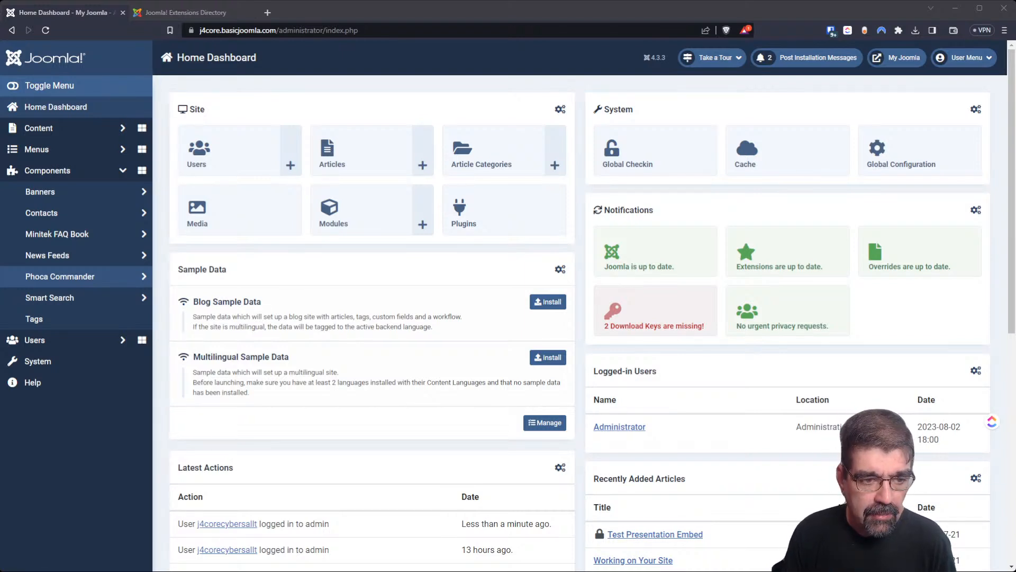
# Open the System Dashboard in a new tab beside the directory tab, then go to Install Extensions.
pyautogui.click(61, 280)
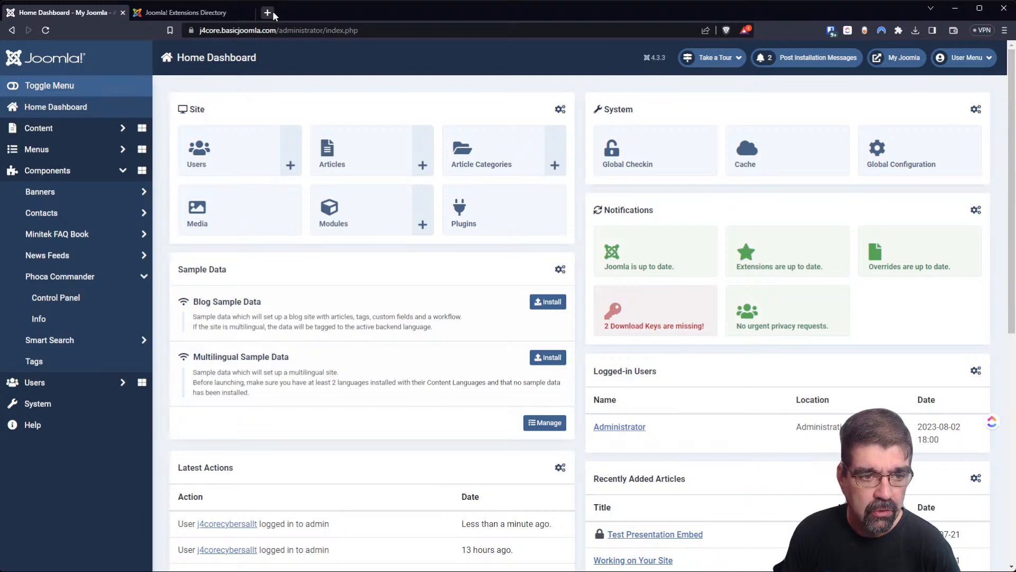
pyautogui.middleClick(85, 404)
pyautogui.moveTo(215, 9); pyautogui.dragTo(305, 17)
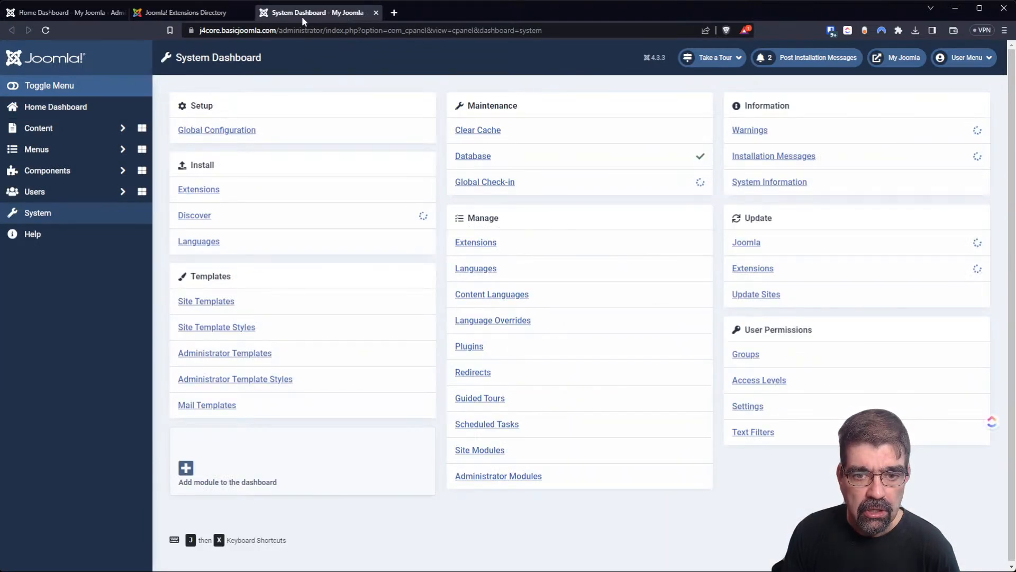
pyautogui.click(200, 192)
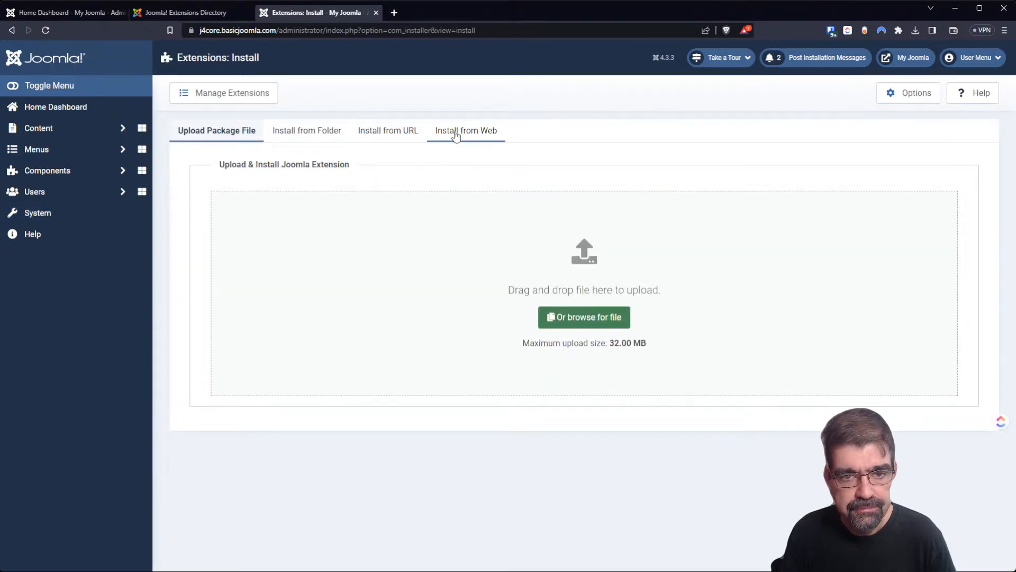
# Search Install from Web for 'phoca commander' and confirm installing Phoca Commander from its listing.
pyautogui.click(484, 129)
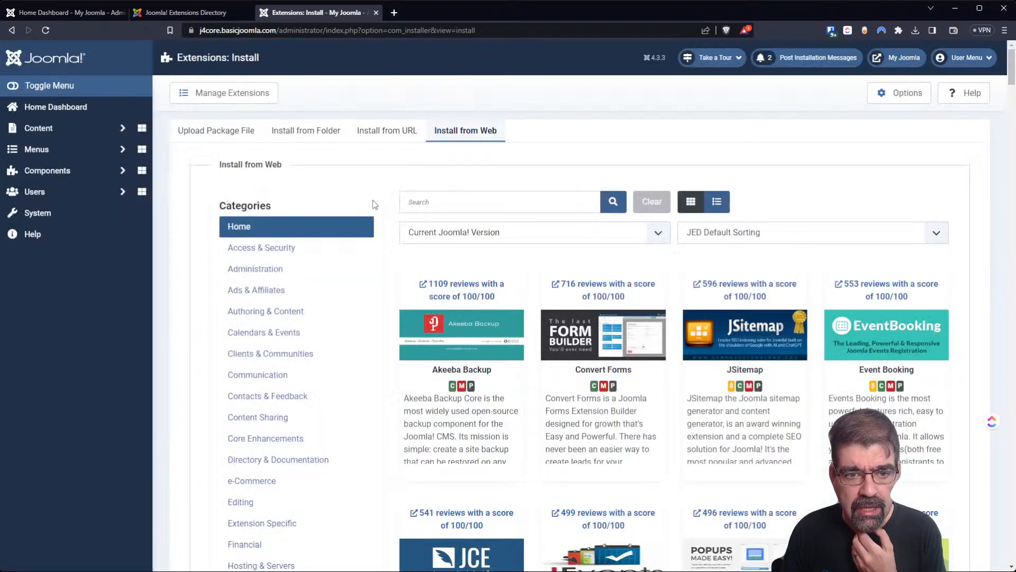
pyautogui.click(458, 206)
pyautogui.write('p')
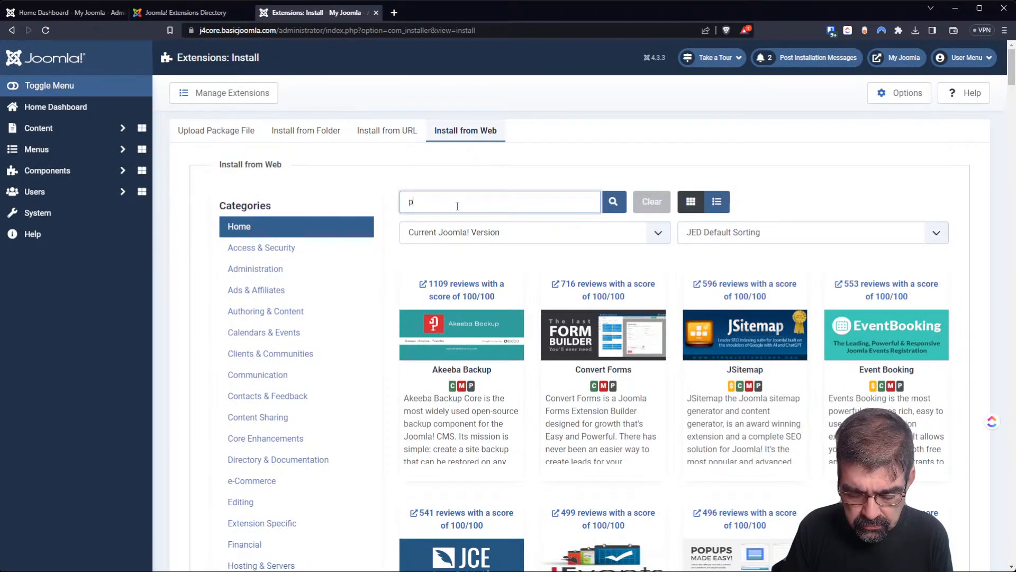
pyautogui.write('hoca coma')
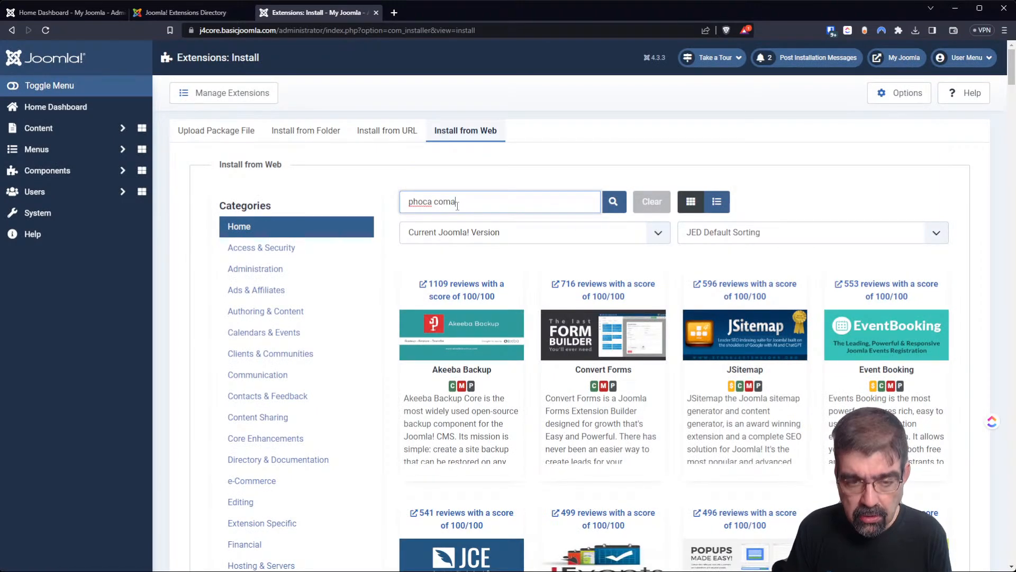
pyautogui.press('BackSpace')
pyautogui.write('mander')
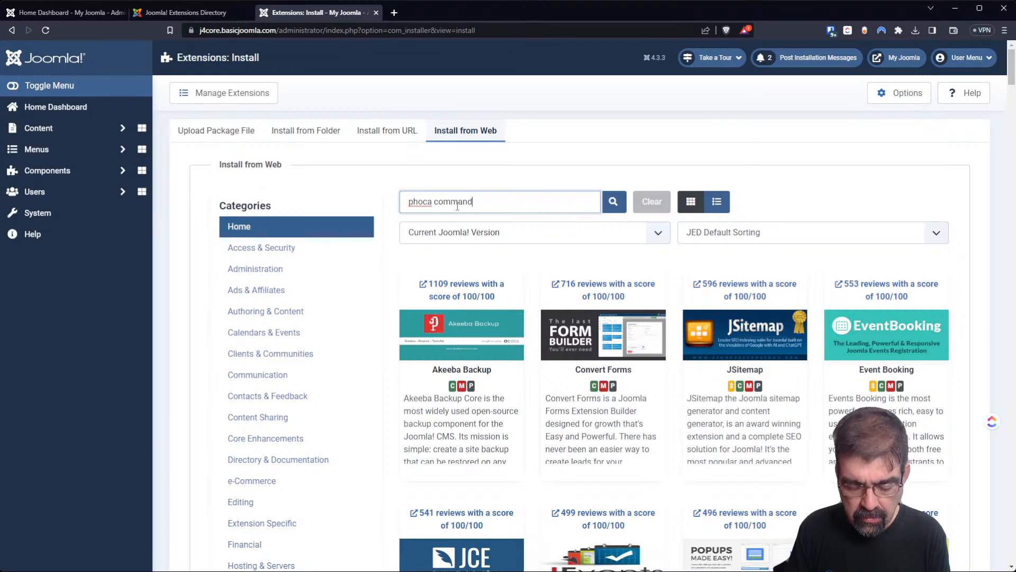
pyautogui.press('Return')
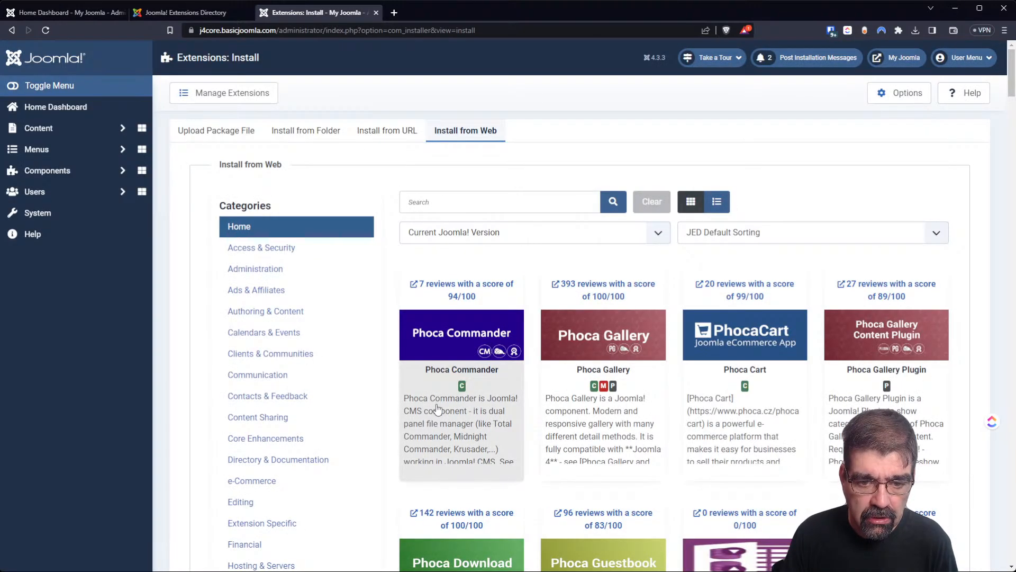
pyautogui.click(436, 405)
pyautogui.click(448, 325)
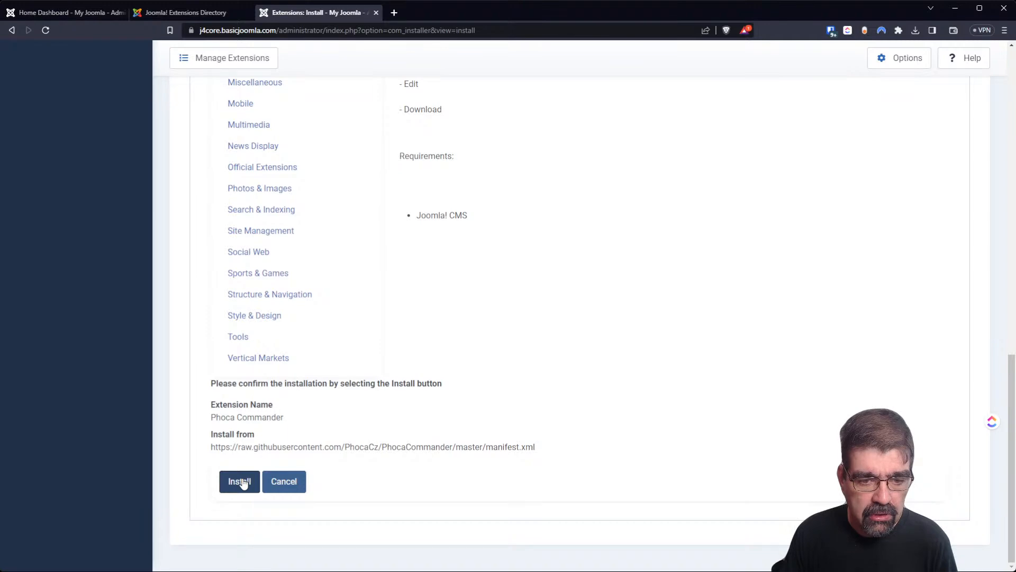
pyautogui.click(241, 482)
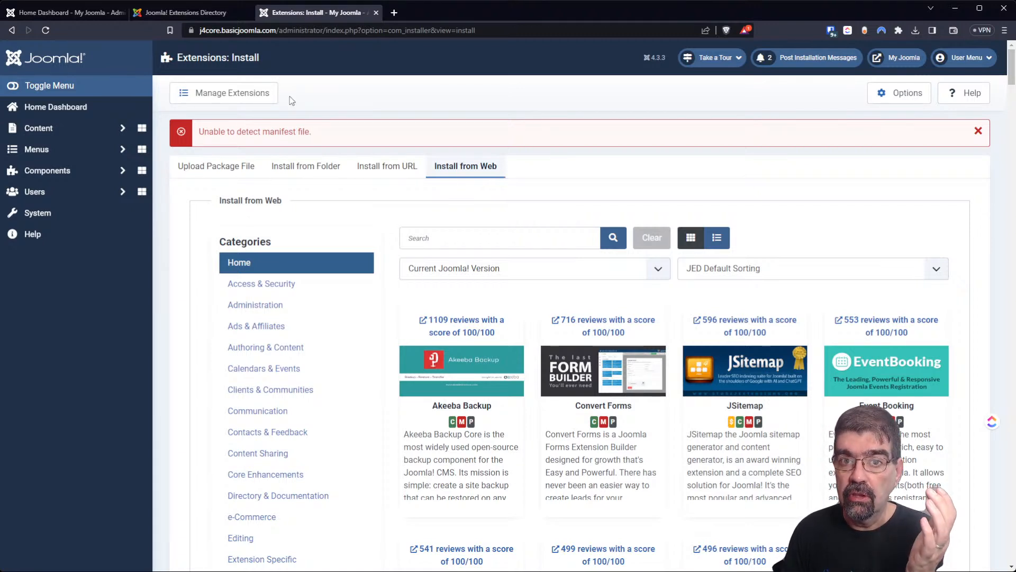
# Go back to the System Dashboard and open Components > Phoca Commander > Control Panel.
pyautogui.click(11, 31)
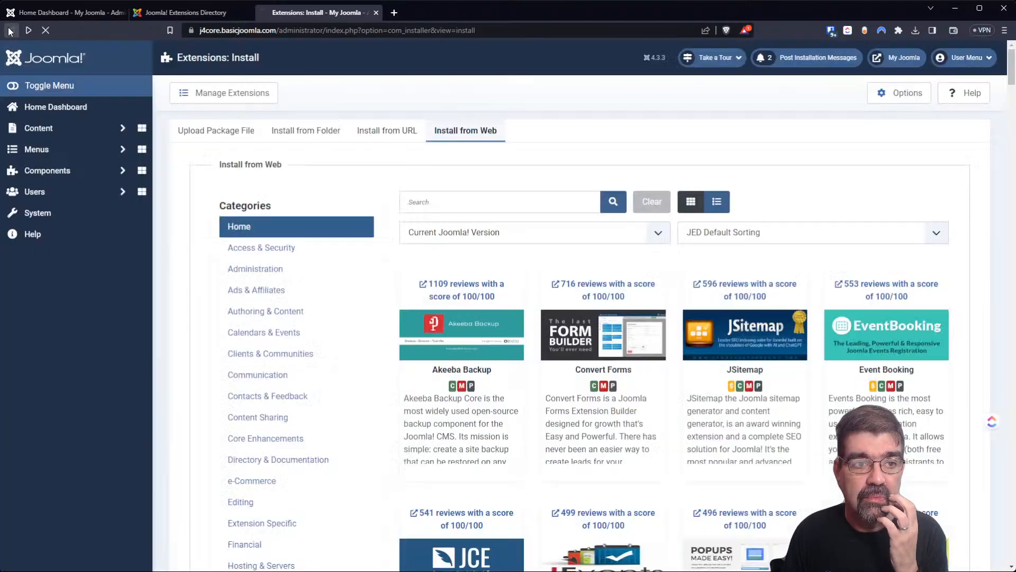
pyautogui.click(11, 30)
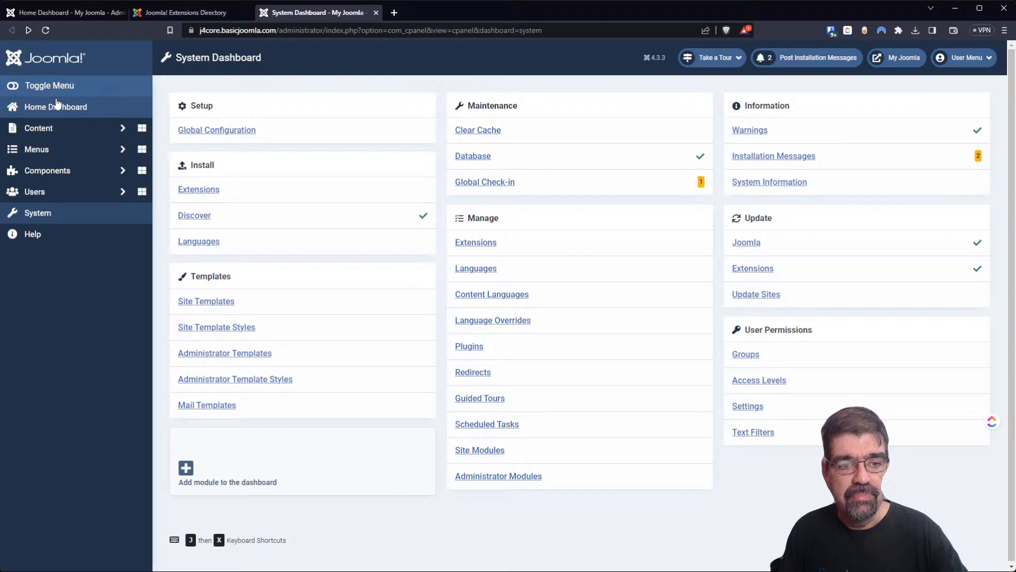
pyautogui.click(57, 168)
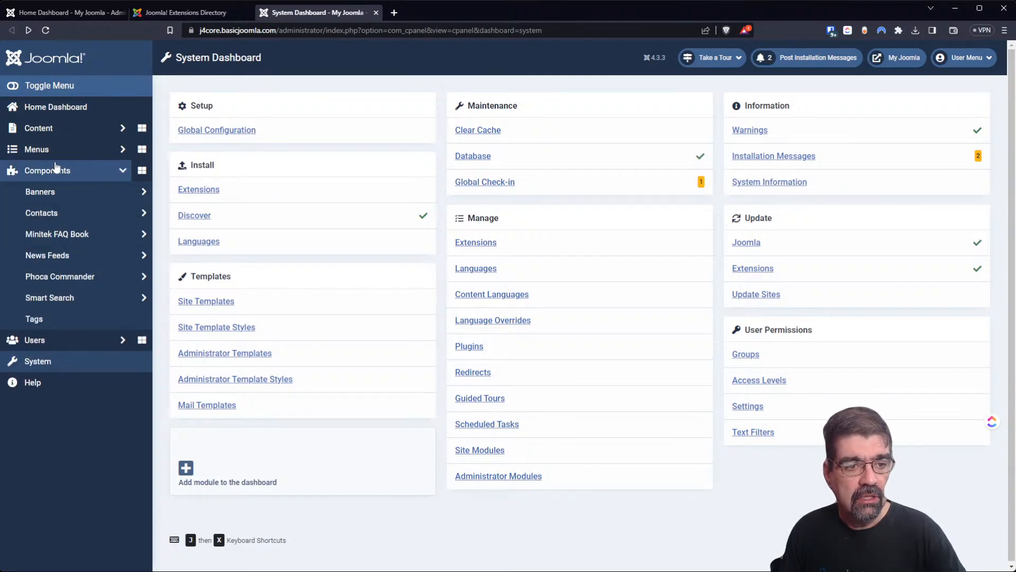
pyautogui.click(90, 277)
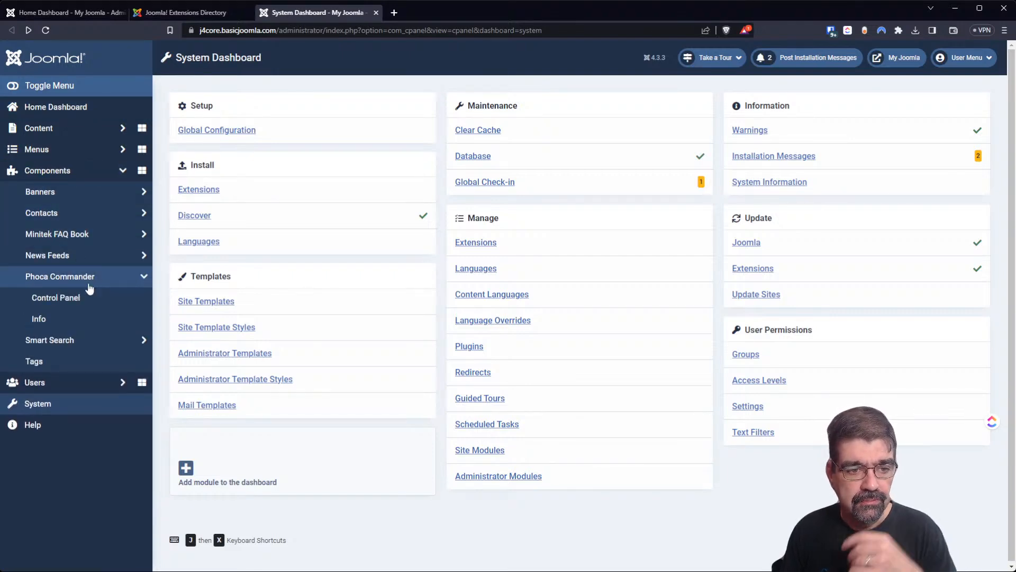
pyautogui.click(80, 299)
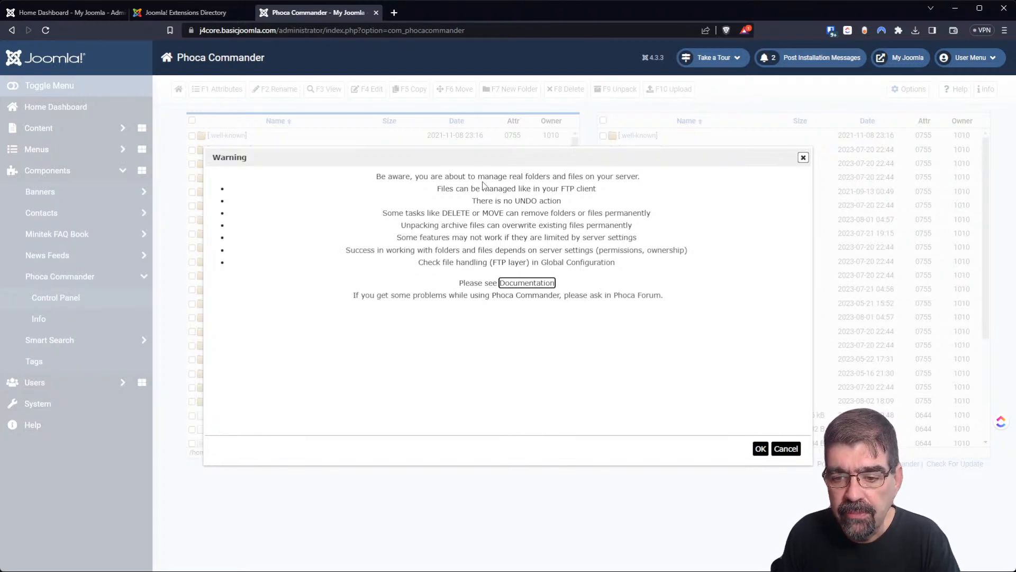
# Accept the server-files warning, select the logs folder and open its F1 Attributes settings.
pyautogui.click(761, 451)
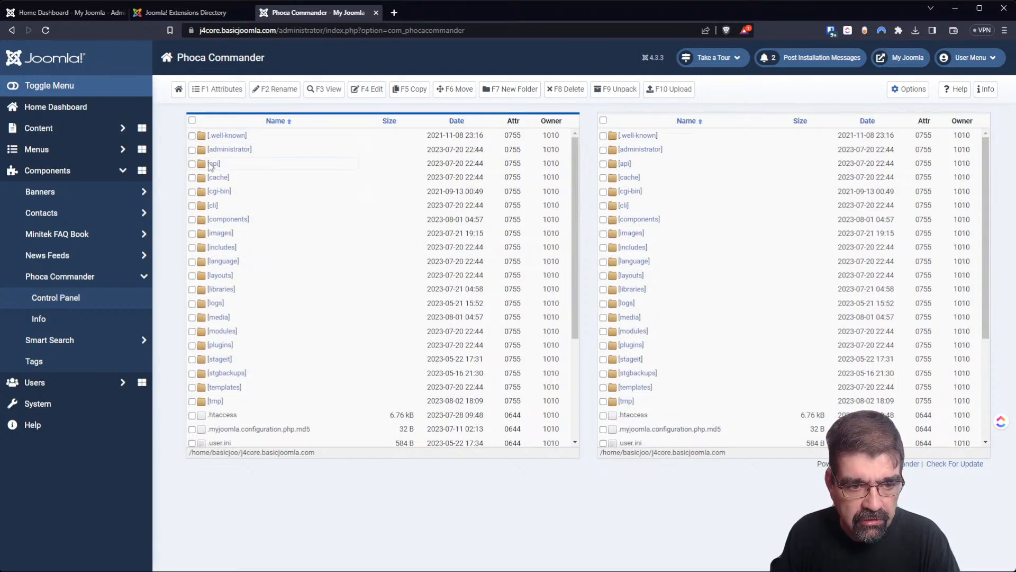
pyautogui.click(191, 303)
pyautogui.click(214, 90)
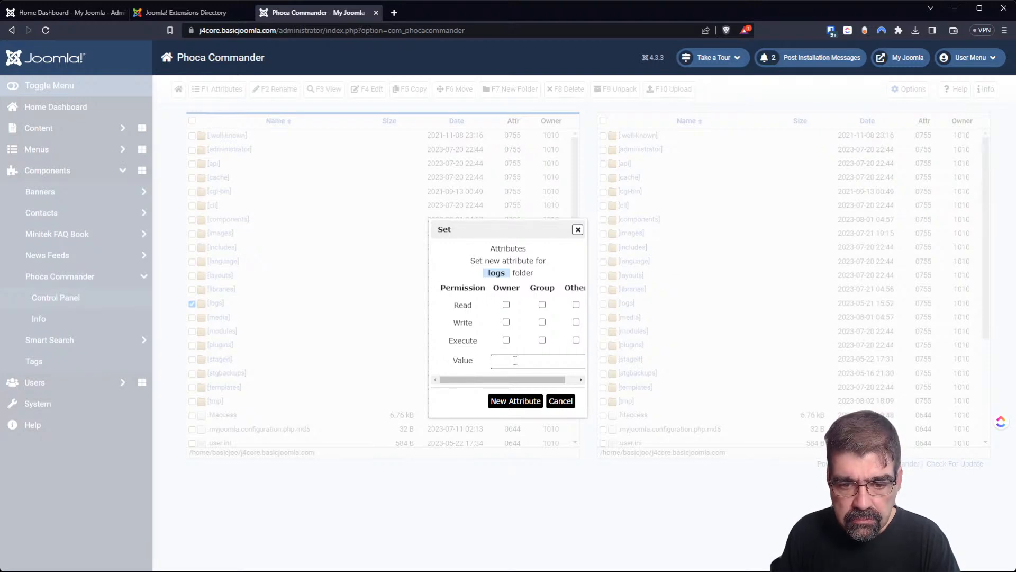
# Cancel and reopen the logs attributes, then tick owner read, write and execute.
pyautogui.moveTo(497, 377); pyautogui.dragTo(509, 378)
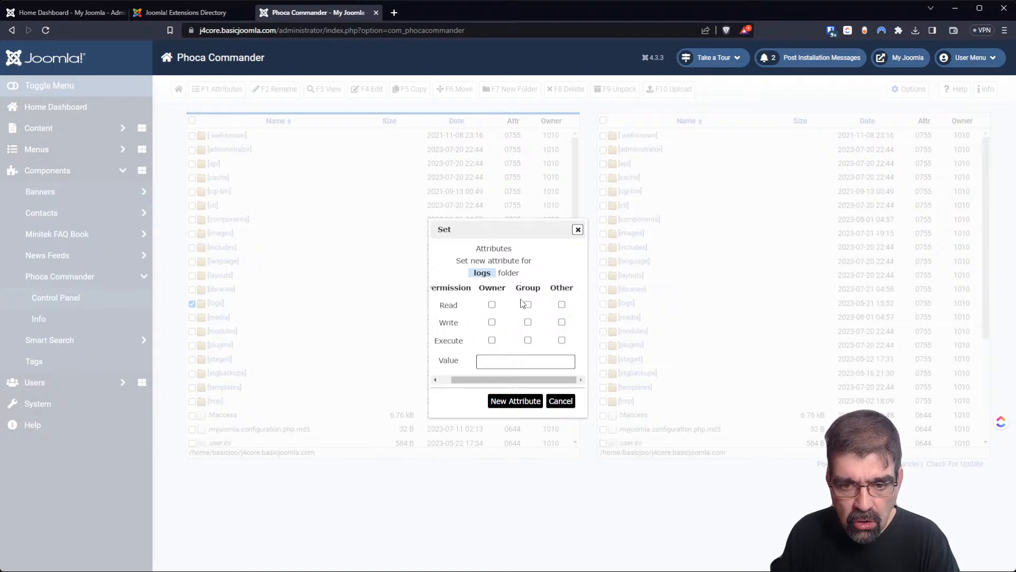
pyautogui.click(556, 402)
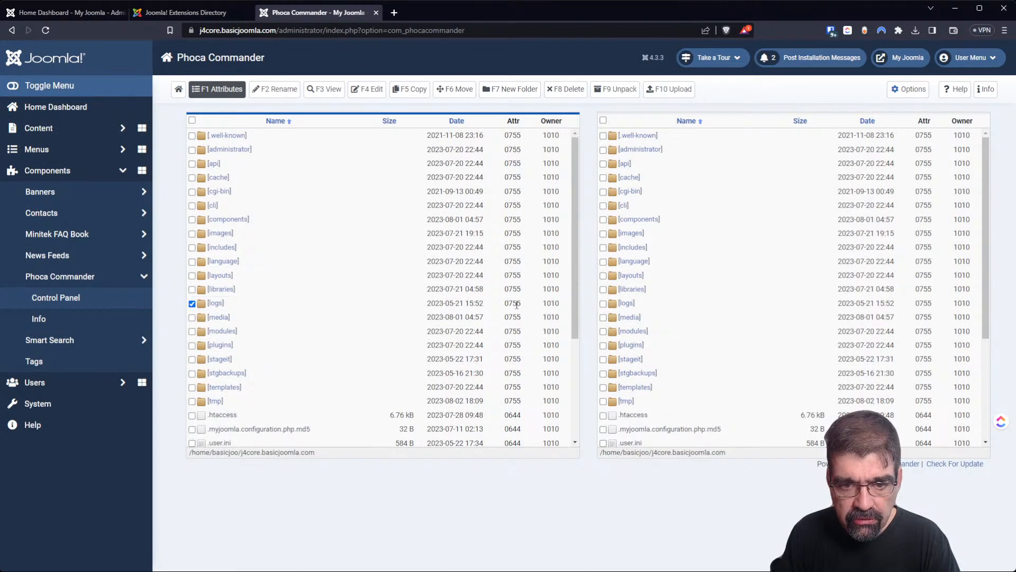
pyautogui.click(217, 91)
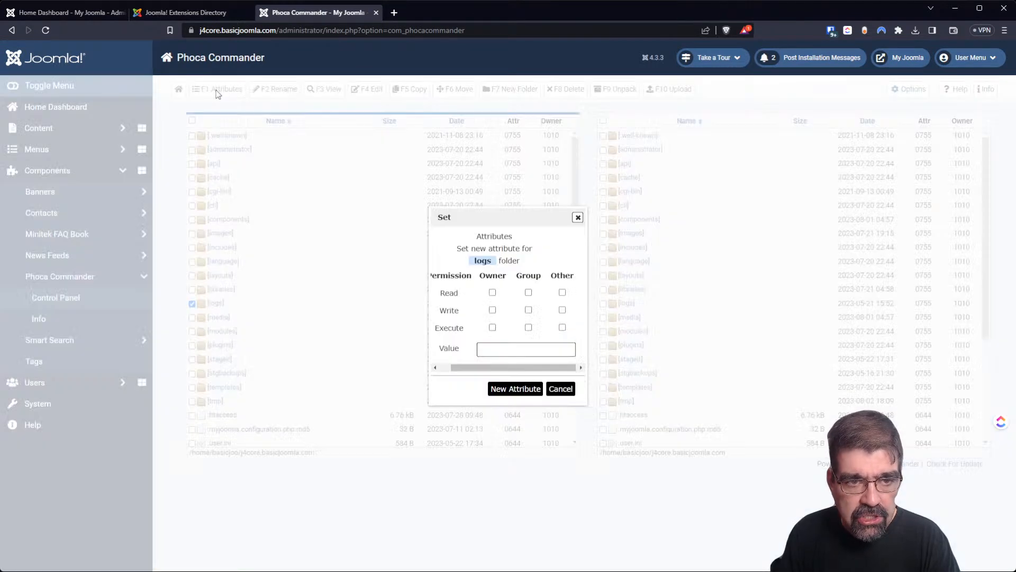
pyautogui.click(492, 292)
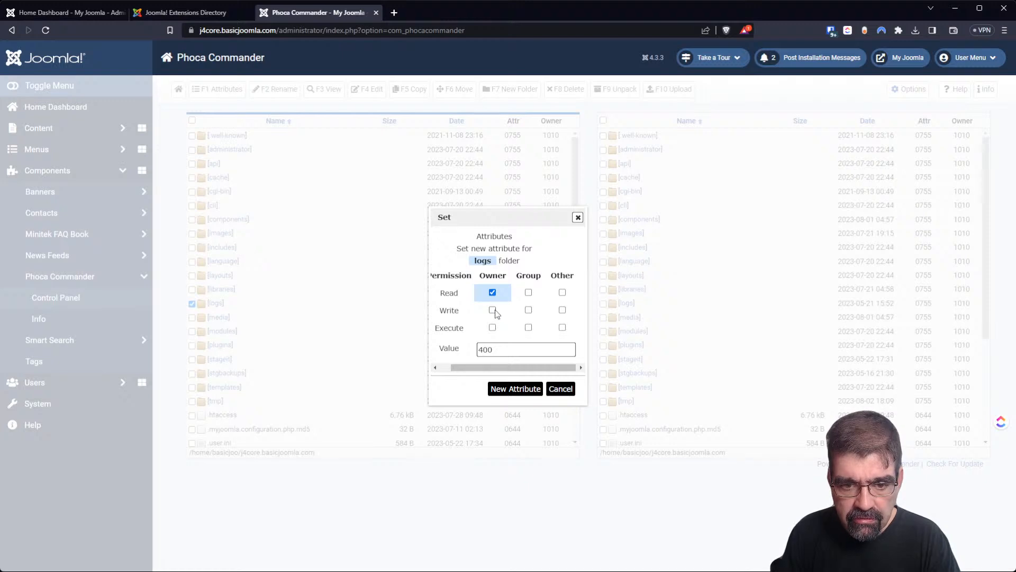
pyautogui.click(492, 311)
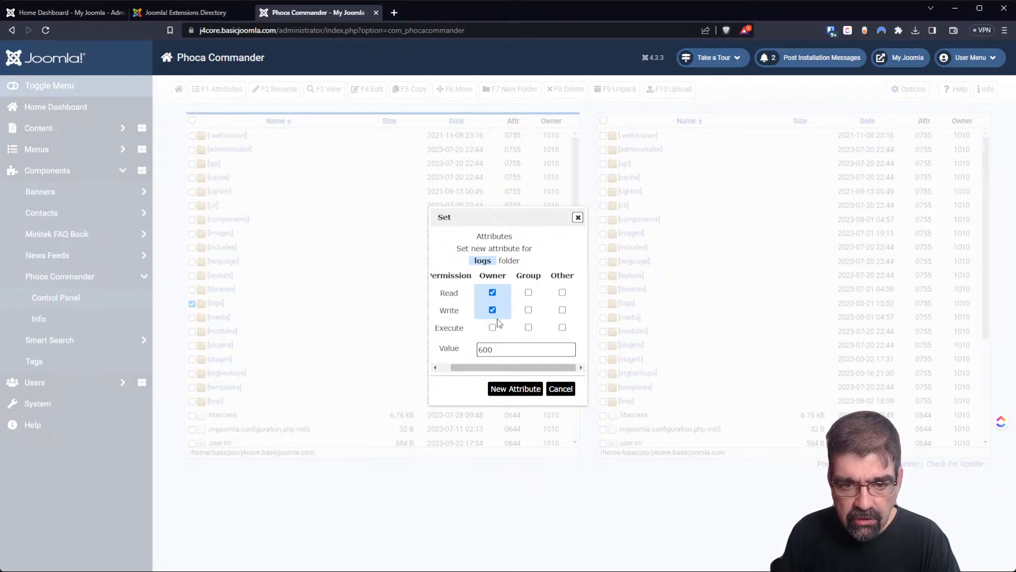
pyautogui.click(493, 327)
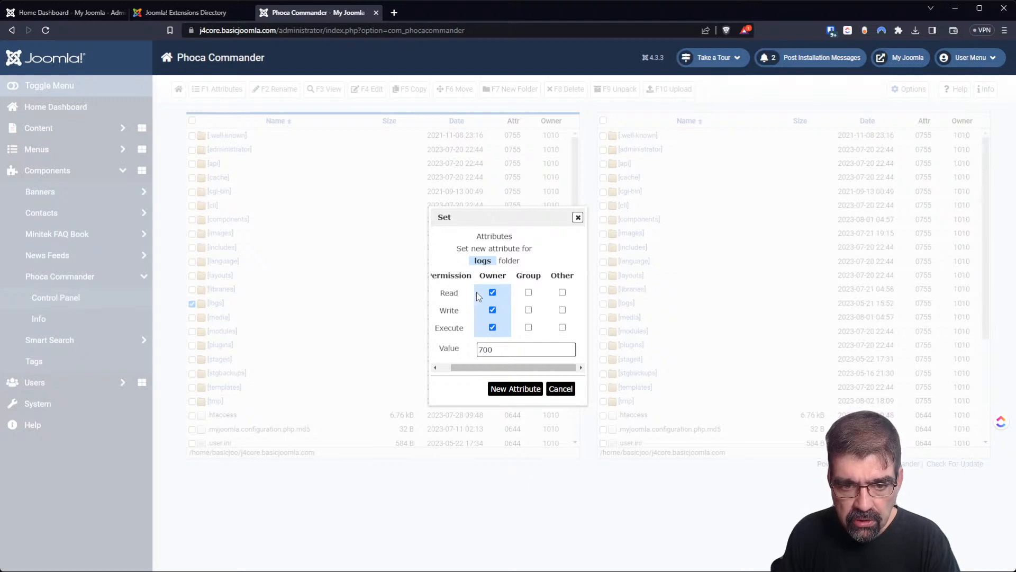
# Tick group and other read and execute for 755, then cancel without applying.
pyautogui.click(528, 292)
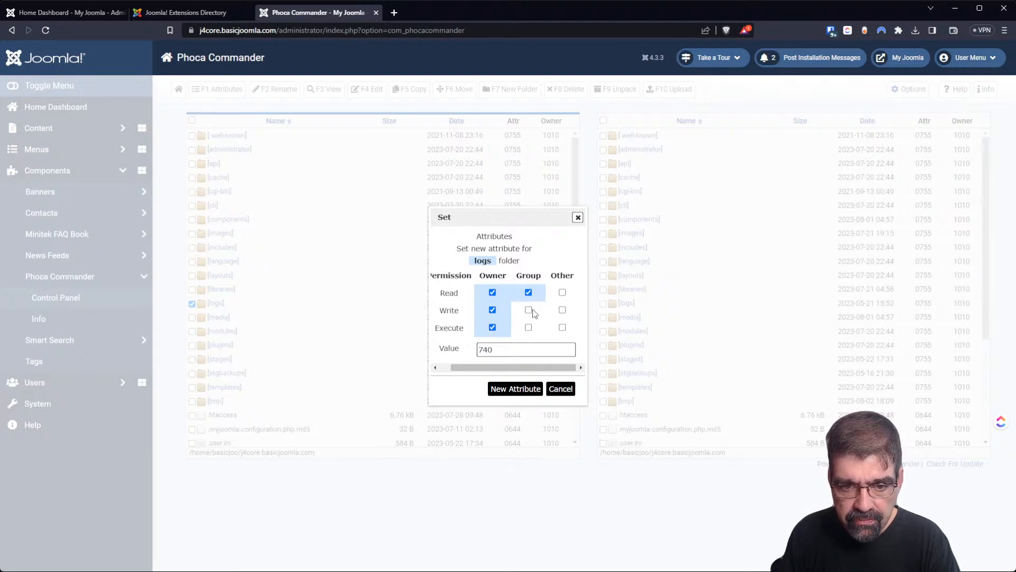
pyautogui.click(528, 310)
pyautogui.click(528, 310)
pyautogui.click(528, 326)
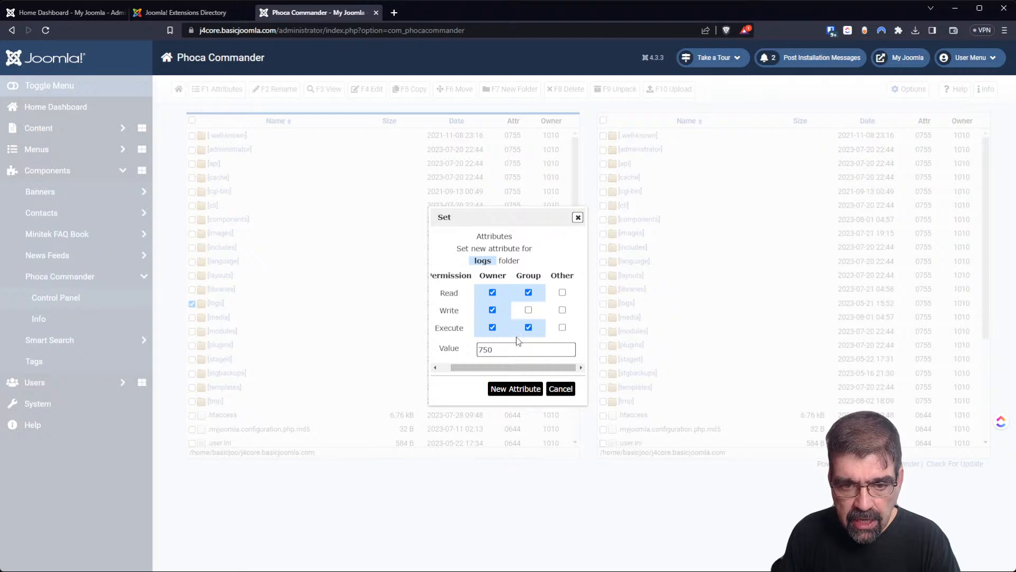
pyautogui.click(563, 293)
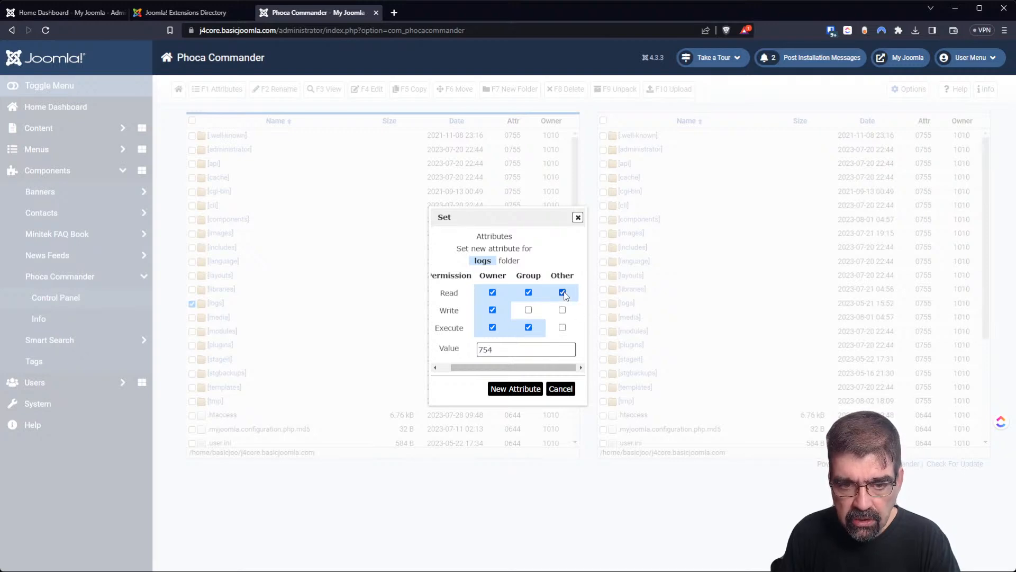
pyautogui.click(562, 328)
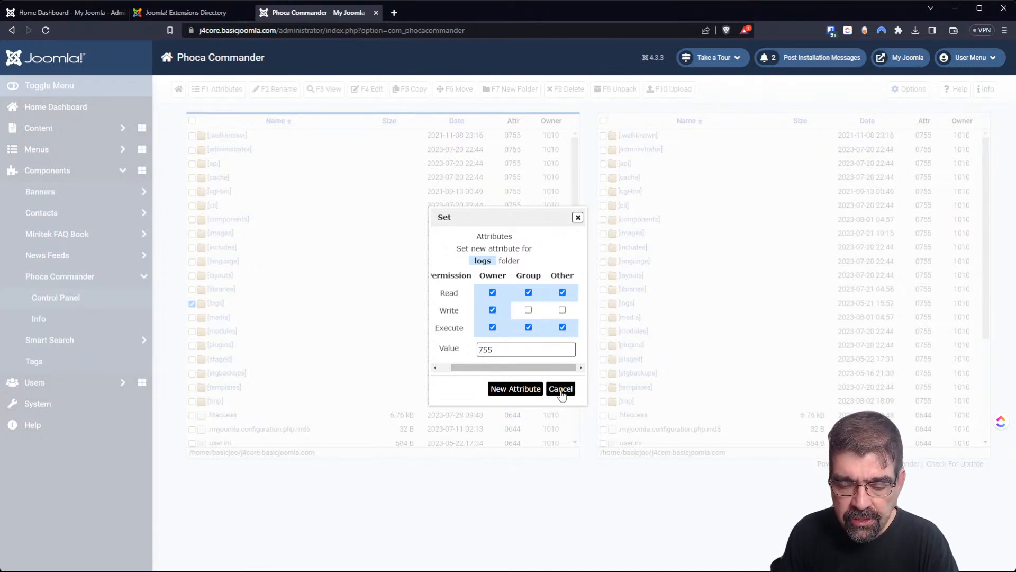
pyautogui.click(561, 389)
pyautogui.scroll(-3, 415, 318)
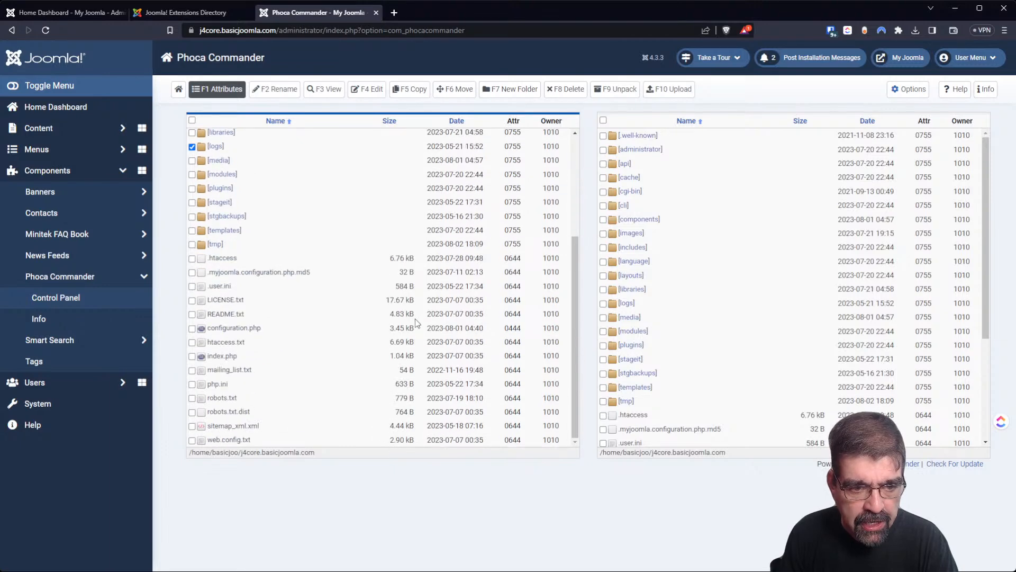
# Try dragging htaccess.txt from the left file pane into the right pane.
pyautogui.moveTo(204, 342); pyautogui.dragTo(731, 296)
pyautogui.click(192, 342)
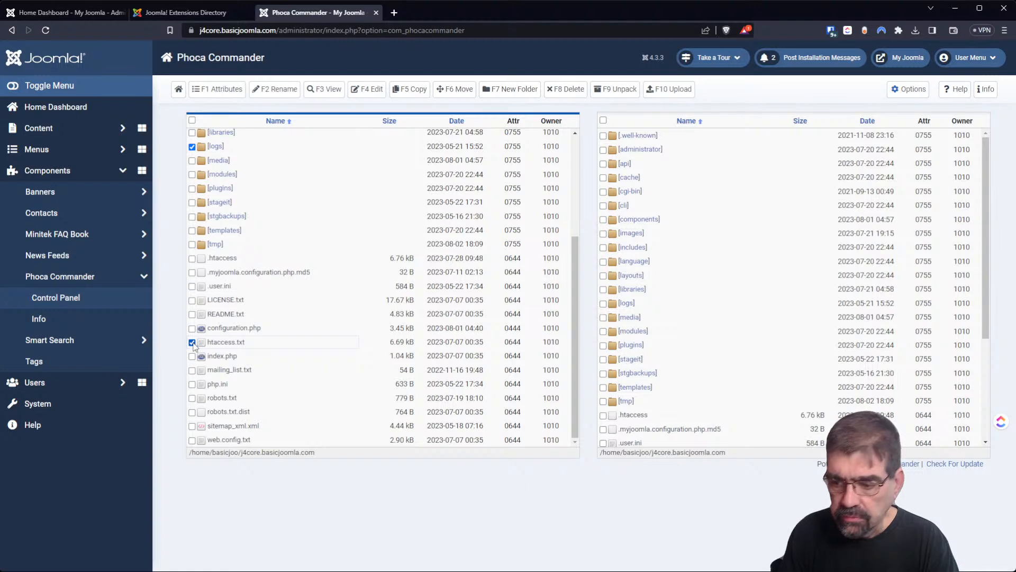
pyautogui.moveTo(205, 345); pyautogui.dragTo(675, 337)
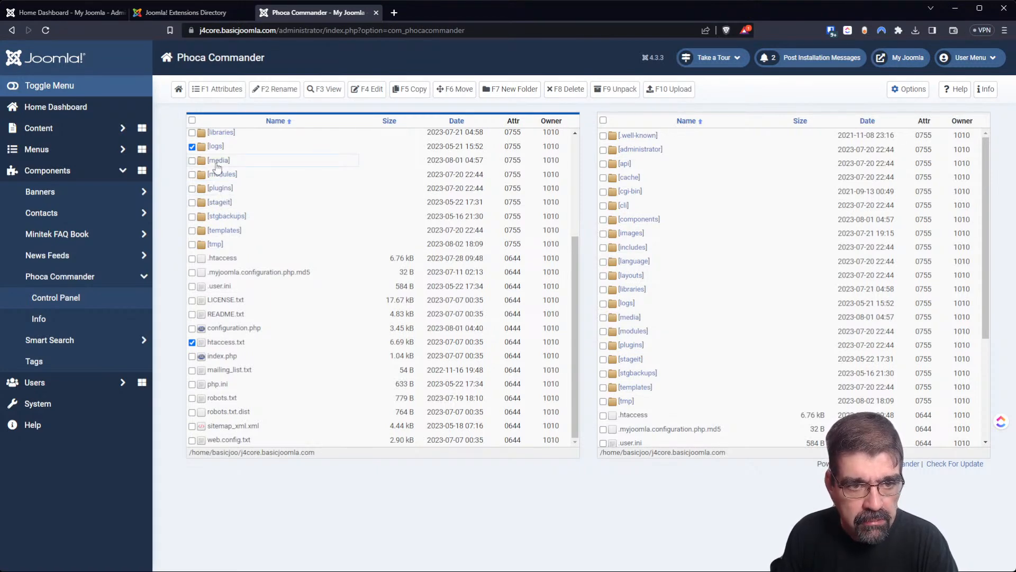
# Unmark logs, mark htaccess.txt, activate each panel in turn, then reload Phoca Commander.
pyautogui.scroll(3, 217, 167)
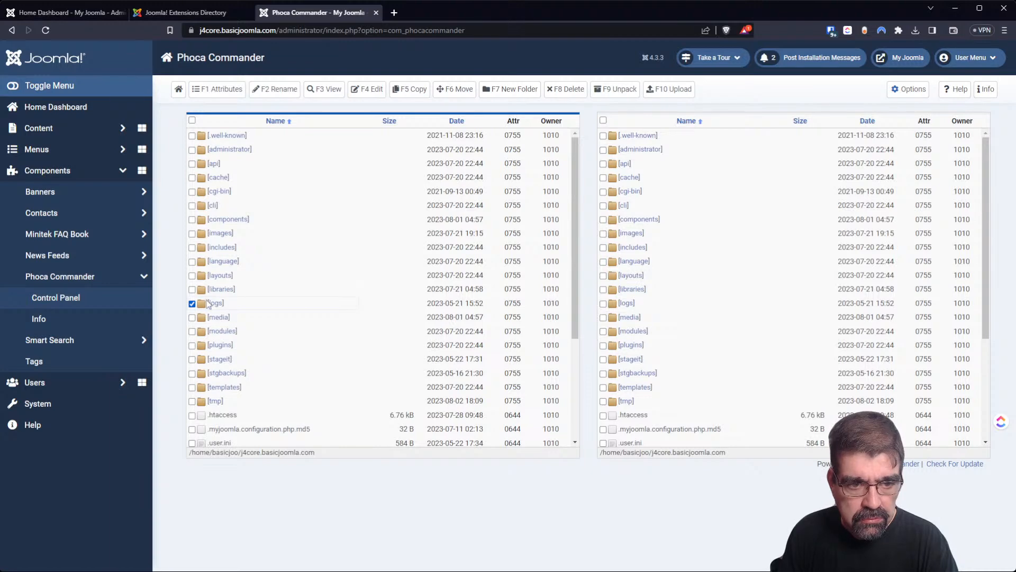
pyautogui.click(192, 303)
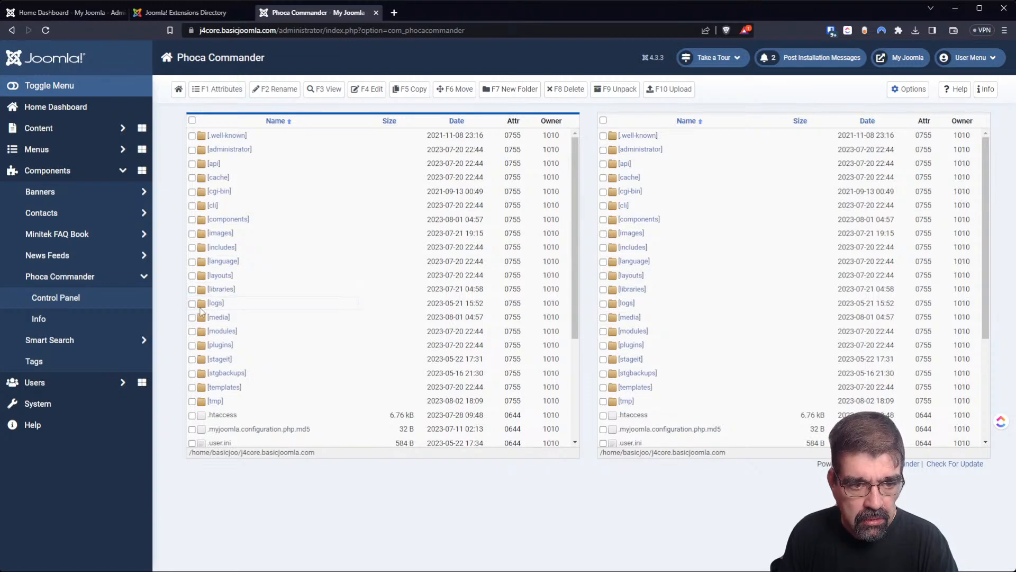
pyautogui.scroll(-3, 195, 317)
pyautogui.click(192, 342)
pyautogui.scroll(3, 254, 351)
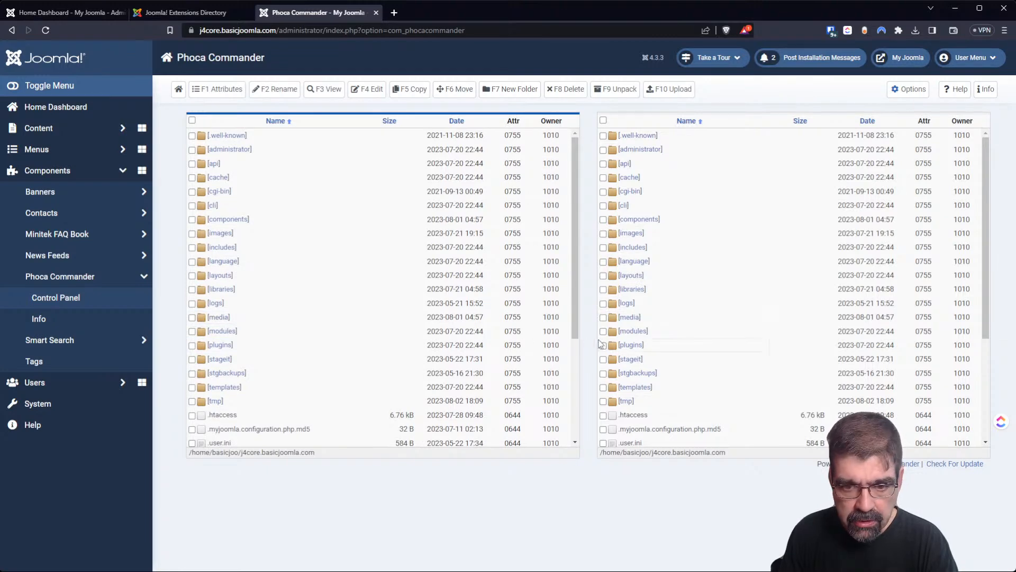
pyautogui.click(628, 322)
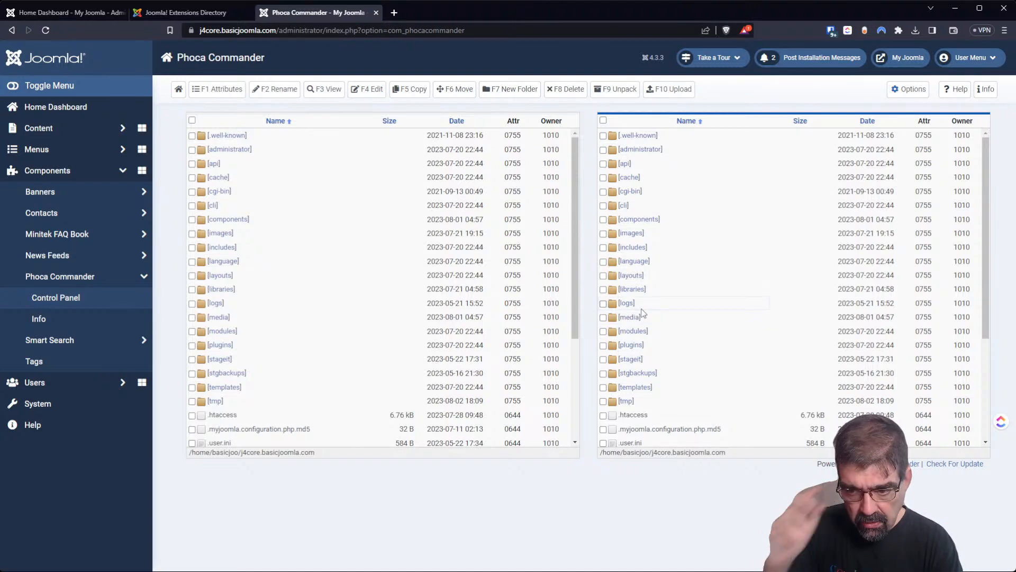
pyautogui.click(231, 337)
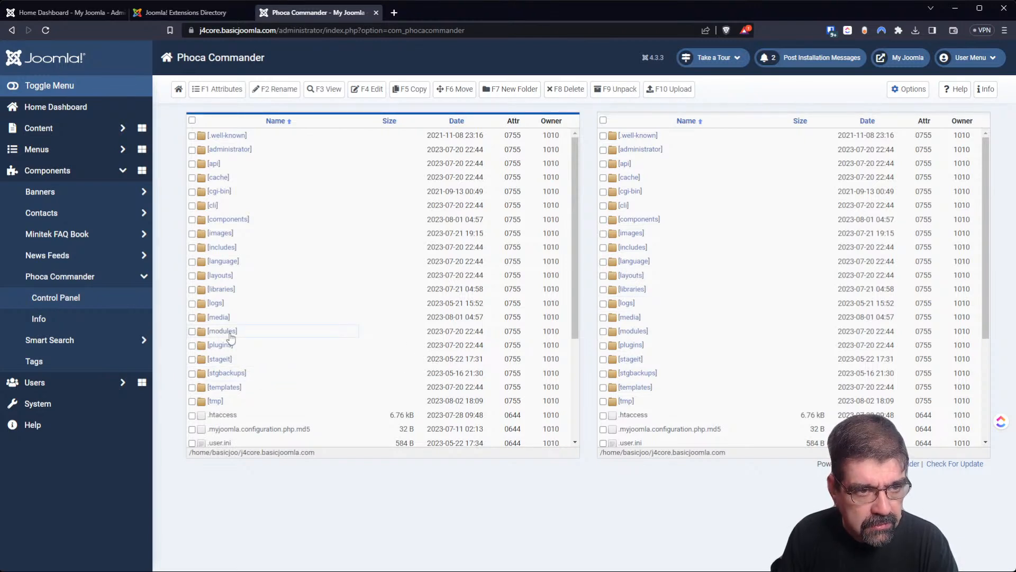
pyautogui.click(46, 31)
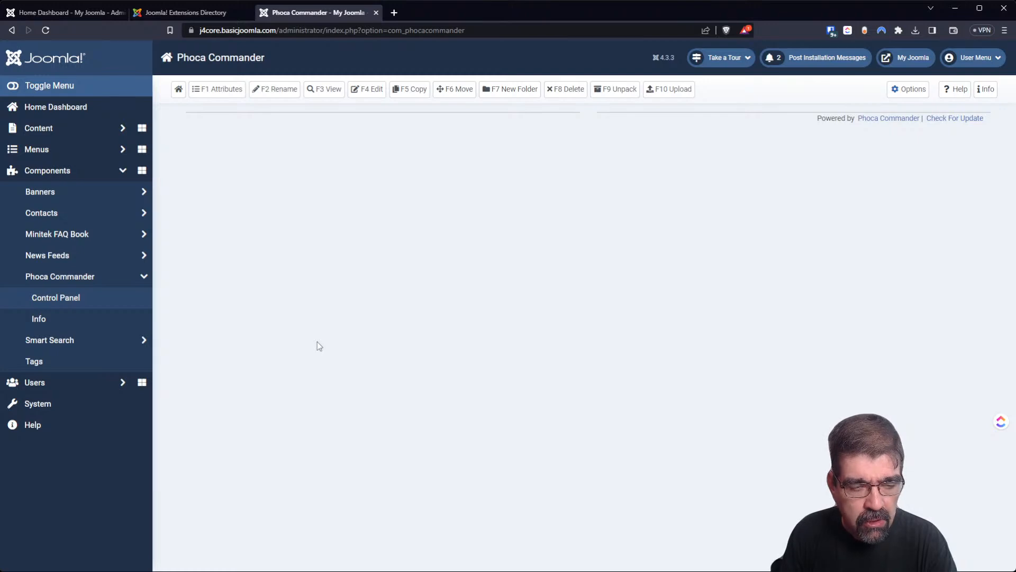
# Reload the Phoca Commander address, visit its Info page and Control Panel, then open System.
pyautogui.click(553, 25)
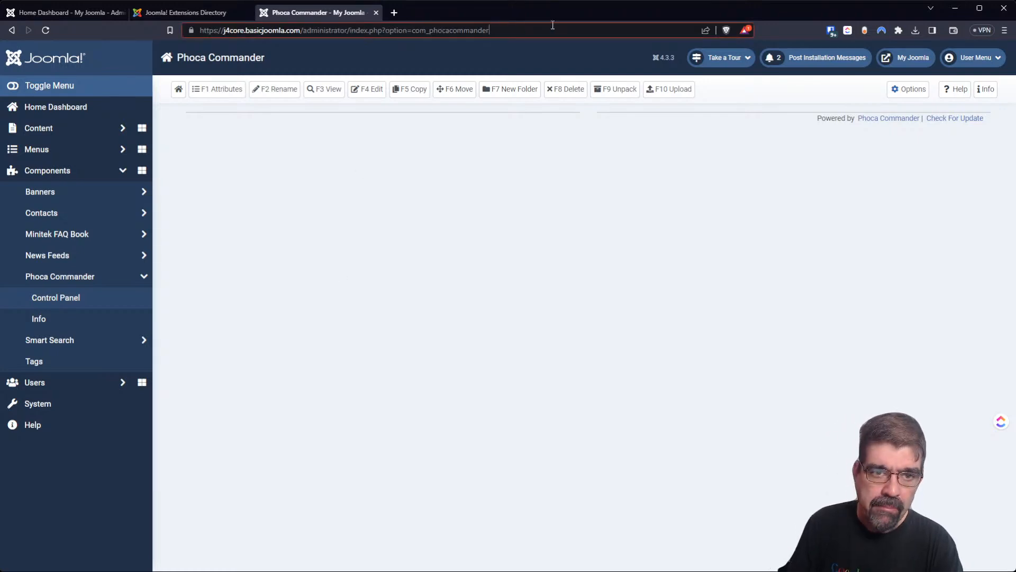
pyautogui.press('Return')
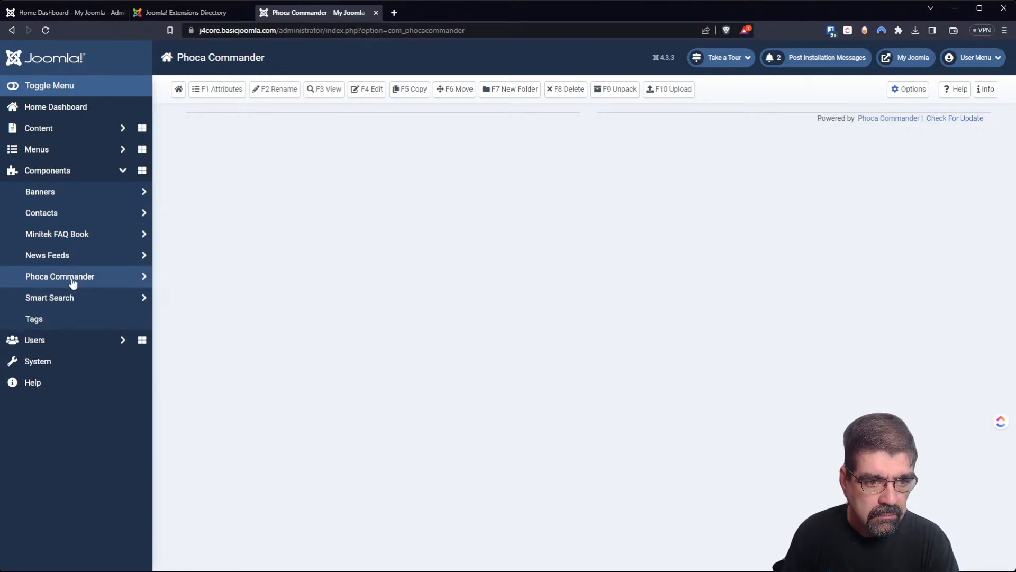
pyautogui.click(45, 318)
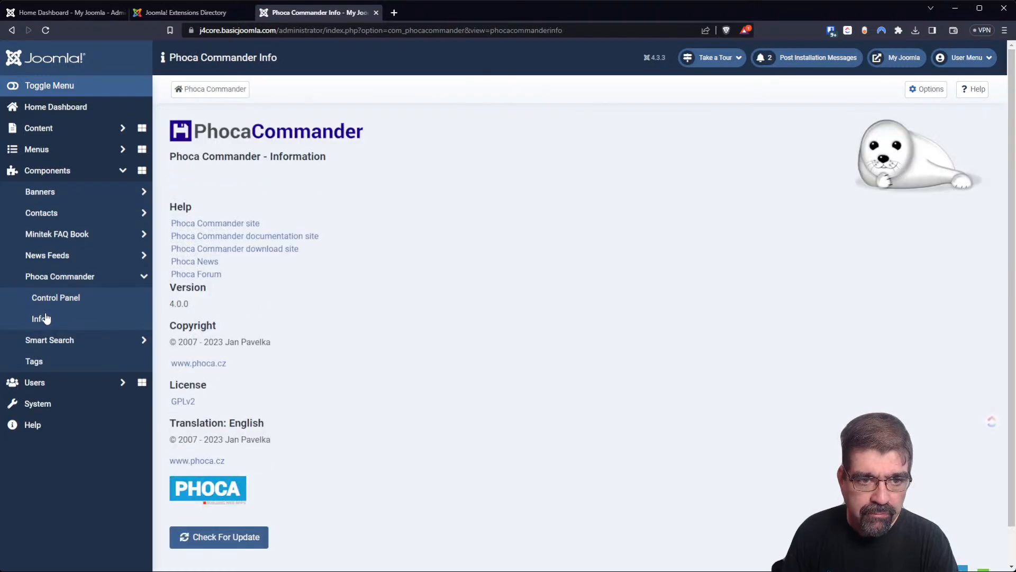
pyautogui.click(45, 300)
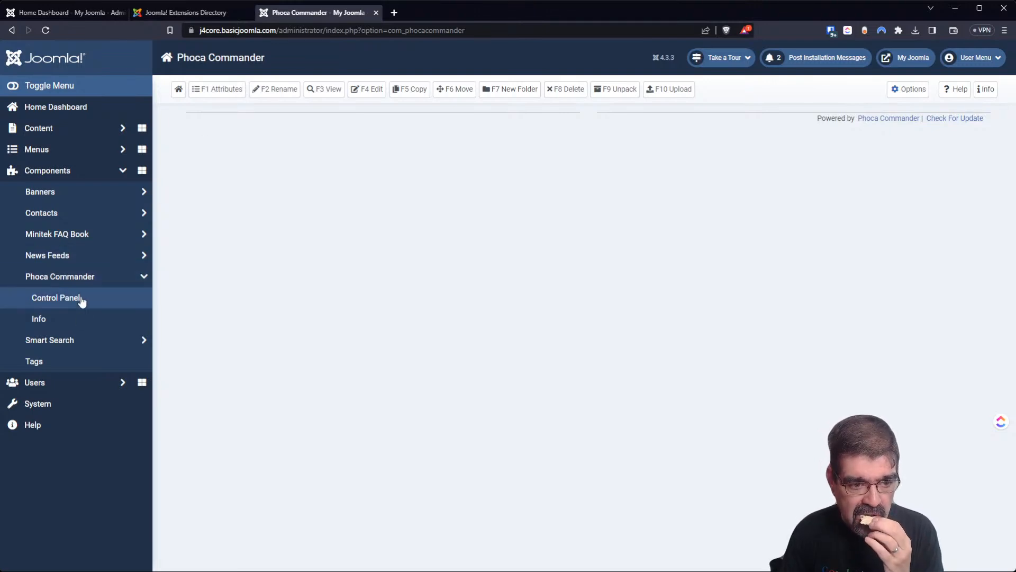
pyautogui.click(61, 410)
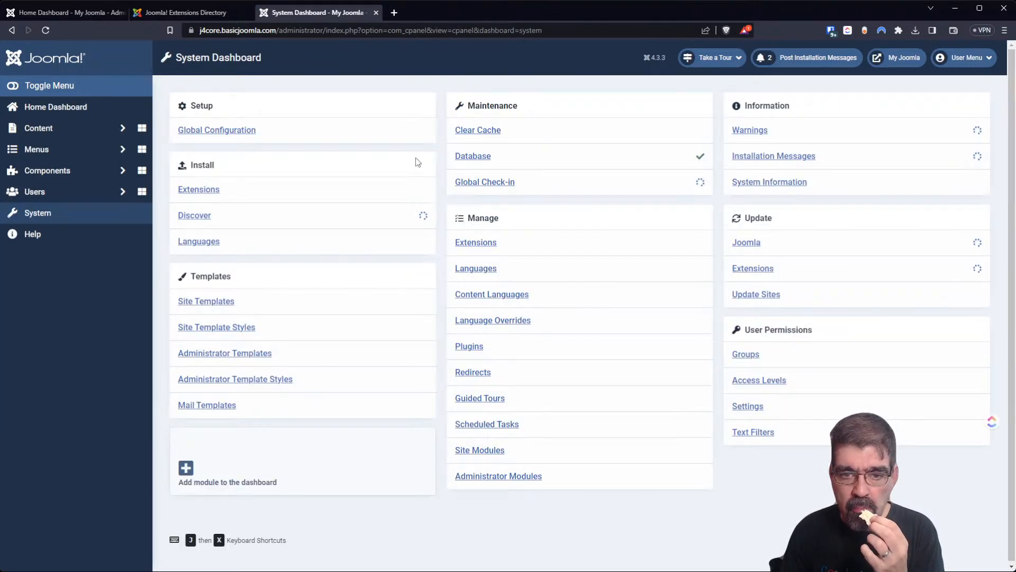
# Filter Manage Extensions by 'phoca', then select and uninstall Phoca Commander, confirming with OK.
pyautogui.click(479, 243)
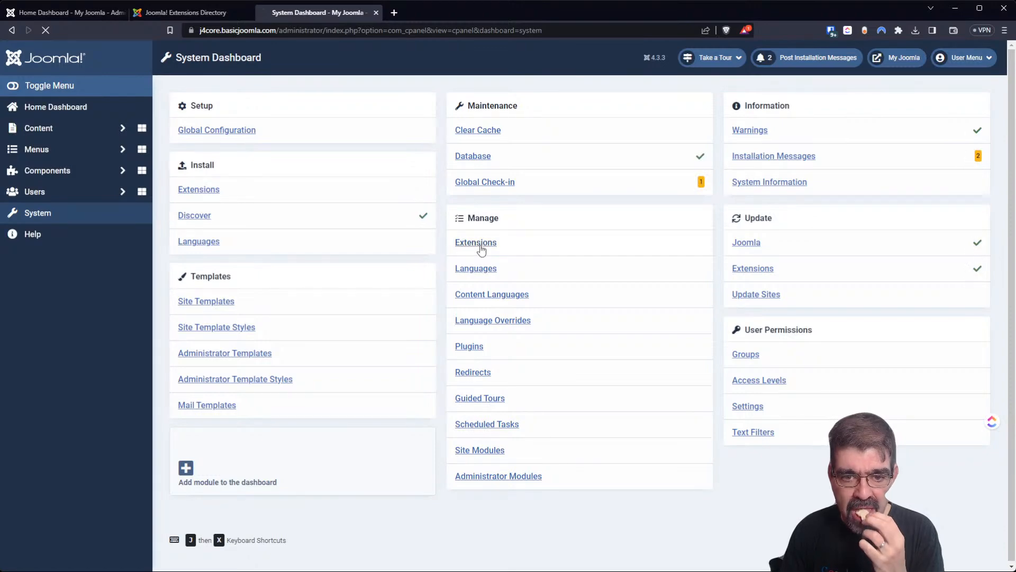
pyautogui.click(603, 130)
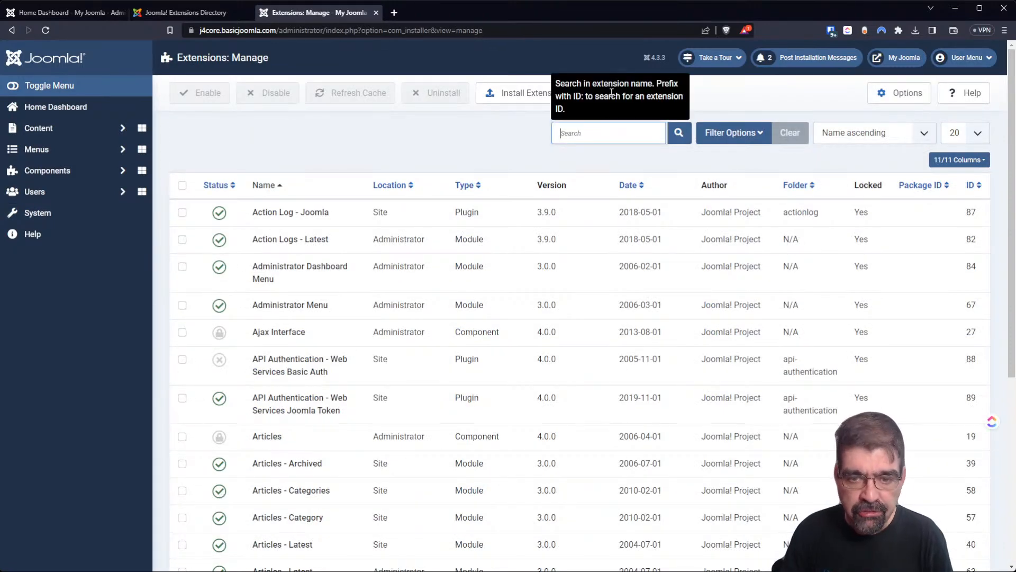
pyautogui.write('phoca')
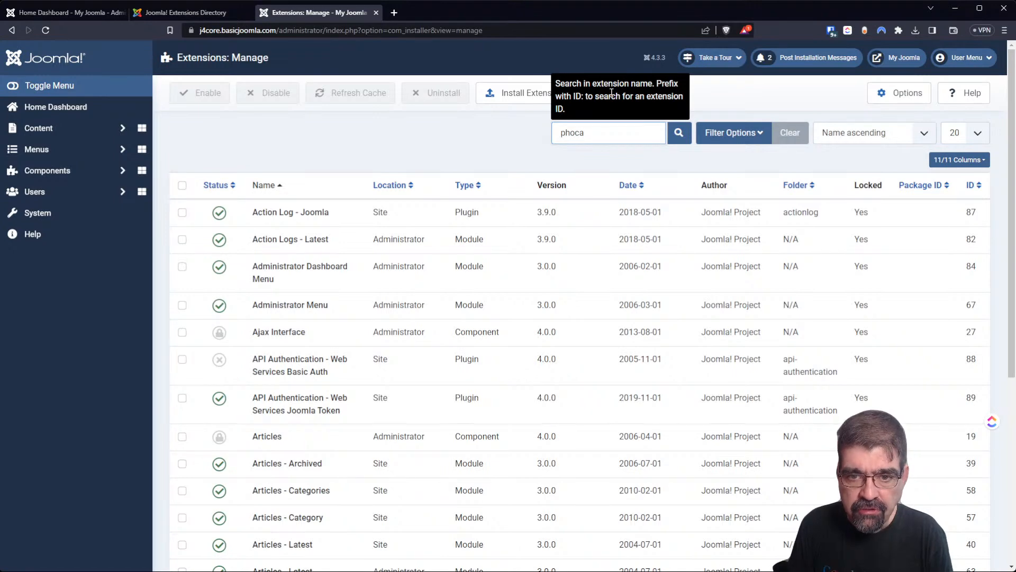
pyautogui.press('Return')
pyautogui.click(183, 212)
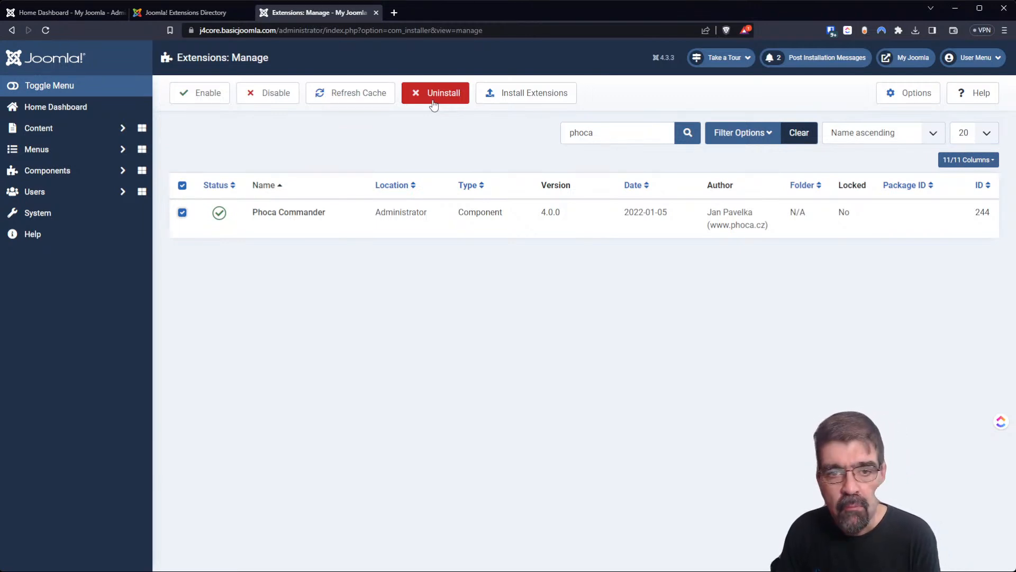
pyautogui.click(433, 101)
pyautogui.click(559, 97)
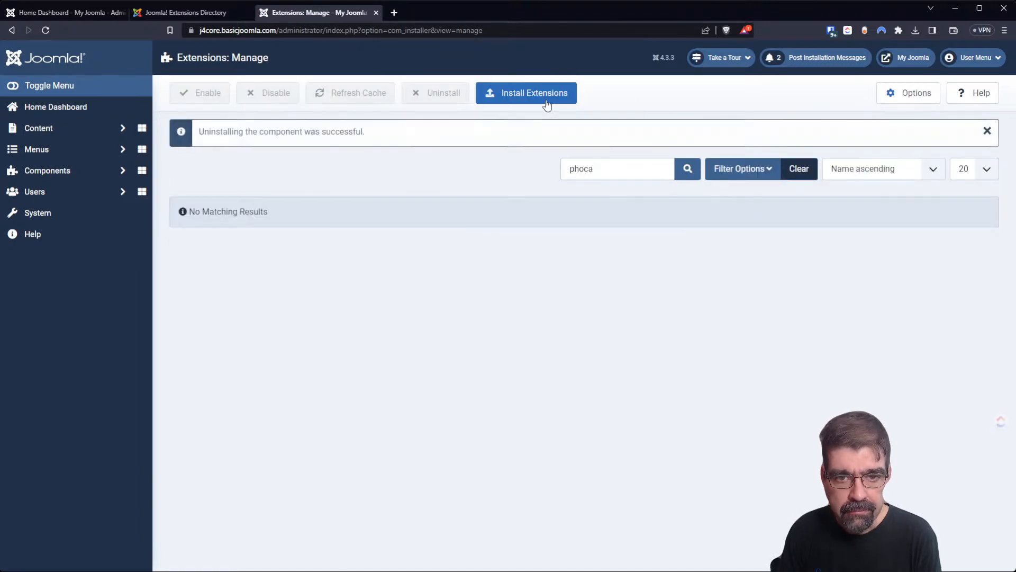
# Reinstall Phoca Commander 4.0.0 by uploading its package file, then expand Components.
pyautogui.click(547, 103)
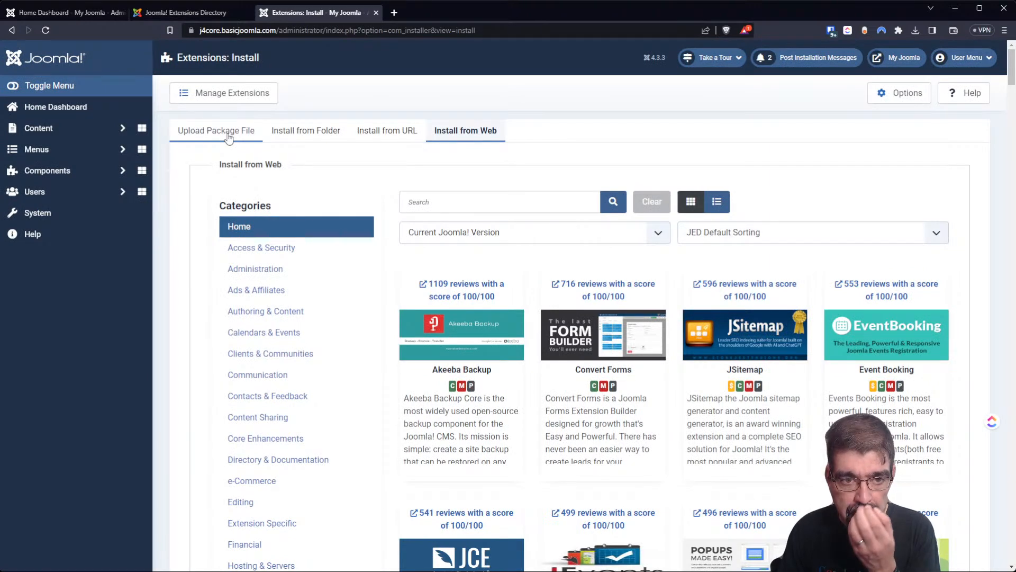
pyautogui.click(237, 135)
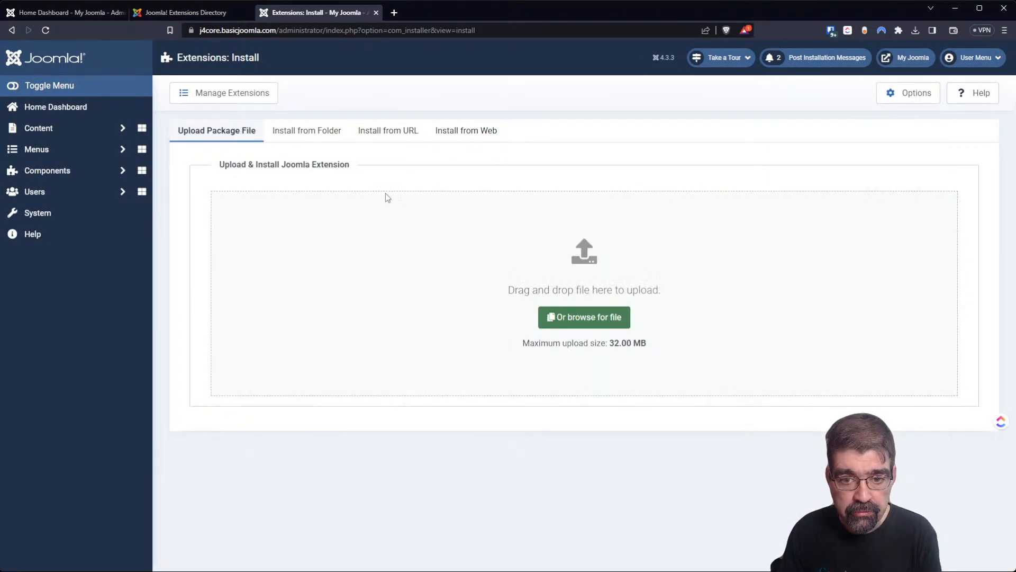
pyautogui.click(575, 317)
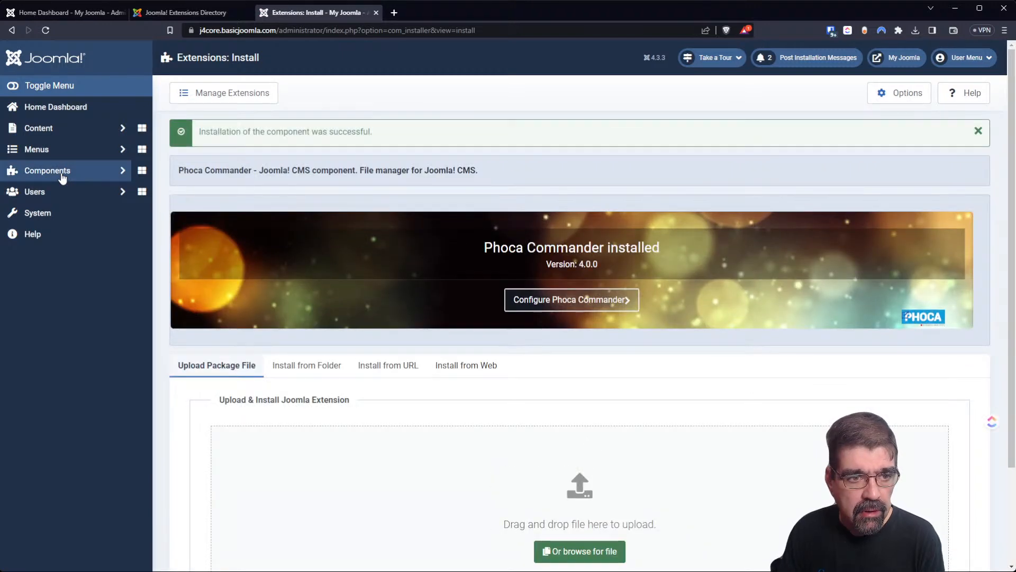
pyautogui.click(62, 174)
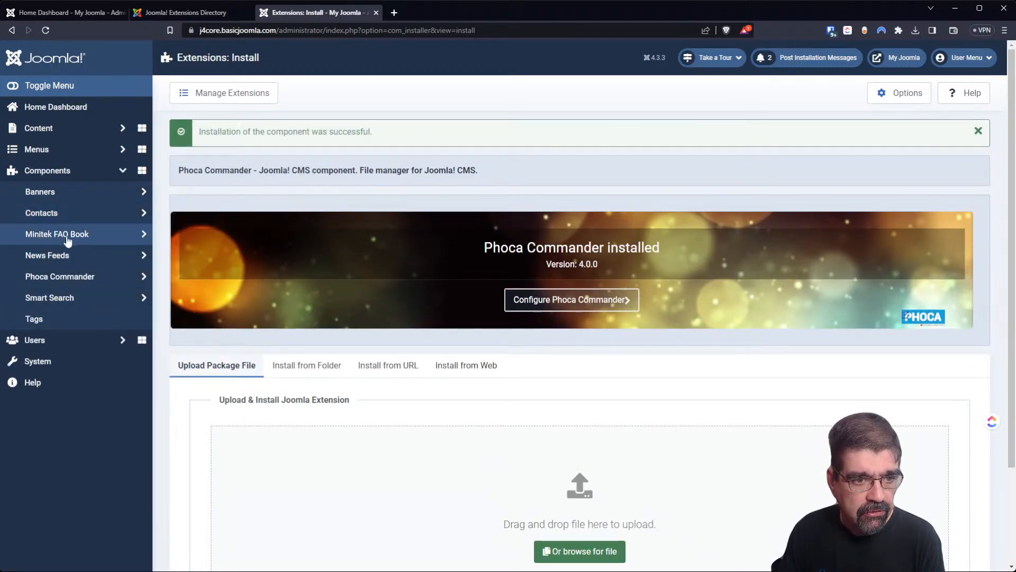
# Open the reinstalled Phoca Commander's Control Panel, find its panes still empty, then return to System.
pyautogui.click(70, 276)
pyautogui.click(74, 301)
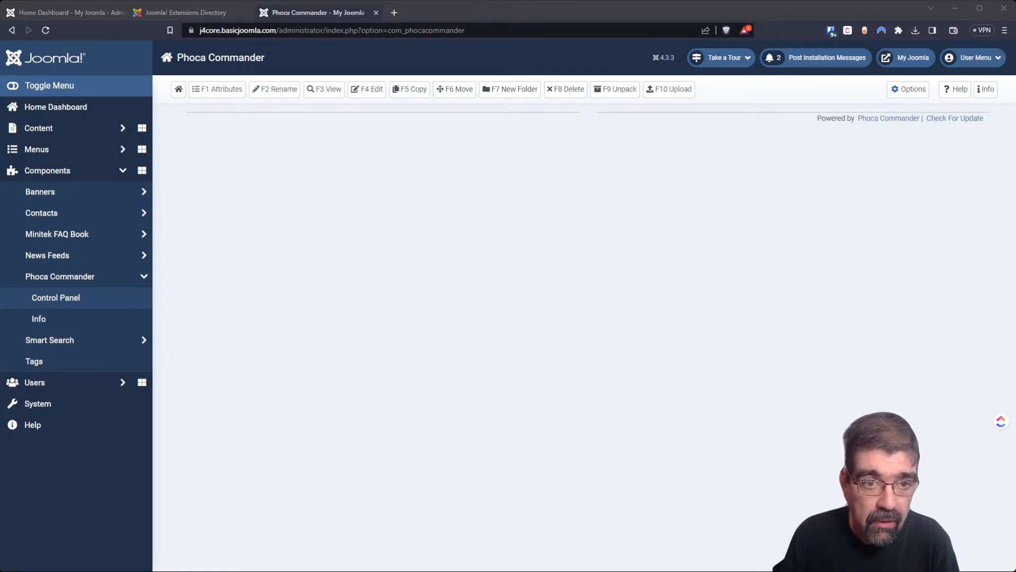
pyautogui.click(263, 94)
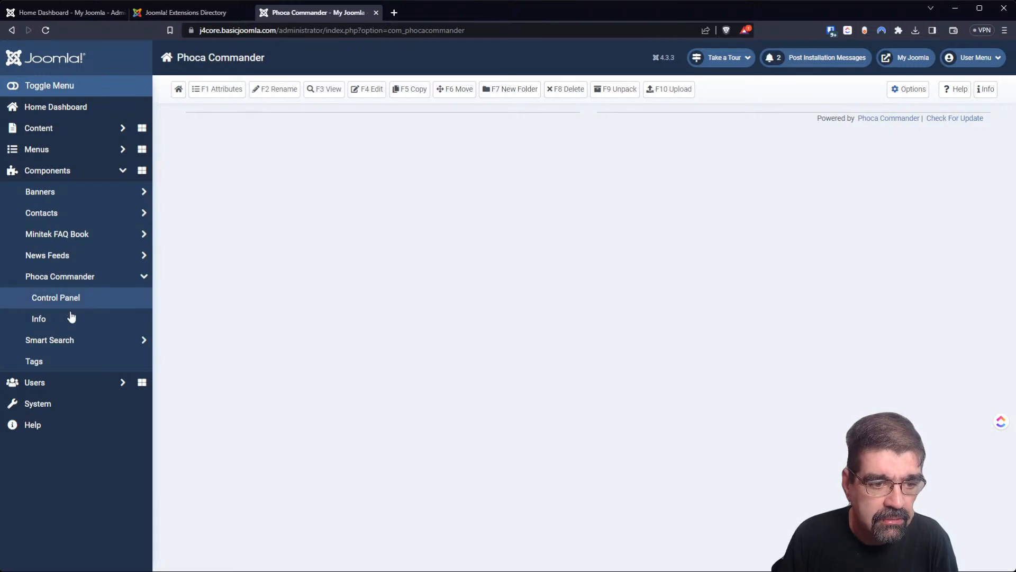
pyautogui.click(74, 409)
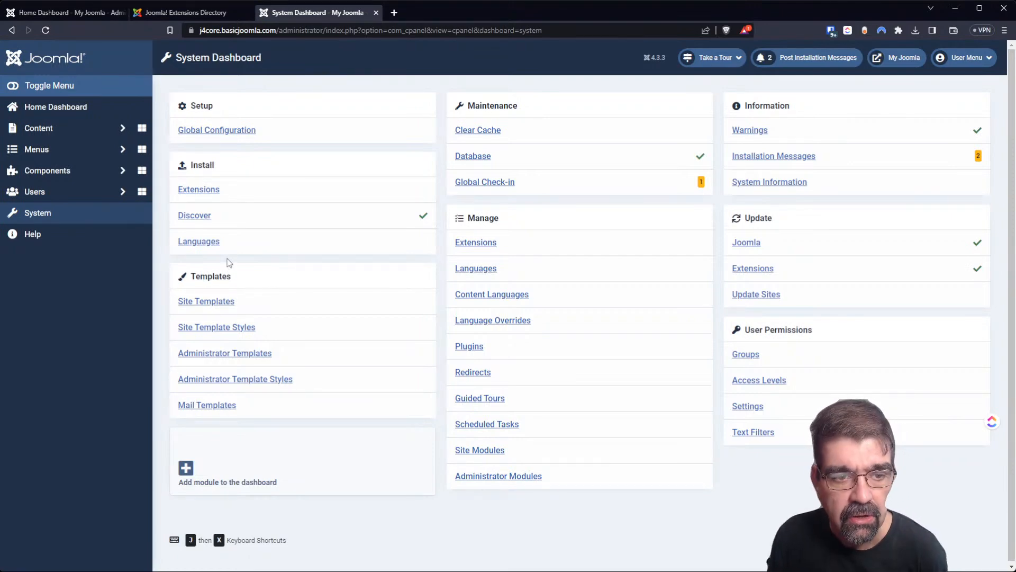
pyautogui.click(478, 132)
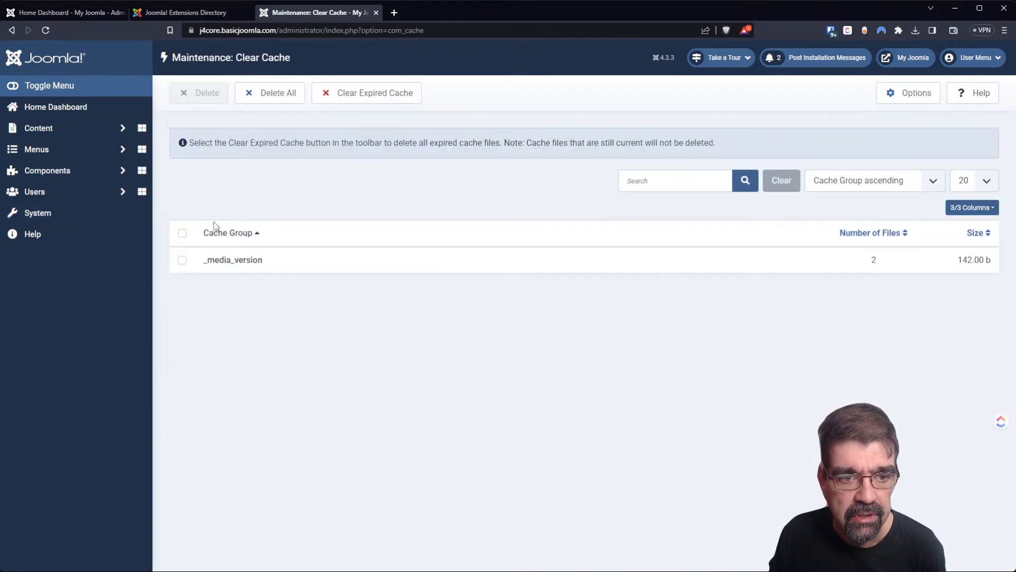
pyautogui.click(182, 233)
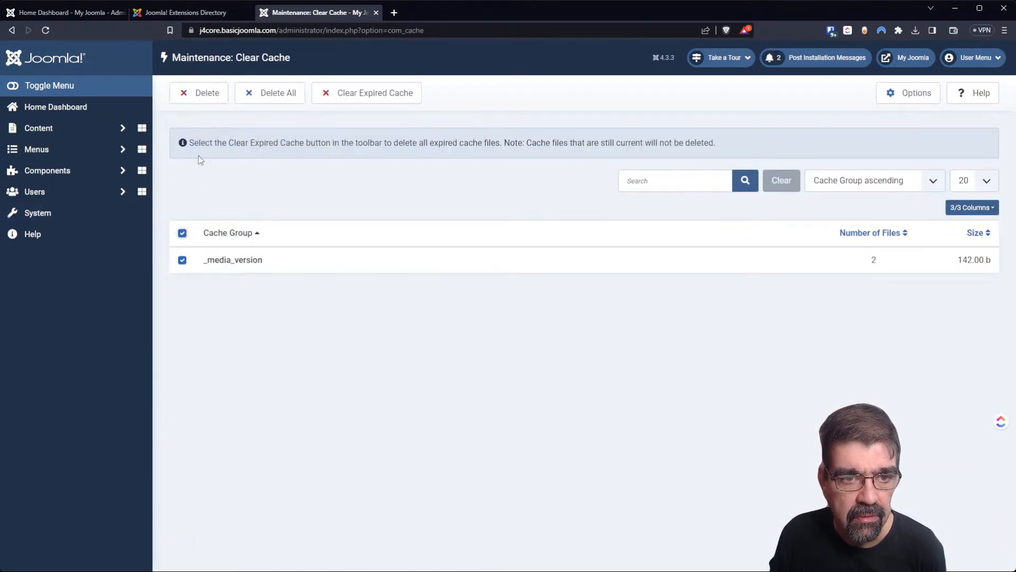
pyautogui.click(261, 100)
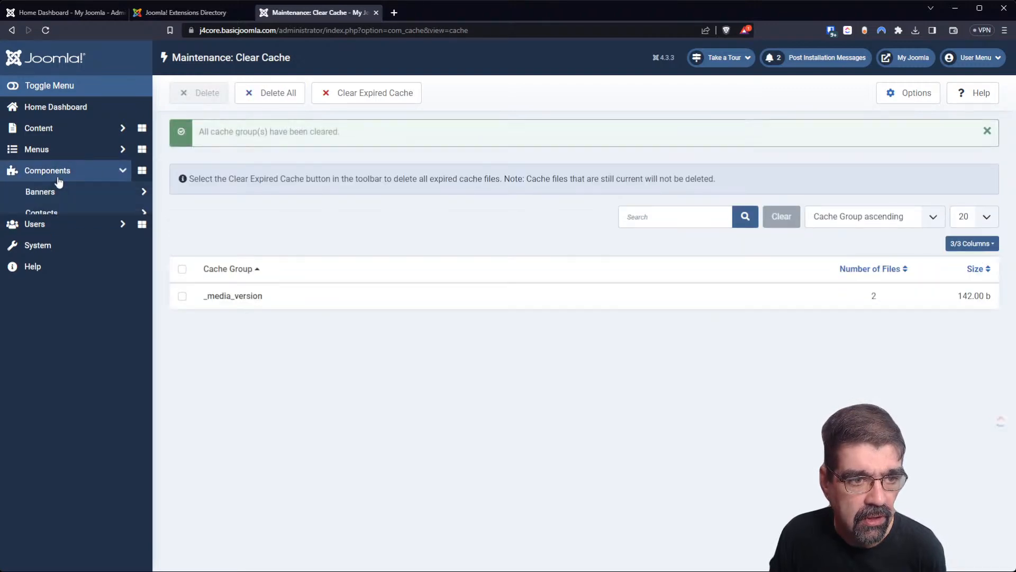
pyautogui.click(53, 174)
pyautogui.click(67, 276)
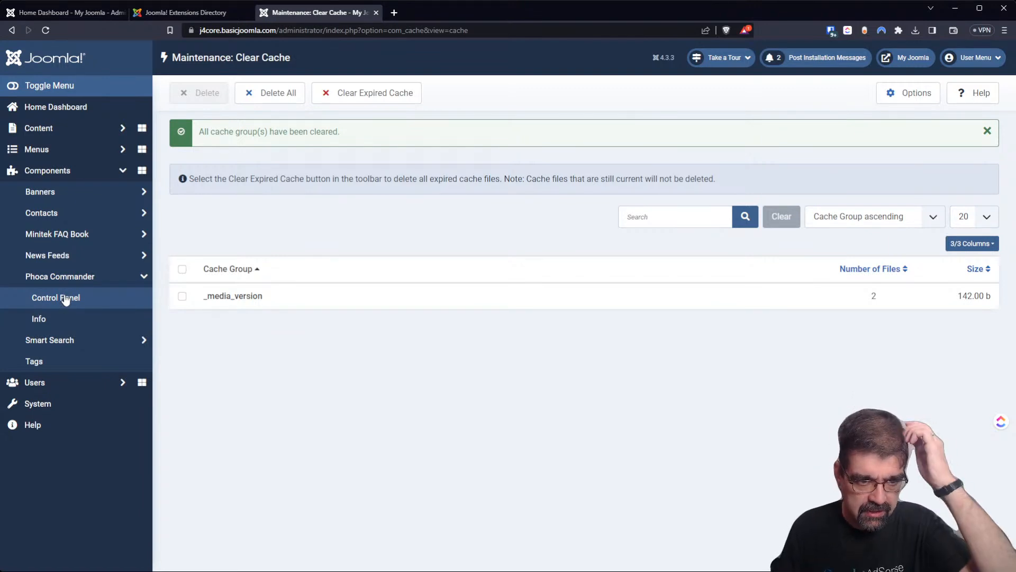
pyautogui.click(66, 298)
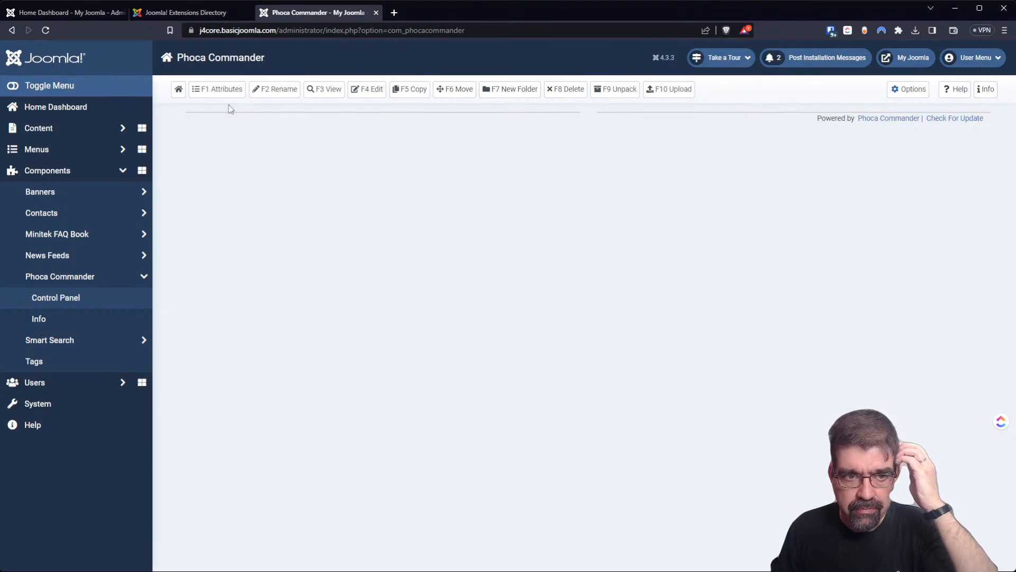
# Reload Phoca Commander's home view and open its configuration Options.
pyautogui.click(179, 91)
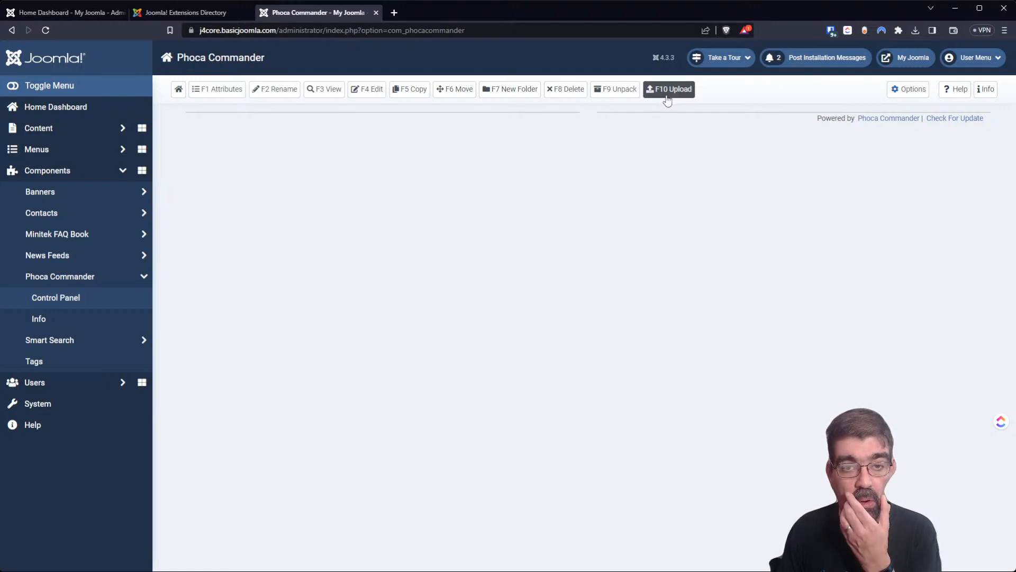
pyautogui.click(911, 95)
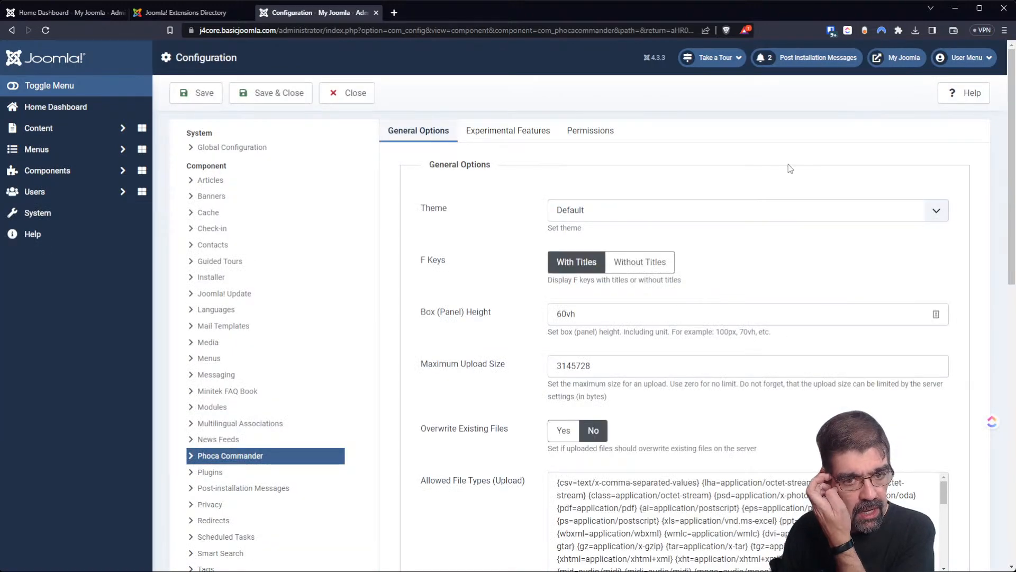
# Set Display Download Button to Yes in Phoca Commander's options.
pyautogui.scroll(-1, 790, 169)
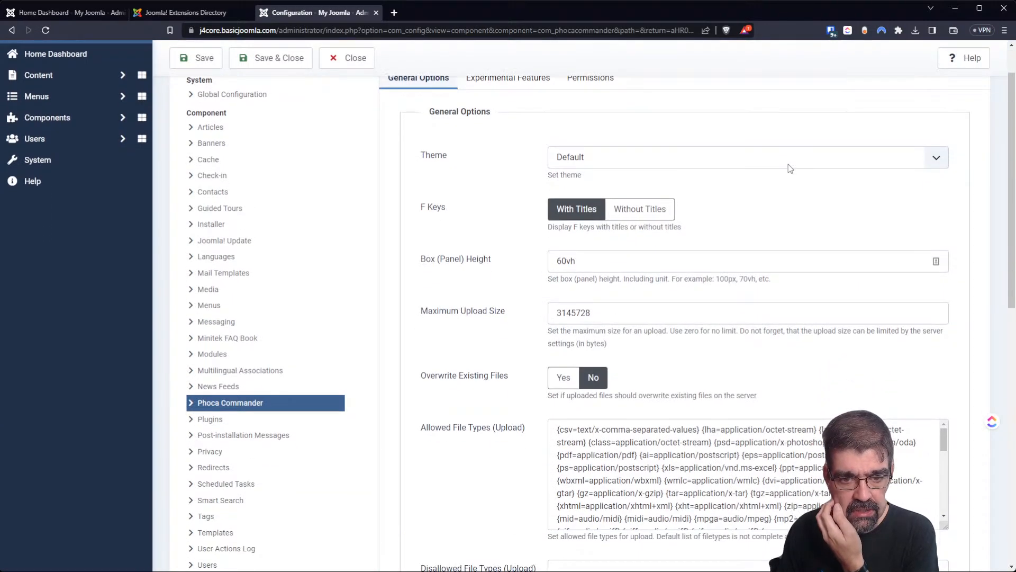
pyautogui.scroll(1, 528, 224)
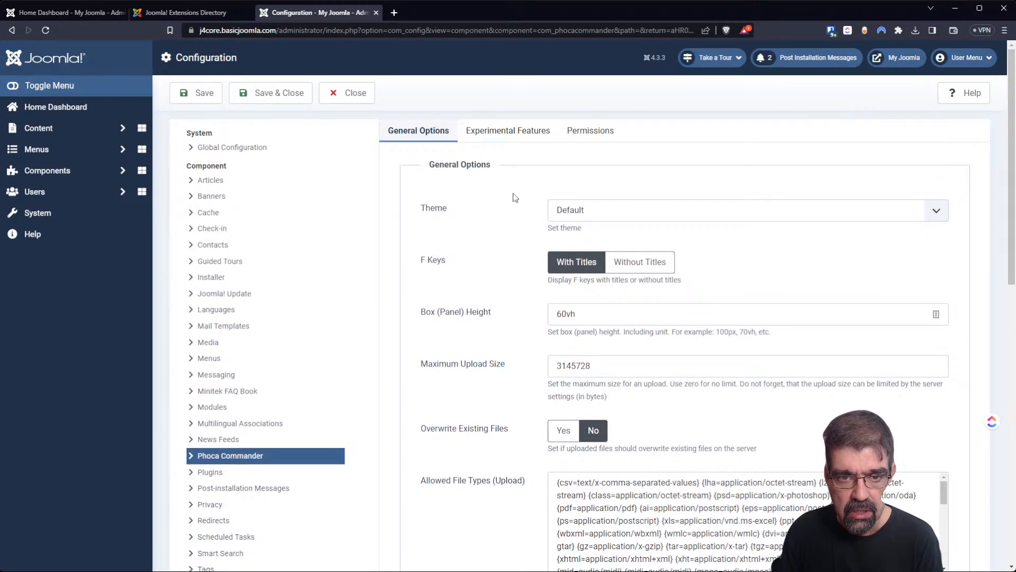
pyautogui.scroll(-5, 479, 175)
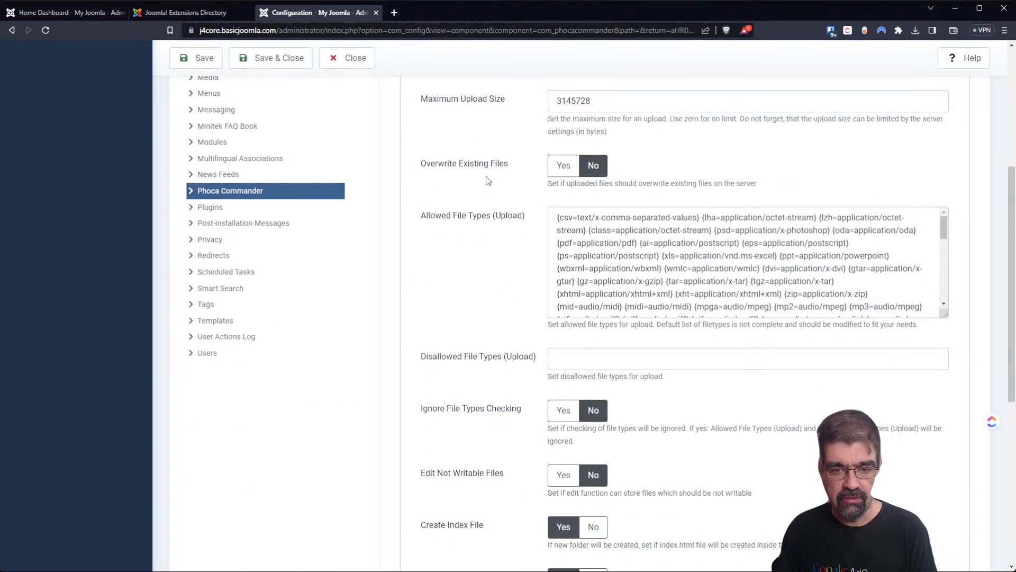
pyautogui.scroll(-3, 487, 180)
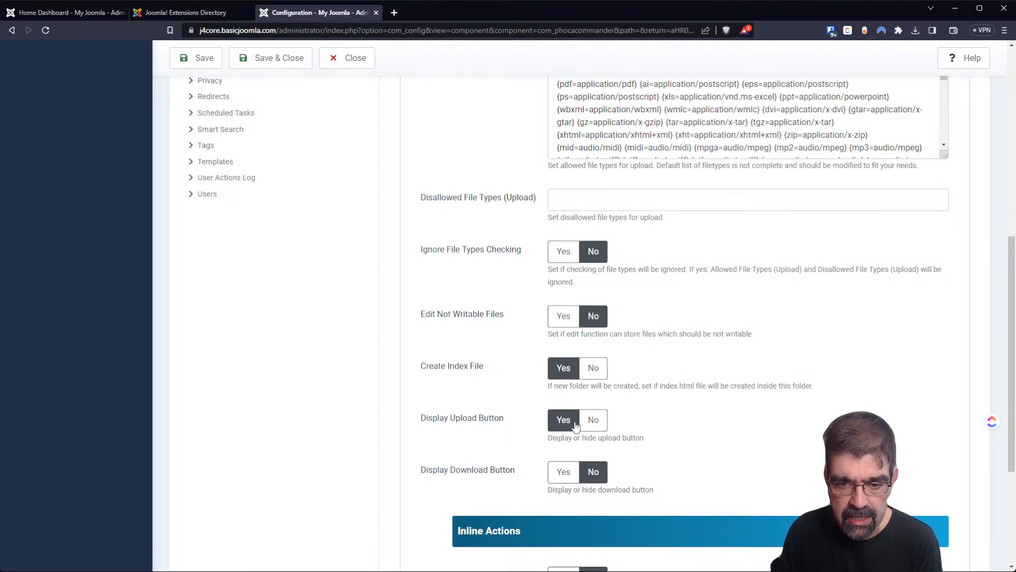
pyautogui.scroll(-4, 450, 365)
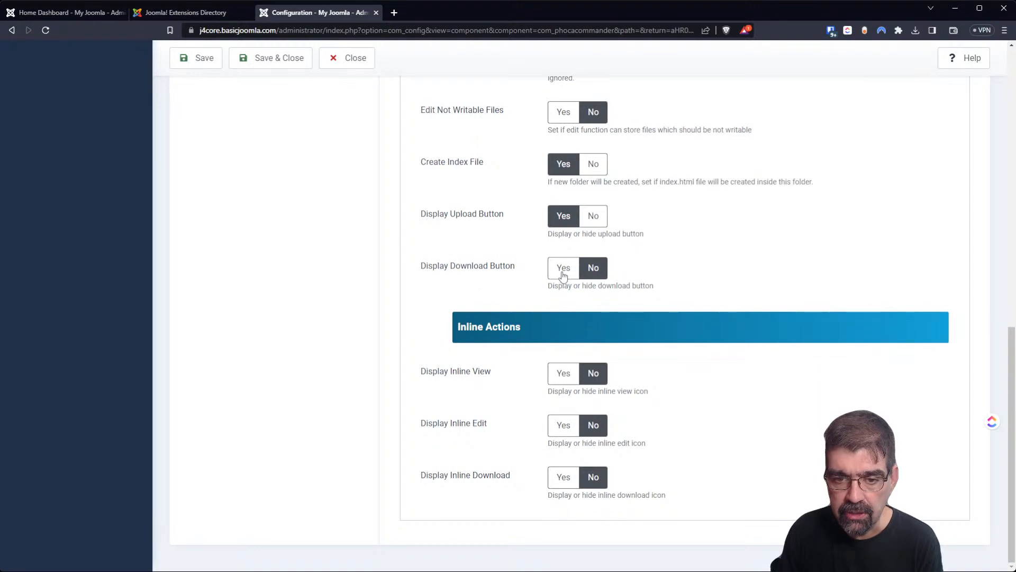
pyautogui.click(566, 269)
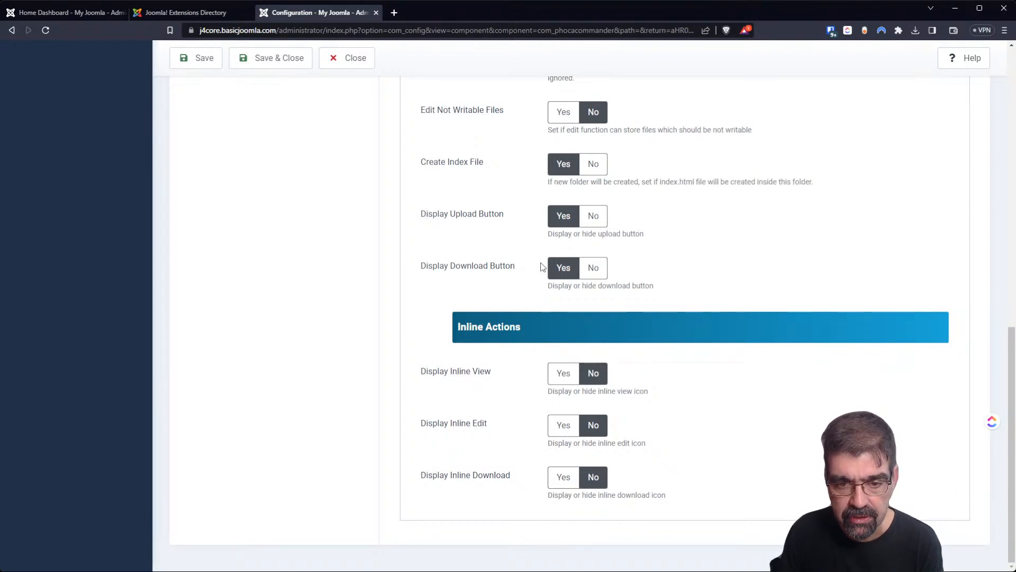
# Review the Experimental Features tab, then save and close the configuration.
pyautogui.scroll(12, 537, 267)
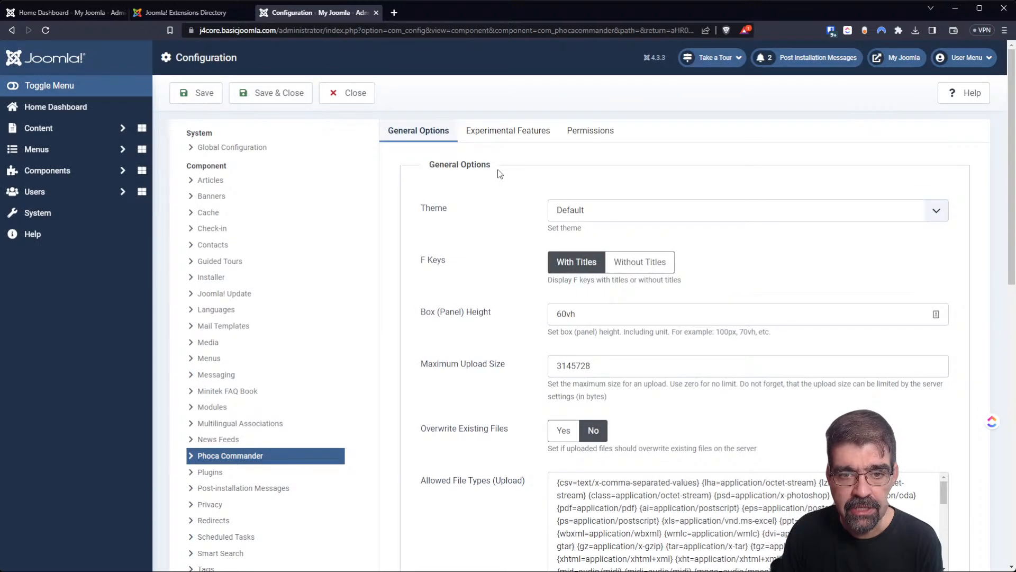
pyautogui.click(498, 145)
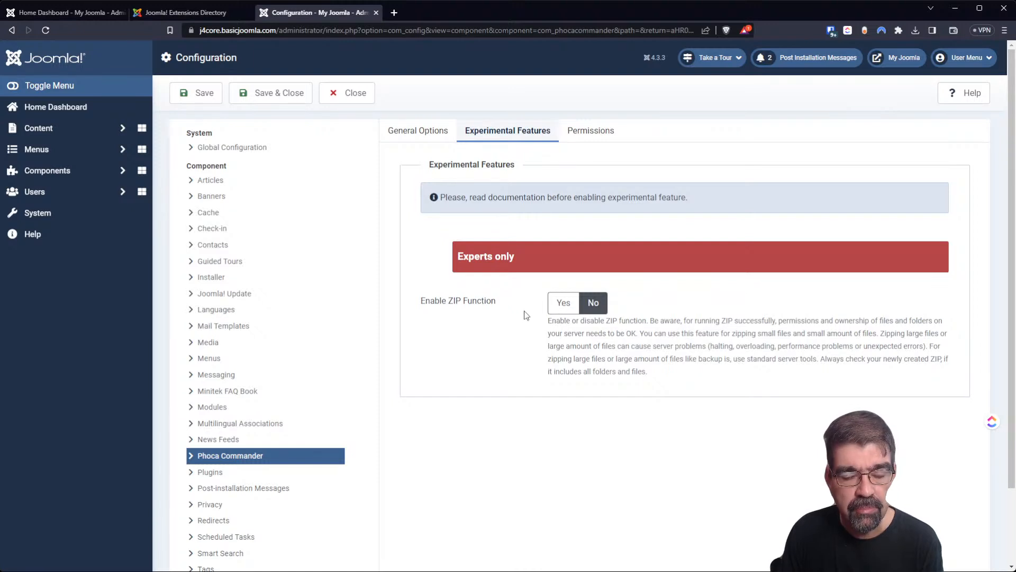
pyautogui.click(267, 100)
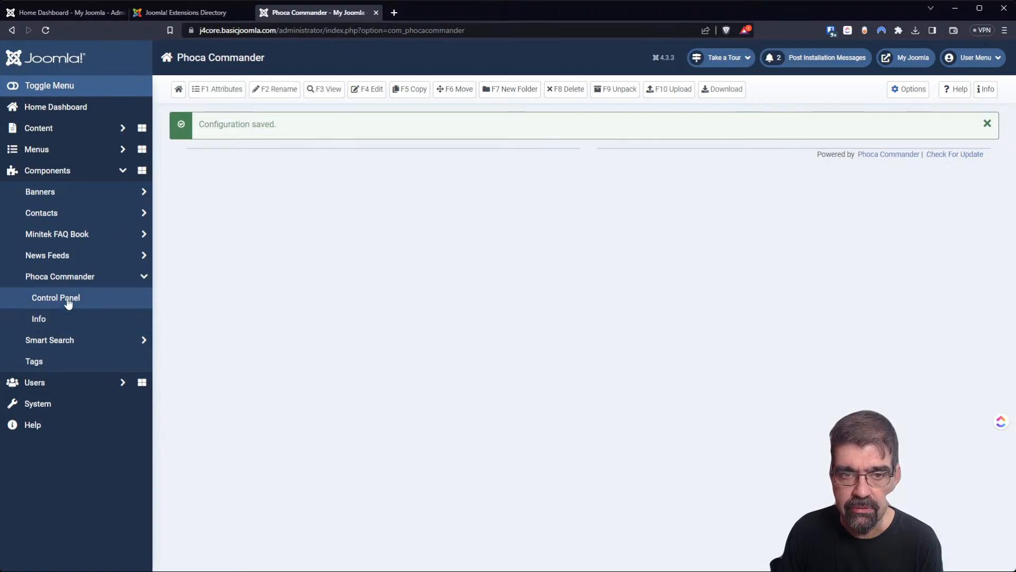
pyautogui.click(393, 12)
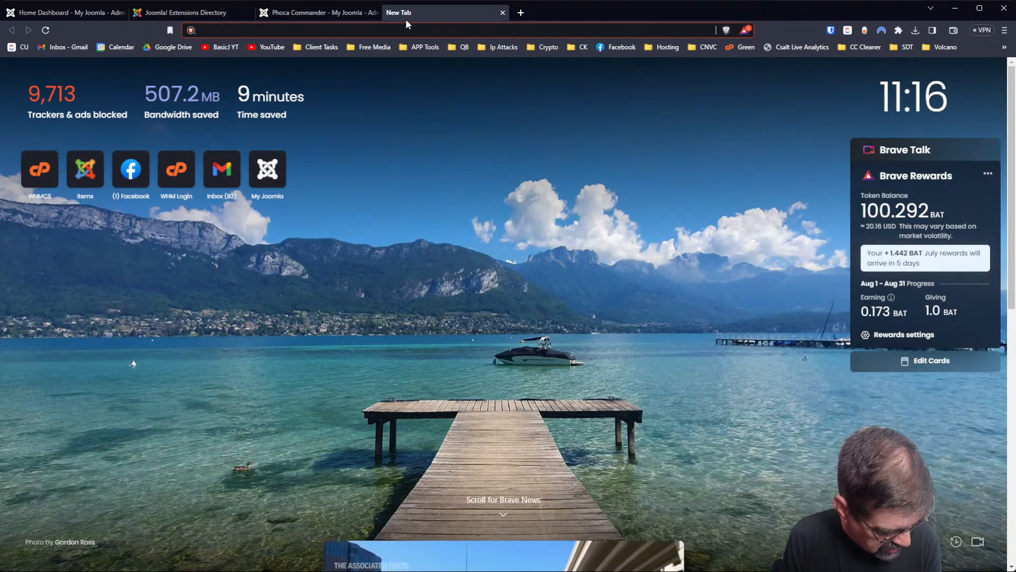
# Go to j3core.basicjoomla.com/administrator and log in with the saved administrator credentials.
pyautogui.write('j3')
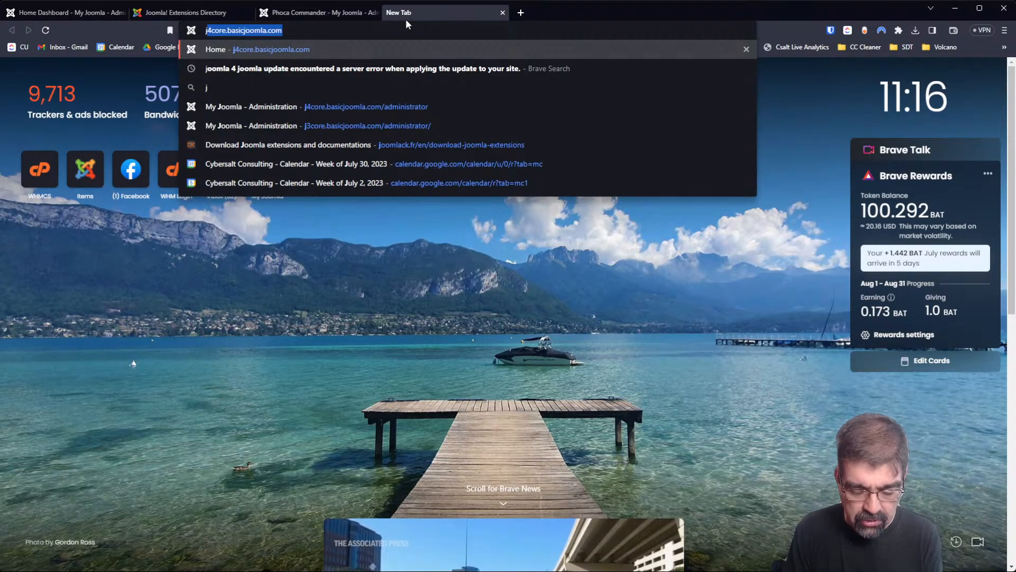
pyautogui.press('Down')
pyautogui.press('Down')
pyautogui.press('Down')
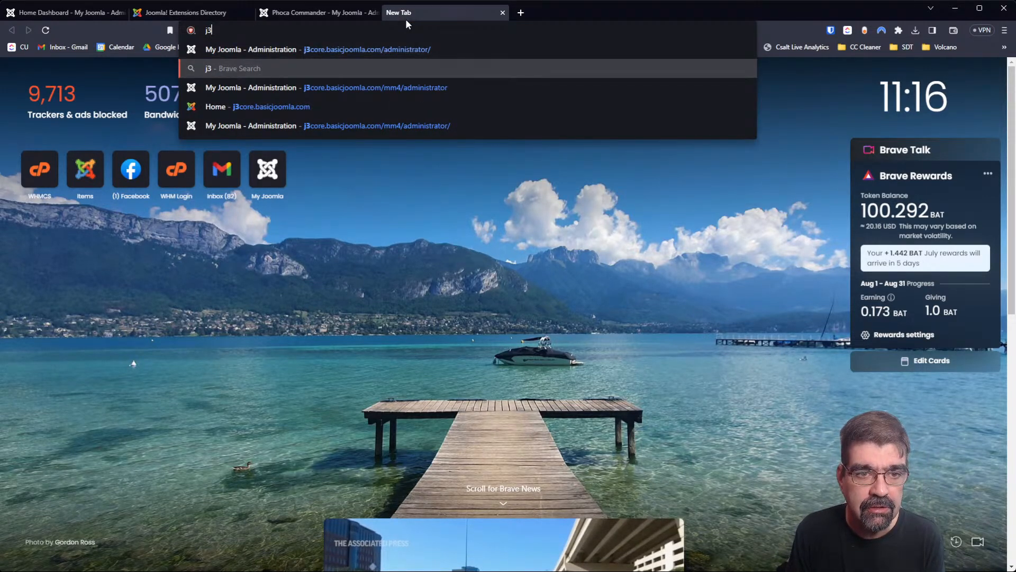
pyautogui.press('Return')
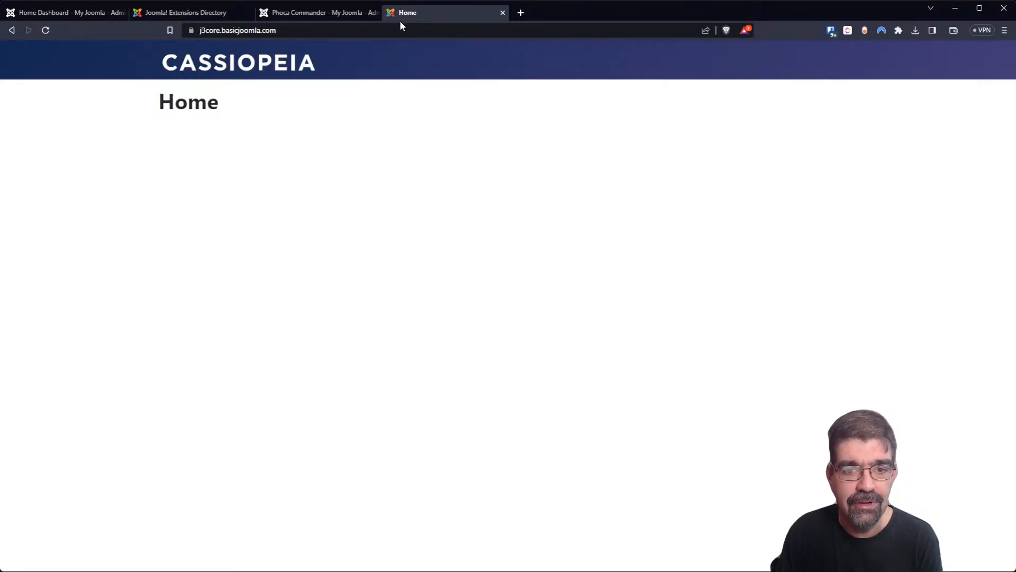
pyautogui.click(351, 35)
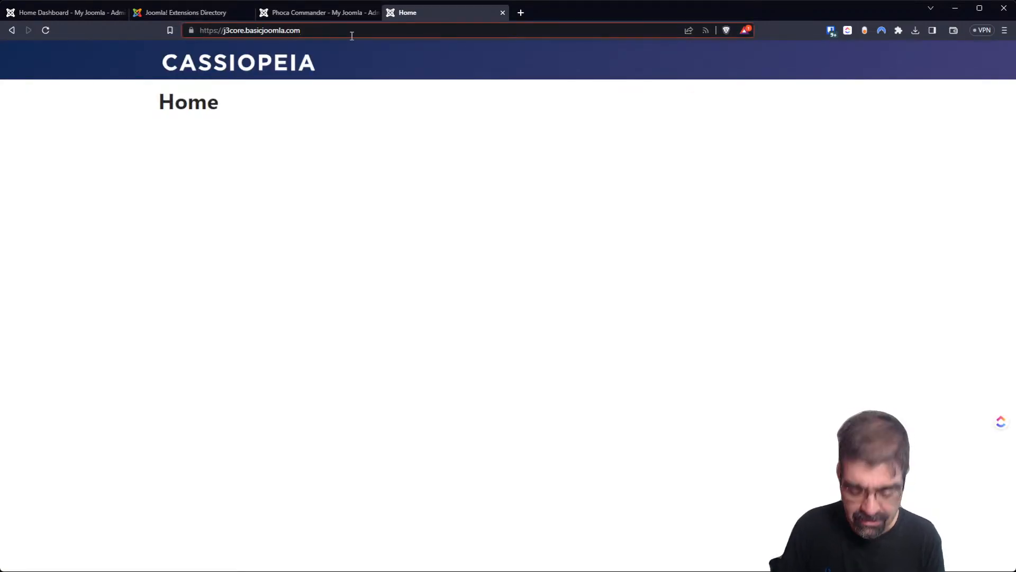
pyautogui.write('/ad')
pyautogui.press('Return')
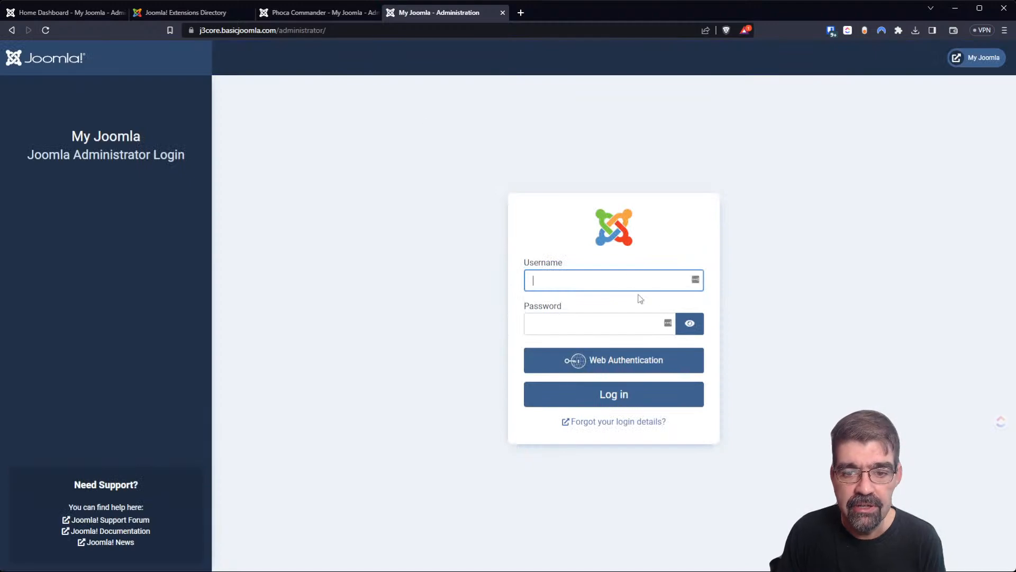
pyautogui.click(613, 279)
pyautogui.click(612, 308)
pyautogui.click(617, 401)
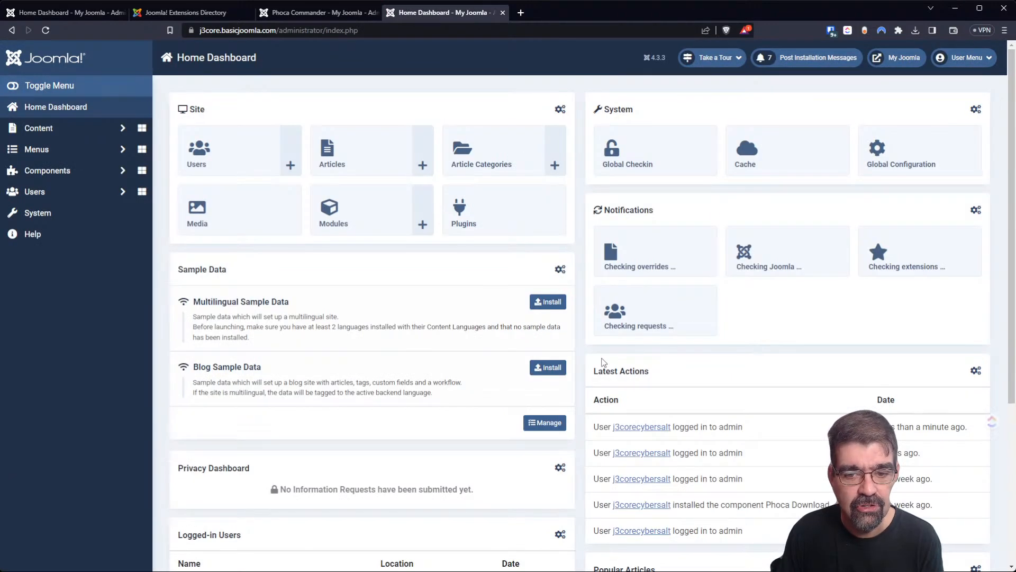
# Open the Phoca Download Files list from the Components menu.
pyautogui.click(62, 174)
pyautogui.click(61, 281)
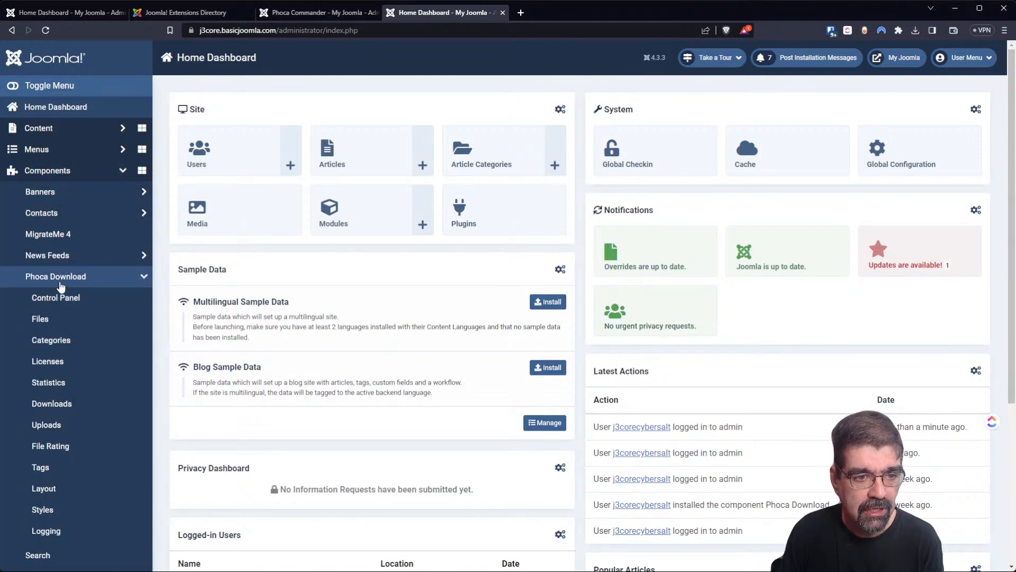
pyautogui.click(61, 283)
pyautogui.click(61, 283)
pyautogui.scroll(-3, 60, 286)
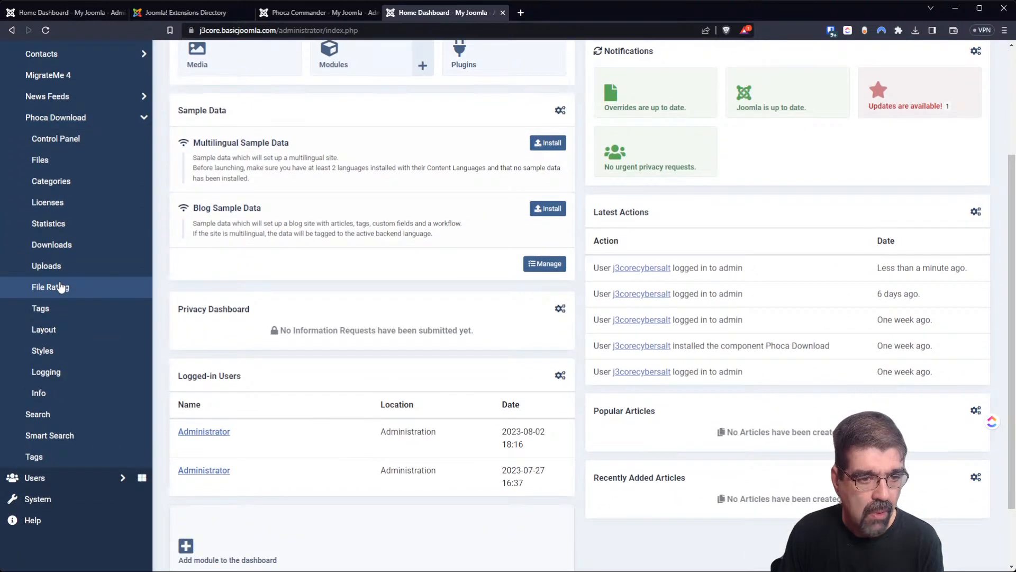
pyautogui.scroll(1, 60, 286)
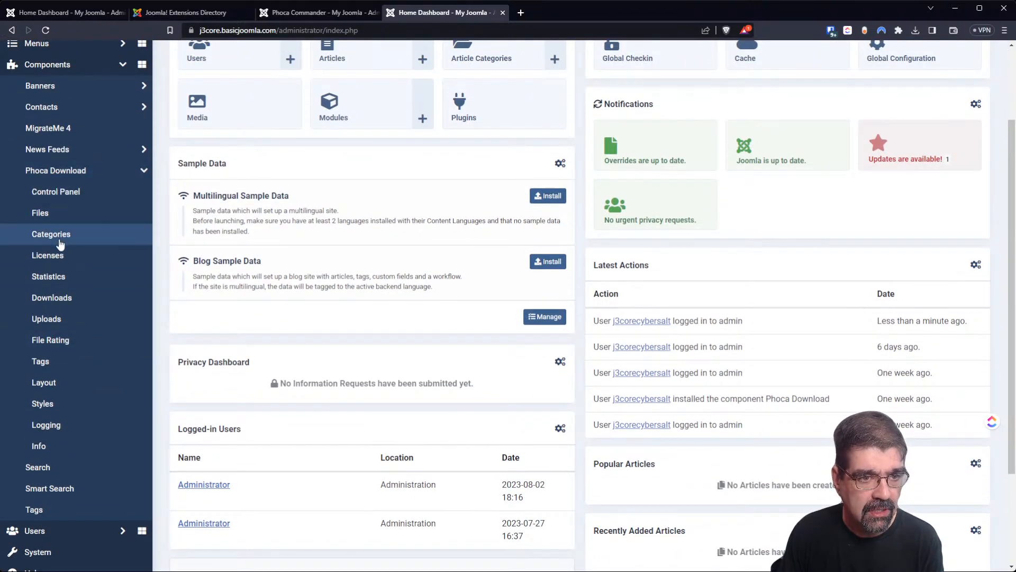
pyautogui.click(42, 213)
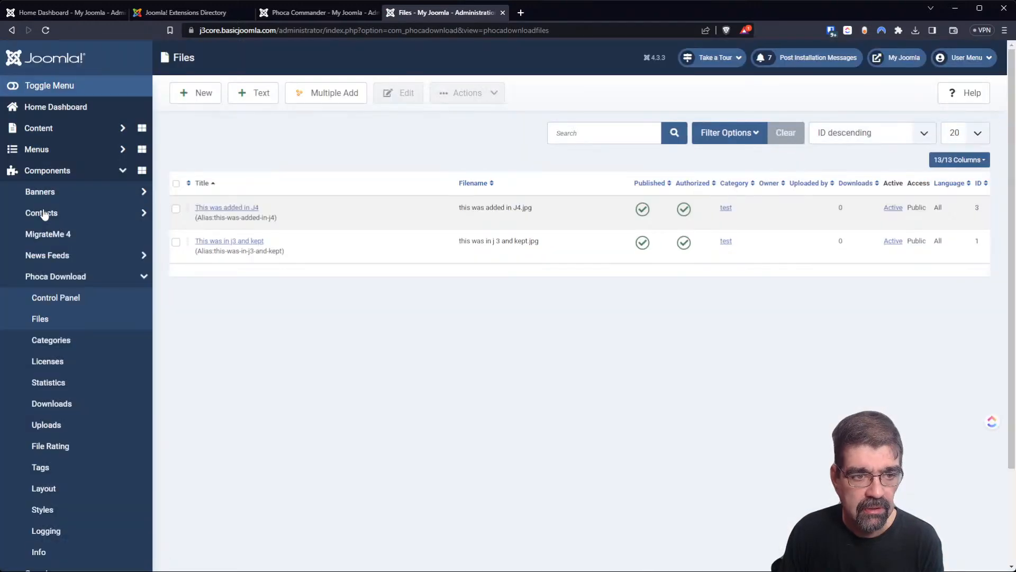
# Open the Phoca Download Control Panel, version 3.2.3.
pyautogui.click(71, 281)
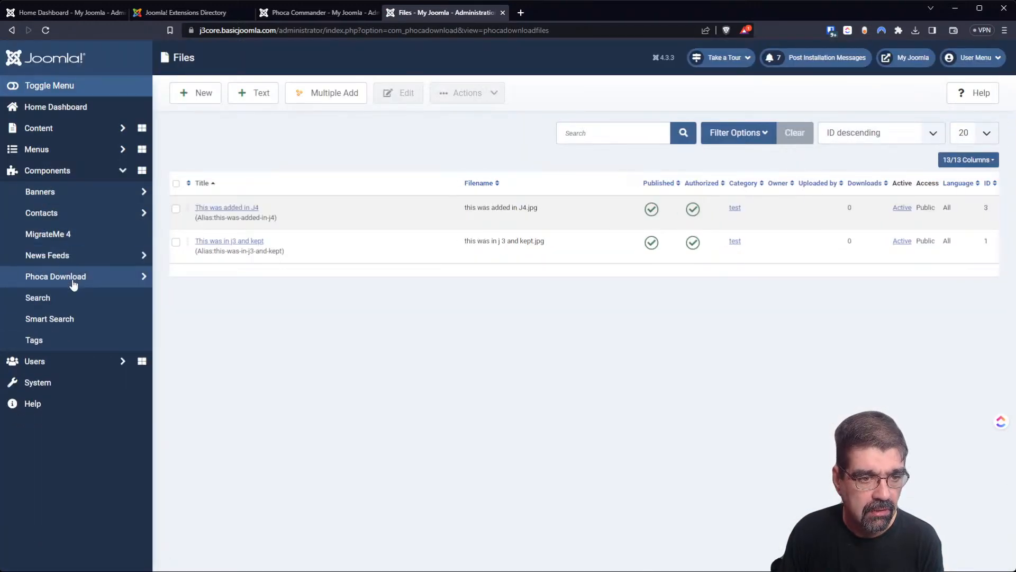
pyautogui.click(73, 284)
pyautogui.click(65, 298)
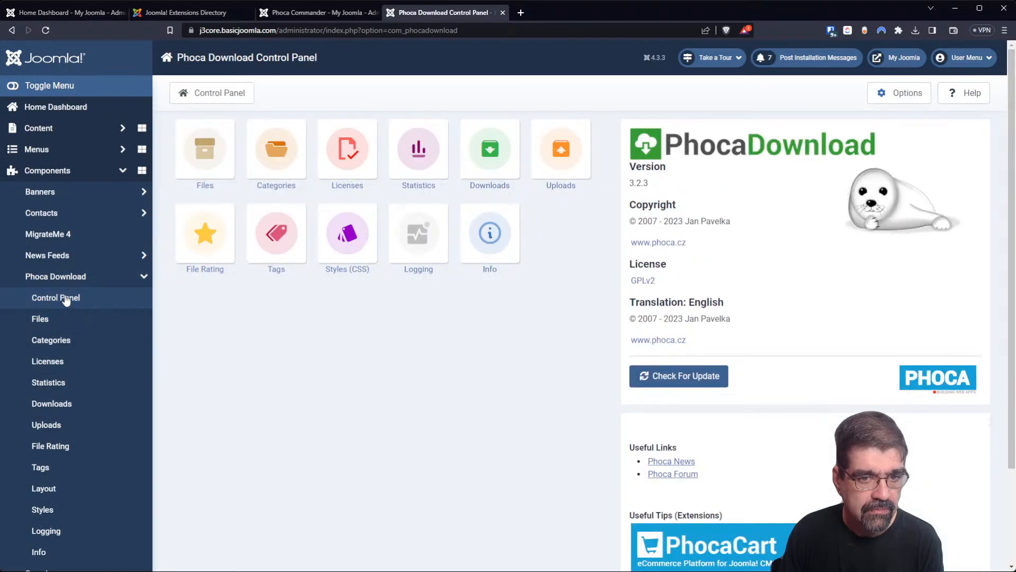
pyautogui.scroll(-2, 97, 328)
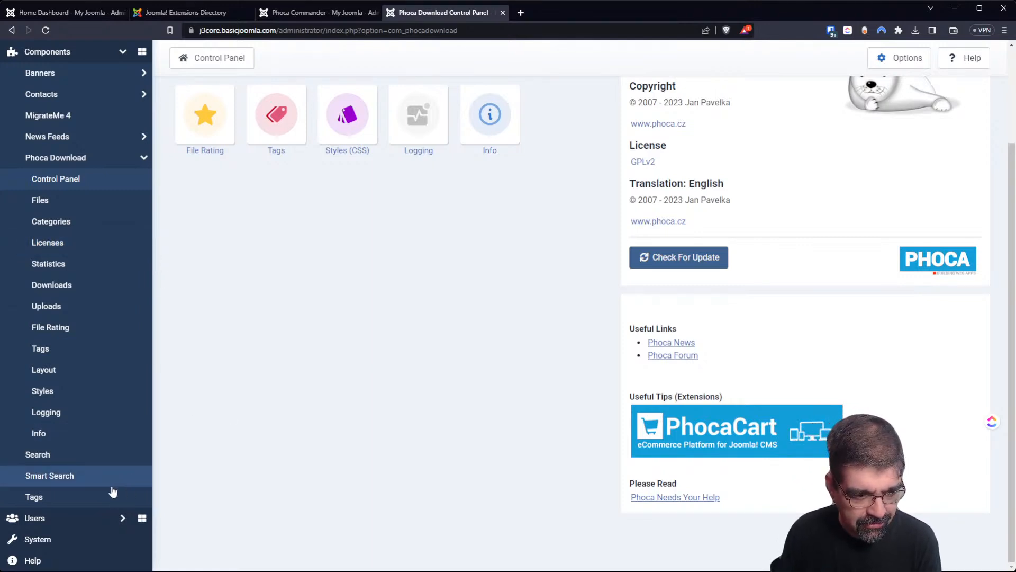
pyautogui.click(93, 548)
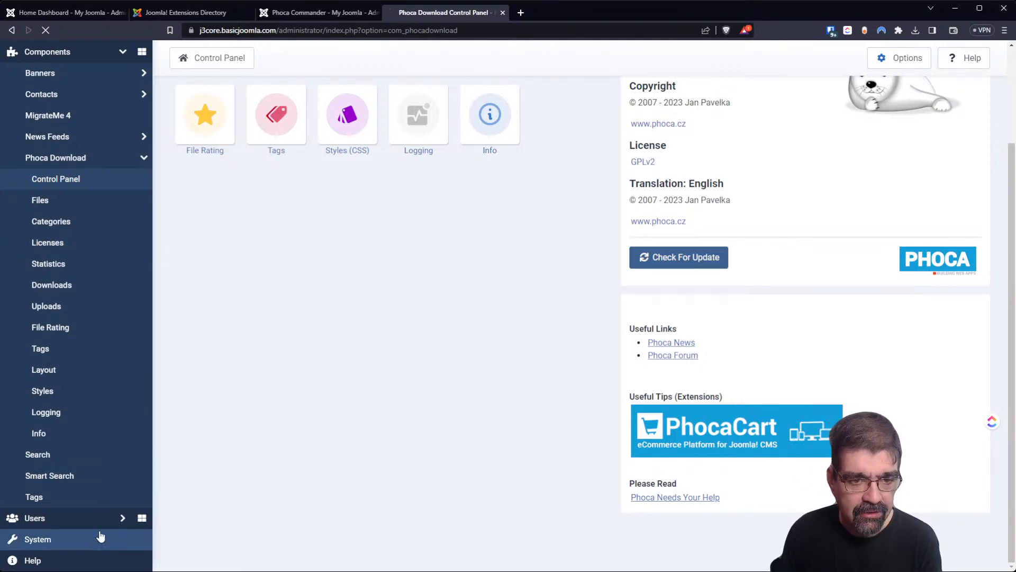
# Upload and install the Phoca Commander 4.0.0 package through the extension installer.
pyautogui.click(211, 191)
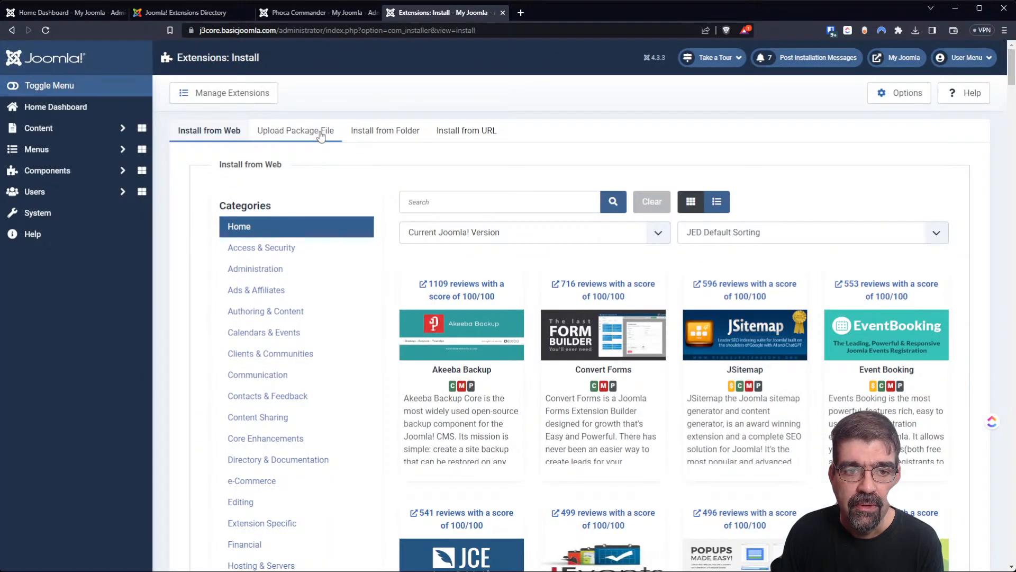
pyautogui.click(323, 132)
pyautogui.click(568, 316)
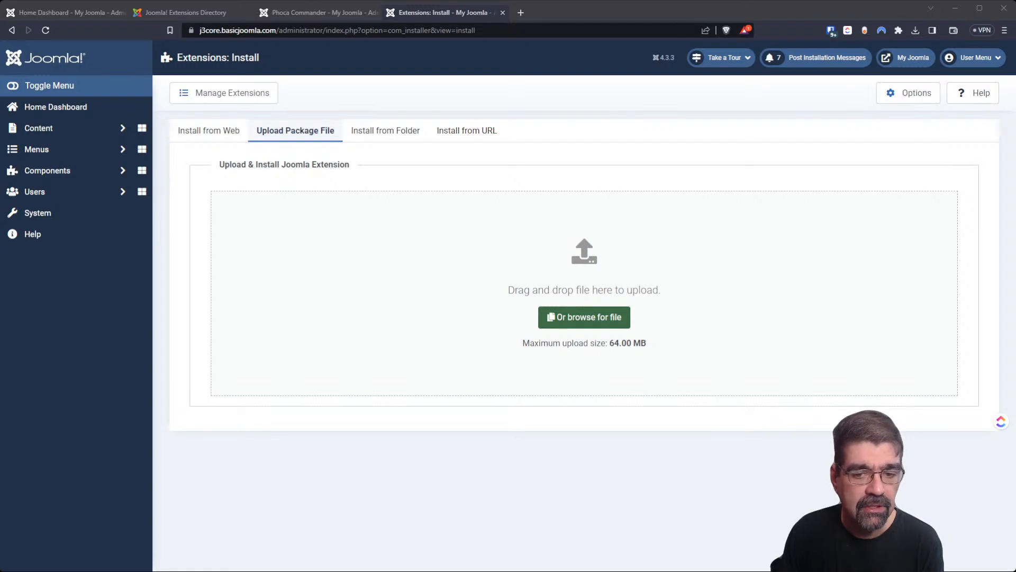
pyautogui.click(544, 515)
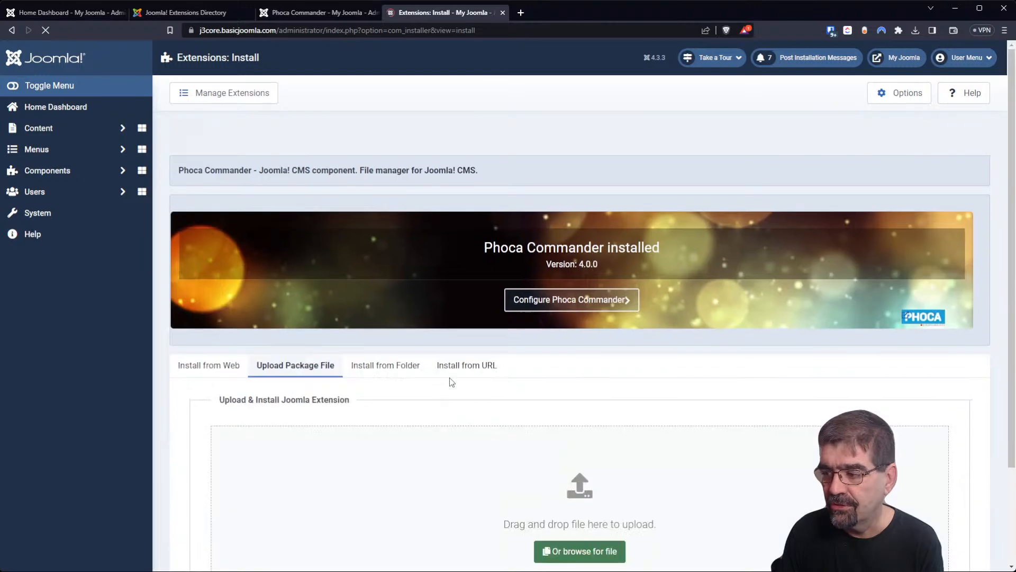
pyautogui.click(77, 171)
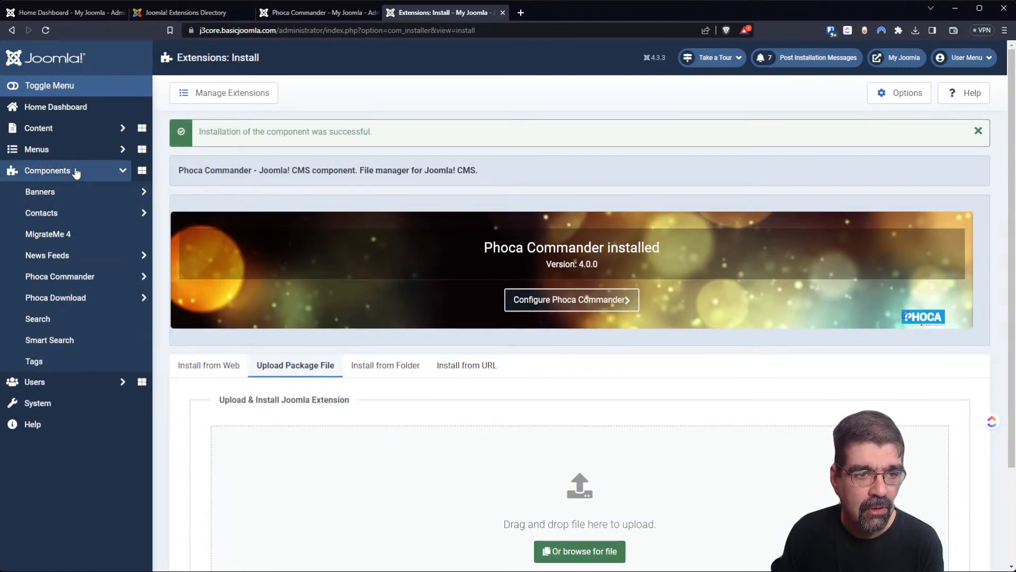
# Open Phoca Commander's control panel, acknowledge the warning, and open its Options.
pyautogui.click(69, 276)
pyautogui.click(57, 299)
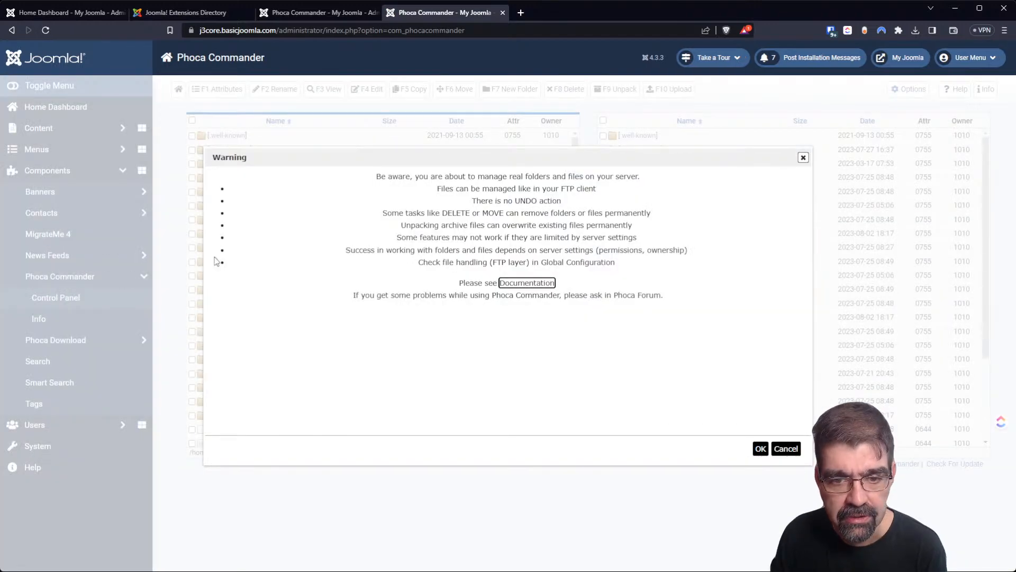
pyautogui.click(760, 448)
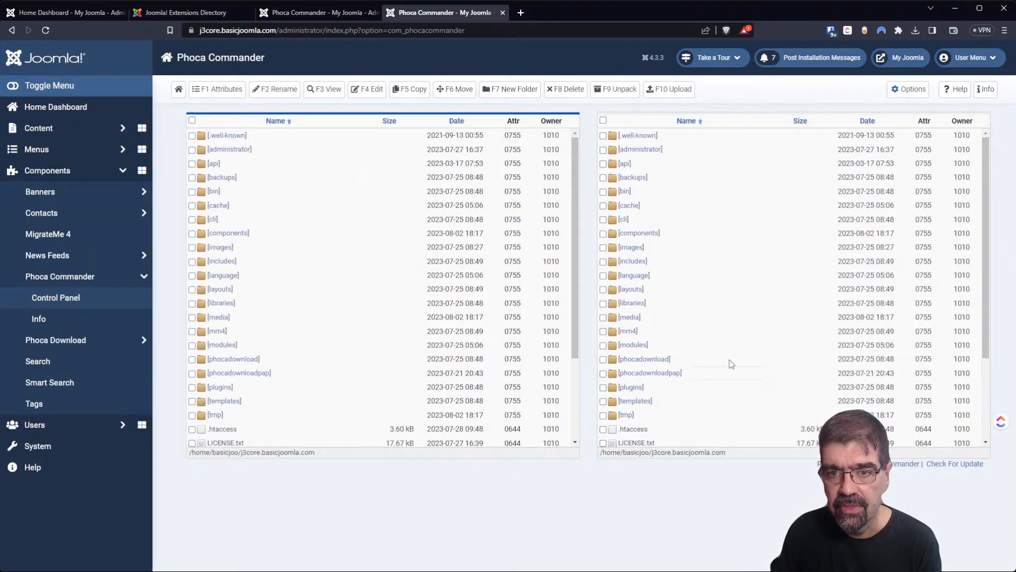
pyautogui.click(917, 90)
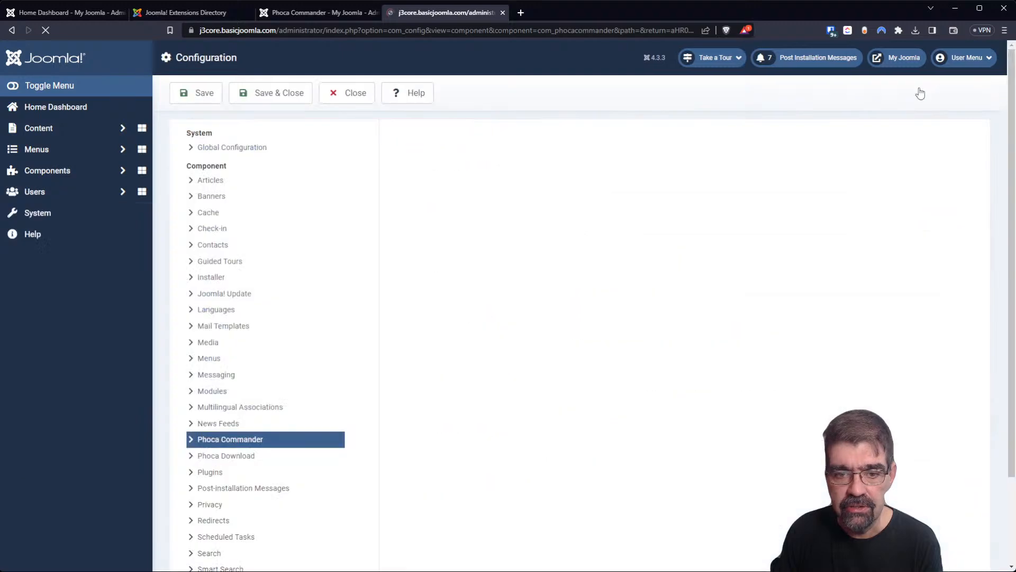
pyautogui.scroll(-8, 501, 288)
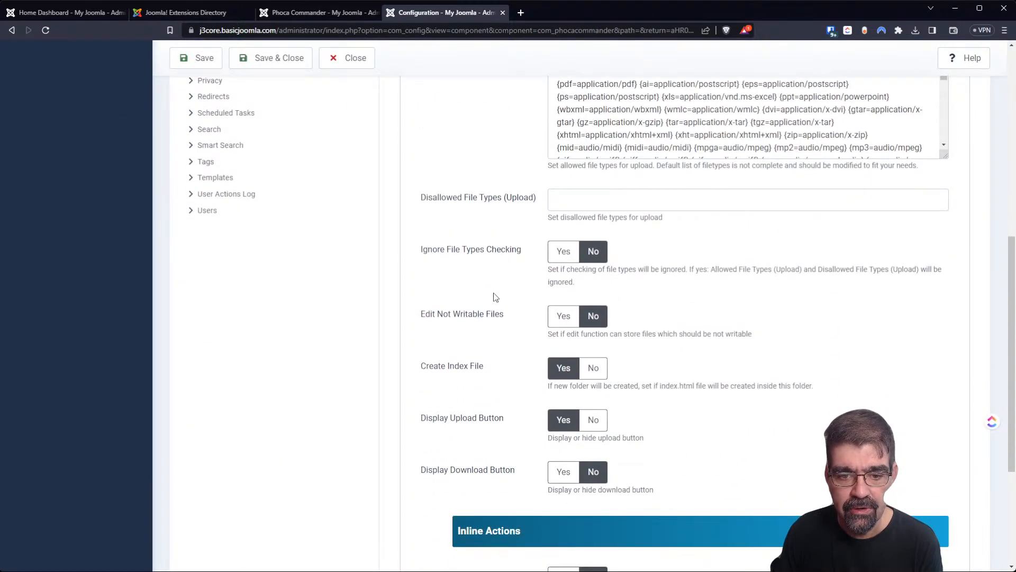
# Set Display Download Button to Yes and save the Phoca Commander configuration.
pyautogui.click(561, 471)
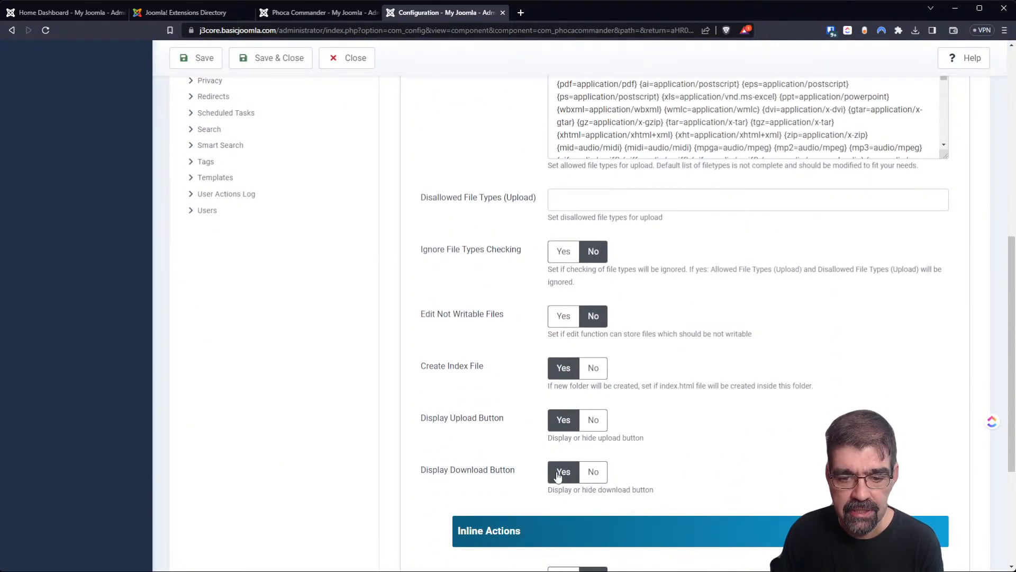
pyautogui.scroll(6, 653, 452)
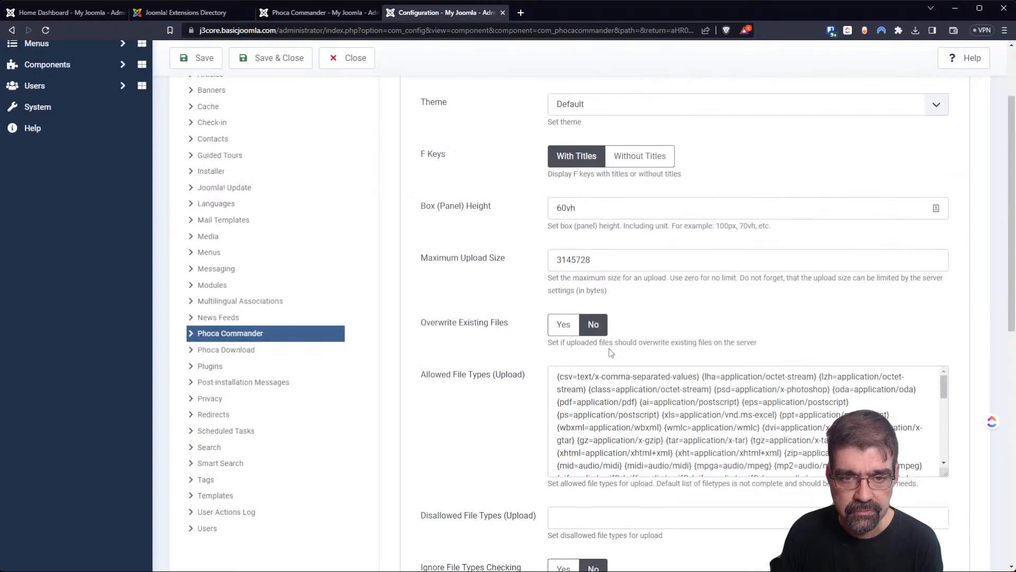
pyautogui.click(267, 64)
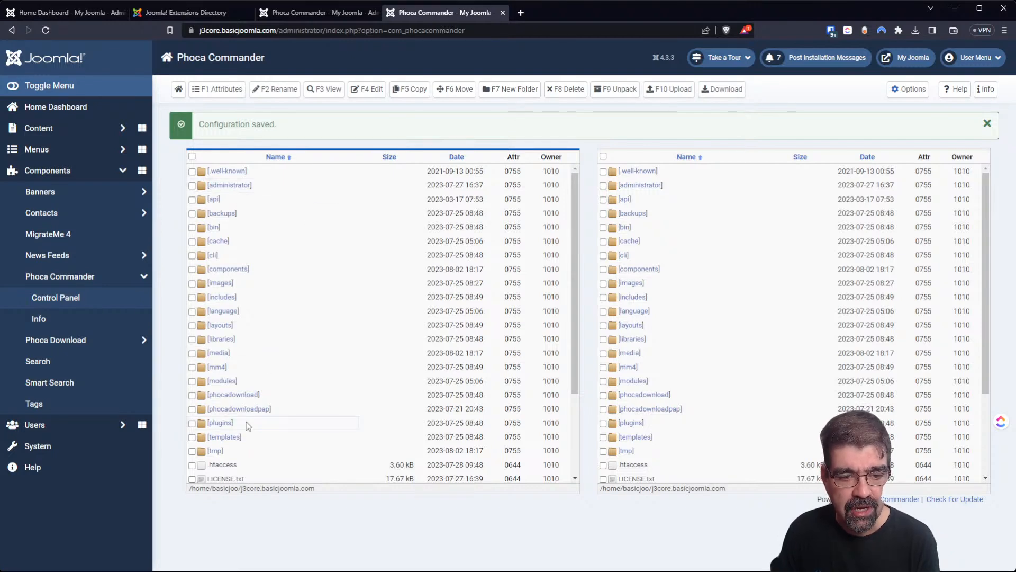
pyautogui.scroll(-3, 247, 428)
pyautogui.scroll(3, 246, 432)
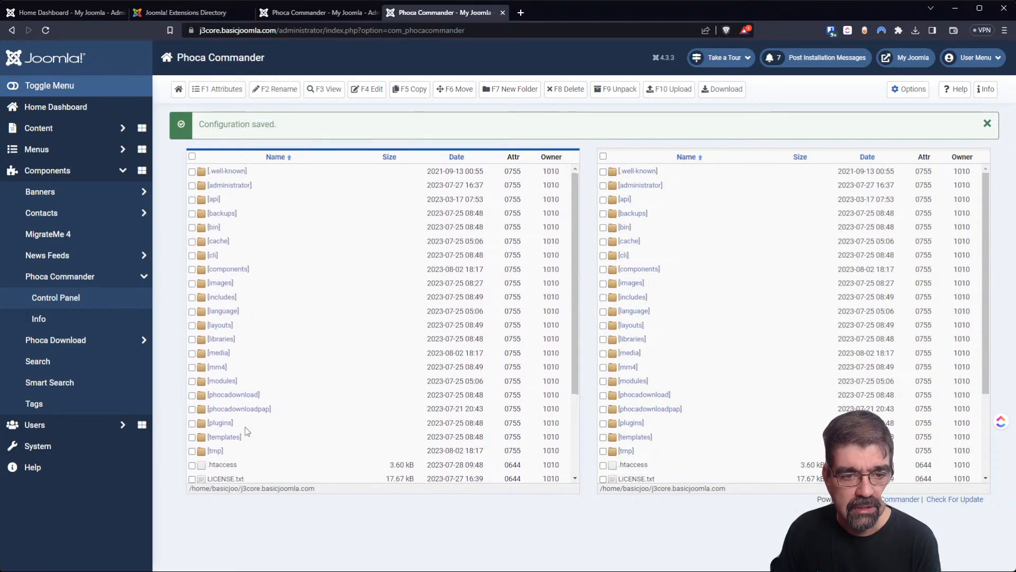
pyautogui.scroll(-3, 246, 432)
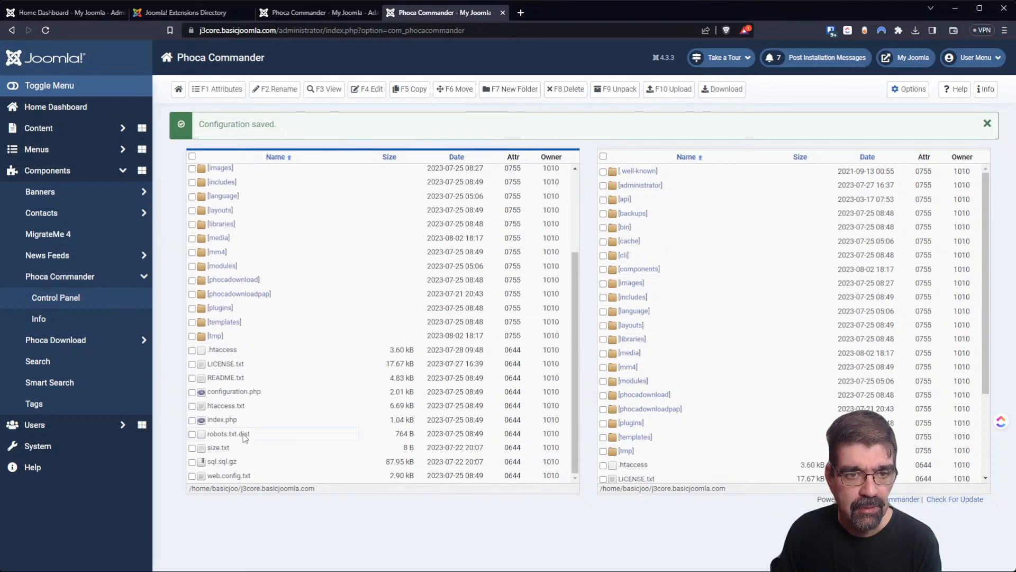
pyautogui.click(234, 407)
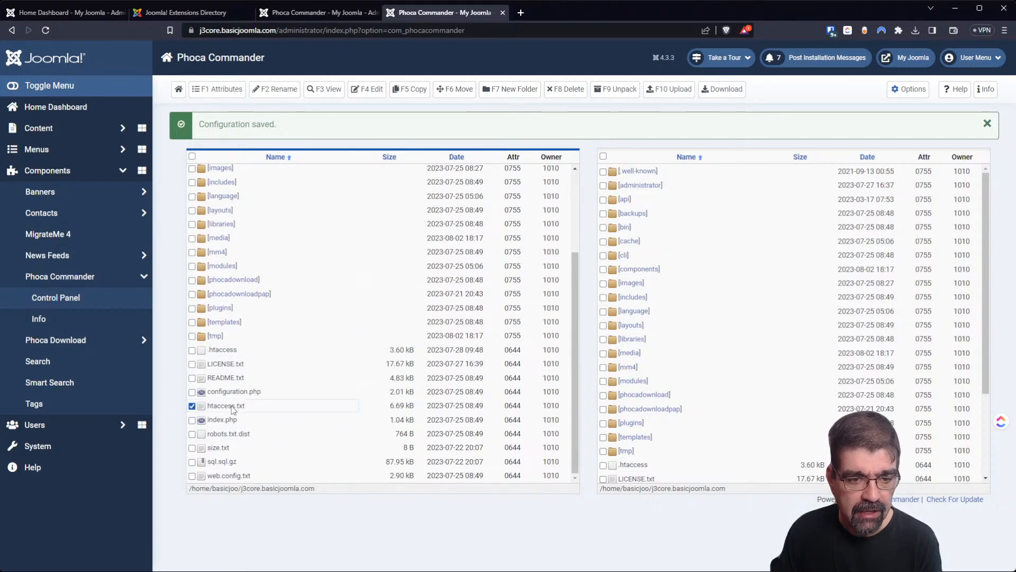
pyautogui.click(275, 90)
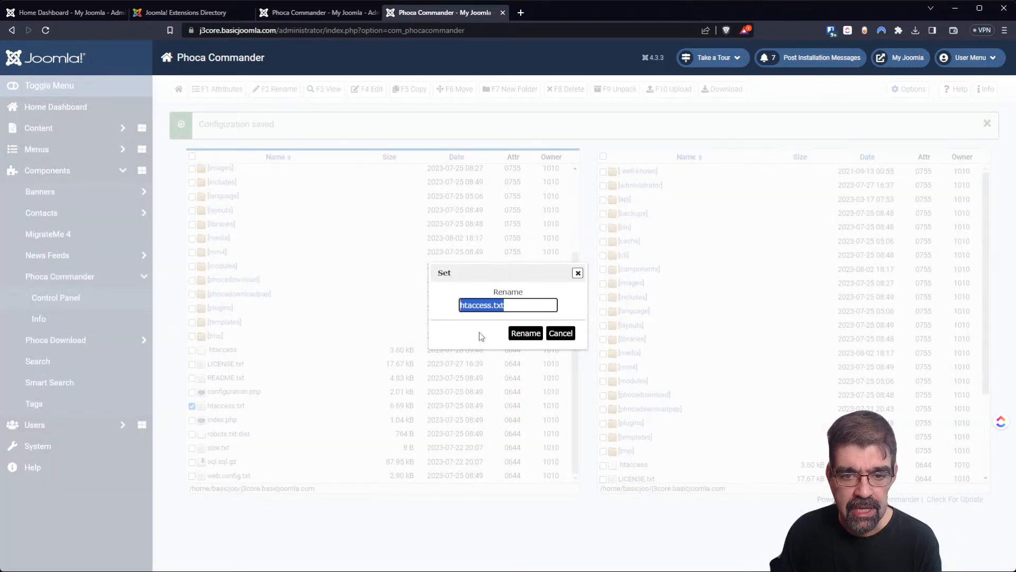
pyautogui.click(560, 334)
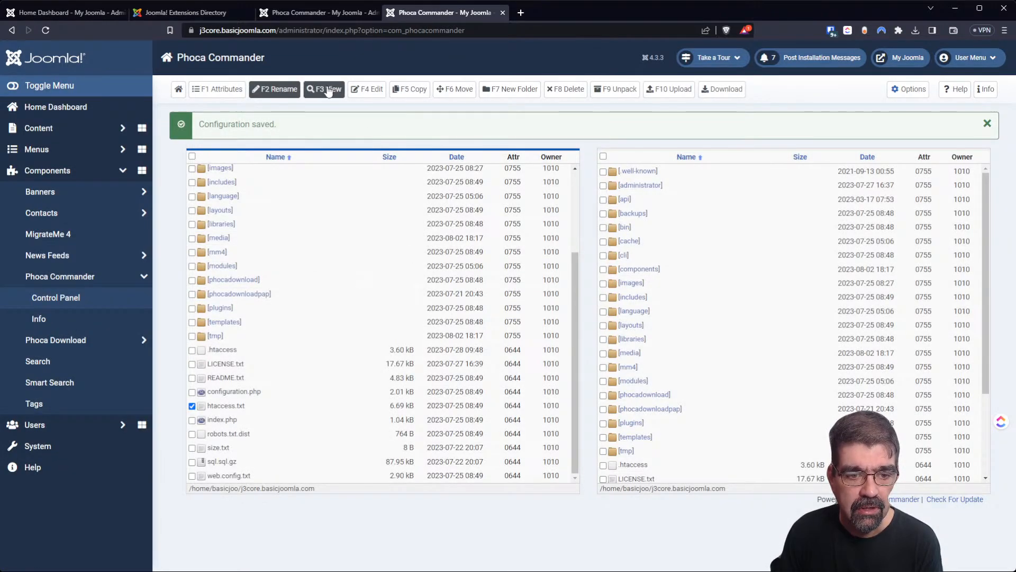
pyautogui.click(328, 90)
pyautogui.click(566, 333)
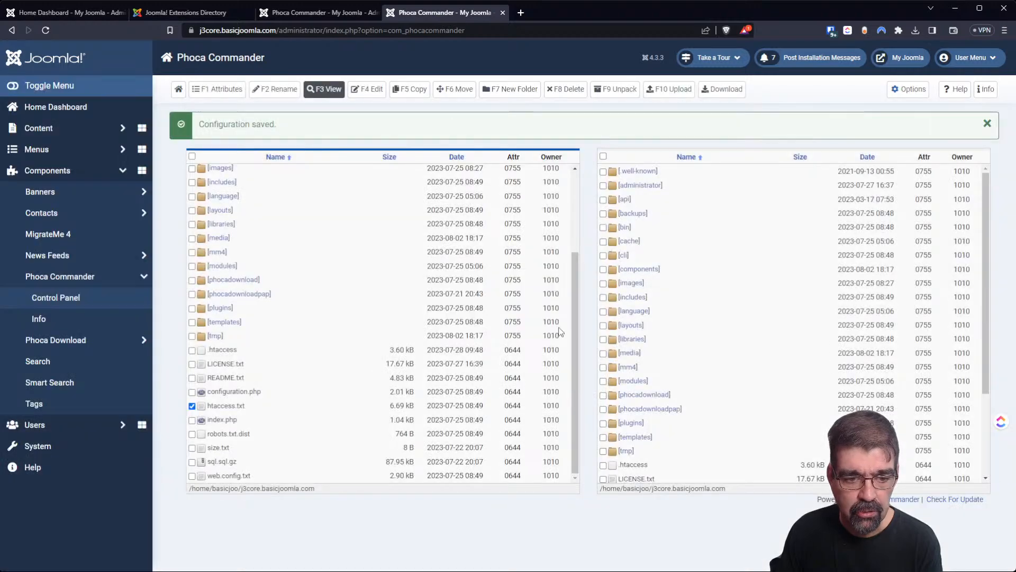
pyautogui.click(365, 96)
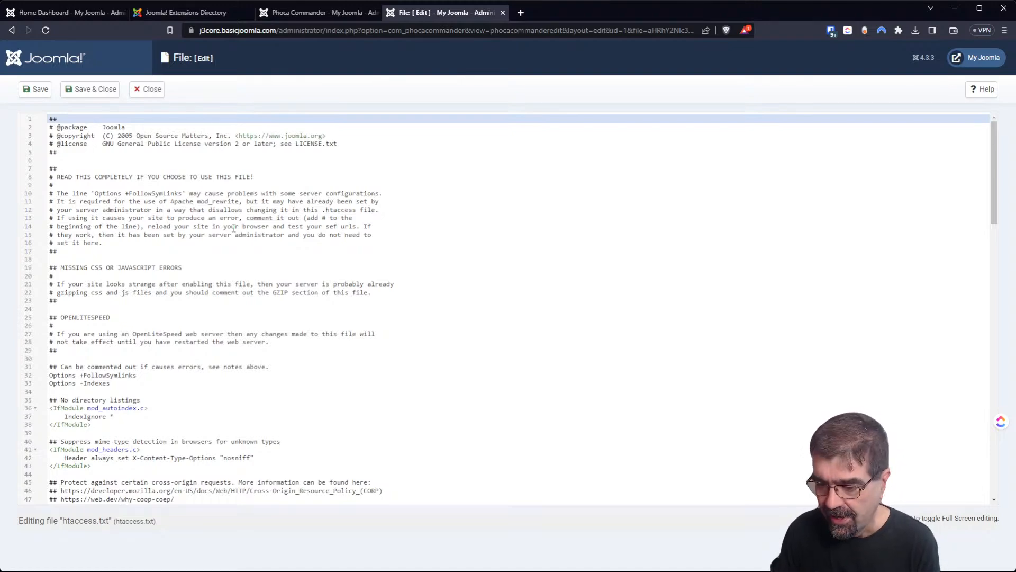
pyautogui.scroll(-7, 405, 263)
pyautogui.scroll(7, 249, 187)
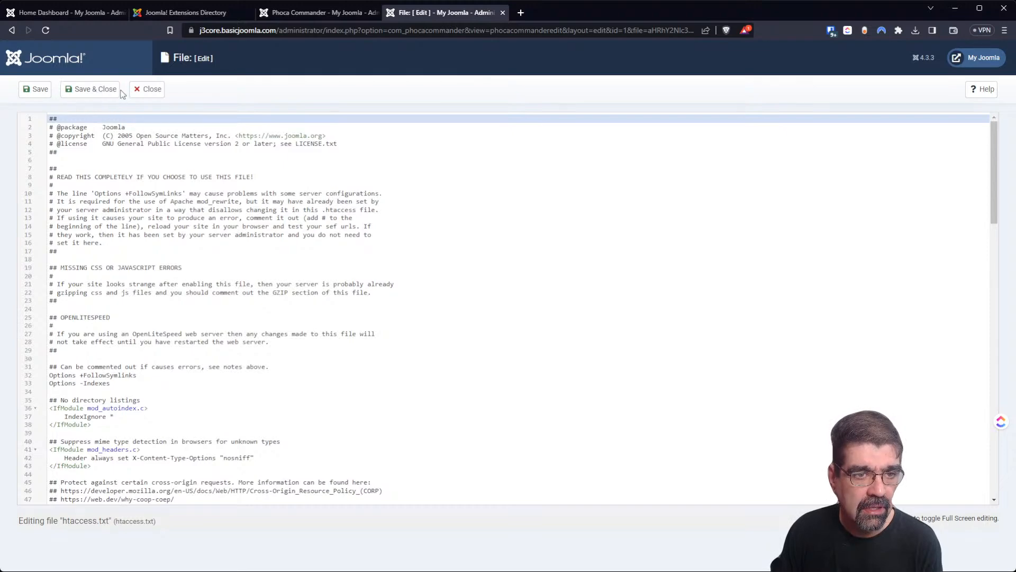
pyautogui.click(148, 98)
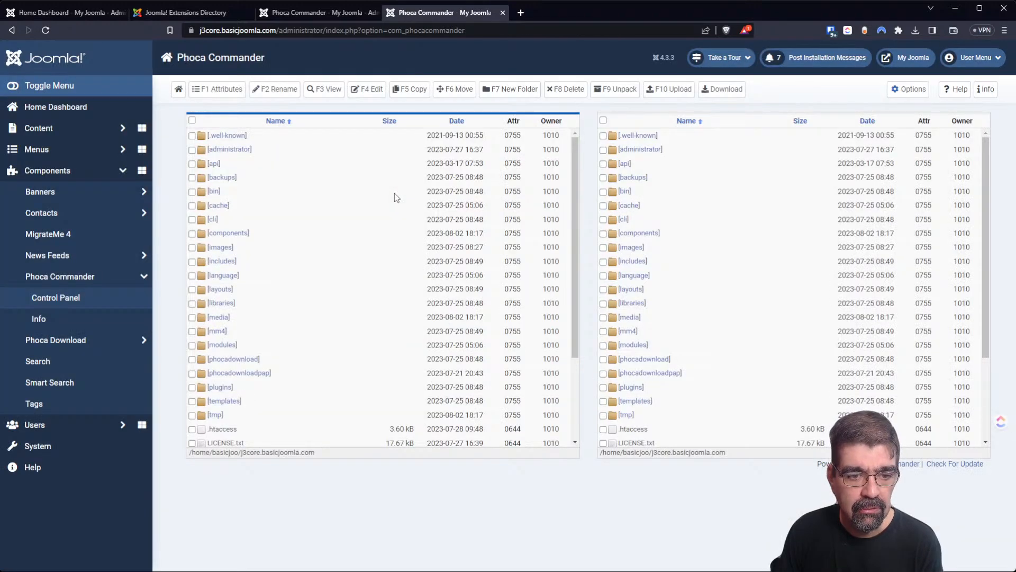
# Select htaccess.txt and try copying it to the root, then to tmp, cancelling both.
pyautogui.scroll(-2, 233, 365)
pyautogui.click(192, 379)
pyautogui.click(418, 90)
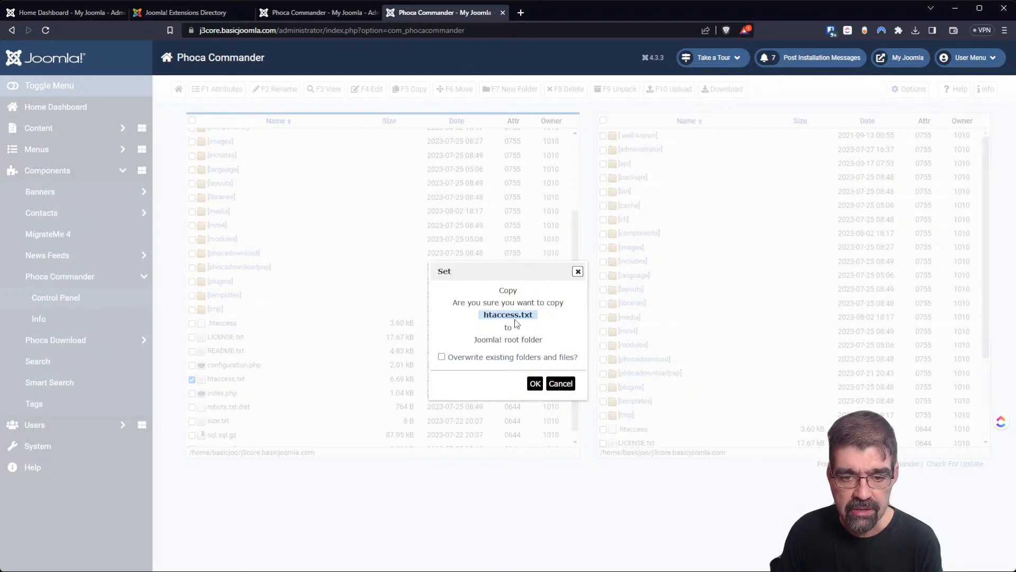
pyautogui.click(564, 384)
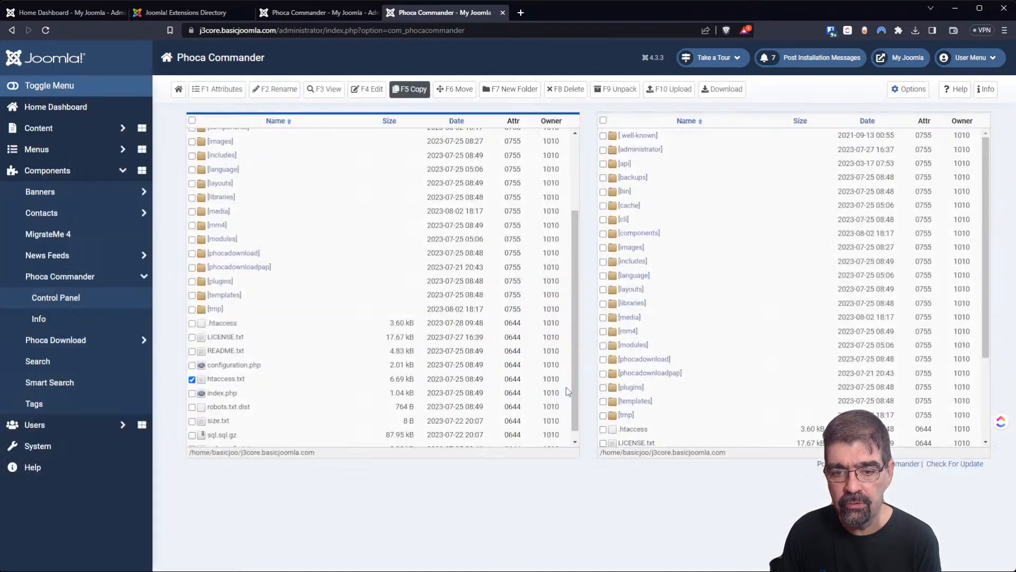
pyautogui.scroll(-2, 688, 265)
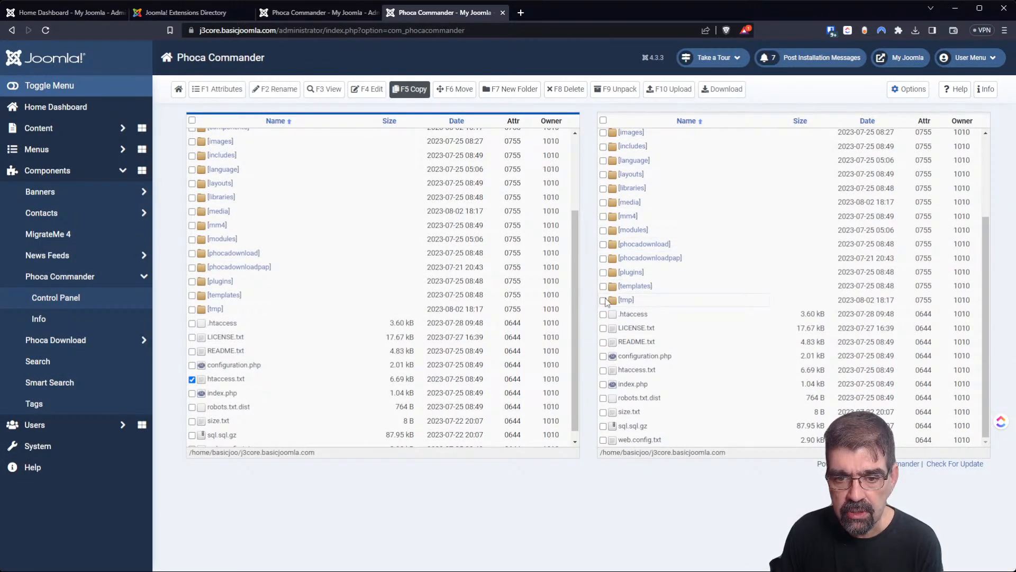
pyautogui.click(625, 300)
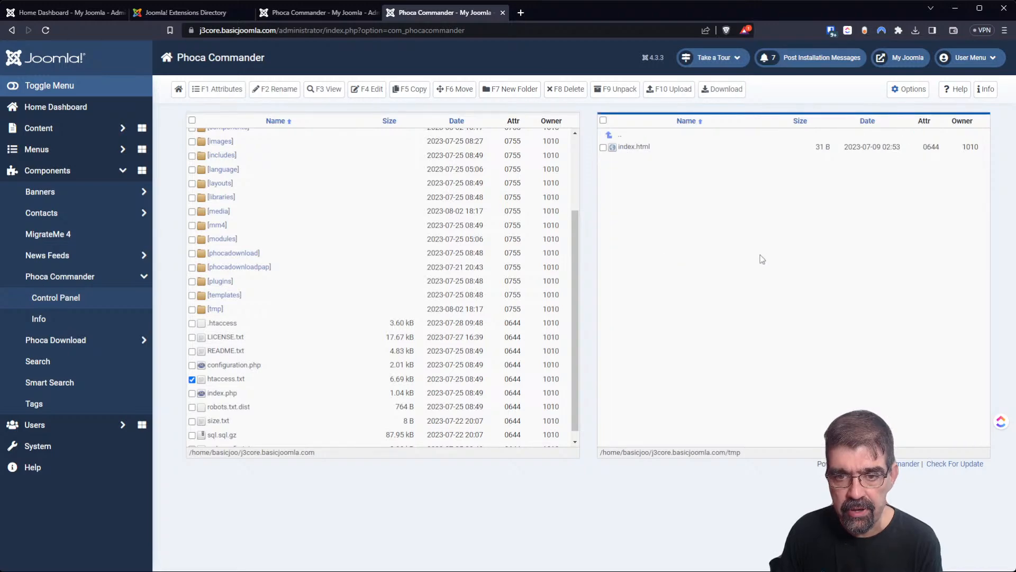
pyautogui.click(403, 96)
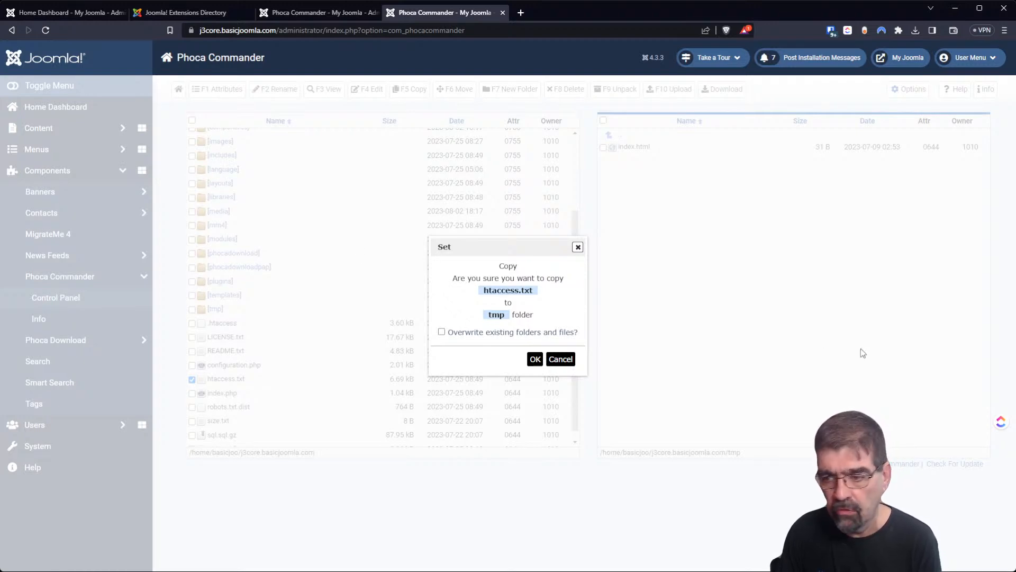
pyautogui.click(561, 359)
# Add index.php and robots.txt.dist, then try copying and moving all three to tmp, cancelling each.
pyautogui.click(192, 392)
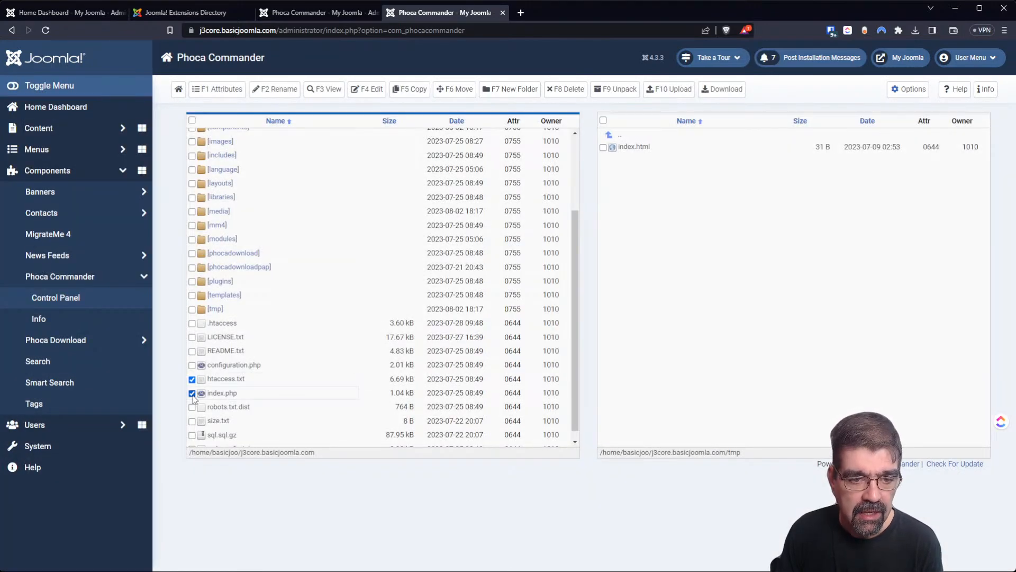
pyautogui.click(192, 407)
pyautogui.click(408, 90)
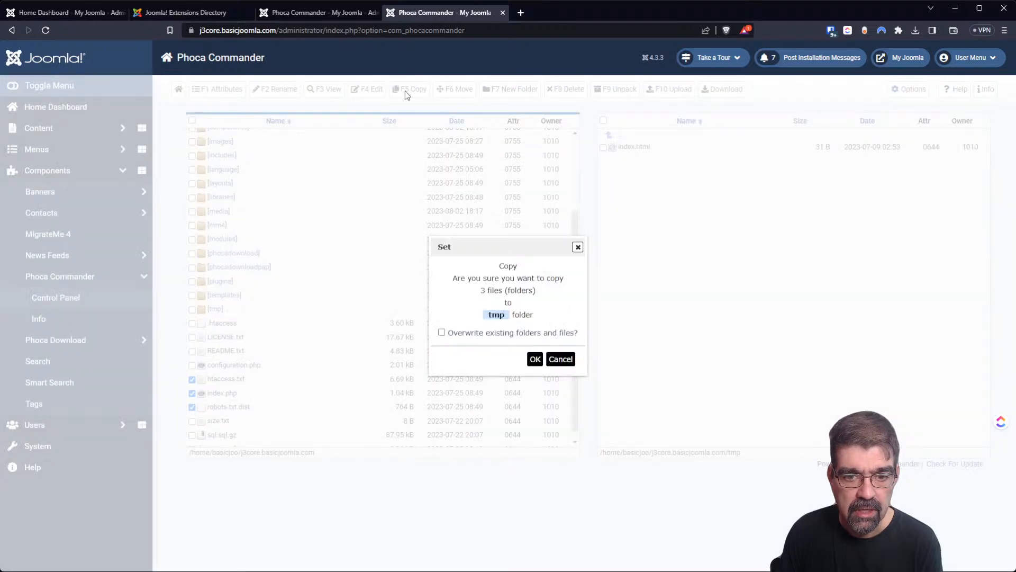
pyautogui.click(565, 362)
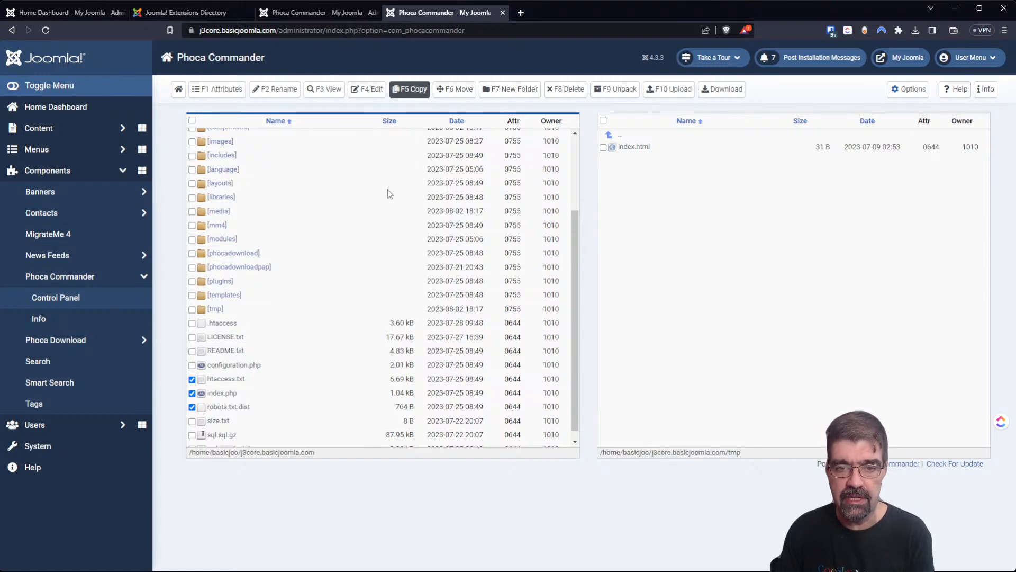
pyautogui.click(456, 89)
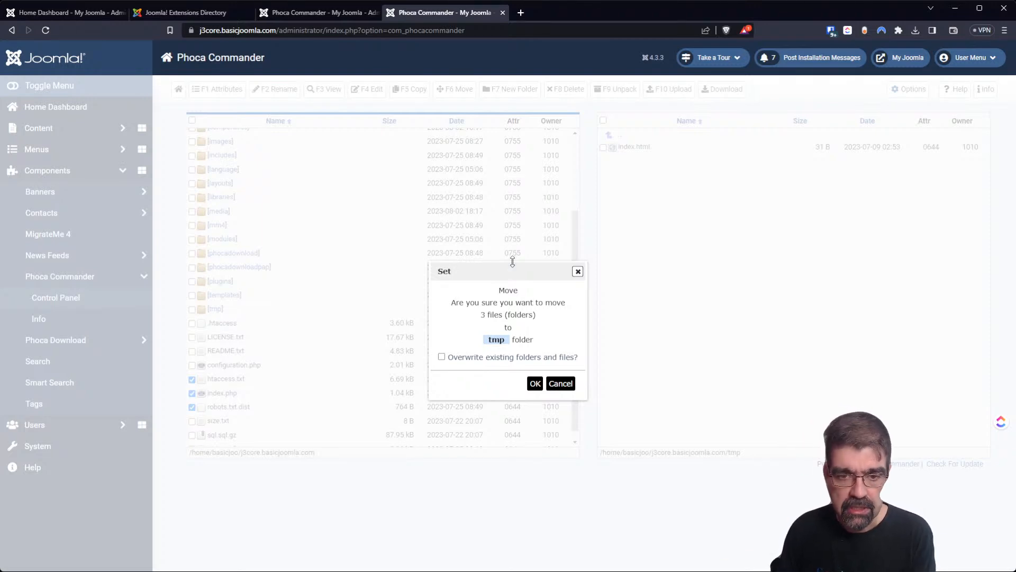
pyautogui.click(560, 383)
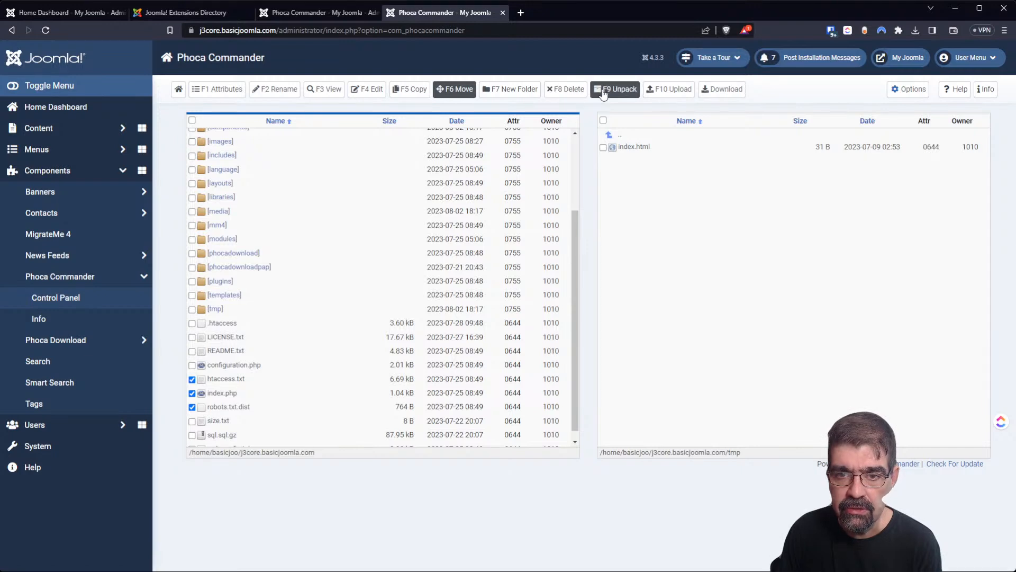
# Deselect the three files, tick sql.sql.gz, and cancel unpacking it into tmp.
pyautogui.scroll(-1, 358, 273)
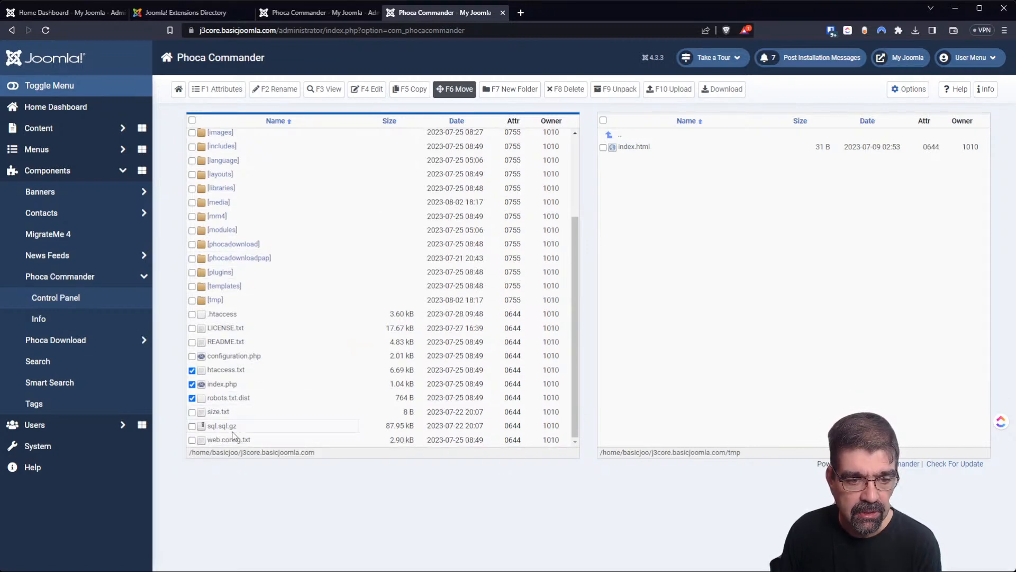
pyautogui.click(193, 398)
pyautogui.click(192, 383)
pyautogui.click(192, 370)
pyautogui.click(214, 426)
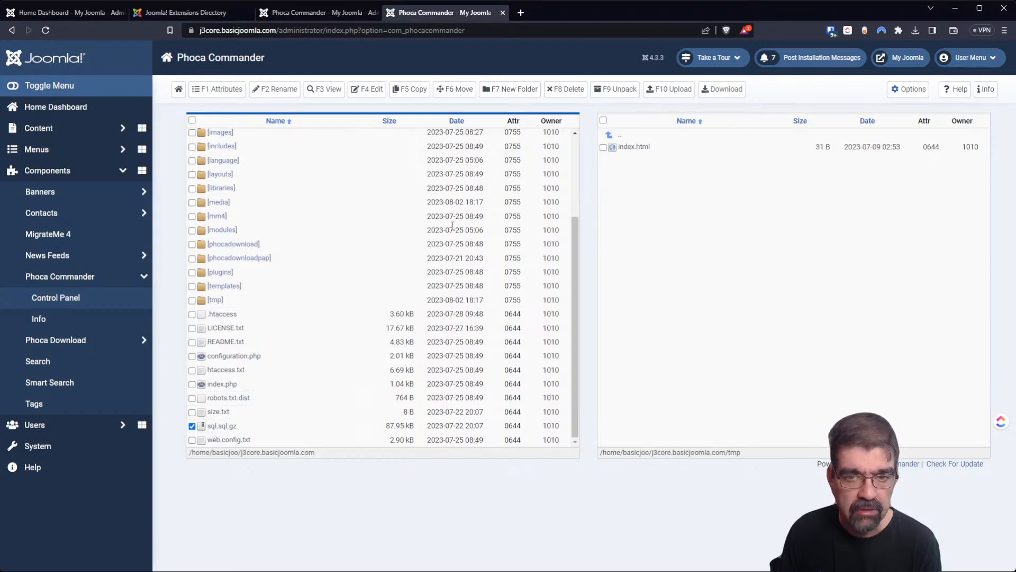
pyautogui.click(618, 91)
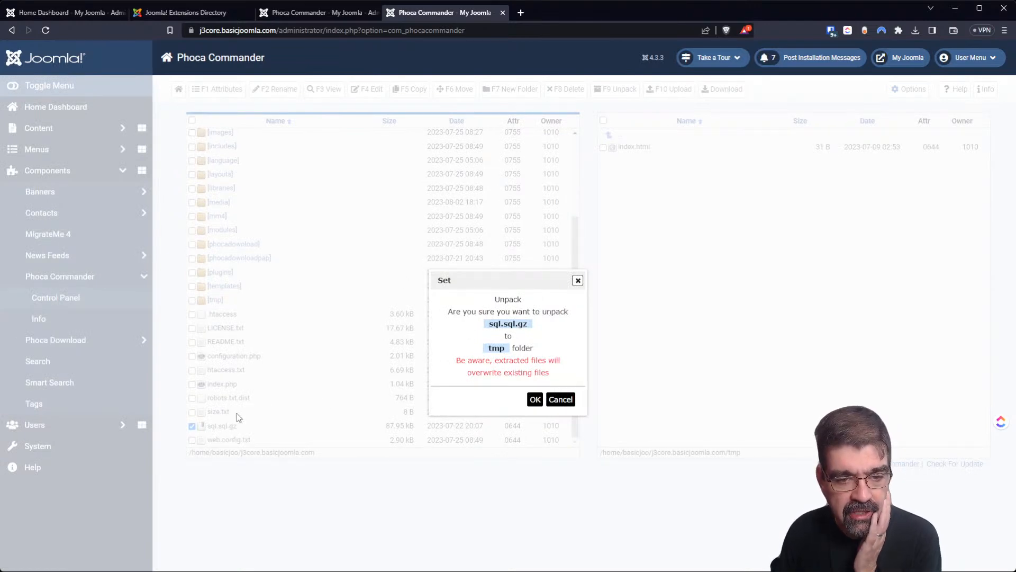
pyautogui.click(564, 403)
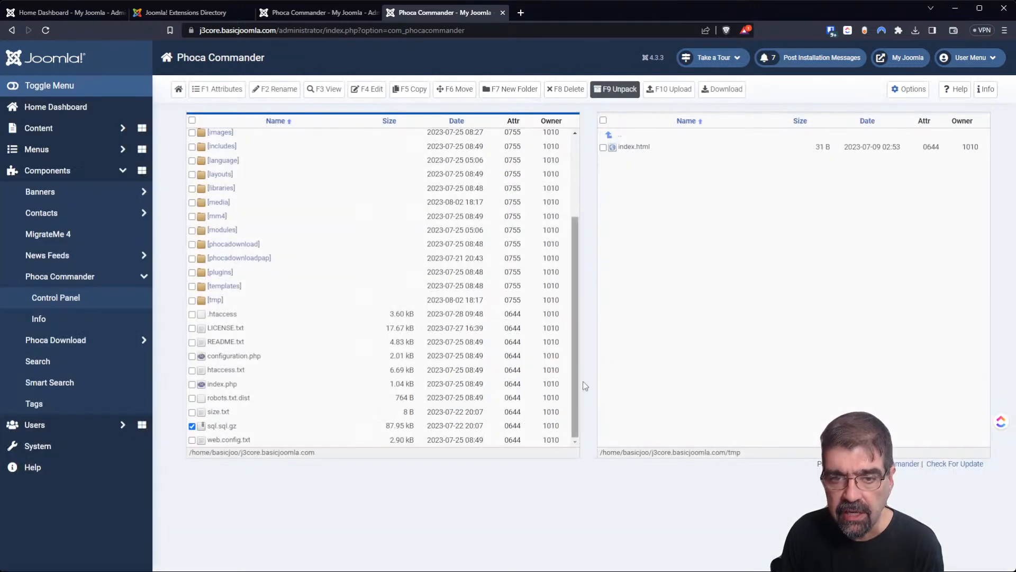
# Check the F10 Upload window's Joomla! root target folder, close it, then close the j3core tab.
pyautogui.click(676, 91)
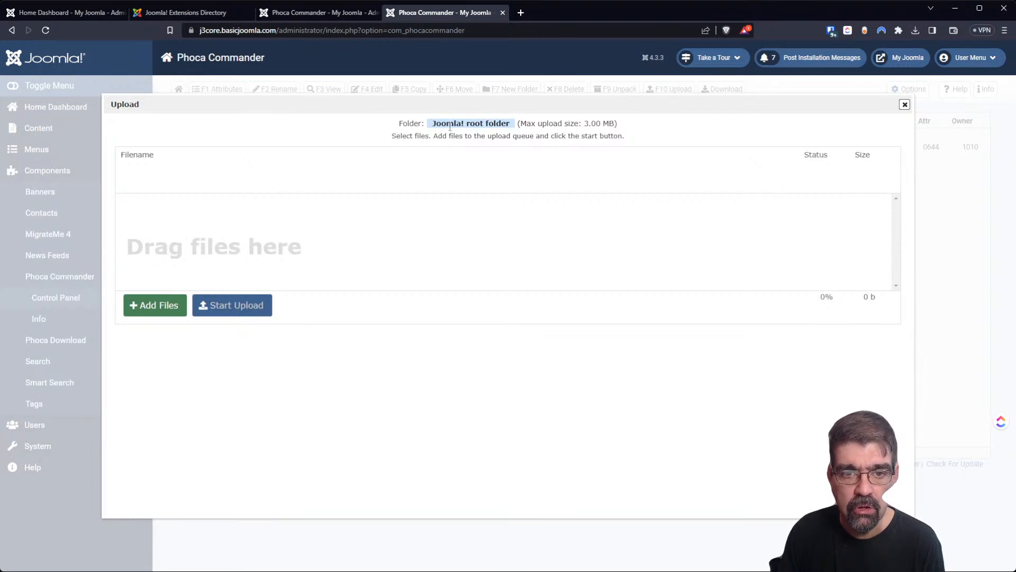
pyautogui.moveTo(431, 124); pyautogui.dragTo(491, 127)
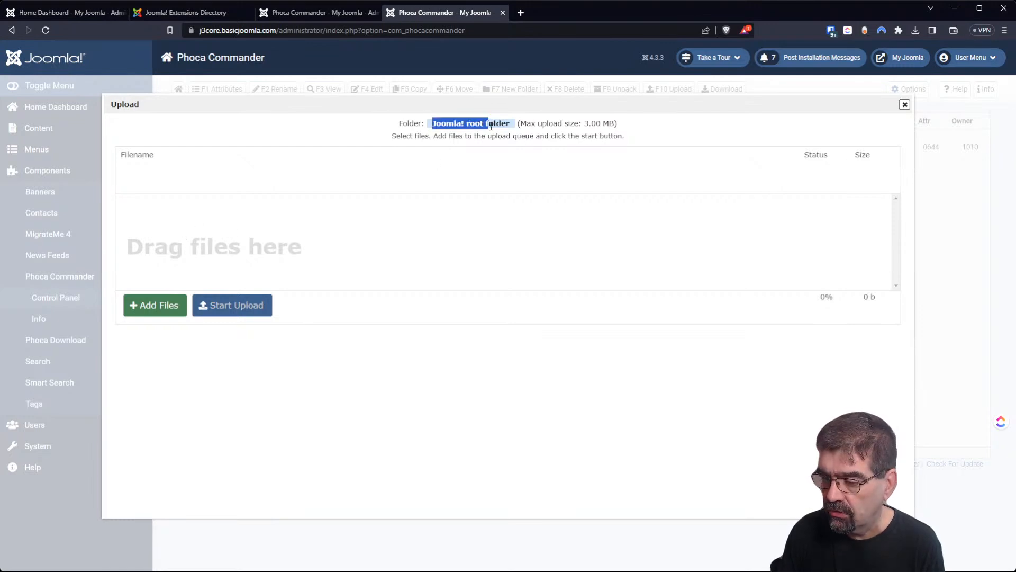
pyautogui.click(904, 104)
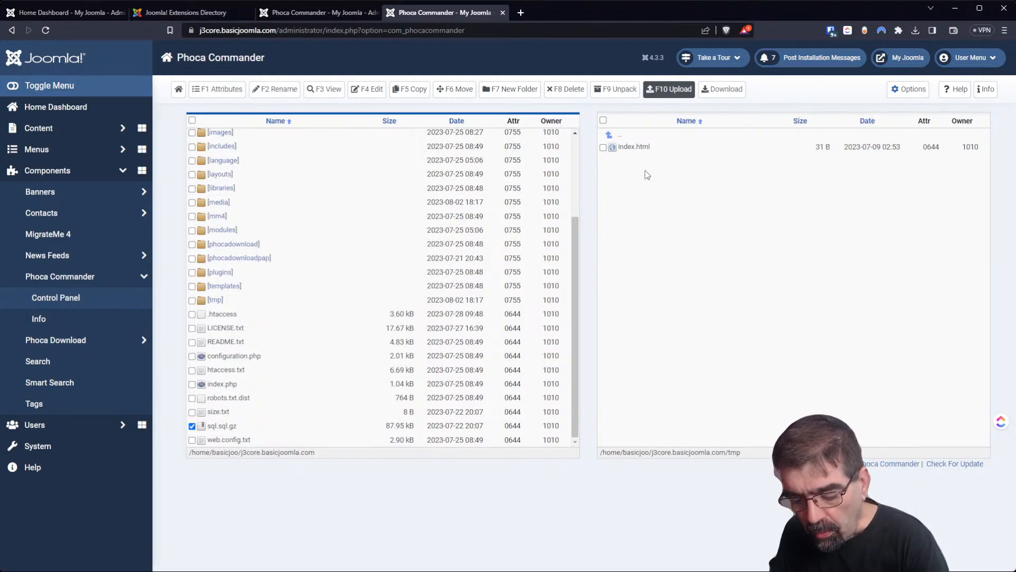
pyautogui.click(502, 12)
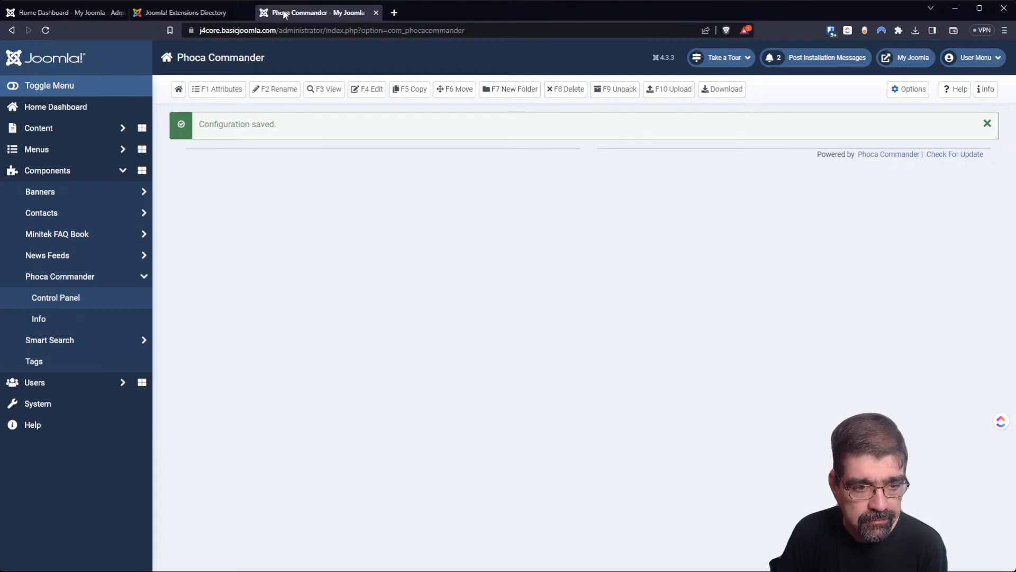
# Open the j4core site's System Dashboard from the sidebar.
pyautogui.click(77, 412)
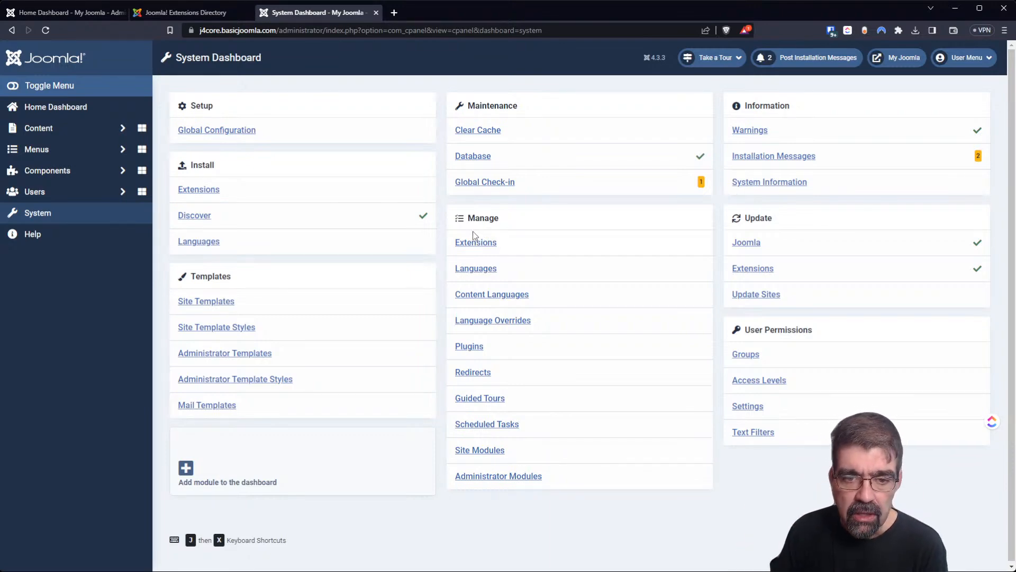
# Search Install from Web for 'jce' and open the JCE editor listing.
pyautogui.click(207, 192)
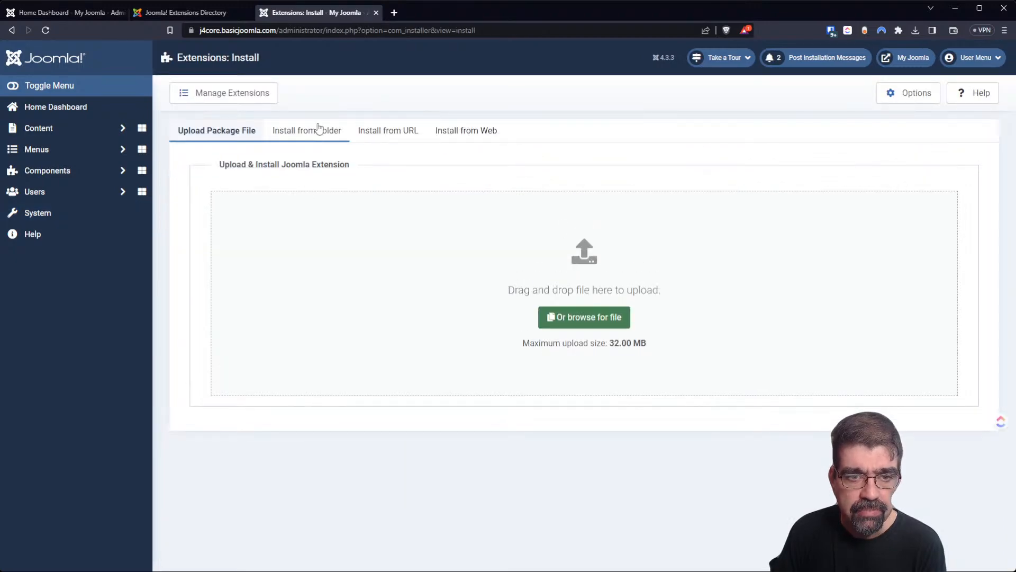
pyautogui.click(442, 139)
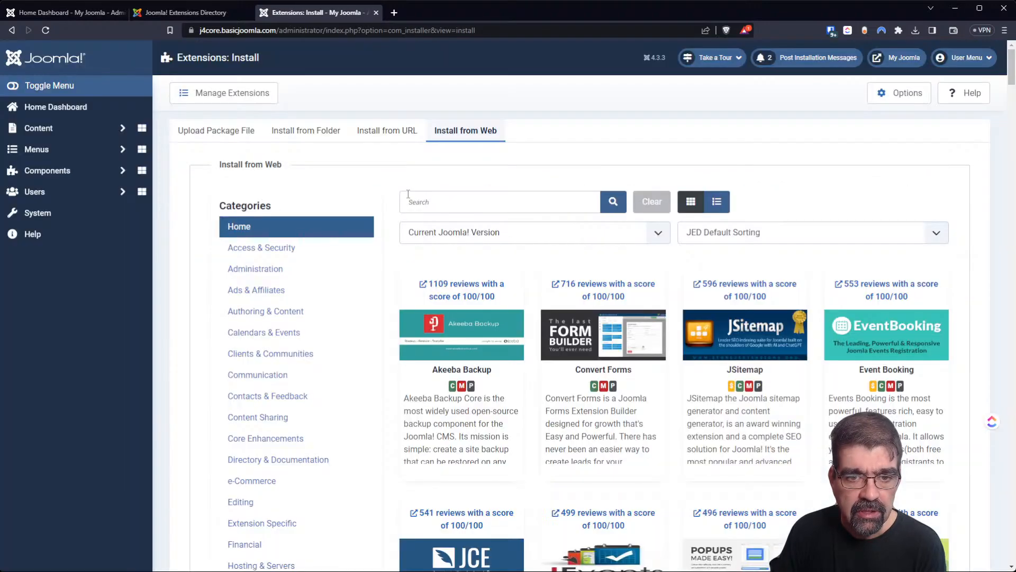
pyautogui.click(408, 194)
pyautogui.write('jce')
pyautogui.press('Return')
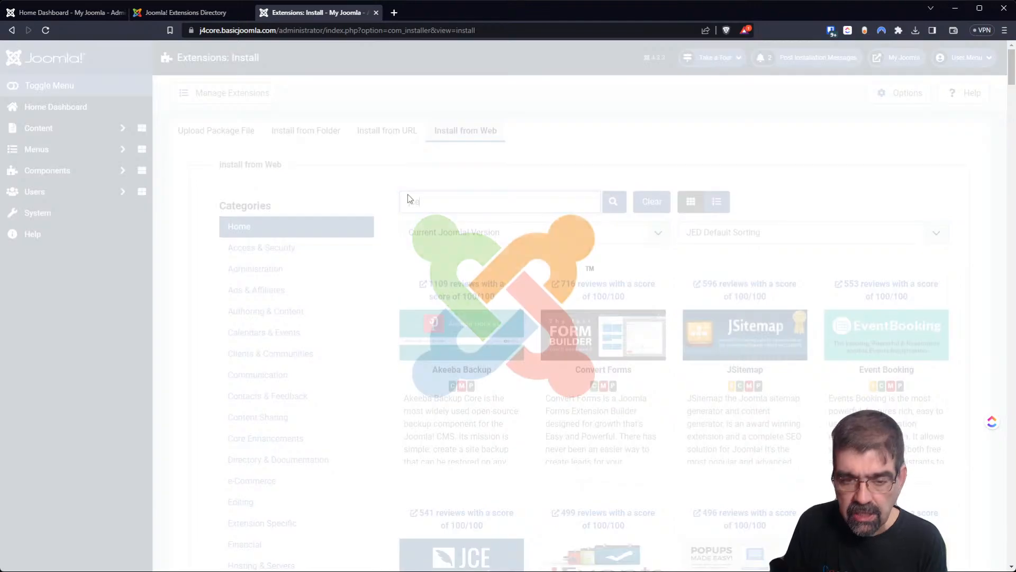
pyautogui.click(443, 426)
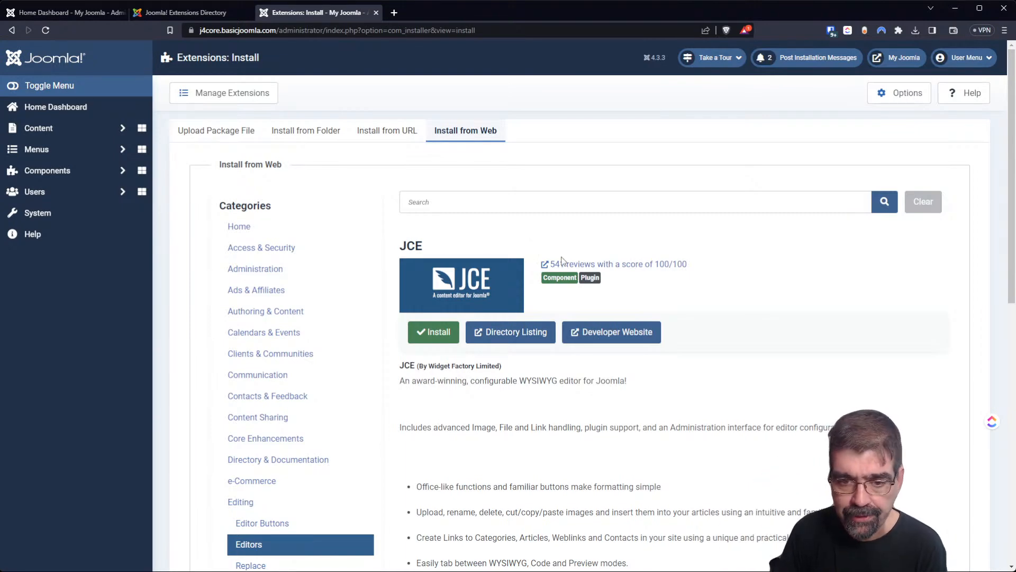
pyautogui.scroll(-4, 702, 343)
pyautogui.scroll(3, 701, 343)
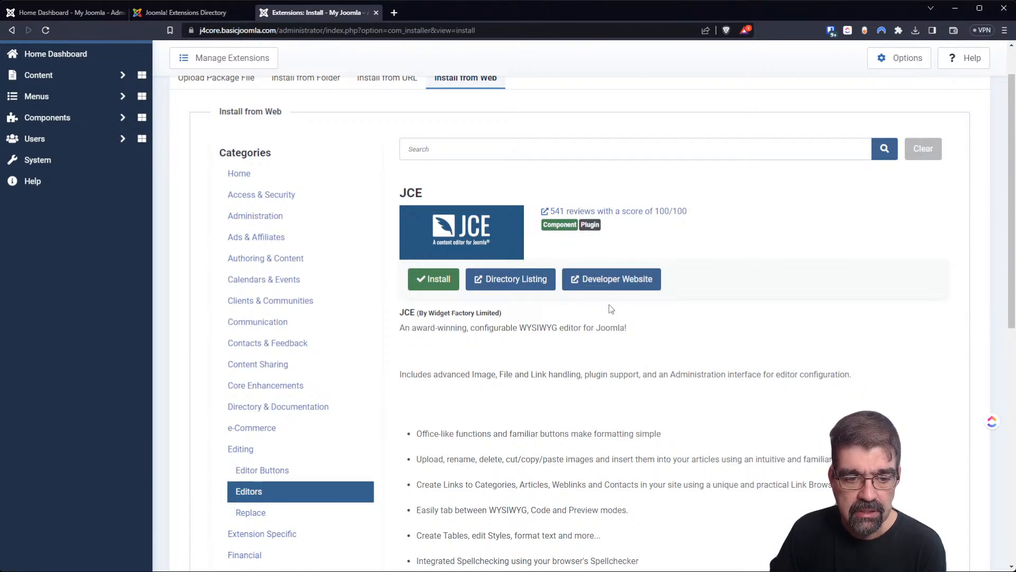
# Install the JCE Editor 2.9.38 package and confirm the installation.
pyautogui.click(437, 275)
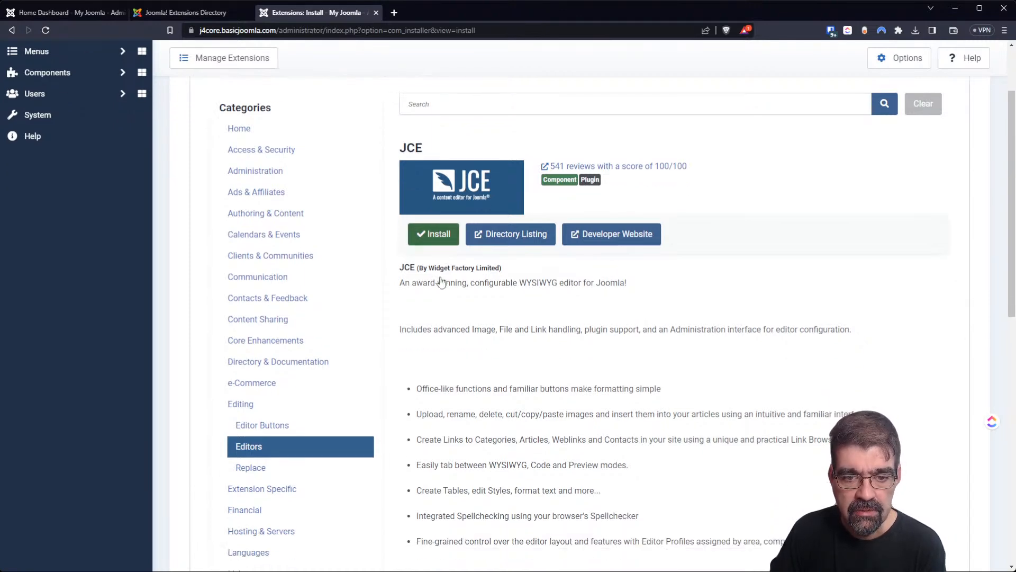
pyautogui.click(255, 484)
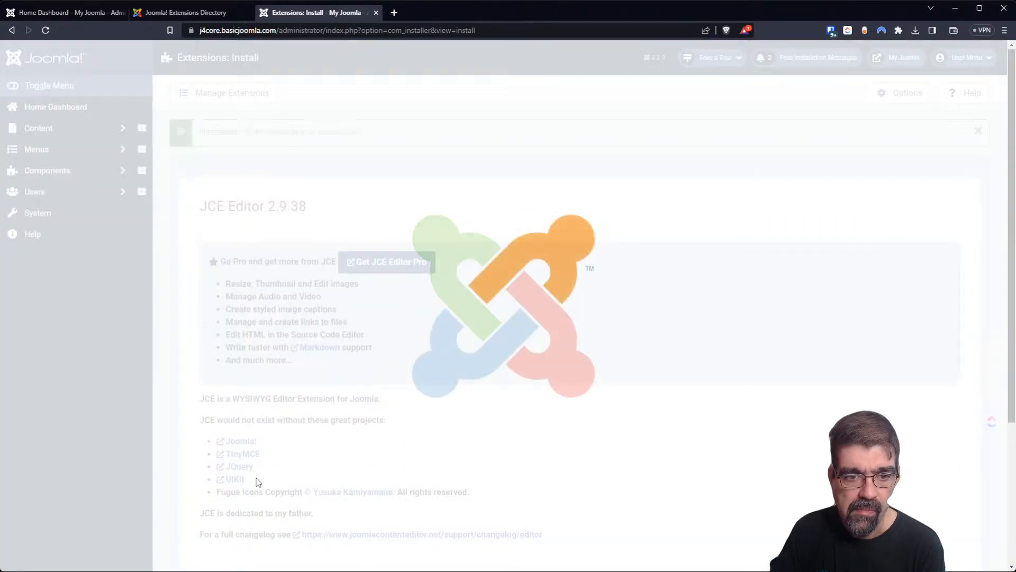
pyautogui.scroll(-5, 486, 270)
pyautogui.scroll(5, 484, 275)
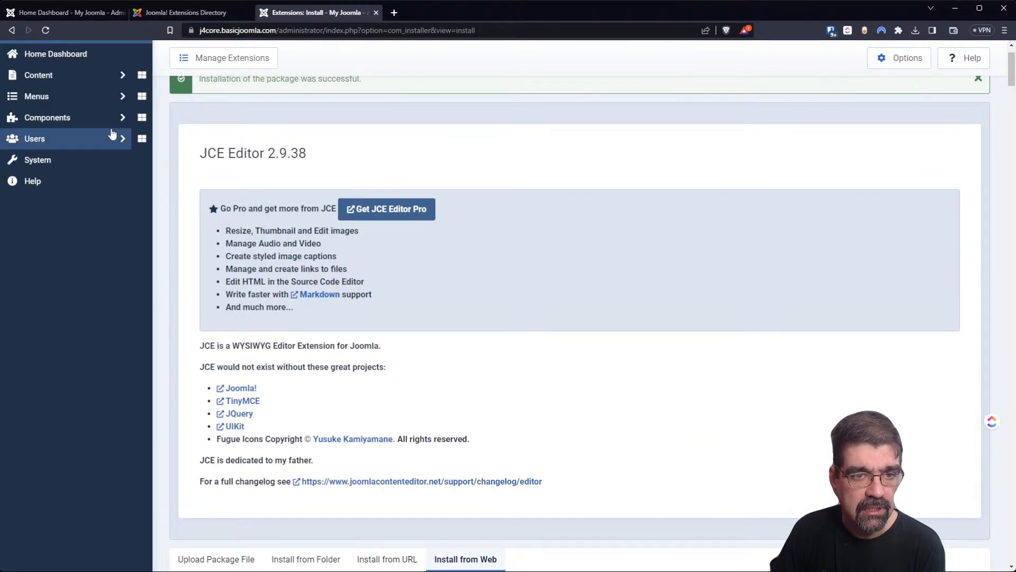
# Open JCE Editor's File Browser from the Components menu.
pyautogui.click(88, 126)
pyautogui.click(69, 179)
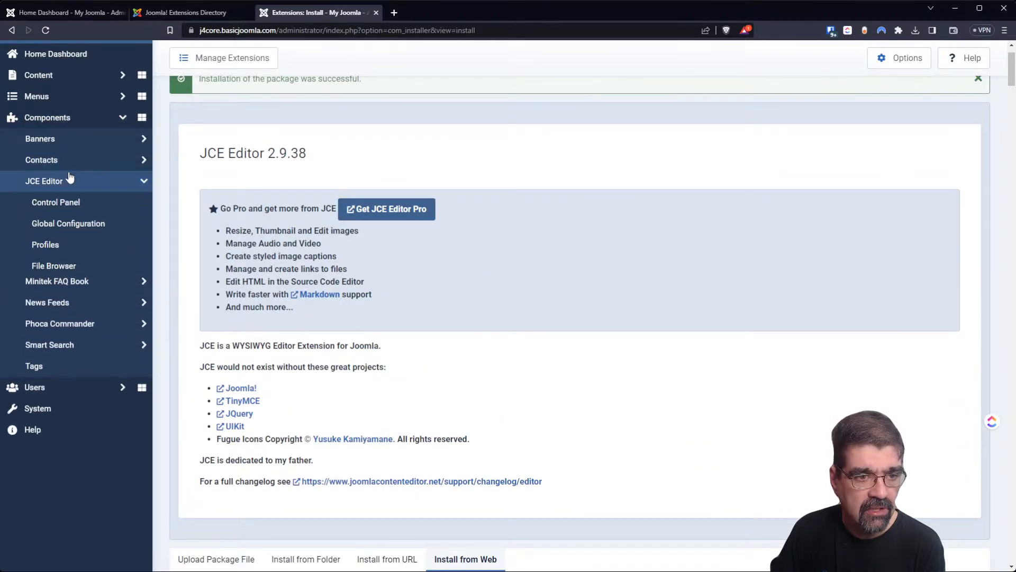
pyautogui.click(57, 266)
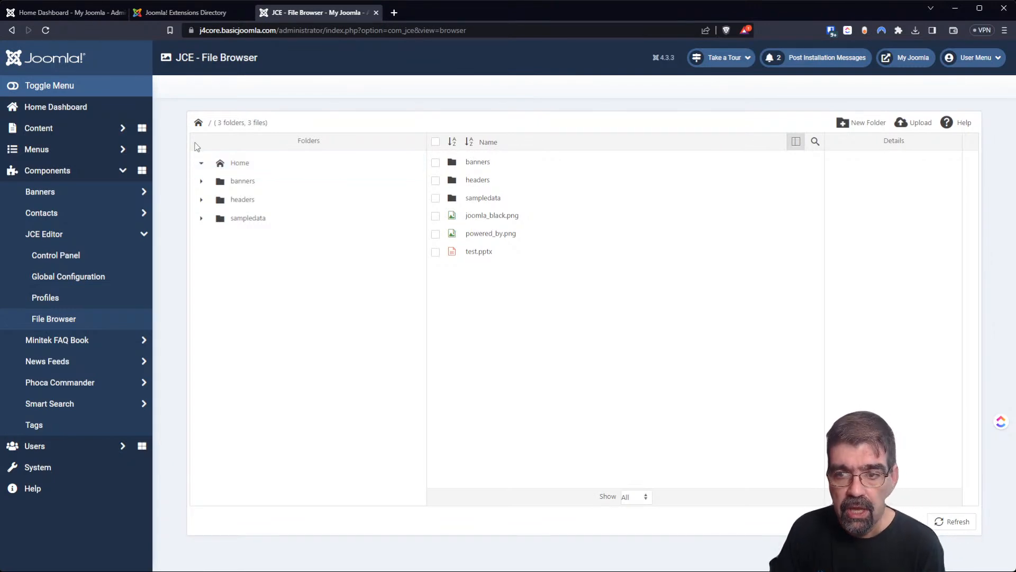
# Select joomla_black.png, copy it, then preview the image and close the preview.
pyautogui.click(506, 221)
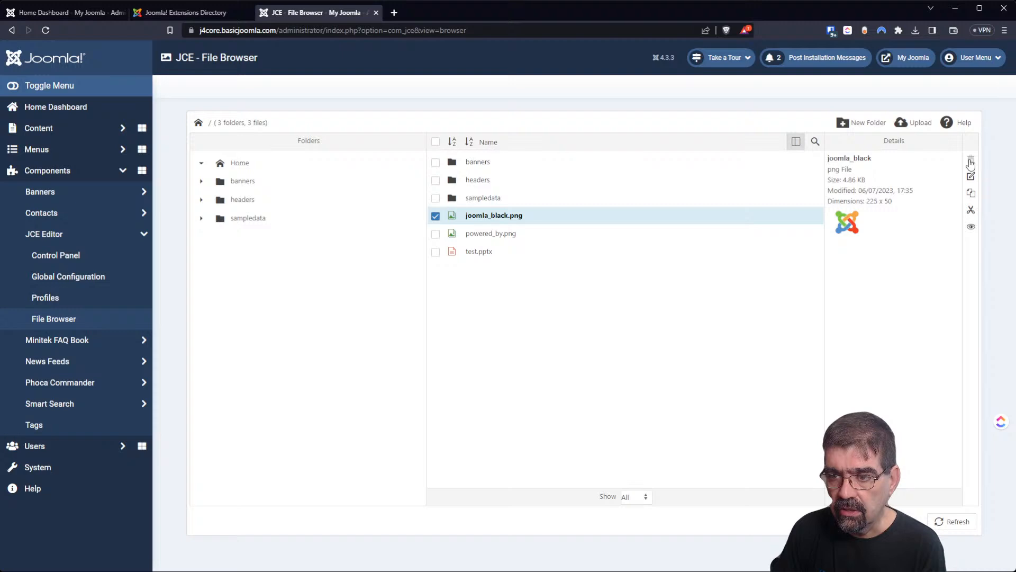
pyautogui.click(973, 197)
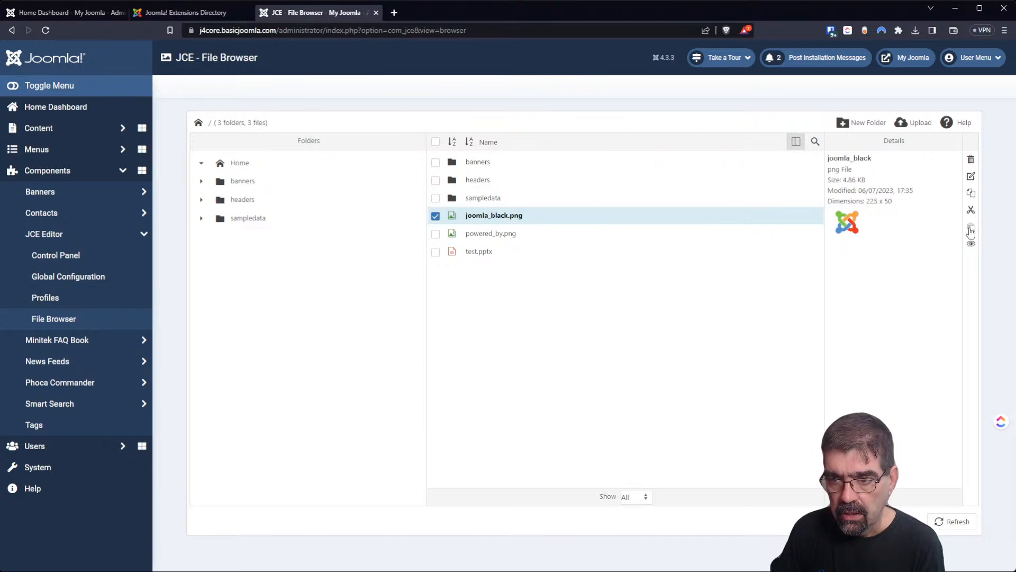
pyautogui.click(971, 245)
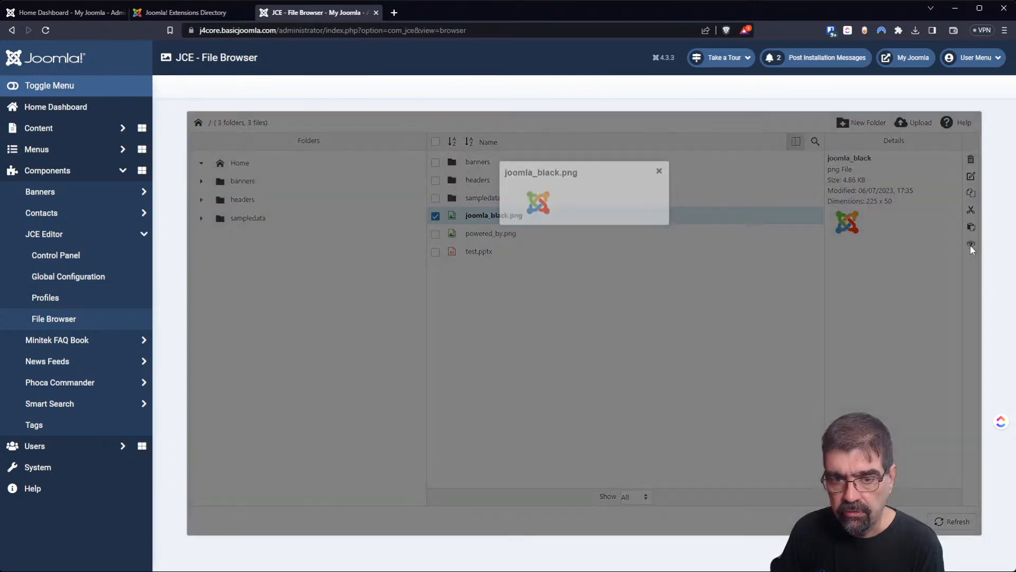
pyautogui.click(661, 300)
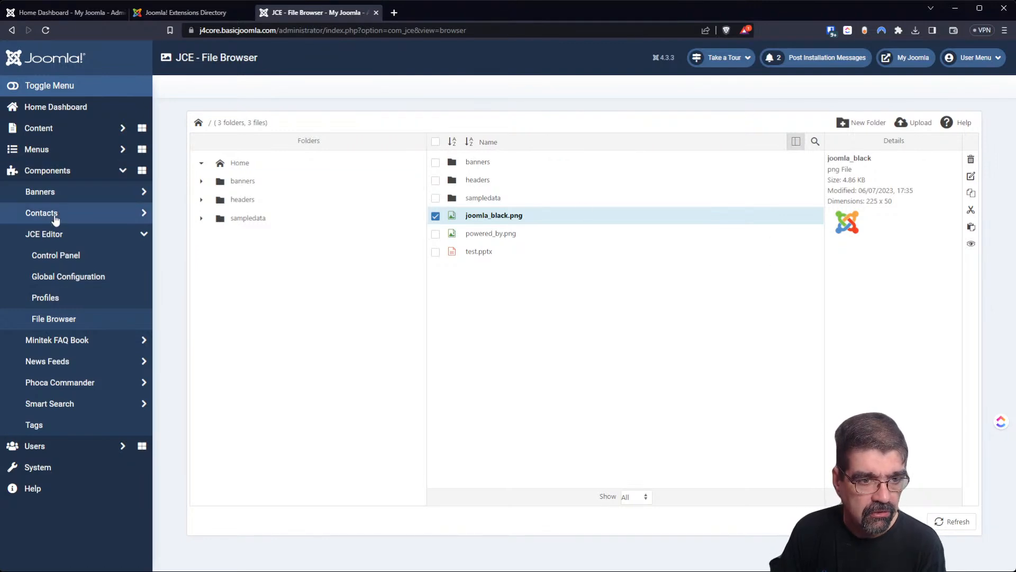
# Go from JCE Global Configuration to Editor Profiles and open the Default profile.
pyautogui.click(51, 276)
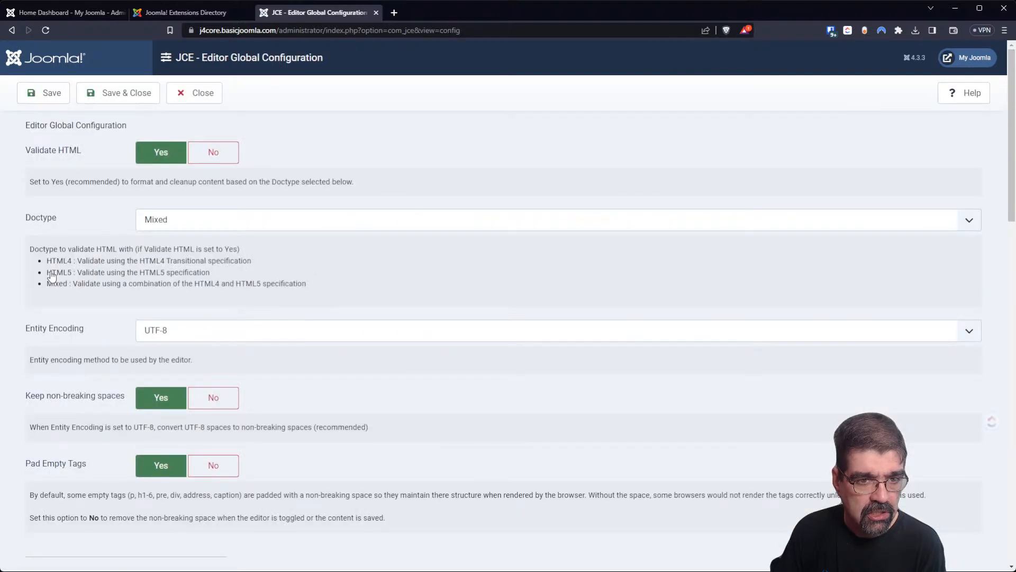
pyautogui.click(197, 93)
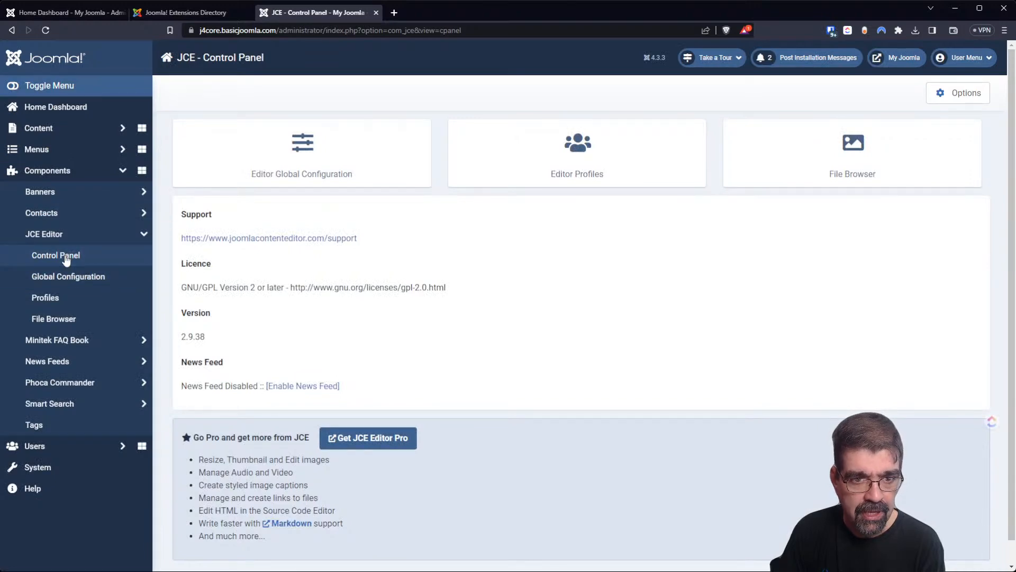
pyautogui.click(539, 159)
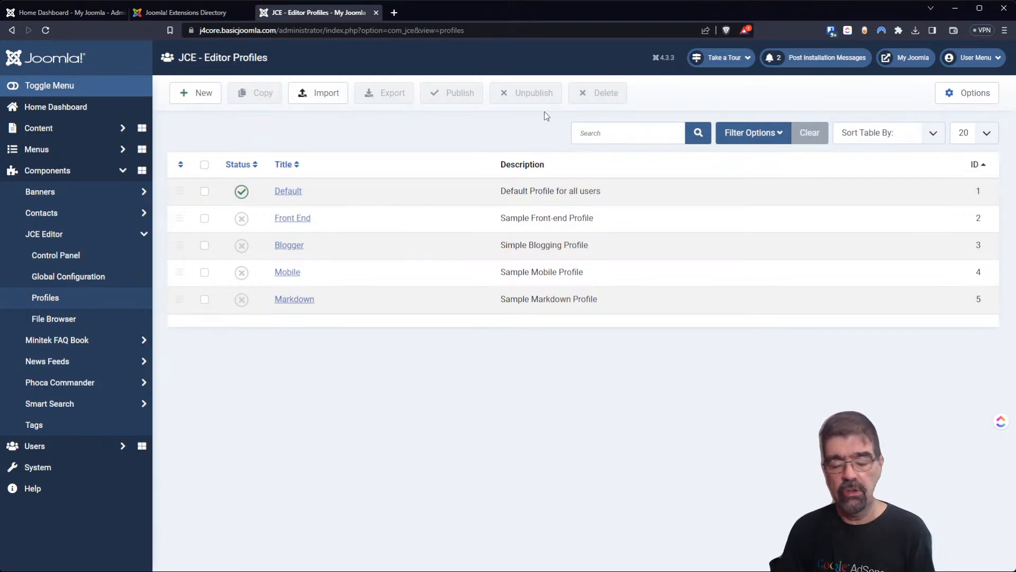
pyautogui.click(288, 192)
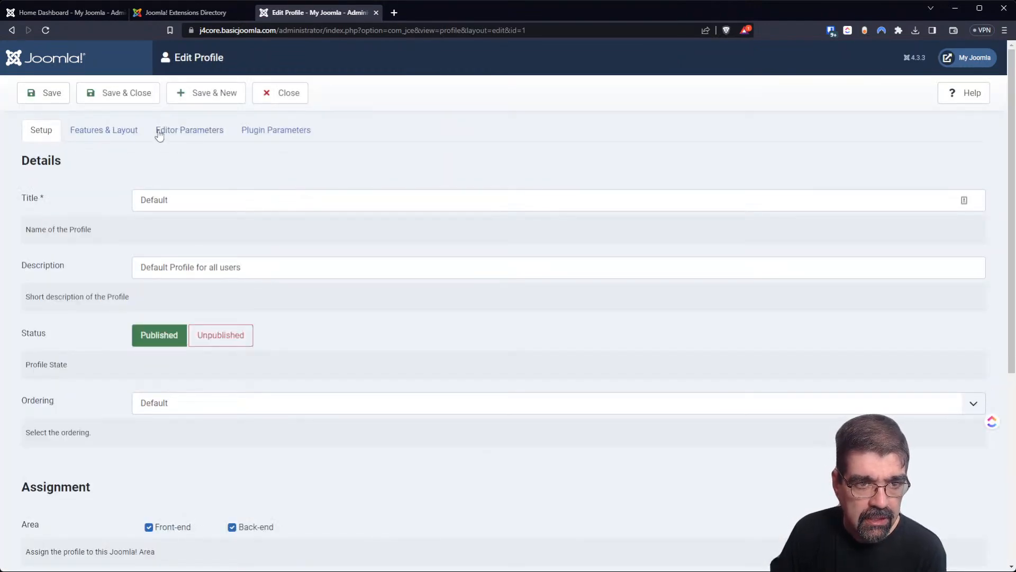
# Set Allow Root Access to Yes in the Default profile's Filesystem parameters.
pyautogui.click(195, 133)
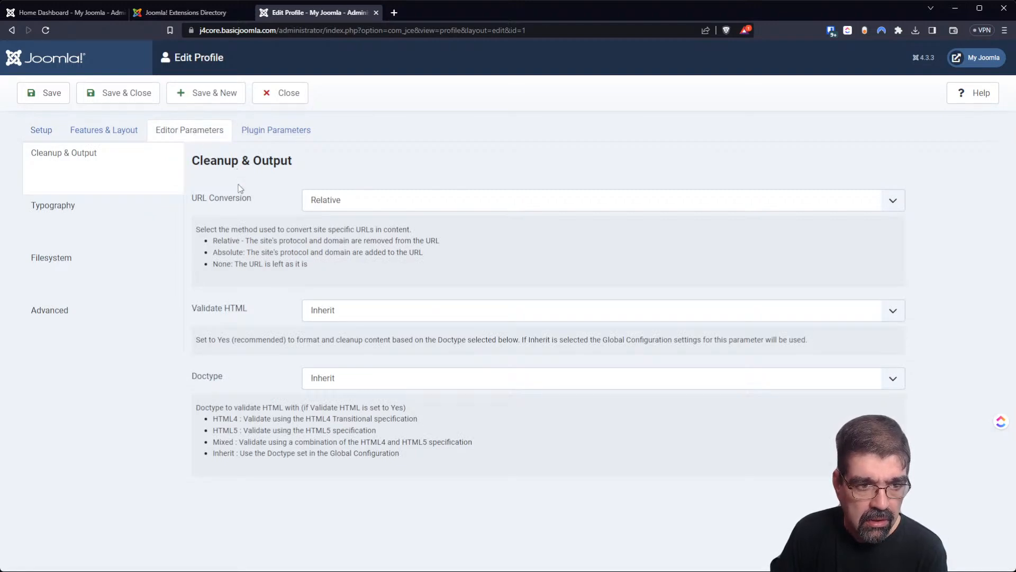
pyautogui.click(76, 262)
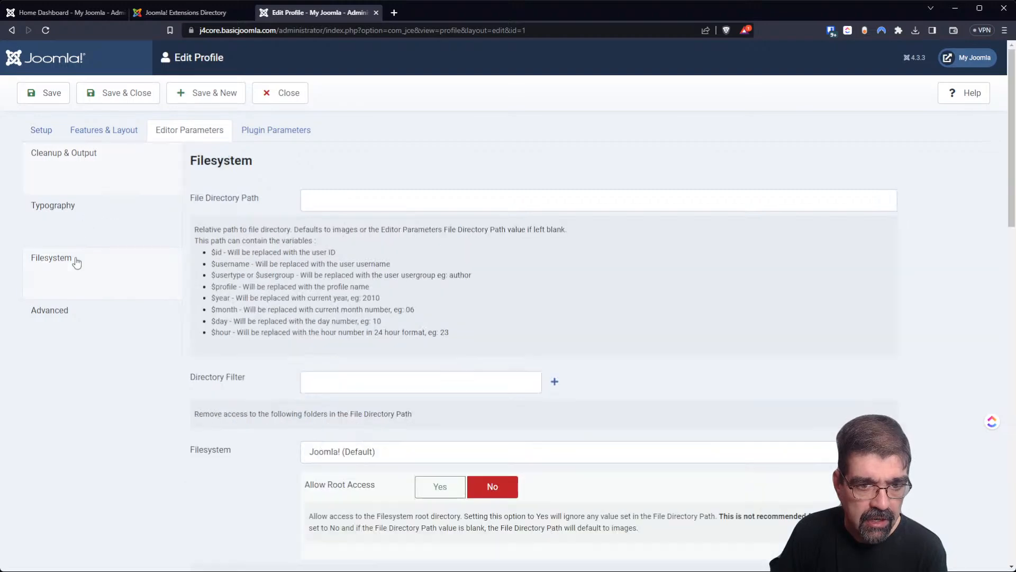
pyautogui.scroll(-5, 441, 259)
pyautogui.scroll(4, 413, 228)
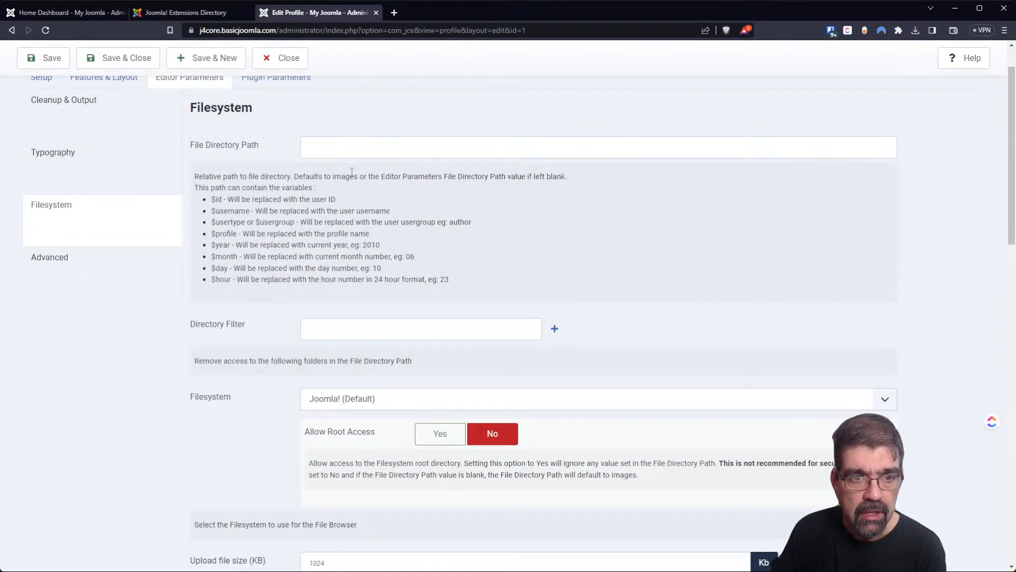
pyautogui.scroll(-3, 443, 249)
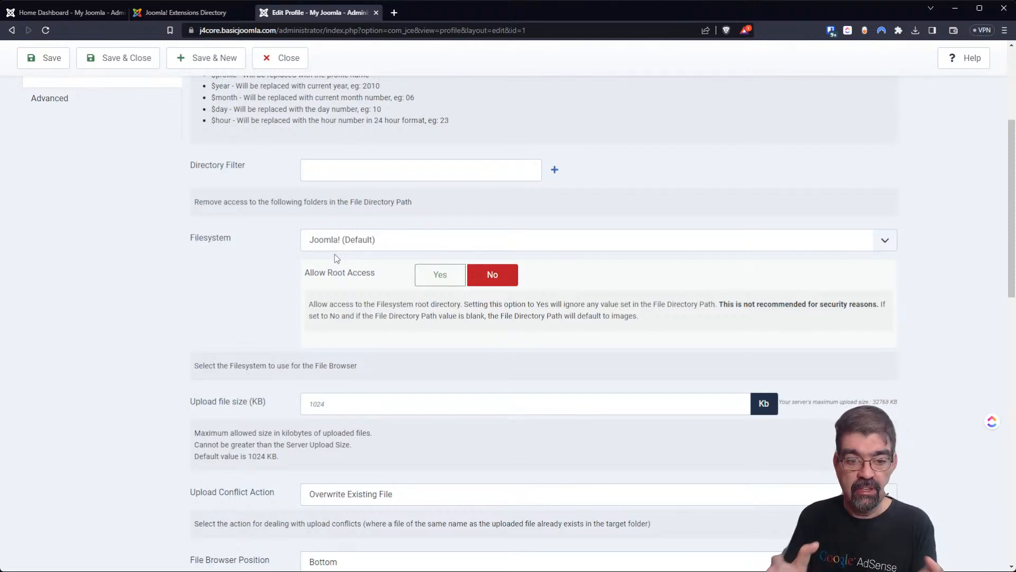
pyautogui.click(438, 281)
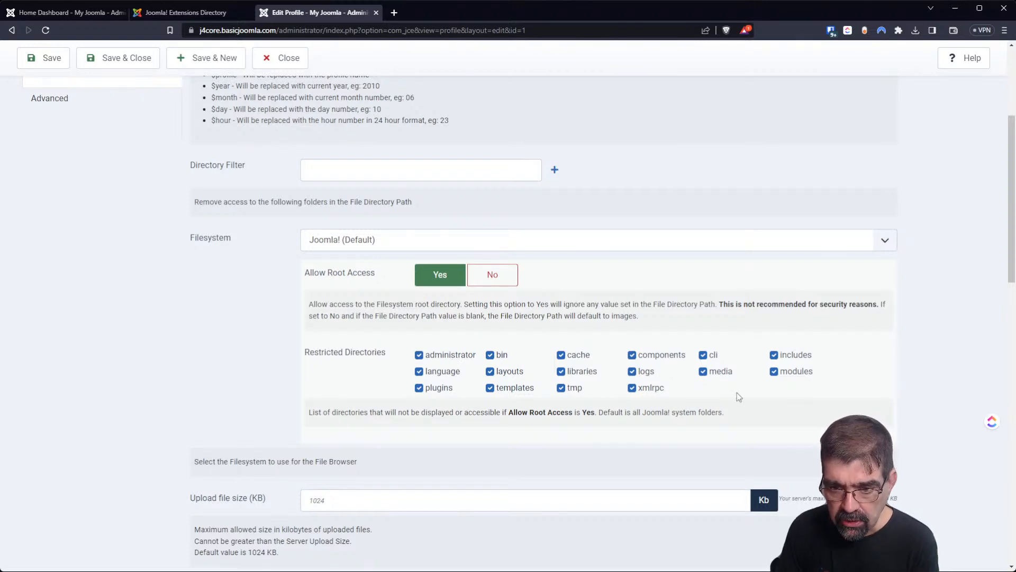
# Unrestrict media, modules, administrator, language, plugins, templates, layouts and bin directories.
pyautogui.click(703, 372)
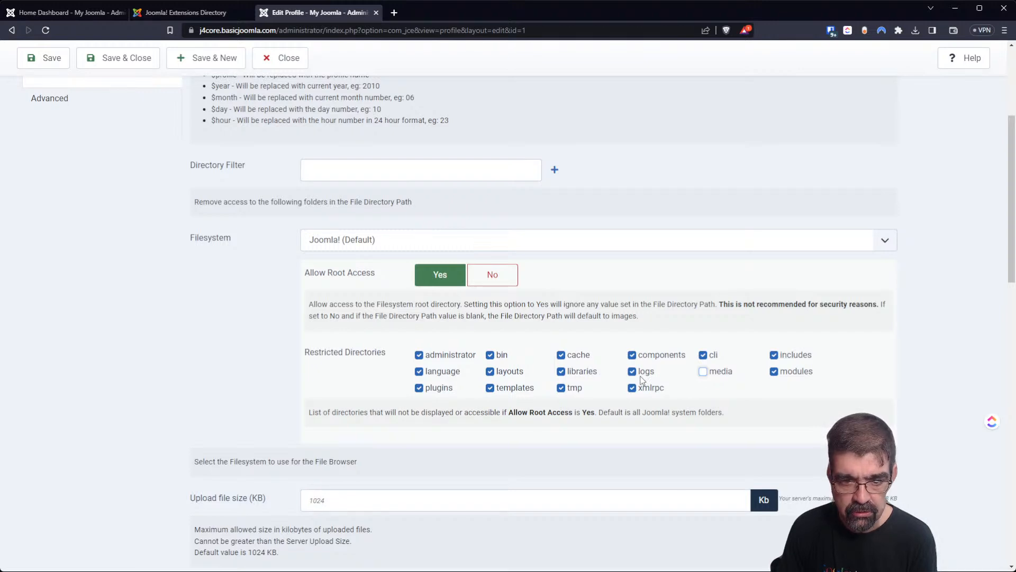
pyautogui.click(775, 373)
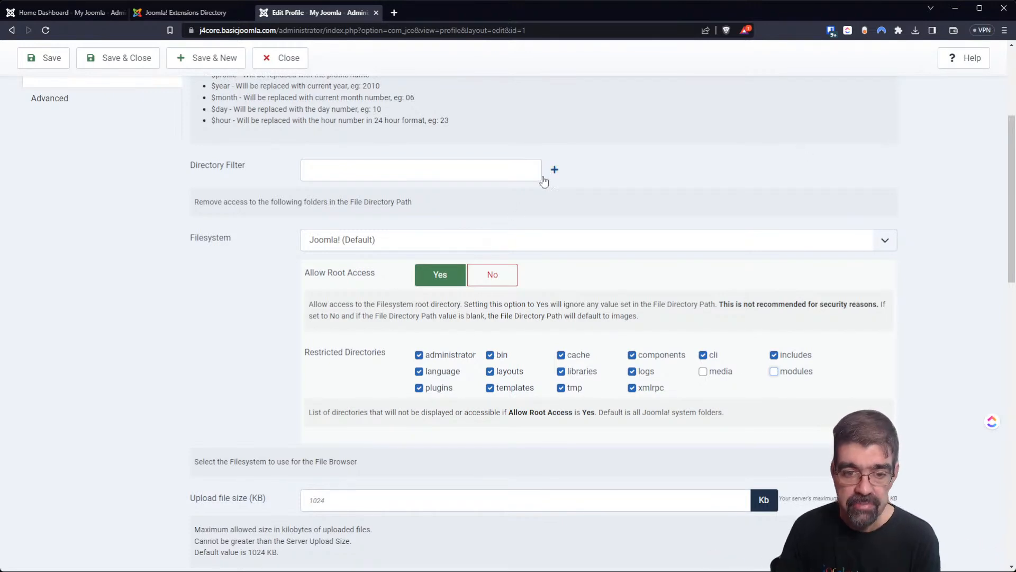
pyautogui.click(420, 358)
pyautogui.click(419, 372)
pyautogui.click(419, 388)
pyautogui.click(491, 389)
pyautogui.click(490, 371)
pyautogui.click(490, 355)
# Unrestrict cache, libraries, tmp, xmlrpc, logs, components, cli and includes directories.
pyautogui.click(561, 355)
pyautogui.click(560, 372)
pyautogui.click(561, 388)
pyautogui.click(632, 388)
pyautogui.click(632, 372)
pyautogui.click(631, 355)
pyautogui.click(703, 355)
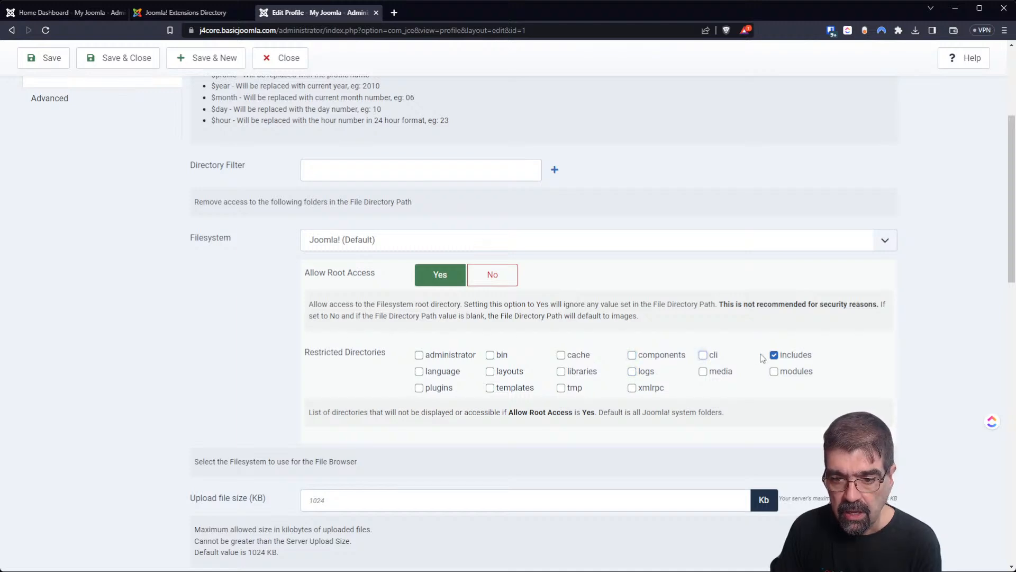
pyautogui.click(773, 356)
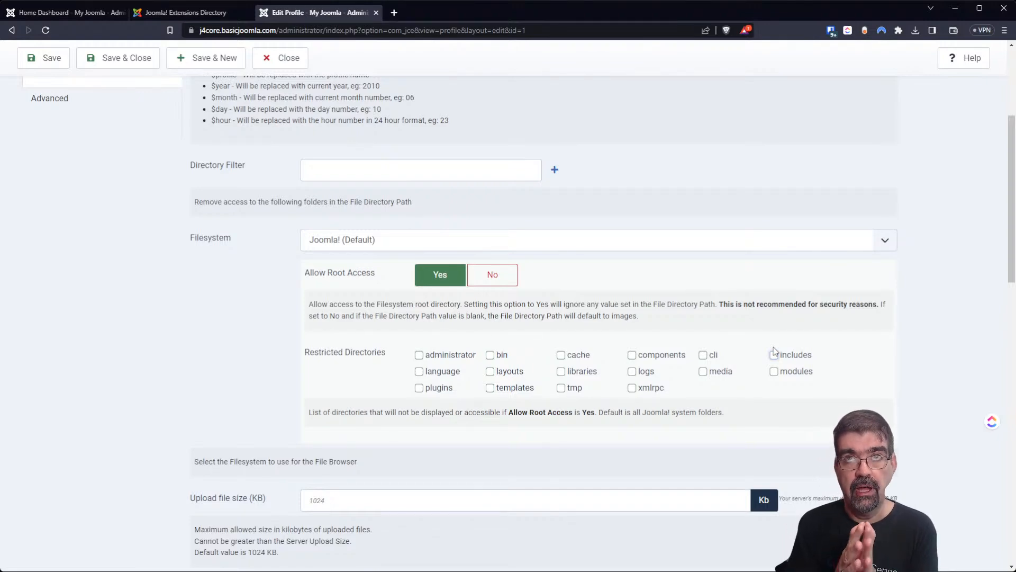
pyautogui.scroll(5, 762, 351)
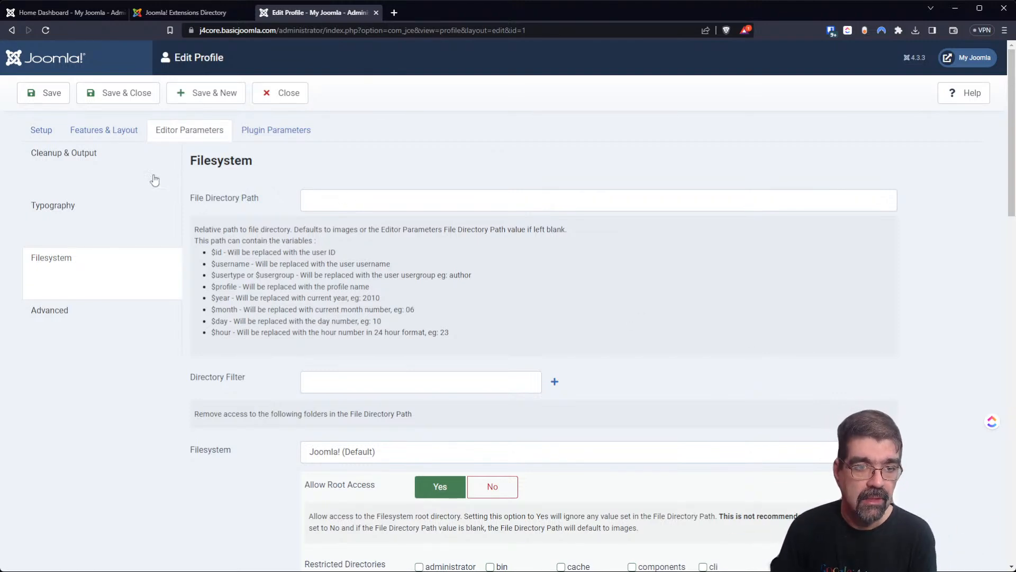
# Save the profile, check the File Browser lists 5 root folders and 6 files, reopen Default.
pyautogui.click(110, 103)
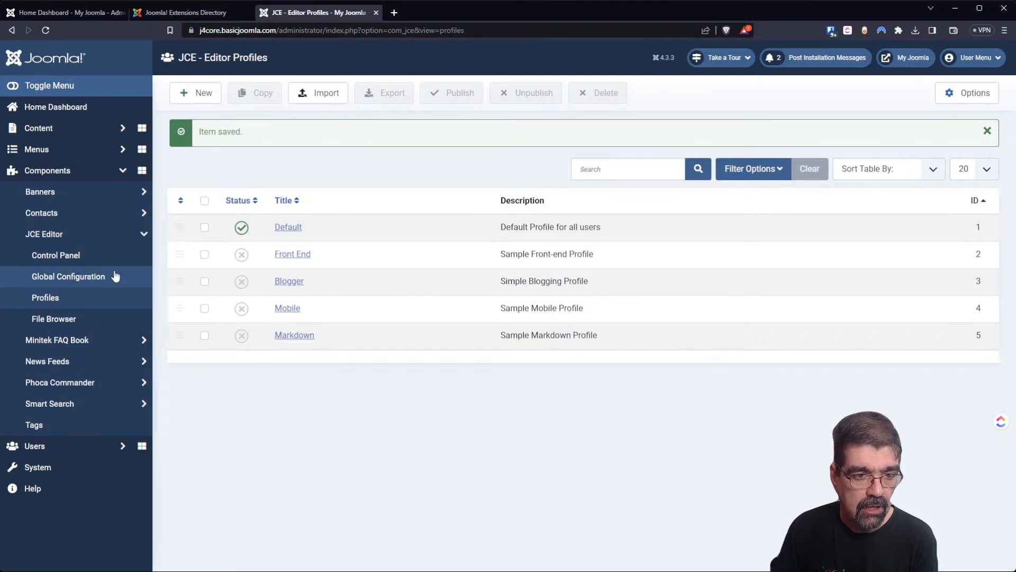
pyautogui.click(64, 321)
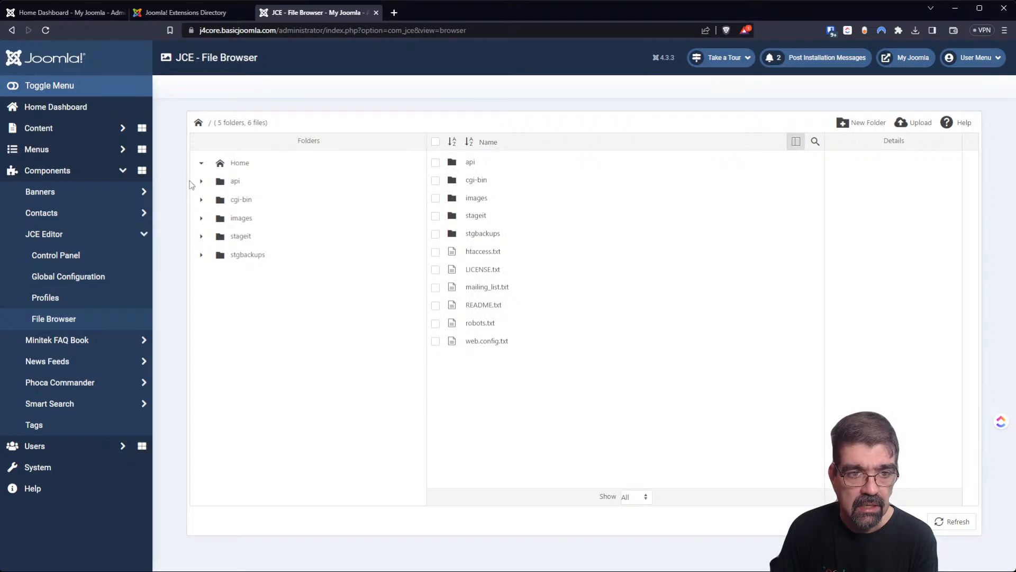
pyautogui.click(78, 321)
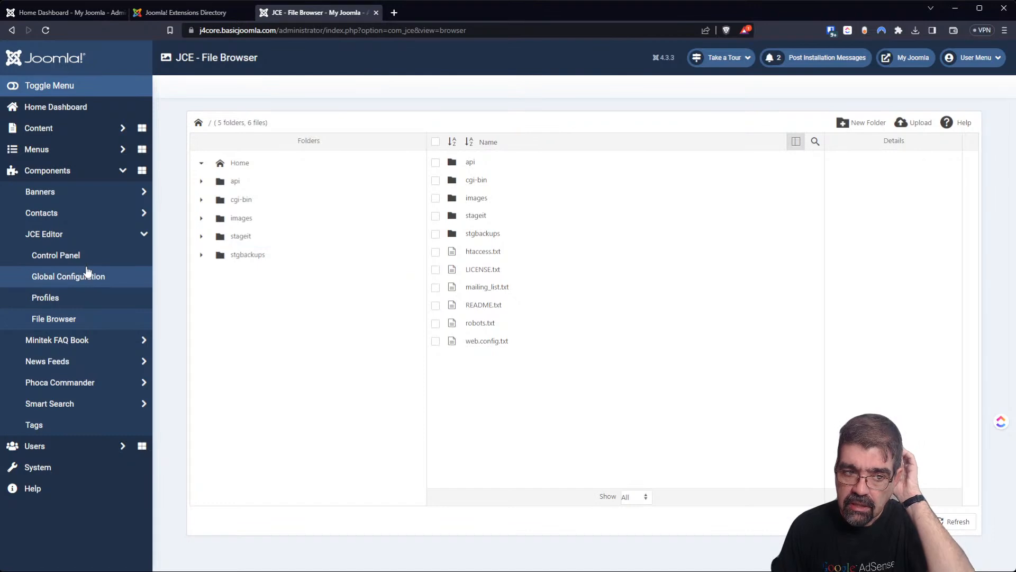
pyautogui.click(67, 302)
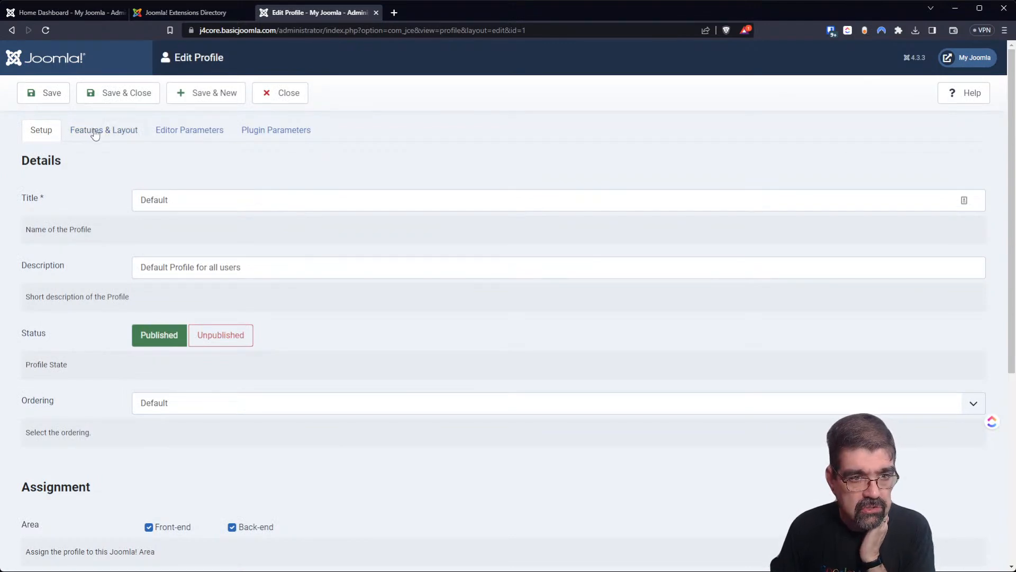
# Unrestrict the administrator directory in Filesystem settings and save the profile.
pyautogui.click(177, 135)
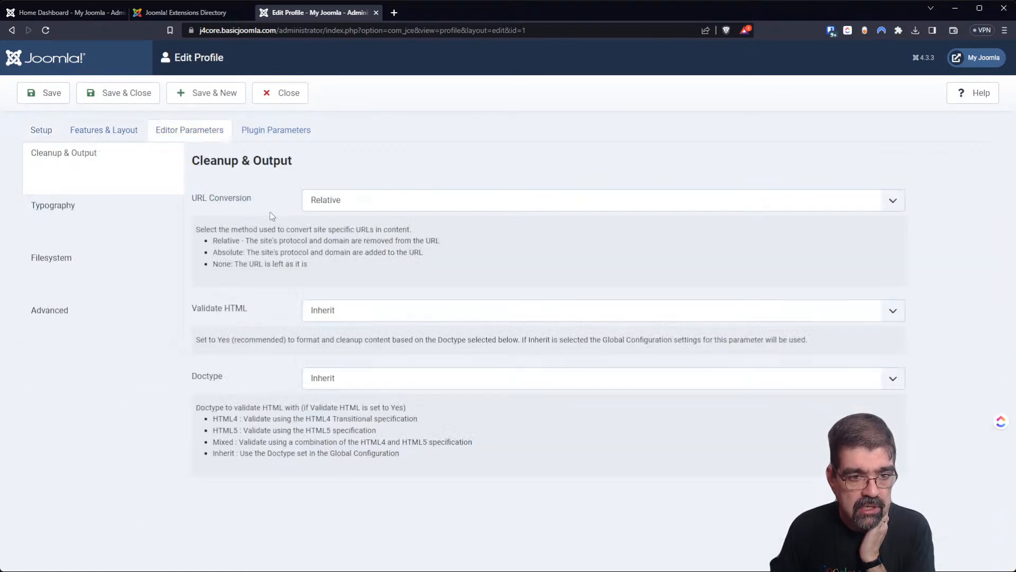
pyautogui.click(66, 266)
pyautogui.scroll(-5, 441, 316)
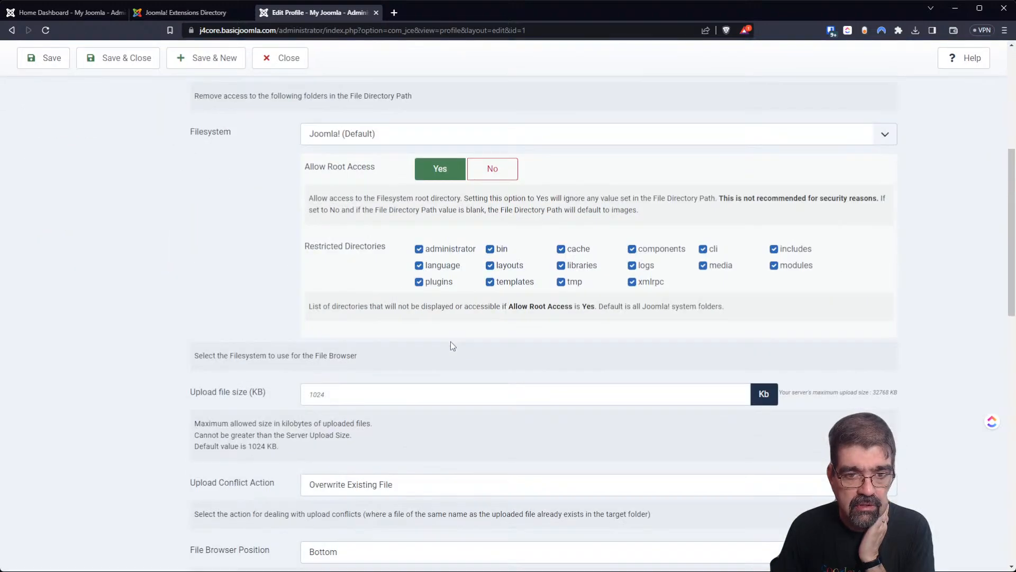
pyautogui.click(419, 249)
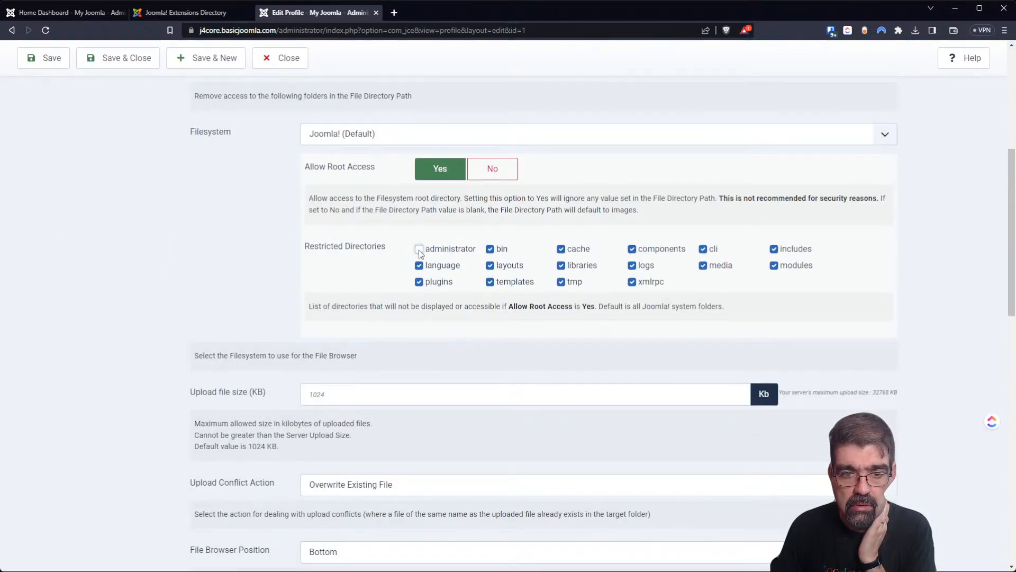
pyautogui.click(44, 56)
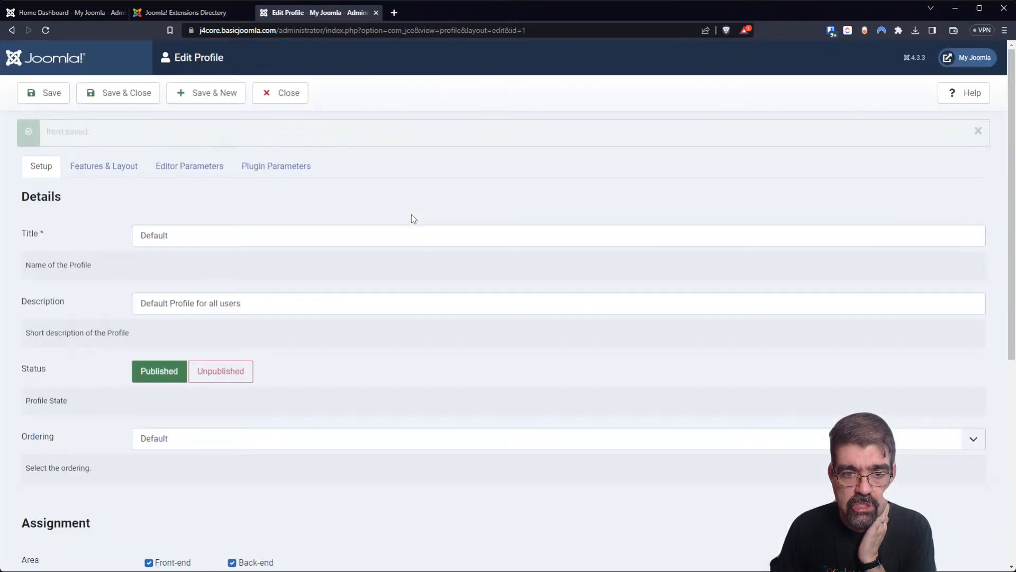
pyautogui.scroll(-6, 405, 227)
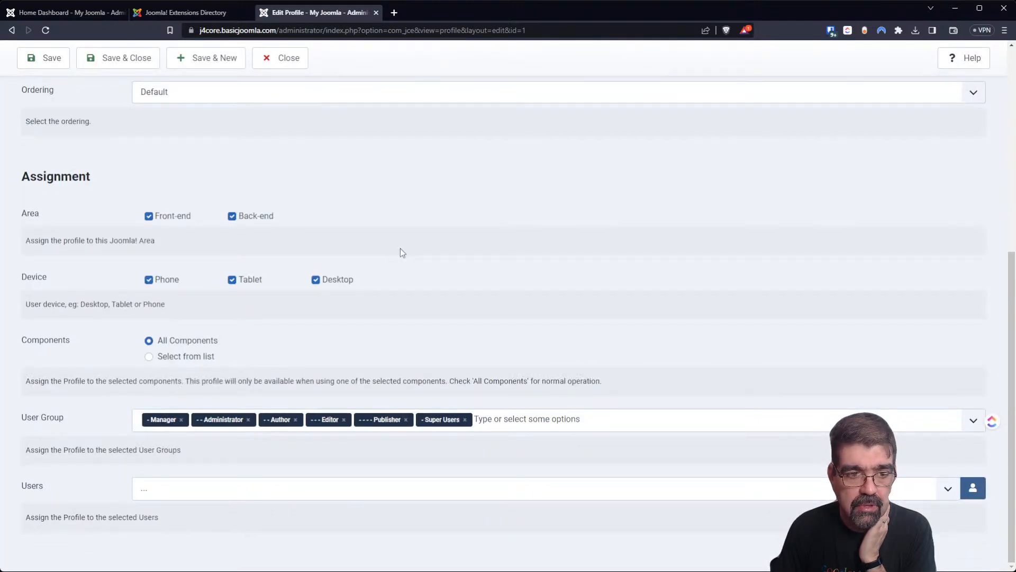
pyautogui.scroll(10, 400, 249)
# Unrestrict the language, plugins, templates, layouts, bin, cache and libraries directories.
pyautogui.click(213, 175)
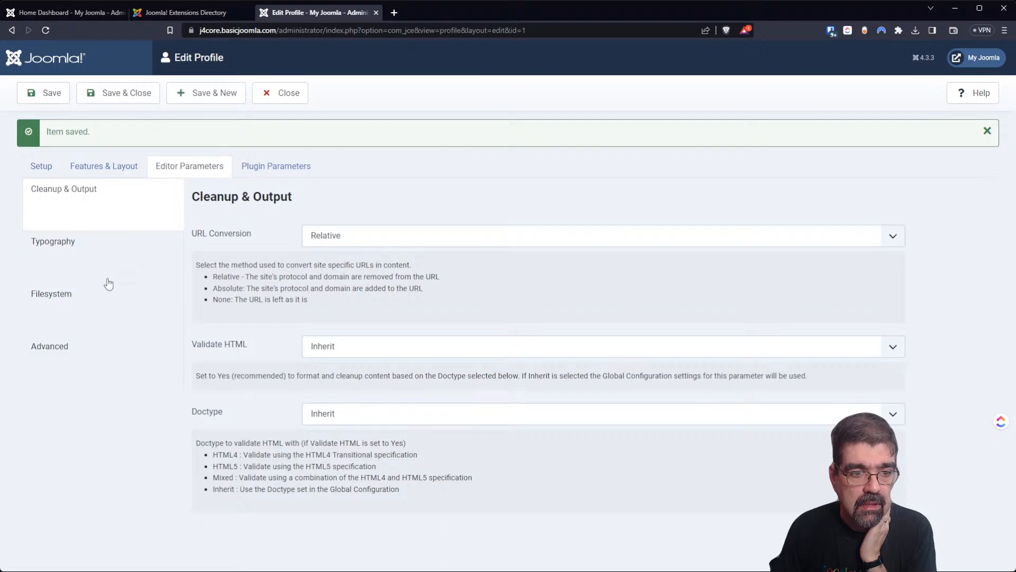
pyautogui.click(79, 295)
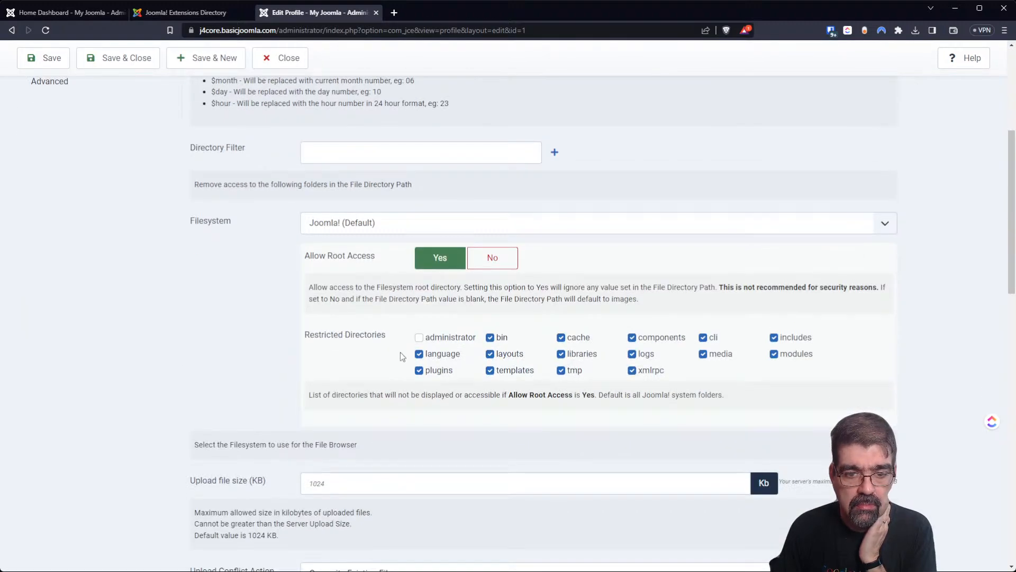
pyautogui.click(419, 370)
pyautogui.click(490, 370)
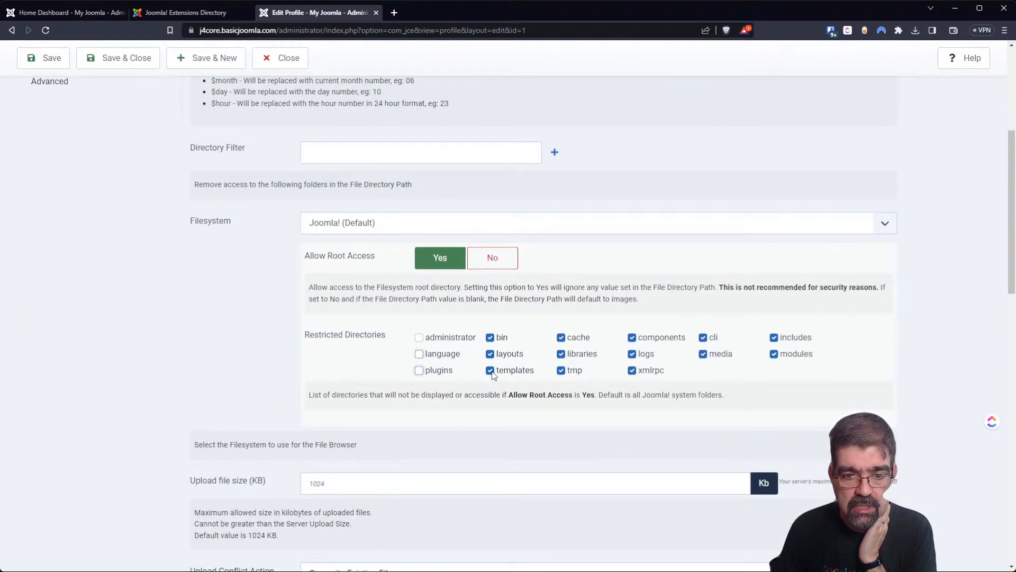
pyautogui.click(490, 353)
pyautogui.click(490, 338)
pyautogui.click(561, 338)
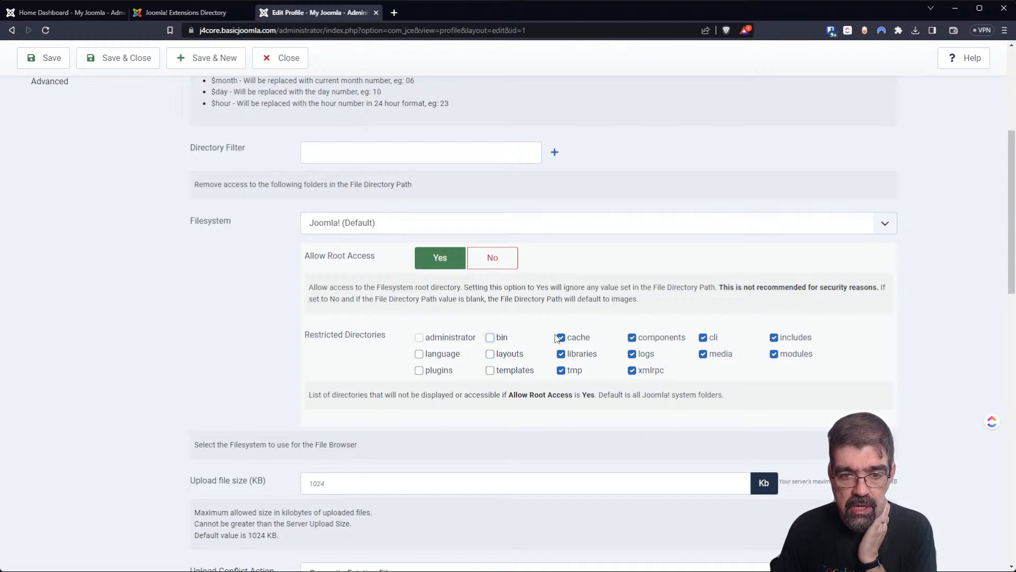
pyautogui.click(561, 353)
pyautogui.click(561, 370)
# Unrestrict tmp, xmlrpc, logs, components, cli, media and includes, leaving modules, and save.
pyautogui.click(632, 370)
pyautogui.click(632, 353)
pyautogui.click(632, 337)
pyautogui.click(703, 337)
pyautogui.click(703, 353)
pyautogui.click(774, 337)
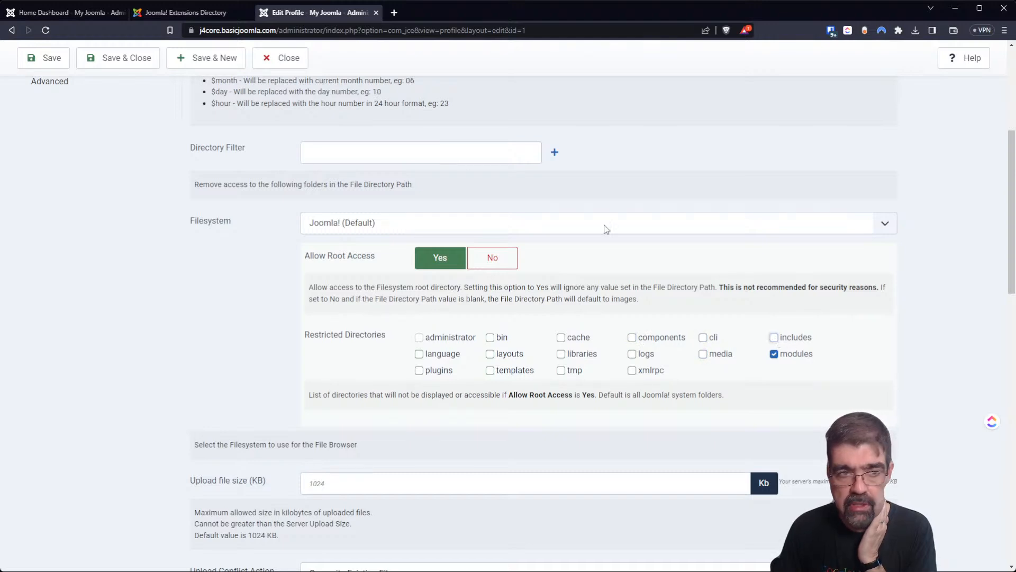
pyautogui.click(42, 59)
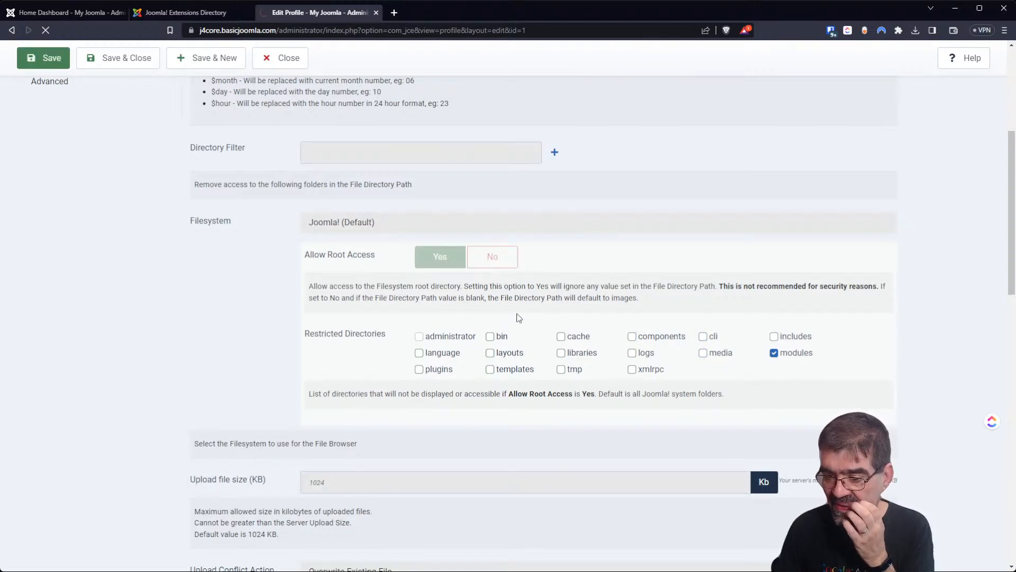
pyautogui.scroll(-5, 528, 307)
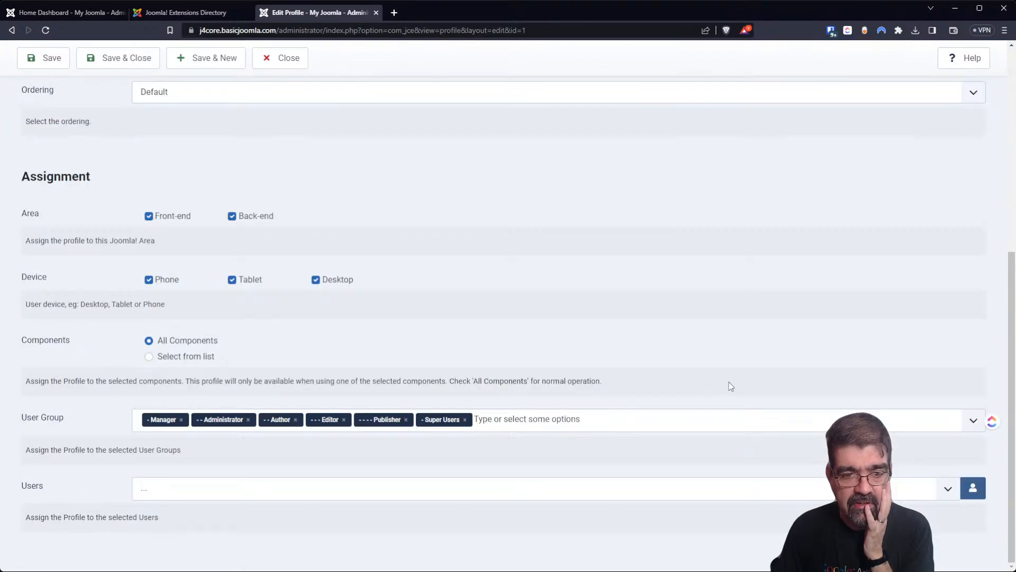
pyautogui.scroll(5, 733, 369)
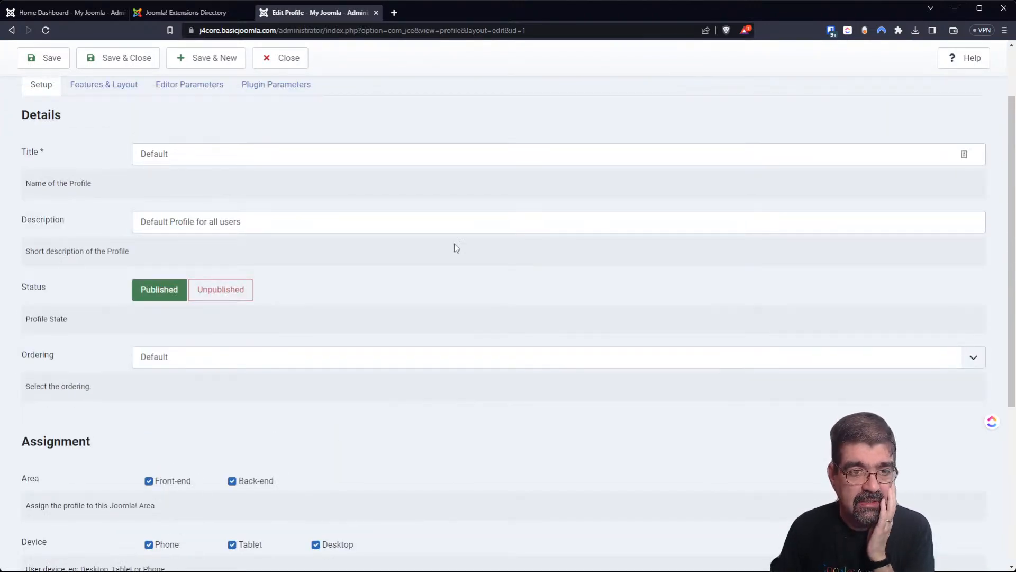
# Reopen the Default profile's Filesystem settings and save the profile.
pyautogui.click(177, 87)
pyautogui.click(70, 294)
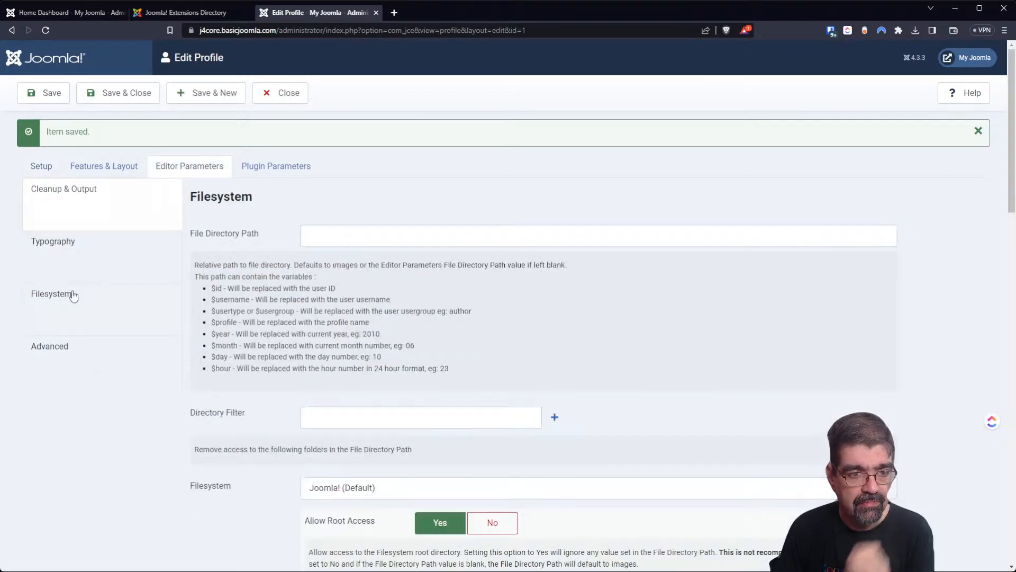
pyautogui.scroll(-7, 678, 377)
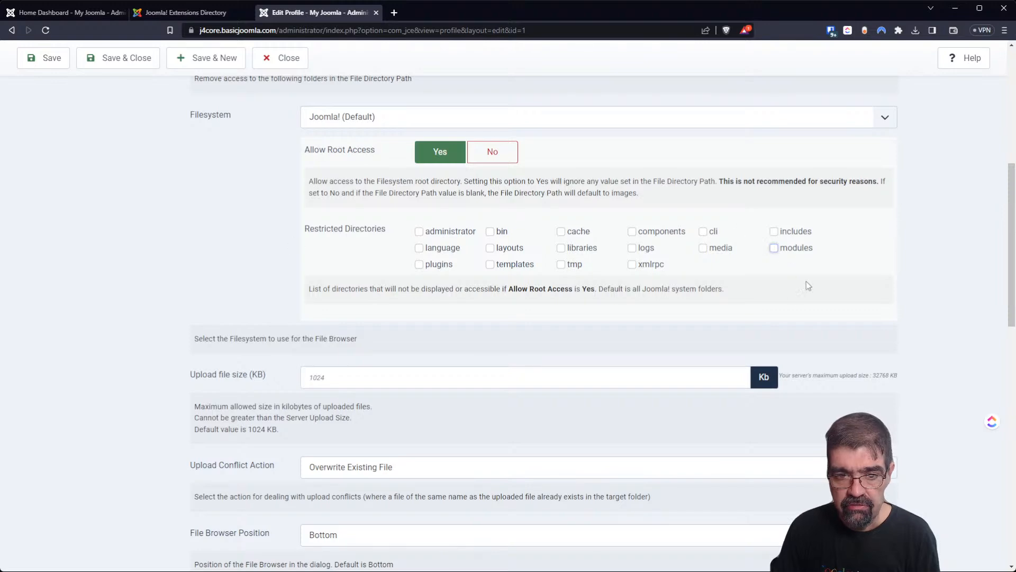
pyautogui.click(50, 63)
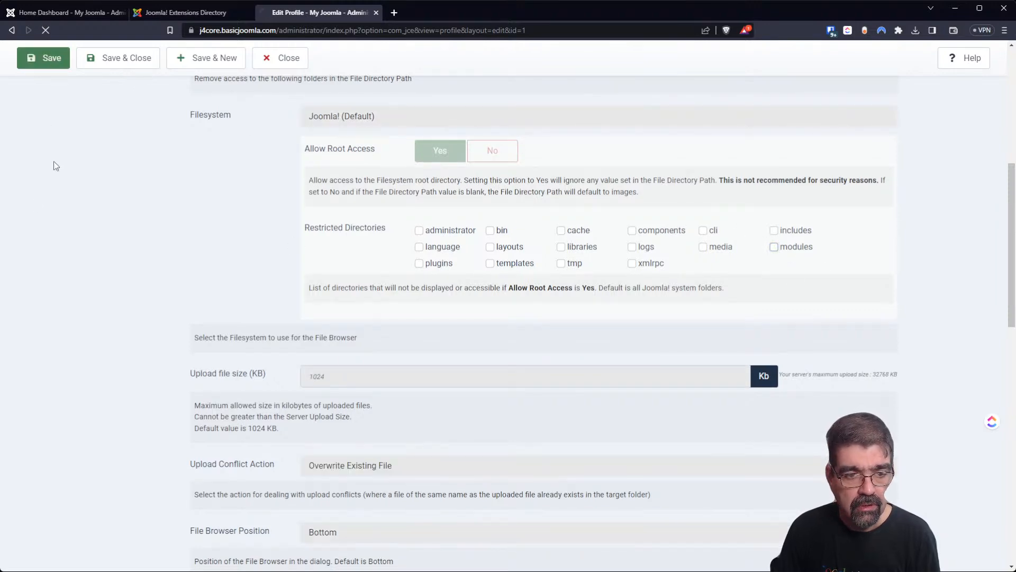
pyautogui.scroll(-5, 163, 225)
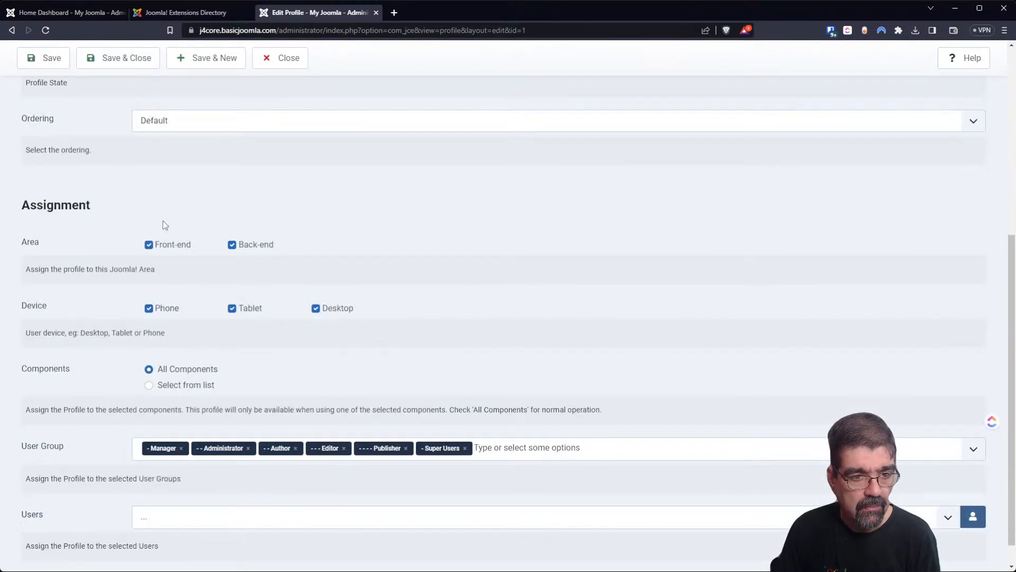
pyautogui.scroll(4, 164, 225)
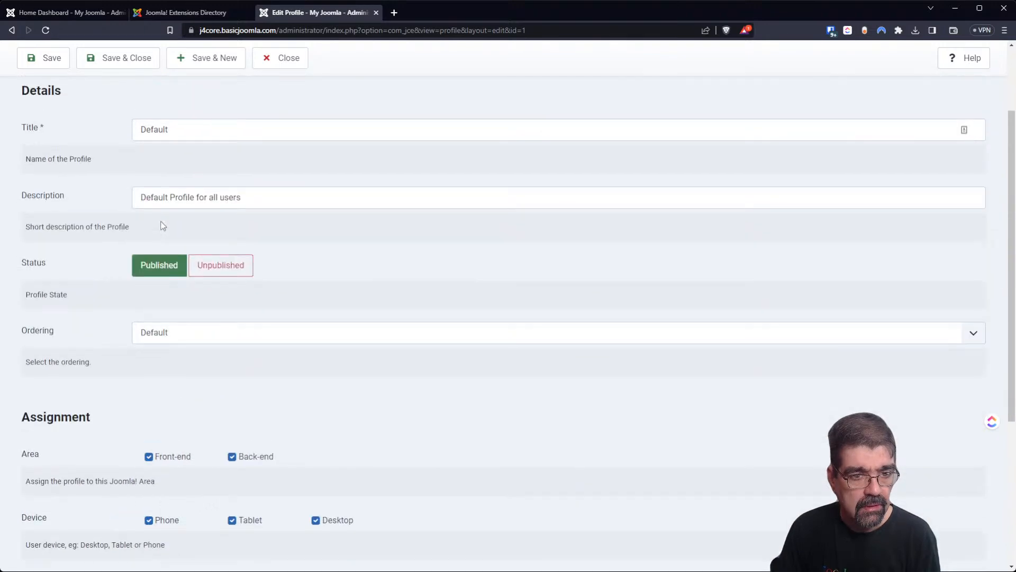
pyautogui.scroll(2, 162, 225)
# Unrestrict the modules directory and save the profile.
pyautogui.click(194, 167)
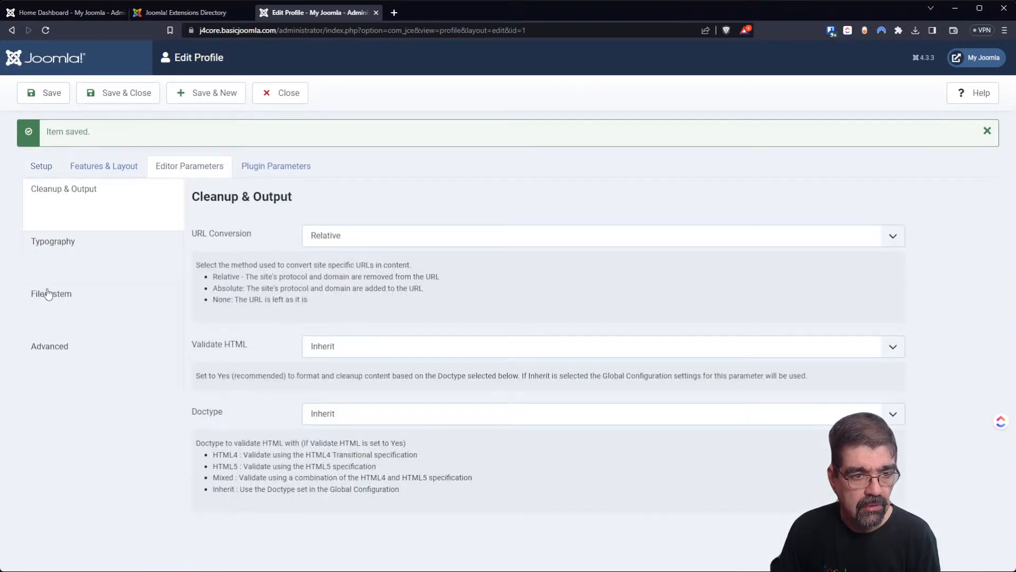
pyautogui.click(48, 293)
pyautogui.scroll(-5, 707, 388)
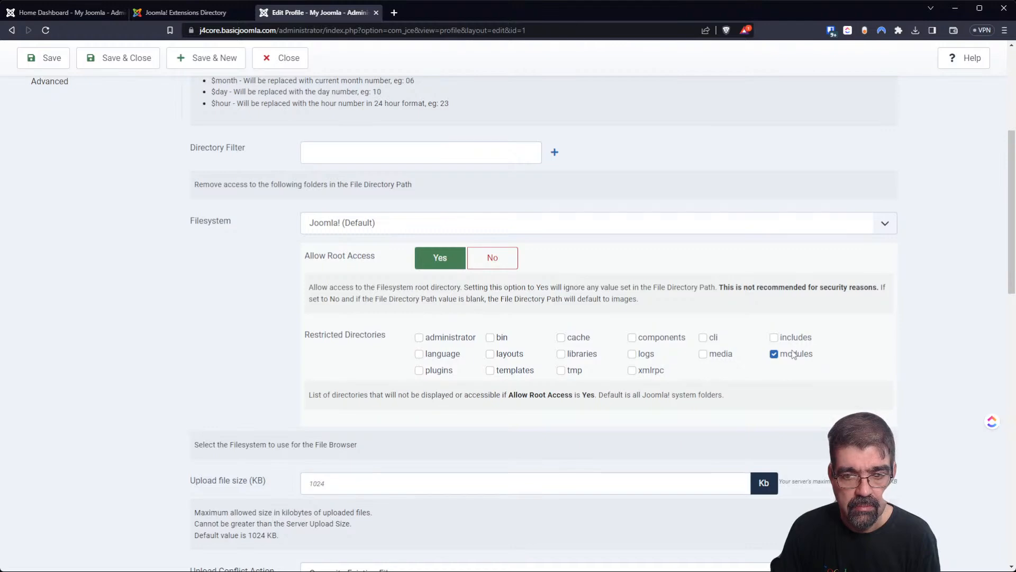
pyautogui.click(774, 354)
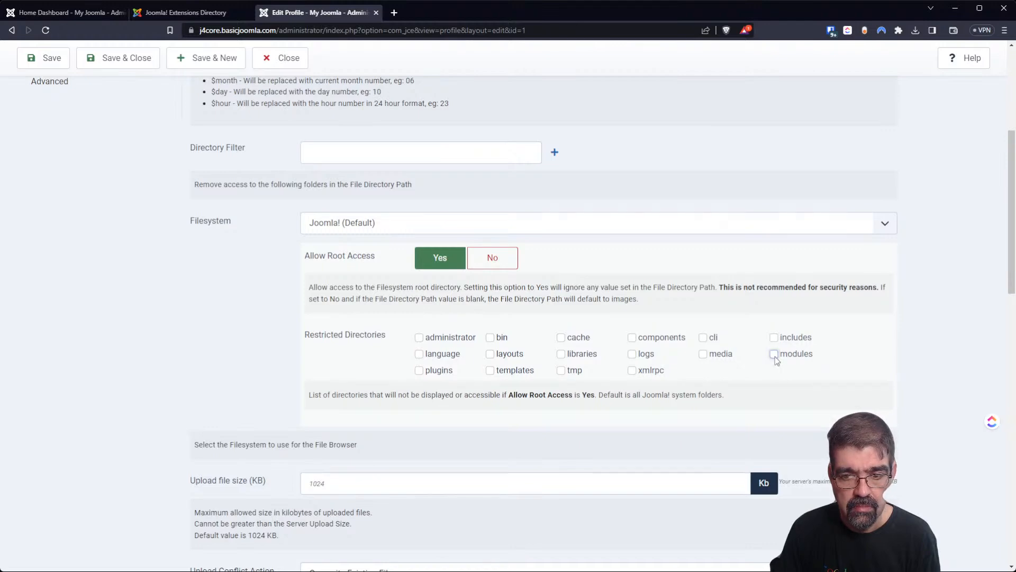
pyautogui.click(47, 58)
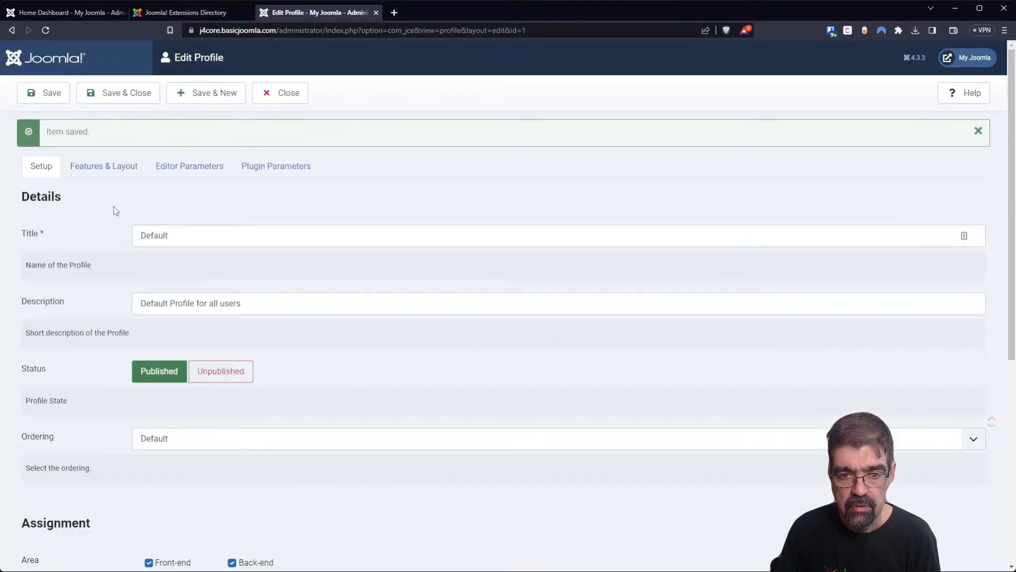
pyautogui.scroll(-7, 222, 301)
pyautogui.scroll(7, 236, 225)
# Unrestrict modules, restrict the cache directory, and save the profile.
pyautogui.click(190, 167)
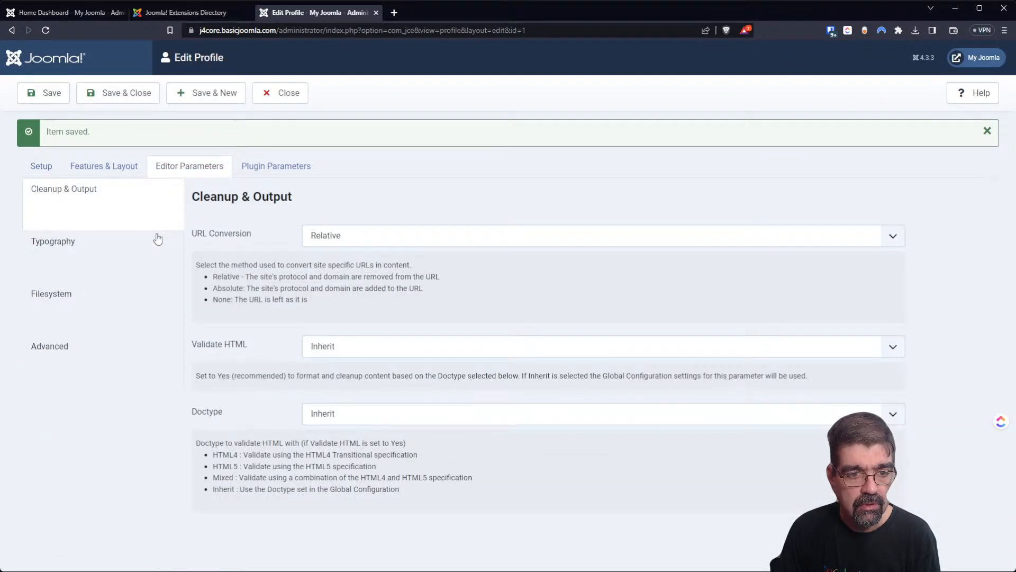
pyautogui.click(80, 298)
pyautogui.scroll(-6, 733, 379)
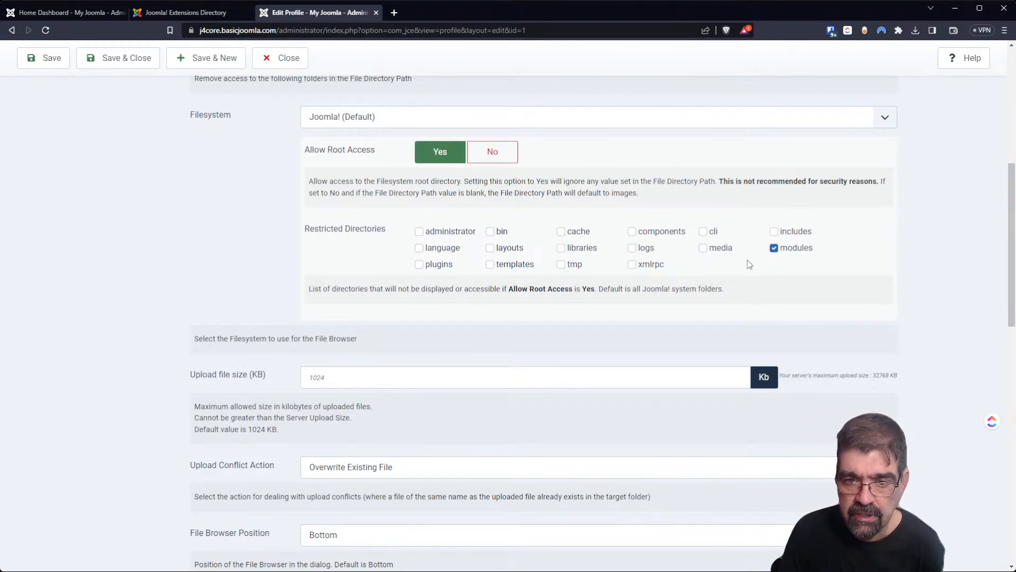
pyautogui.click(775, 249)
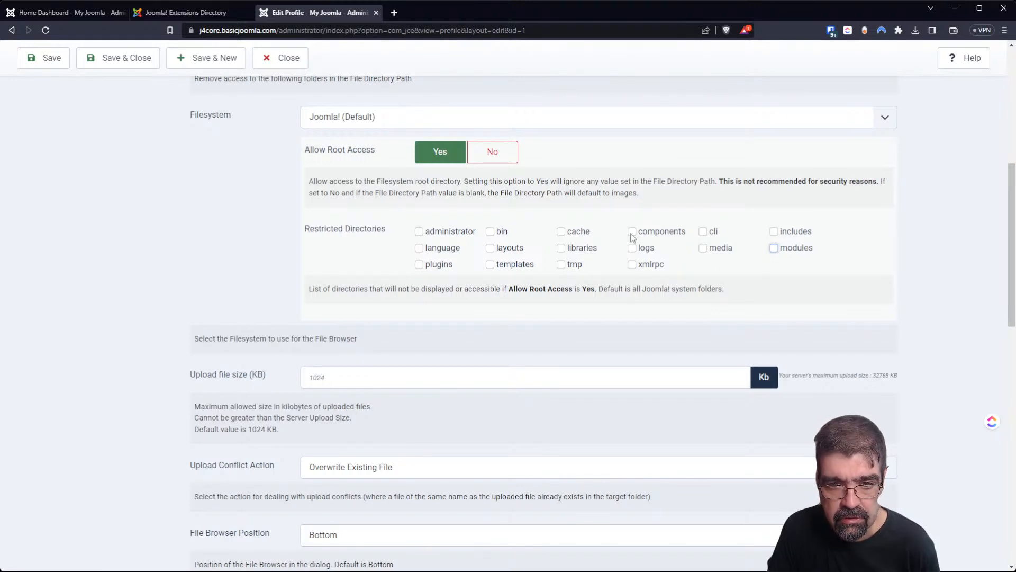
pyautogui.click(561, 231)
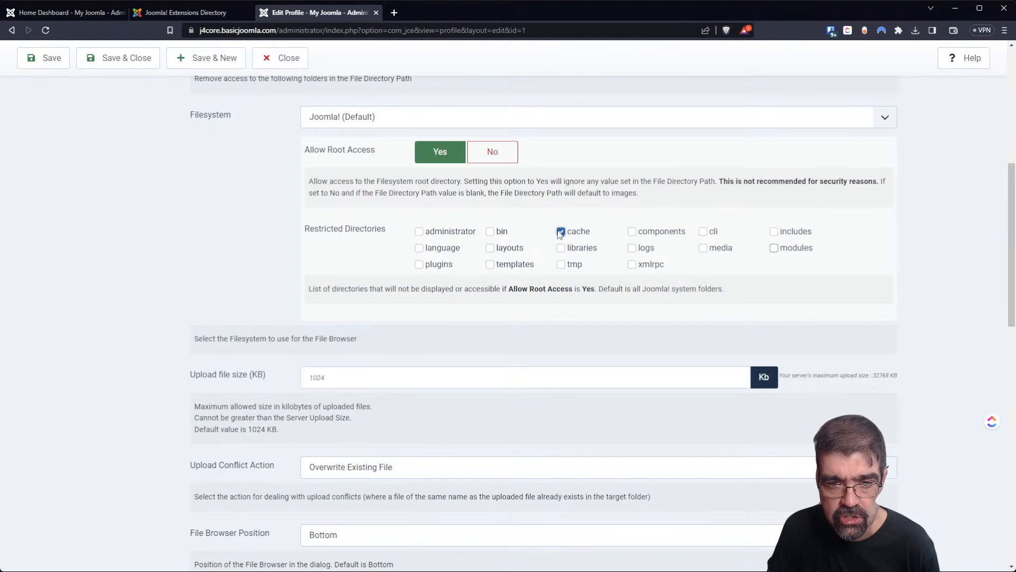
pyautogui.click(47, 63)
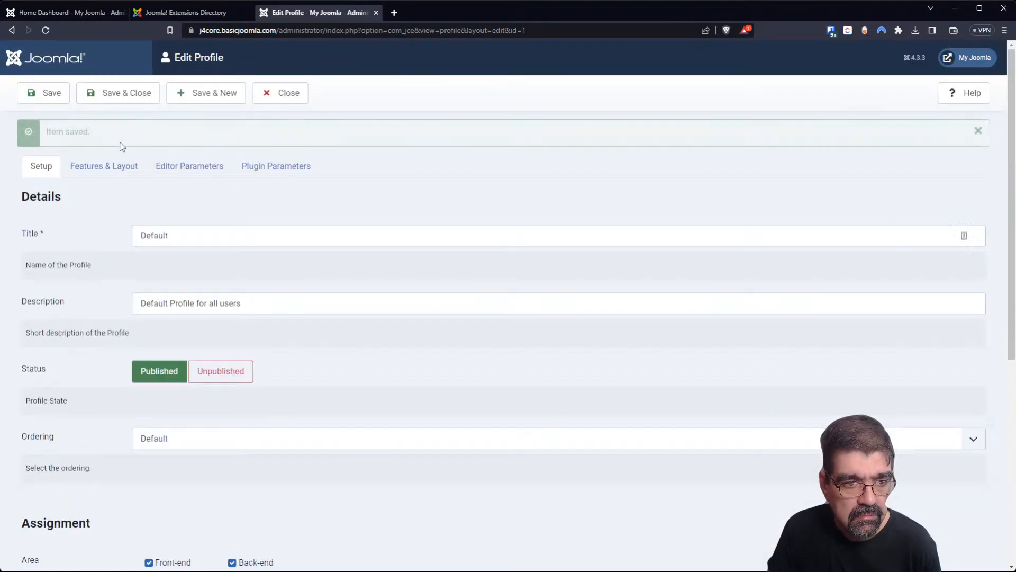
# Toggle the cache directory's restriction checkbox again and save the profile.
pyautogui.click(175, 164)
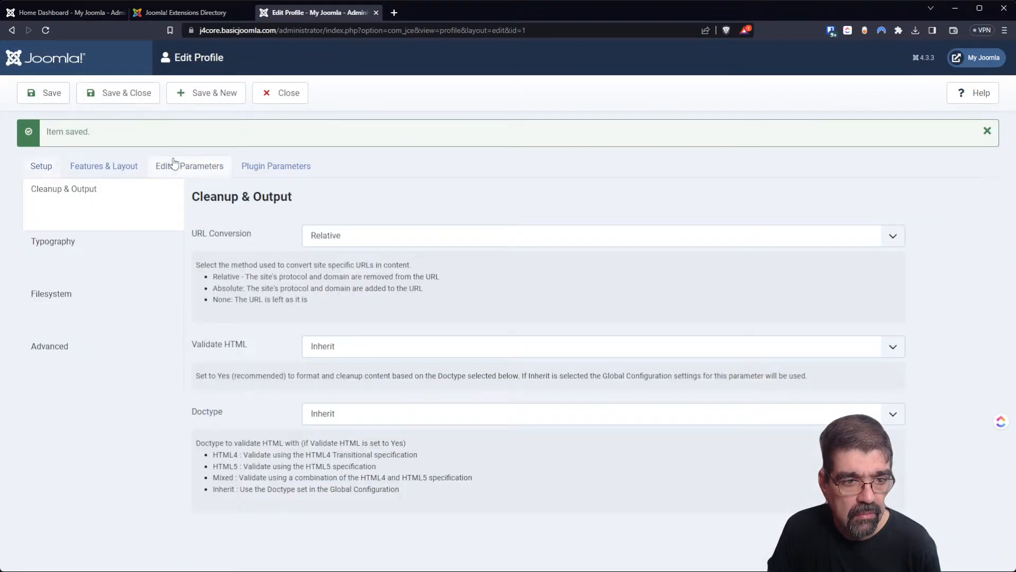
pyautogui.click(39, 293)
pyautogui.scroll(-5, 512, 289)
pyautogui.click(561, 285)
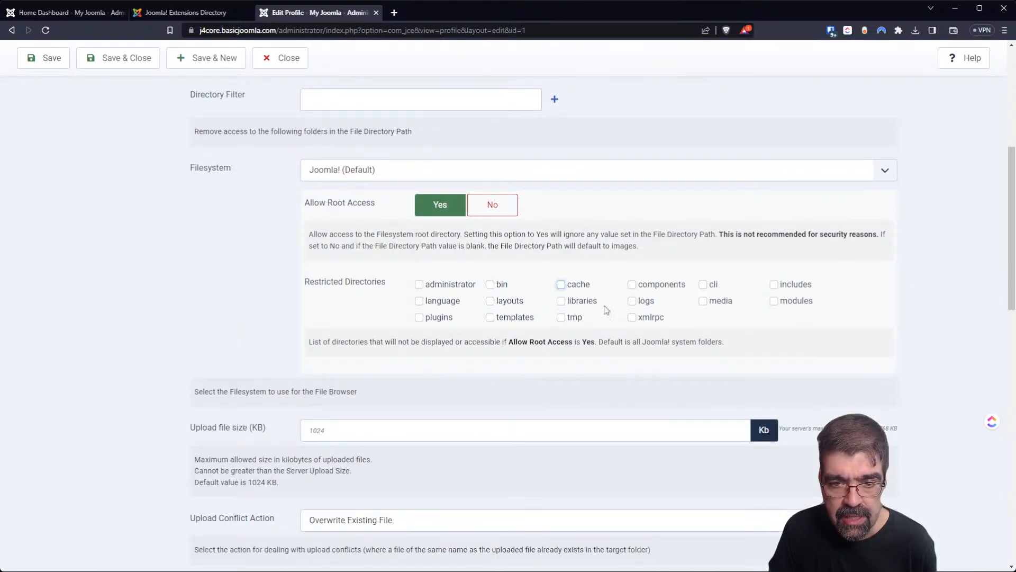
pyautogui.click(48, 68)
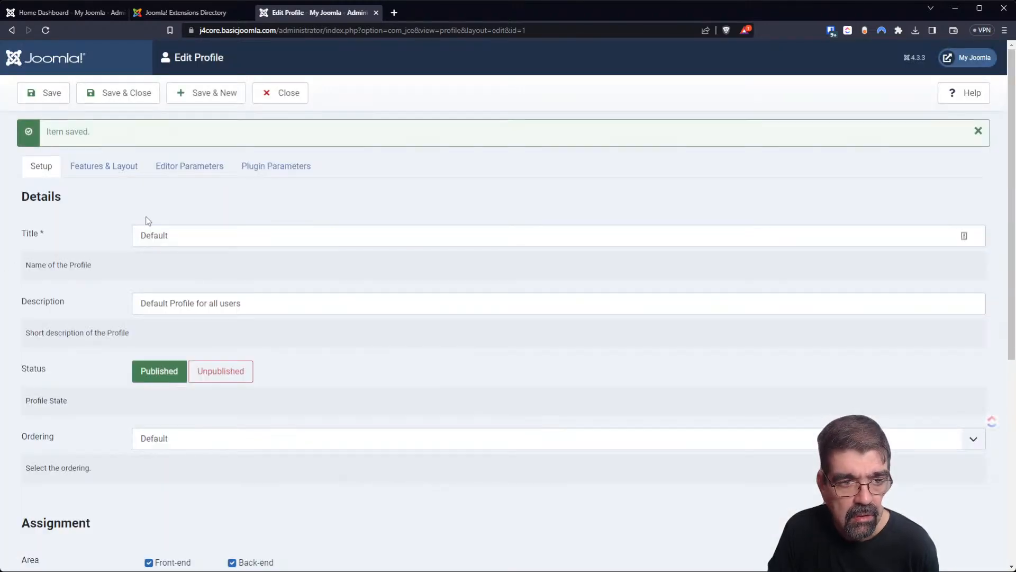
# Return to the Filesystem settings and review the restricted directory options.
pyautogui.click(183, 173)
pyautogui.click(51, 293)
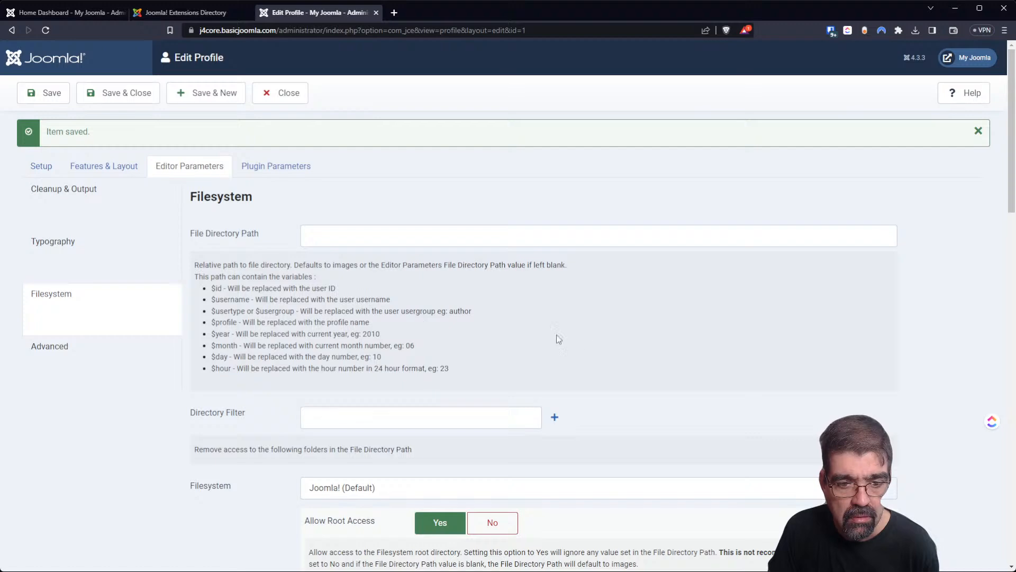
pyautogui.scroll(-5, 556, 339)
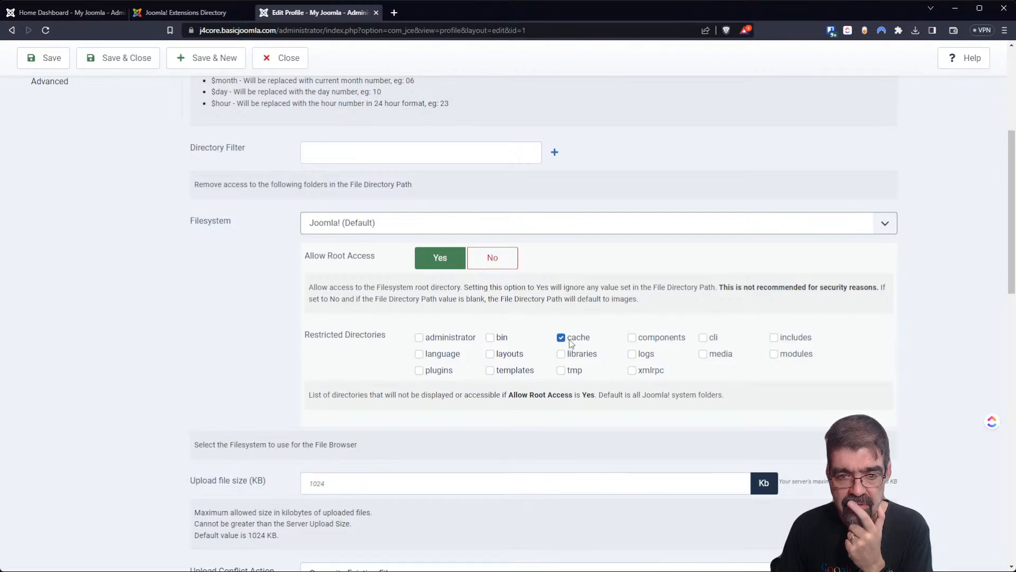
pyautogui.scroll(1, 576, 345)
pyautogui.scroll(3, 576, 345)
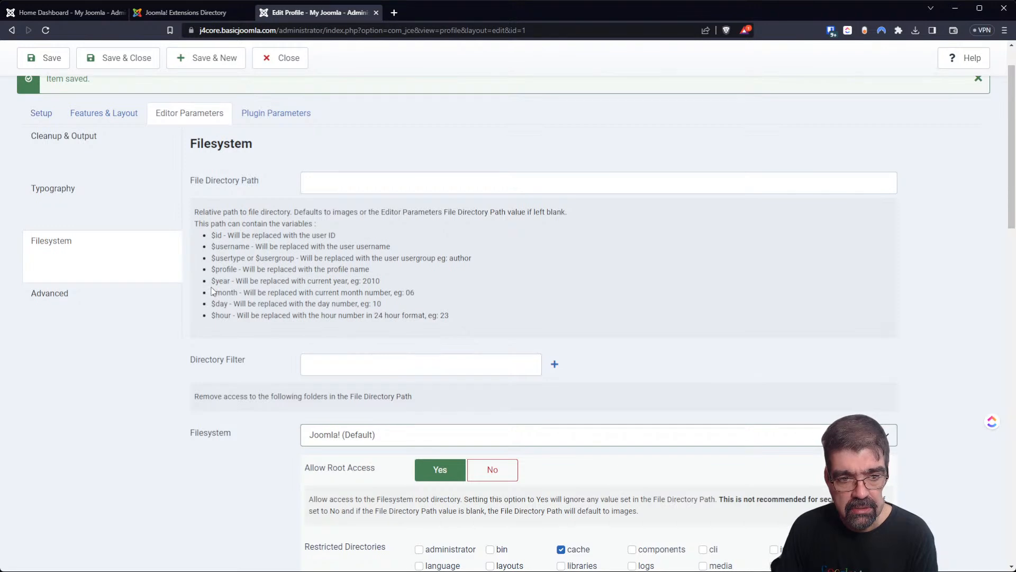
pyautogui.scroll(-1, 336, 259)
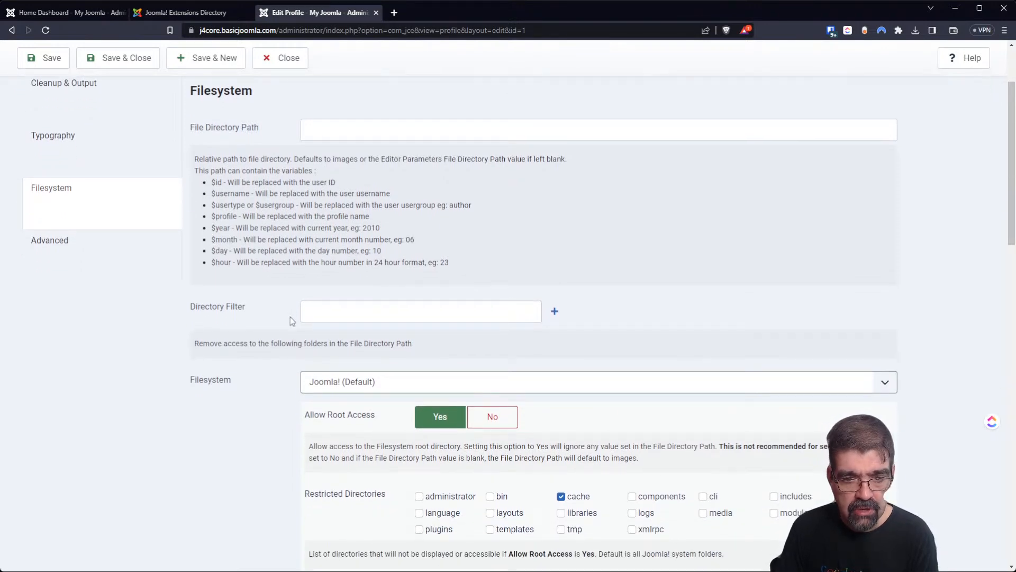
# Add and remove an extra directory filter entry, then Save & Close the profile.
pyautogui.click(553, 313)
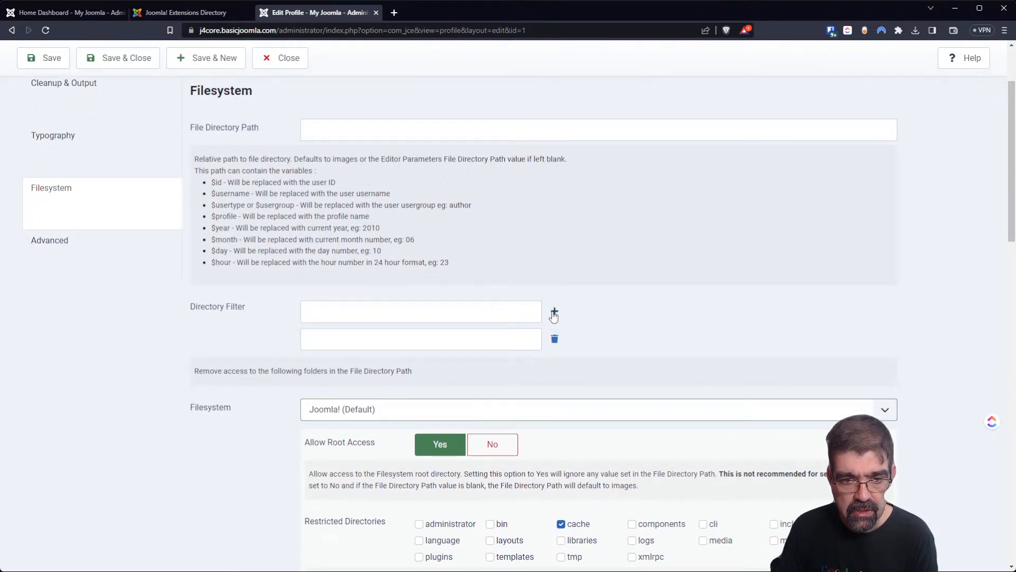
pyautogui.click(376, 310)
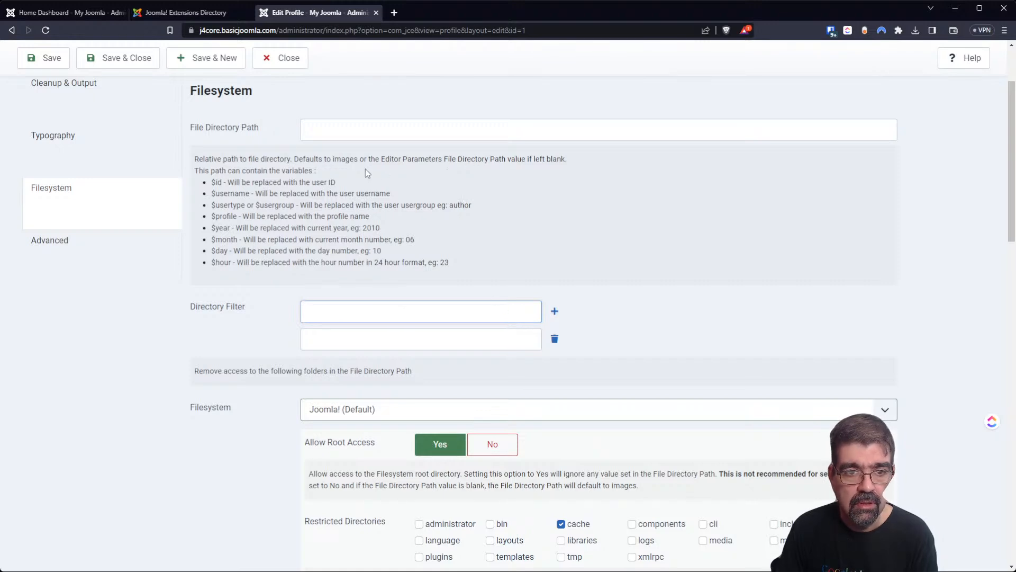
pyautogui.click(554, 339)
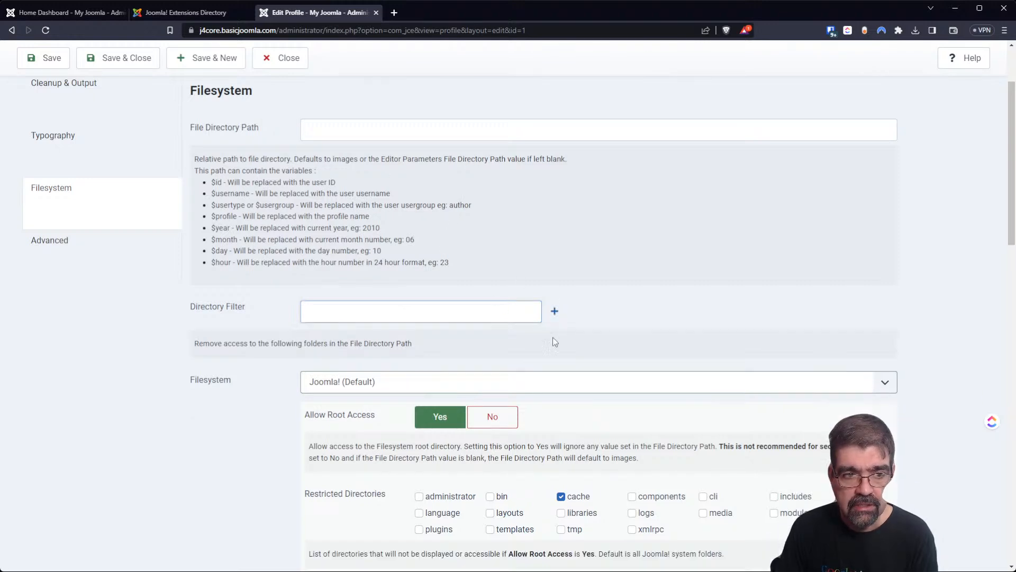
pyautogui.click(140, 58)
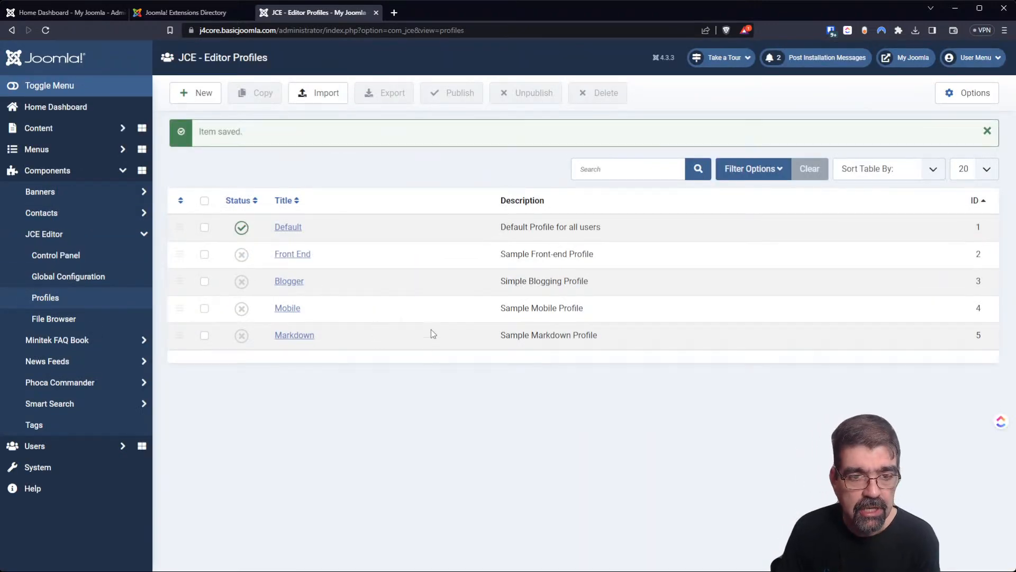
# In the File Browser, browse logs and media down to plg_installer_webinstaller and scss.
pyautogui.click(66, 319)
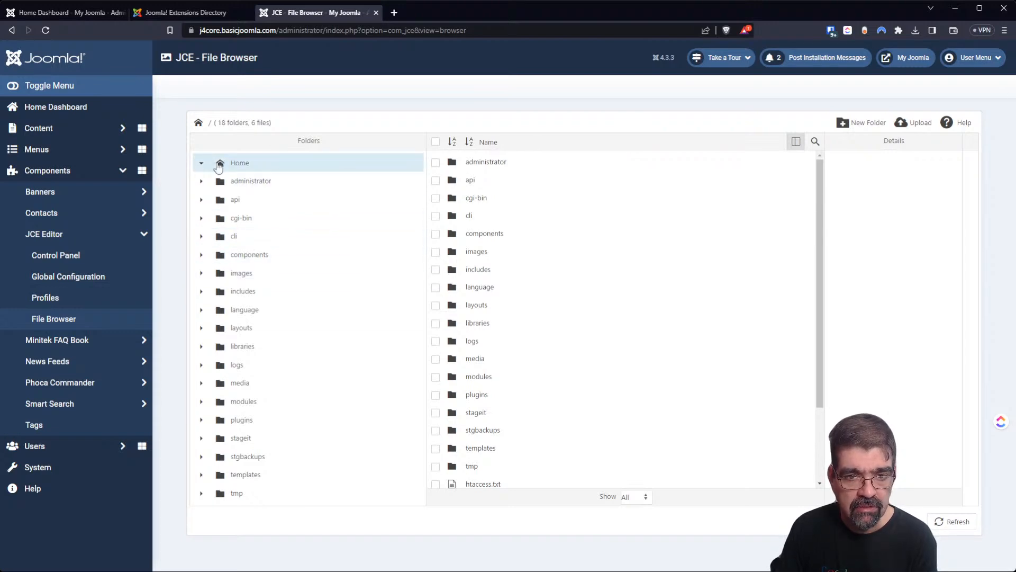
pyautogui.scroll(-2, 582, 286)
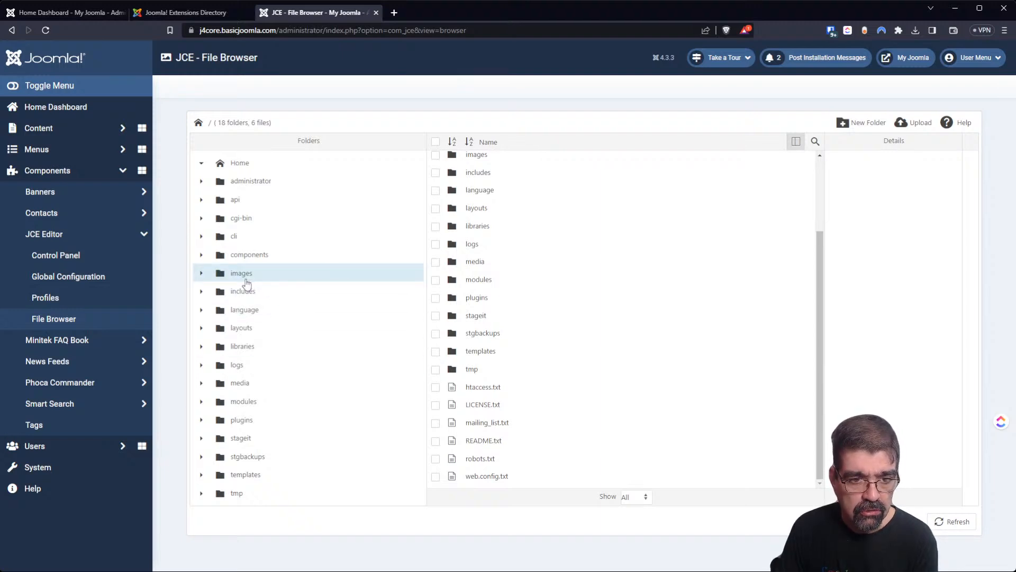
pyautogui.click(236, 365)
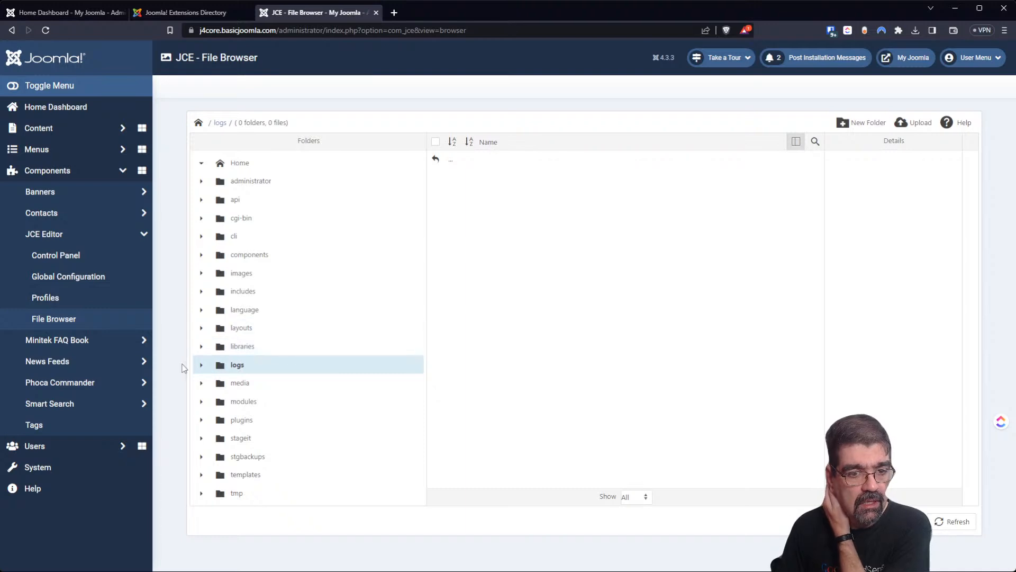
pyautogui.click(202, 367)
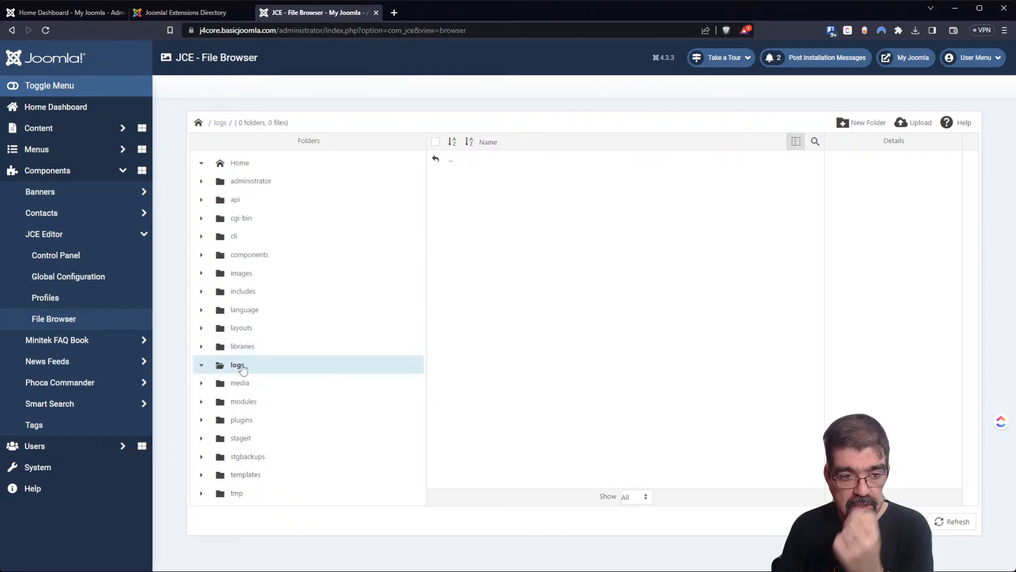
pyautogui.click(236, 383)
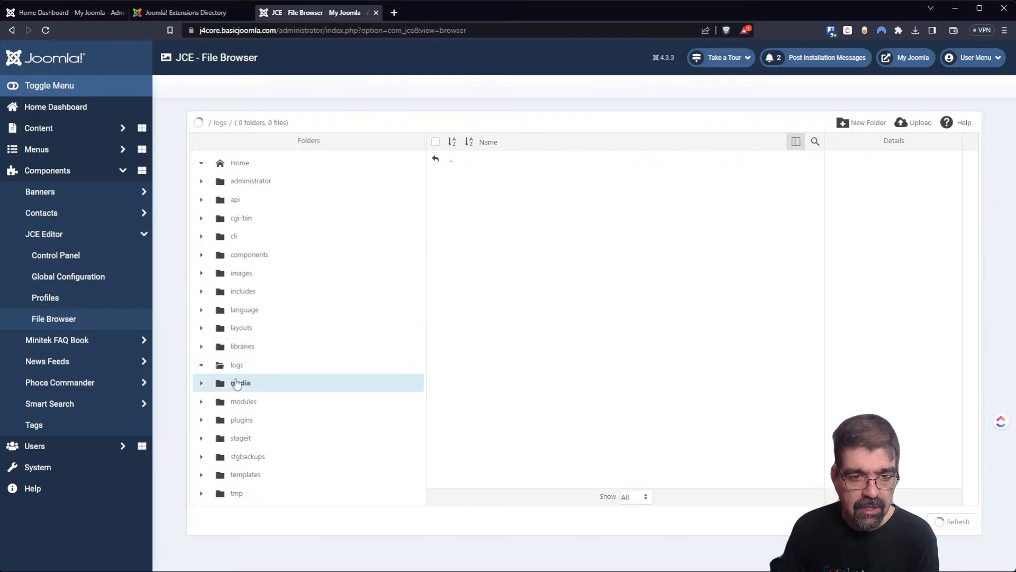
pyautogui.scroll(-5, 478, 265)
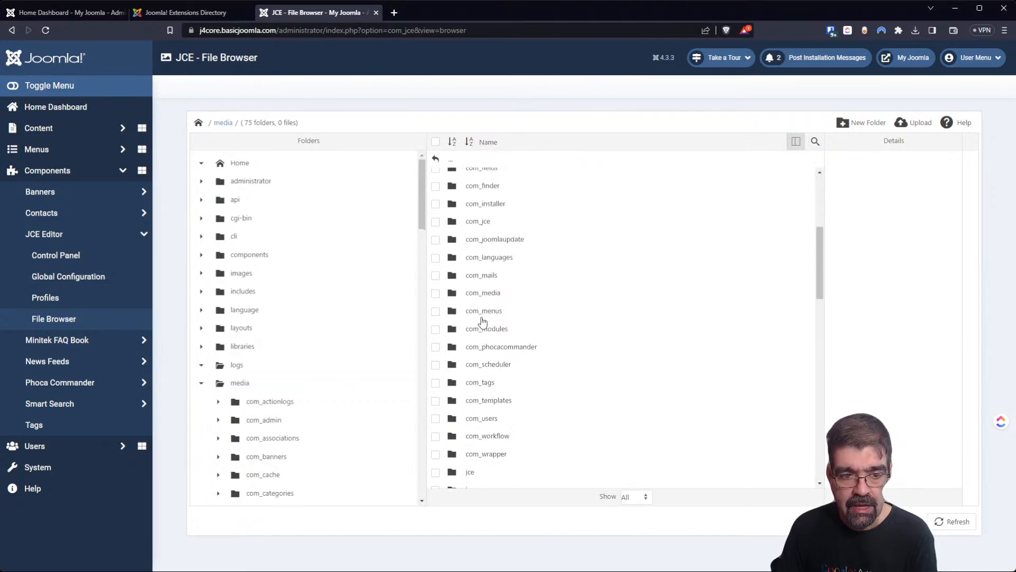
pyautogui.scroll(-5, 482, 327)
pyautogui.scroll(-4, 480, 329)
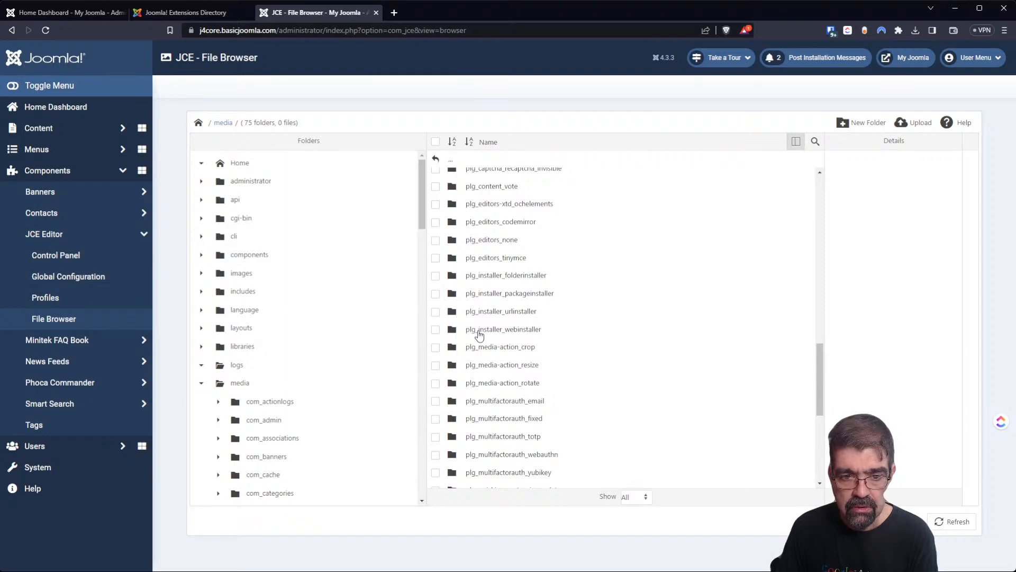
pyautogui.doubleClick(479, 331)
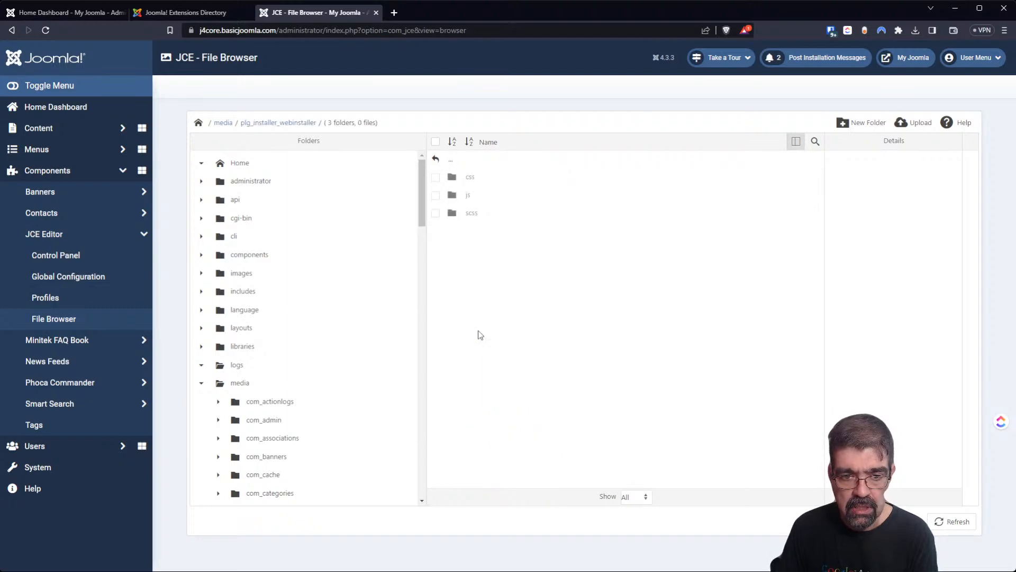
pyautogui.doubleClick(470, 217)
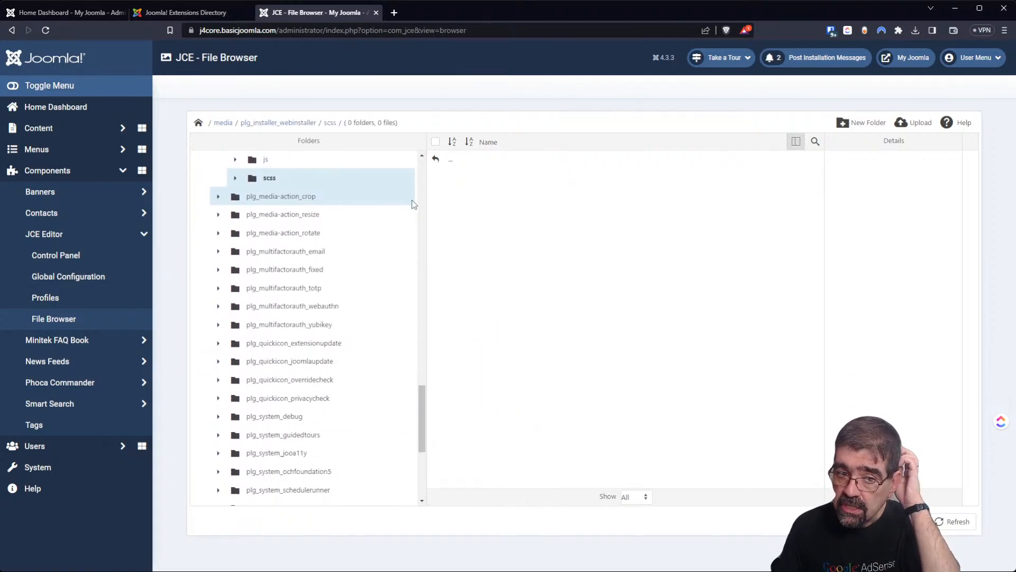
pyautogui.moveTo(420, 401); pyautogui.dragTo(396, 193)
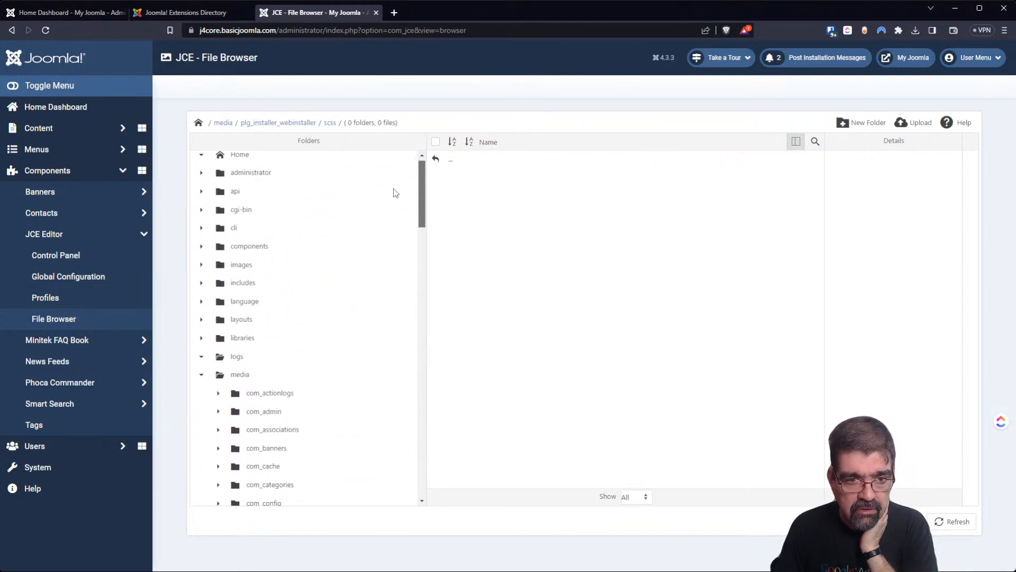
# Collapse media, return to the site root, and show htaccess.txt's details.
pyautogui.click(202, 385)
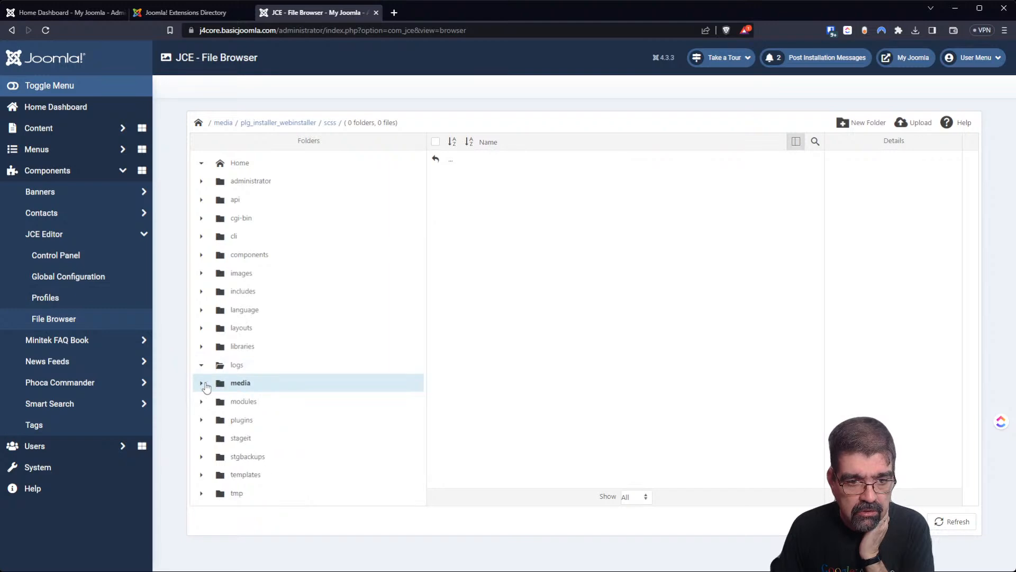
pyautogui.click(238, 163)
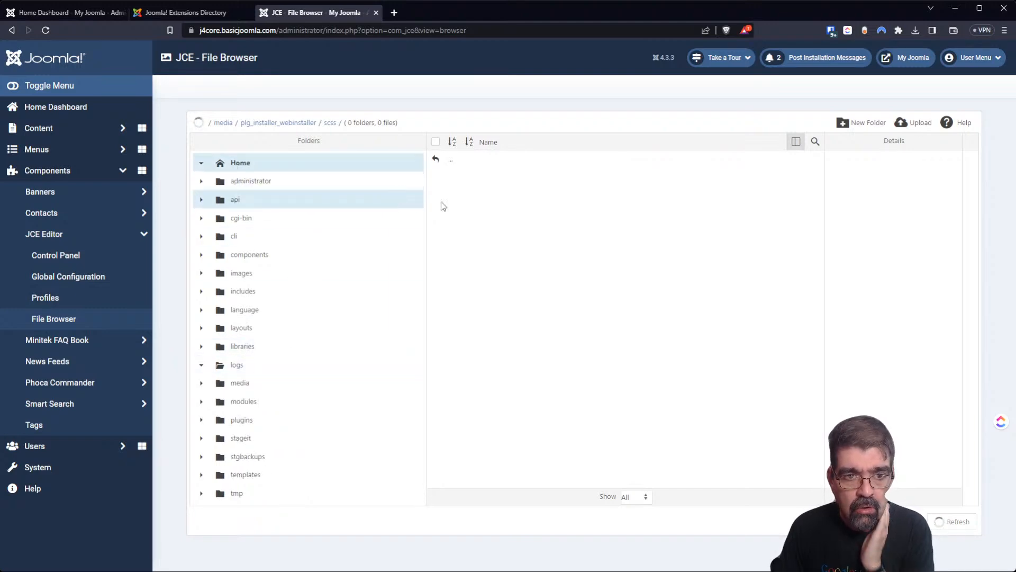
pyautogui.scroll(-3, 476, 222)
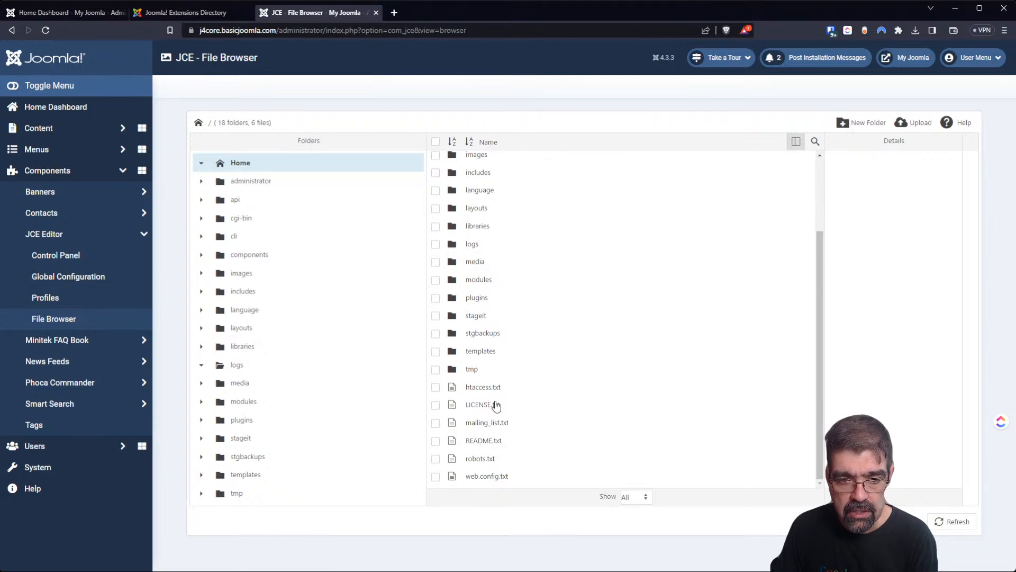
pyautogui.click(482, 393)
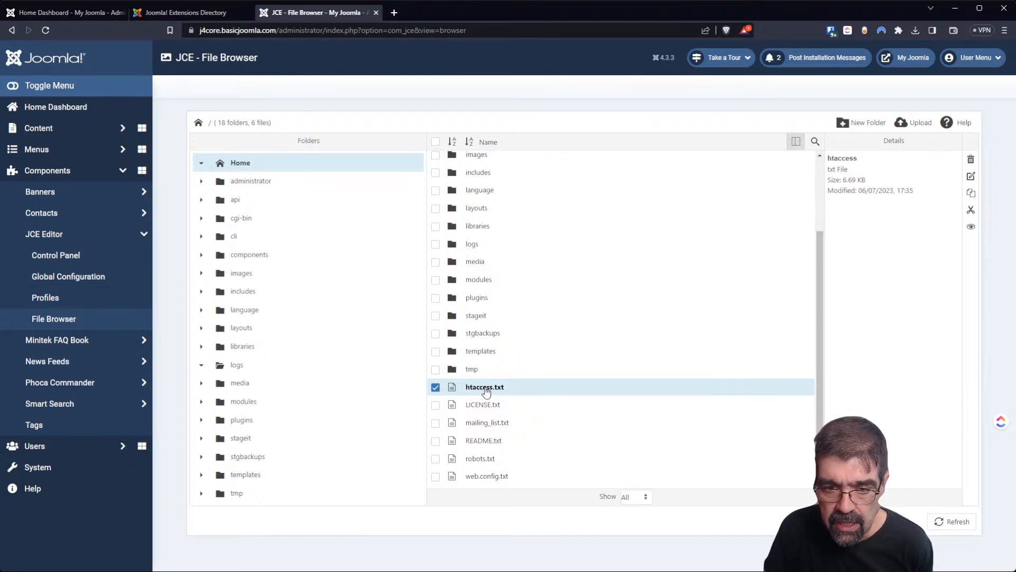
pyautogui.click(971, 227)
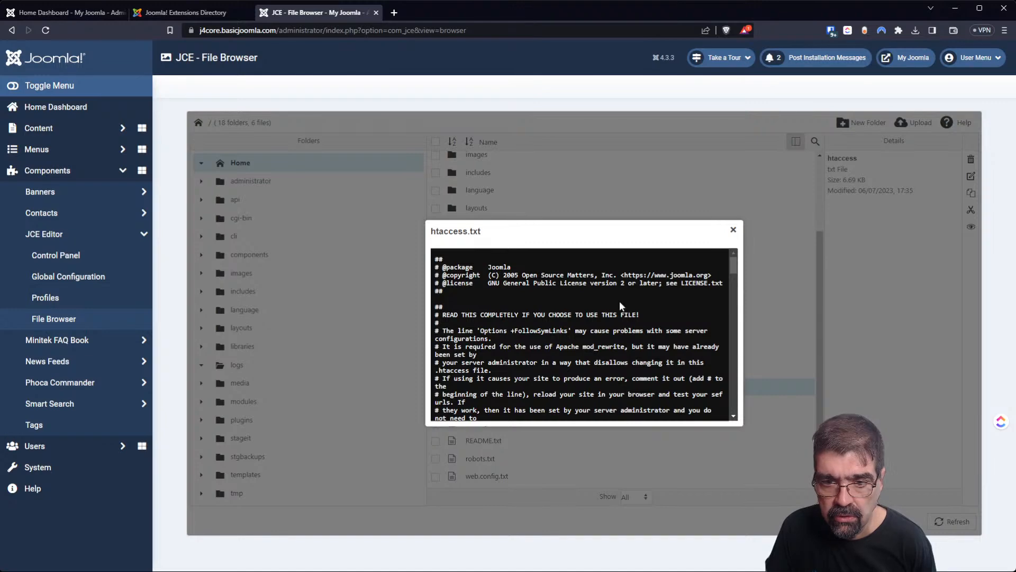
pyautogui.scroll(-15, 615, 303)
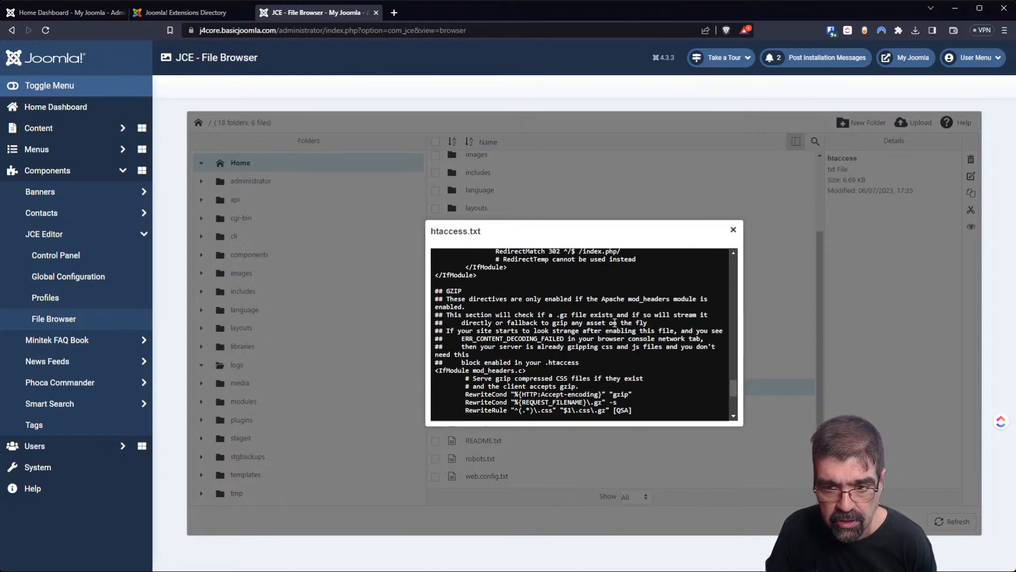
pyautogui.click(733, 230)
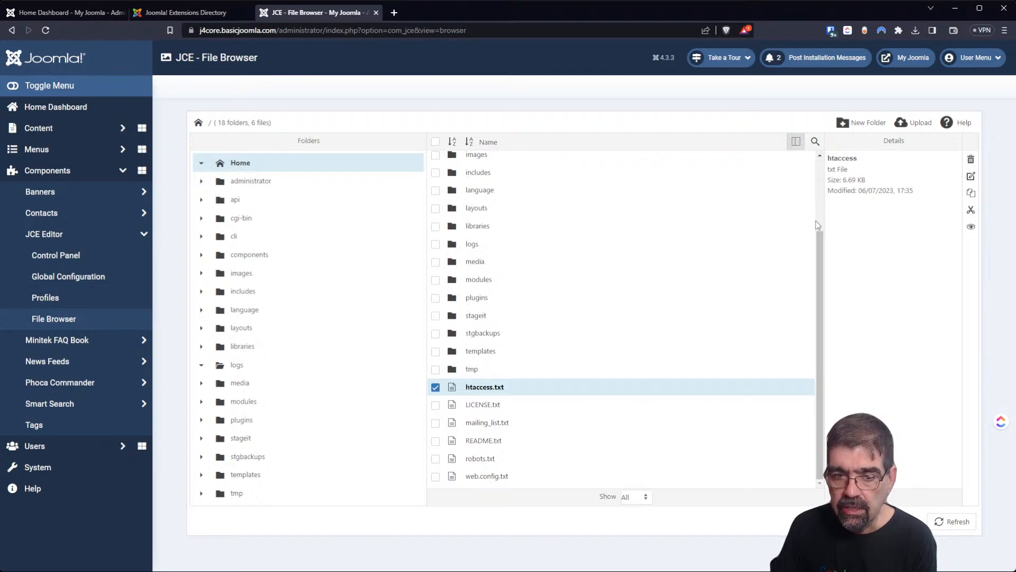
# View joomla_black.png's details in the images folder, then go to the System Dashboard.
pyautogui.click(242, 273)
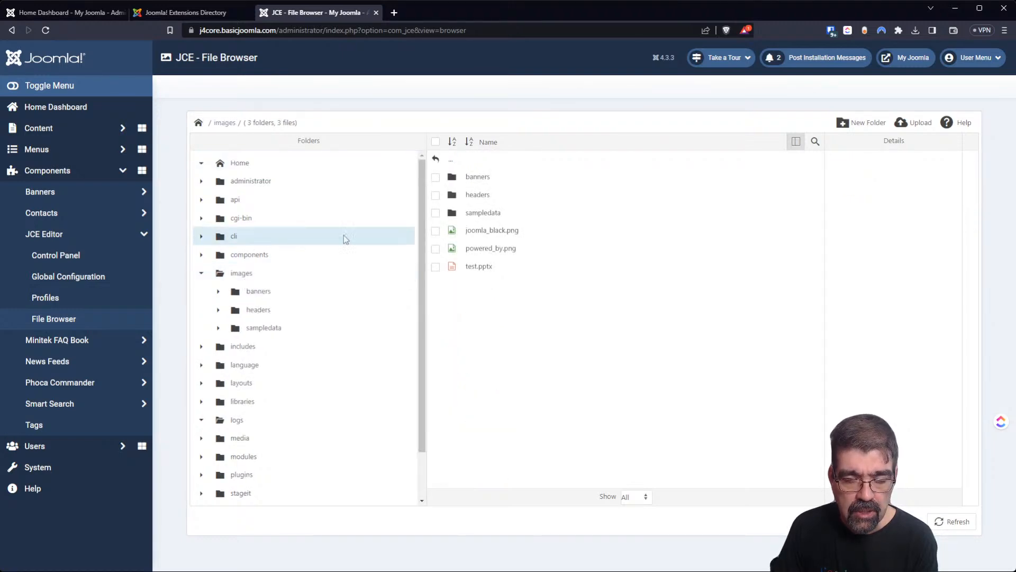
pyautogui.click(514, 237)
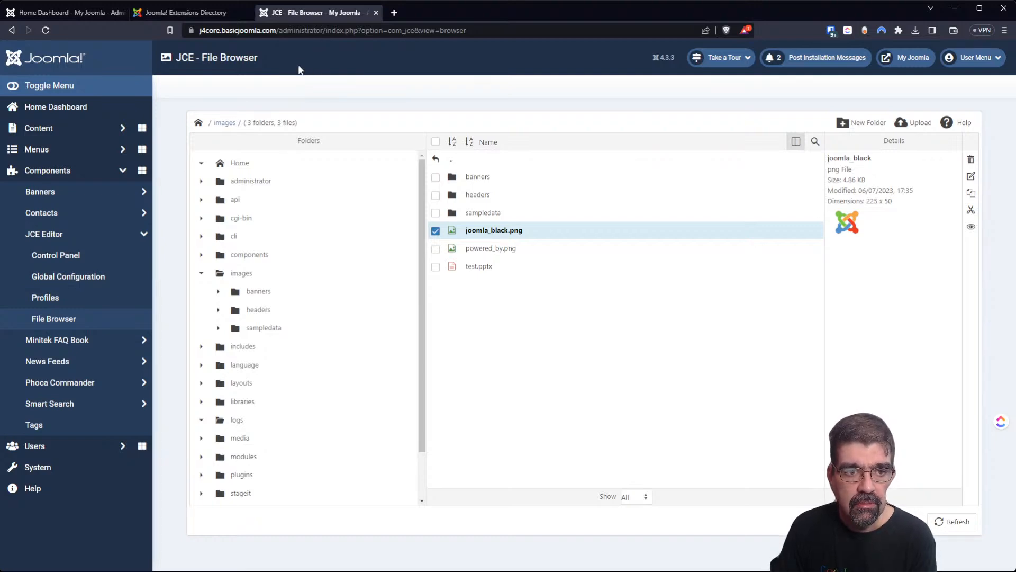
pyautogui.click(50, 475)
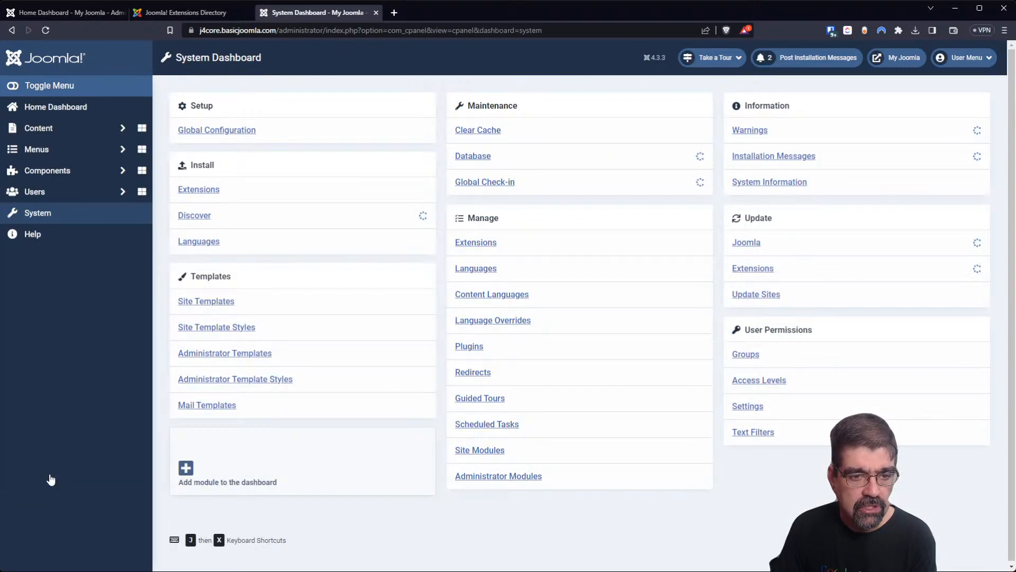
# Upload and install the JCE Editor Pro 2.9.39 package via the extension installer.
pyautogui.click(467, 244)
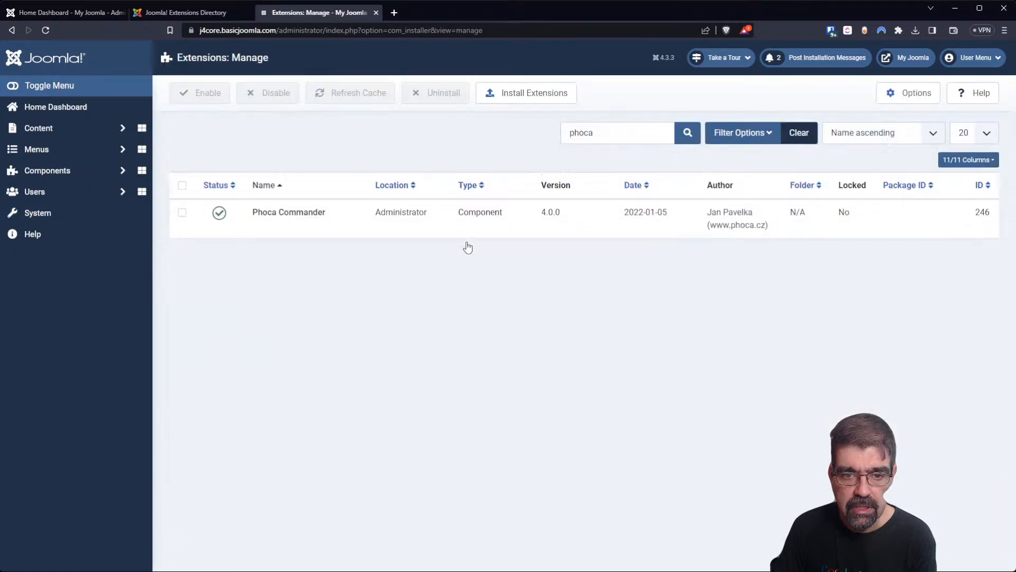
pyautogui.click(502, 92)
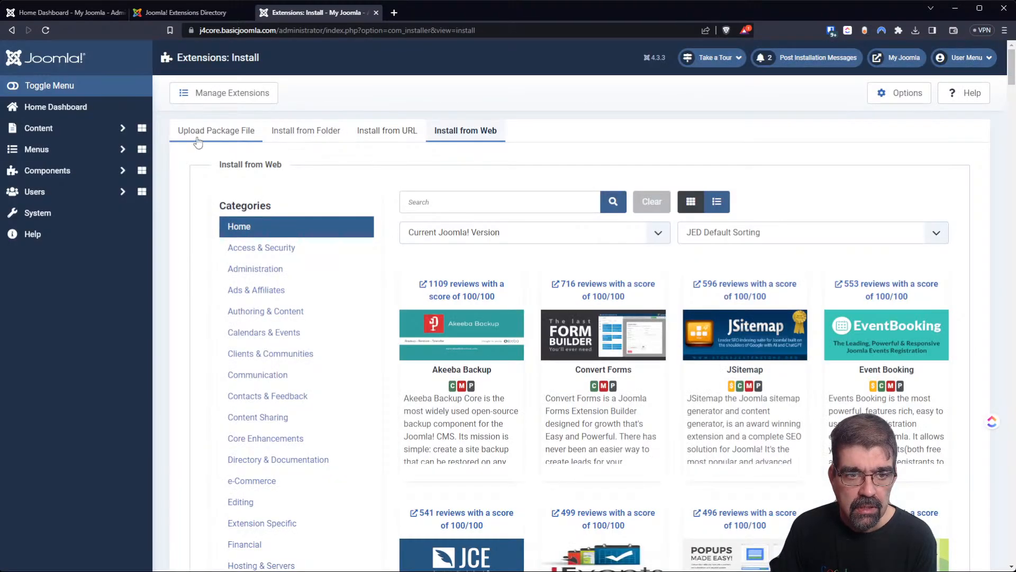
pyautogui.click(197, 132)
pyautogui.click(582, 317)
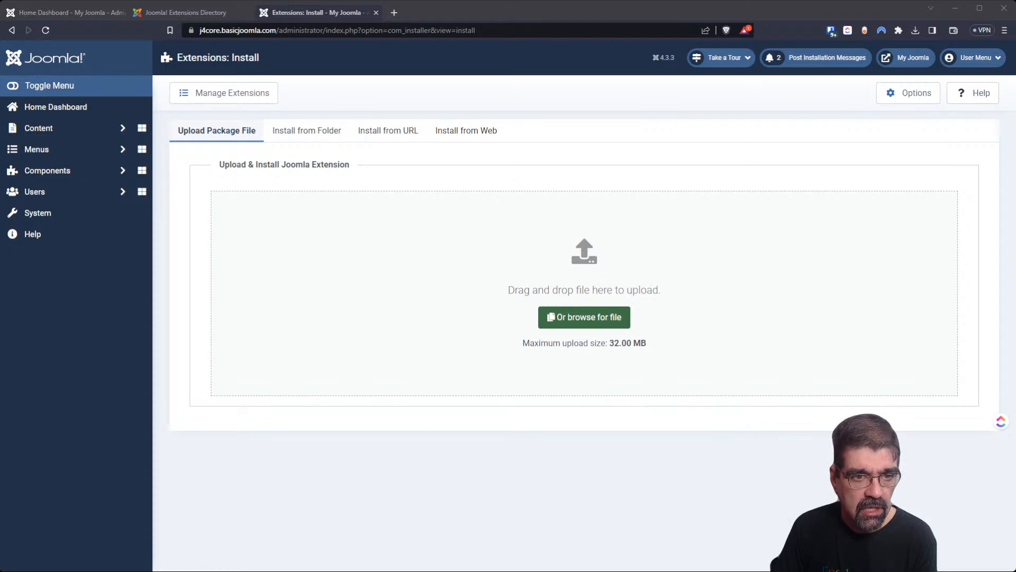
pyautogui.click(547, 516)
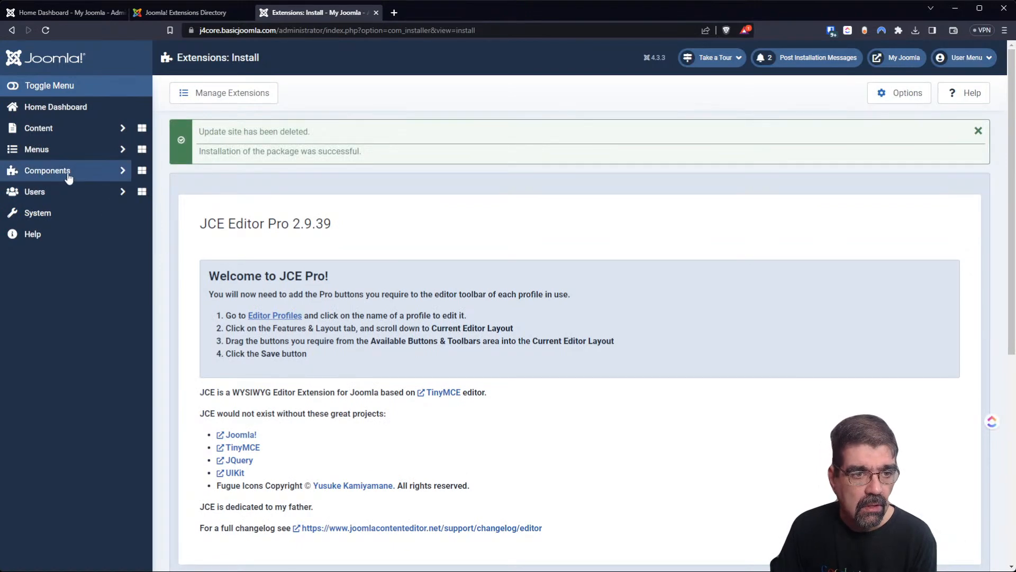
pyautogui.click(68, 177)
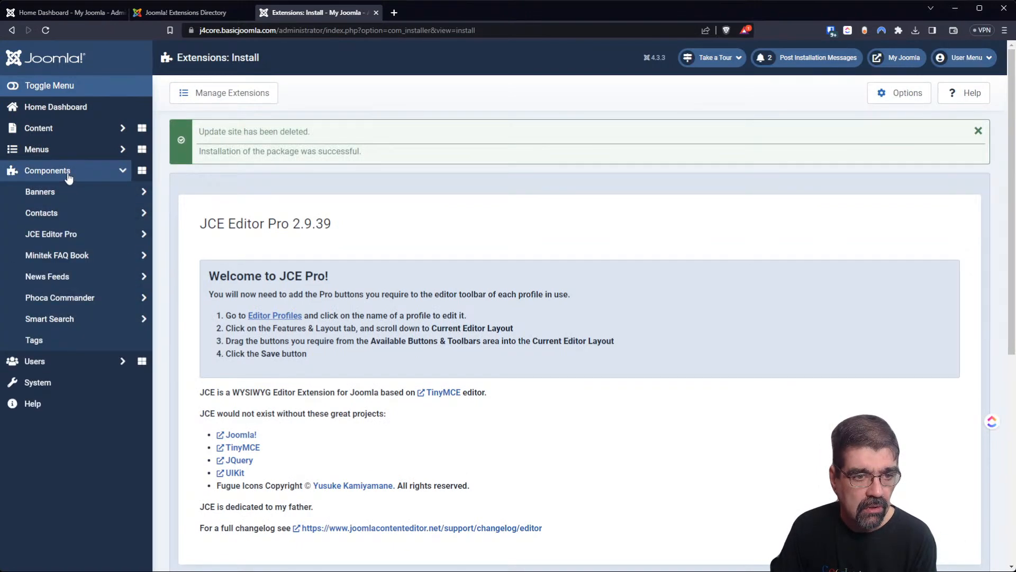
# Open the JCE Editor Pro File Browser and view powered_by.png's details in images.
pyautogui.click(62, 234)
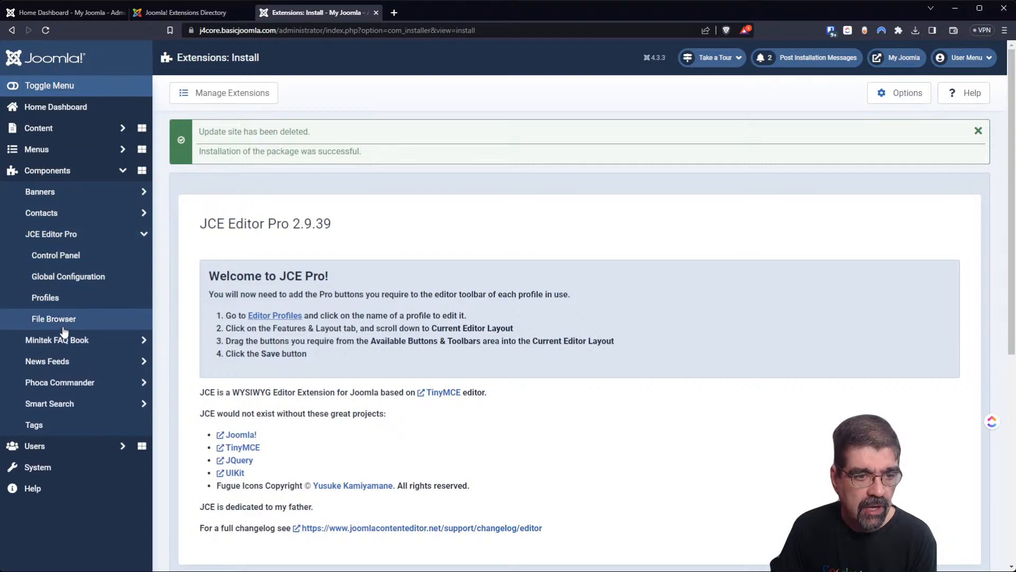
pyautogui.click(62, 328)
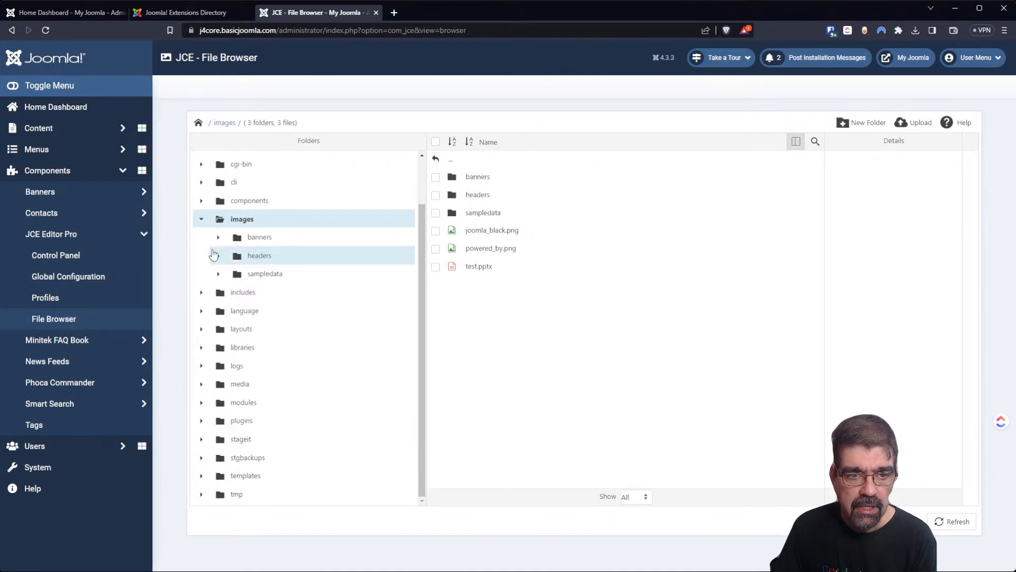
pyautogui.click(492, 248)
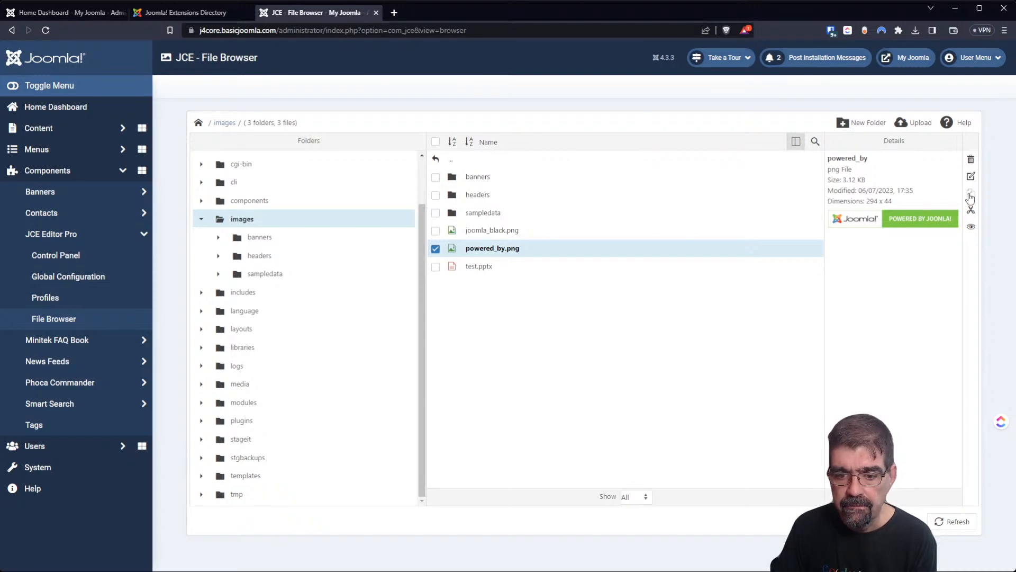
# Reload the File Browser, return to the site root, and view htaccess.txt's details.
pyautogui.click(566, 26)
pyautogui.click(566, 26)
pyautogui.press('Return')
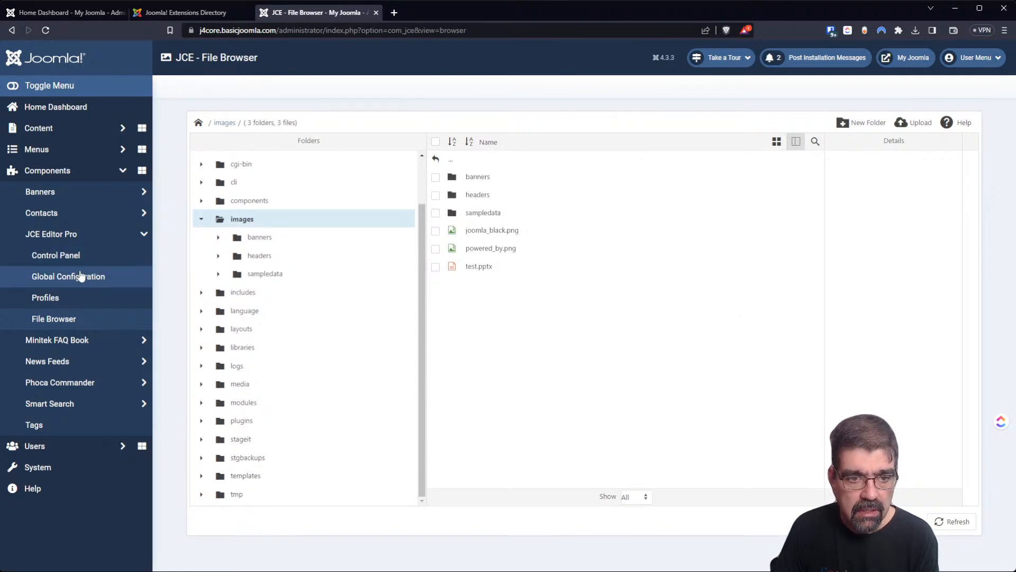
pyautogui.scroll(2, 332, 227)
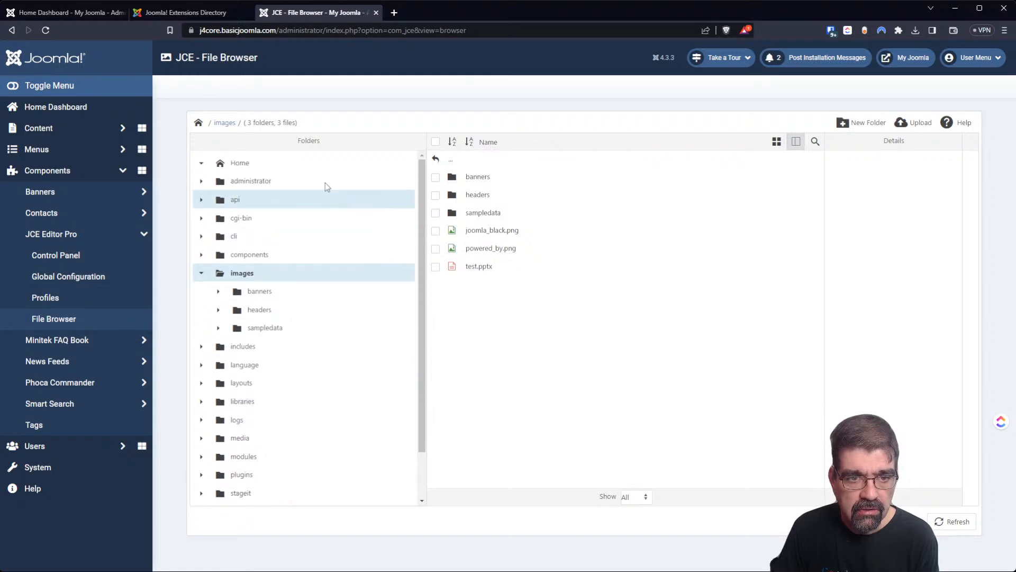
pyautogui.click(264, 167)
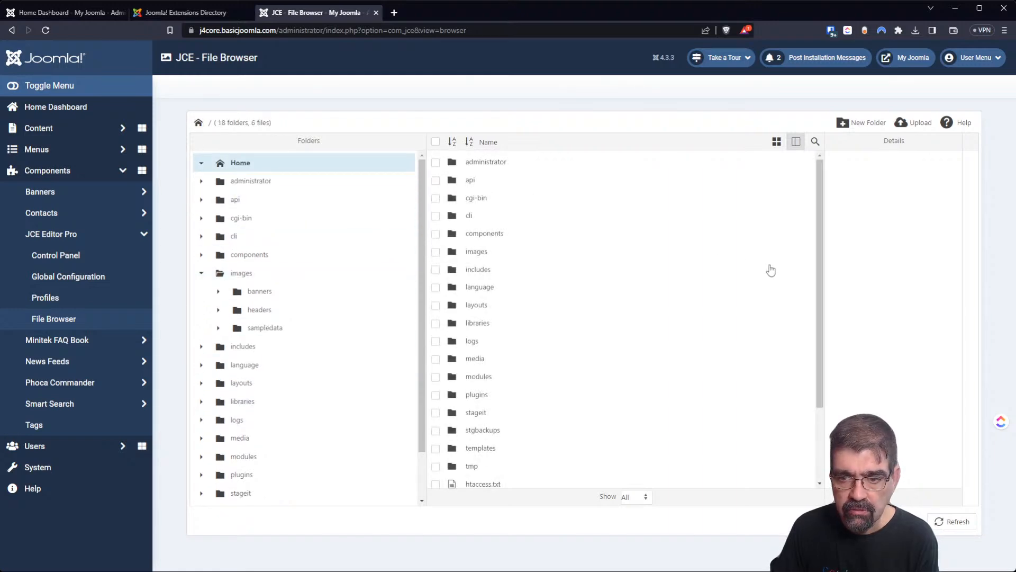
pyautogui.scroll(-2, 812, 277)
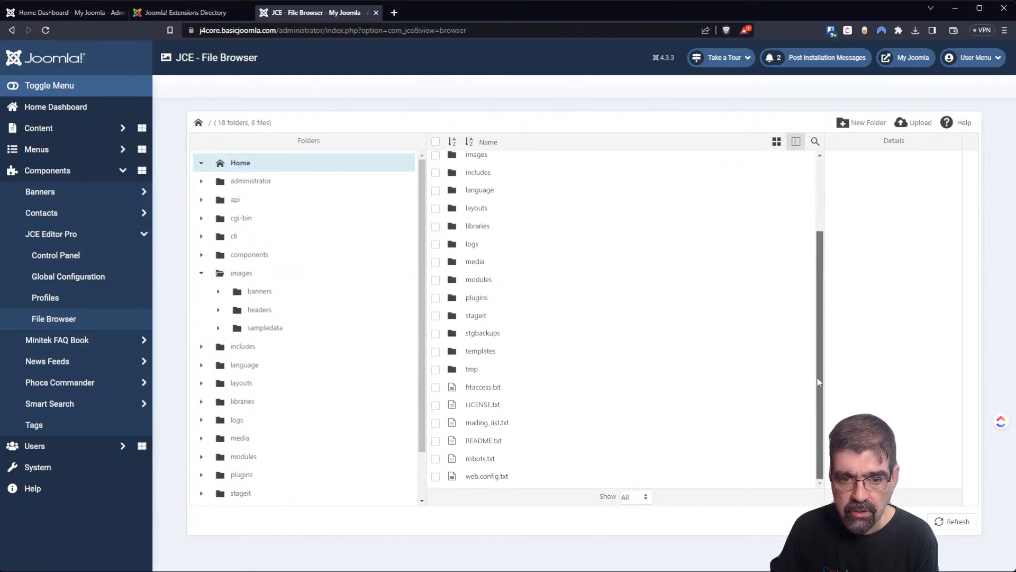
pyautogui.click(459, 392)
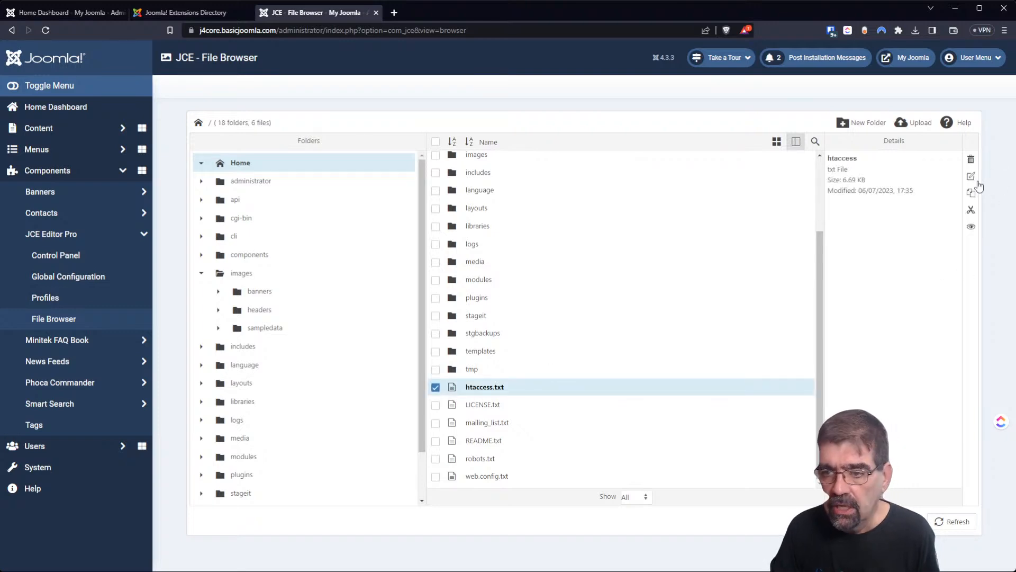
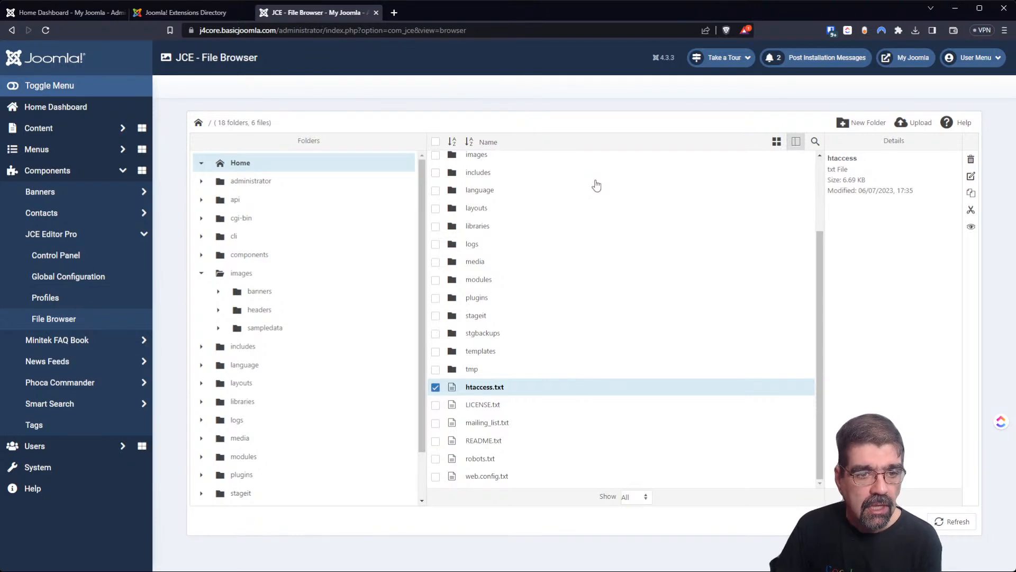
# Open and close JCE's Global Configuration without saving, then go to the editor Profiles list.
pyautogui.click(89, 276)
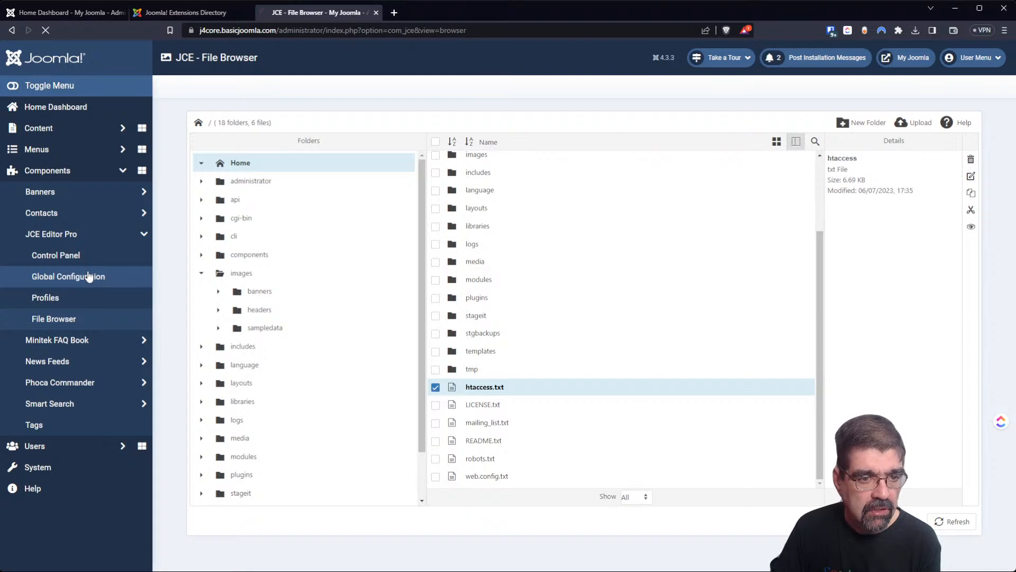
pyautogui.click(203, 104)
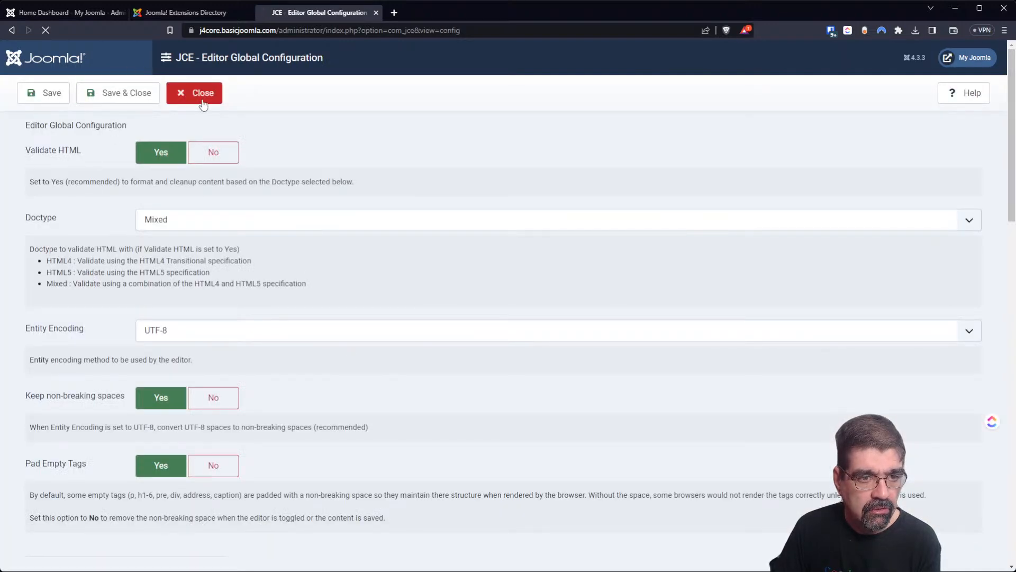
pyautogui.click(60, 301)
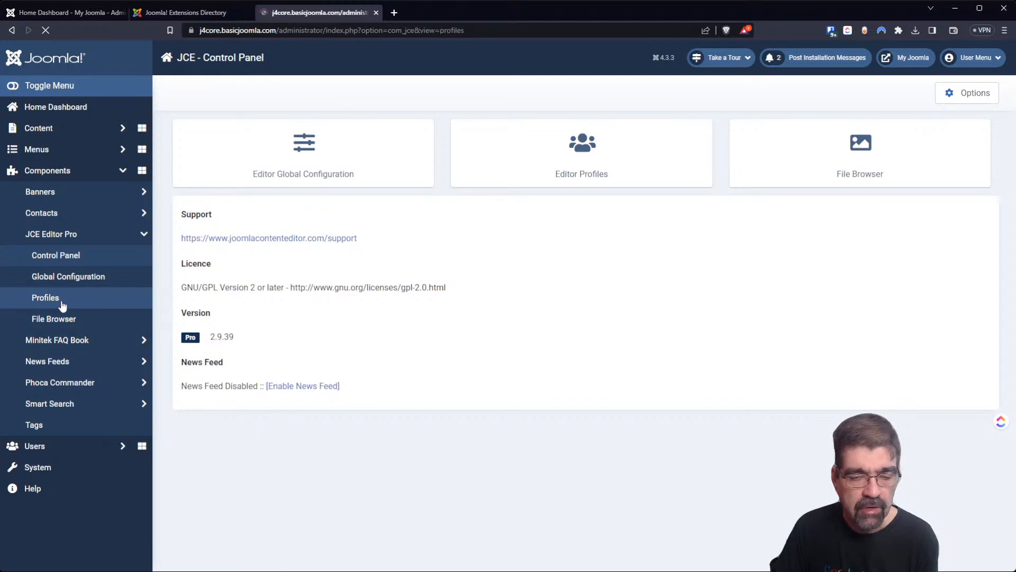
# In the Default profile's Features & Layout, add an Available Button to toolbar row four and save.
pyautogui.click(289, 192)
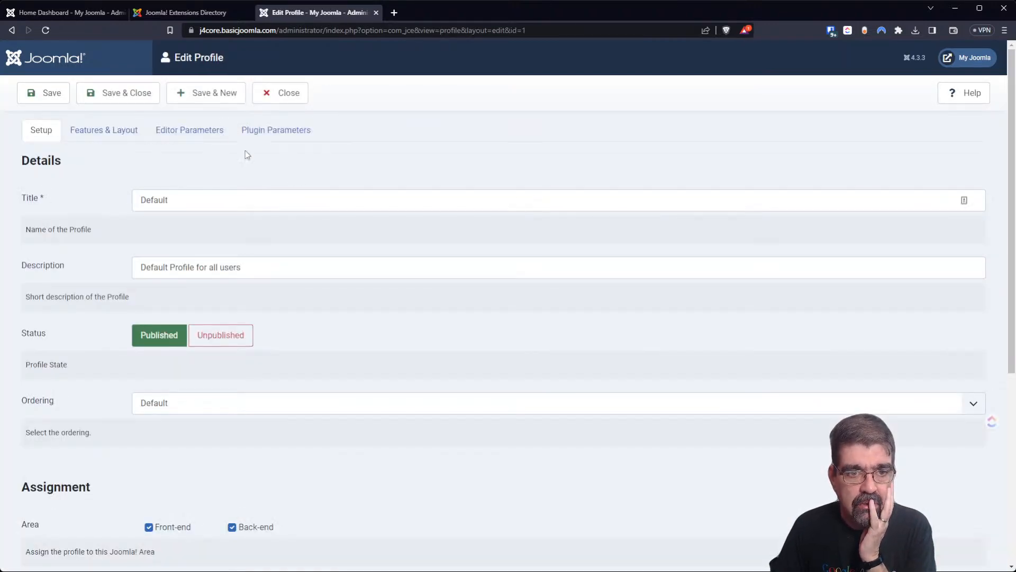
pyautogui.click(210, 131)
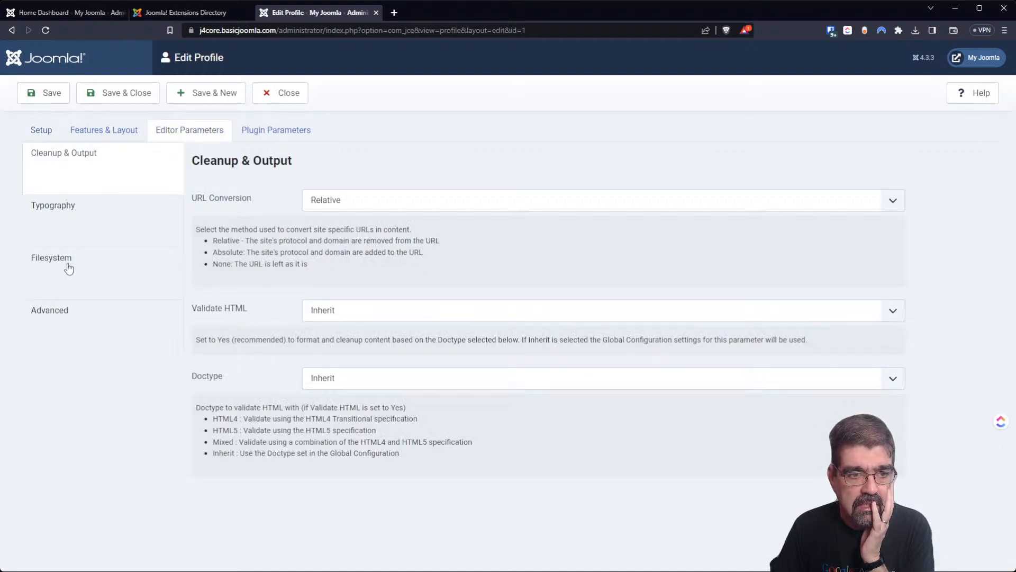
pyautogui.click(88, 128)
pyautogui.scroll(-3, 323, 270)
pyautogui.scroll(-15, 327, 280)
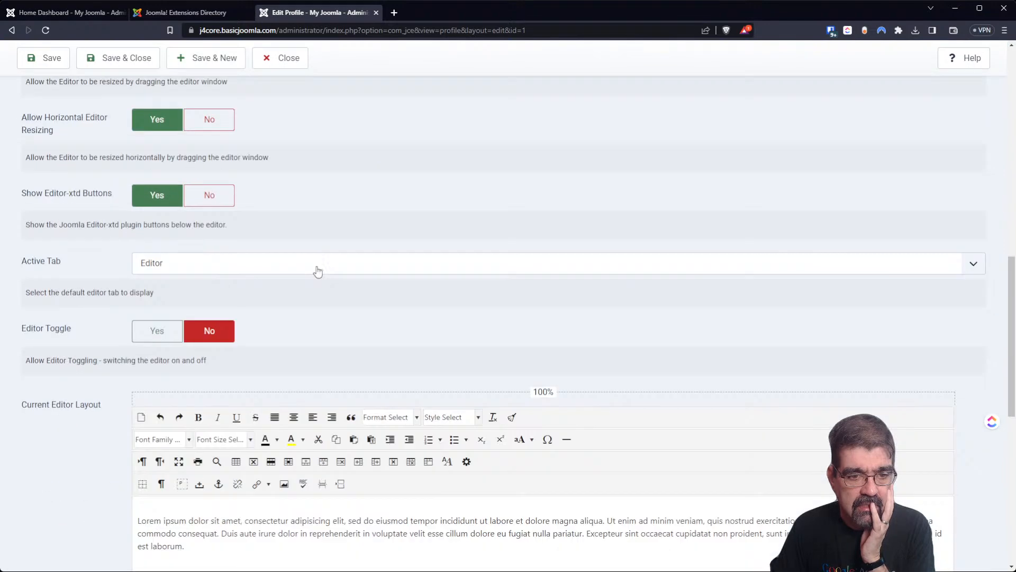
pyautogui.scroll(3, 310, 267)
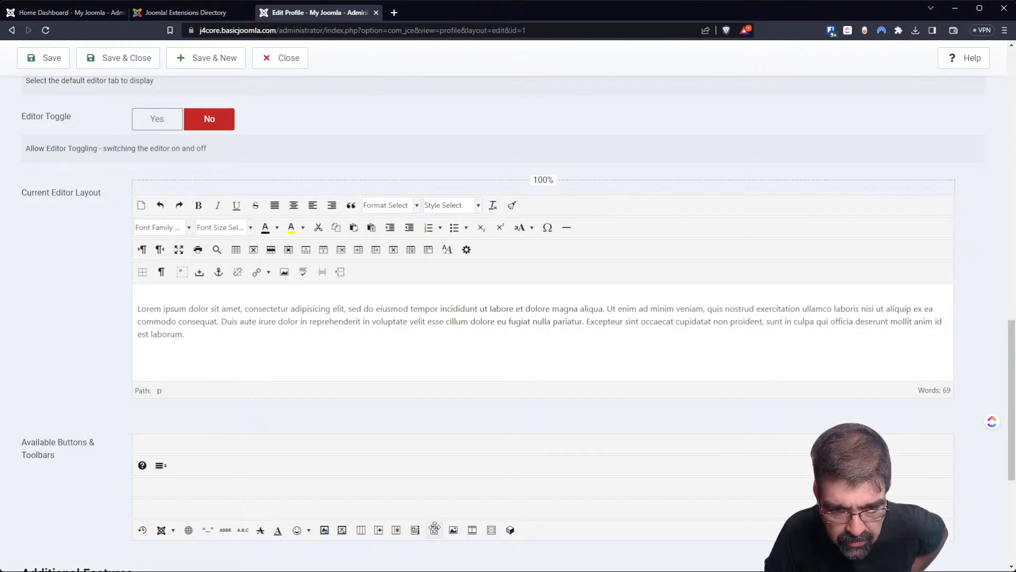
pyautogui.moveTo(435, 527); pyautogui.dragTo(403, 282)
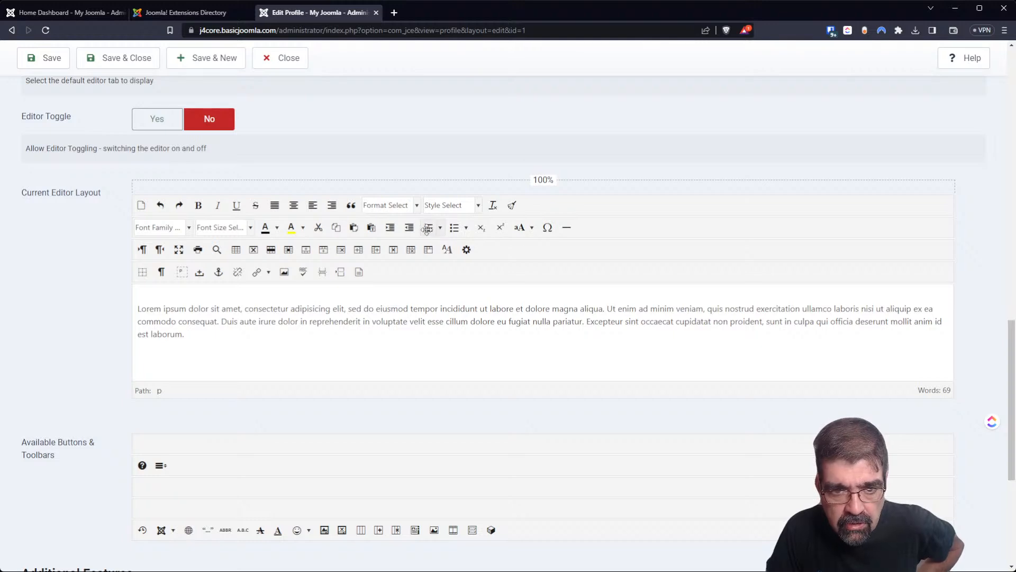
pyautogui.click(129, 68)
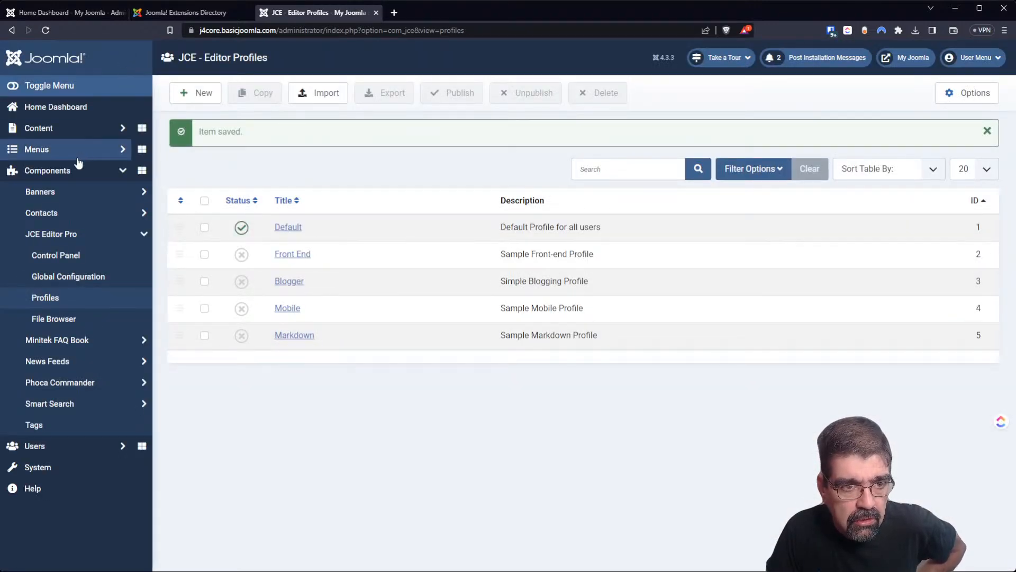
# Start a new article, then discard it and return to the Articles list.
pyautogui.click(118, 129)
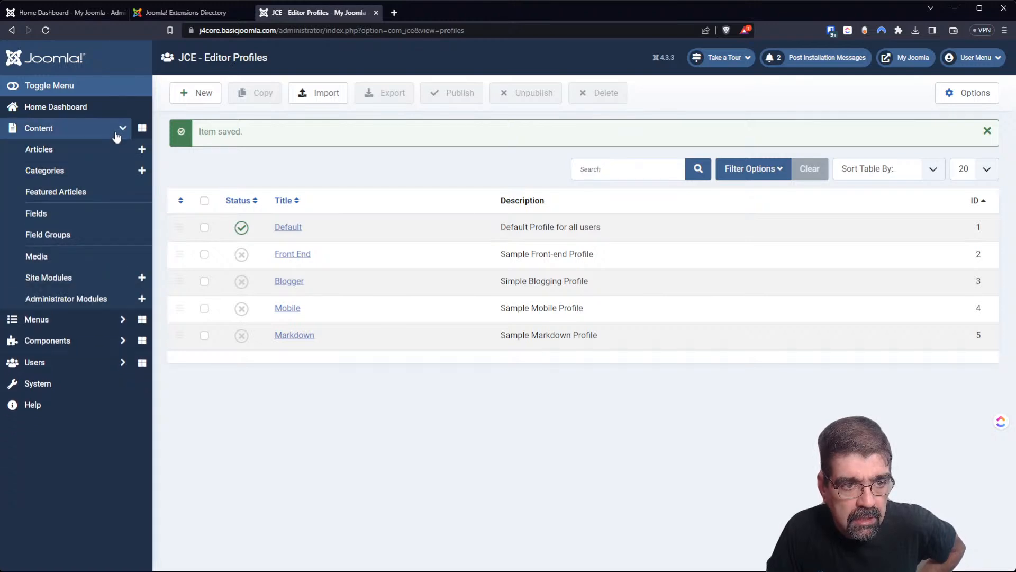
pyautogui.click(136, 153)
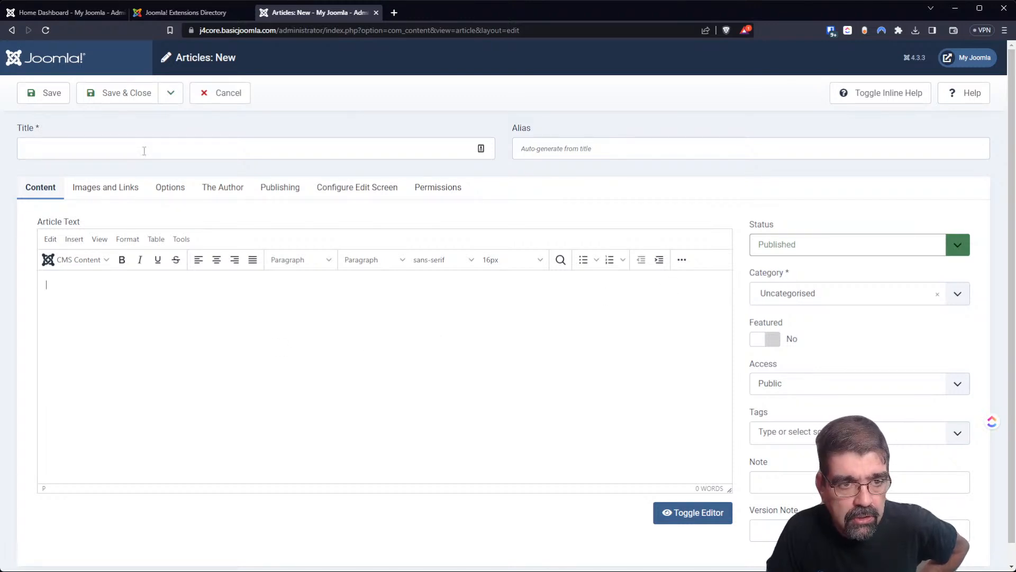
pyautogui.click(239, 100)
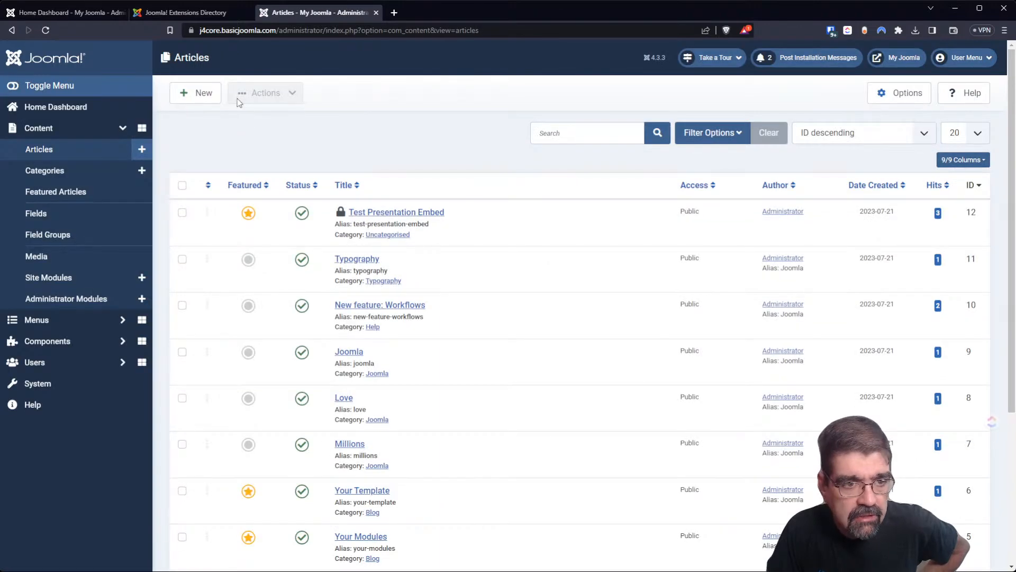
# Set the site's Default Editor to Editor - JCE, save, and start a new article.
pyautogui.click(76, 385)
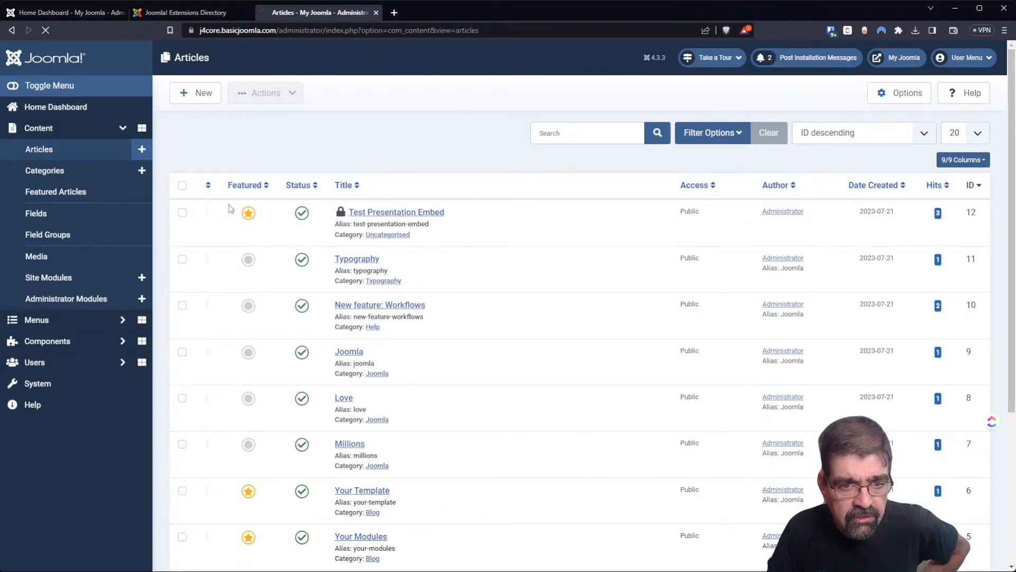
pyautogui.click(217, 132)
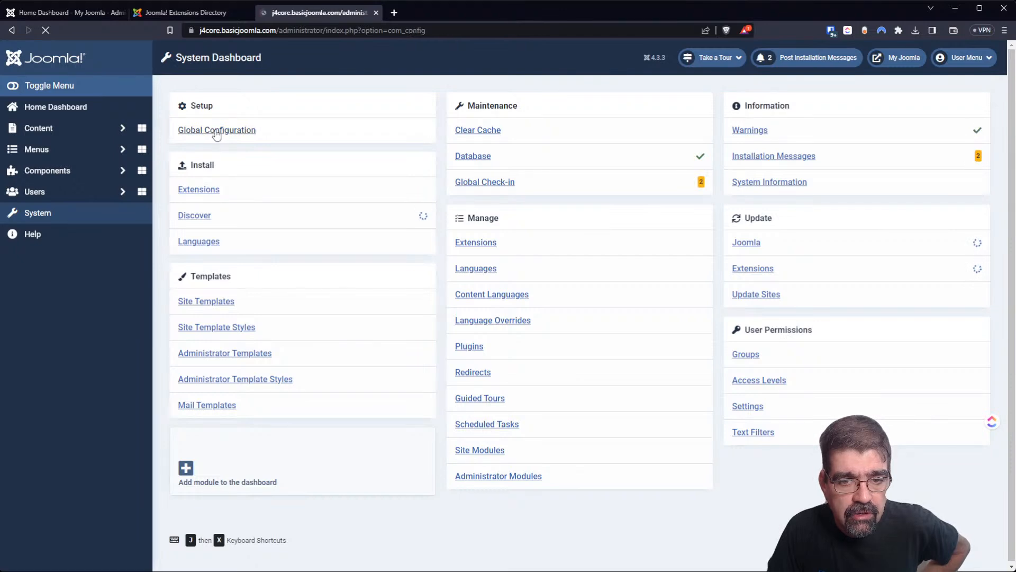
pyautogui.click(589, 321)
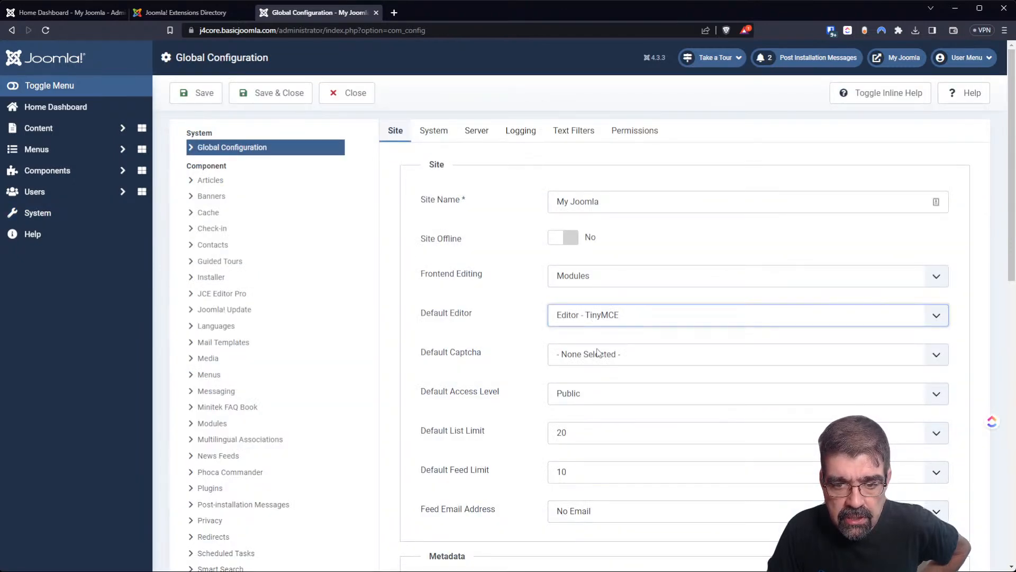
pyautogui.click(601, 339)
pyautogui.click(277, 93)
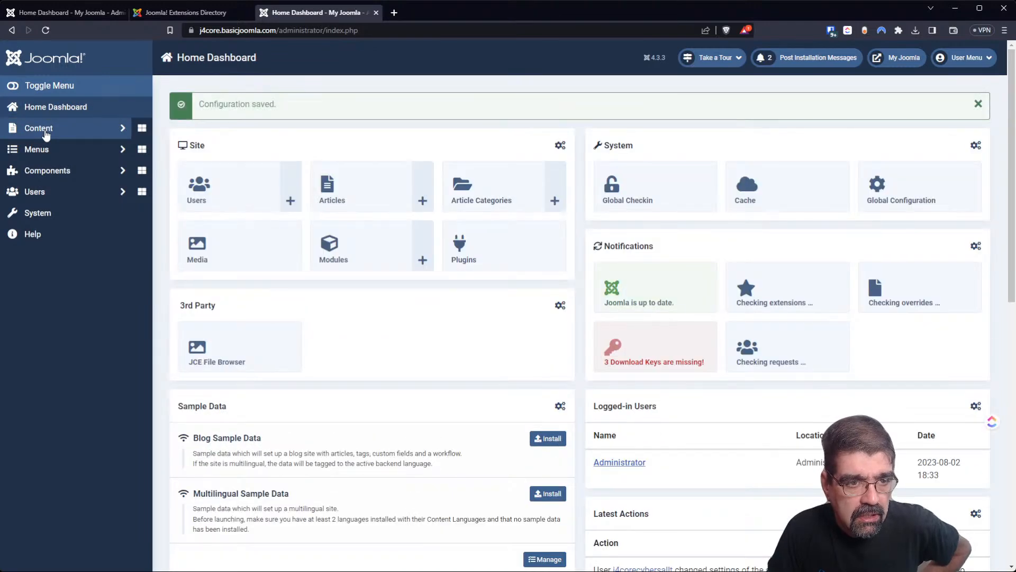
pyautogui.click(44, 131)
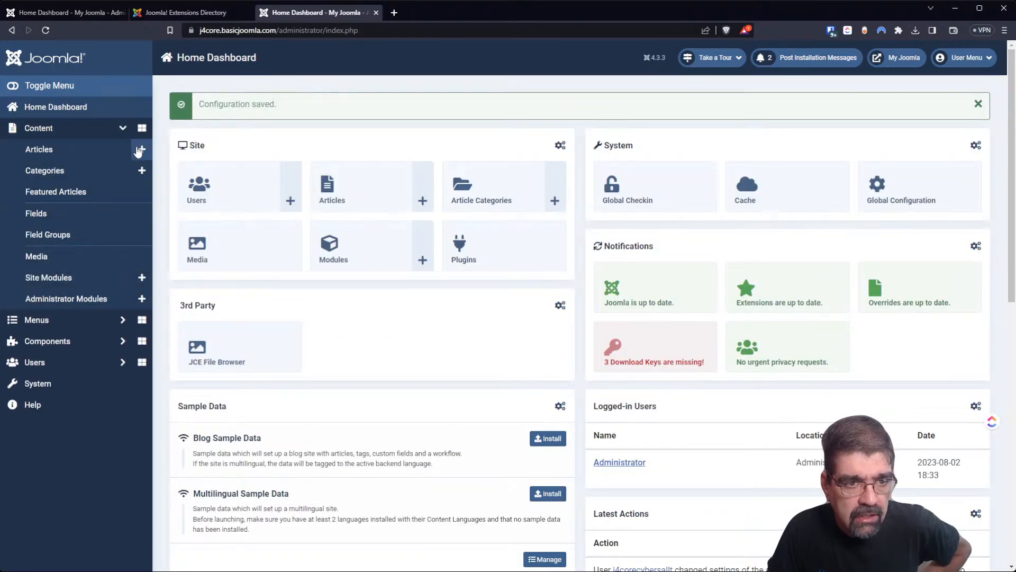
pyautogui.click(140, 150)
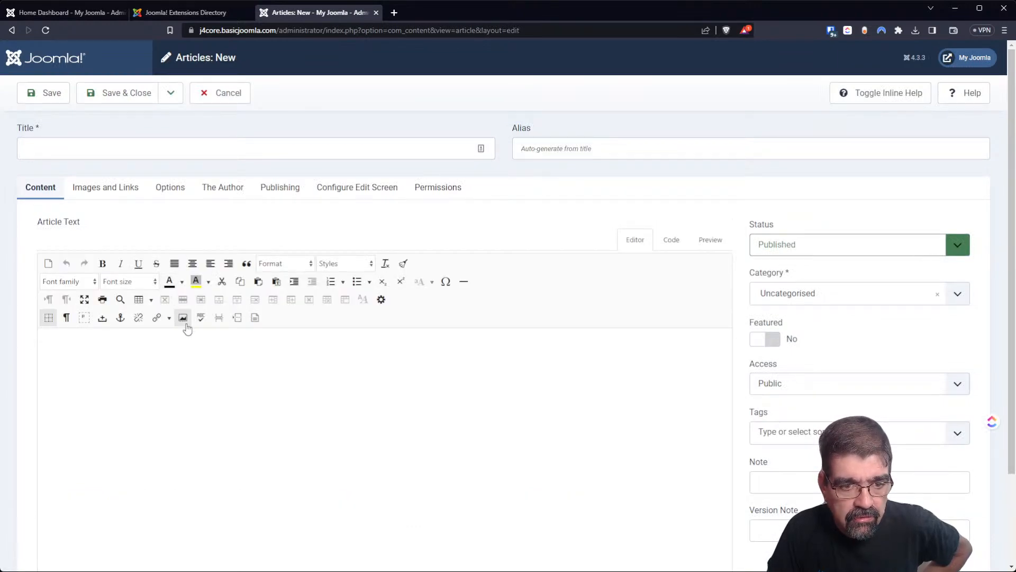
# Browse the root in JCE's File Manager, select htaccess.txt, then close it and cancel the article.
pyautogui.click(255, 320)
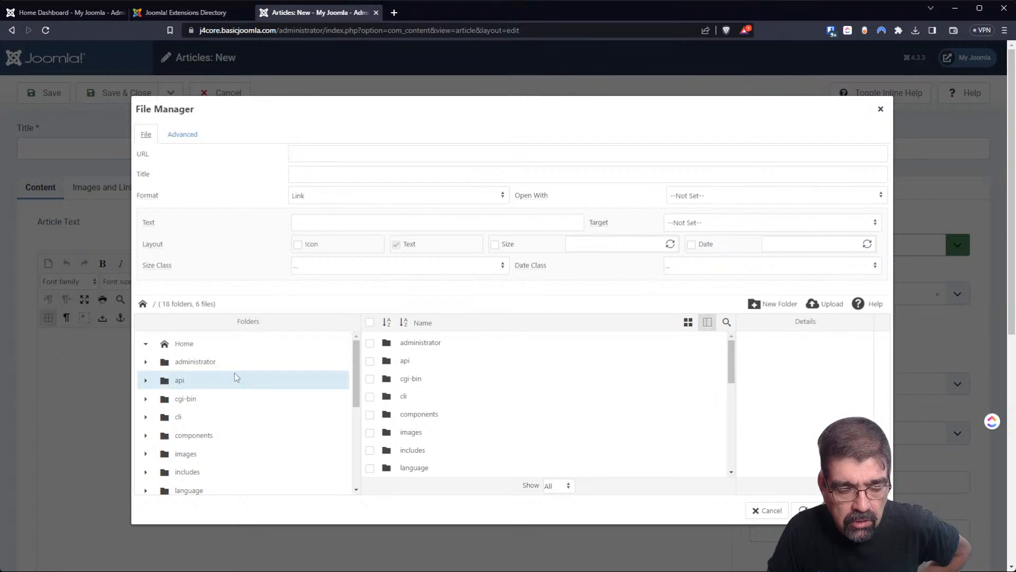
pyautogui.scroll(-3, 253, 377)
pyautogui.scroll(-3, 252, 377)
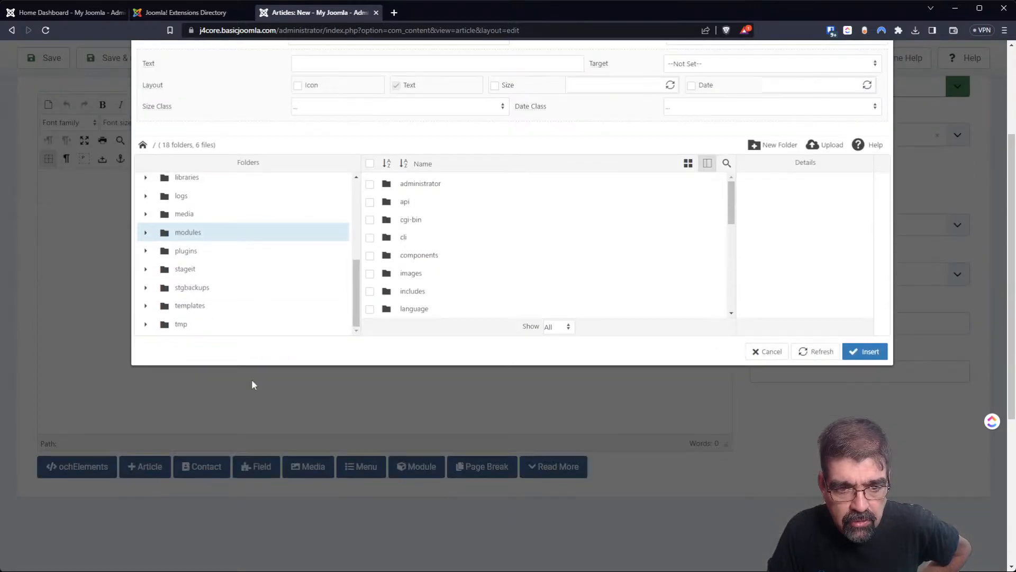
pyautogui.scroll(4, 233, 295)
pyautogui.scroll(1, 231, 295)
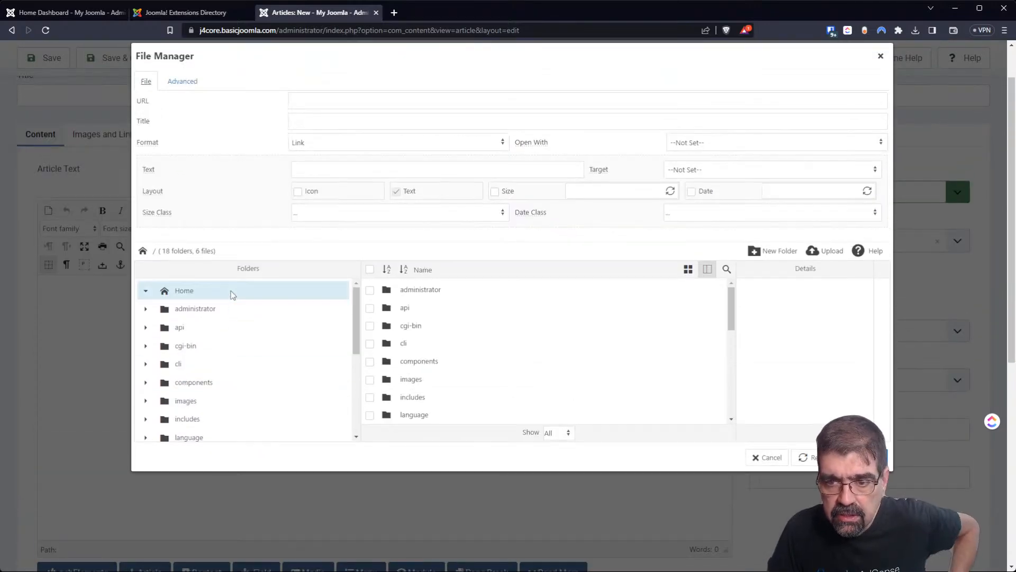
pyautogui.scroll(1, 346, 329)
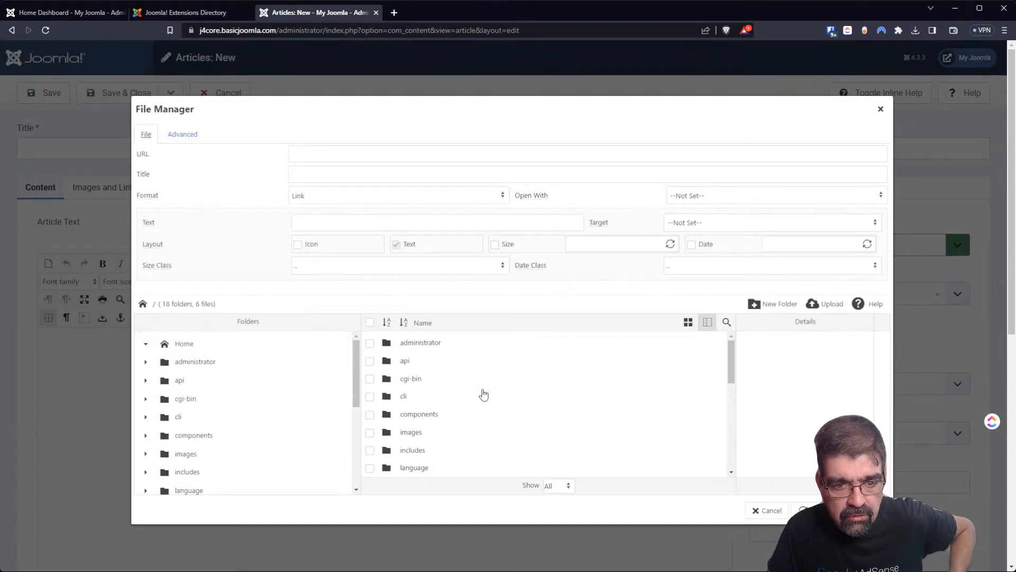
pyautogui.scroll(-6, 541, 405)
pyautogui.scroll(1, 542, 403)
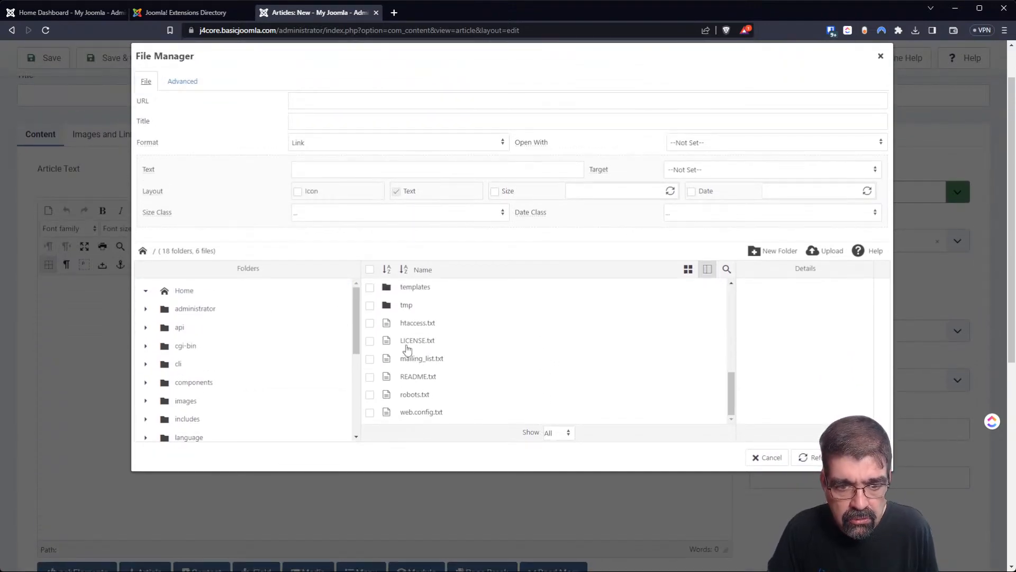
pyautogui.click(408, 324)
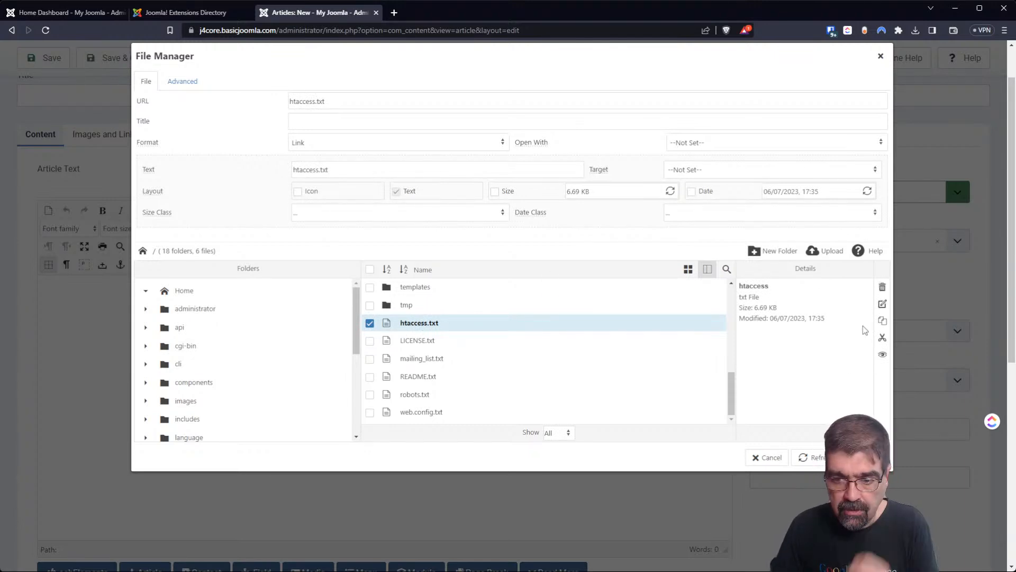
pyautogui.click(768, 457)
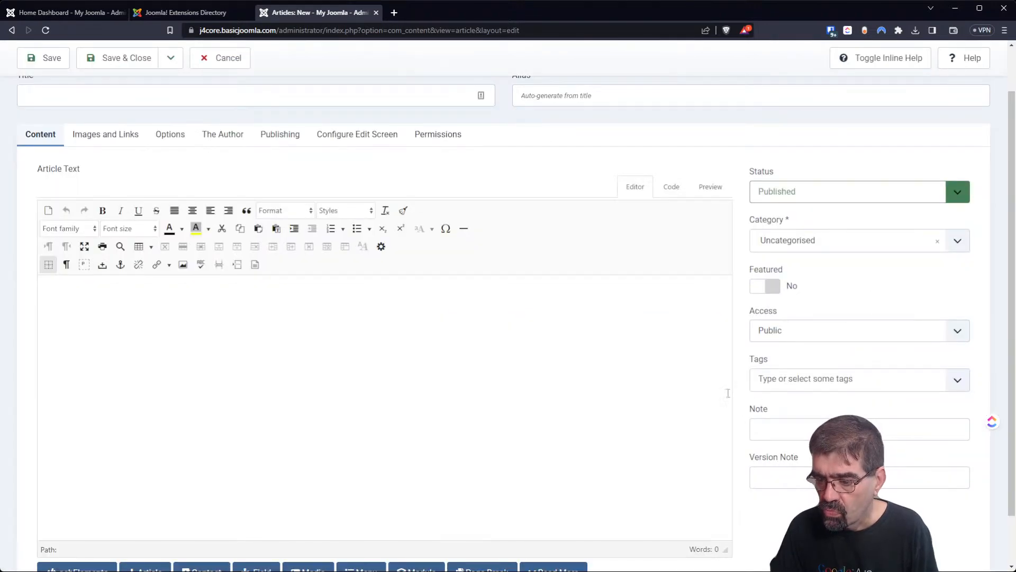
pyautogui.click(237, 59)
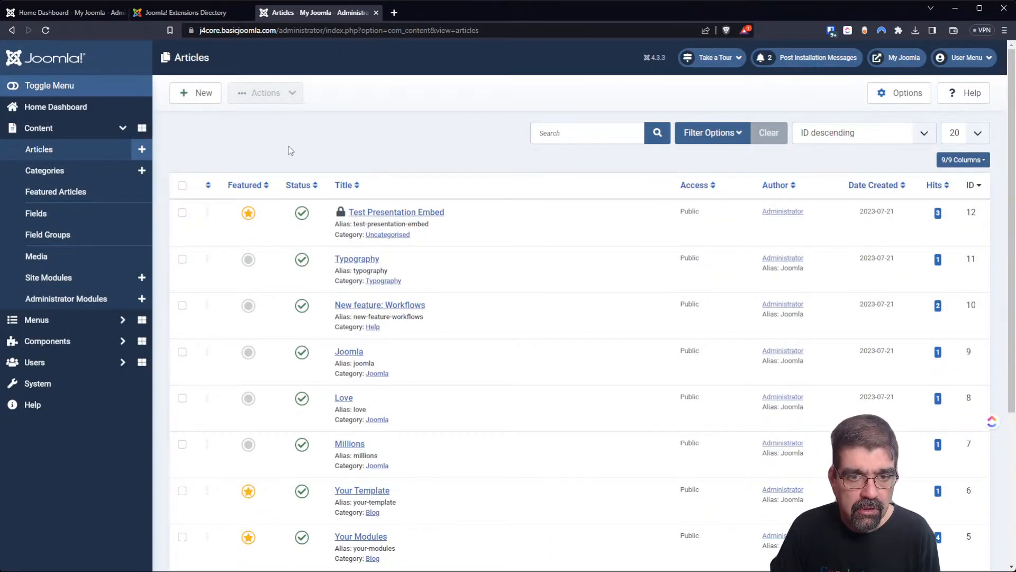
# Check in the locked Test Presentation Embed article and go to the extension installer.
pyautogui.click(340, 212)
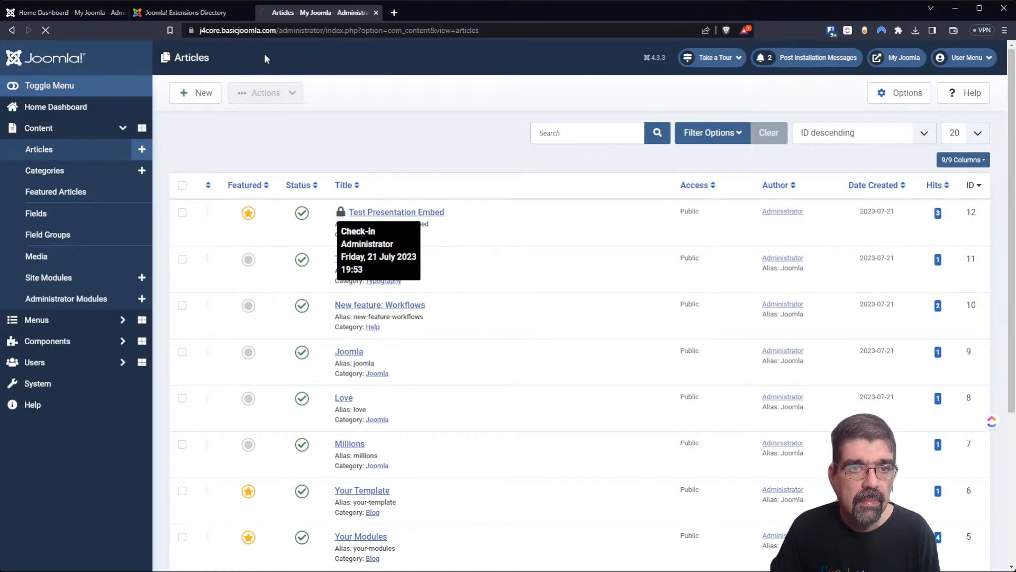
pyautogui.click(183, 12)
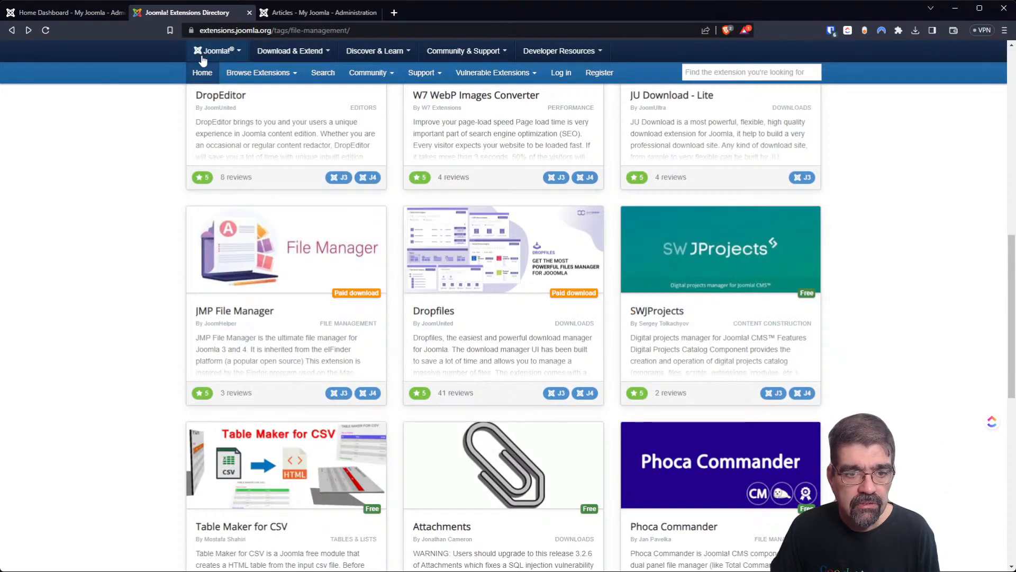
pyautogui.click(72, 13)
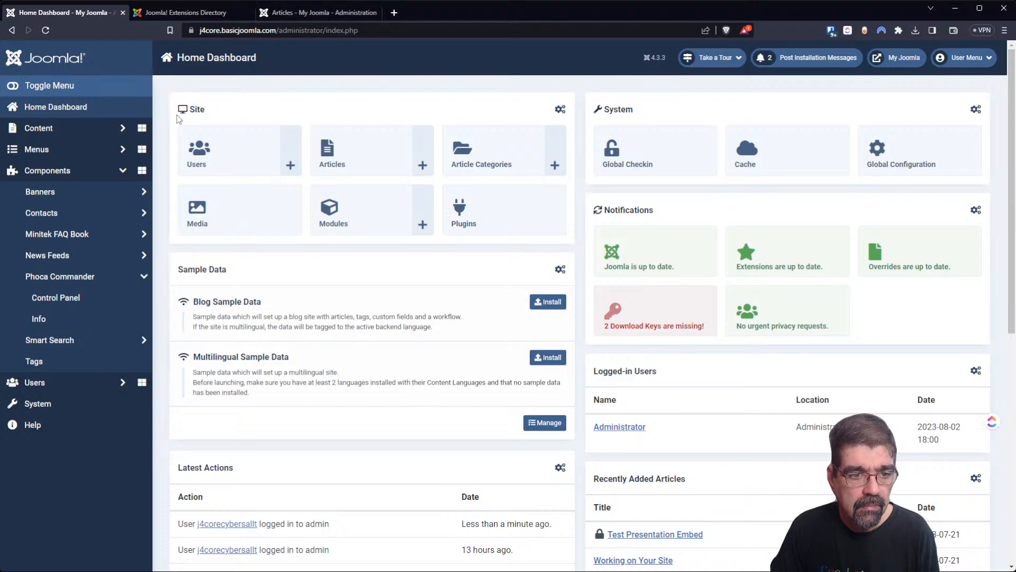
pyautogui.click(59, 407)
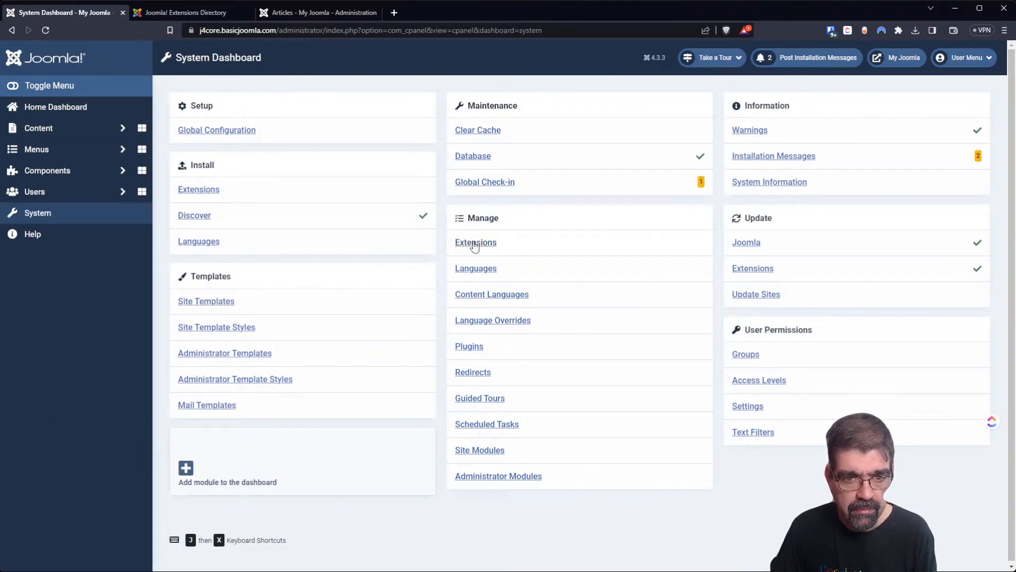
pyautogui.click(211, 193)
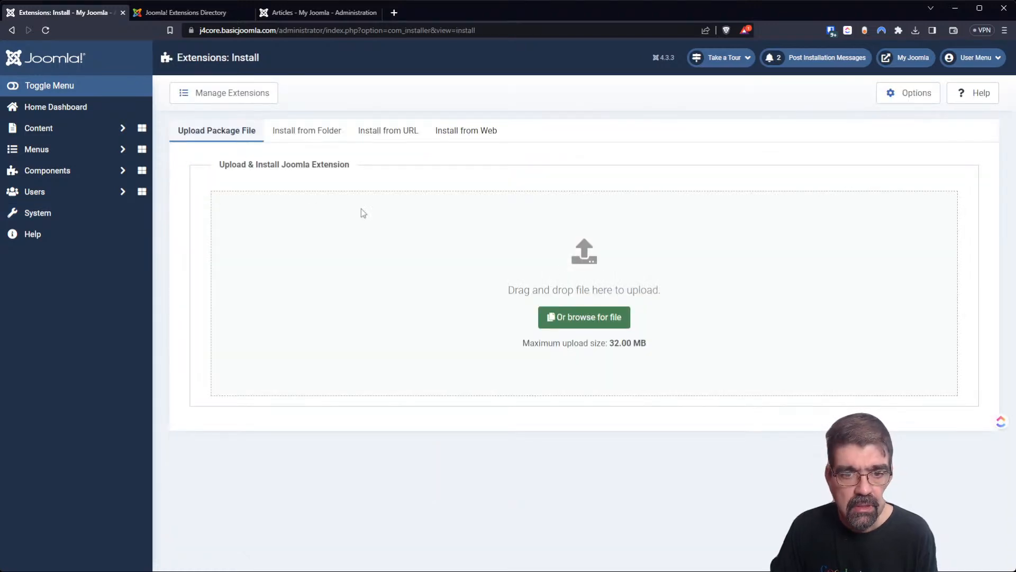
# Search Install from Web for 'quantum' and install the Quantum Manager package.
pyautogui.click(439, 132)
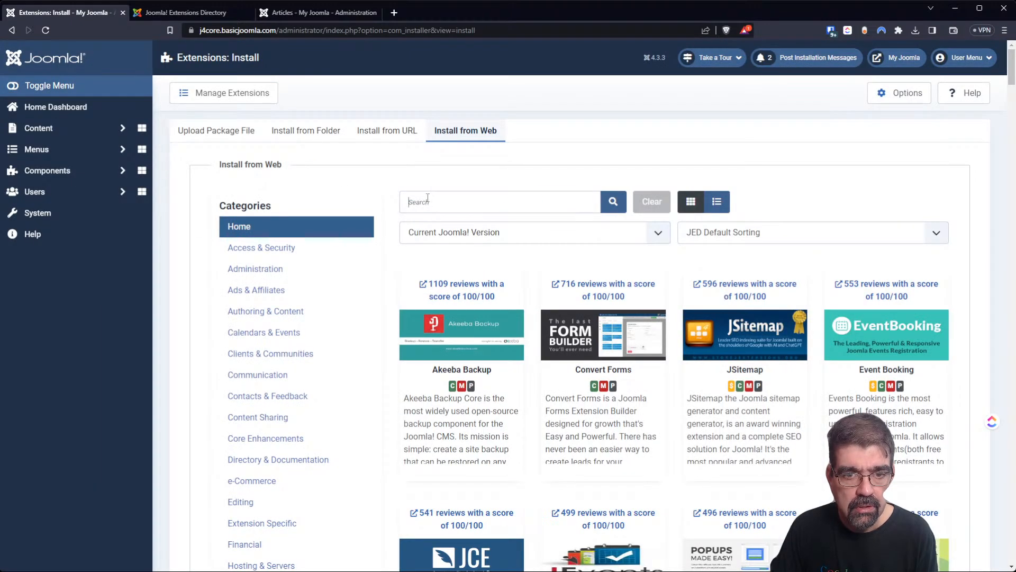
pyautogui.click(428, 197)
pyautogui.write('quant')
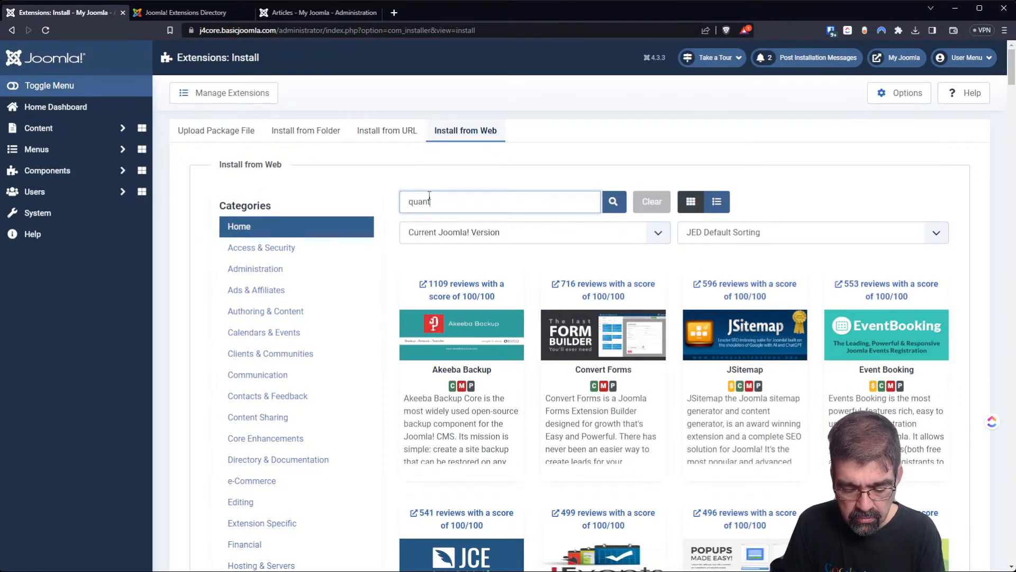
pyautogui.write('um')
pyautogui.press('Return')
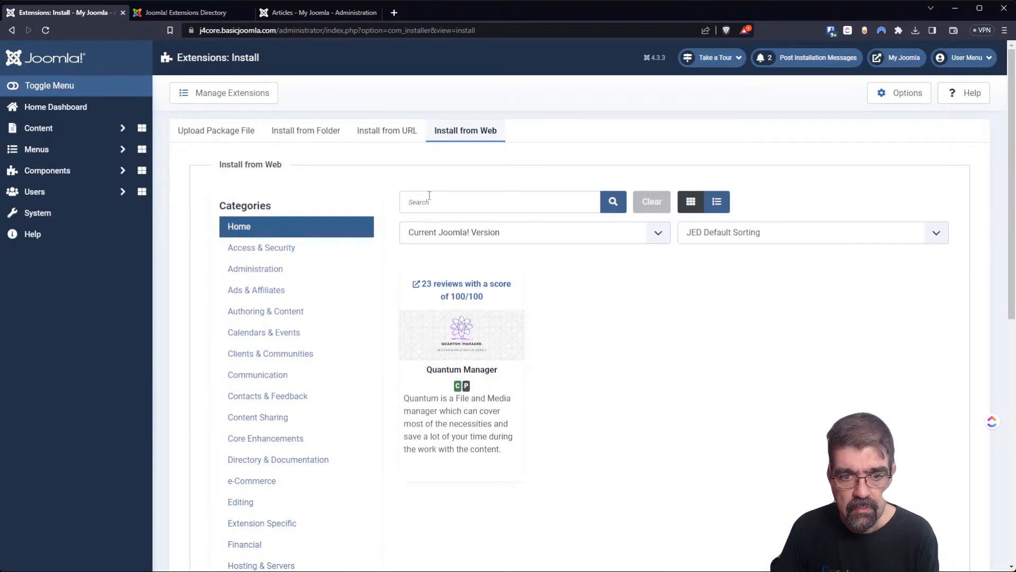
pyautogui.click(462, 417)
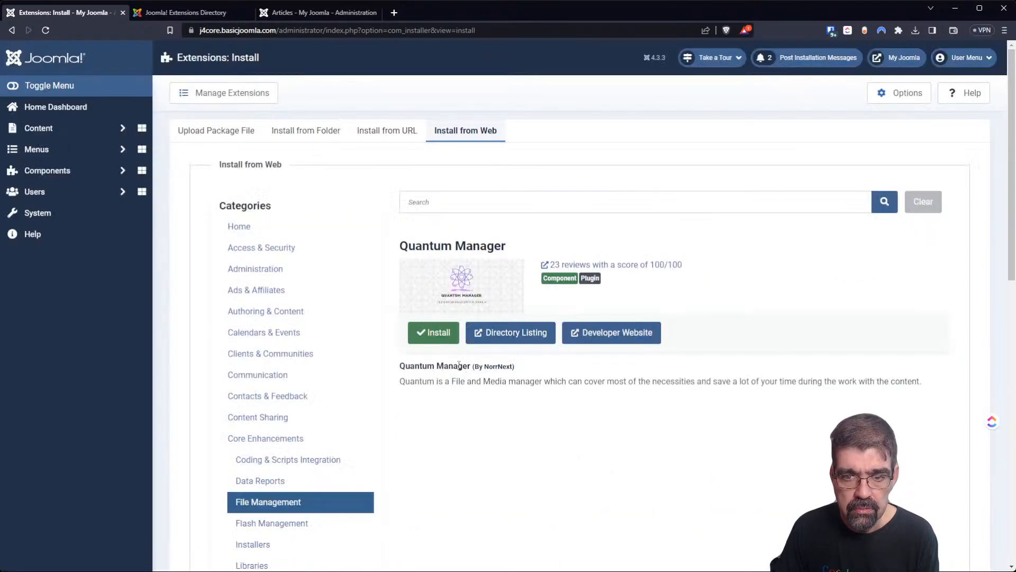
pyautogui.click(433, 334)
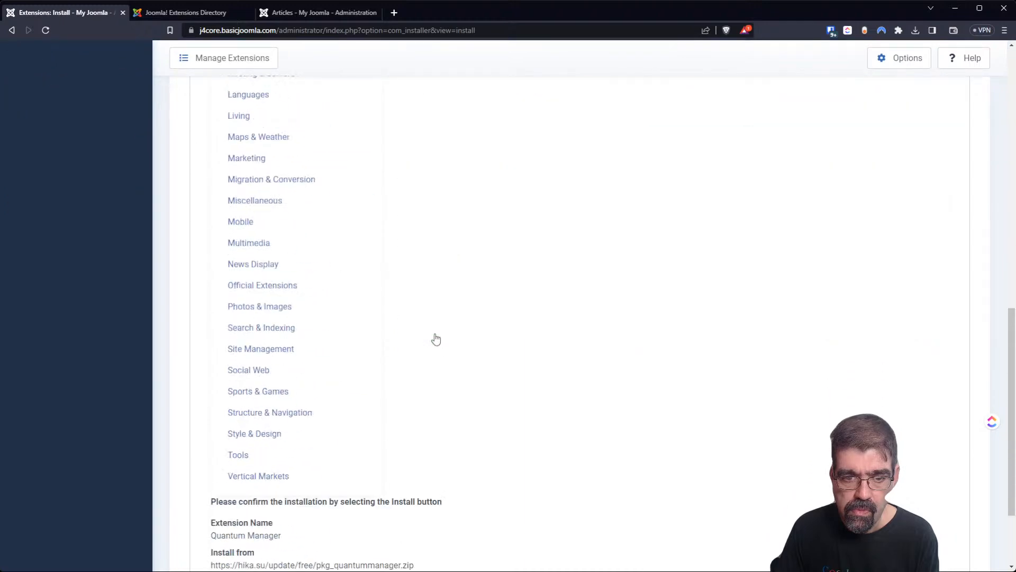
pyautogui.click(243, 484)
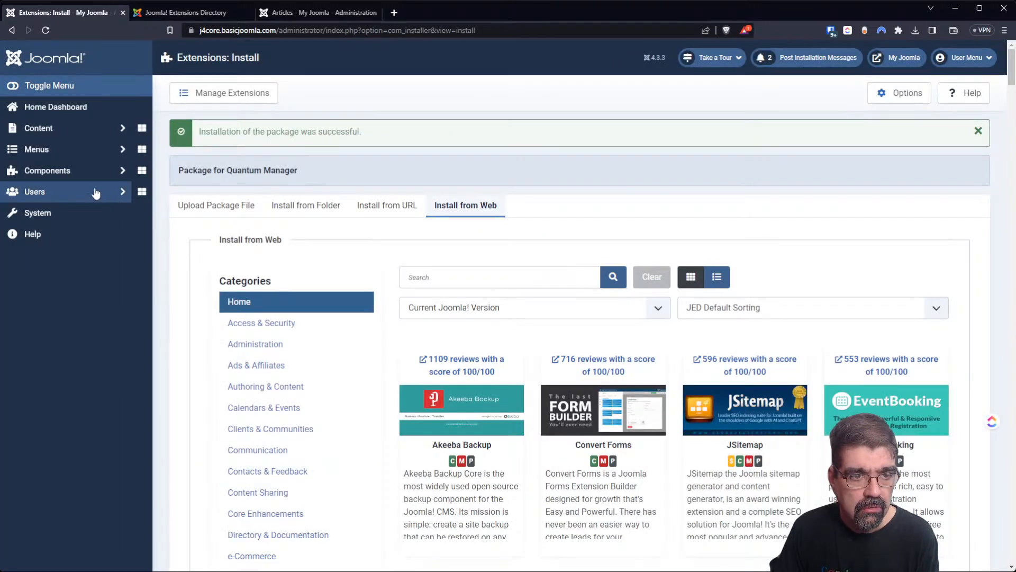
pyautogui.click(72, 174)
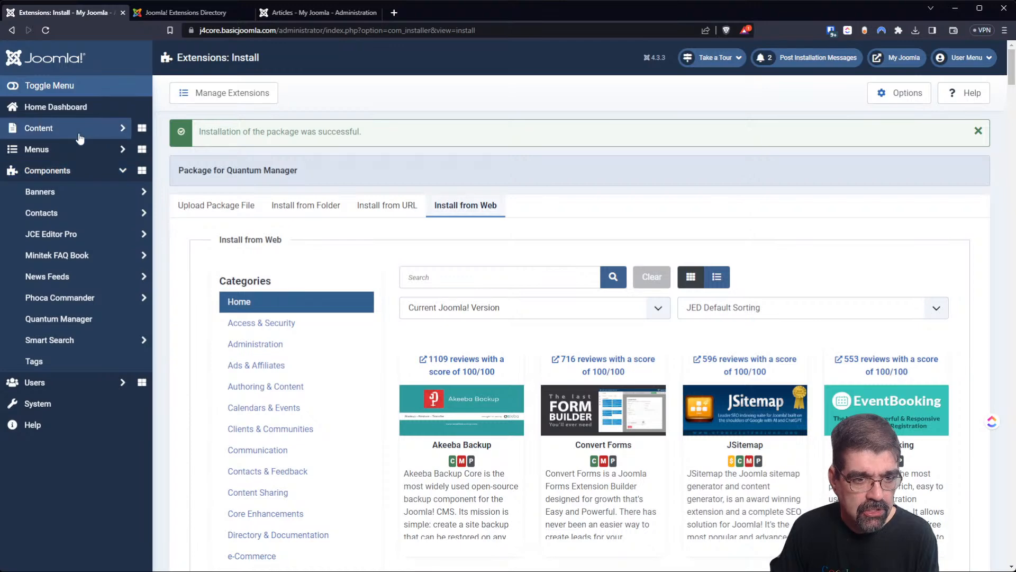
# Open Quantum Manager, try grid layouts of 2 to 5 columns, then switch to list view.
pyautogui.click(49, 320)
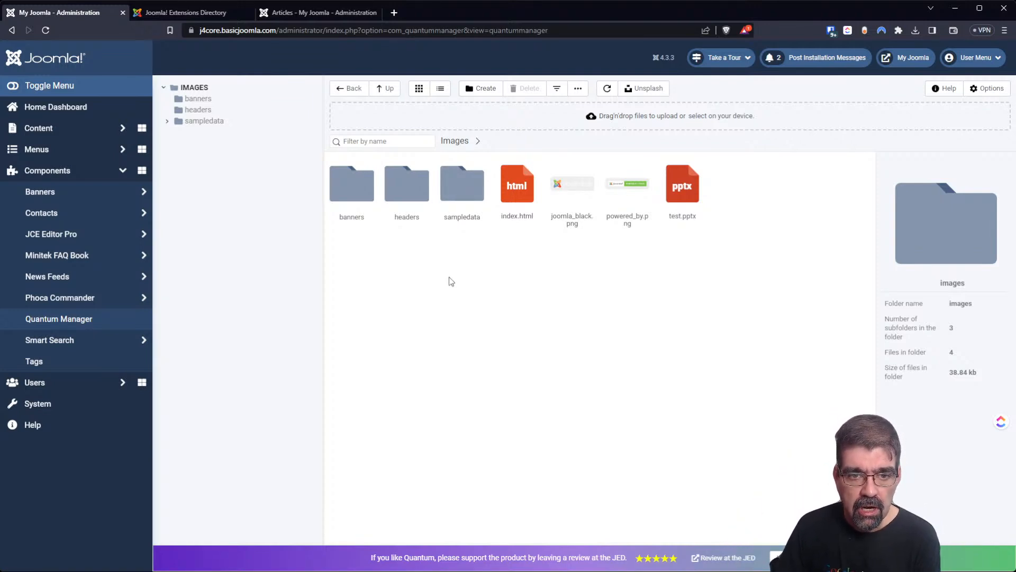
pyautogui.moveTo(420, 92)
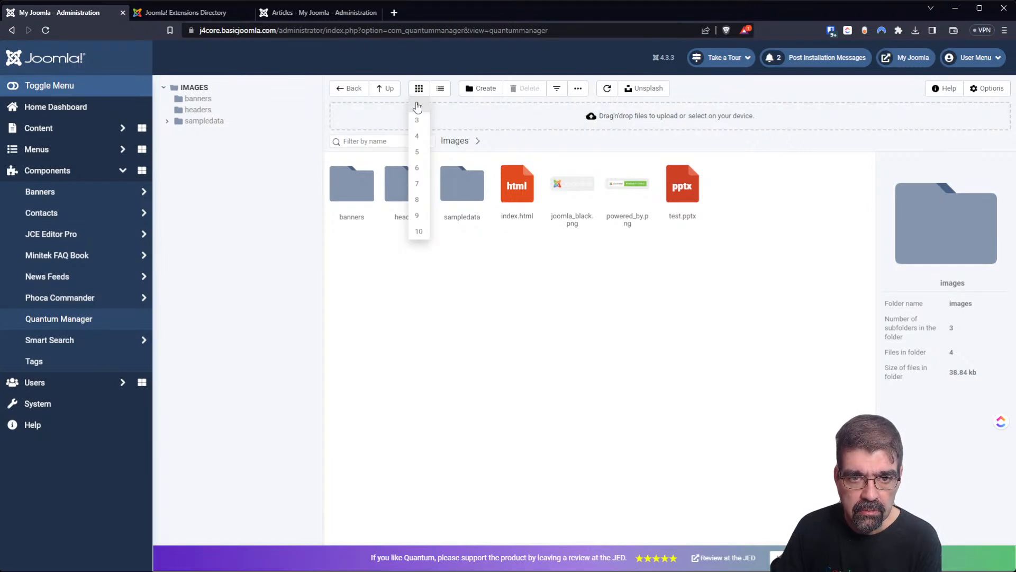
pyautogui.click(417, 108)
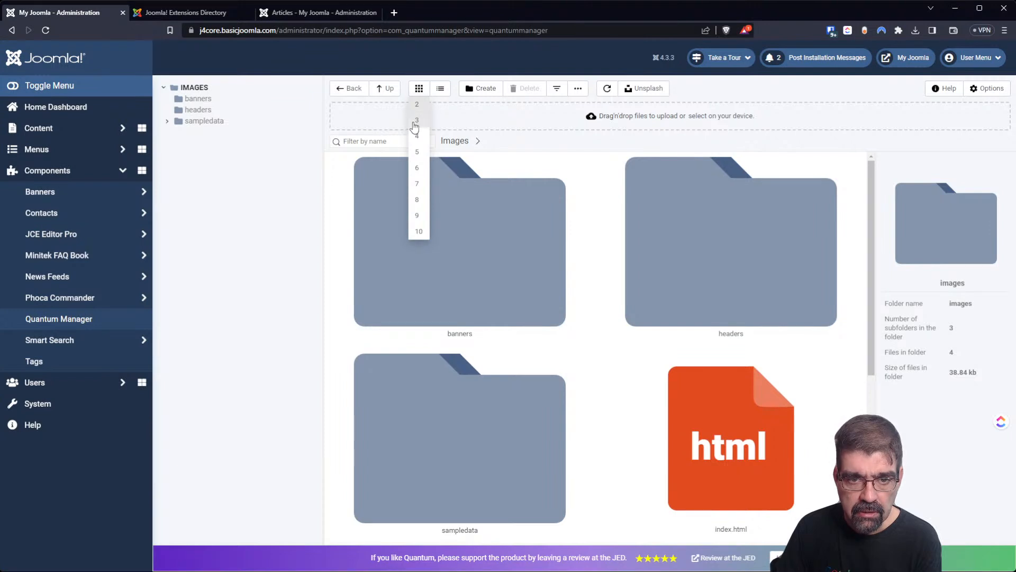
pyautogui.click(417, 120)
pyautogui.click(417, 136)
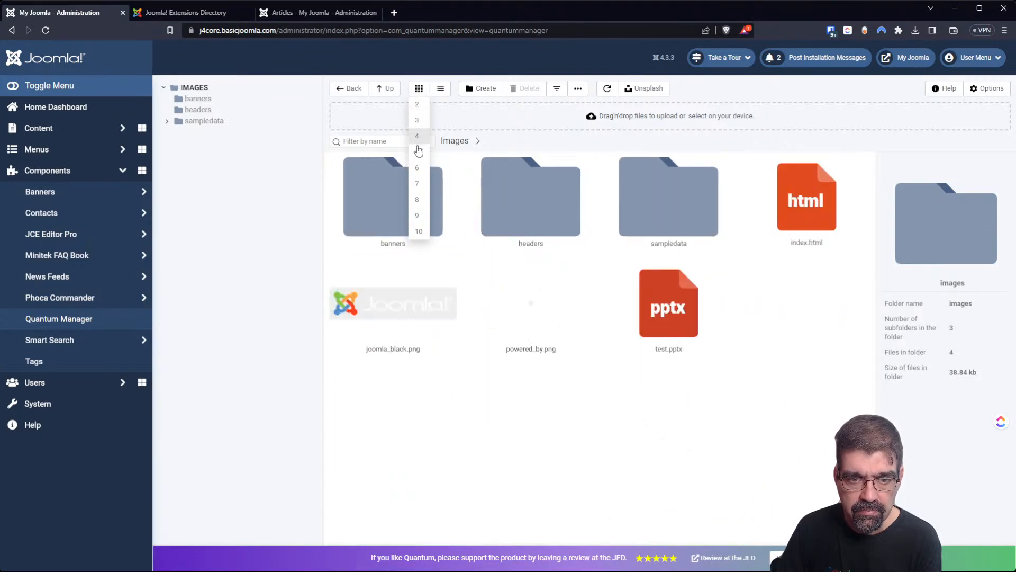
pyautogui.click(417, 152)
pyautogui.click(440, 89)
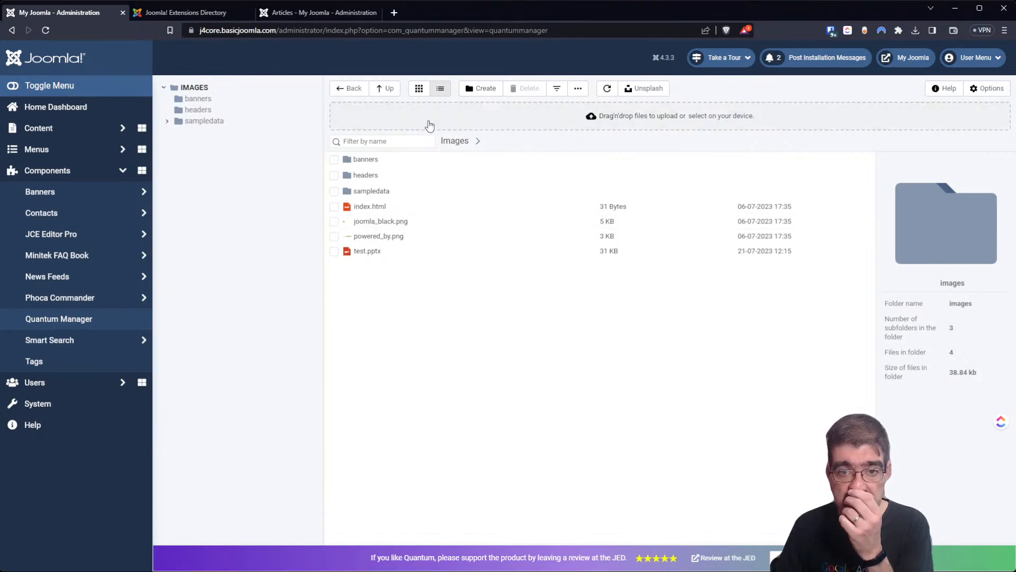
# Cancel a Create folder dialog and select index.html to view its details.
pyautogui.click(487, 89)
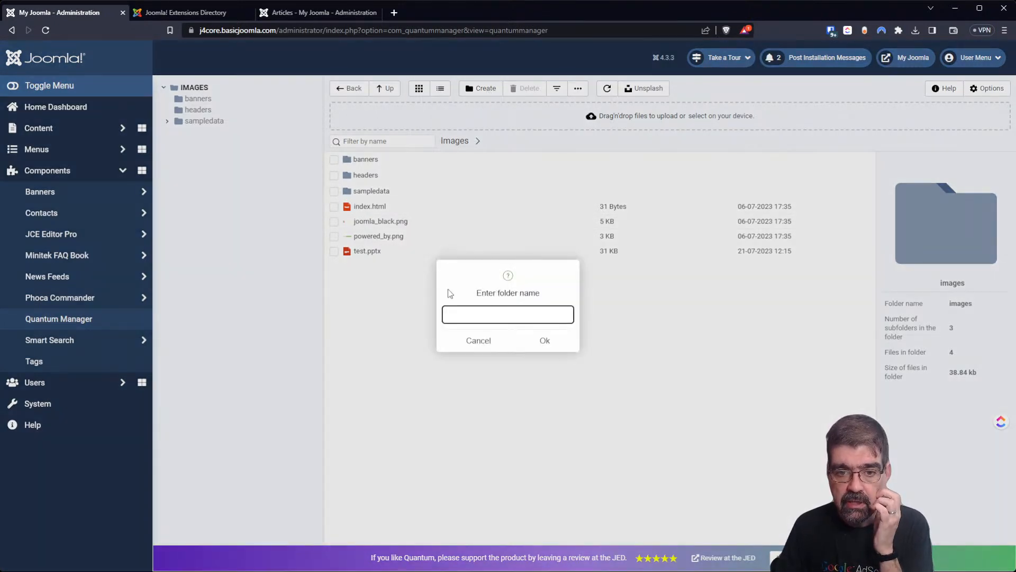
pyautogui.click(472, 341)
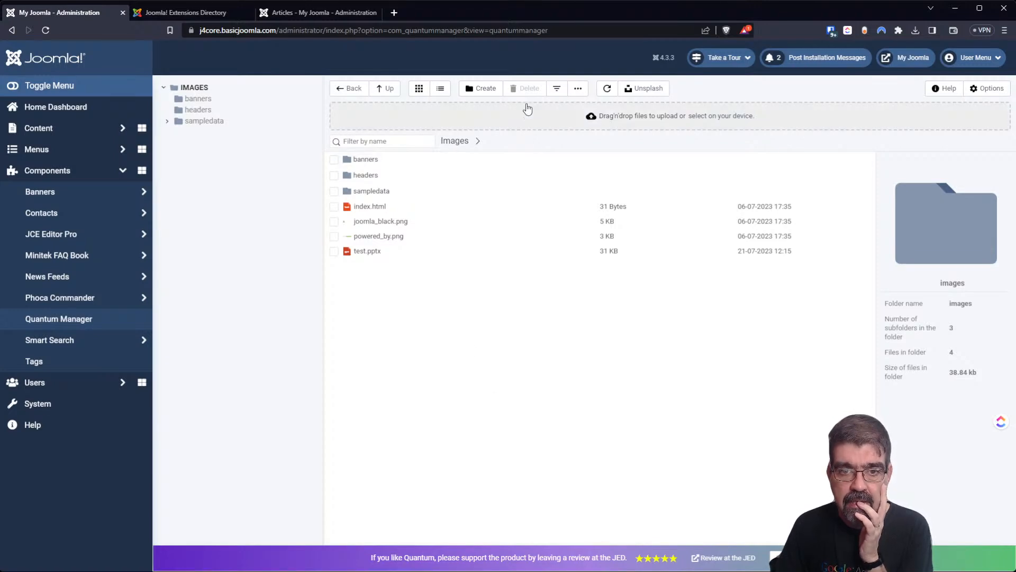
pyautogui.click(361, 207)
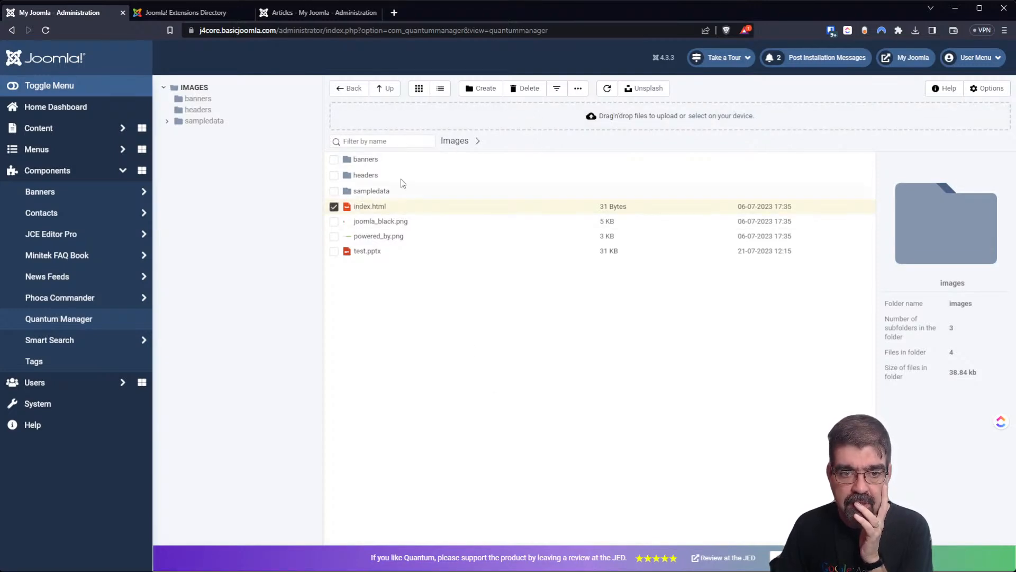
pyautogui.click(557, 89)
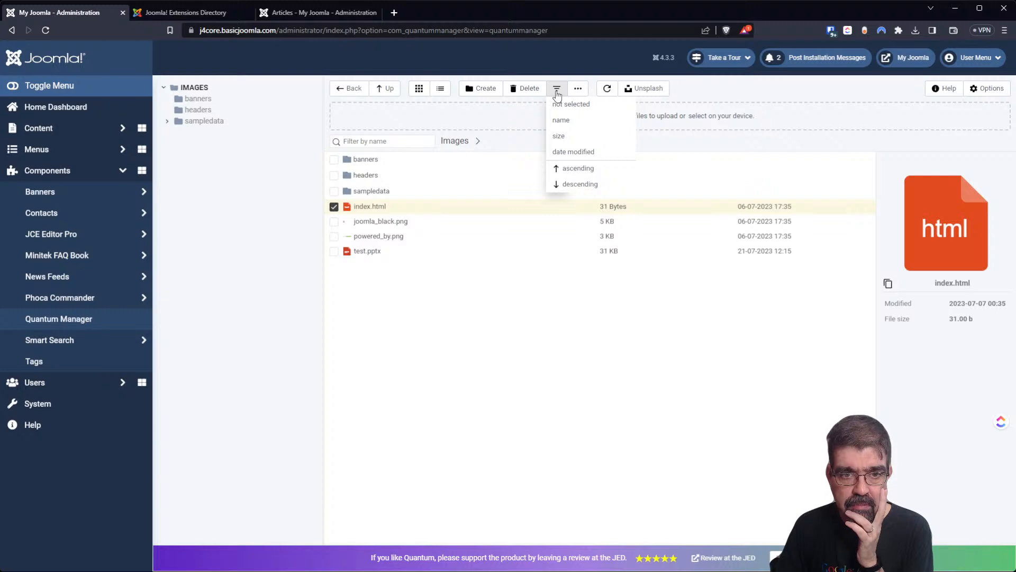
# Sort the images folder by size, toggling order and ending on ascending.
pyautogui.click(559, 139)
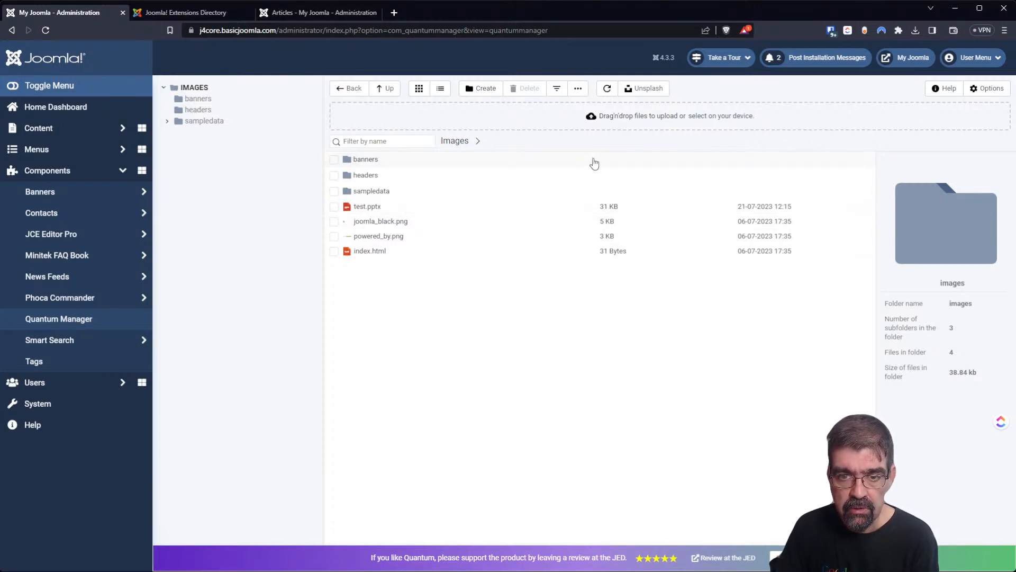
pyautogui.click(558, 91)
pyautogui.click(576, 168)
pyautogui.click(556, 89)
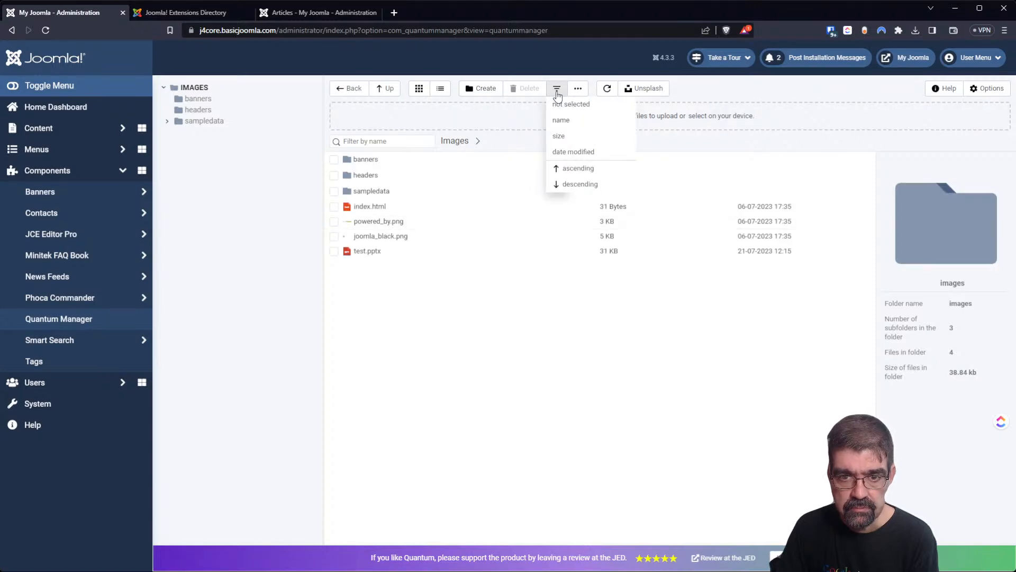
pyautogui.click(569, 184)
pyautogui.click(557, 89)
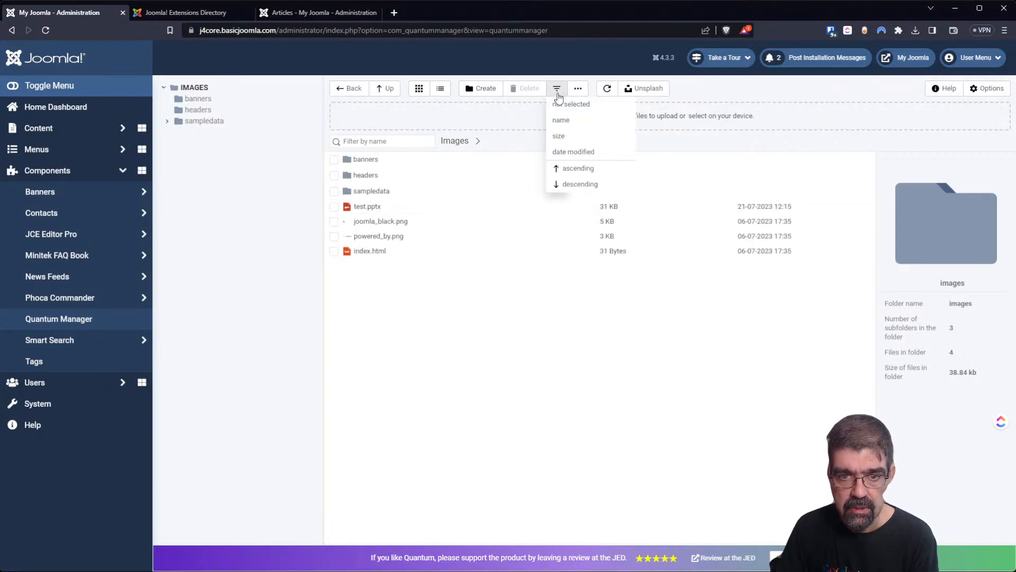
pyautogui.click(576, 168)
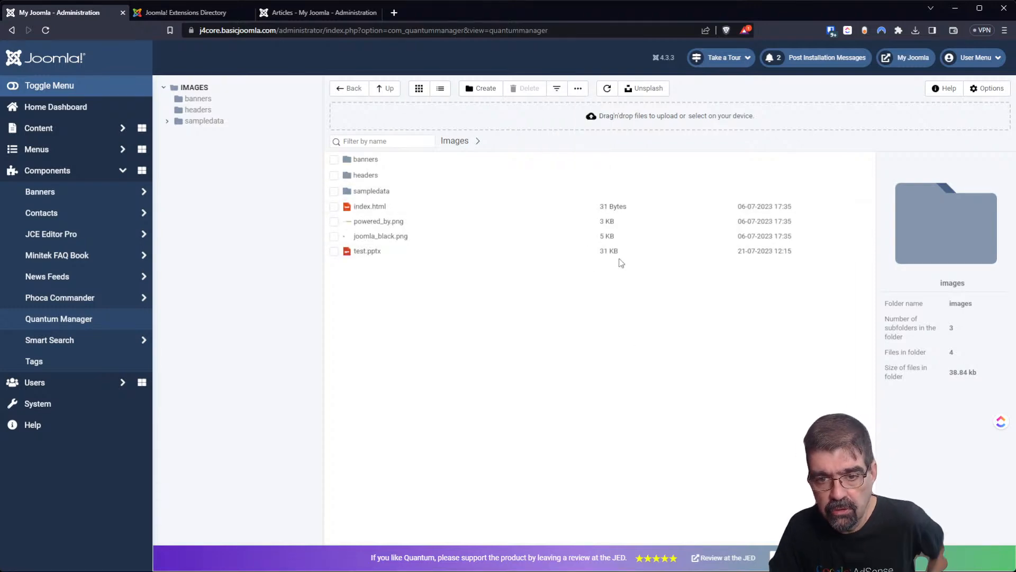
# Select all items in the images folder, then deselect everything.
pyautogui.click(578, 89)
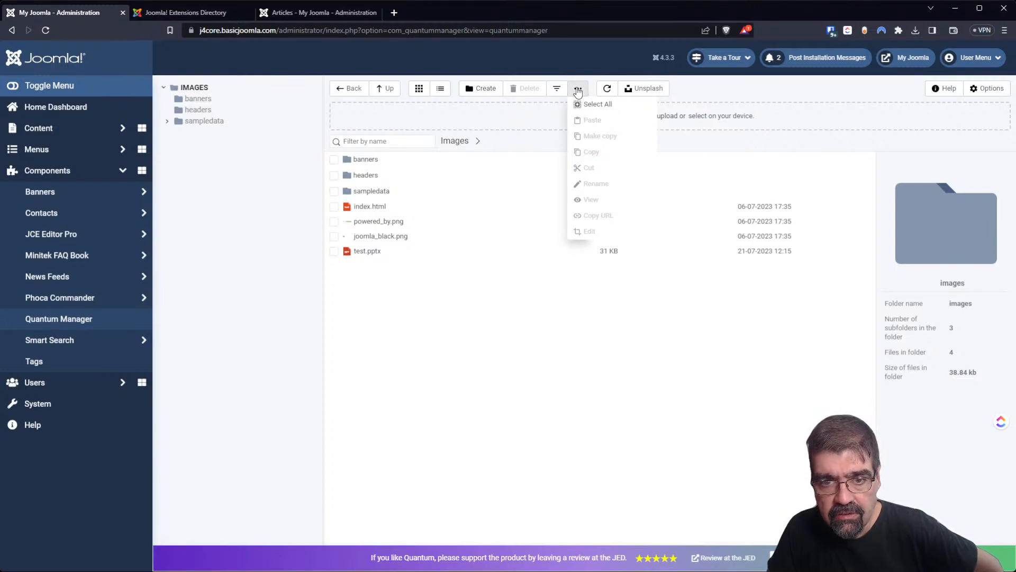
pyautogui.click(584, 104)
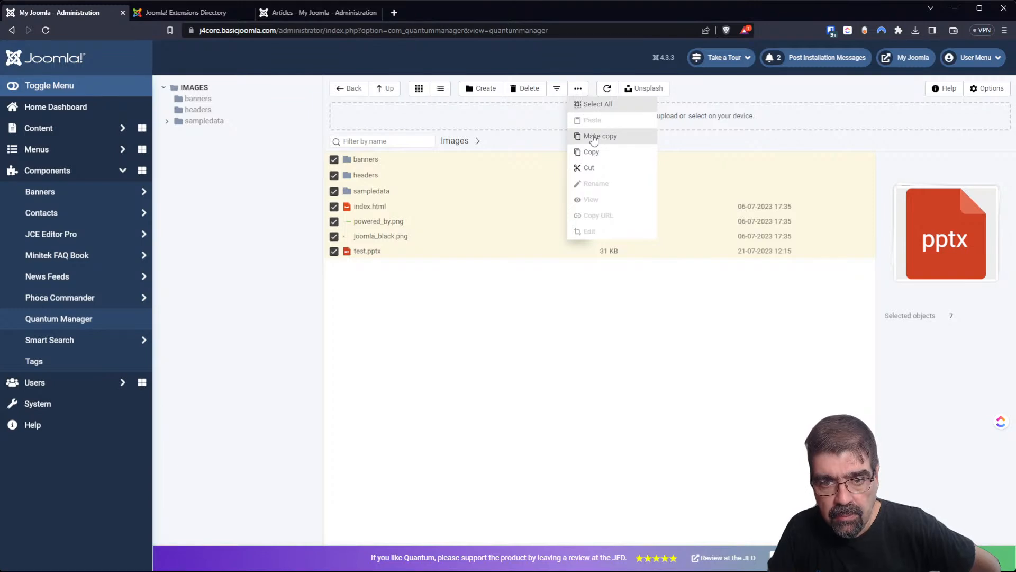
pyautogui.click(592, 189)
pyautogui.click(577, 88)
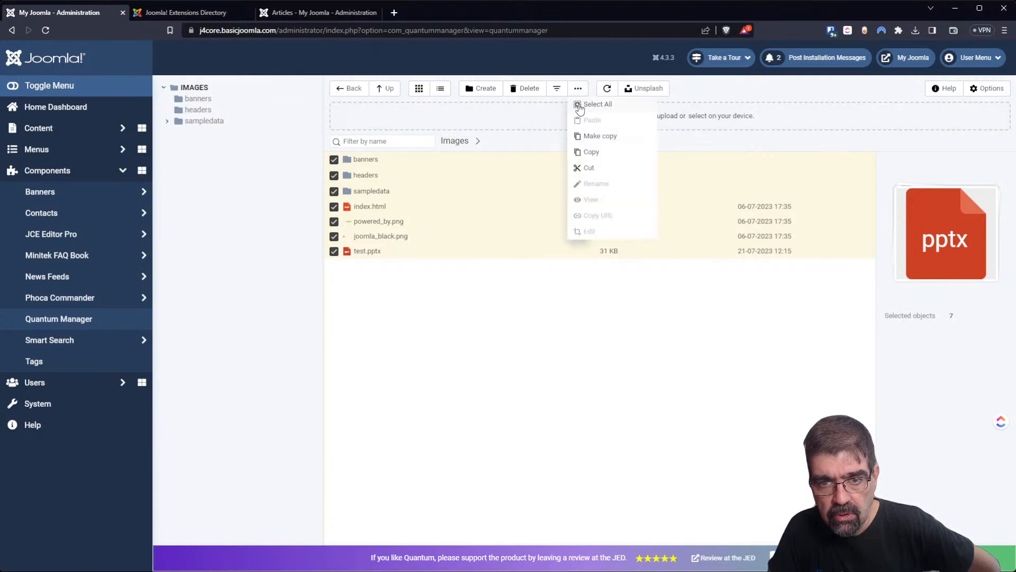
pyautogui.click(508, 317)
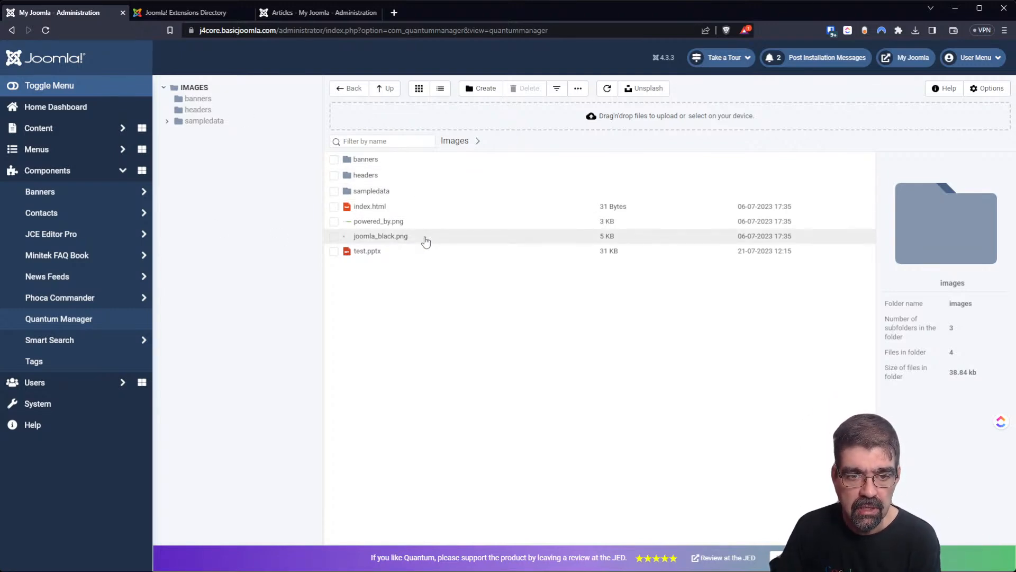
# Copy powered_by.png's URL, images/powered_by.png, using Copy URL from the actions menu.
pyautogui.click(364, 221)
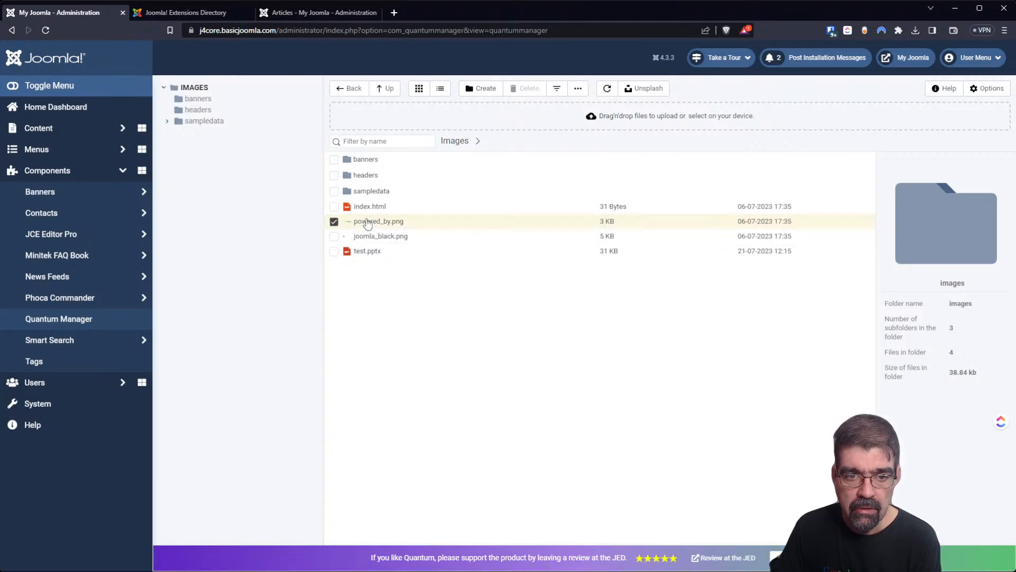
pyautogui.click(557, 89)
pyautogui.click(578, 89)
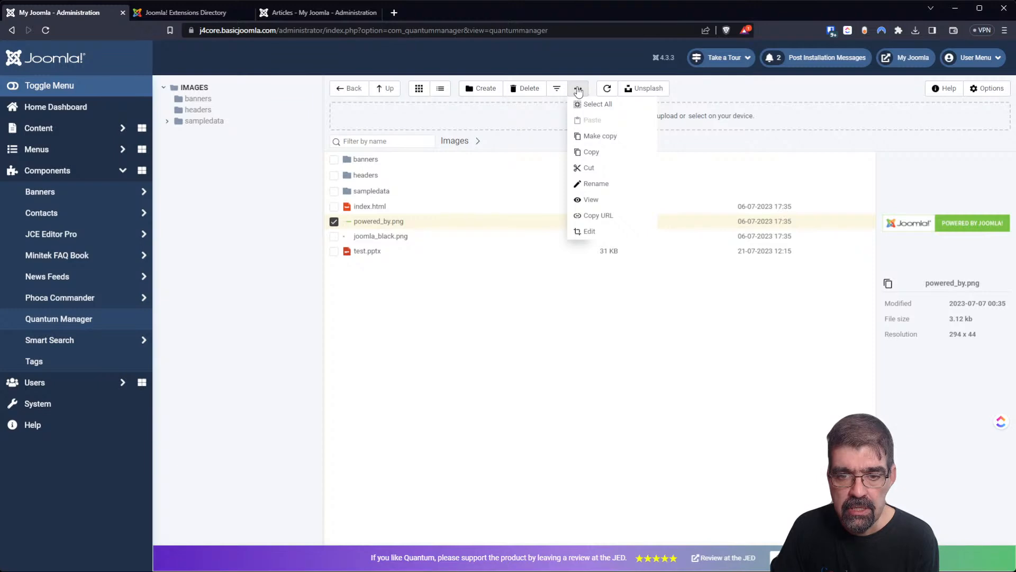
pyautogui.moveTo(578, 87)
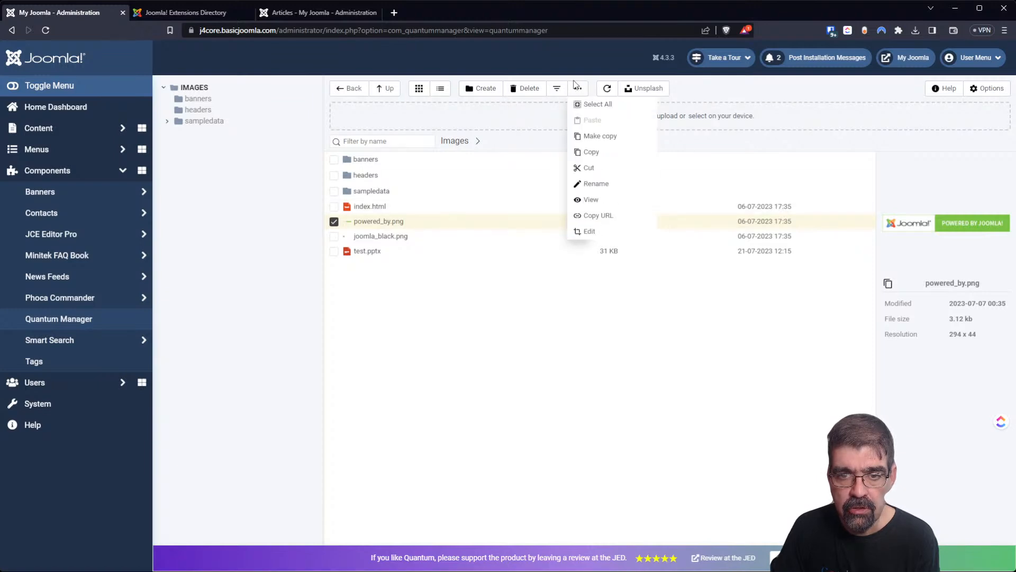
pyautogui.click(595, 215)
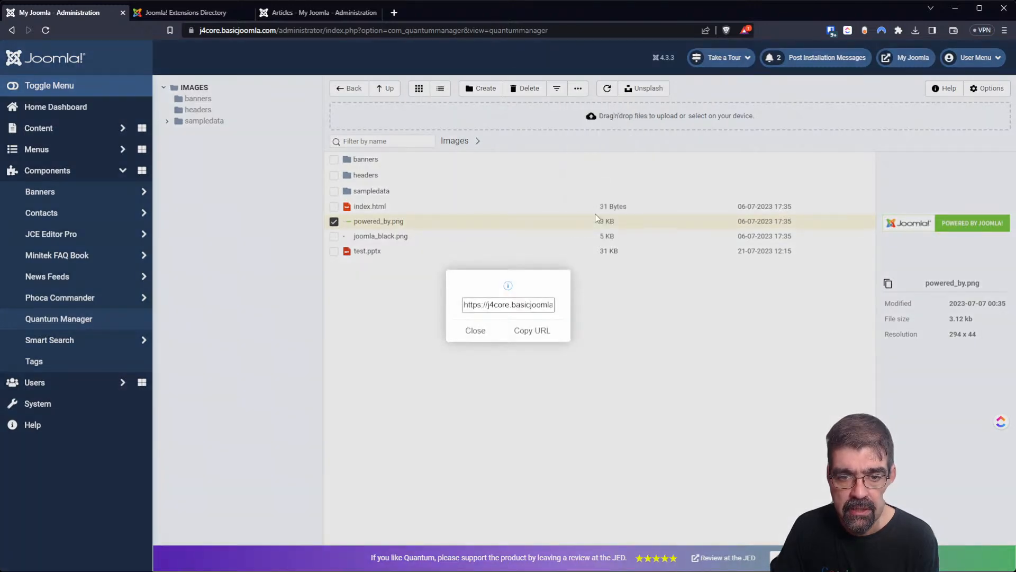
pyautogui.click(509, 332)
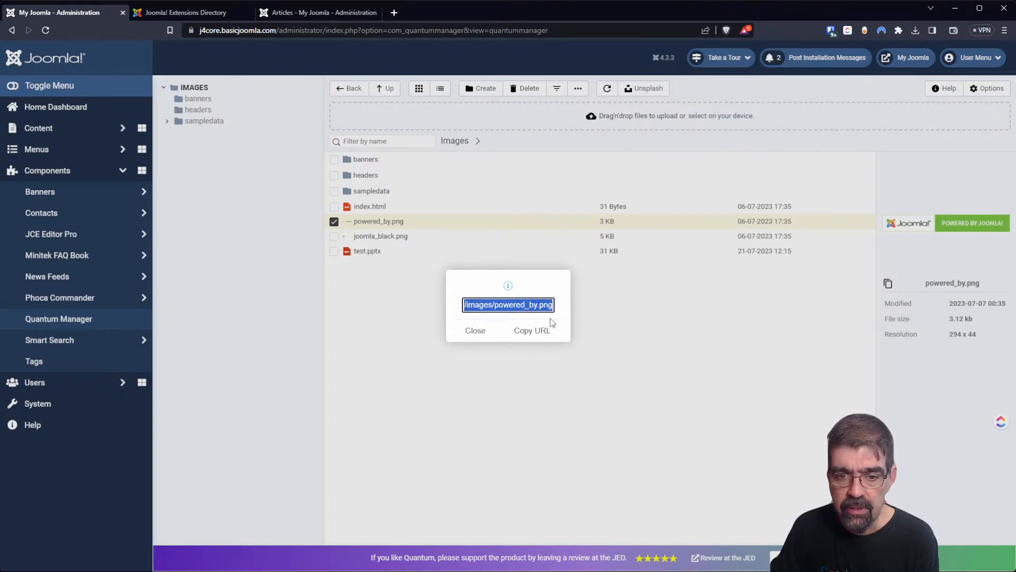
pyautogui.click(475, 331)
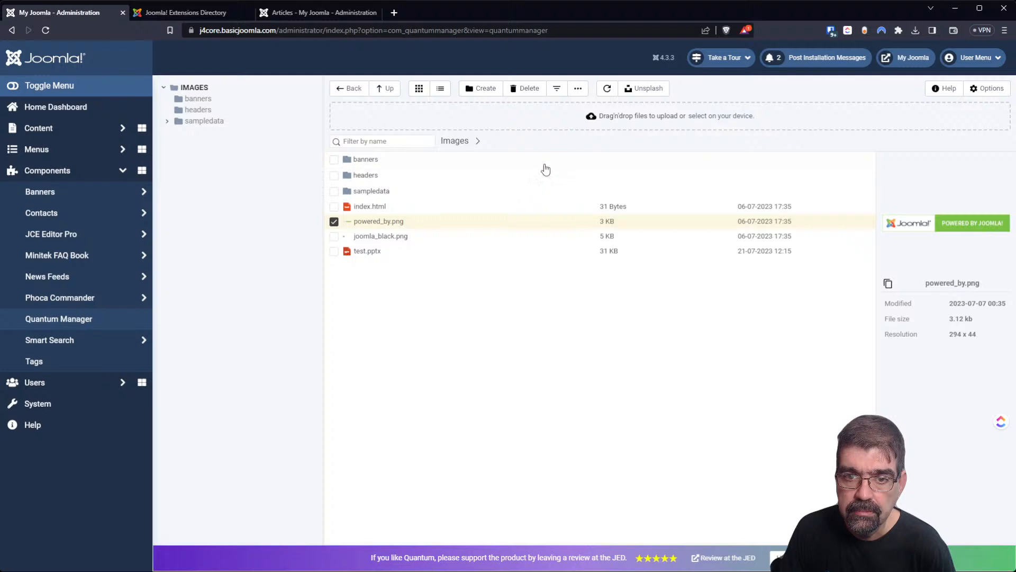
# Copy powered_by.png and paste it into the sampledata folder.
pyautogui.click(578, 89)
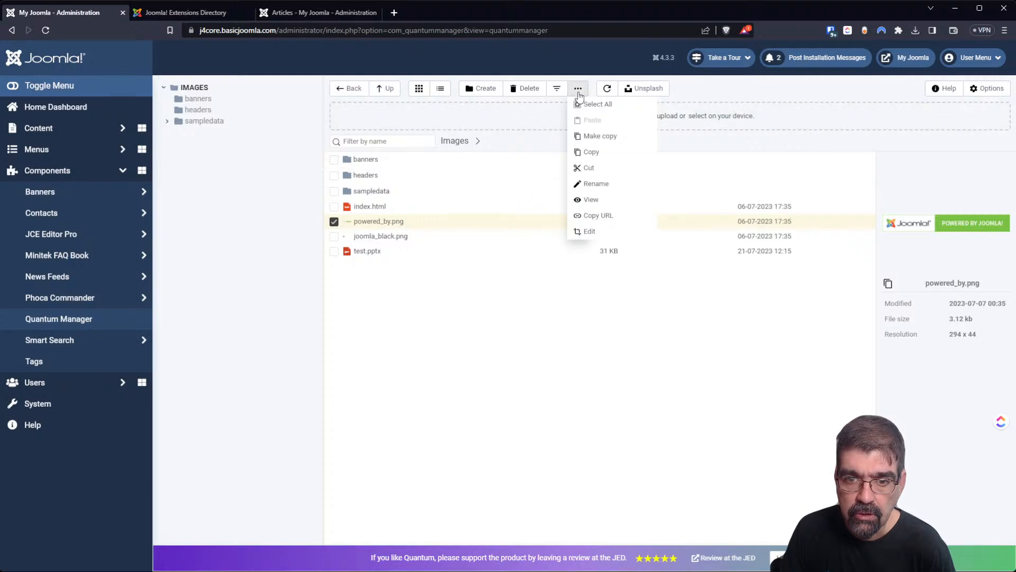
pyautogui.click(588, 153)
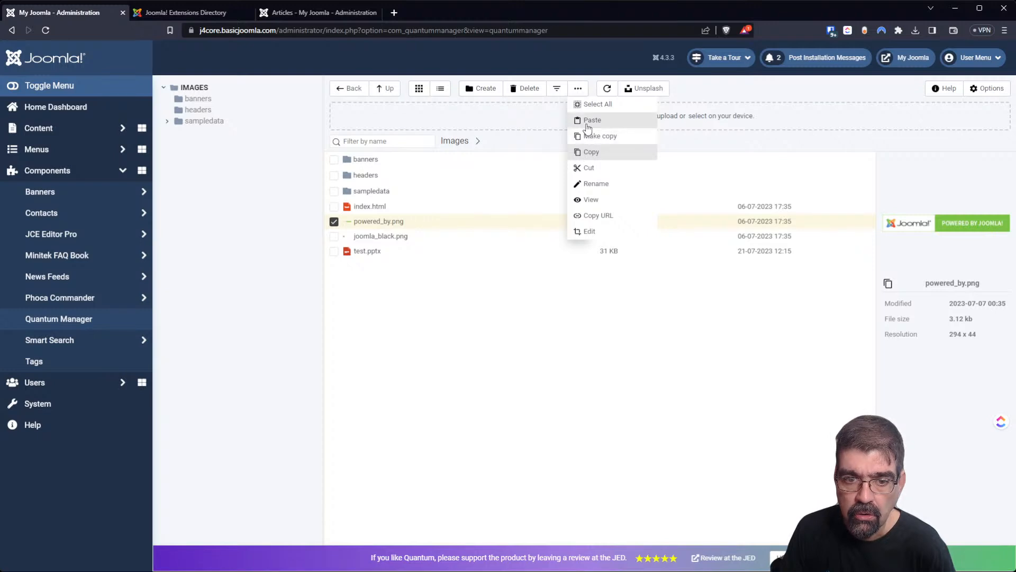
pyautogui.doubleClick(380, 191)
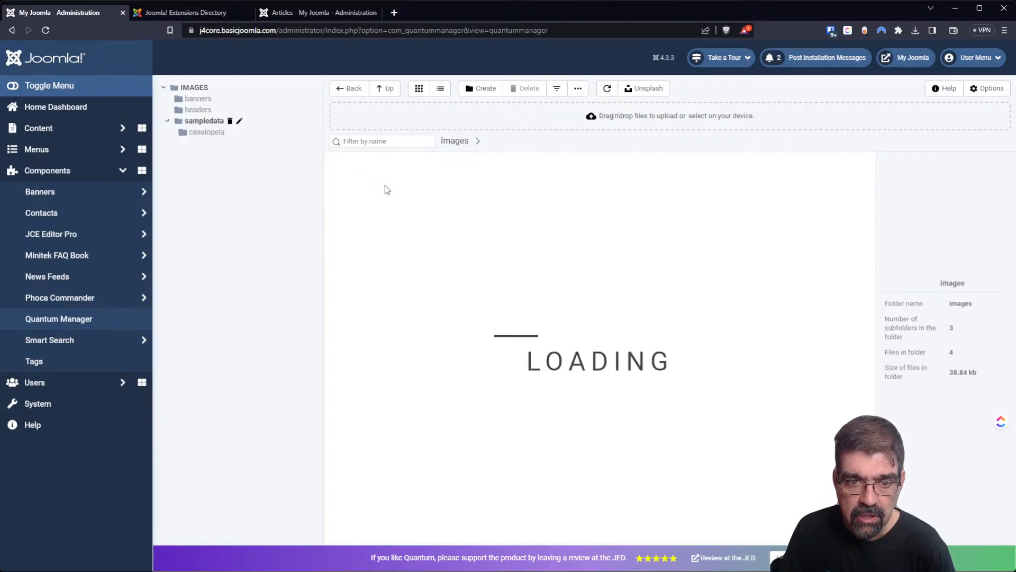
pyautogui.click(577, 89)
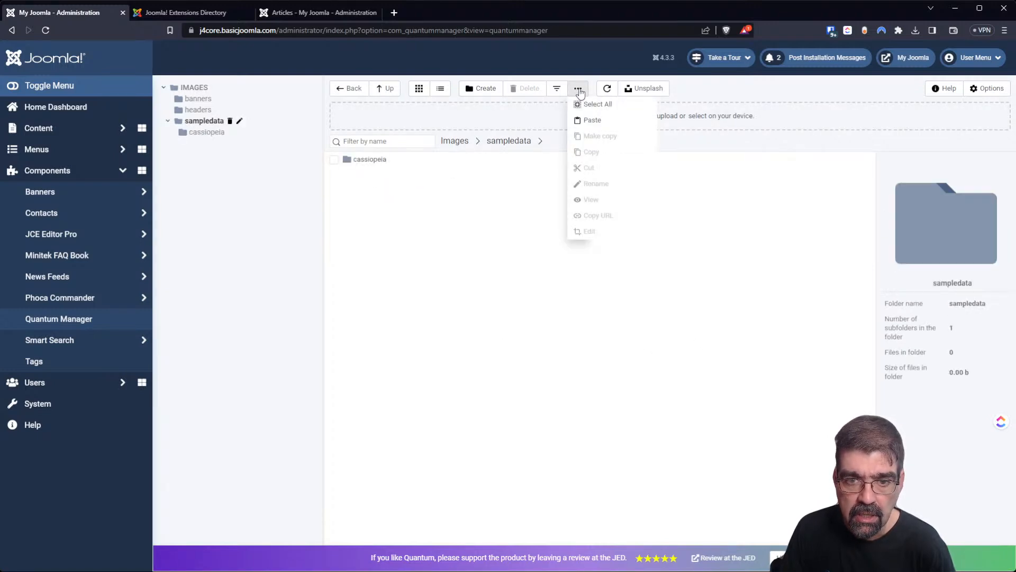
pyautogui.click(592, 120)
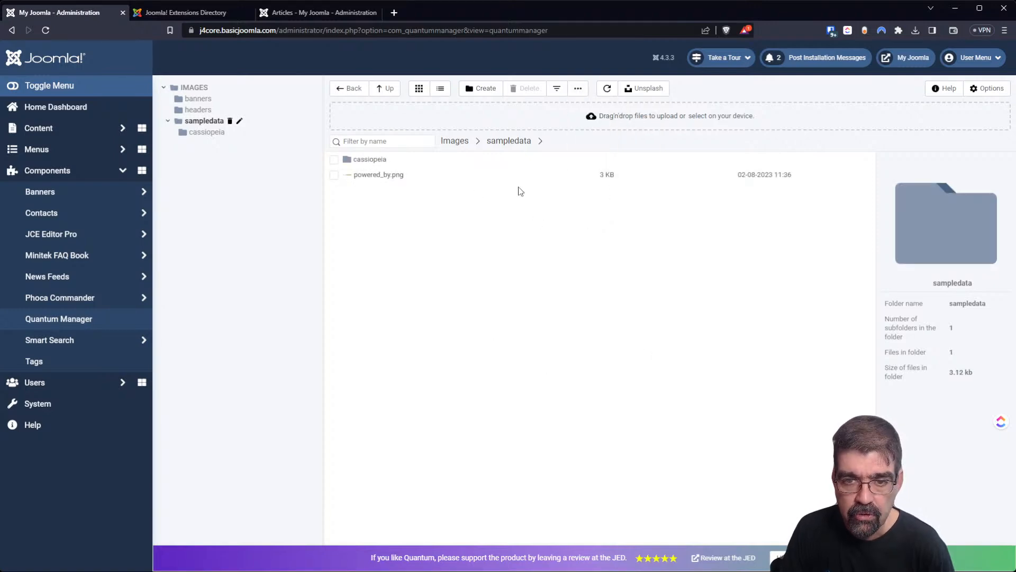
pyautogui.click(577, 91)
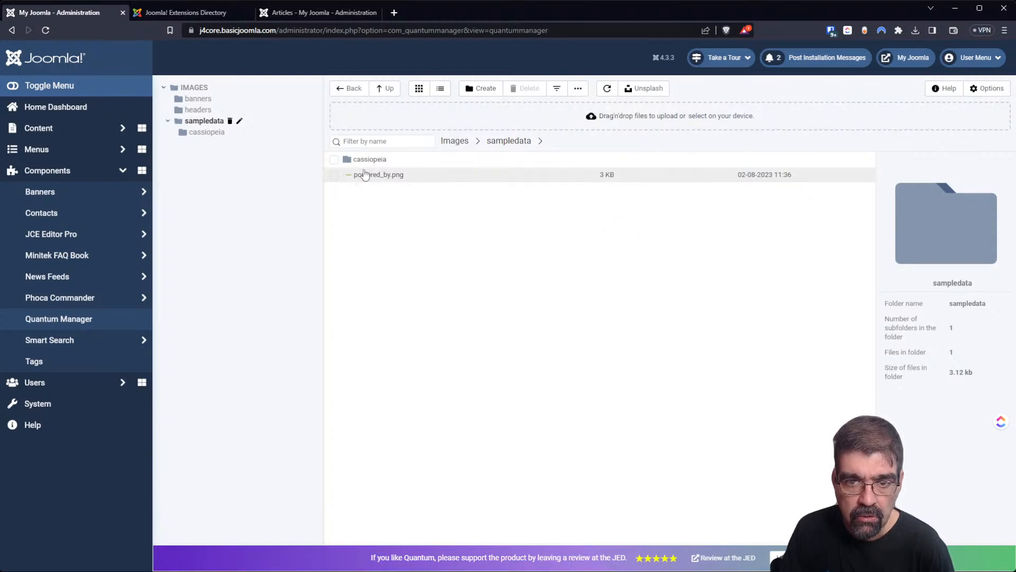
# Return up to the images folder and select powered_by.png.
pyautogui.click(381, 91)
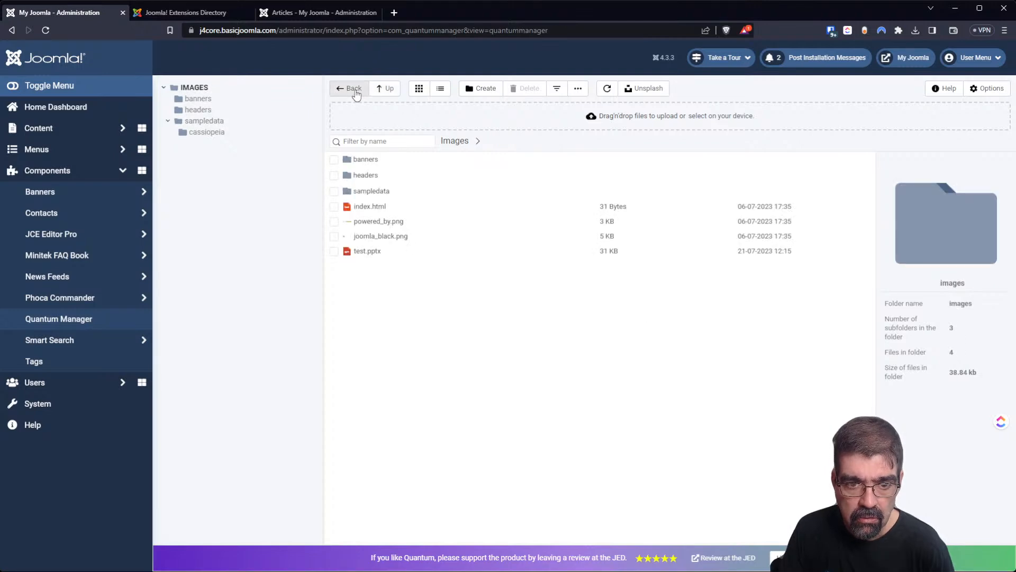
pyautogui.click(354, 90)
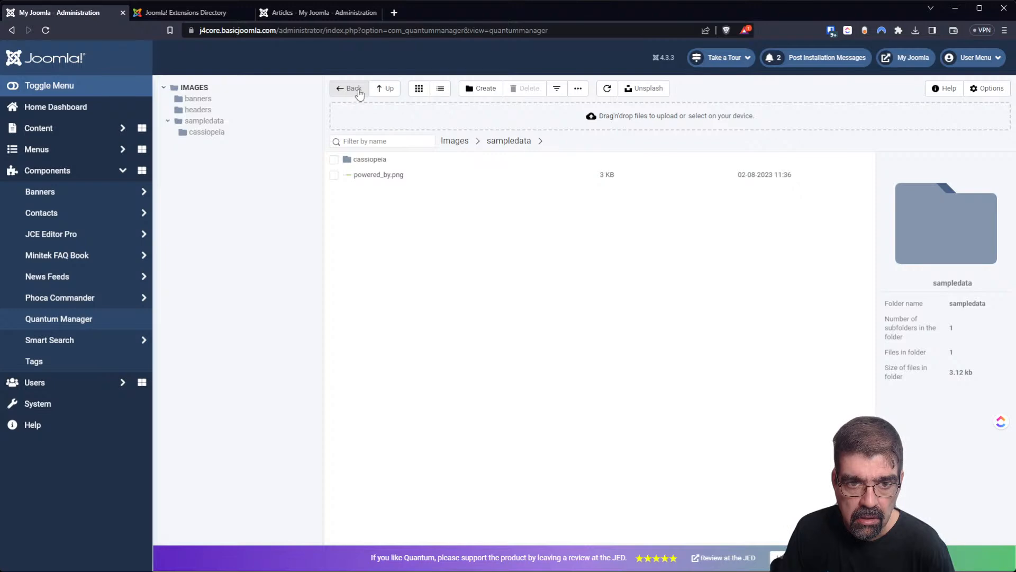
pyautogui.click(380, 88)
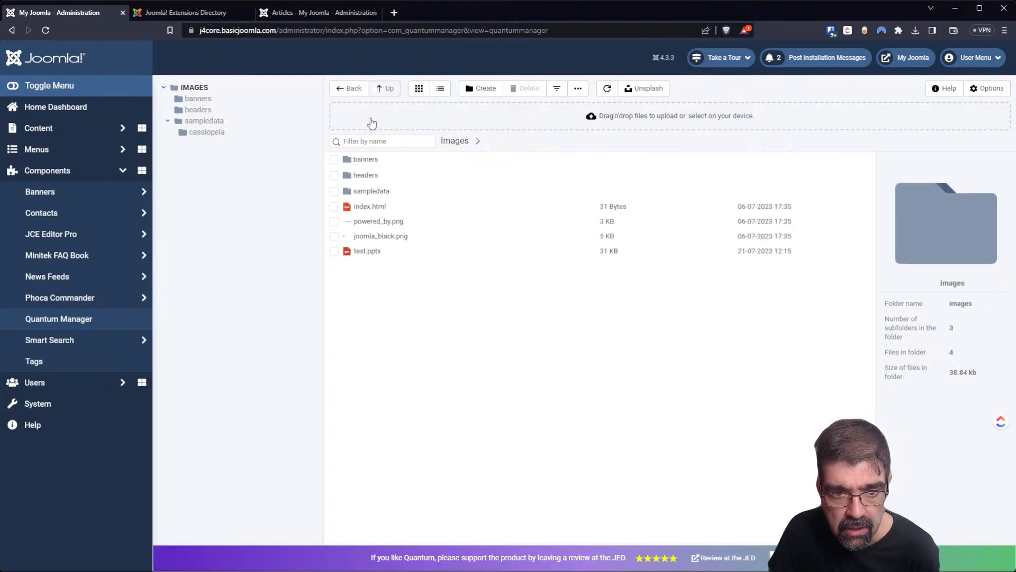
pyautogui.click(334, 221)
pyautogui.click(574, 95)
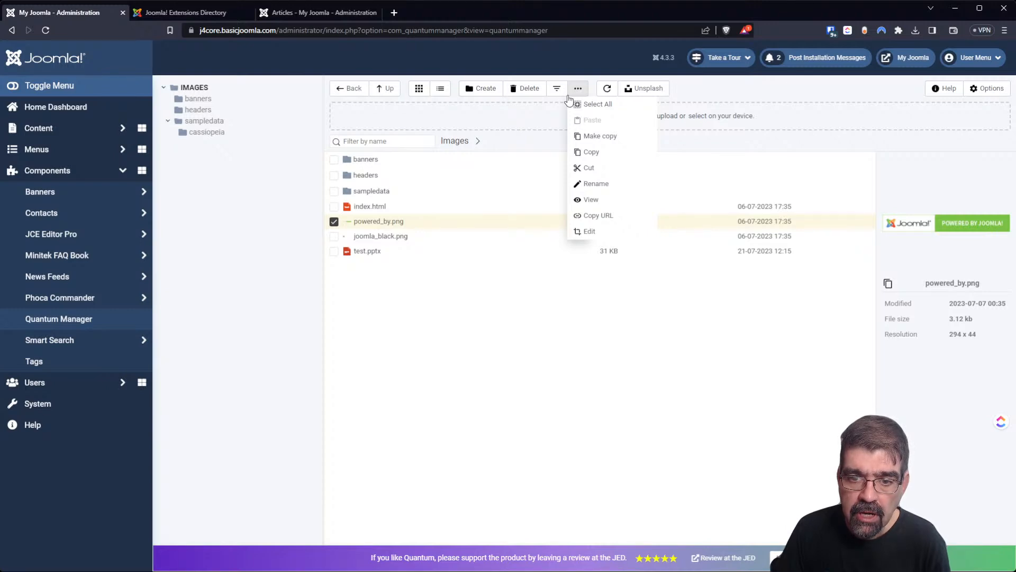
# Open powered_by.png in the image editor, tighten the crop, and rename it powred_by.
pyautogui.click(590, 232)
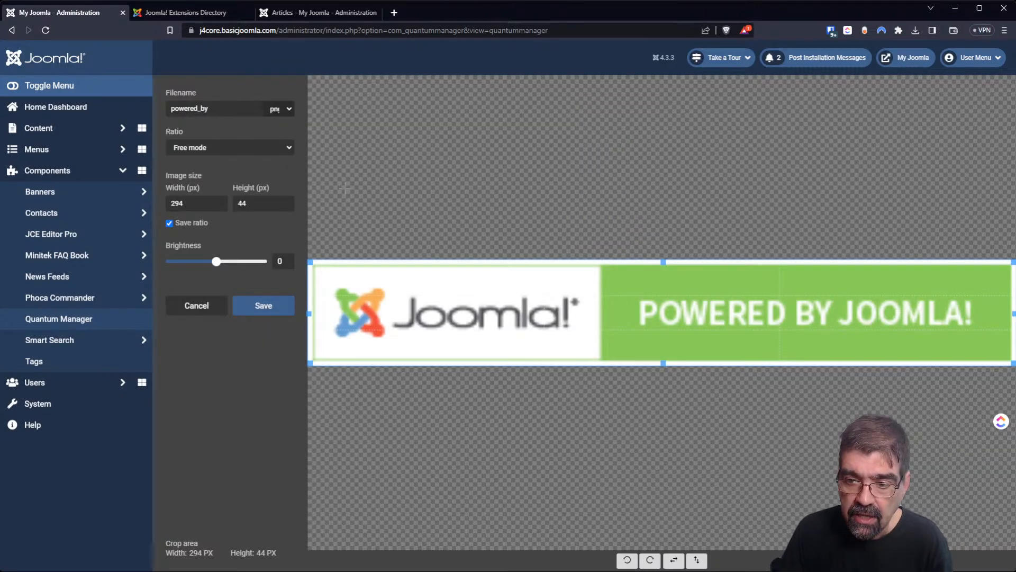
pyautogui.moveTo(310, 363); pyautogui.dragTo(540, 281)
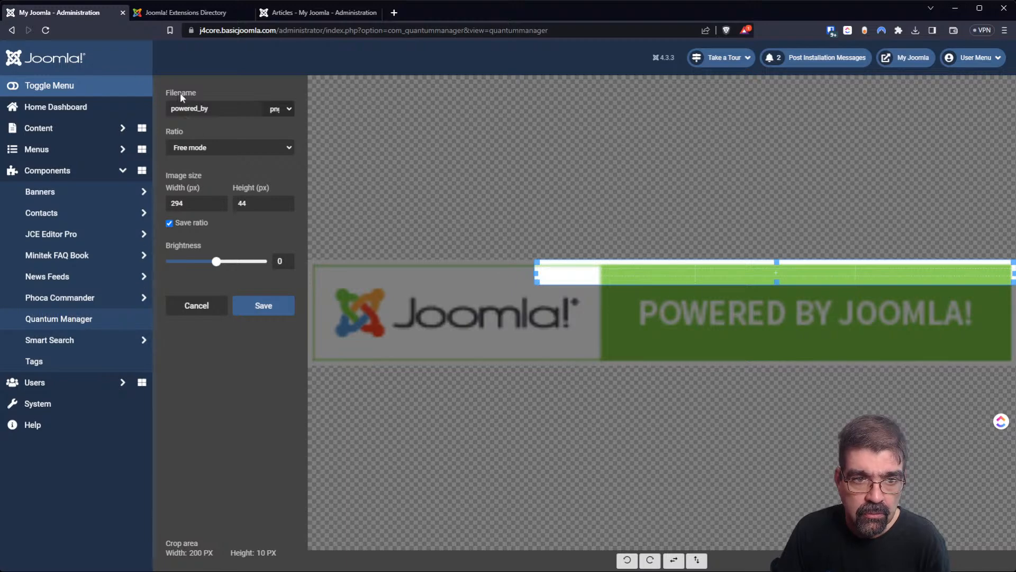
pyautogui.click(186, 109)
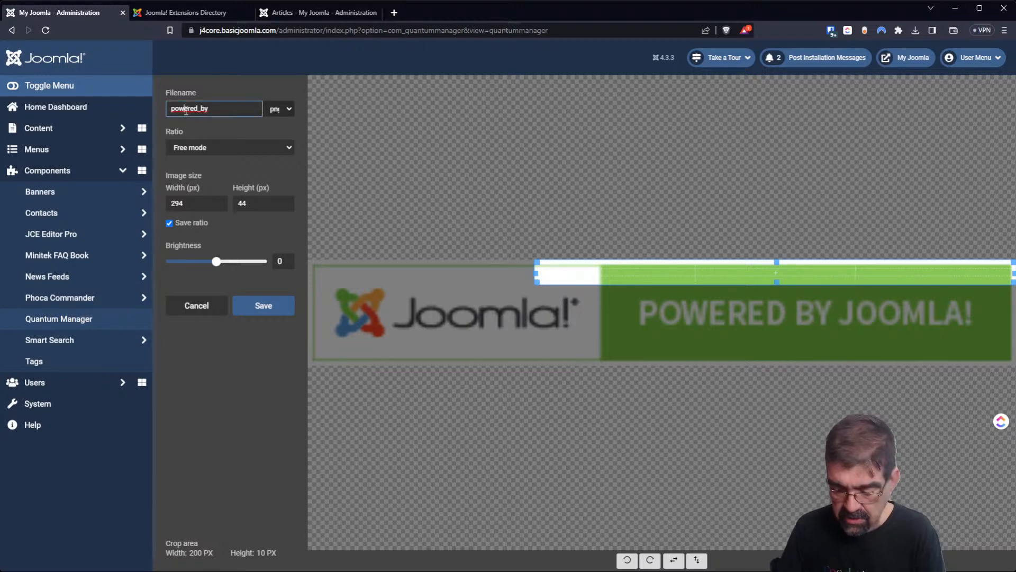
pyautogui.press('Delete')
pyautogui.press('Delete')
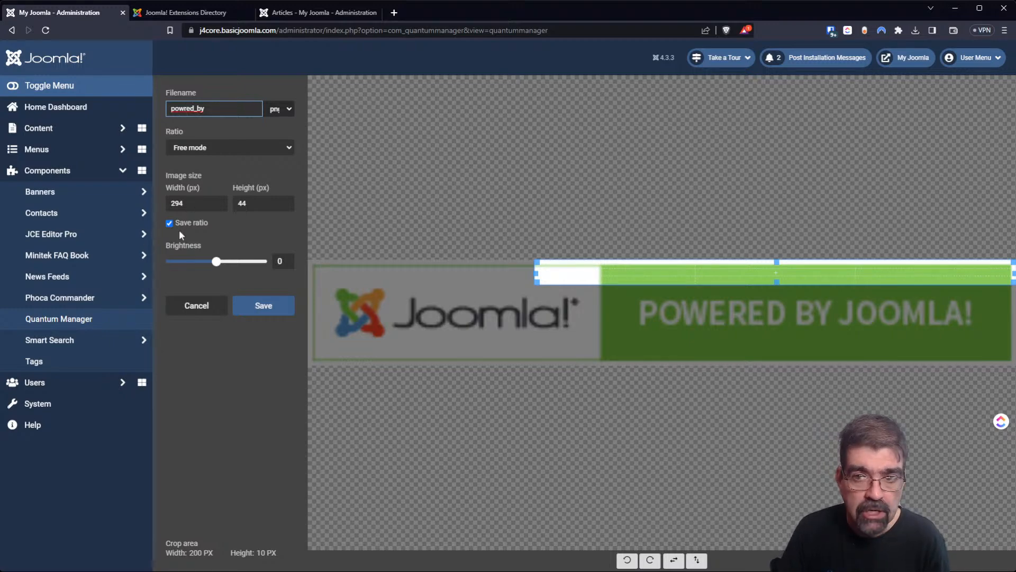
# Rotate the image right twice, then flip it repeatedly into a mirrored banner.
pyautogui.click(651, 562)
pyautogui.click(650, 562)
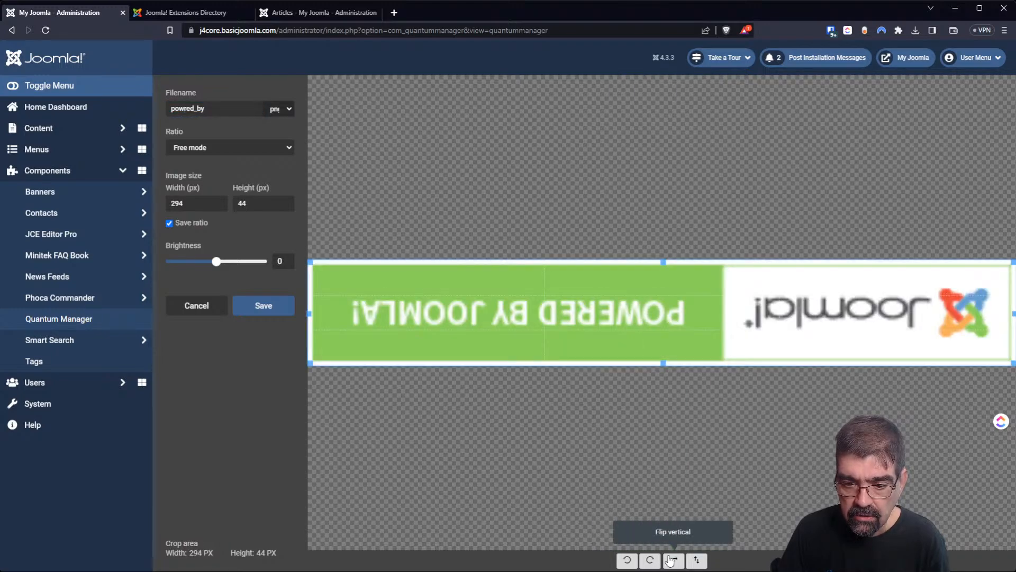
pyautogui.click(696, 560)
pyautogui.click(697, 560)
pyautogui.click(697, 560)
pyautogui.click(696, 559)
pyautogui.click(697, 560)
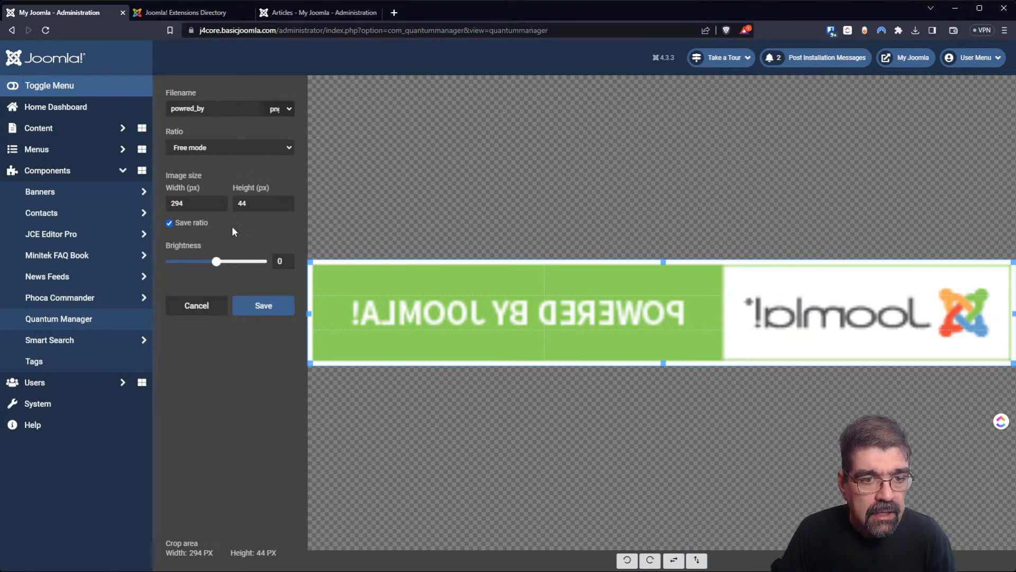
# Raise the brightness slightly, try the 16:9 ratio then Free, and save as powred_by.png.
pyautogui.moveTo(217, 262)
pyautogui.mouseDown()
pyautogui.moveTo(246, 263)
pyautogui.moveTo(170, 263)
pyautogui.moveTo(229, 267)
pyautogui.moveTo(217, 267)
pyautogui.mouseUp()
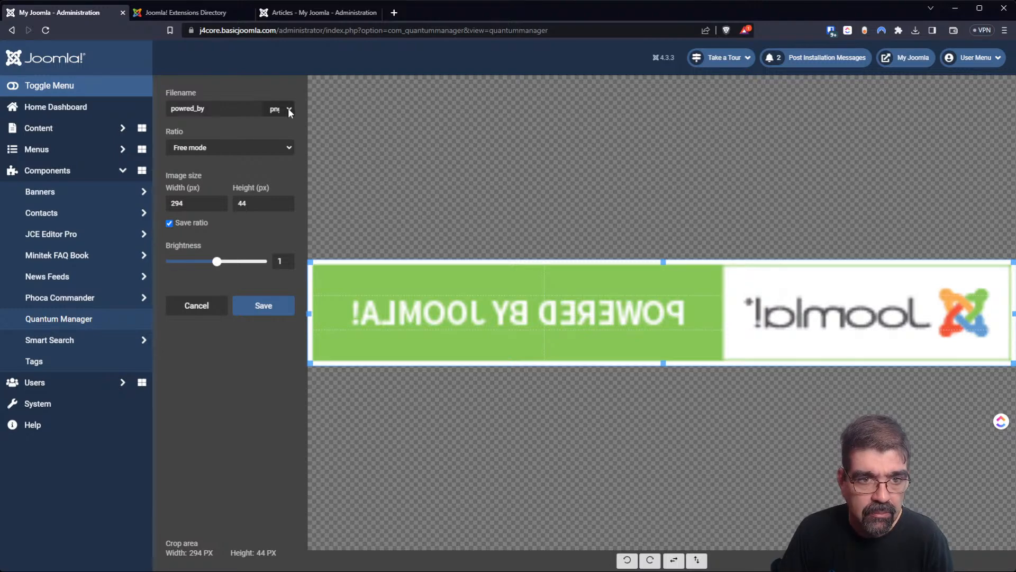
pyautogui.click(203, 147)
pyautogui.click(202, 179)
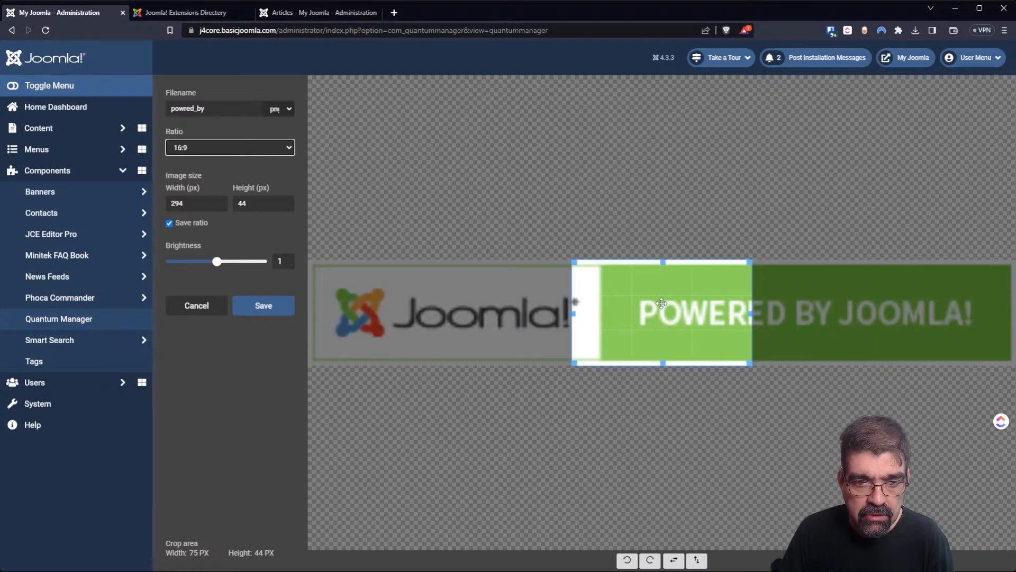
pyautogui.click(237, 161)
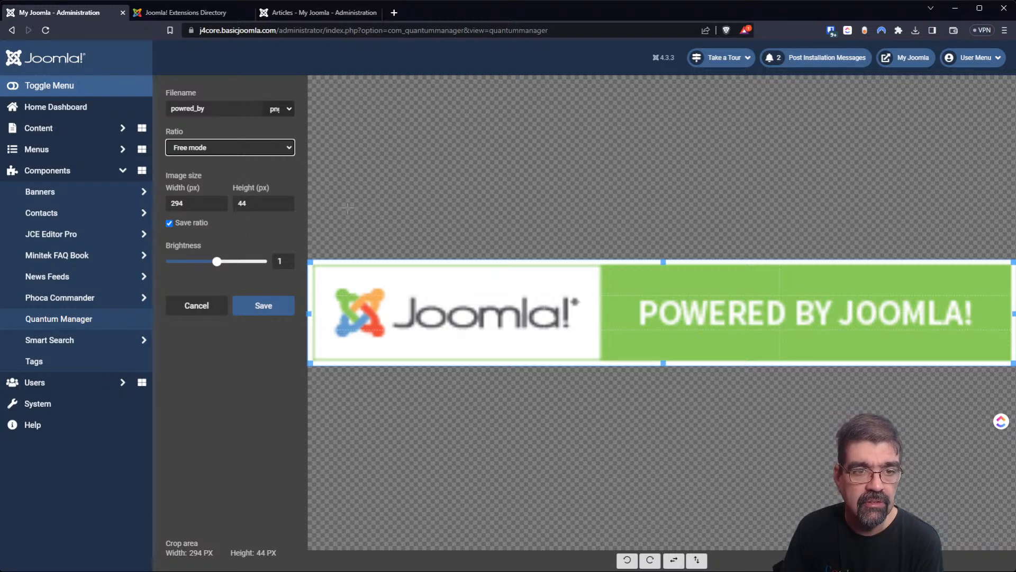
pyautogui.click(260, 304)
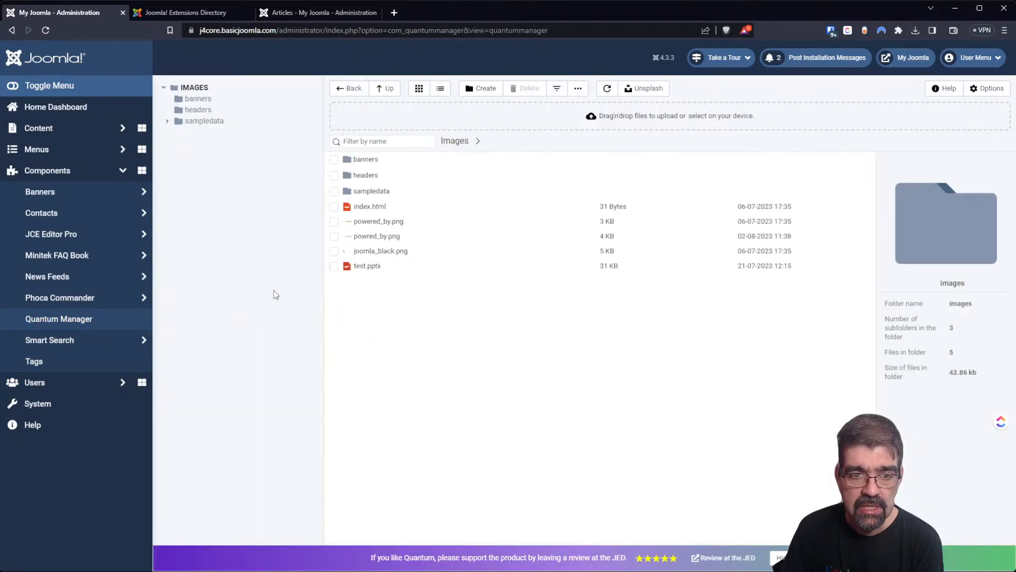
# Edit powred_by.png, change its format to jpg with sharpness 88, and save it as powred_by.jpg.
pyautogui.click(369, 238)
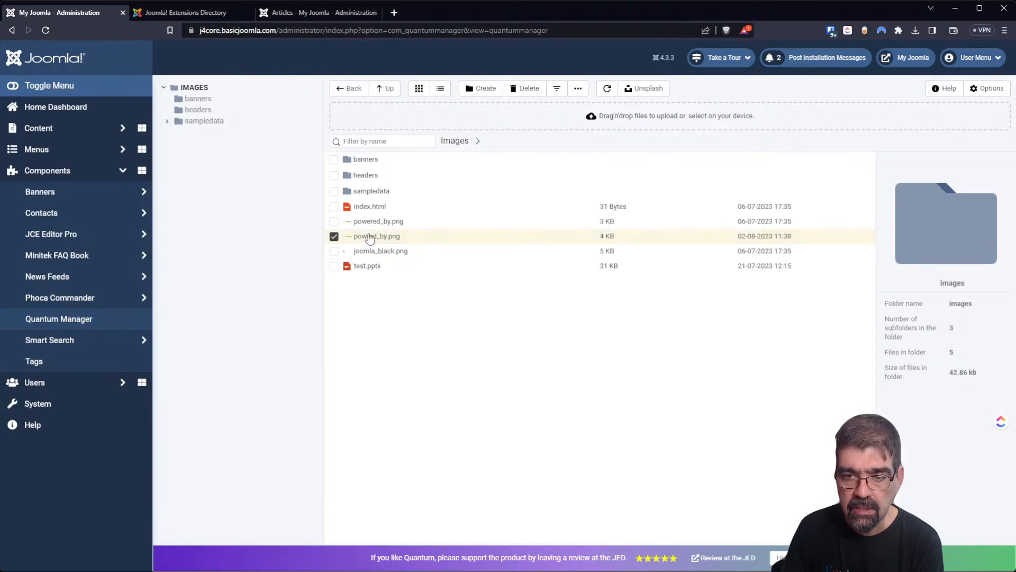
pyautogui.click(577, 88)
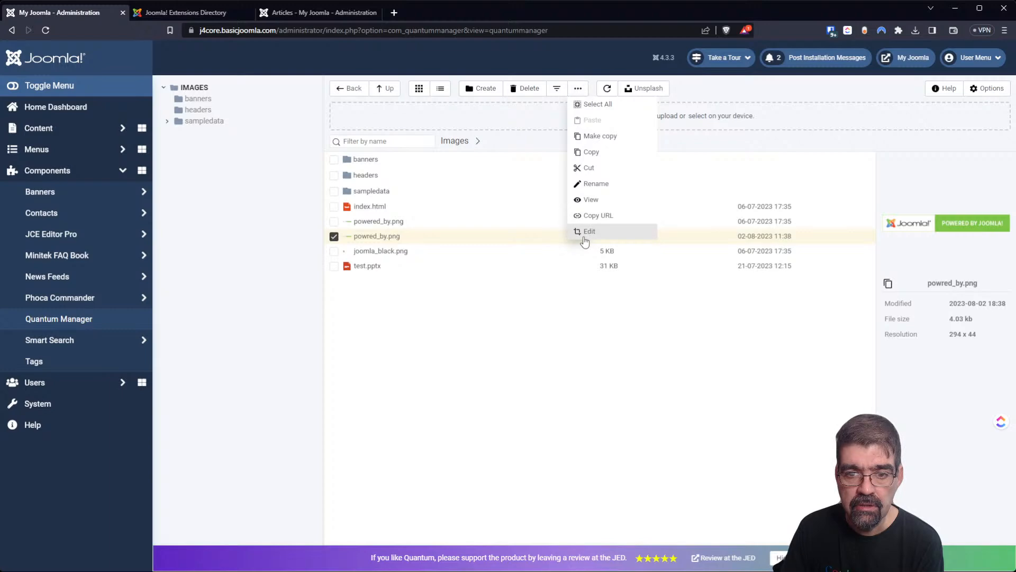
pyautogui.click(584, 238)
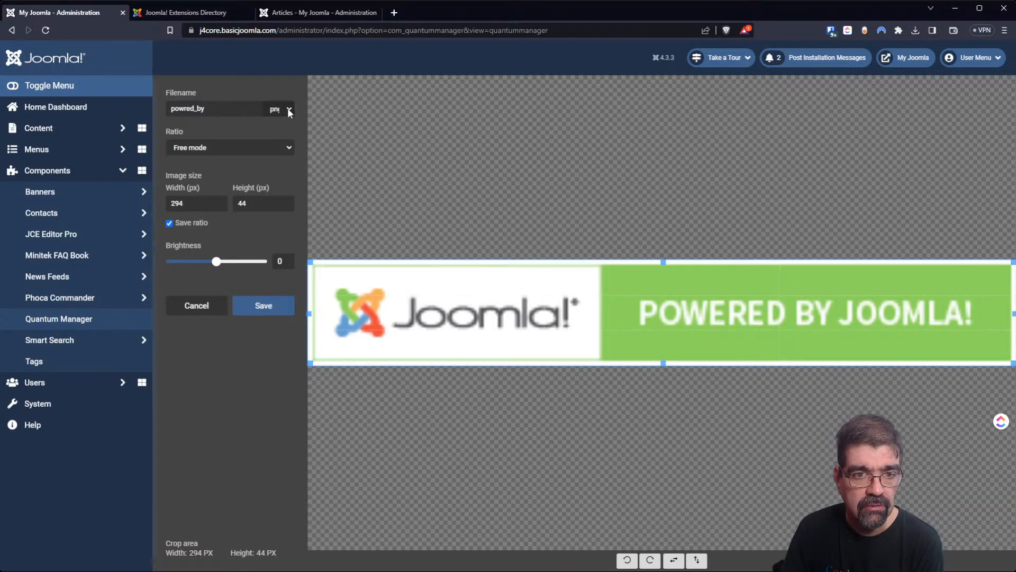
pyautogui.click(277, 119)
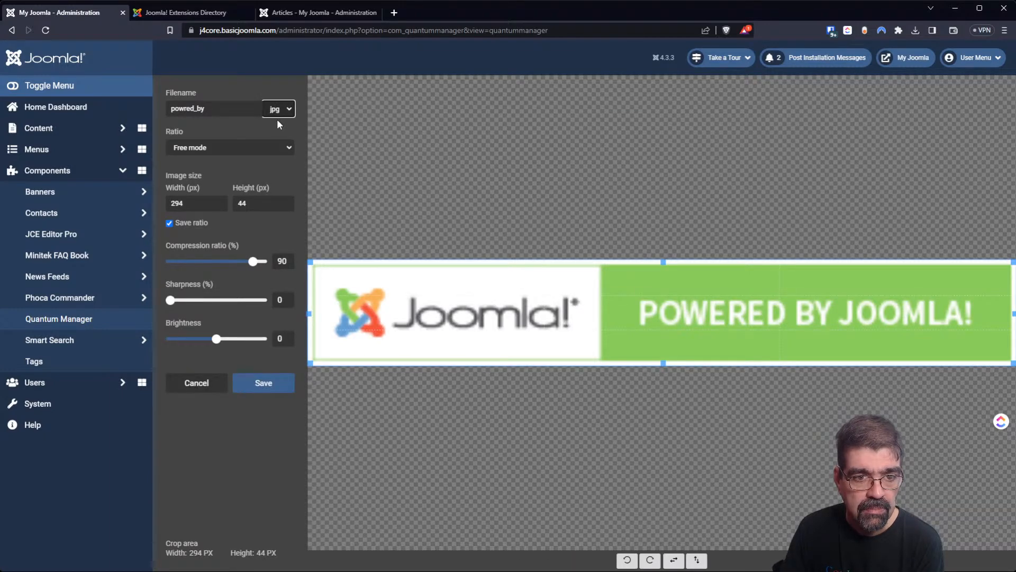
pyautogui.moveTo(173, 307); pyautogui.dragTo(252, 308)
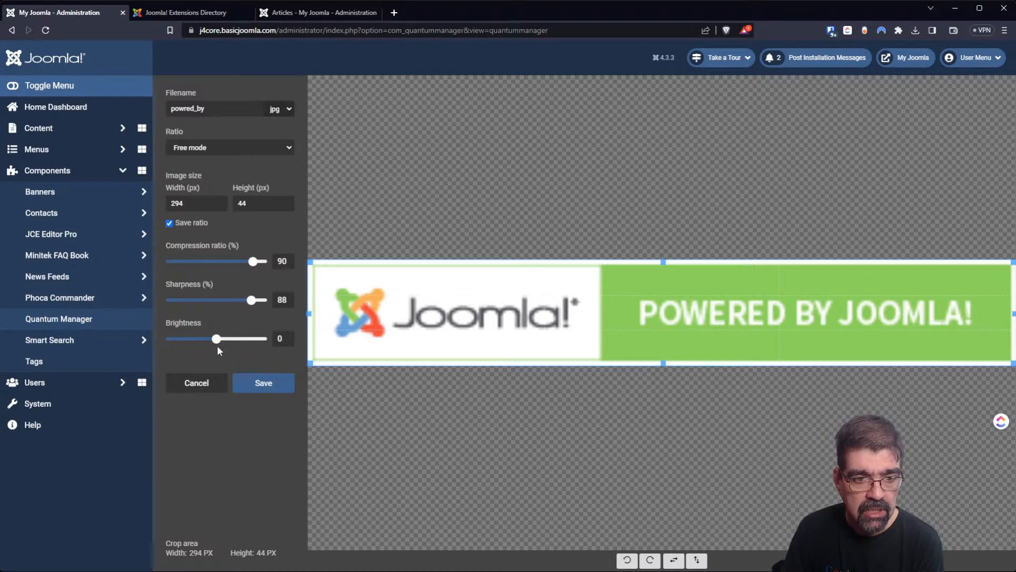
pyautogui.click(254, 383)
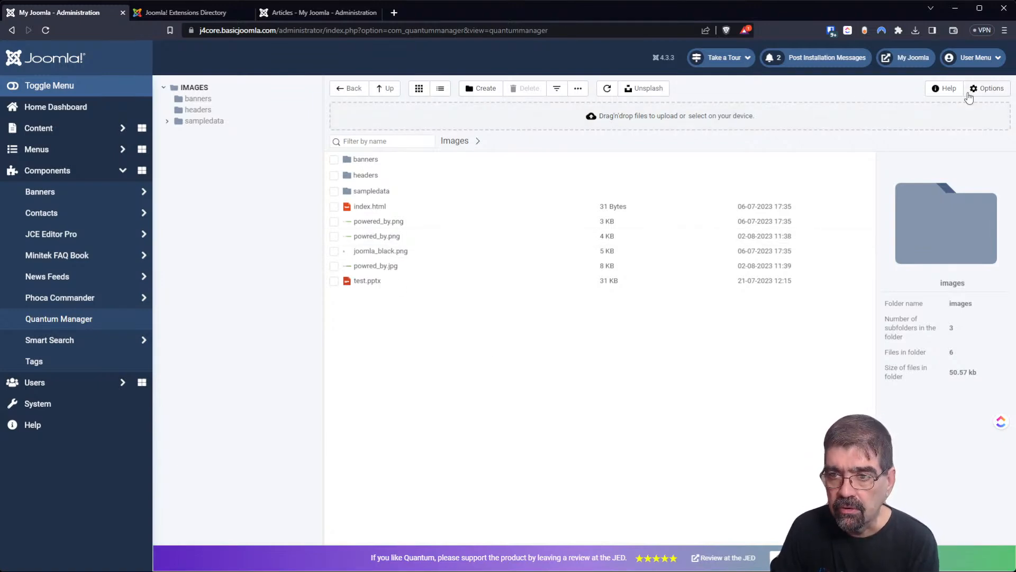
# In Quantum Manager options, set 'Move component menu item to the root of sidebar' to Yes.
pyautogui.click(988, 88)
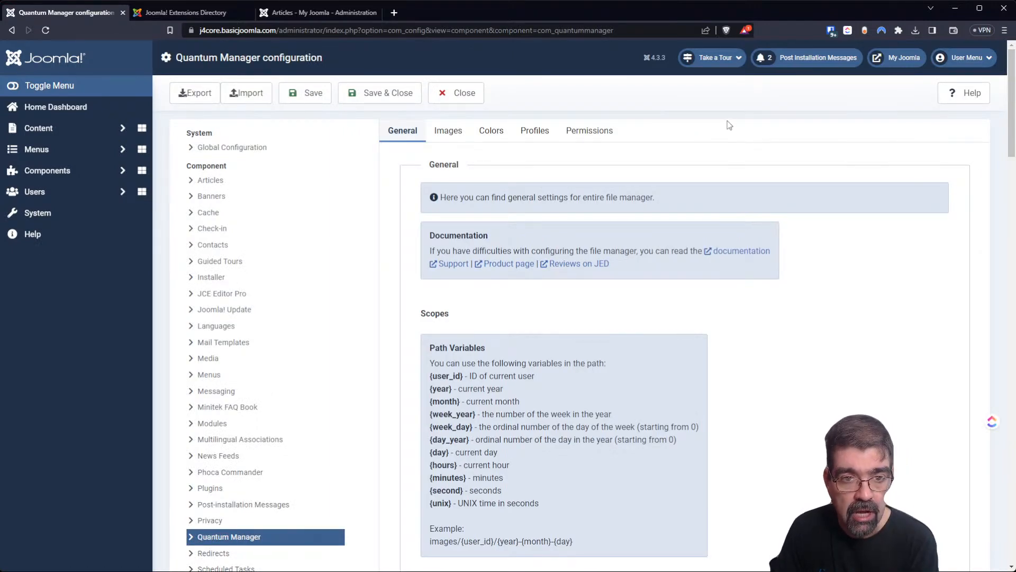
pyautogui.scroll(-6, 716, 130)
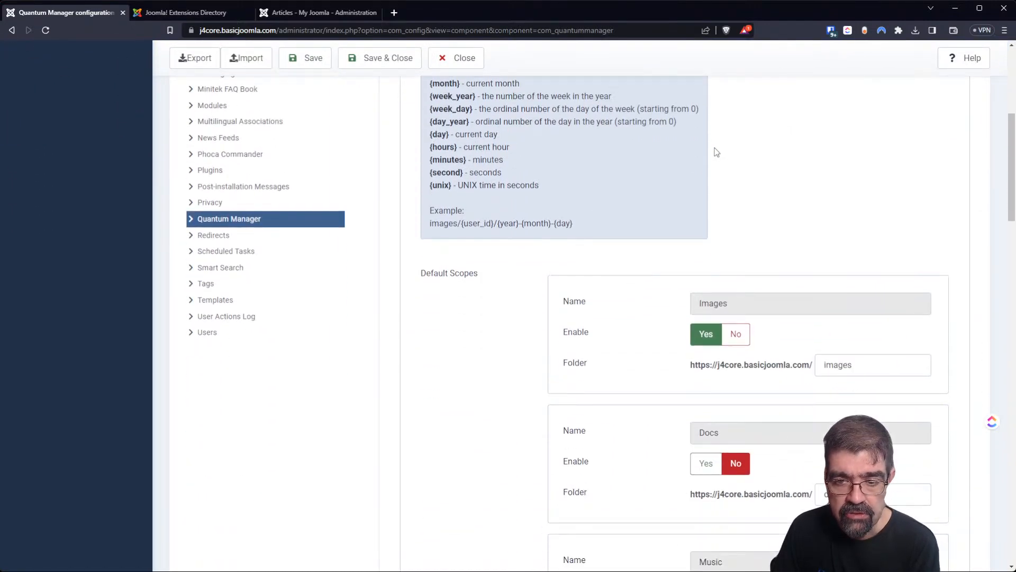
pyautogui.scroll(-2, 716, 153)
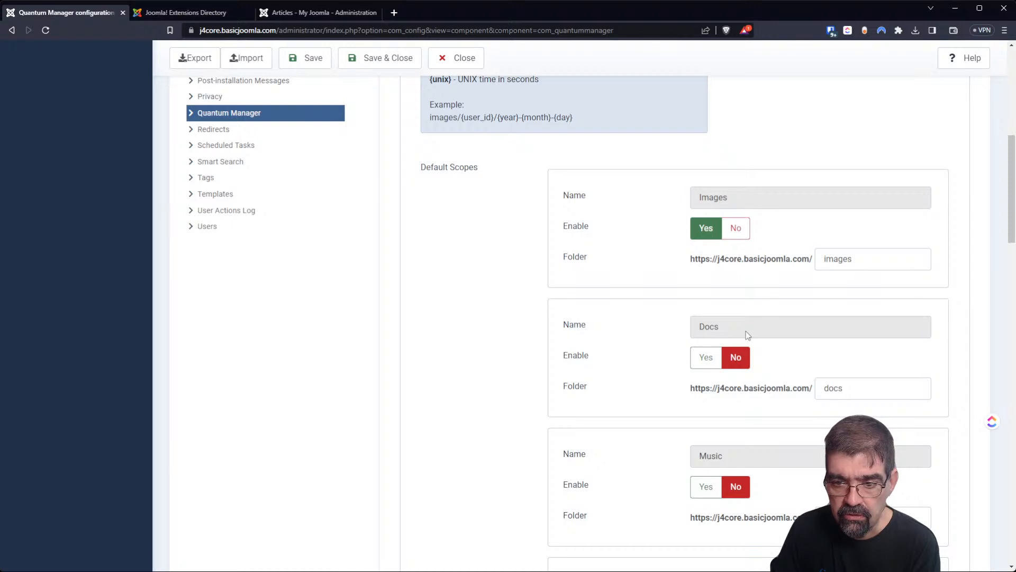
pyautogui.scroll(-3, 782, 335)
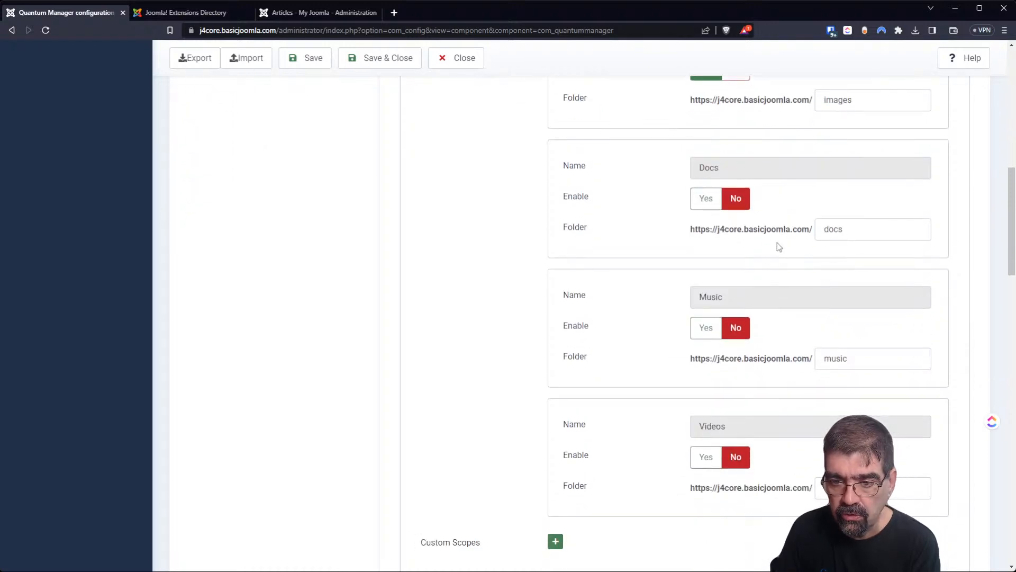
pyautogui.scroll(-5, 778, 246)
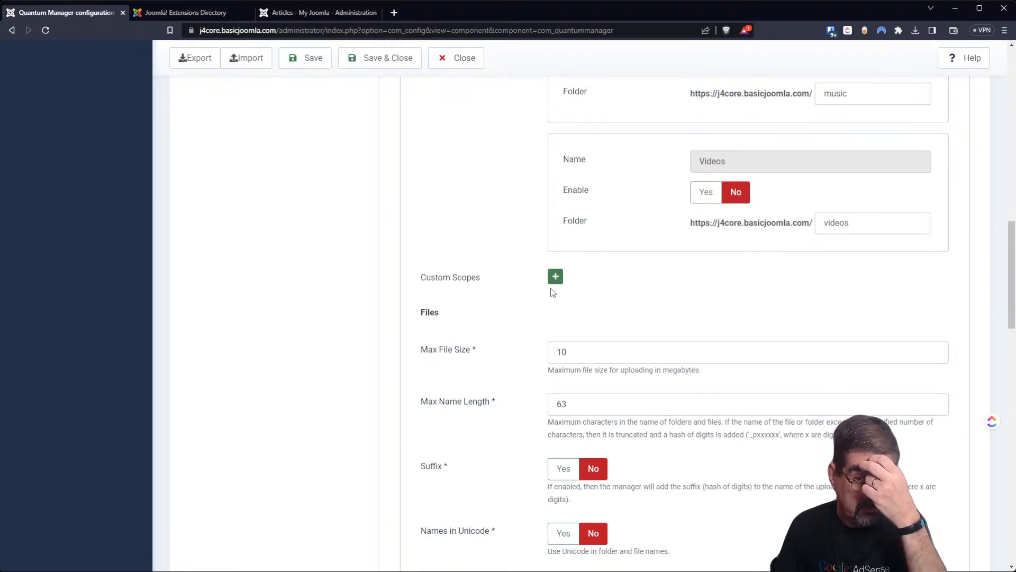
pyautogui.scroll(8, 893, 111)
pyautogui.scroll(-12, 887, 127)
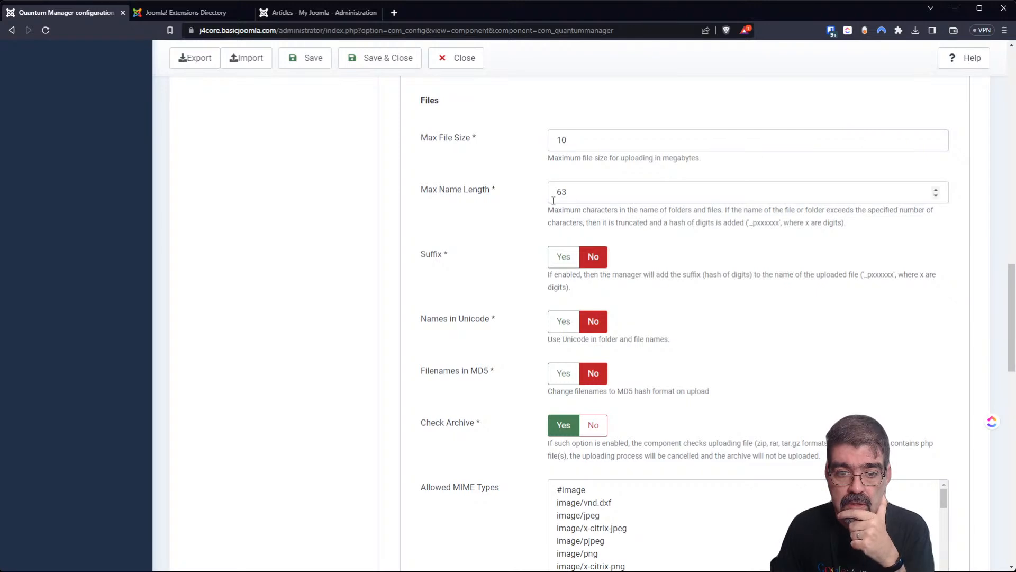
pyautogui.scroll(-1, 480, 295)
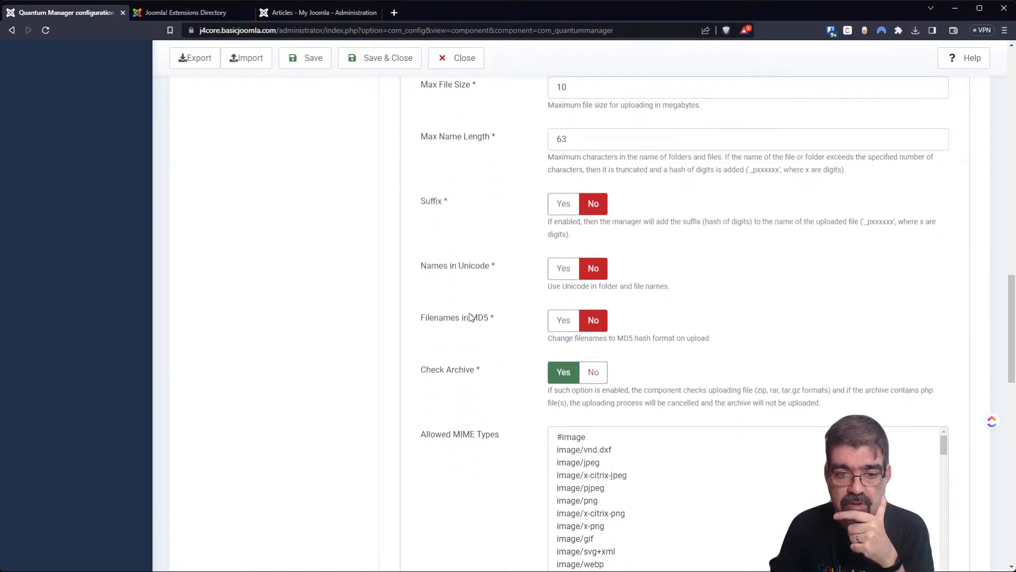
pyautogui.scroll(-3, 481, 318)
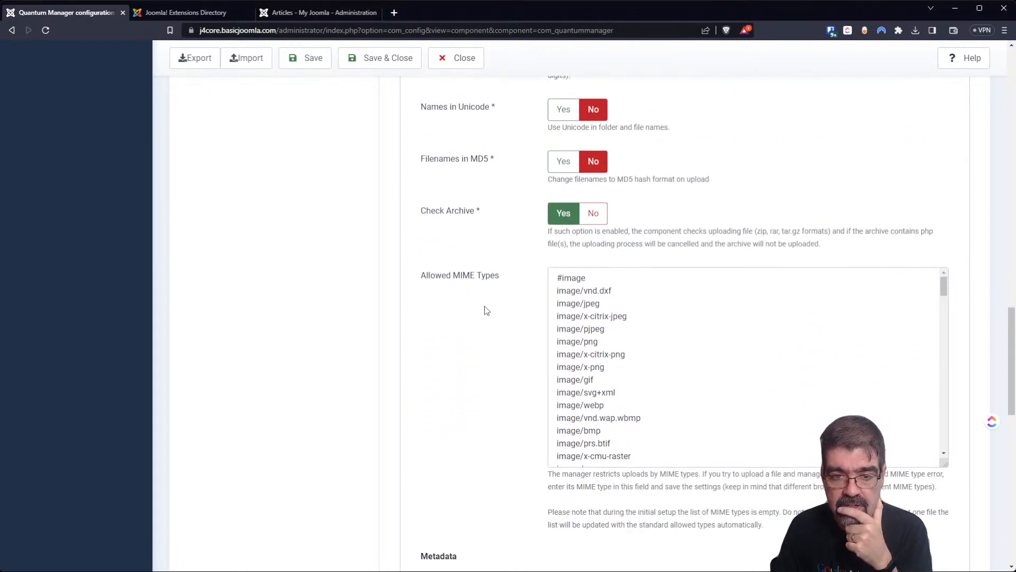
pyautogui.scroll(-5, 648, 329)
pyautogui.scroll(-5, 648, 329)
pyautogui.scroll(-3, 638, 341)
pyautogui.scroll(-5, 639, 341)
pyautogui.scroll(-5, 451, 334)
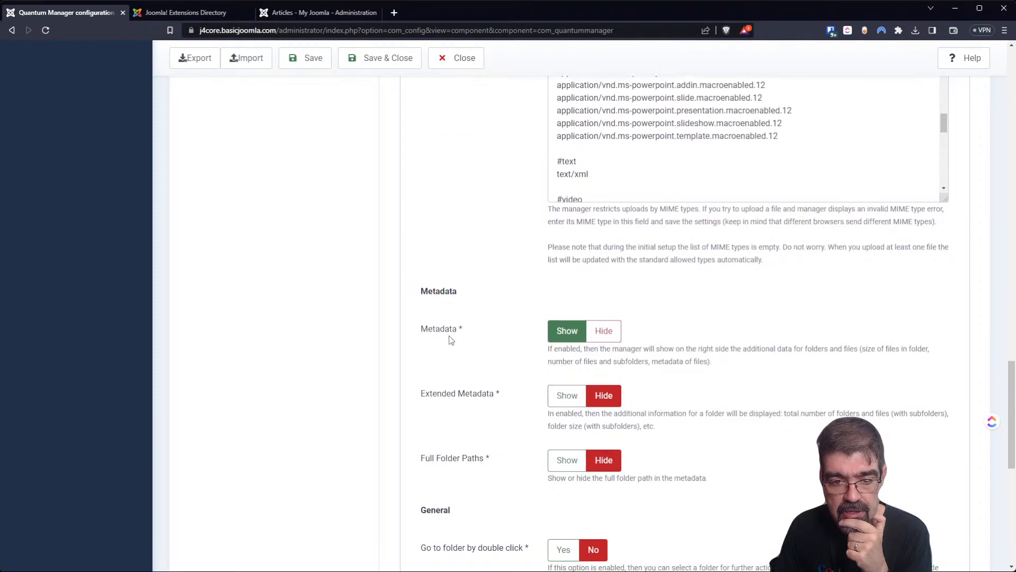
pyautogui.scroll(-3, 449, 327)
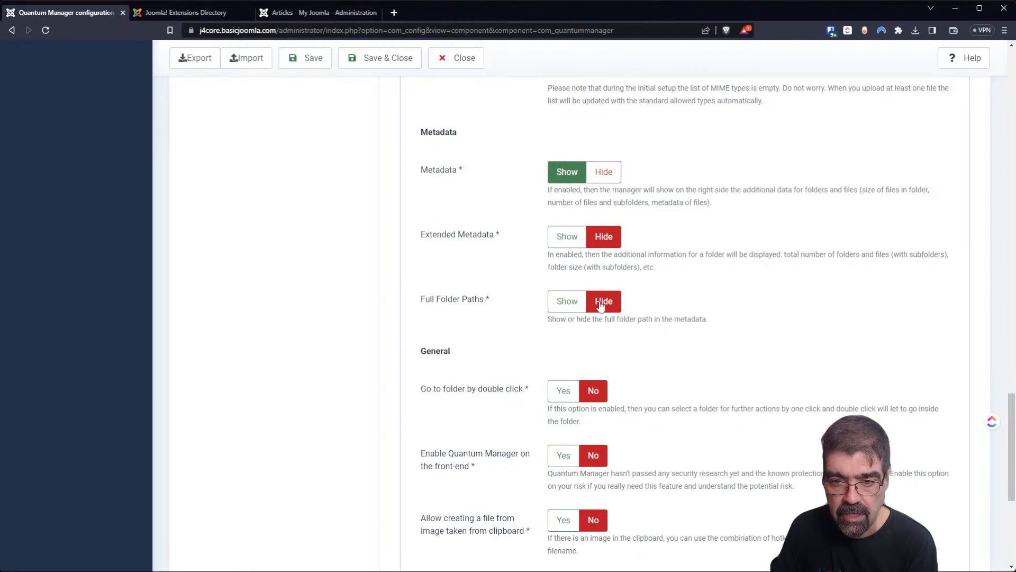
pyautogui.scroll(-4, 476, 294)
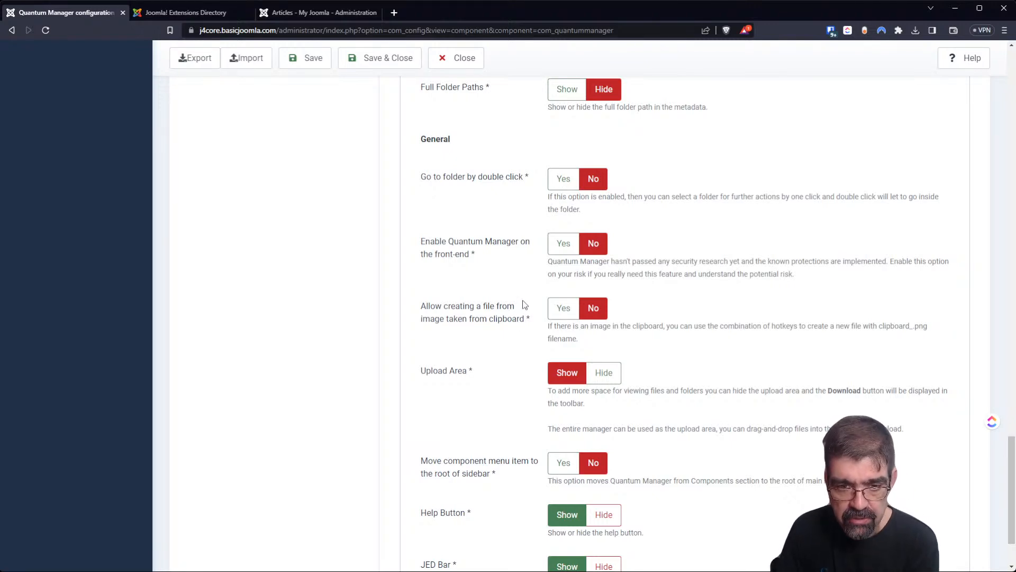
pyautogui.scroll(-2, 524, 304)
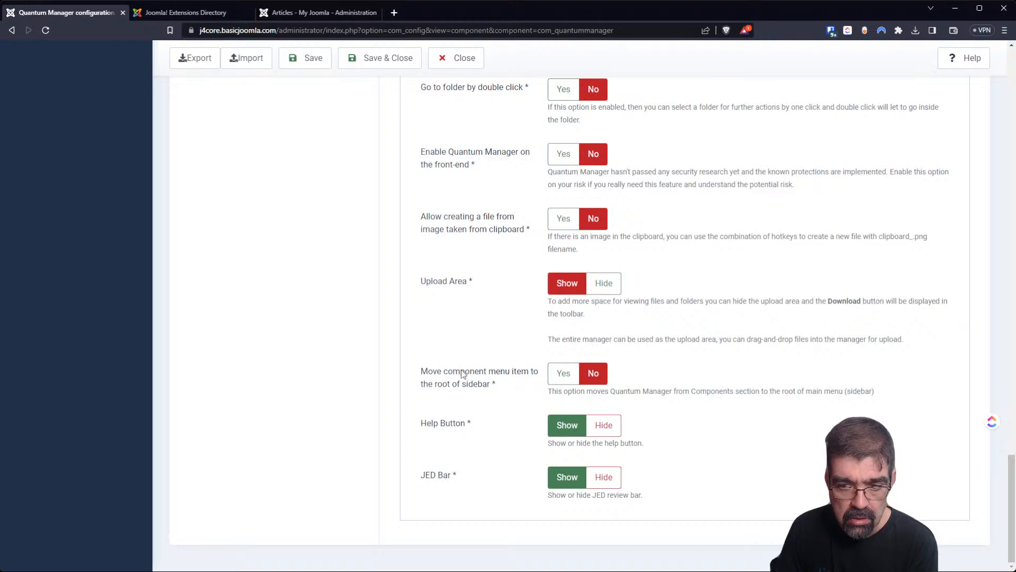
pyautogui.click(575, 375)
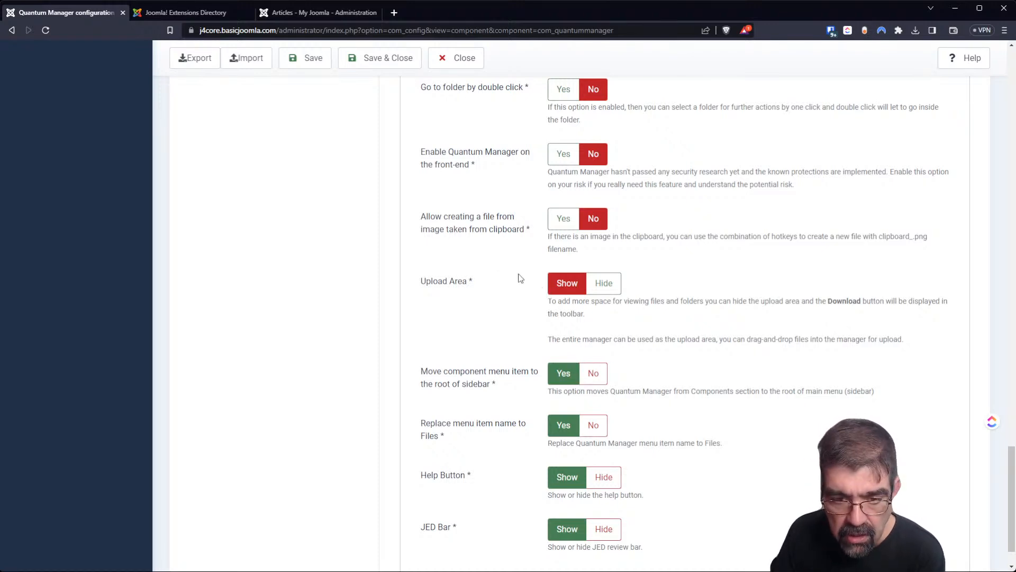
pyautogui.scroll(-1, 524, 279)
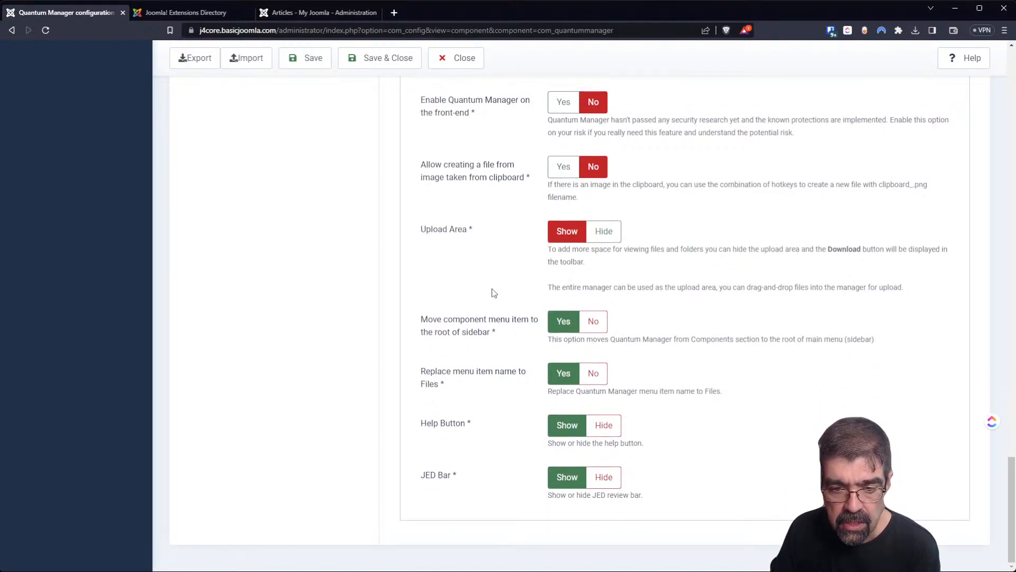
pyautogui.scroll(20, 494, 292)
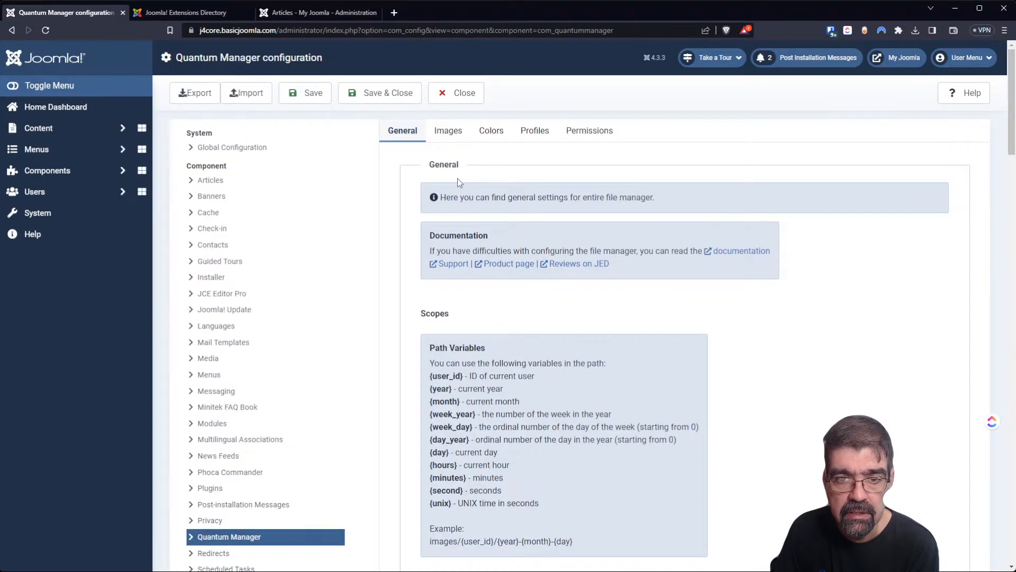
# Save the configuration, then review the Images tab settings down to Thumbnails.
pyautogui.click(290, 105)
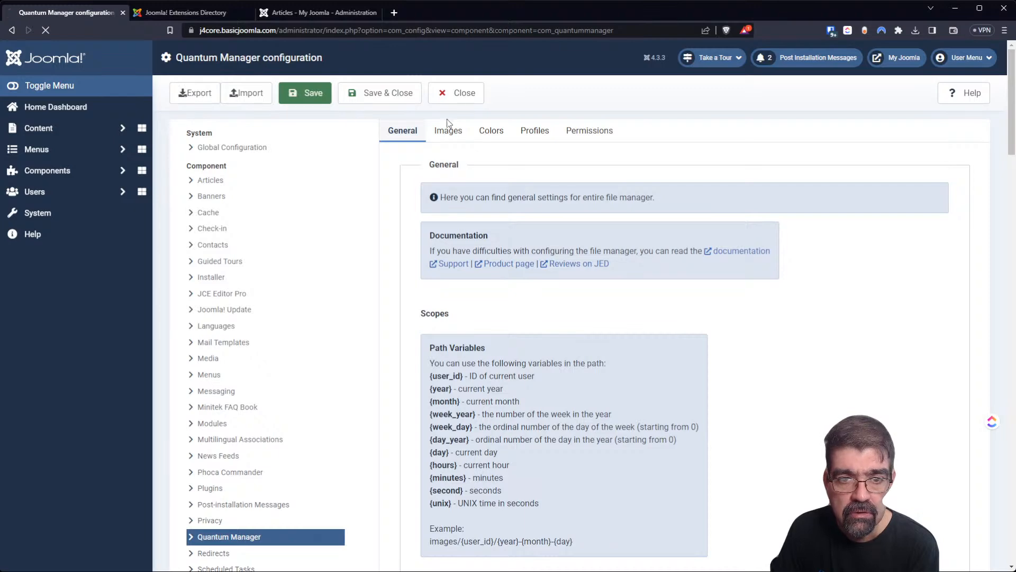
pyautogui.click(447, 165)
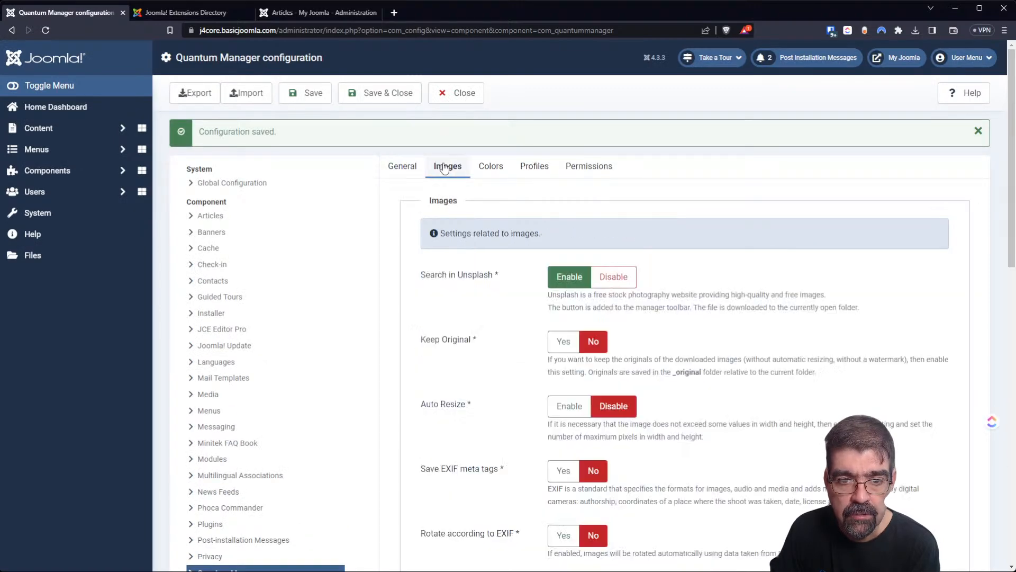
pyautogui.scroll(-2, 482, 232)
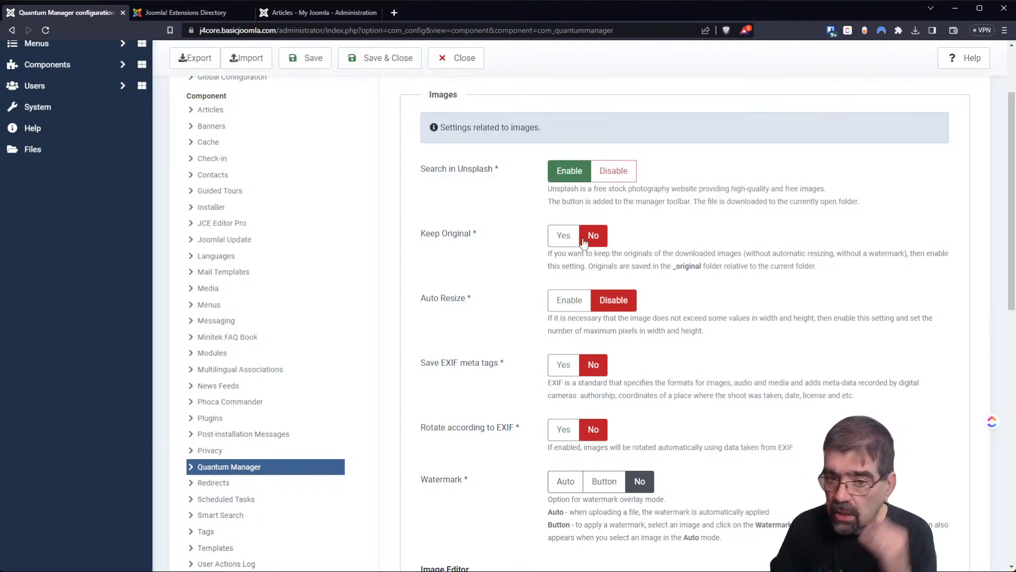
pyautogui.scroll(-2, 529, 318)
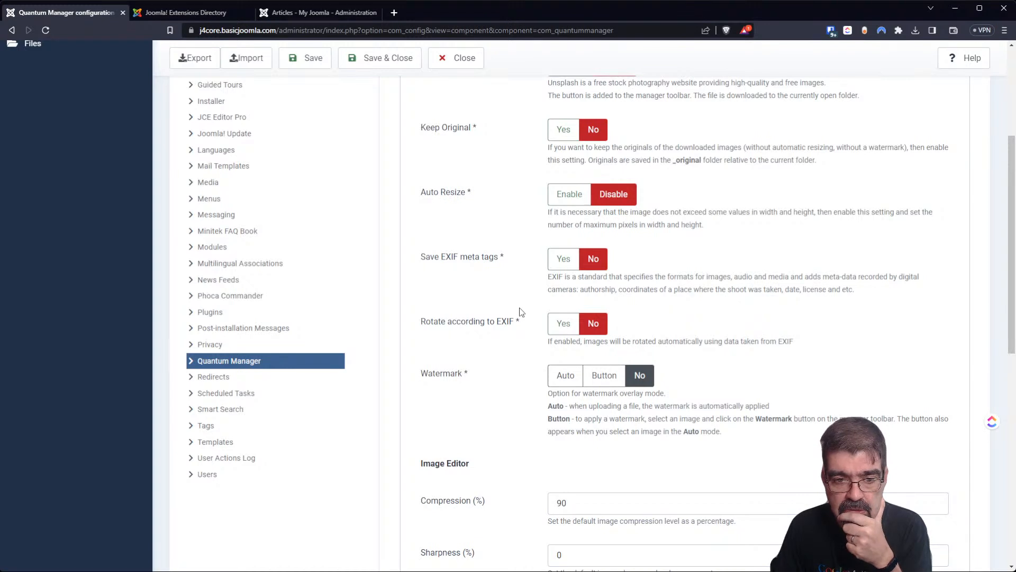
pyautogui.scroll(-7, 519, 311)
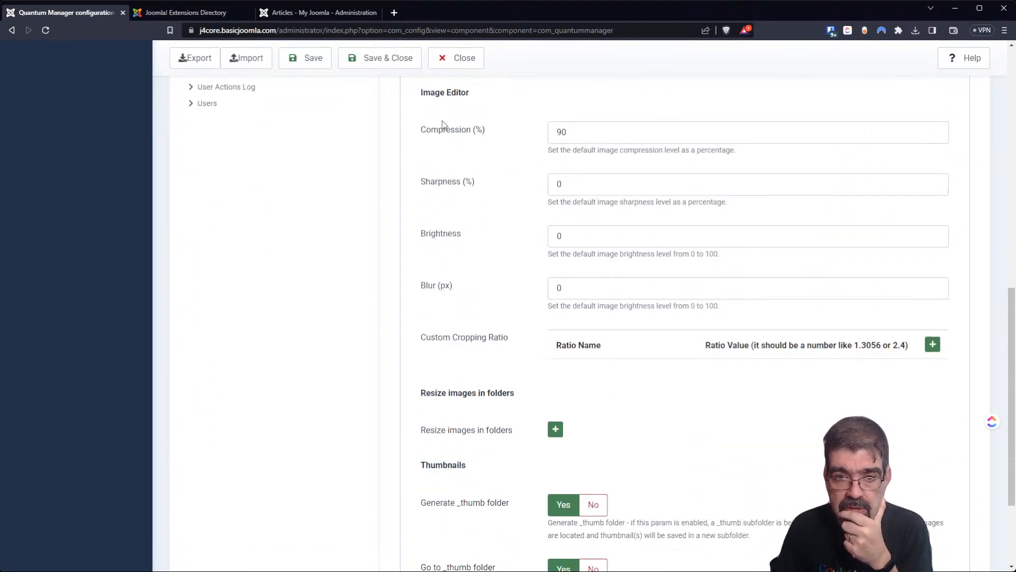
pyautogui.scroll(-3, 448, 154)
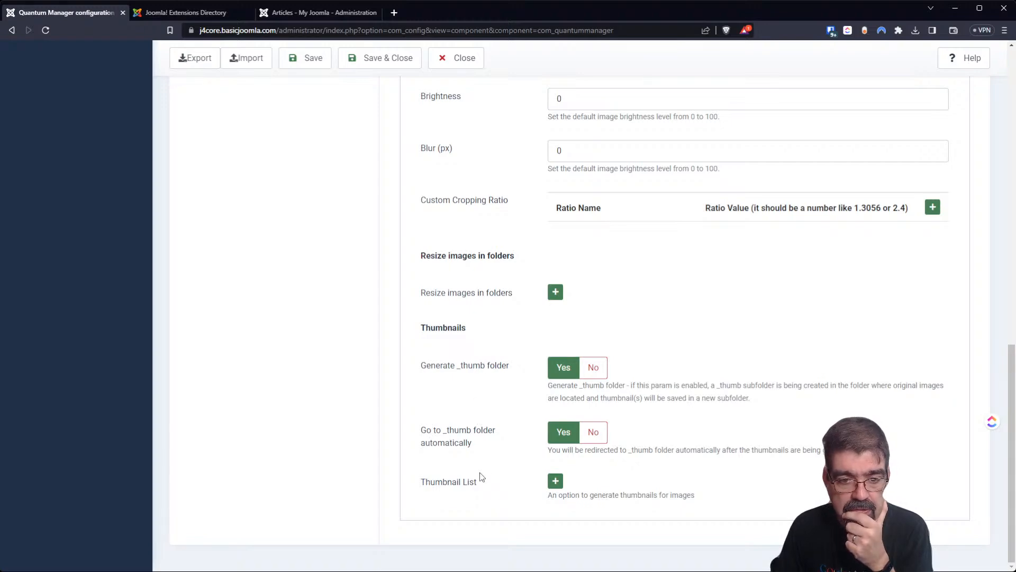
pyautogui.scroll(15, 694, 384)
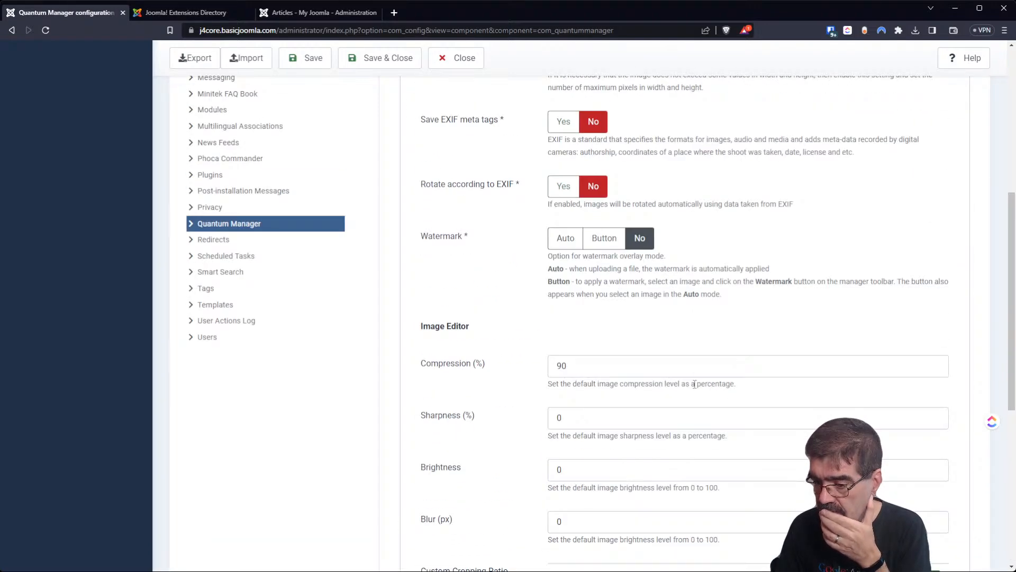
# Add an empty Files colors entry, add and remove a Profiles override, then return to General.
pyautogui.click(498, 168)
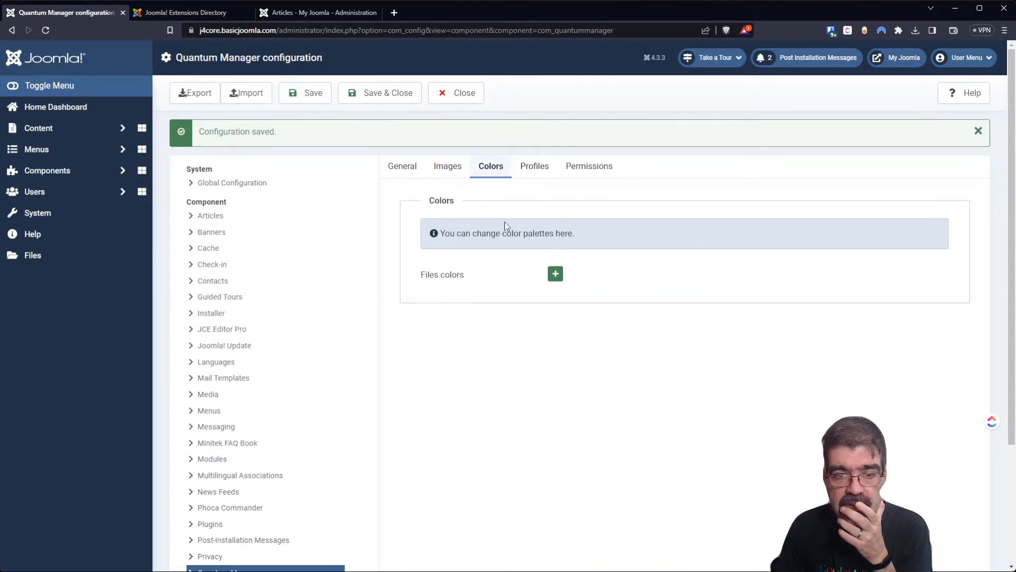
pyautogui.click(555, 275)
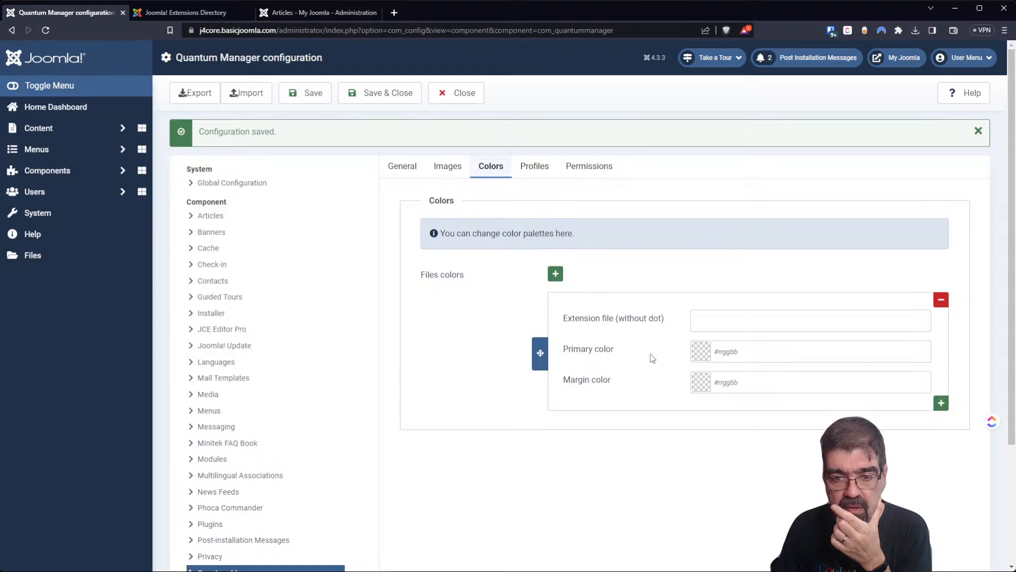
pyautogui.click(549, 174)
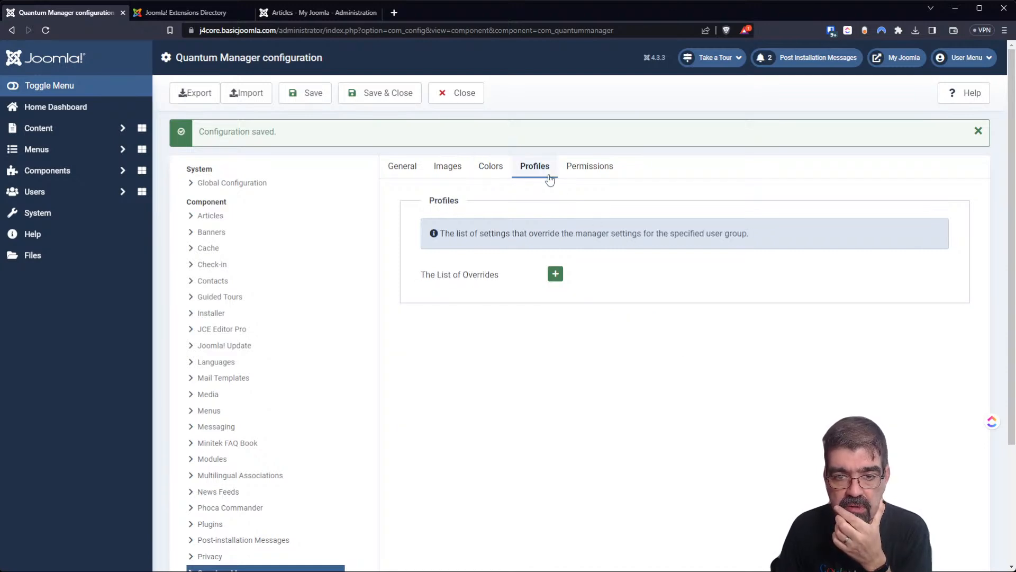
pyautogui.click(557, 276)
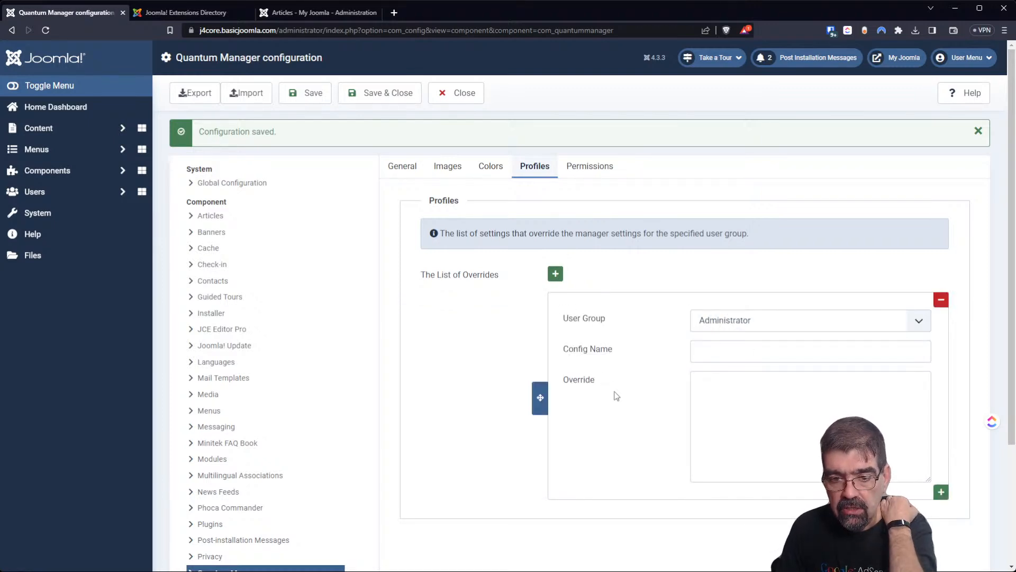
pyautogui.click(940, 299)
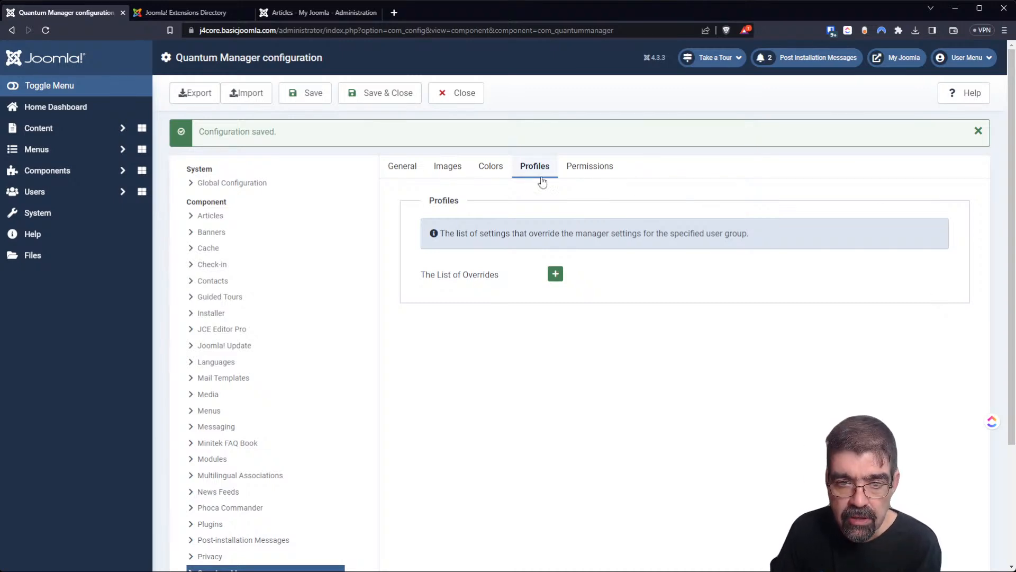
pyautogui.click(420, 171)
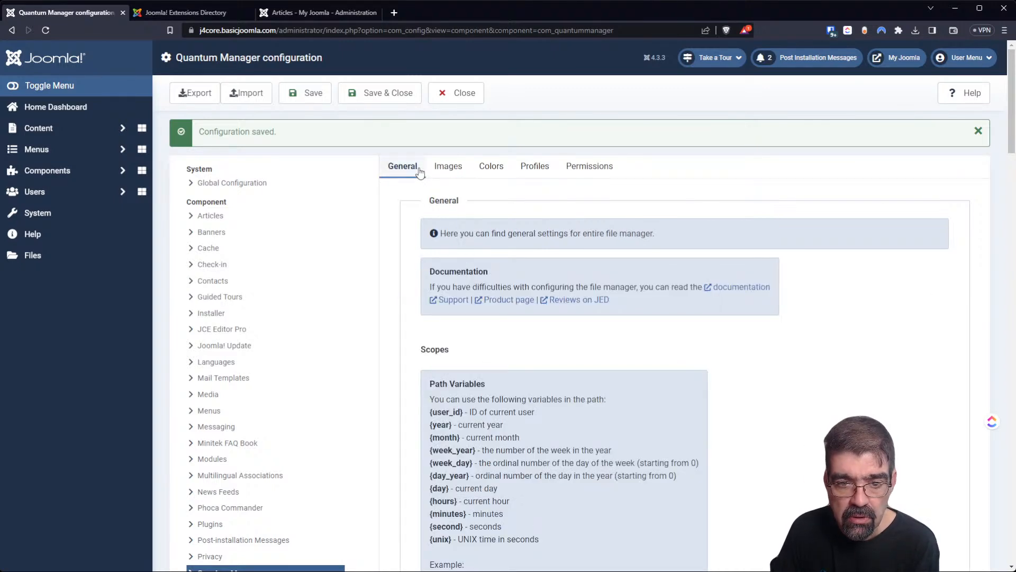
# Add a custom scope named 'The Whole Shebang' and save the configuration.
pyautogui.scroll(-3, 651, 315)
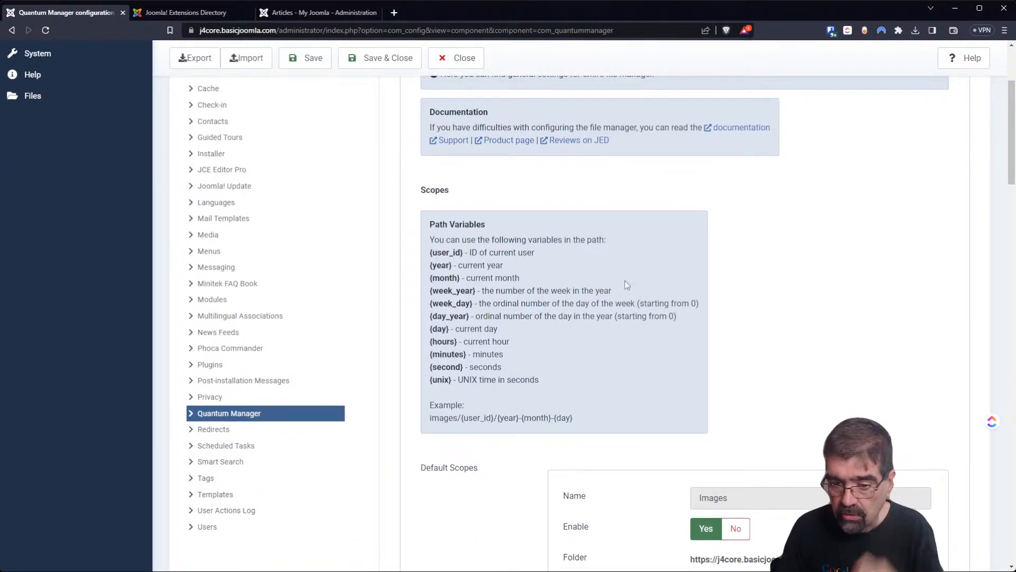
pyautogui.scroll(-3, 627, 285)
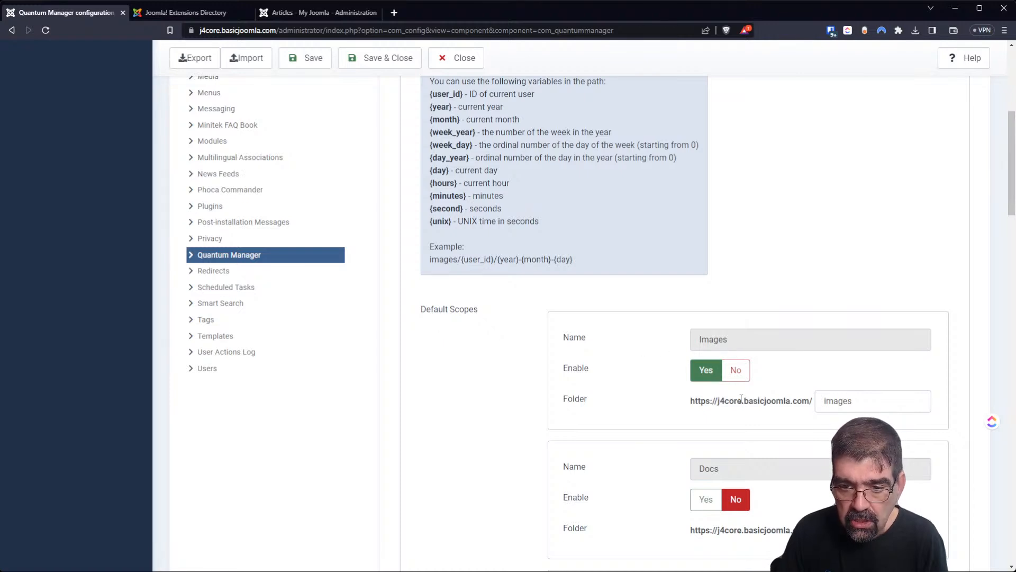
pyautogui.scroll(-2, 738, 397)
pyautogui.scroll(-6, 735, 394)
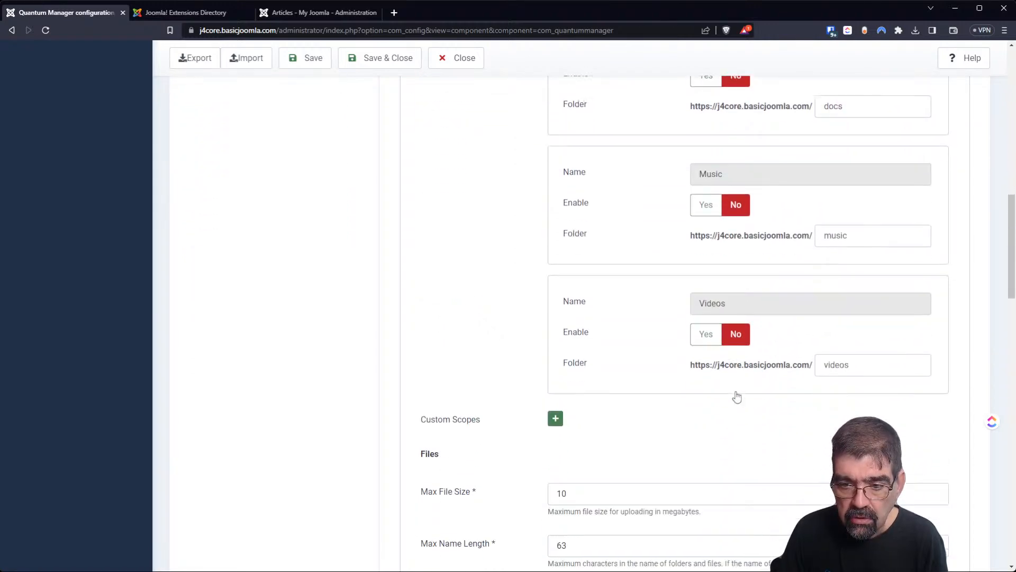
pyautogui.click(555, 419)
pyautogui.click(734, 461)
pyautogui.write('The')
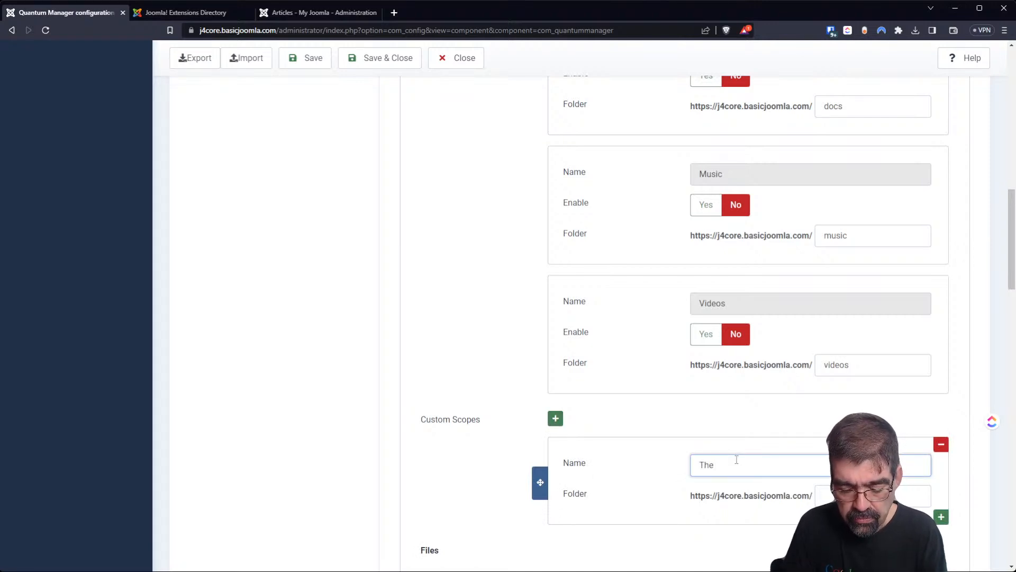
pyautogui.write(' Whole Shebang')
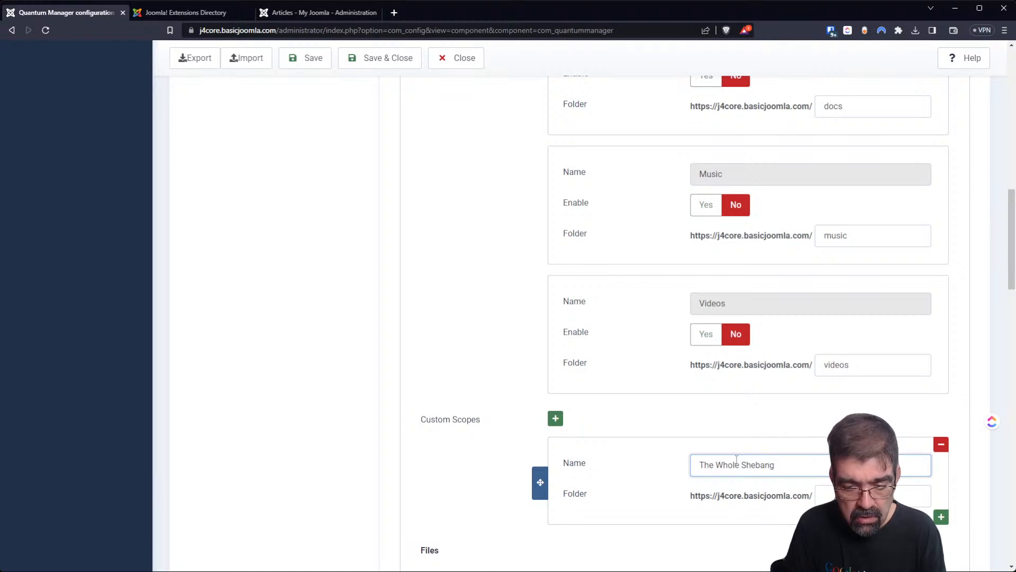
pyautogui.scroll(-2, 680, 480)
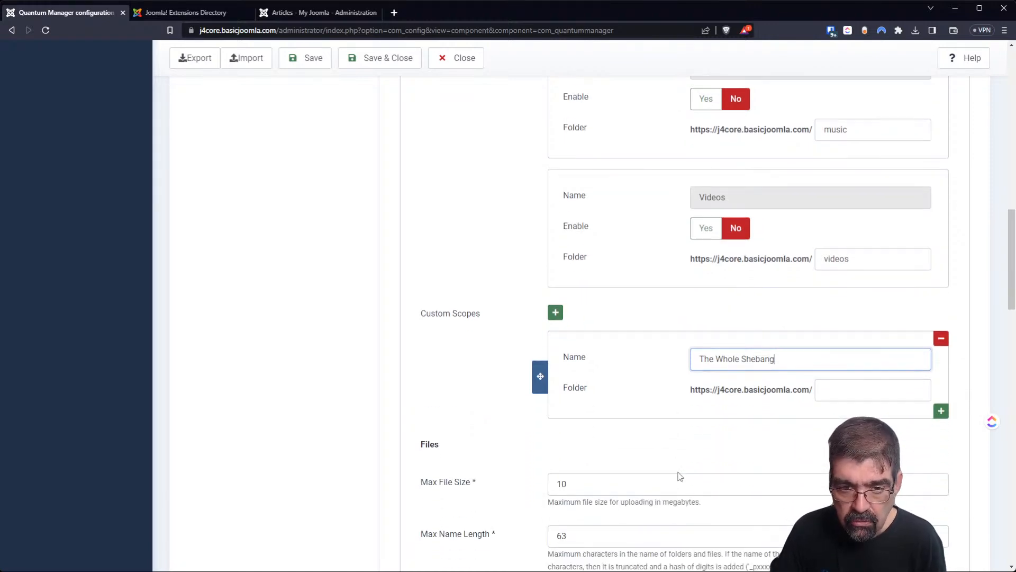
pyautogui.click(298, 61)
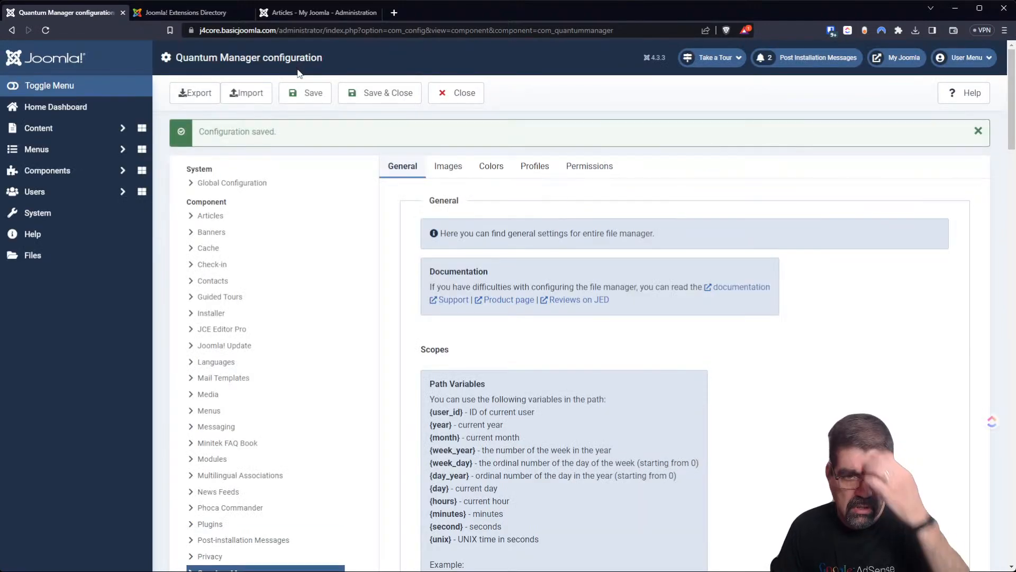
# Save & Close the Quantum Manager configuration, returning to the file manager.
pyautogui.scroll(-5, 852, 394)
pyautogui.scroll(-8, 850, 397)
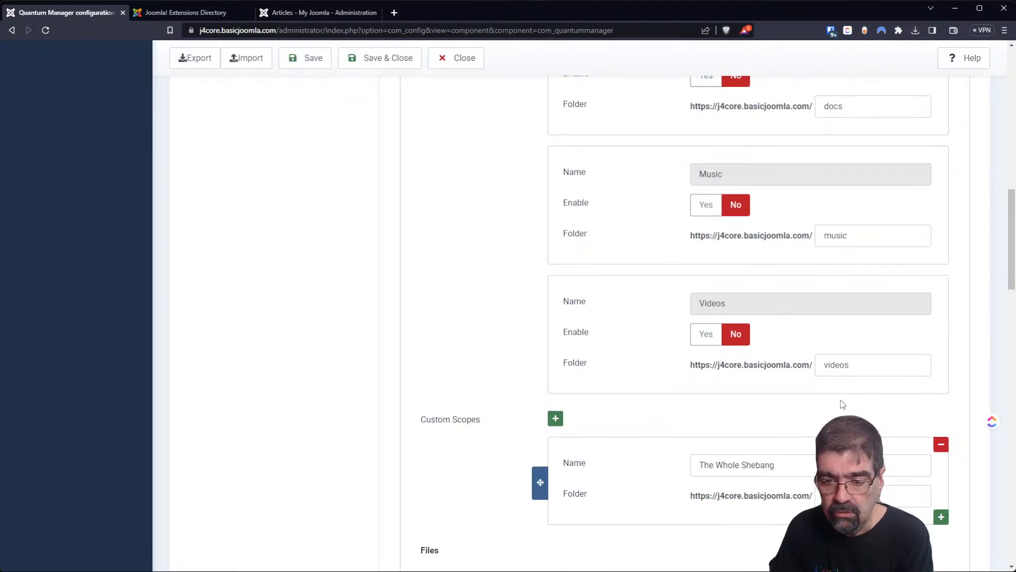
pyautogui.scroll(7, 639, 366)
pyautogui.scroll(7, 639, 366)
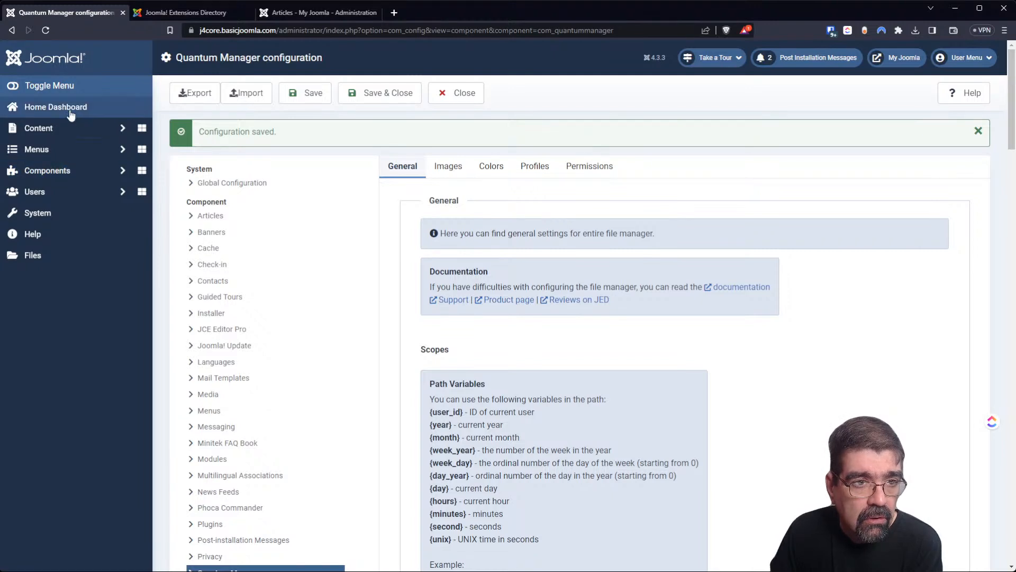
pyautogui.click(370, 95)
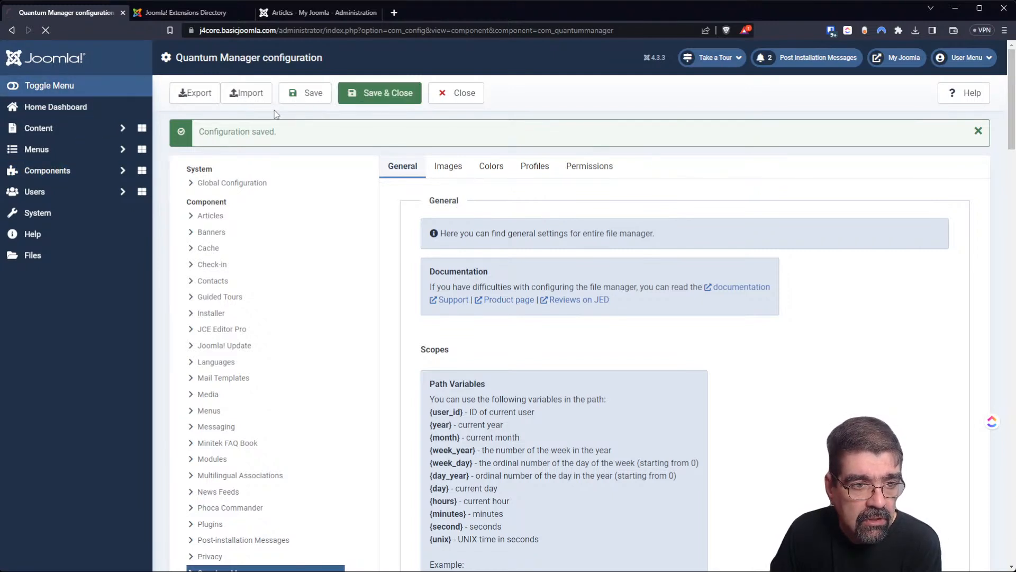
# Expand and collapse the Components sidebar menu twice.
pyautogui.click(68, 175)
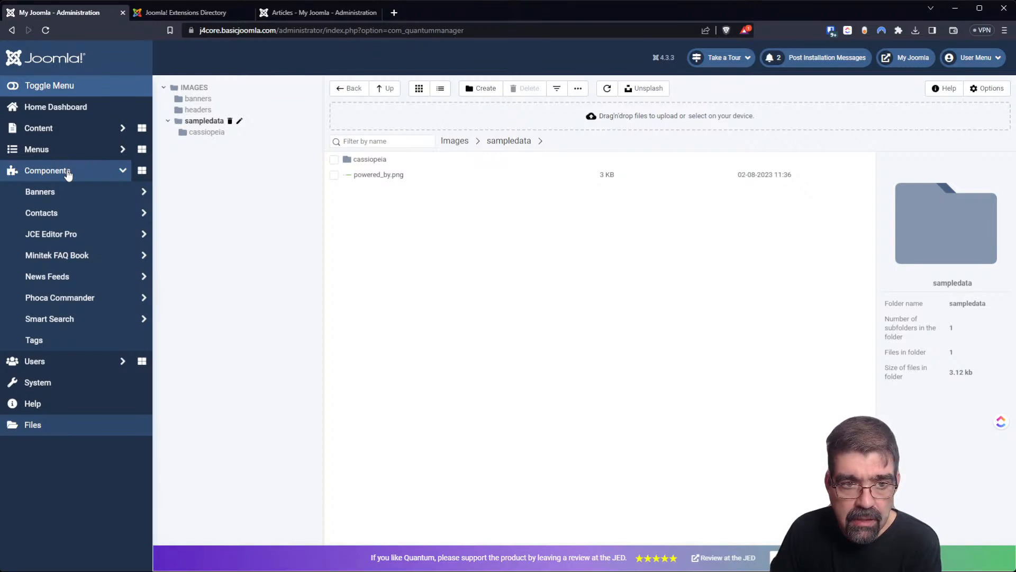
pyautogui.click(68, 175)
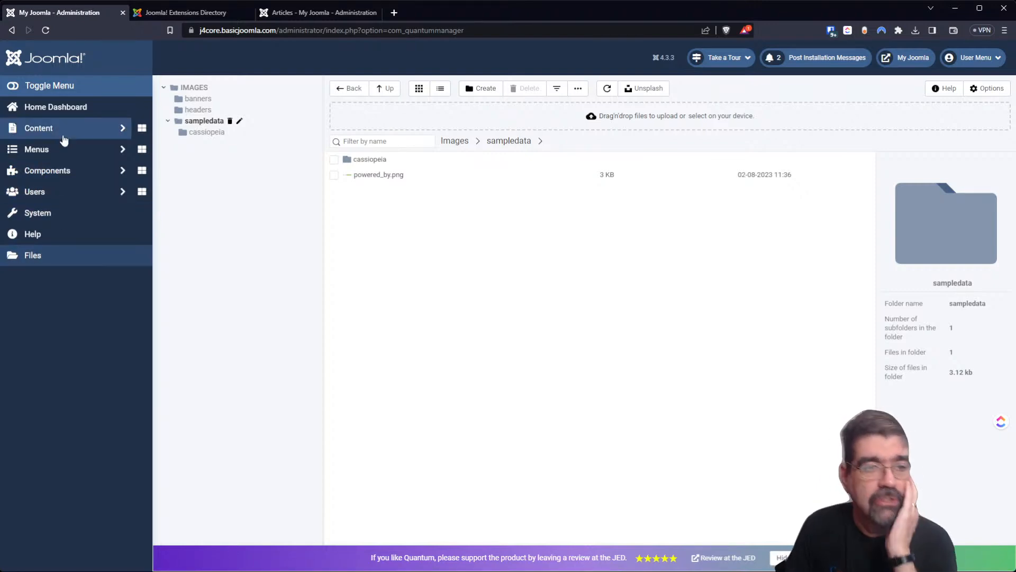
pyautogui.click(55, 178)
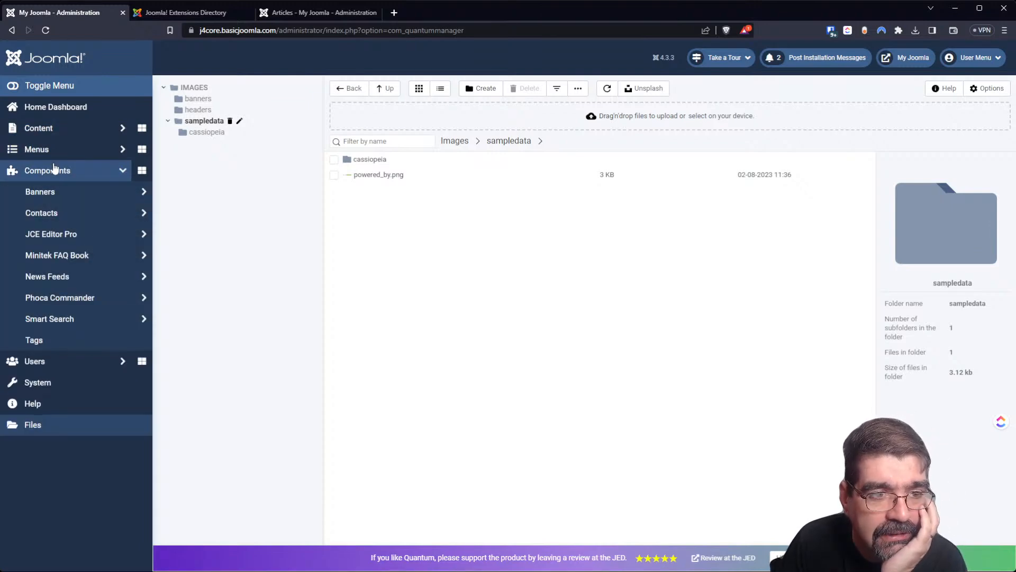
pyautogui.click(55, 175)
# Visit the Home Dashboard, go back to the file manager, and open Quantum Manager Options.
pyautogui.click(53, 115)
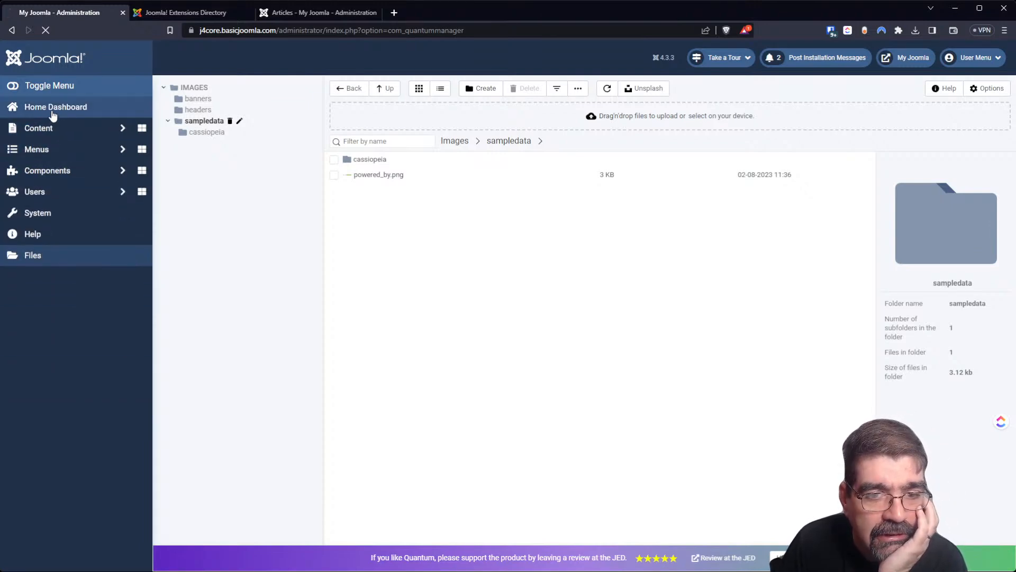
pyautogui.scroll(-10, 465, 288)
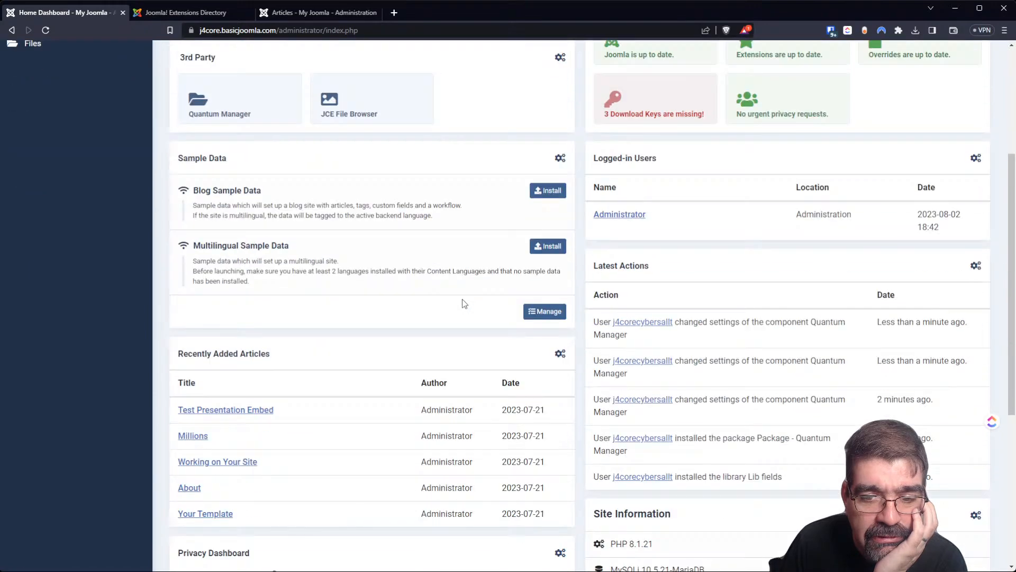
pyautogui.scroll(10, 463, 304)
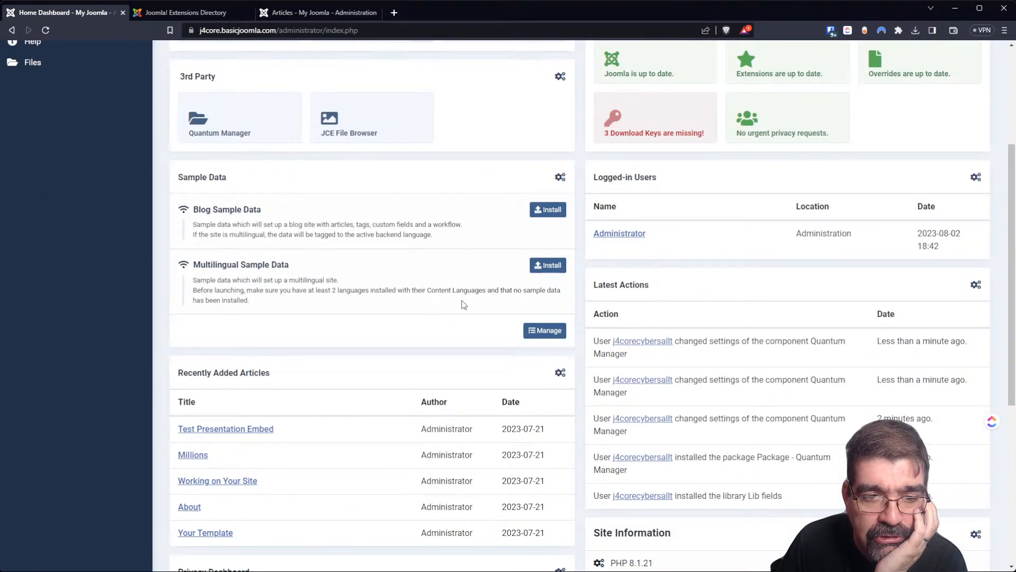
pyautogui.click(13, 30)
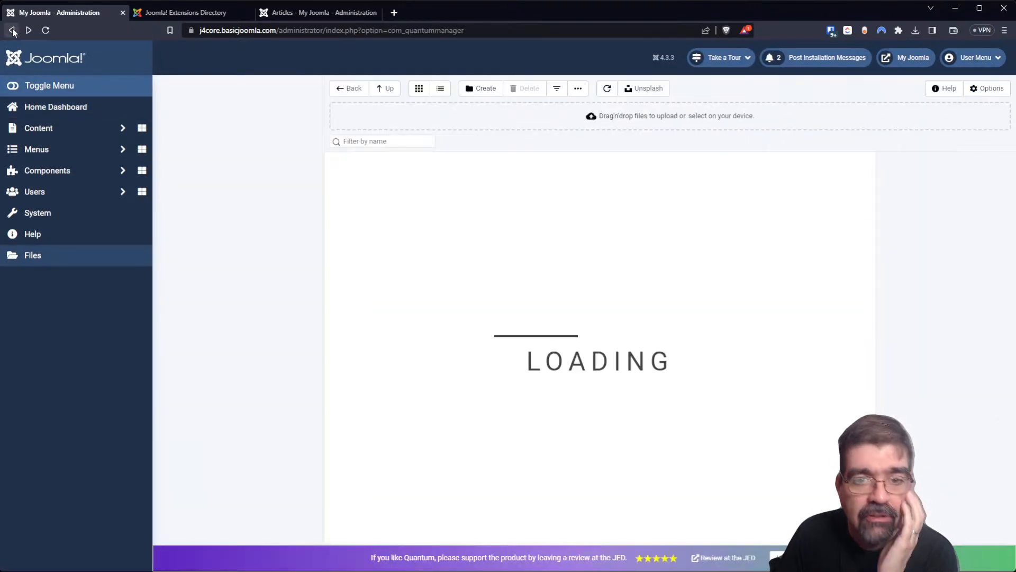
pyautogui.click(987, 88)
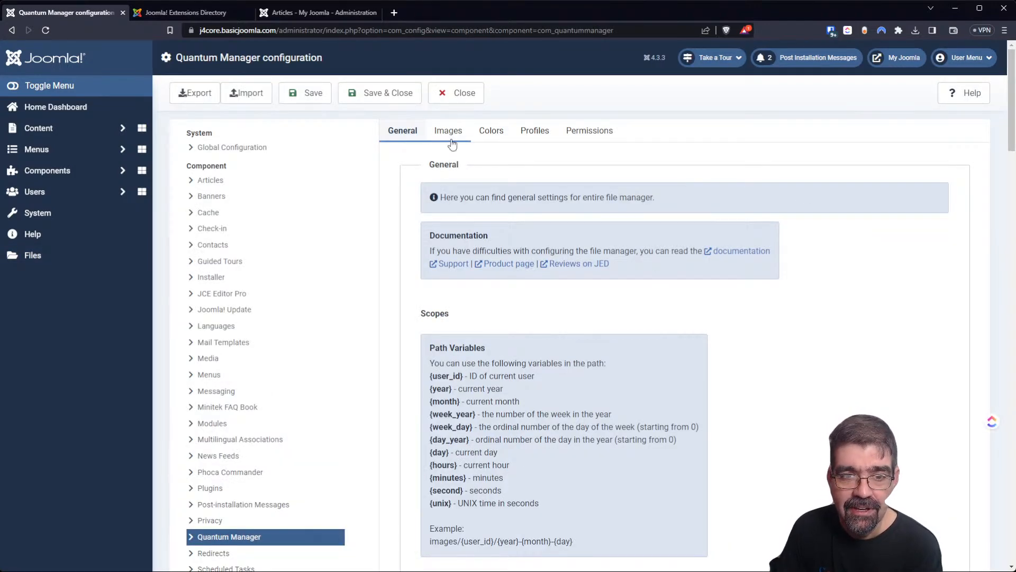
# Set 'Move component menu item to the root of sidebar' to No and Save & Close.
pyautogui.scroll(-12, 716, 303)
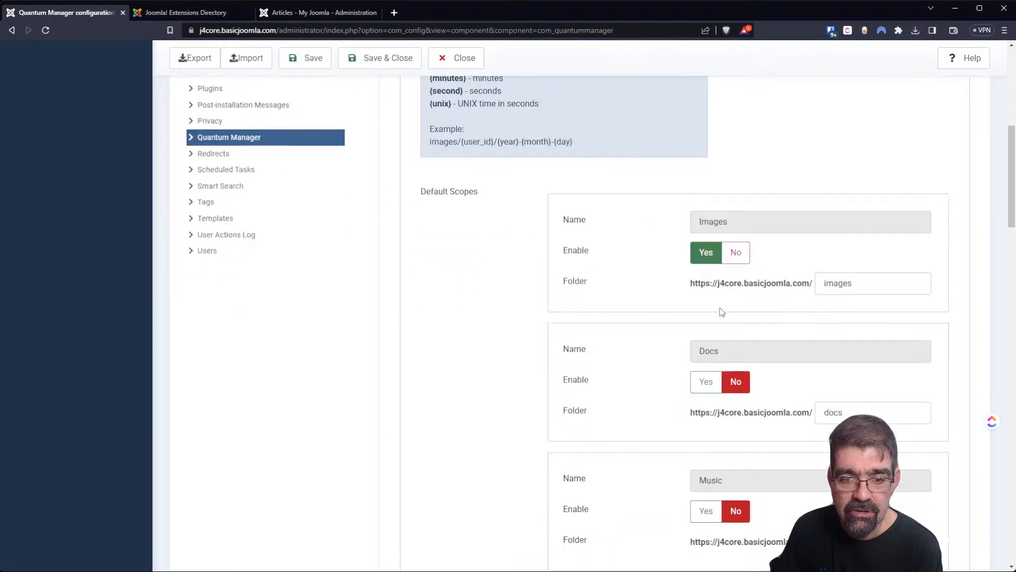
pyautogui.scroll(-10, 642, 302)
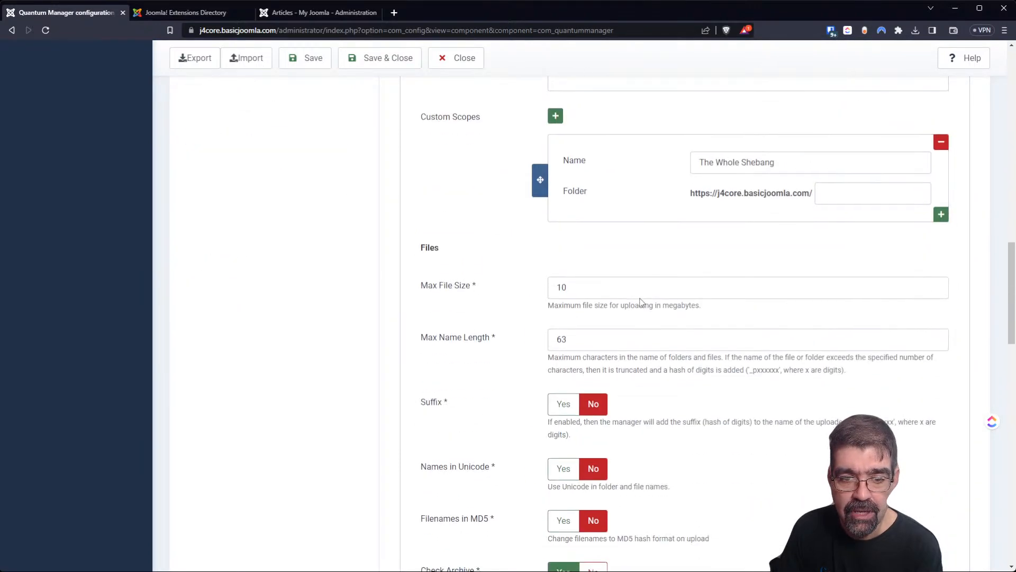
pyautogui.scroll(-9, 642, 302)
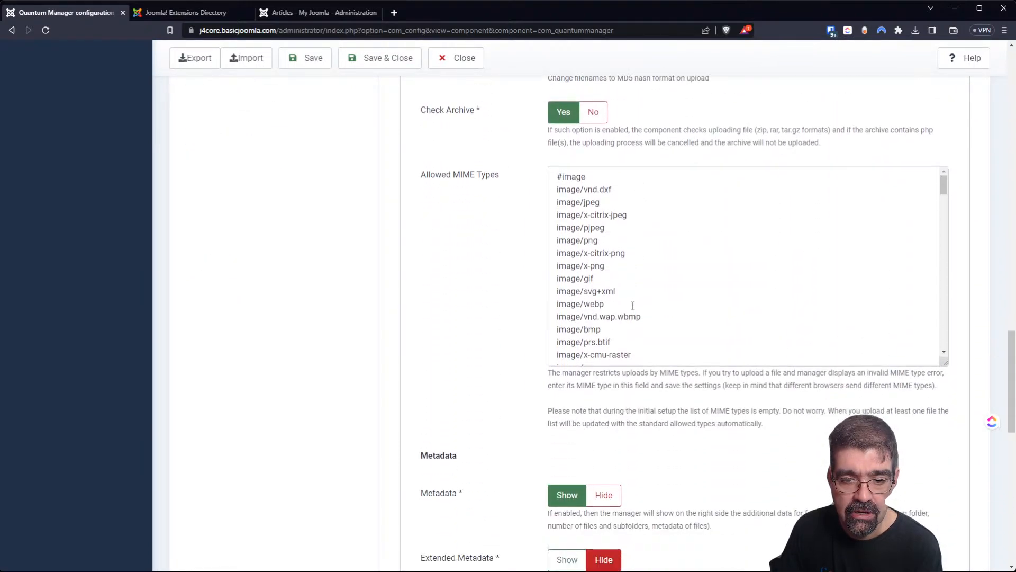
pyautogui.scroll(-9, 630, 307)
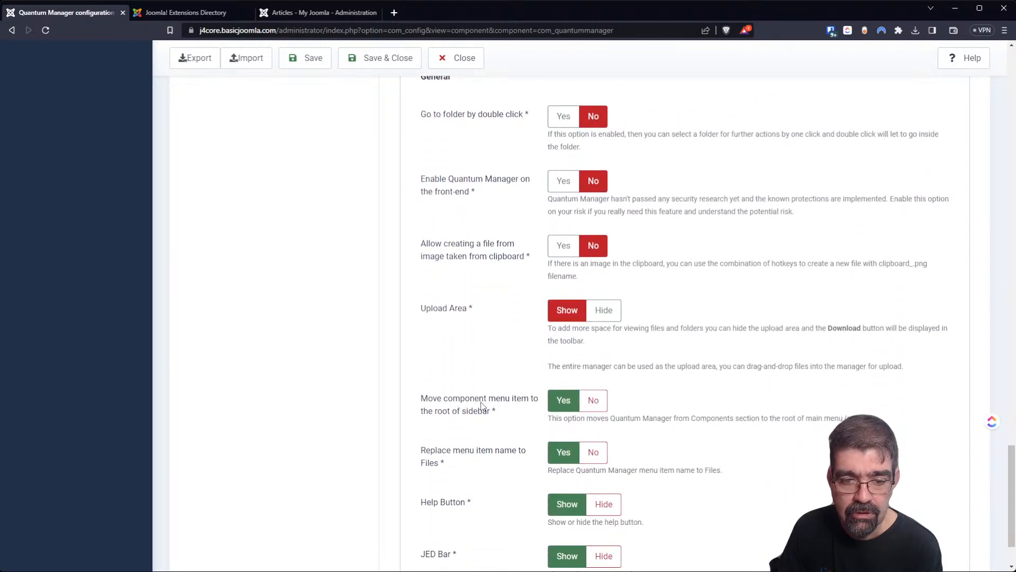
pyautogui.click(592, 401)
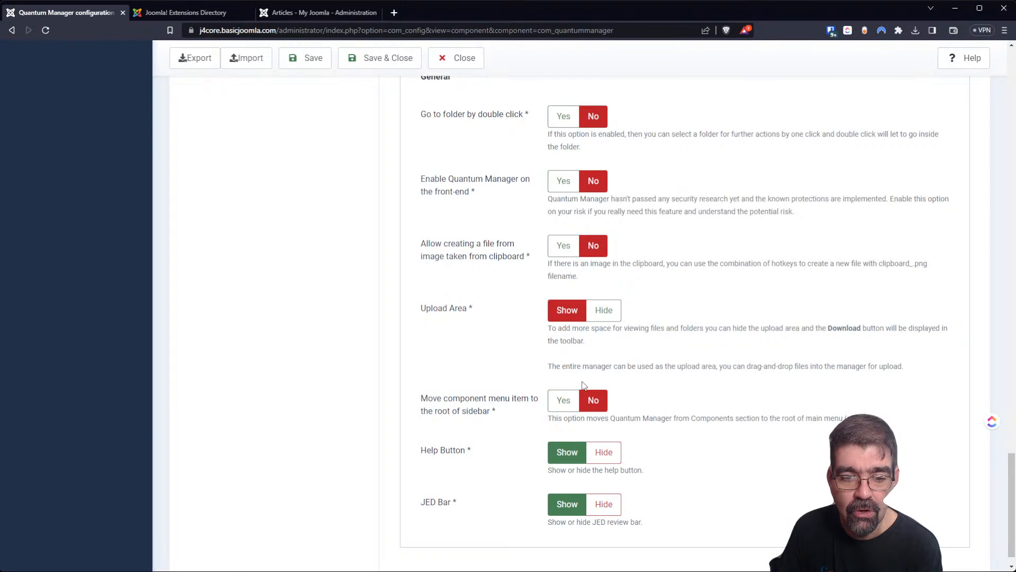
pyautogui.click(563, 399)
pyautogui.scroll(-2, 450, 375)
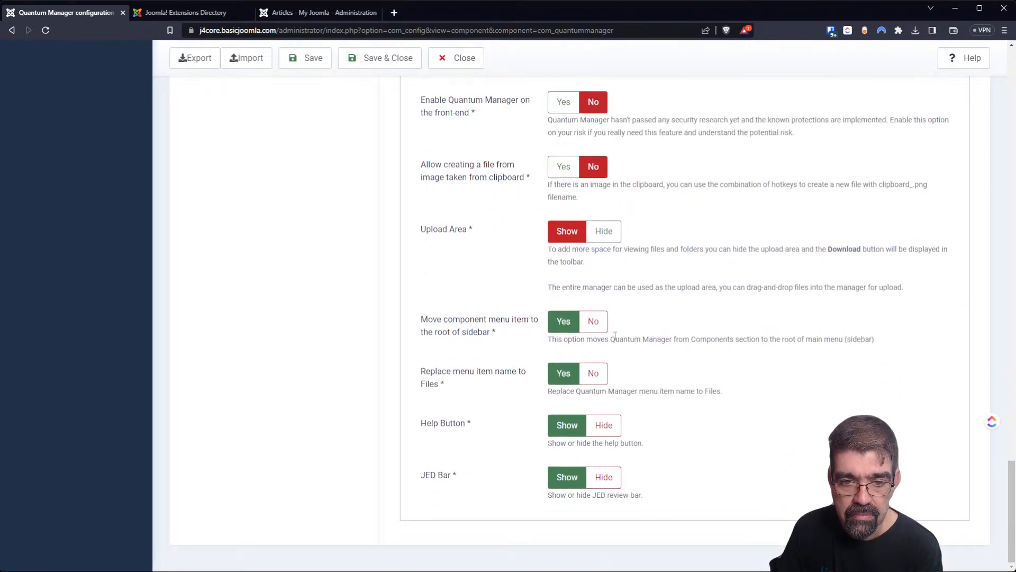
pyautogui.click(587, 327)
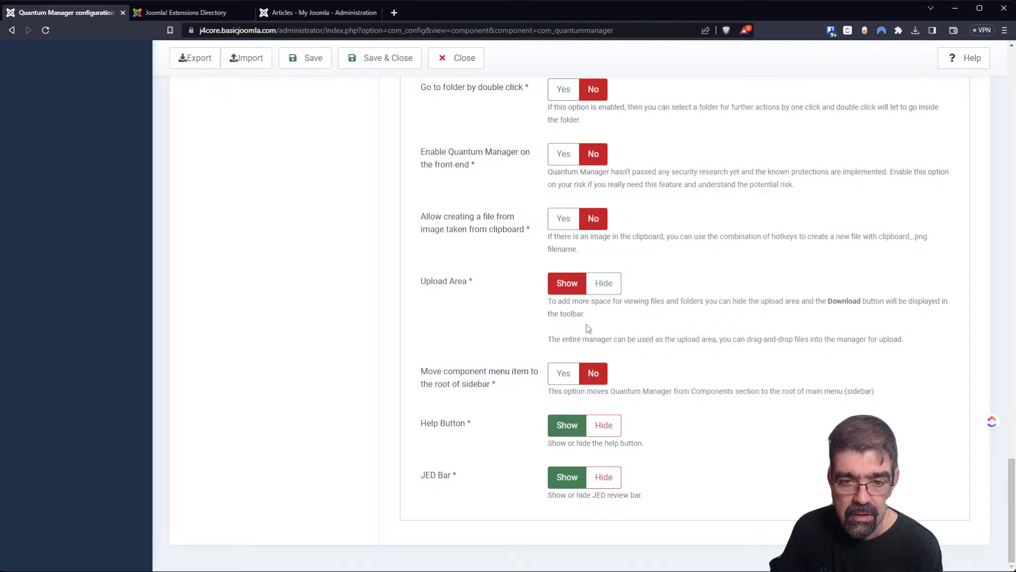
pyautogui.click(370, 65)
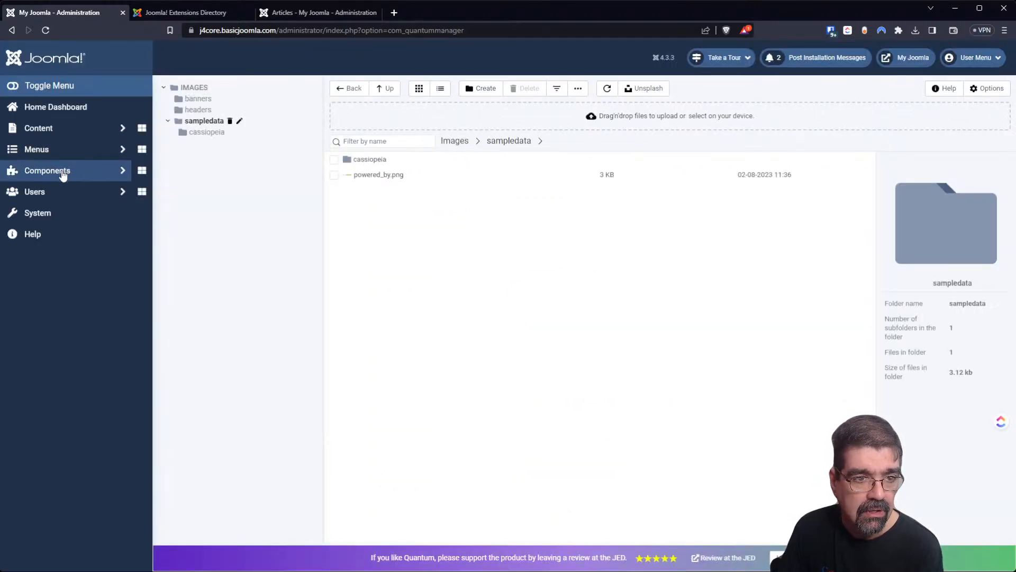
# Reopen Quantum Manager from Components, go to the Images root, and open Options.
pyautogui.click(63, 176)
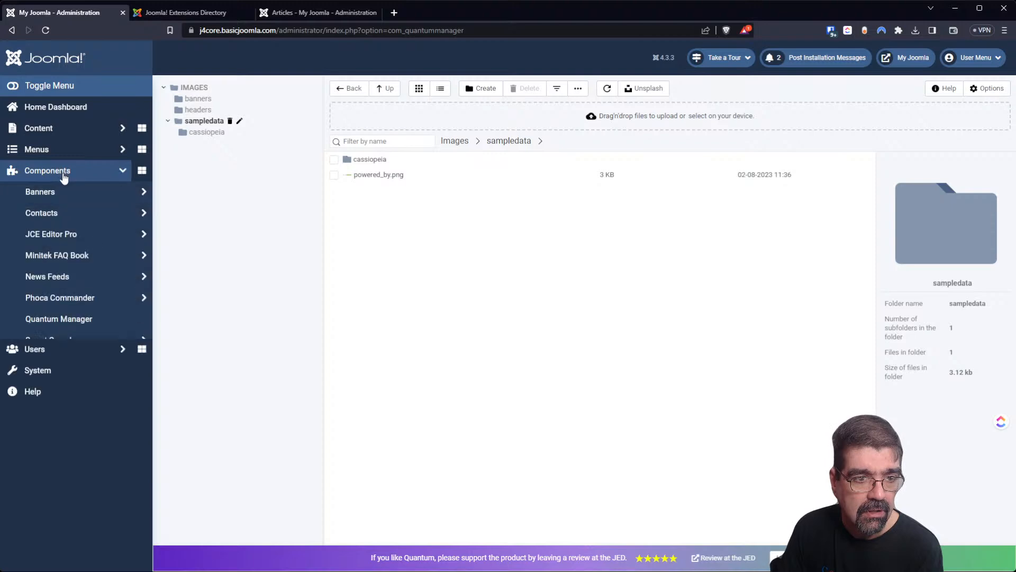
pyautogui.click(71, 319)
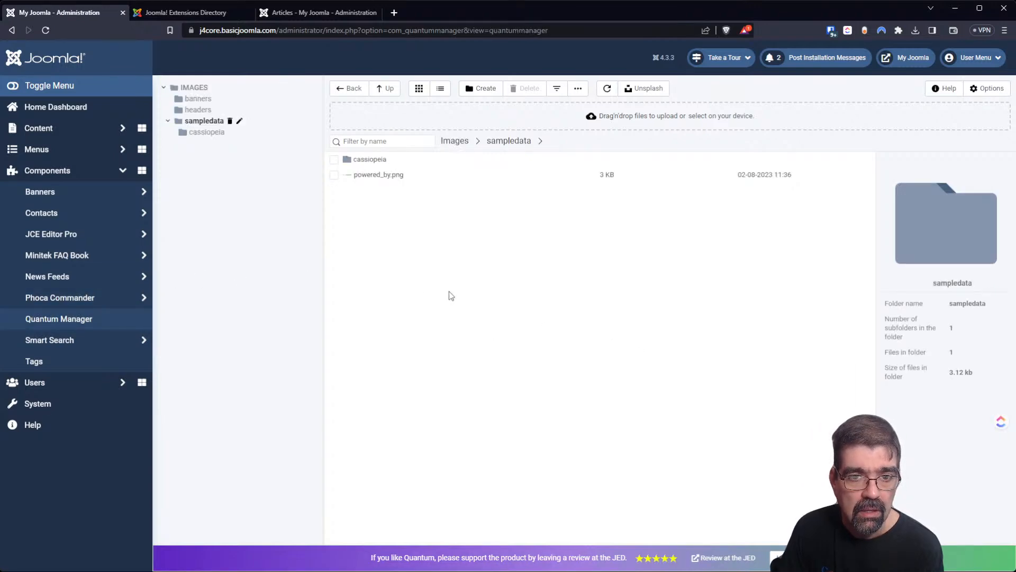
pyautogui.click(454, 141)
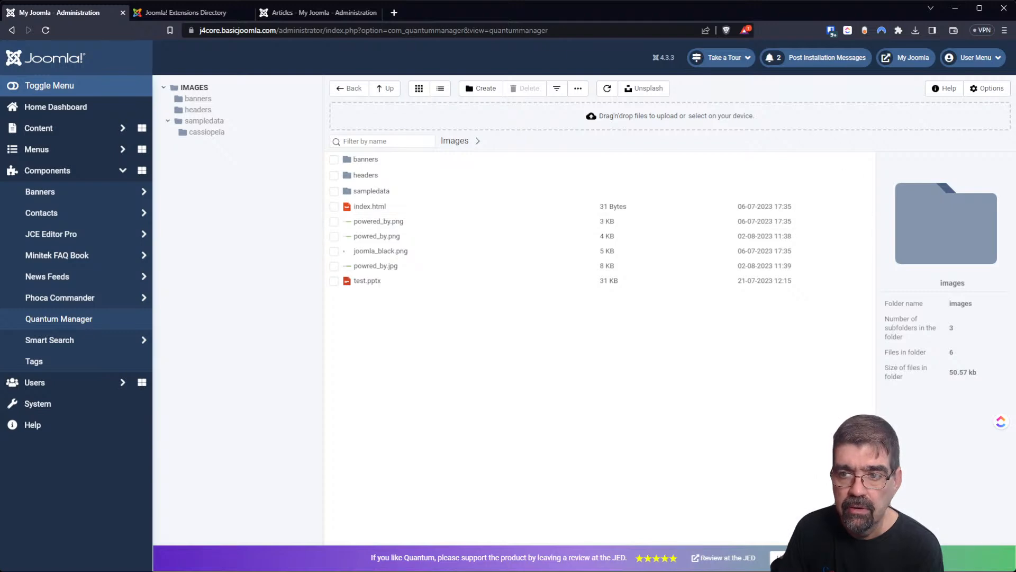
pyautogui.click(974, 90)
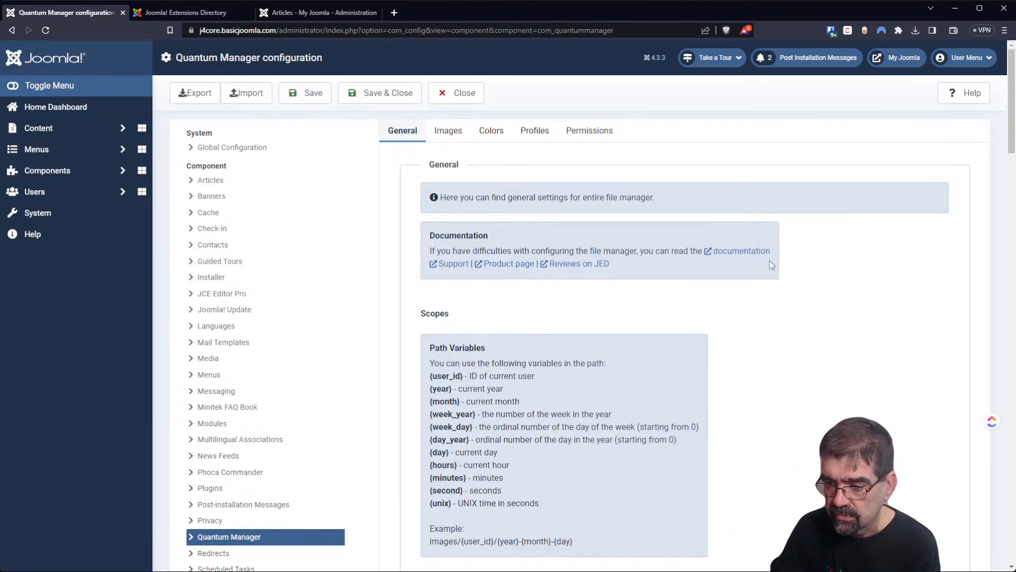
pyautogui.scroll(-4, 764, 245)
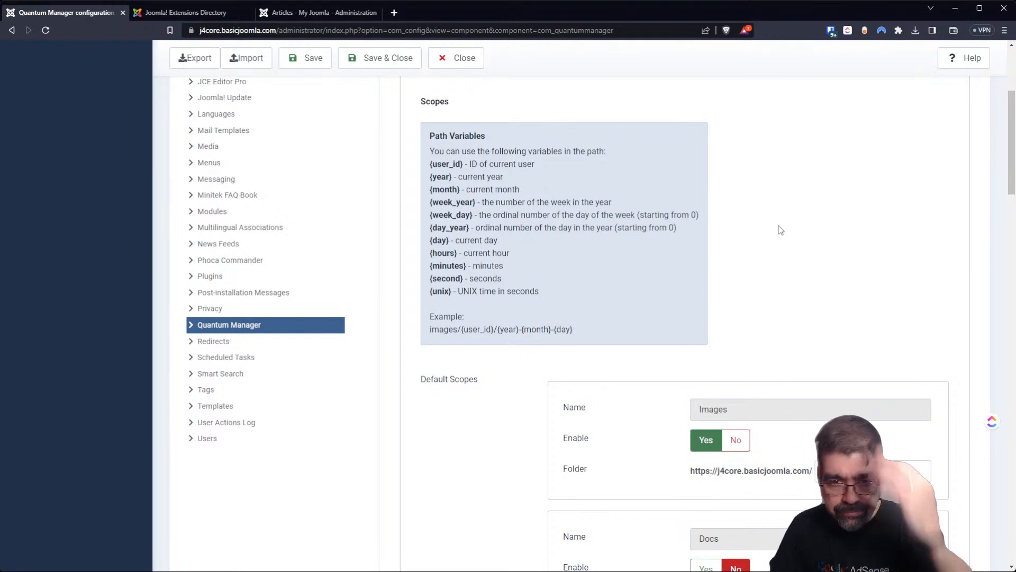
pyautogui.scroll(-5, 780, 241)
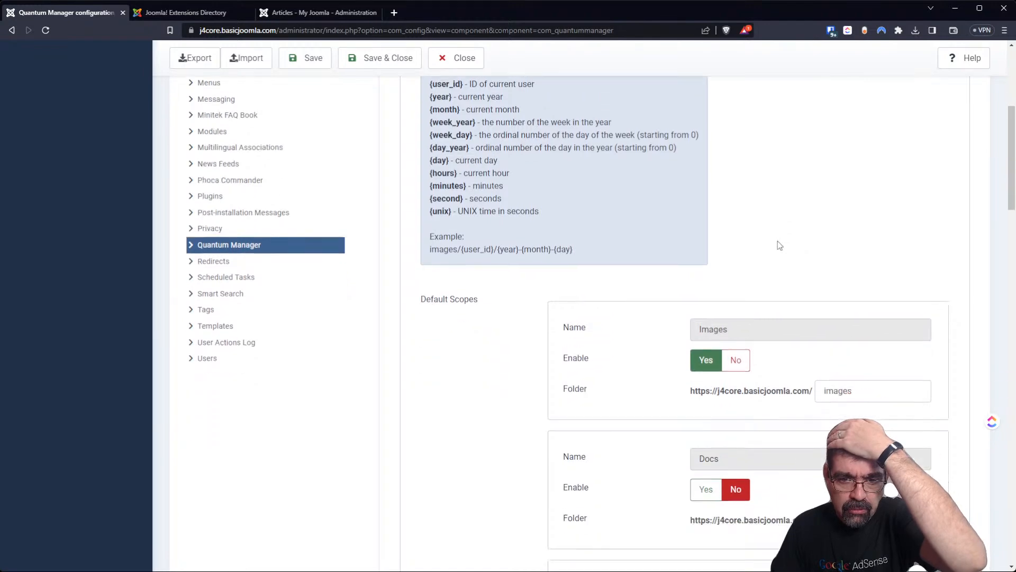
pyautogui.scroll(3, 777, 244)
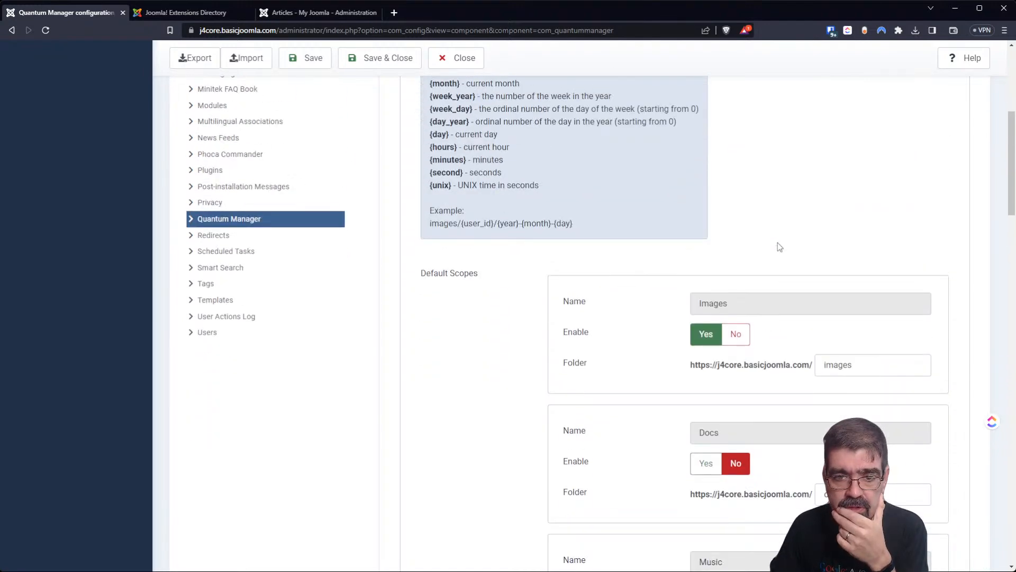
pyautogui.scroll(4, 777, 245)
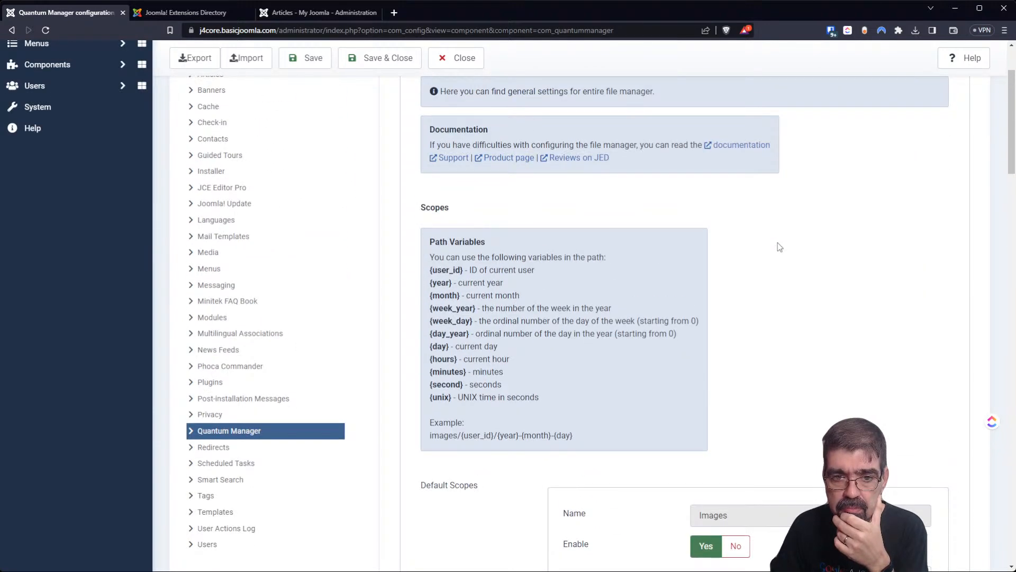
pyautogui.scroll(-7, 777, 246)
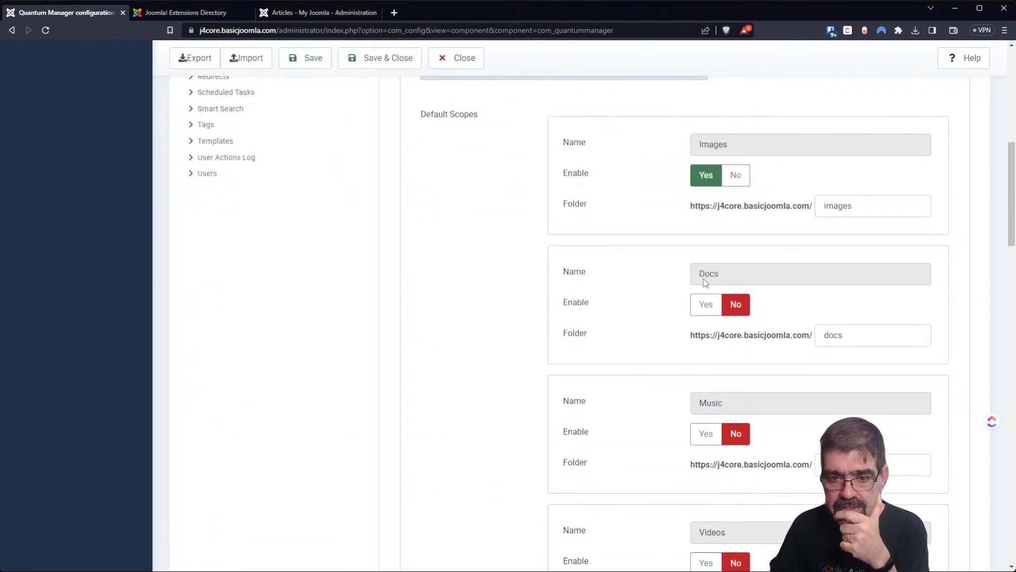
pyautogui.scroll(-6, 707, 279)
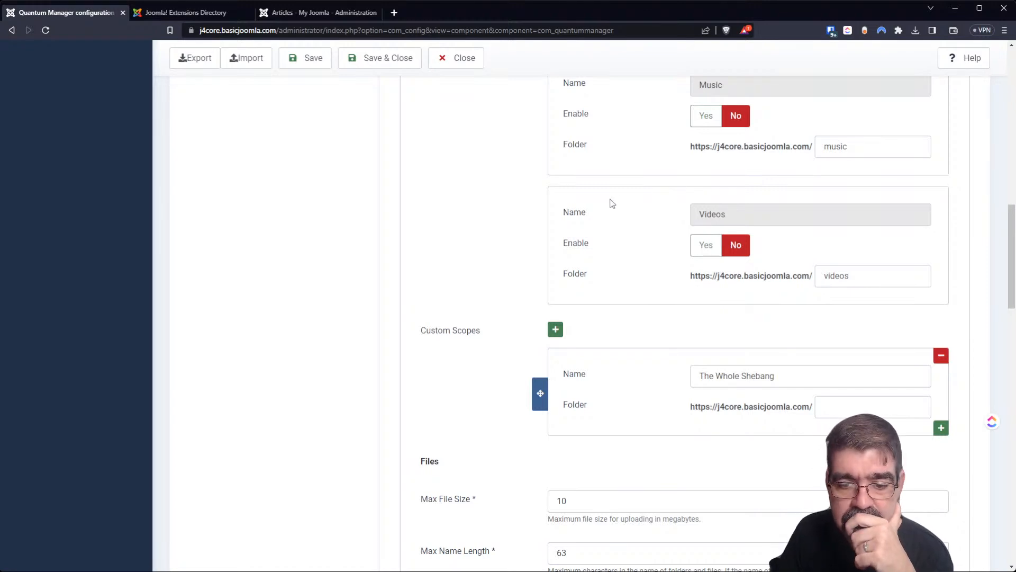
pyautogui.scroll(-3, 611, 201)
pyautogui.scroll(-3, 614, 181)
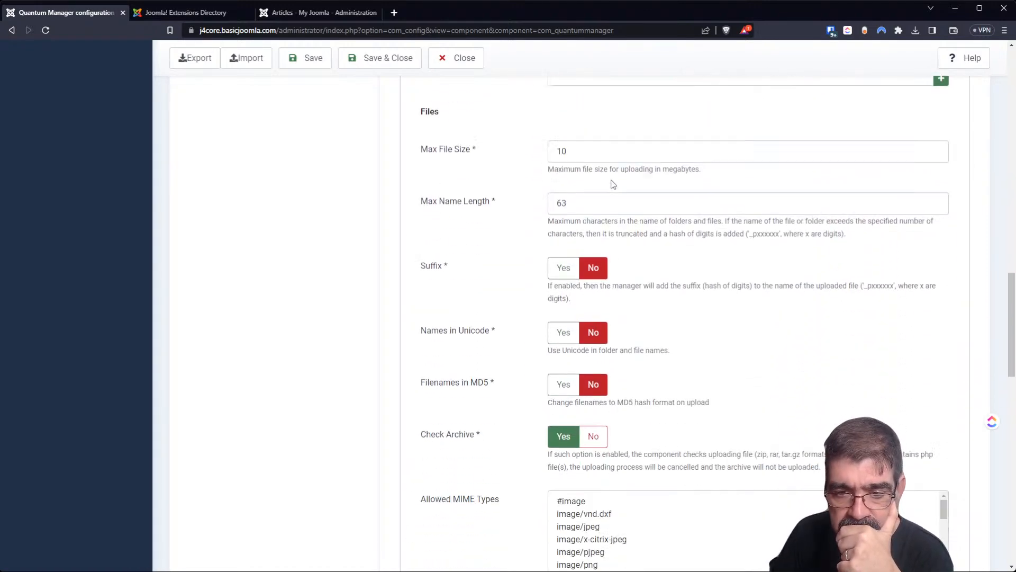
pyautogui.scroll(-8, 612, 180)
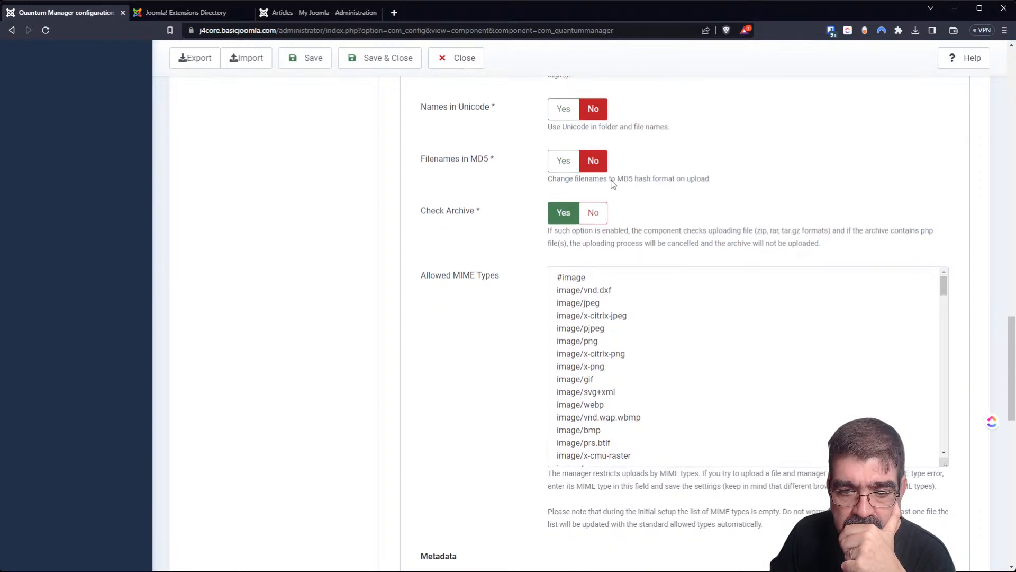
pyautogui.scroll(-5, 612, 184)
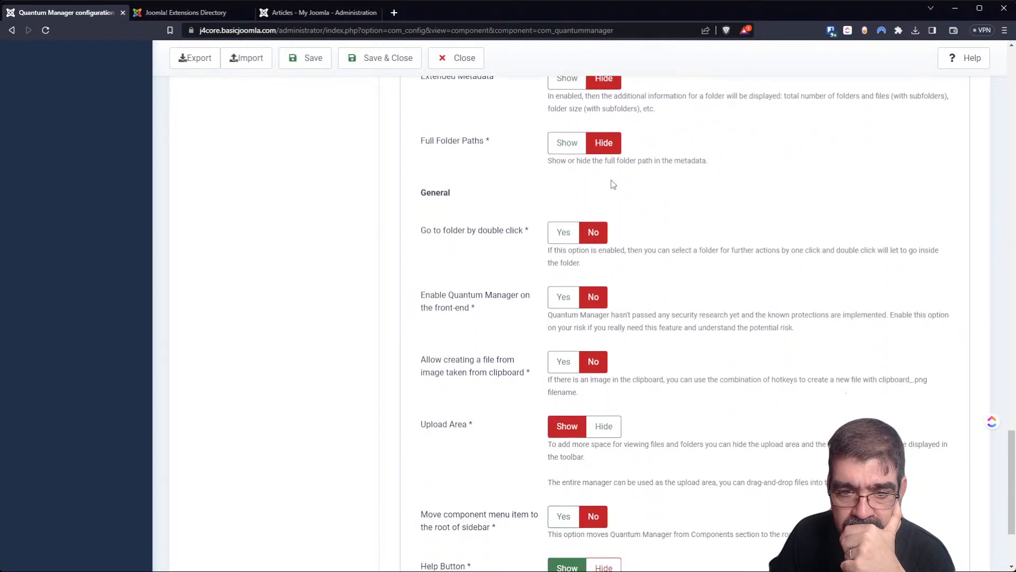
pyautogui.scroll(-2, 613, 184)
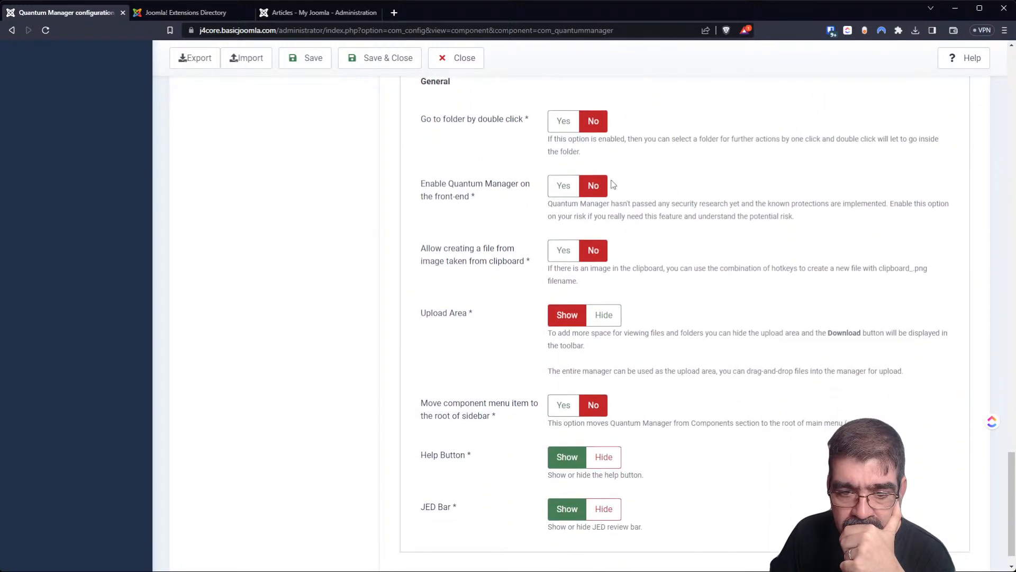
pyautogui.scroll(14, 612, 184)
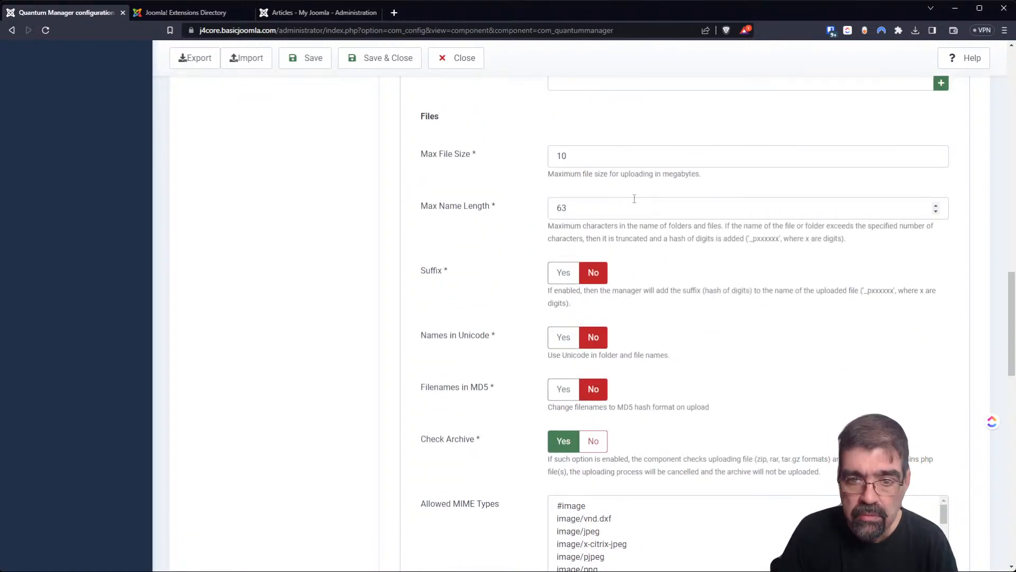
pyautogui.scroll(3, 657, 275)
pyautogui.scroll(15, 656, 275)
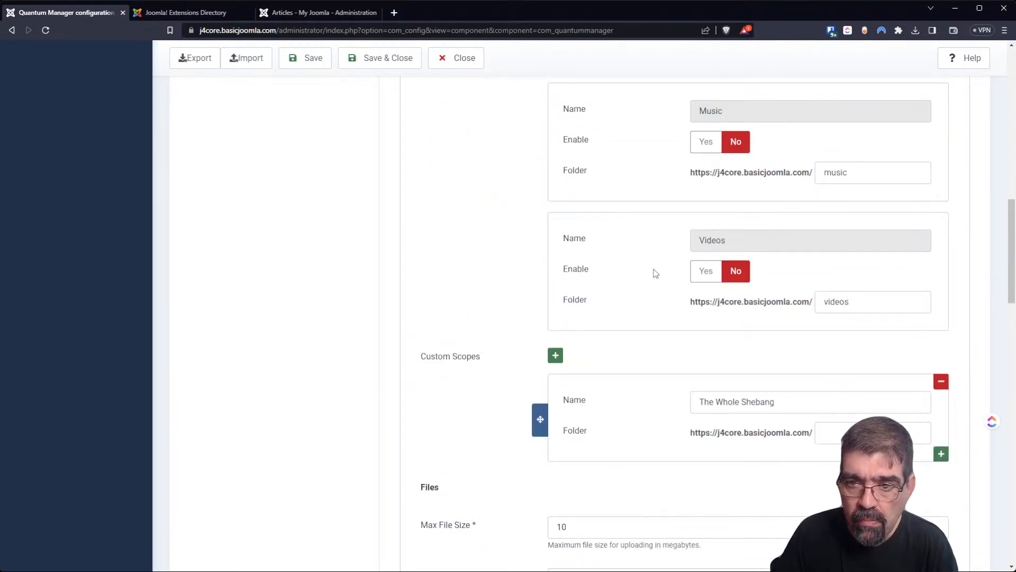
pyautogui.scroll(4, 650, 256)
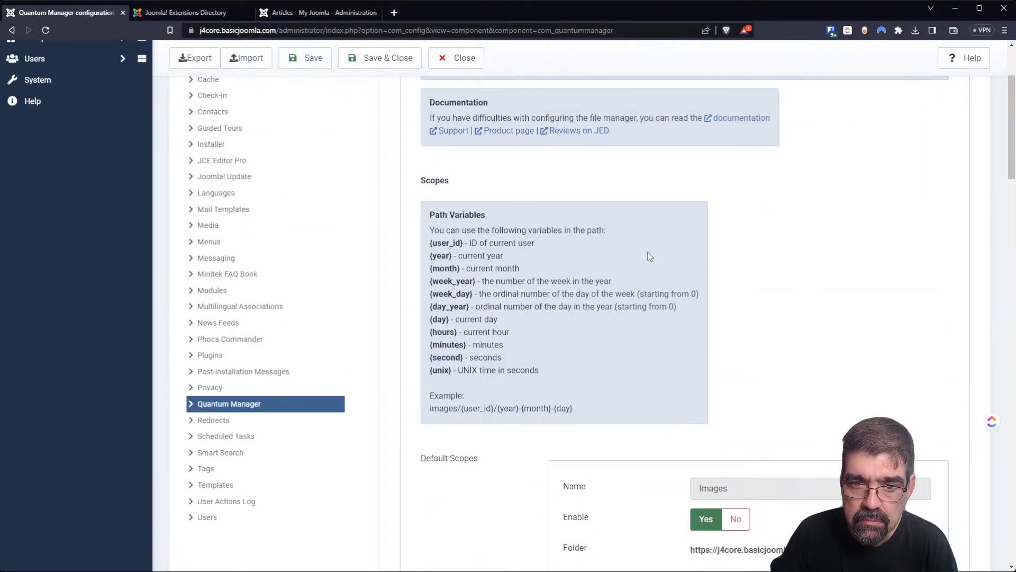
pyautogui.scroll(-5, 649, 251)
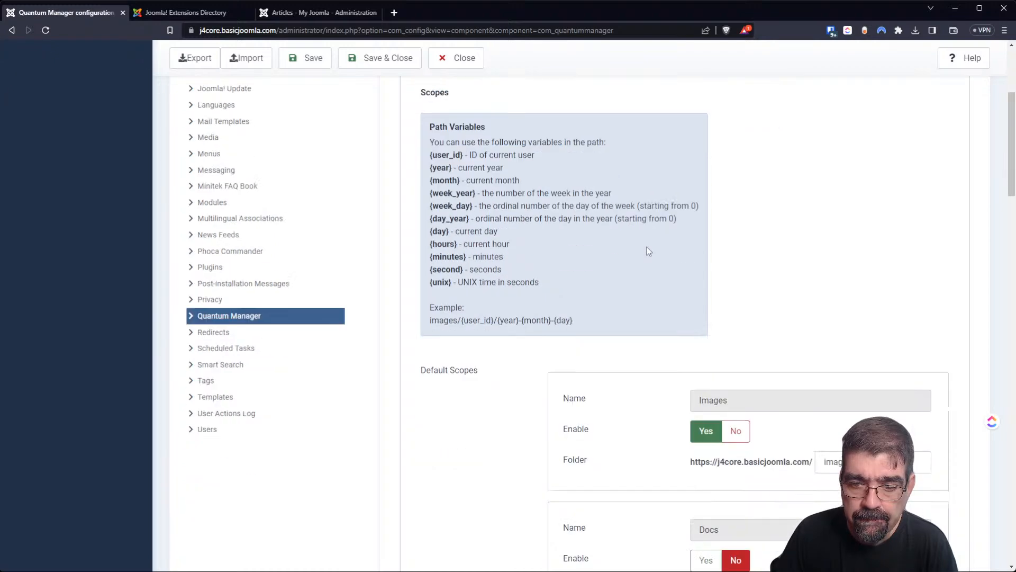
pyautogui.scroll(-6, 649, 251)
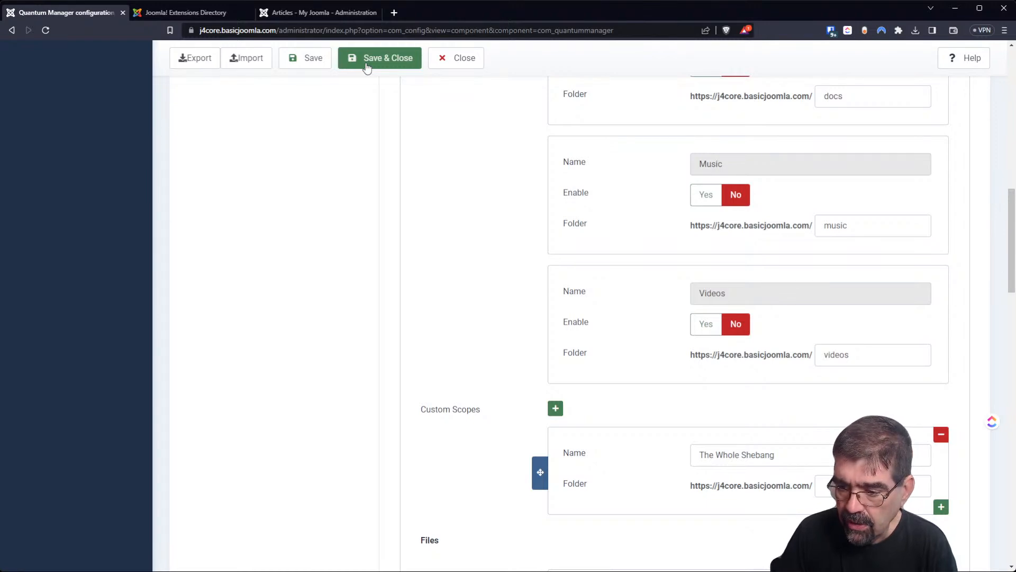
pyautogui.scroll(15, 858, 211)
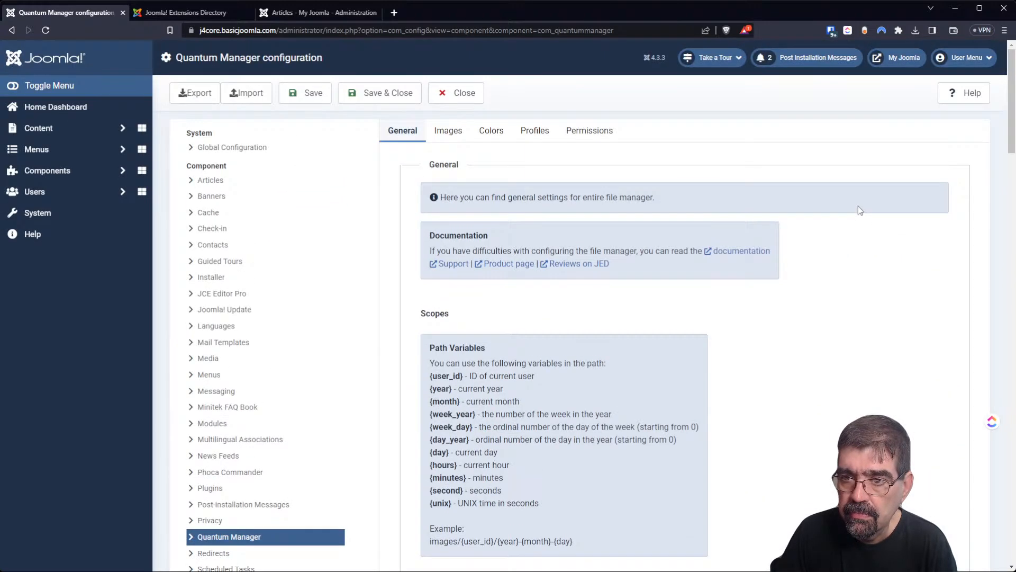
pyautogui.click(579, 138)
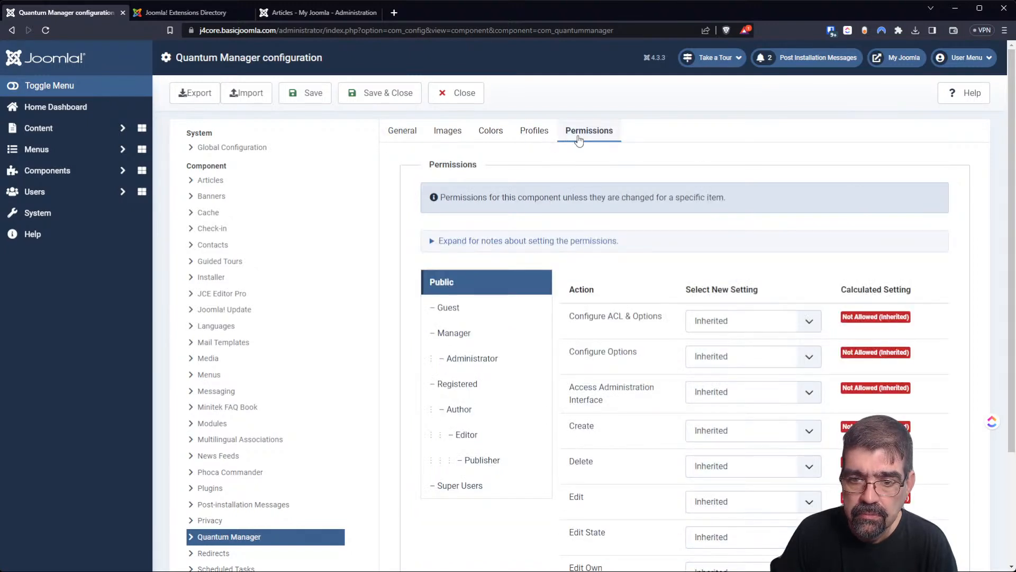
pyautogui.click(545, 143)
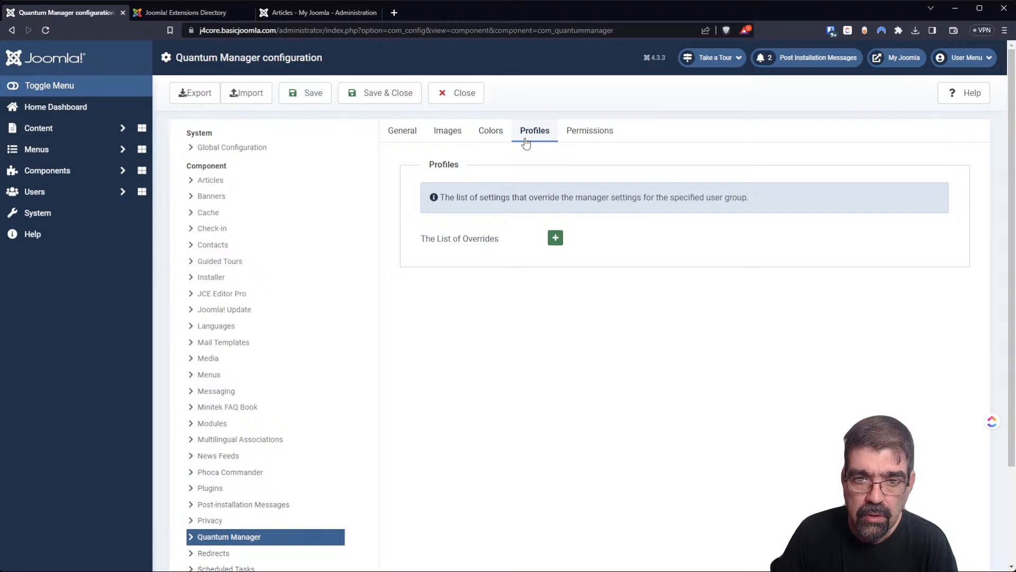
pyautogui.click(498, 139)
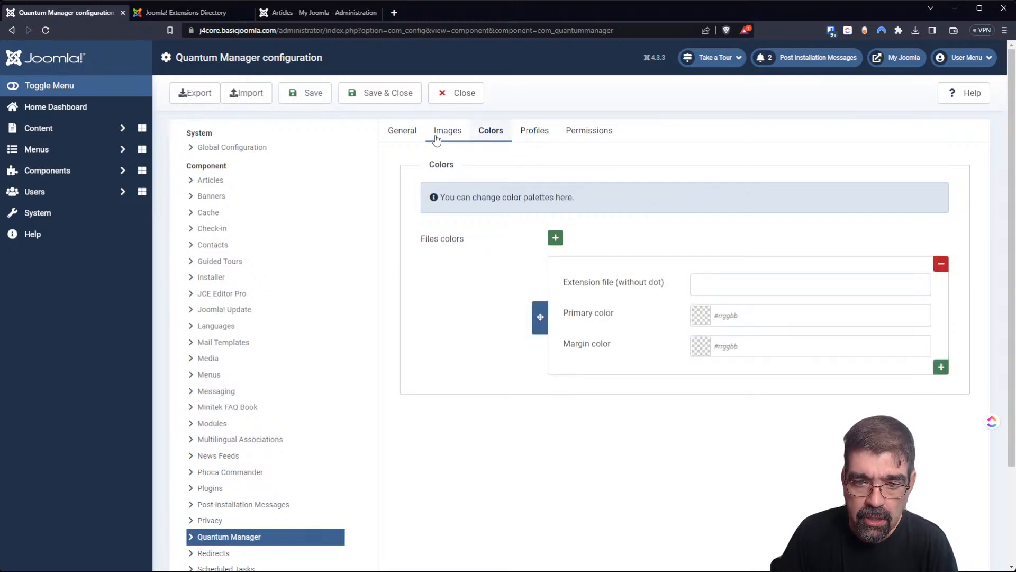
pyautogui.click(436, 139)
pyautogui.click(496, 135)
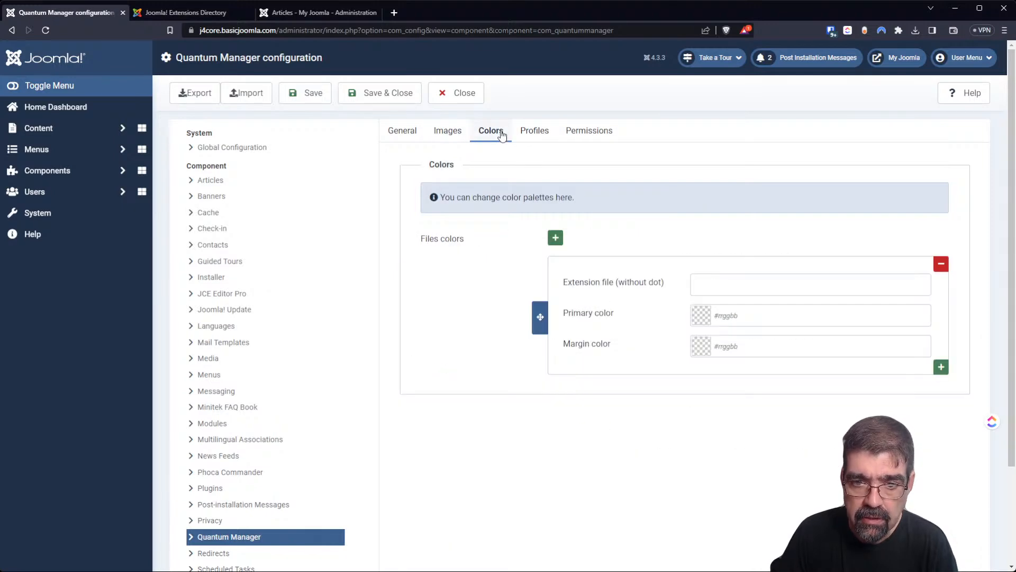
pyautogui.click(455, 139)
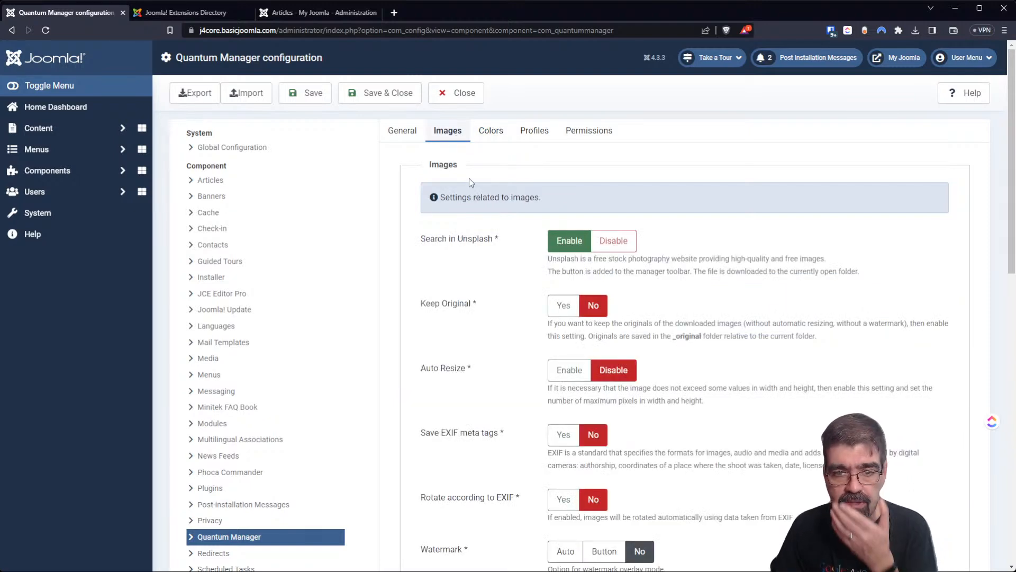
pyautogui.scroll(-1, 467, 220)
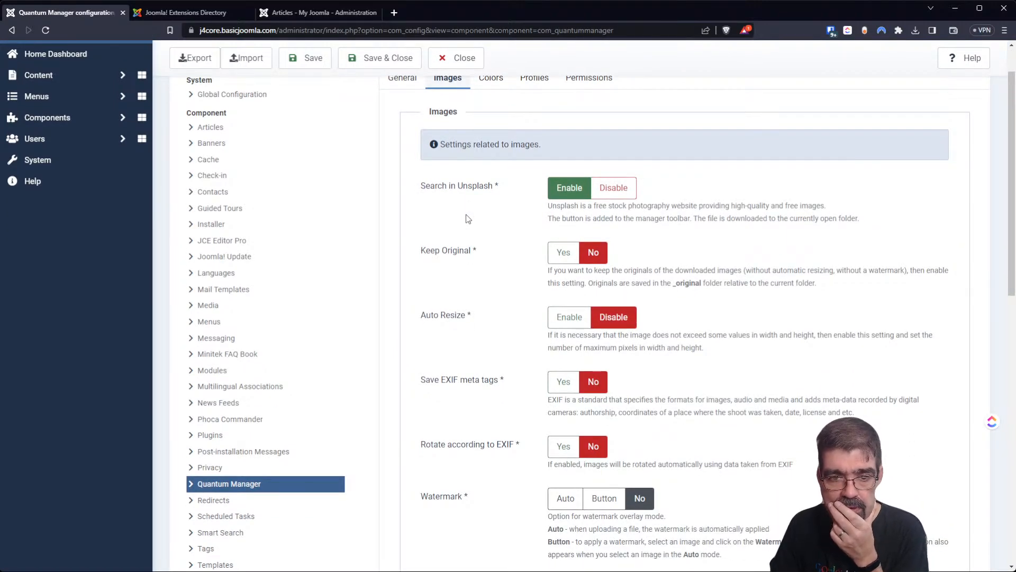
pyautogui.scroll(-5, 467, 219)
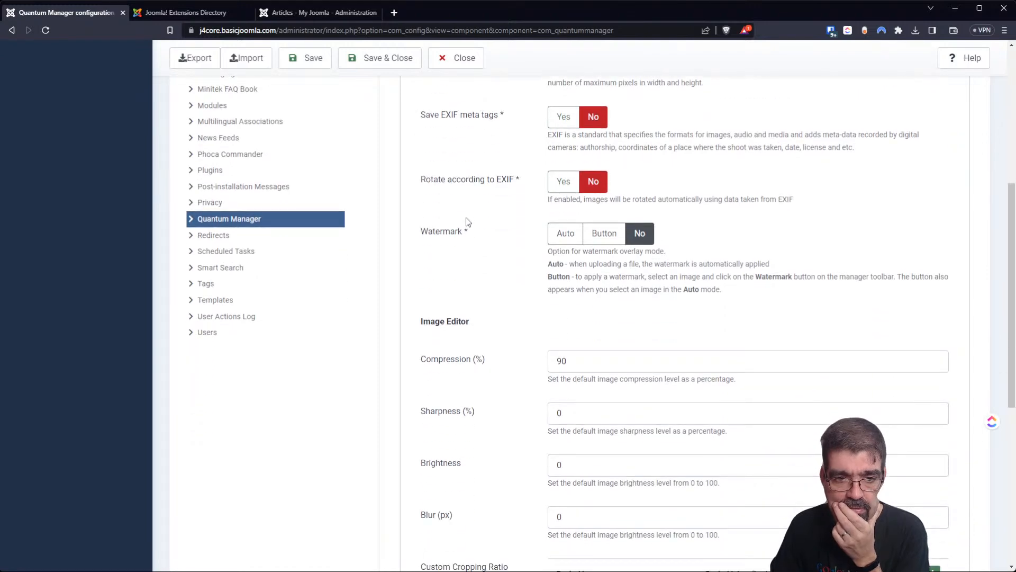
pyautogui.scroll(-3, 467, 221)
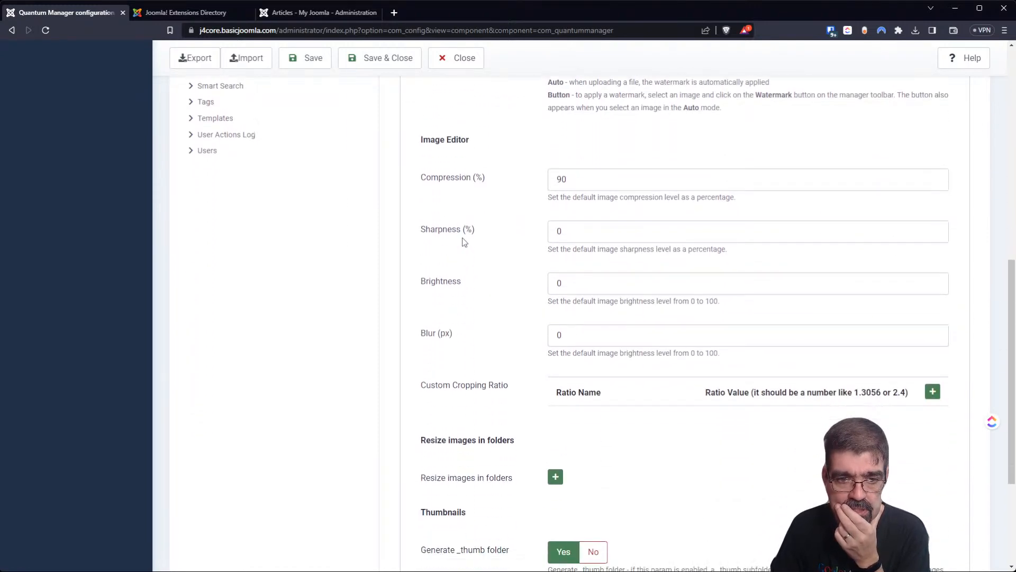
pyautogui.scroll(-4, 464, 242)
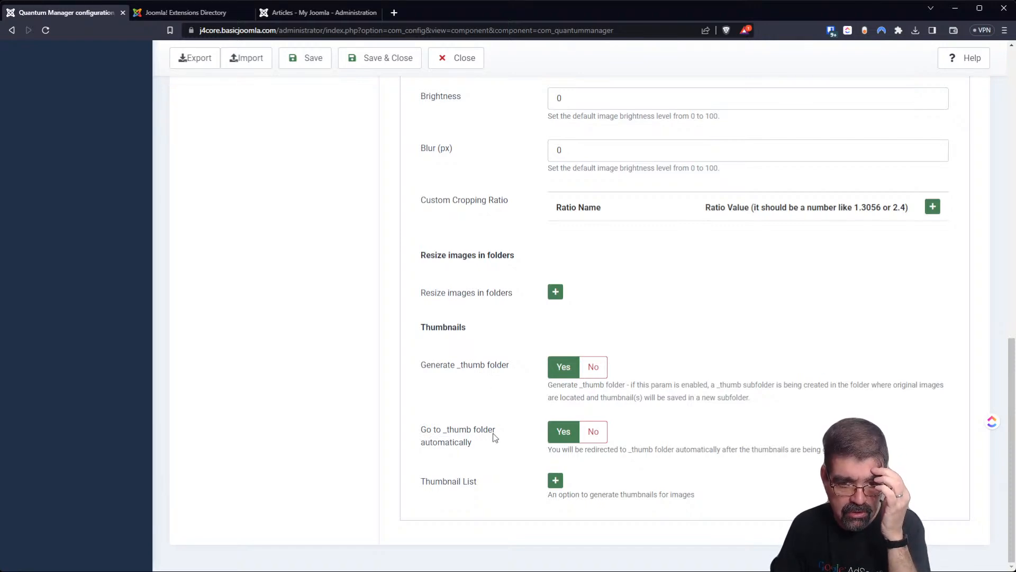
pyautogui.scroll(1, 492, 447)
pyautogui.scroll(15, 492, 447)
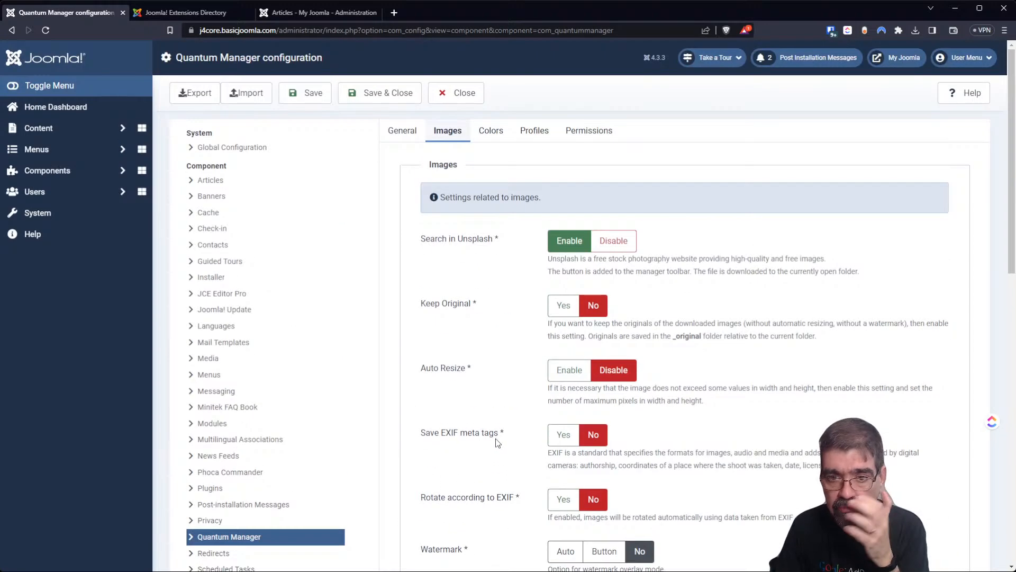
pyautogui.click(397, 133)
# Set The Whole Shebang scope's Folder to 'administrator' and Save & Close.
pyautogui.scroll(-4, 484, 270)
pyautogui.scroll(4, 485, 270)
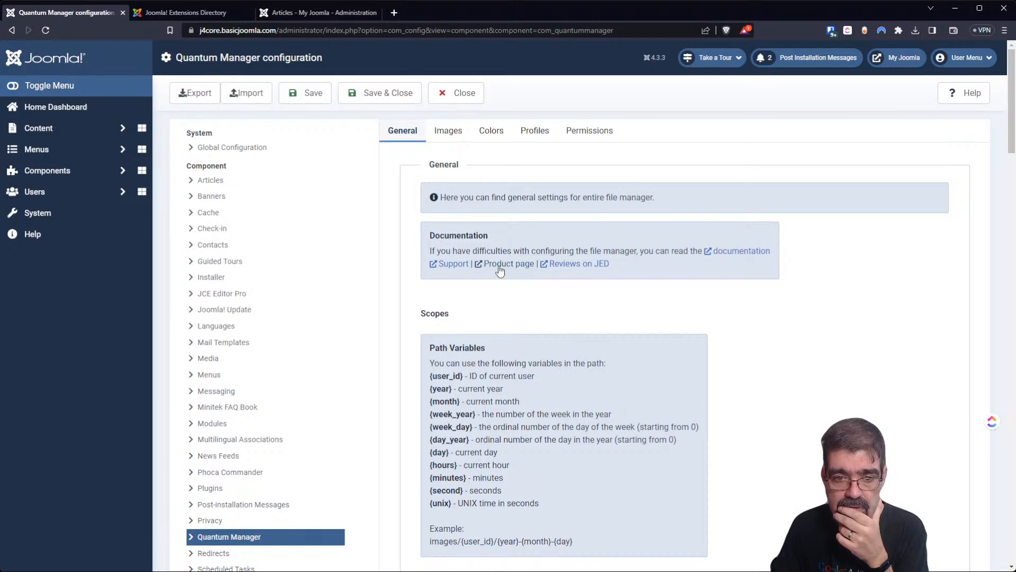
pyautogui.scroll(-11, 500, 270)
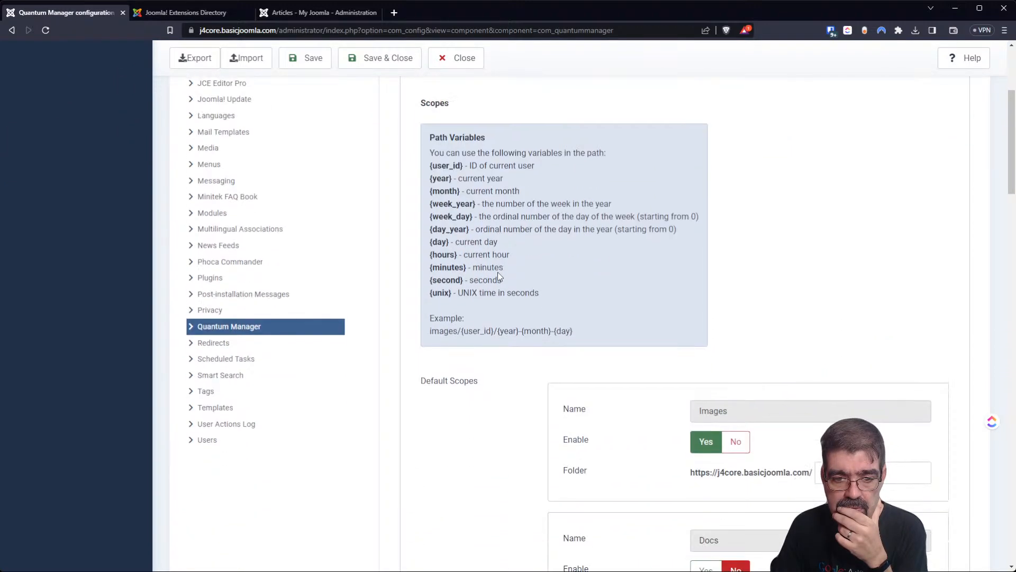
pyautogui.scroll(-6, 499, 277)
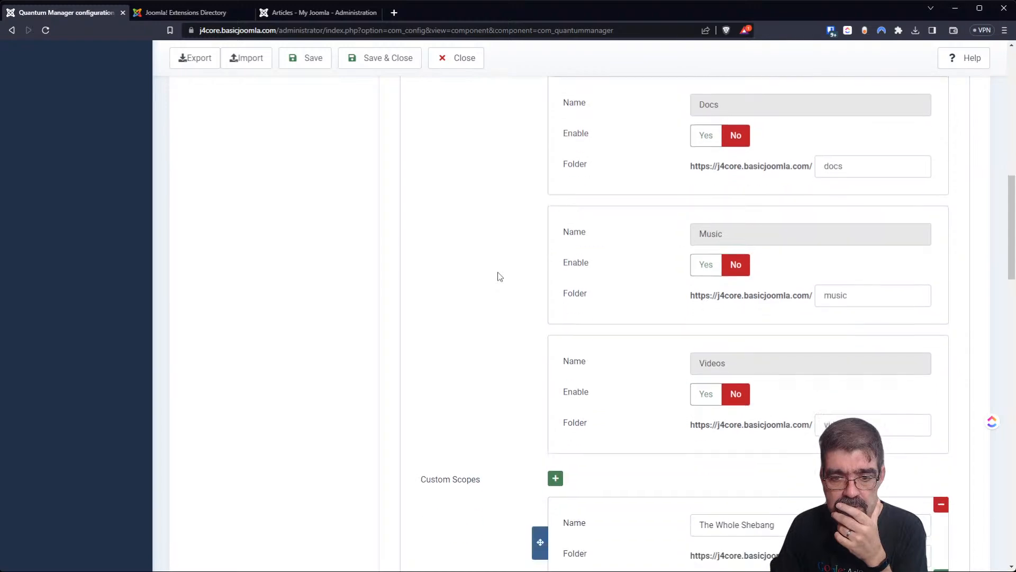
pyautogui.scroll(17, 500, 276)
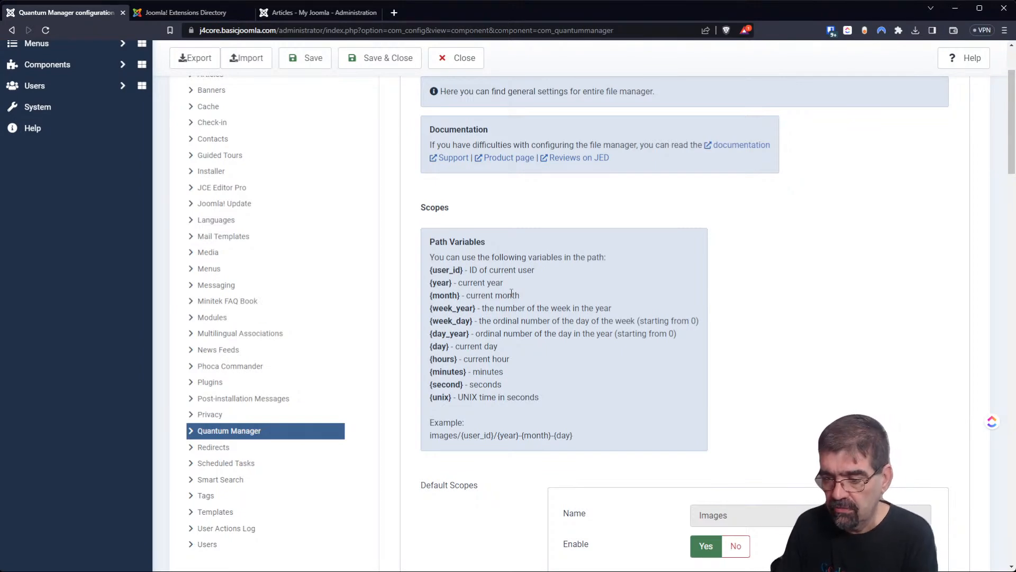
pyautogui.scroll(-9, 785, 204)
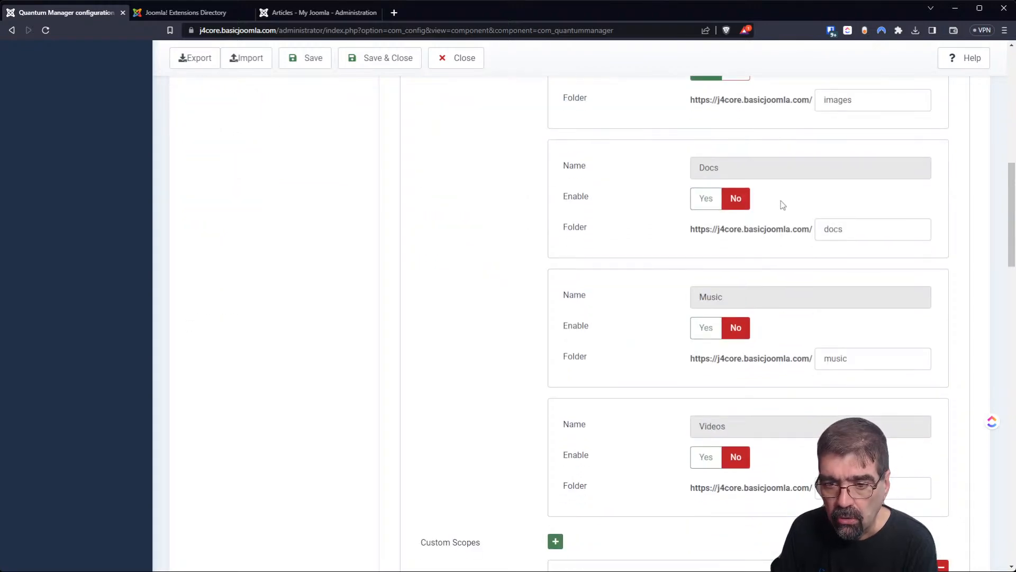
pyautogui.scroll(-4, 780, 205)
pyautogui.click(873, 405)
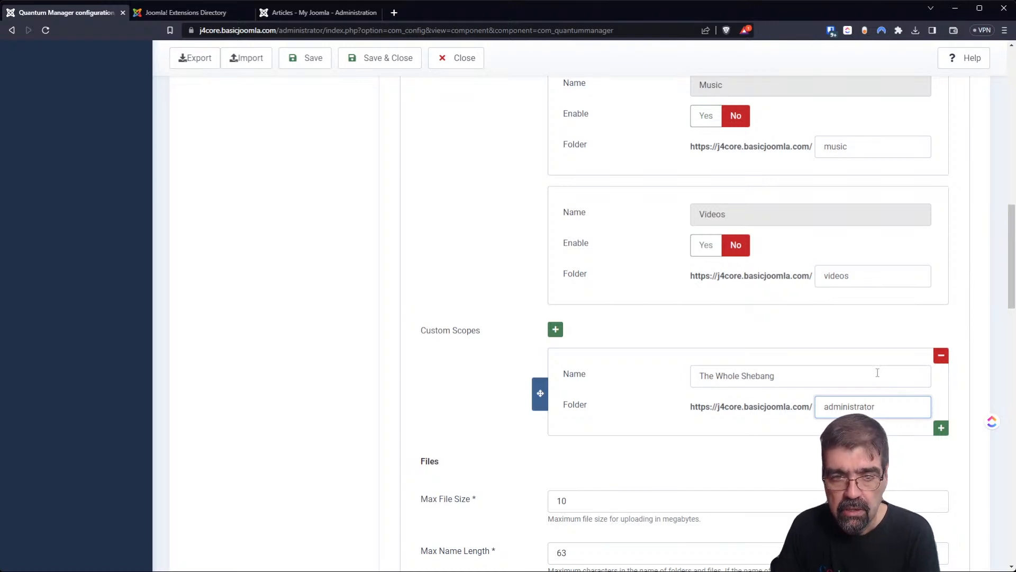
pyautogui.scroll(-3, 484, 260)
pyautogui.scroll(3, 484, 269)
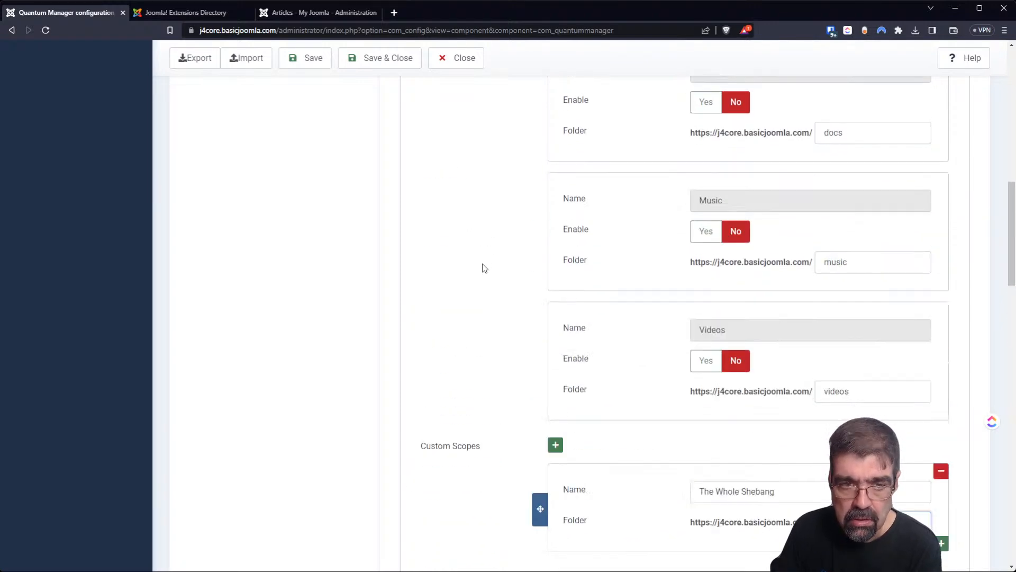
pyautogui.scroll(4, 484, 269)
pyautogui.click(354, 63)
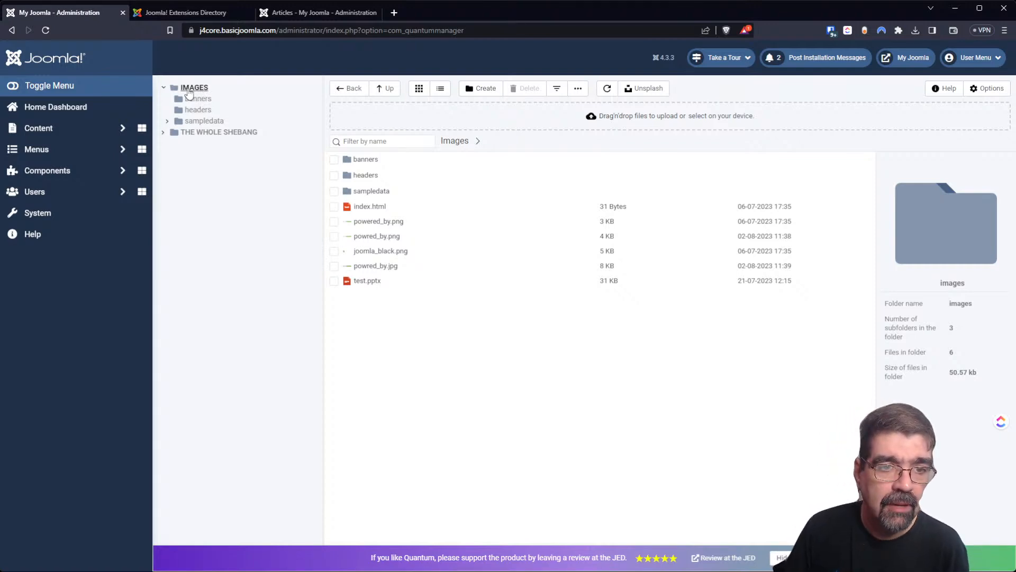
# Browse the administrator folder through The Whole Shebang scope, then reopen Quantum Manager's options.
pyautogui.click(207, 133)
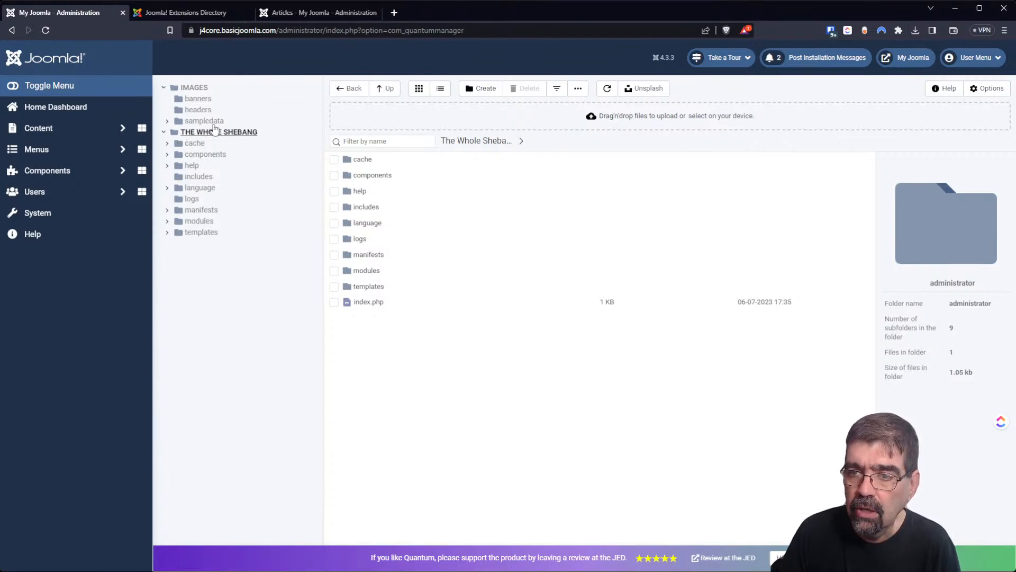
pyautogui.click(985, 89)
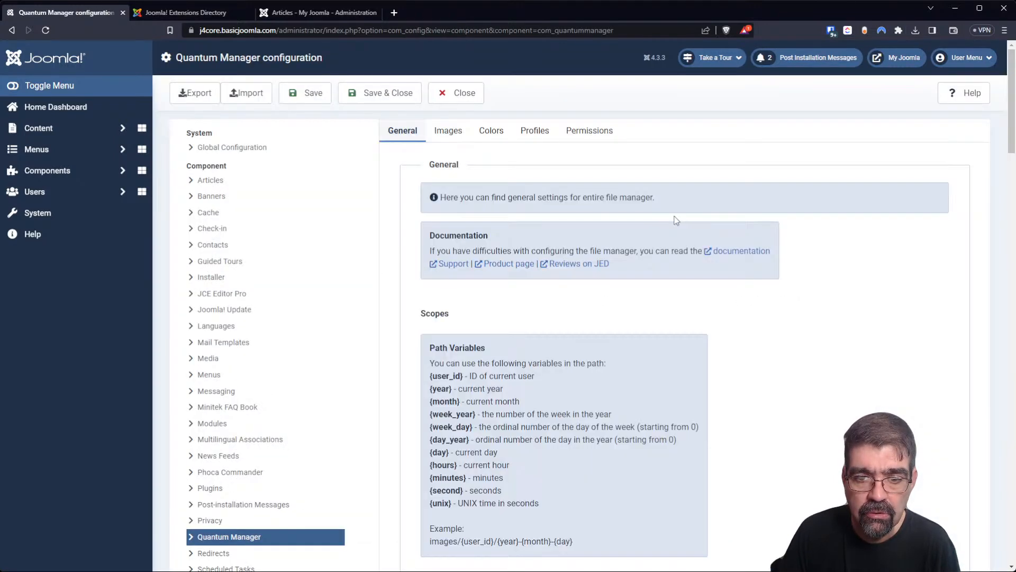
# Empty The Whole Shebang custom scope's folder path and save the configuration.
pyautogui.scroll(-14, 558, 354)
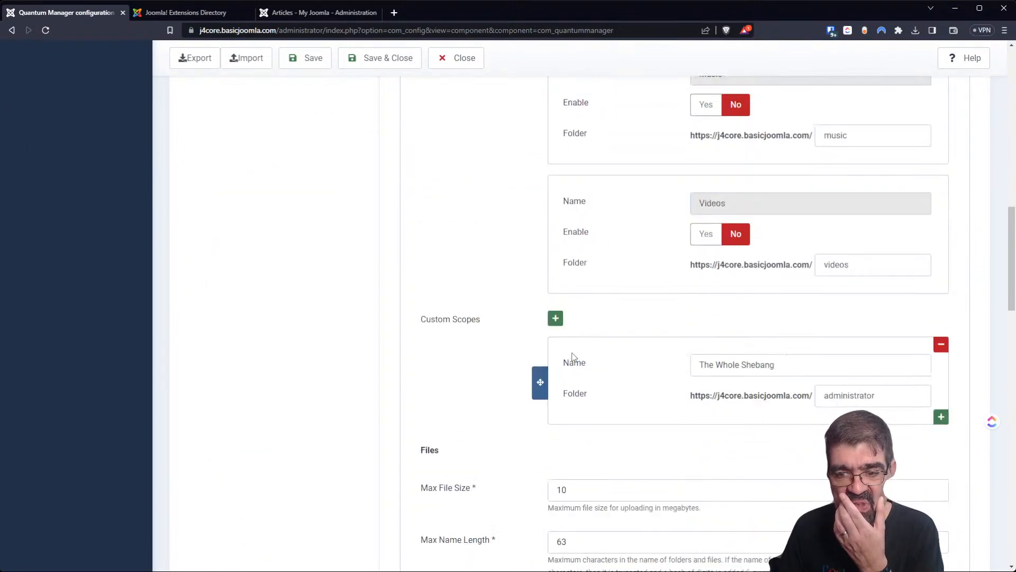
pyautogui.scroll(-2, 572, 357)
pyautogui.moveTo(926, 354); pyautogui.dragTo(725, 352)
pyautogui.press('BackSpace')
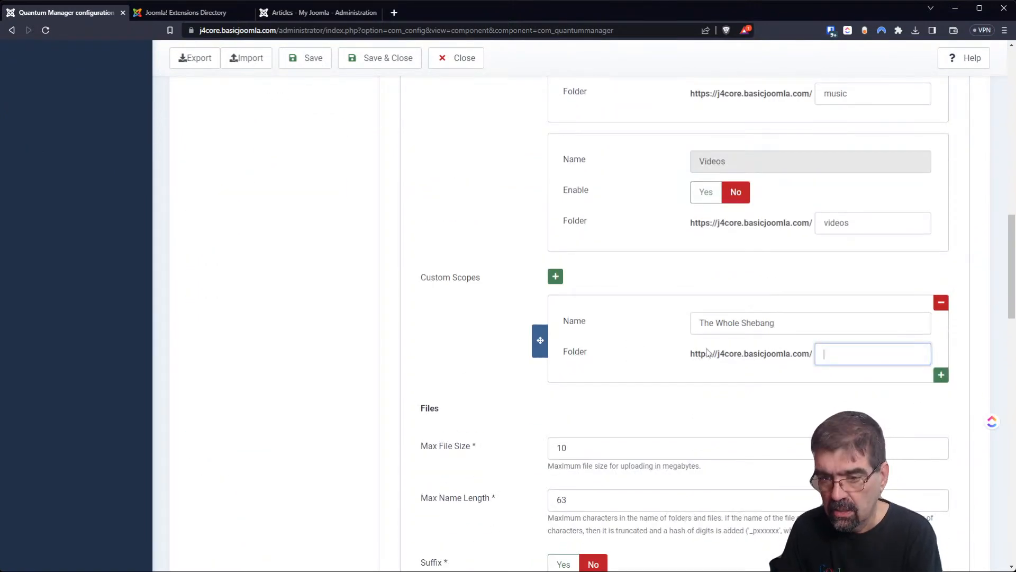
pyautogui.click(382, 65)
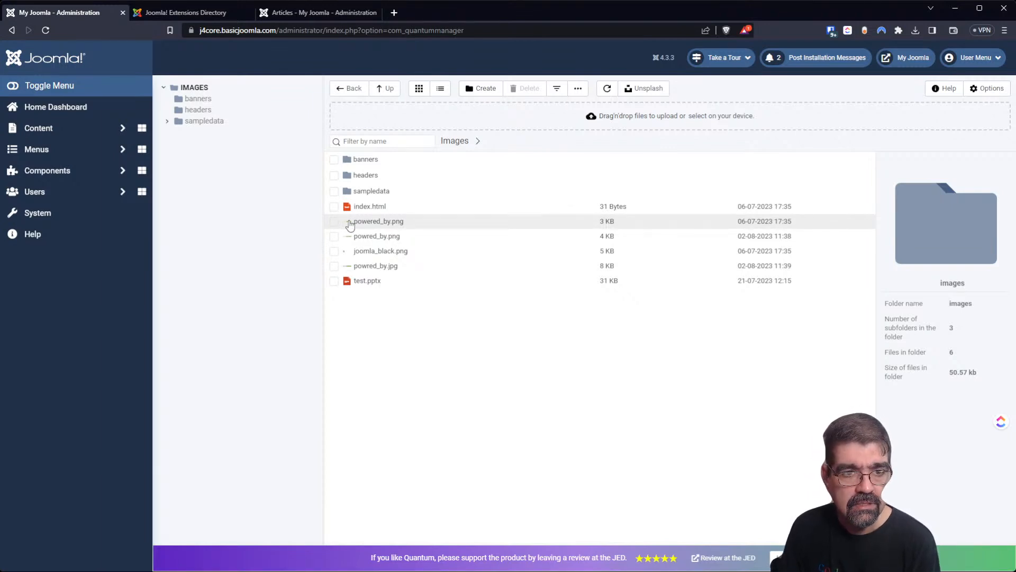
pyautogui.click(167, 121)
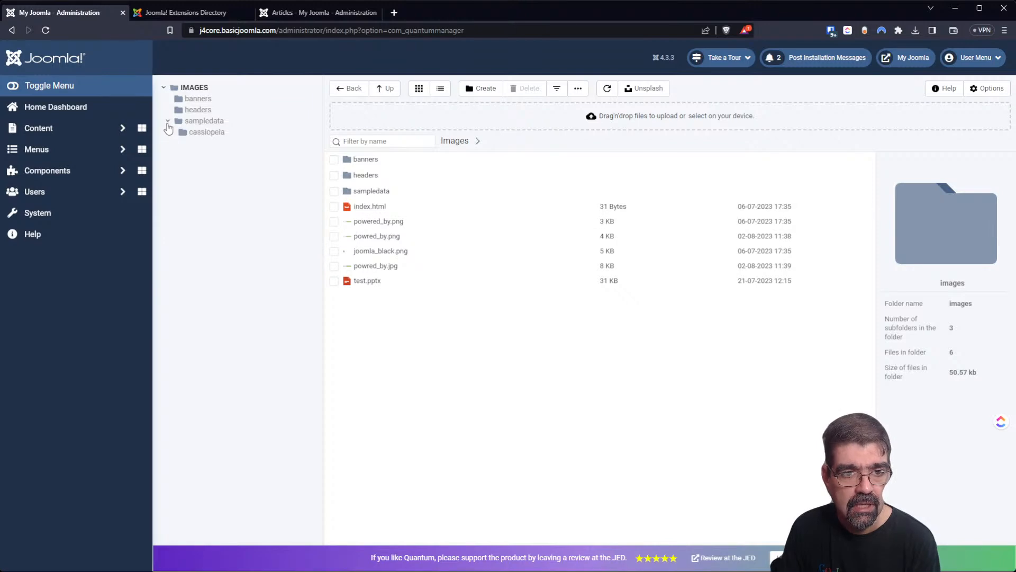
pyautogui.click(167, 123)
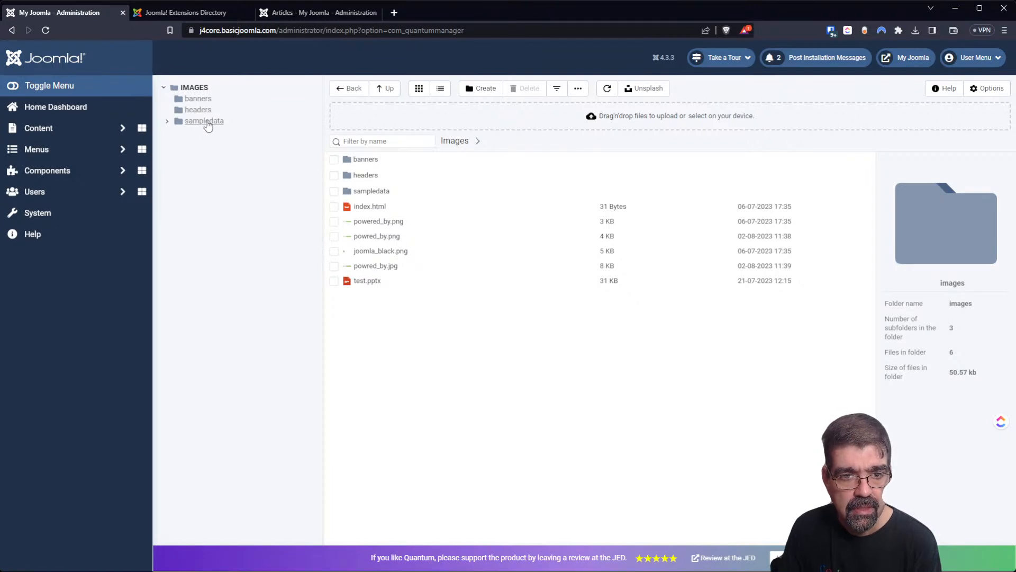
# Set The Whole Shebang custom scope's folder to / and save the configuration.
pyautogui.click(982, 90)
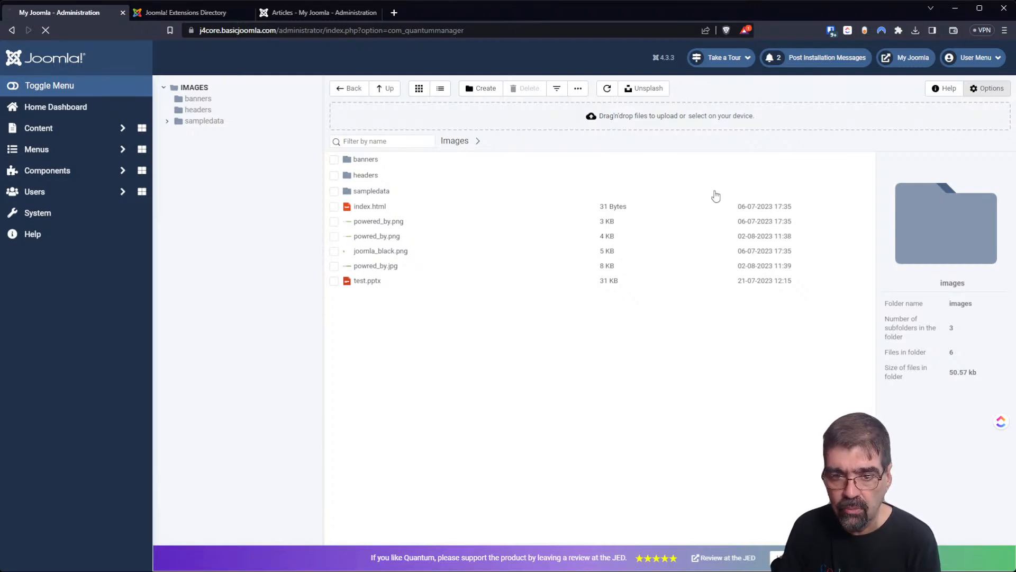
pyautogui.scroll(-7, 575, 266)
pyautogui.scroll(-5, 576, 275)
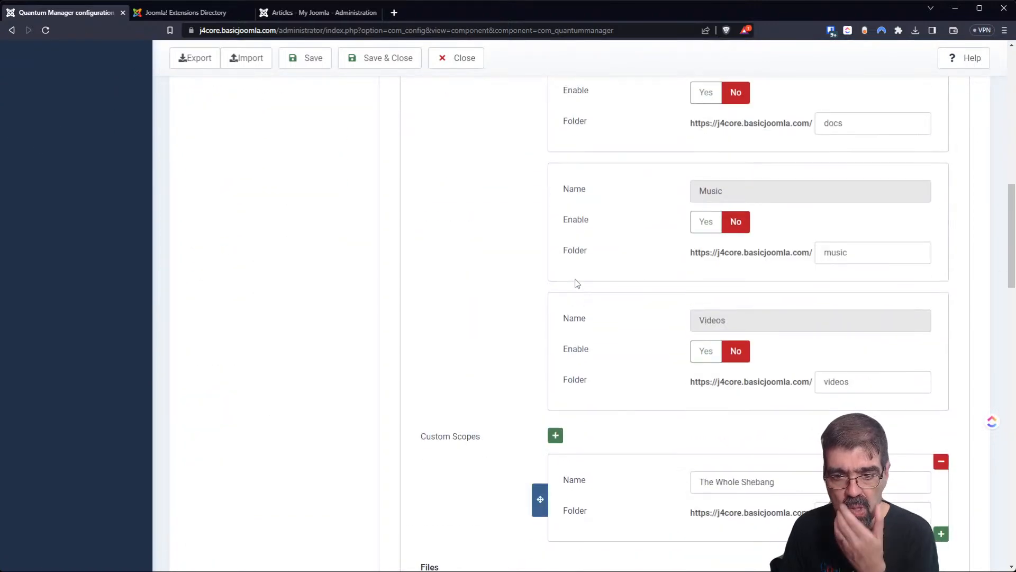
pyautogui.scroll(-3, 578, 284)
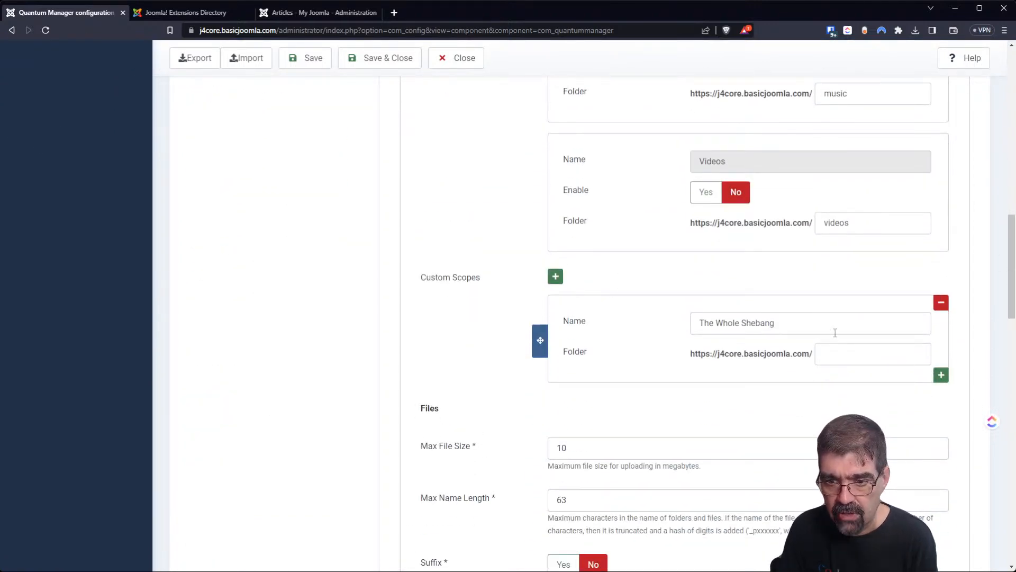
pyautogui.click(869, 352)
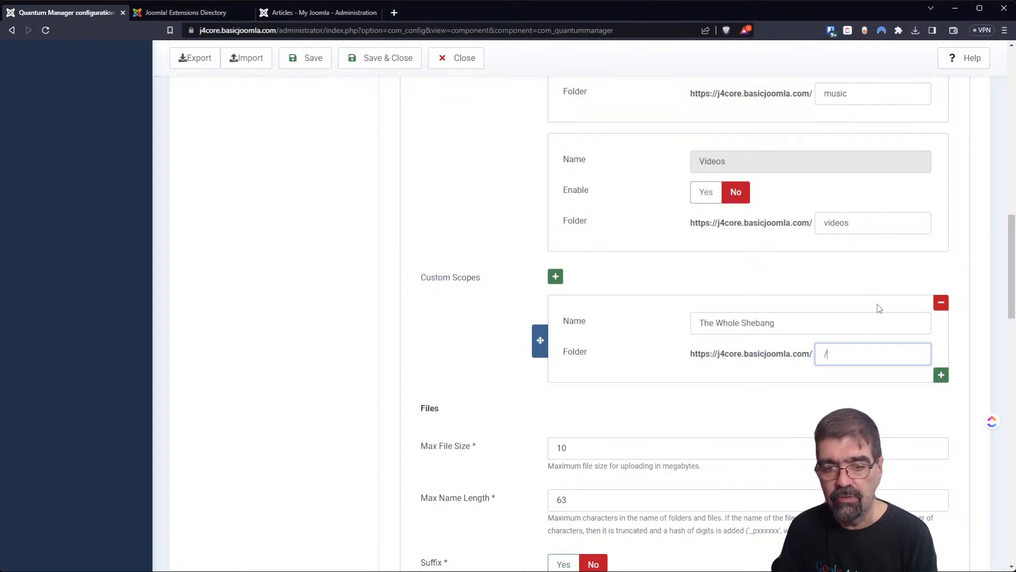
pyautogui.click(377, 64)
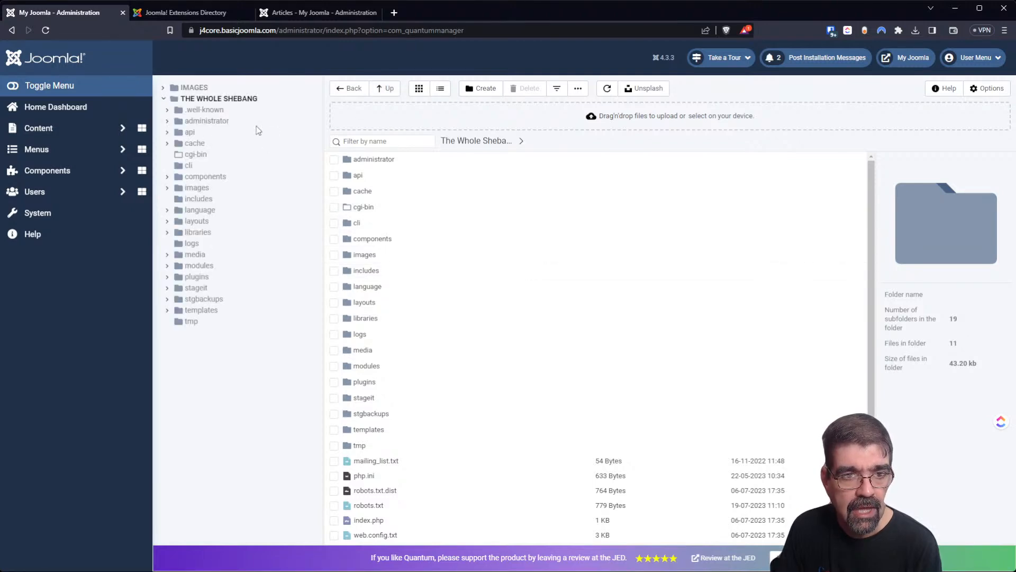
# Browse the site root through The Whole Shebang scope, then reopen the configuration.
pyautogui.click(224, 101)
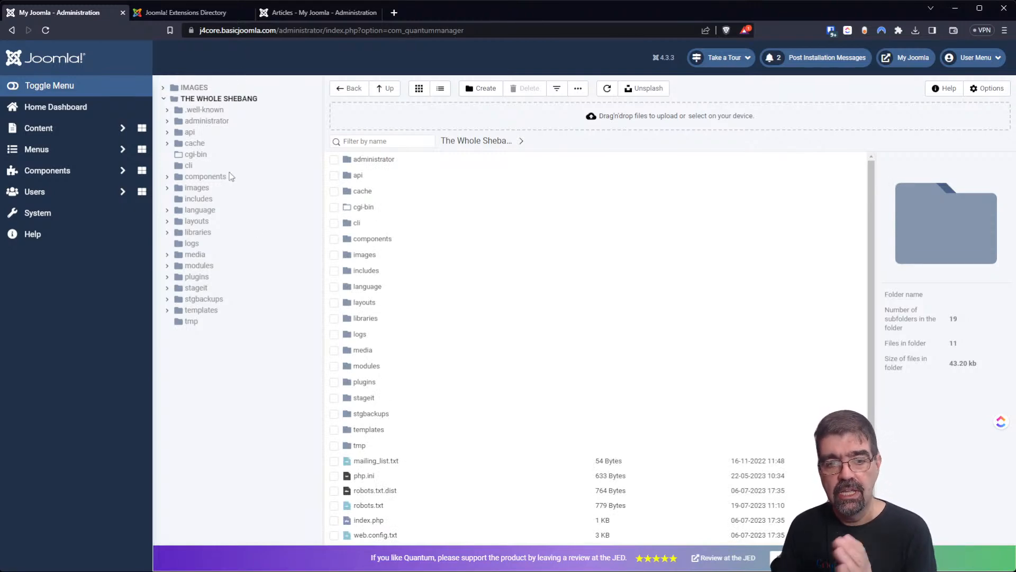
pyautogui.scroll(-1, 508, 296)
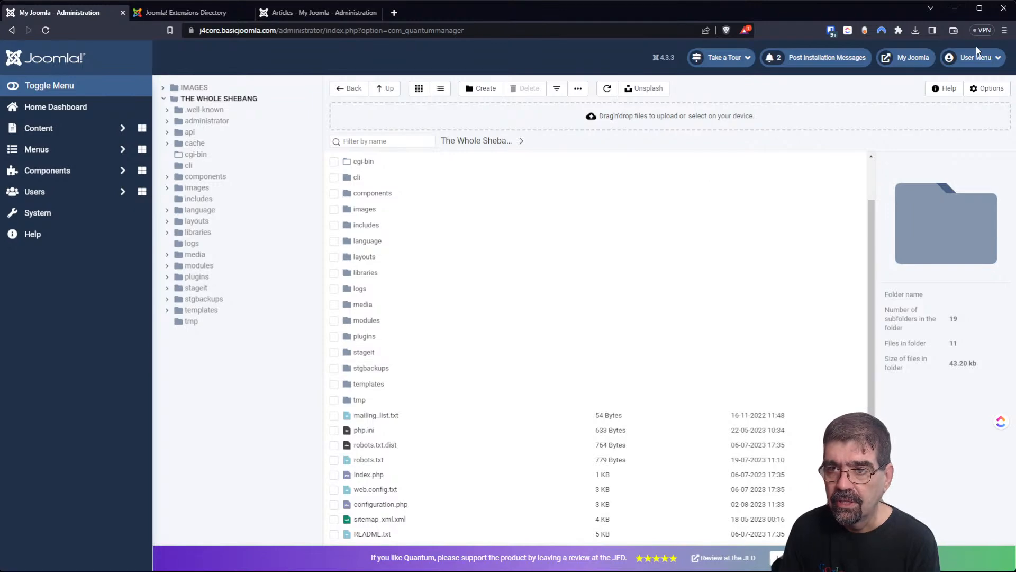
pyautogui.click(985, 88)
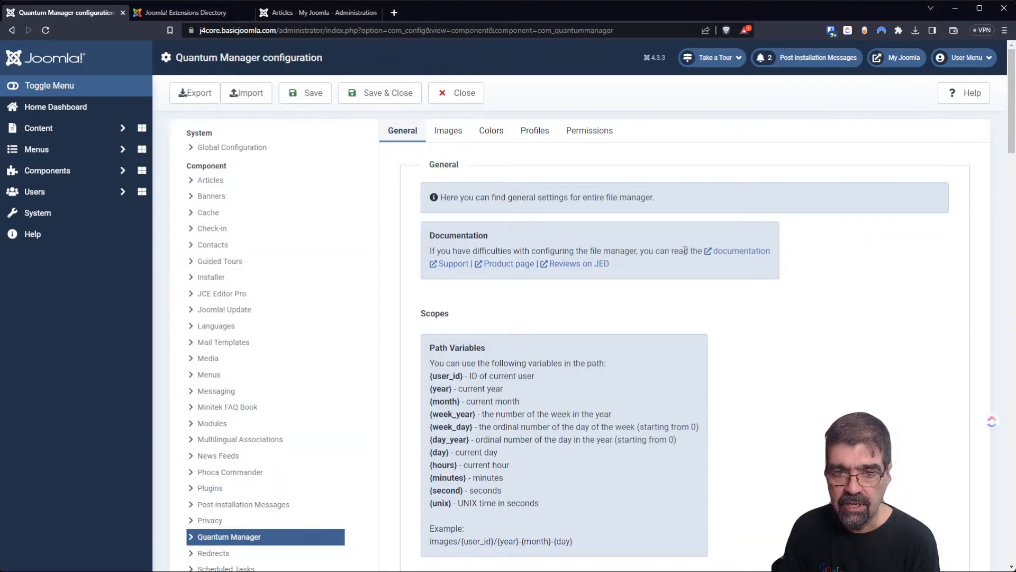
# Check the Custom Scopes entry and close the configuration, showing the root's 19 folders and 11 files.
pyautogui.scroll(-10, 564, 305)
pyautogui.scroll(-5, 571, 328)
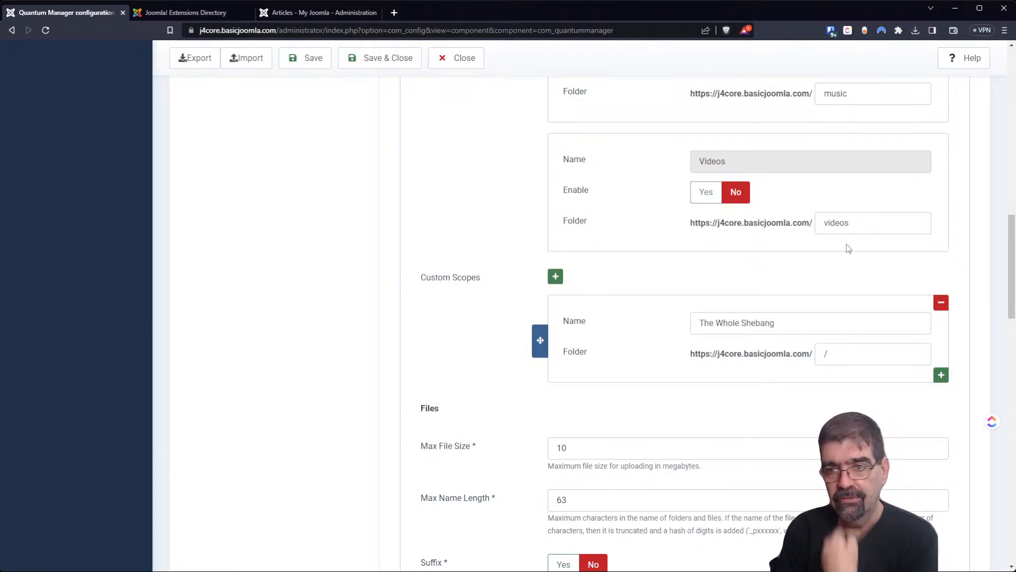
pyautogui.scroll(15, 839, 250)
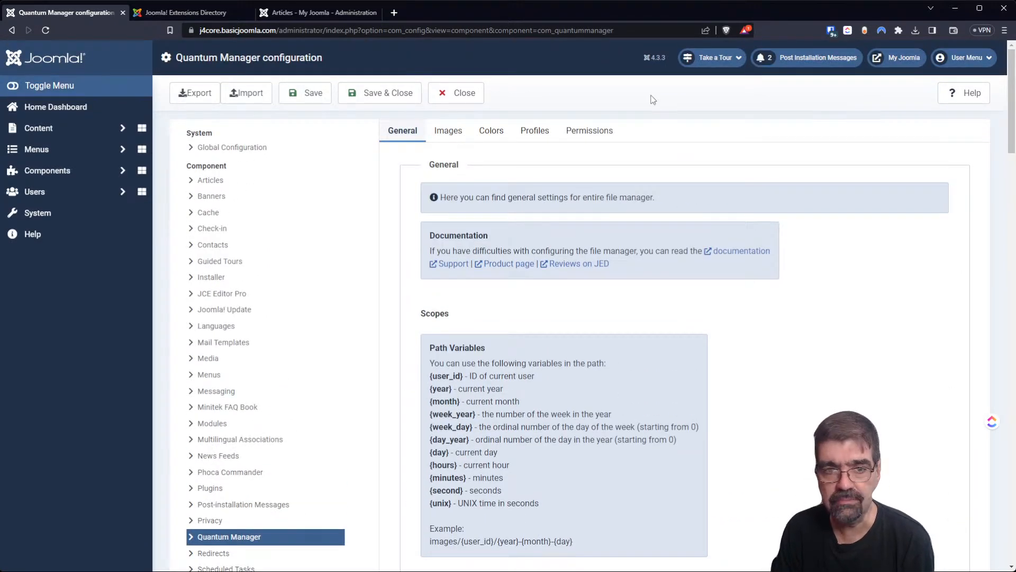
pyautogui.click(377, 94)
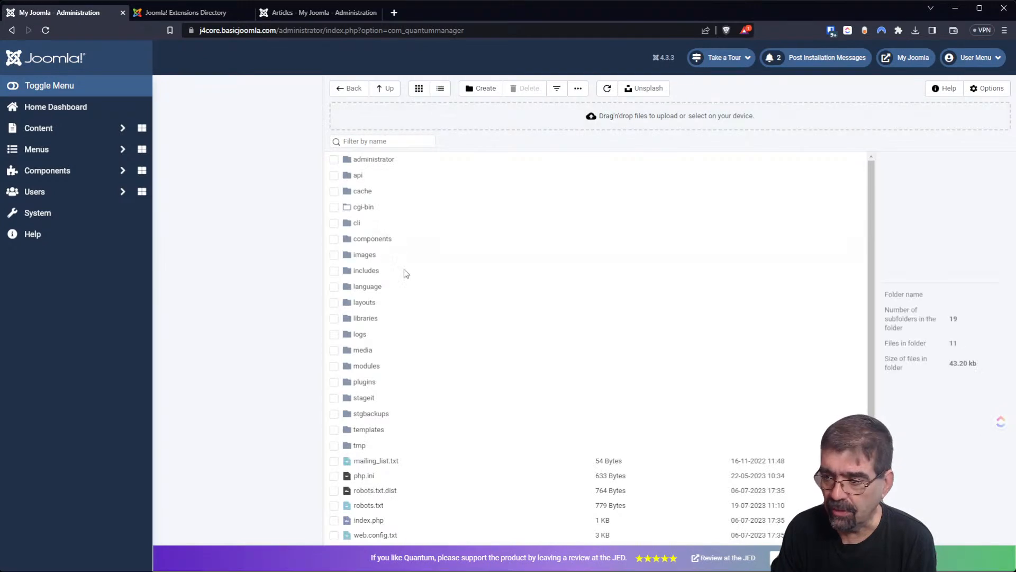
# Drag-select README.txt and sitemap_xml.xml in the site root file list.
pyautogui.scroll(-2, 411, 221)
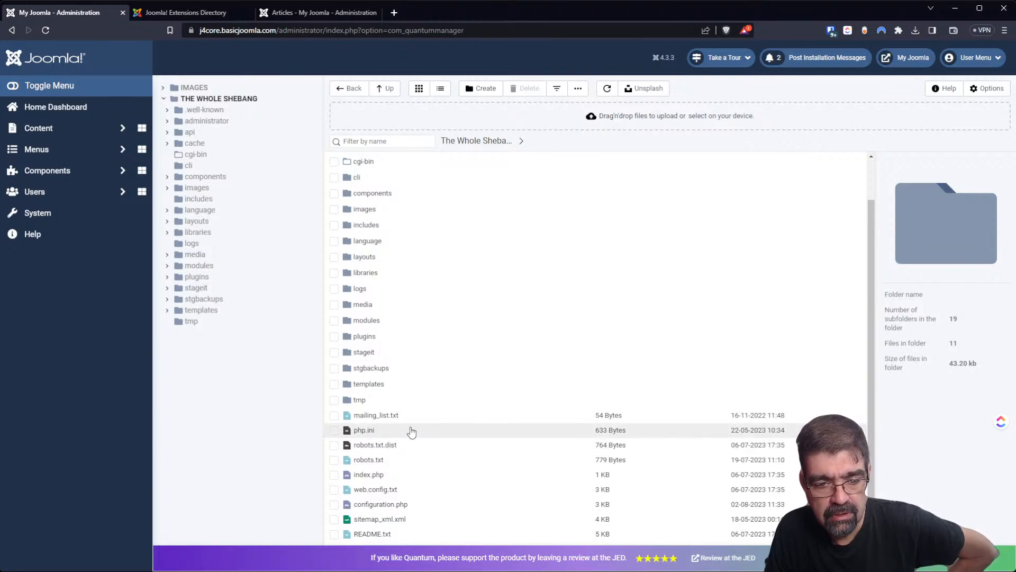
pyautogui.moveTo(383, 534)
pyautogui.mouseDown()
pyautogui.moveTo(382, 520)
pyautogui.moveTo(384, 535)
pyautogui.moveTo(374, 533)
pyautogui.moveTo(387, 508)
pyautogui.moveTo(386, 521)
pyautogui.moveTo(392, 460)
pyautogui.moveTo(379, 318)
pyautogui.moveTo(461, 219)
pyautogui.moveTo(424, 277)
pyautogui.moveTo(393, 518)
pyautogui.moveTo(373, 521)
pyautogui.mouseUp()
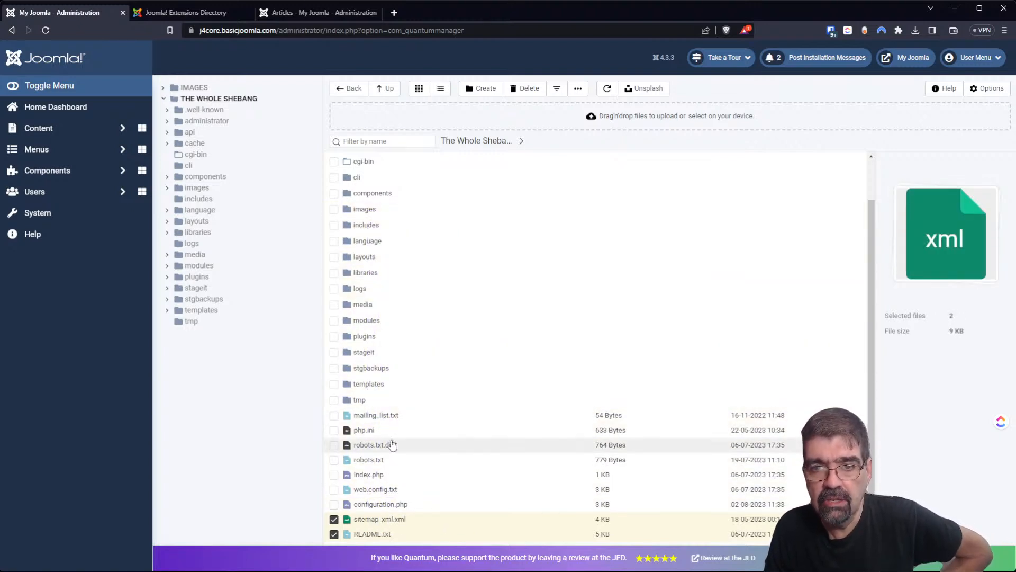
# Make copies of configuration.php, sitemap_xml.xml and README.txt, then open the tmp folder.
pyautogui.click(364, 534)
pyautogui.click(334, 533)
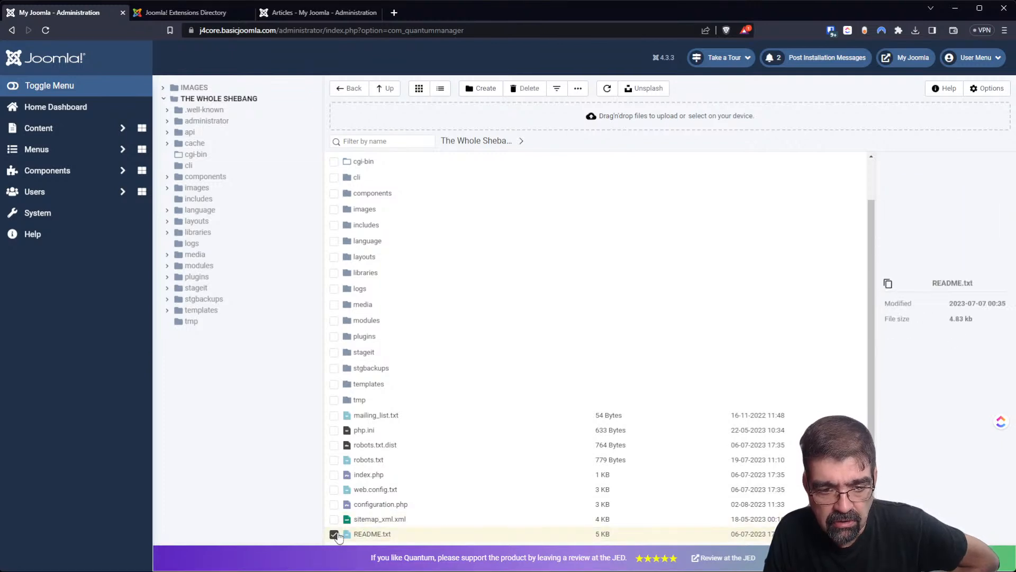
pyautogui.moveTo(445, 503); pyautogui.dragTo(351, 535)
pyautogui.click(412, 506)
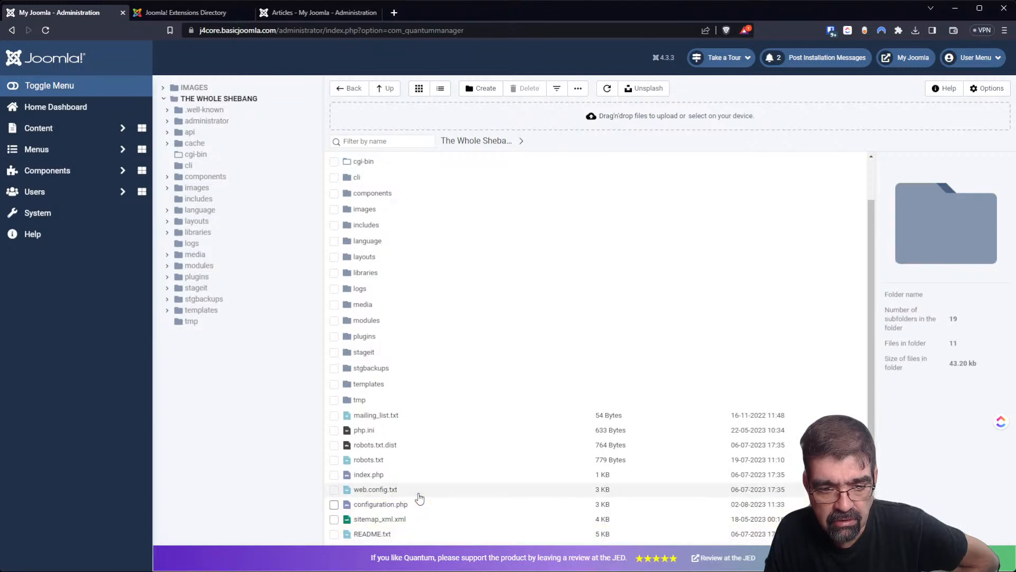
pyautogui.moveTo(422, 506); pyautogui.dragTo(362, 550)
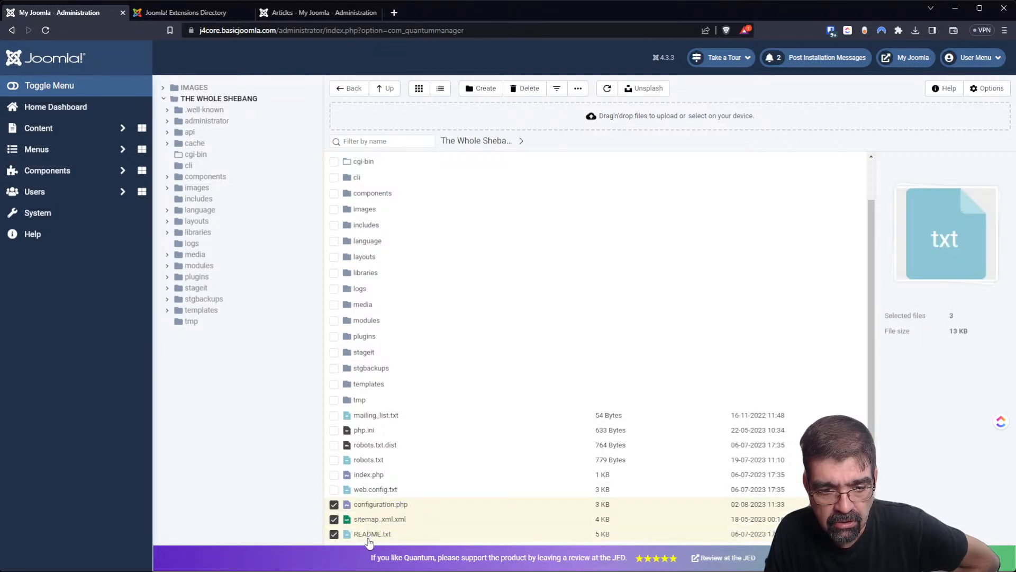
pyautogui.click(576, 88)
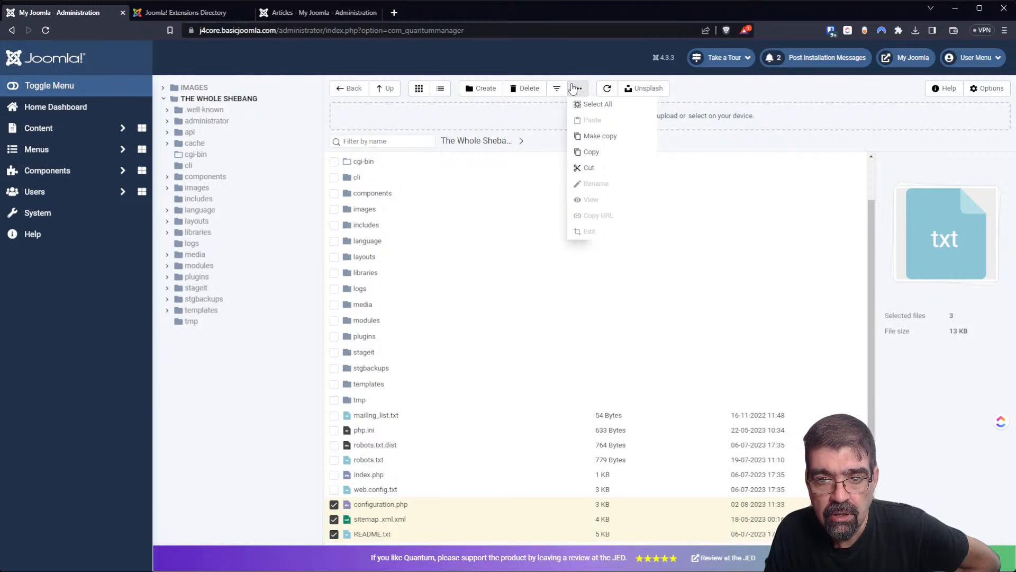
pyautogui.click(591, 143)
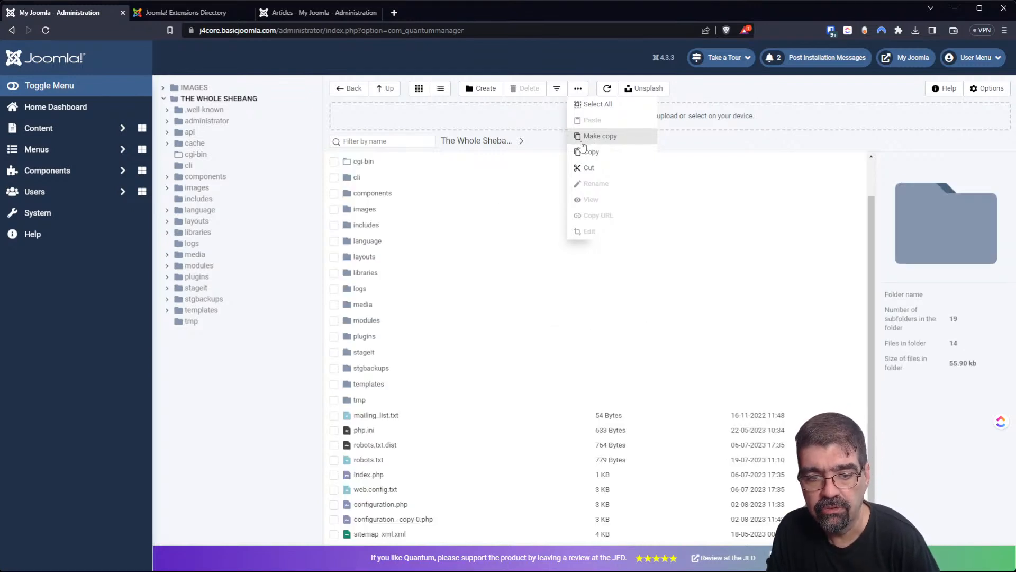
pyautogui.doubleClick(360, 400)
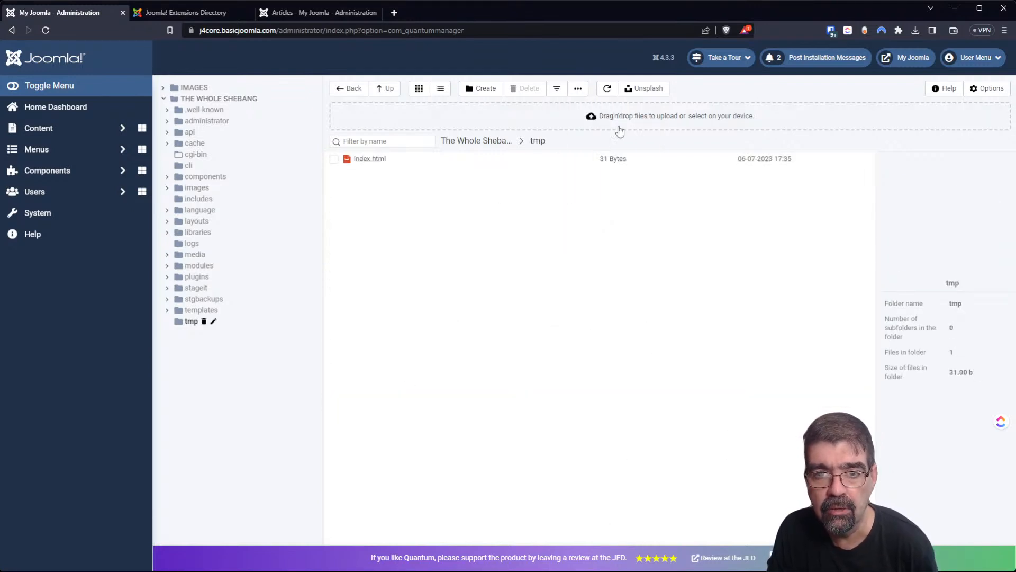
# Back in the site root, copy readme_-copy-0.txt via the file actions menu.
pyautogui.click(578, 89)
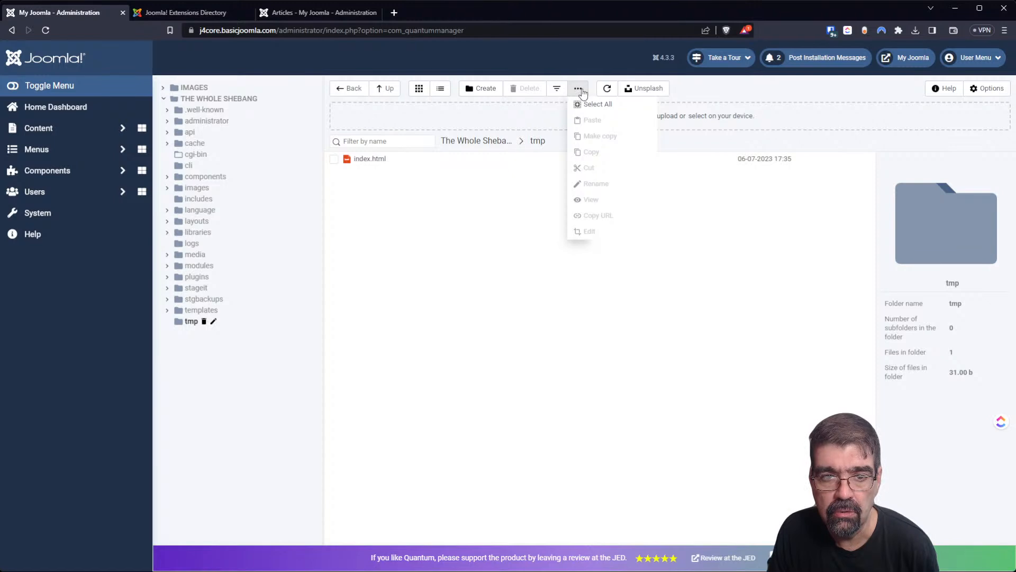
pyautogui.click(579, 90)
pyautogui.click(577, 90)
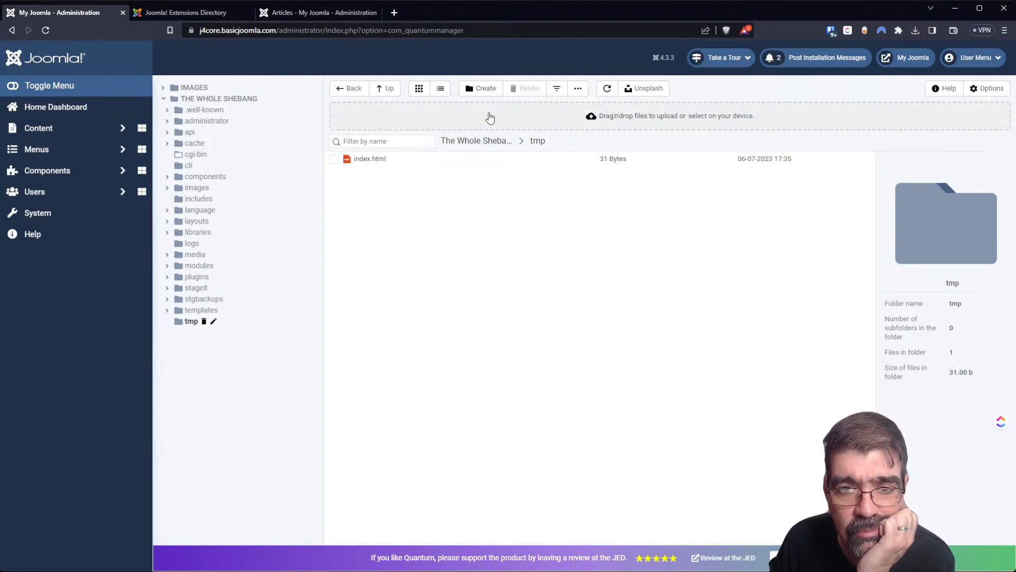
pyautogui.click(376, 94)
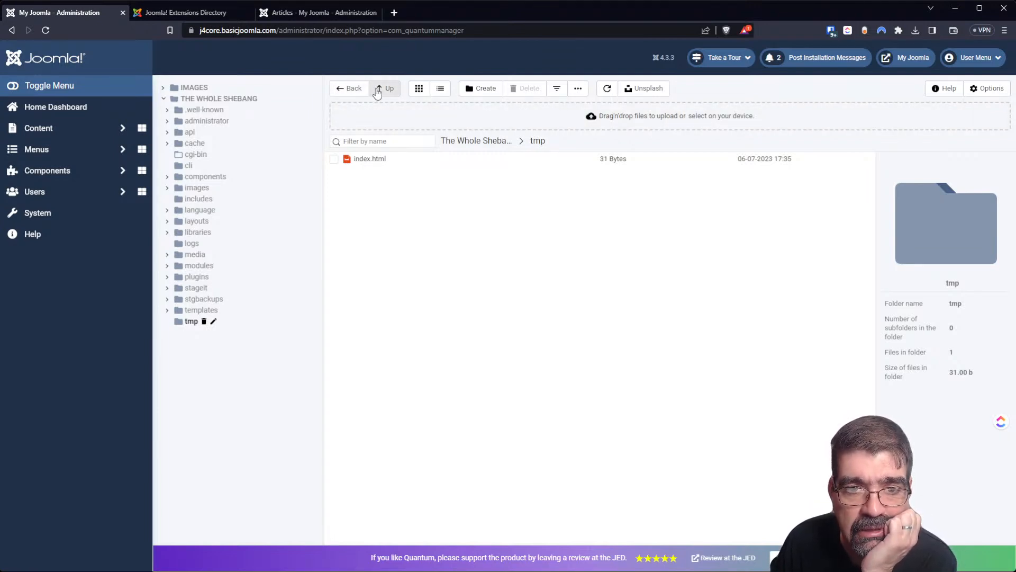
pyautogui.scroll(-3, 399, 336)
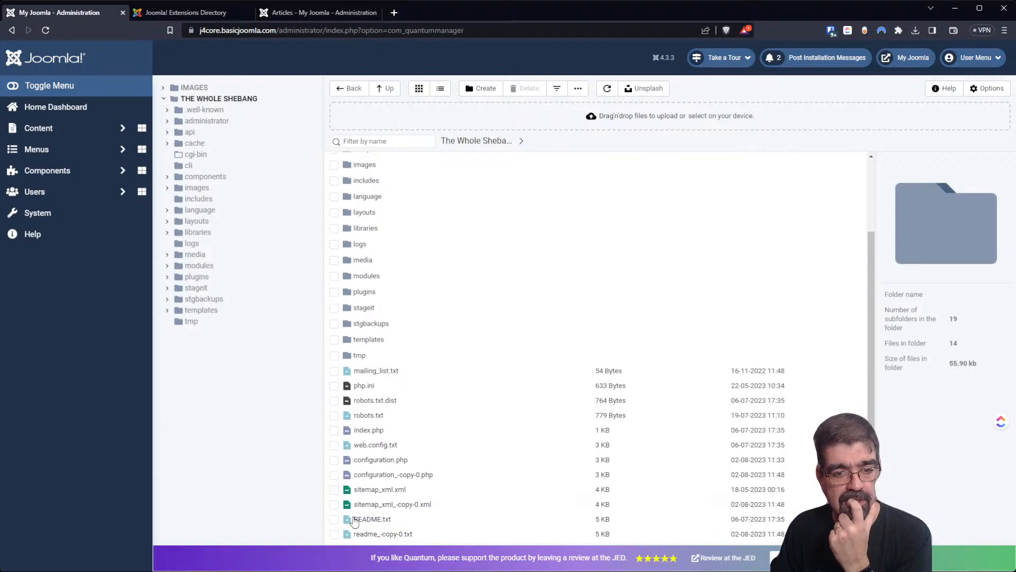
pyautogui.click(334, 535)
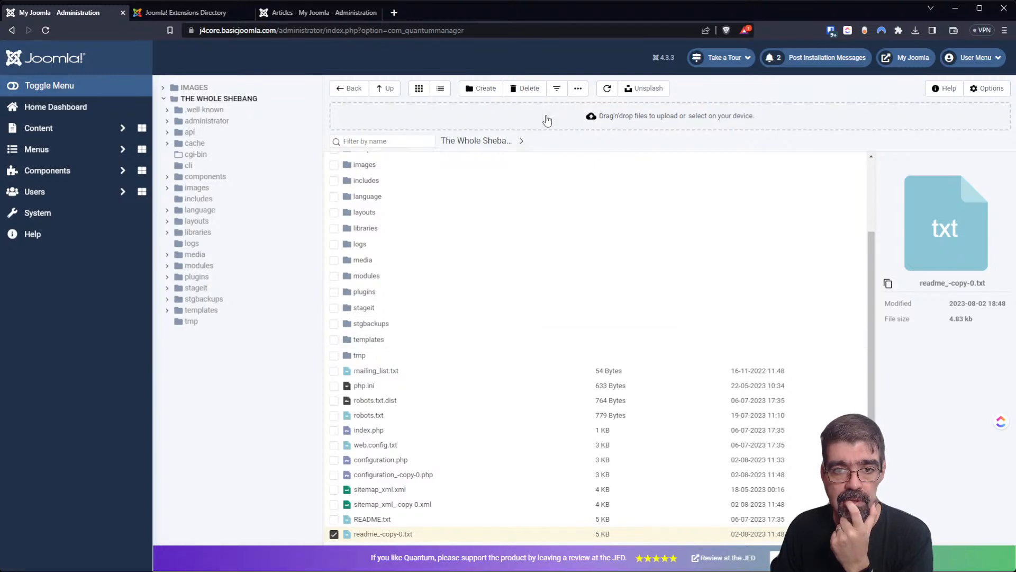
pyautogui.click(578, 88)
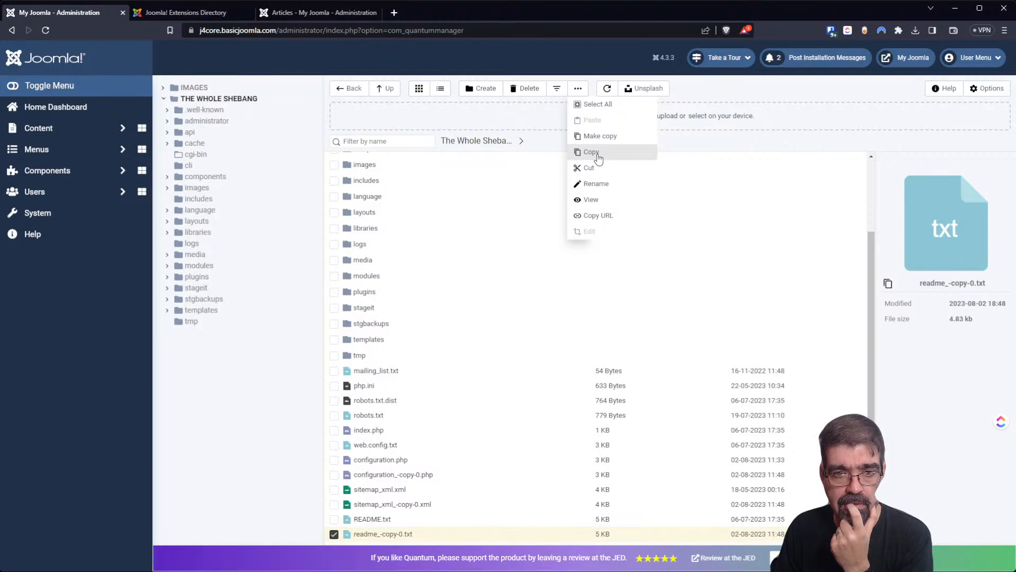
pyautogui.click(598, 158)
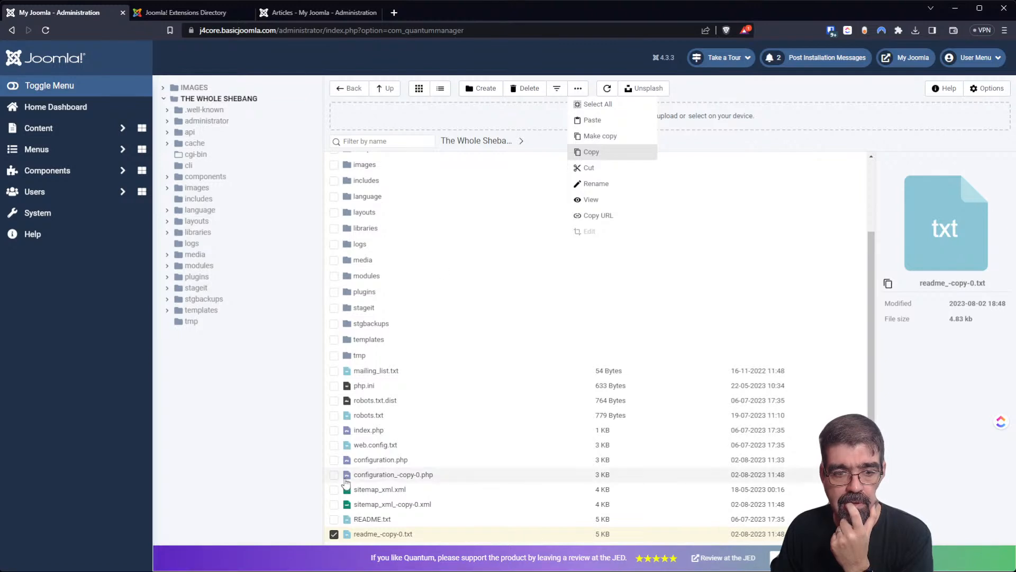
# Paste readme_-copy-0.txt into the tmp folder beside index.html.
pyautogui.click(364, 359)
pyautogui.doubleClick(364, 359)
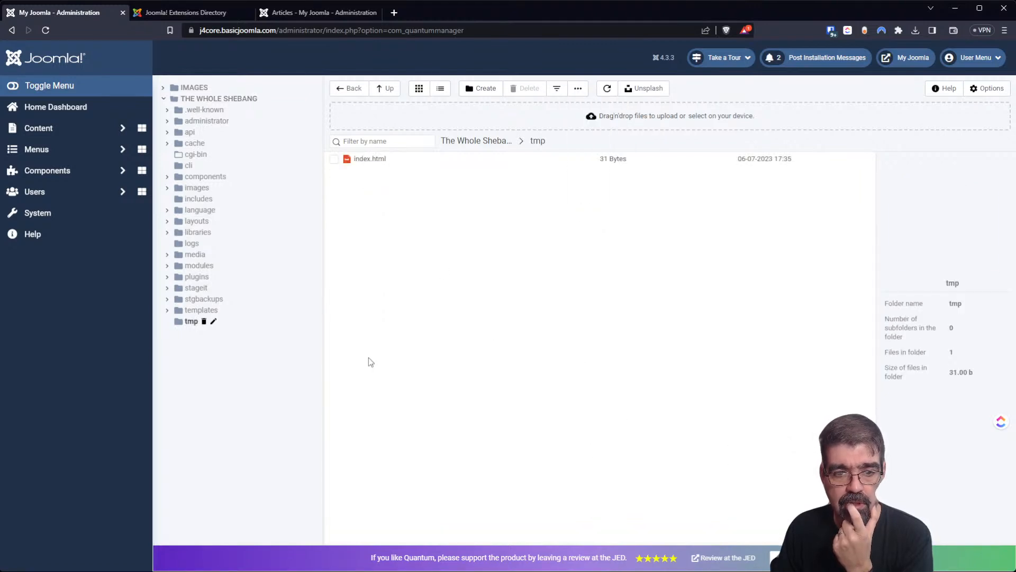
pyautogui.click(578, 89)
pyautogui.click(585, 121)
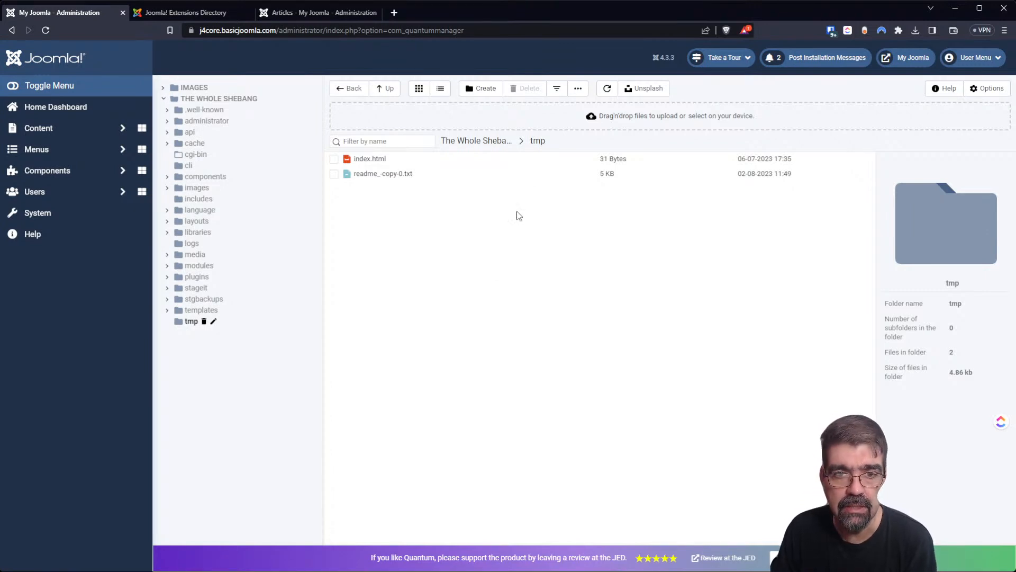
# Navigate from tmp back to the site root, starting and cancelling a new folder.
pyautogui.click(522, 140)
pyautogui.click(521, 200)
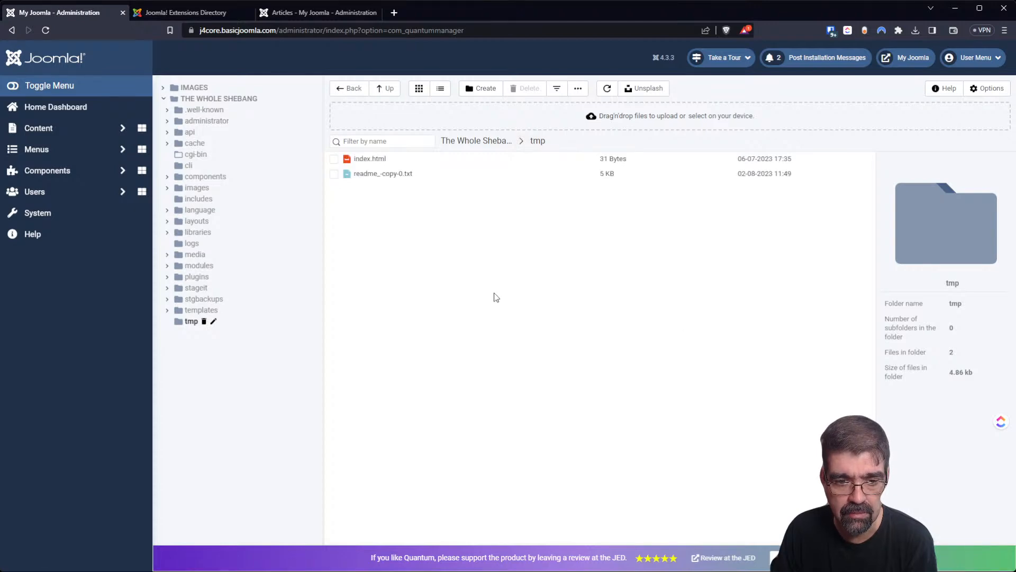
pyautogui.click(538, 142)
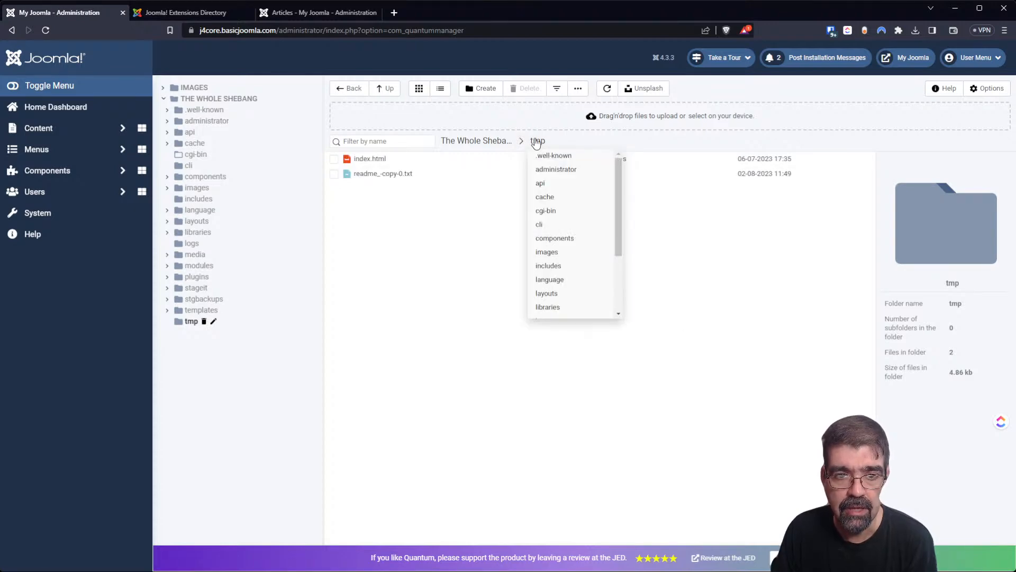
pyautogui.click(499, 143)
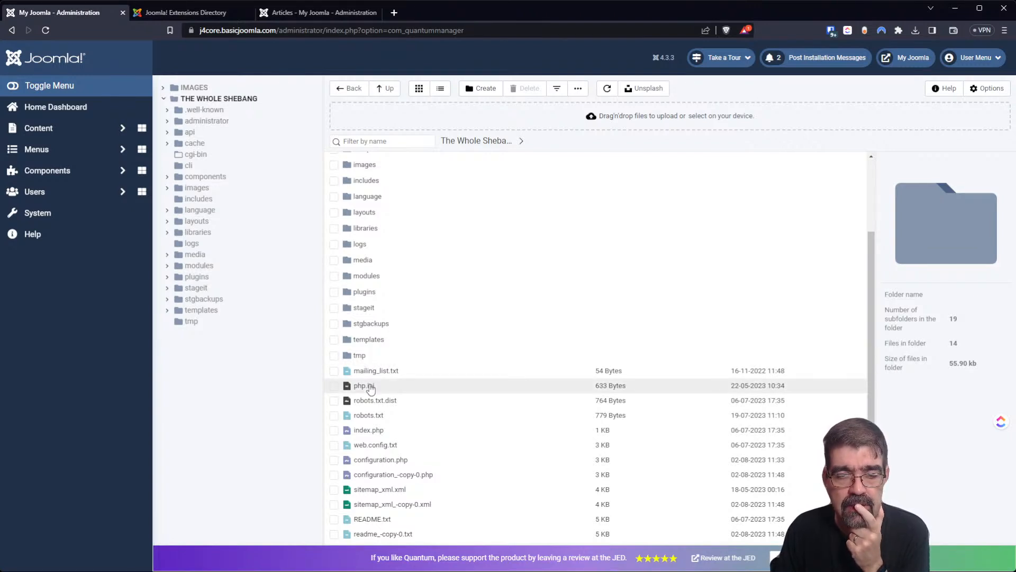
pyautogui.click(495, 90)
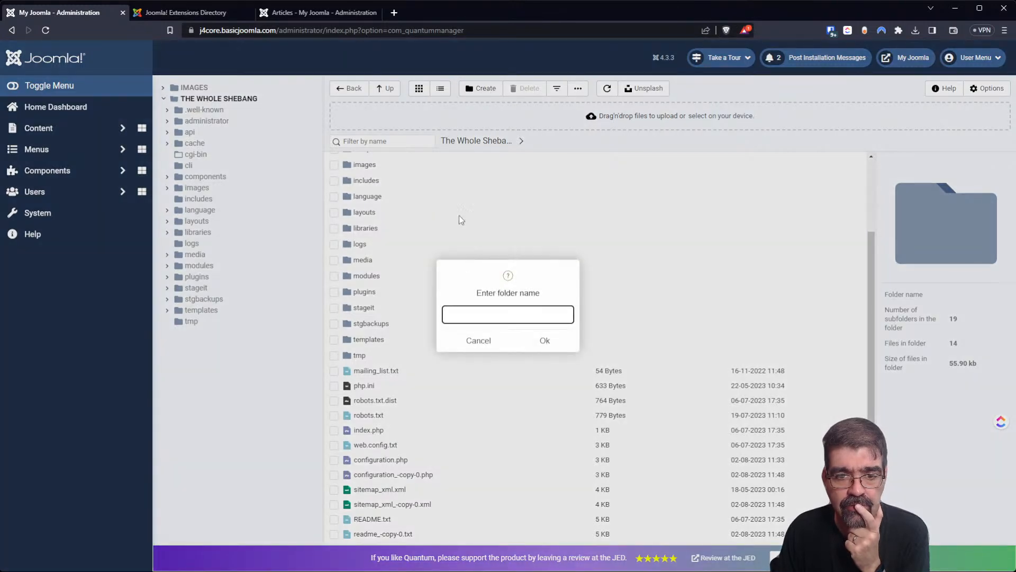
pyautogui.click(468, 343)
# Duplicate robots.txt with Make copy, producing robots_-copy-0.txt.
pyautogui.click(578, 93)
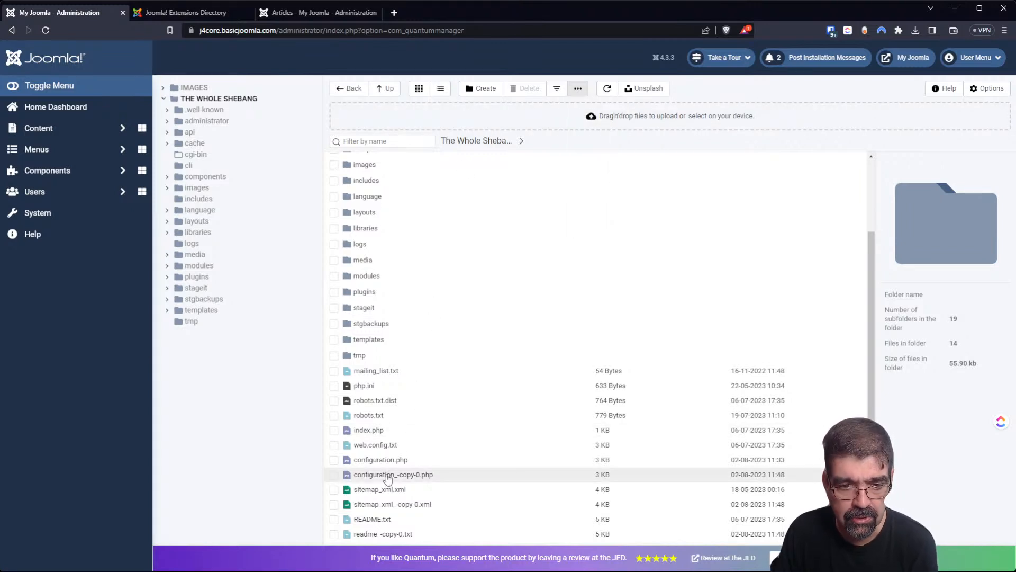
pyautogui.click(383, 416)
pyautogui.moveTo(578, 88)
pyautogui.click(594, 138)
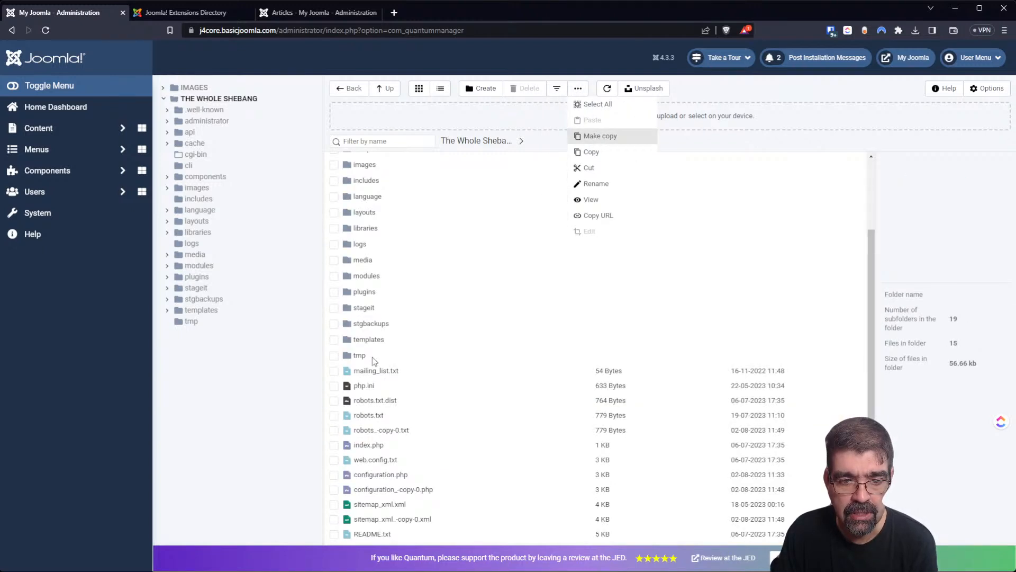
# Select php.ini, robots.txt.dist and robots.txt and copy them for pasting.
pyautogui.click(365, 418)
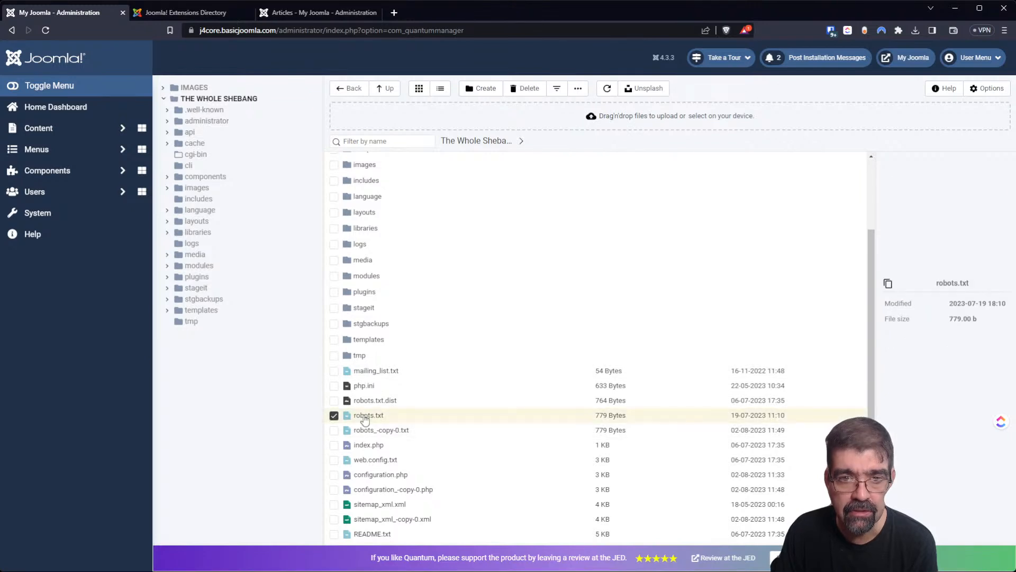
pyautogui.moveTo(560, 94)
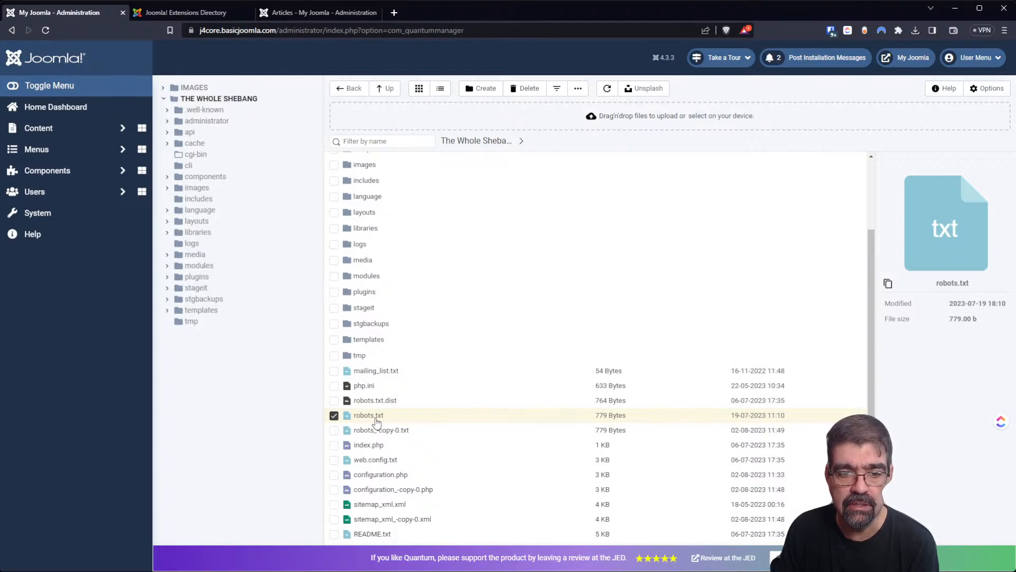
pyautogui.click(369, 388)
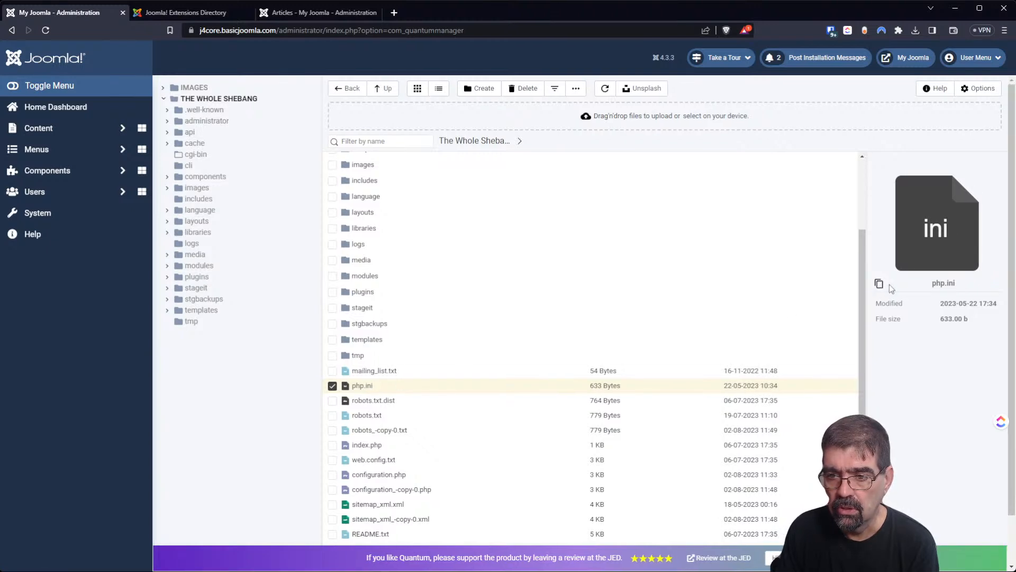
pyautogui.click(889, 286)
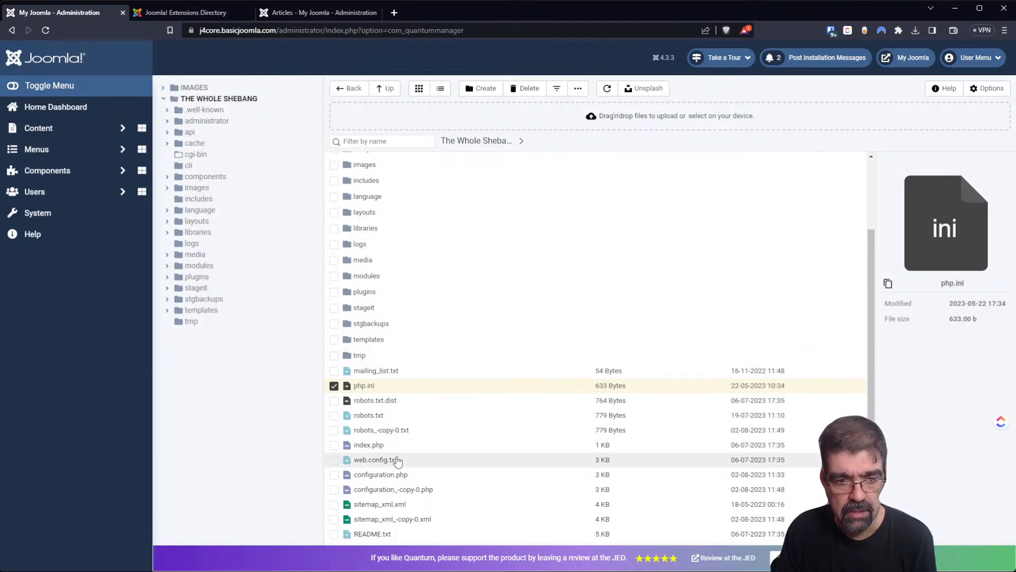
pyautogui.click(333, 401)
pyautogui.click(335, 415)
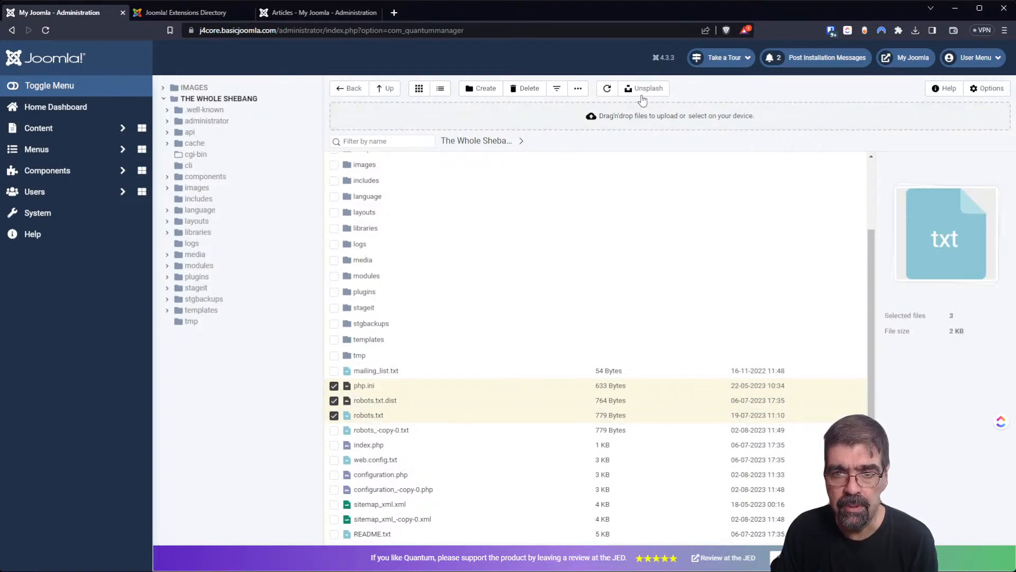
pyautogui.click(578, 89)
pyautogui.click(587, 152)
# Paste php.ini, robots.txt.dist and robots.txt into tmp, then return to the site root.
pyautogui.doubleClick(366, 359)
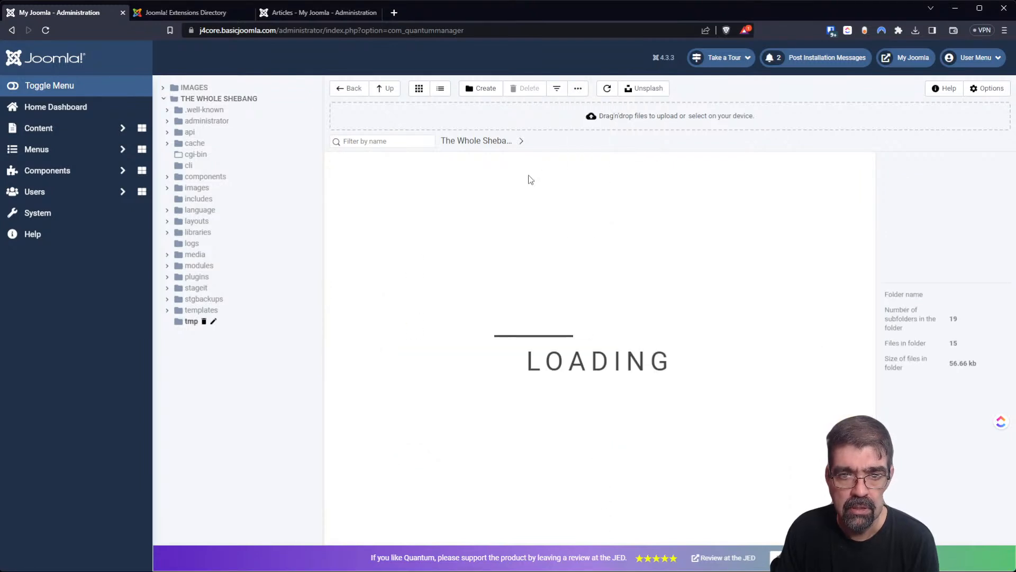
pyautogui.click(582, 90)
pyautogui.click(590, 120)
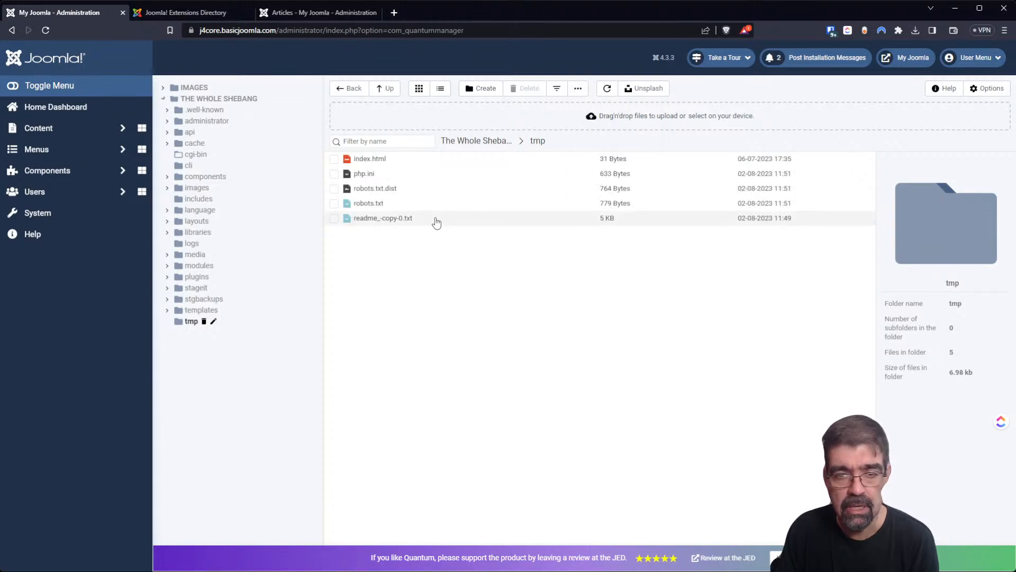
pyautogui.click(574, 83)
pyautogui.click(577, 88)
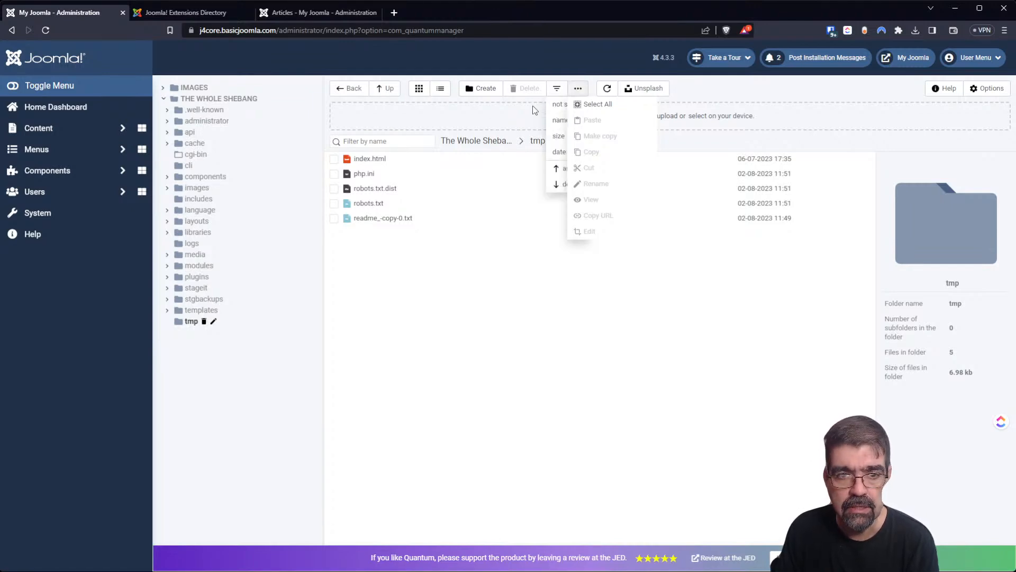
pyautogui.click(356, 95)
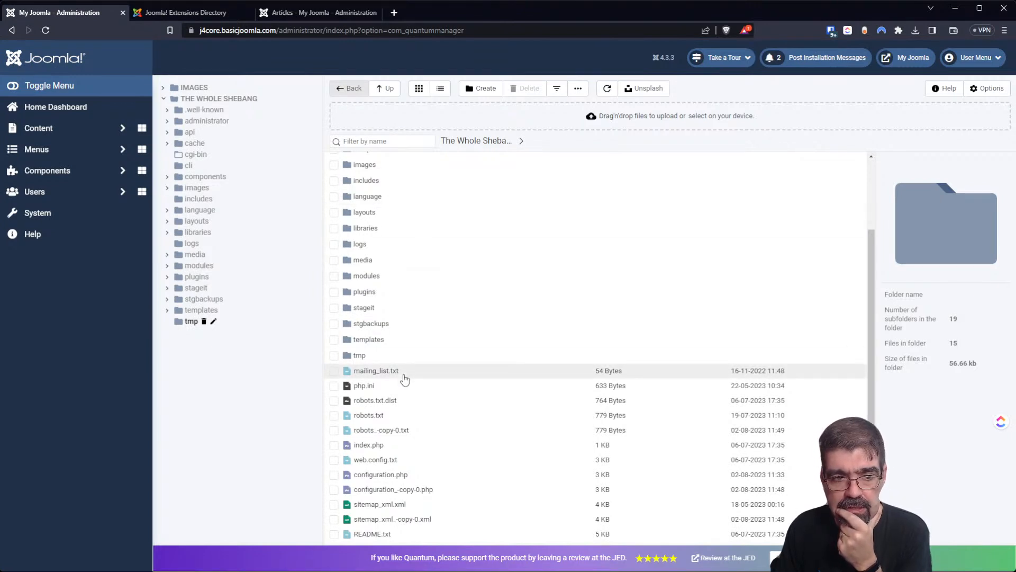
# Cancel renaming the tmp folder, keeping its name, and reopen the Quantum Manager configuration.
pyautogui.click(213, 322)
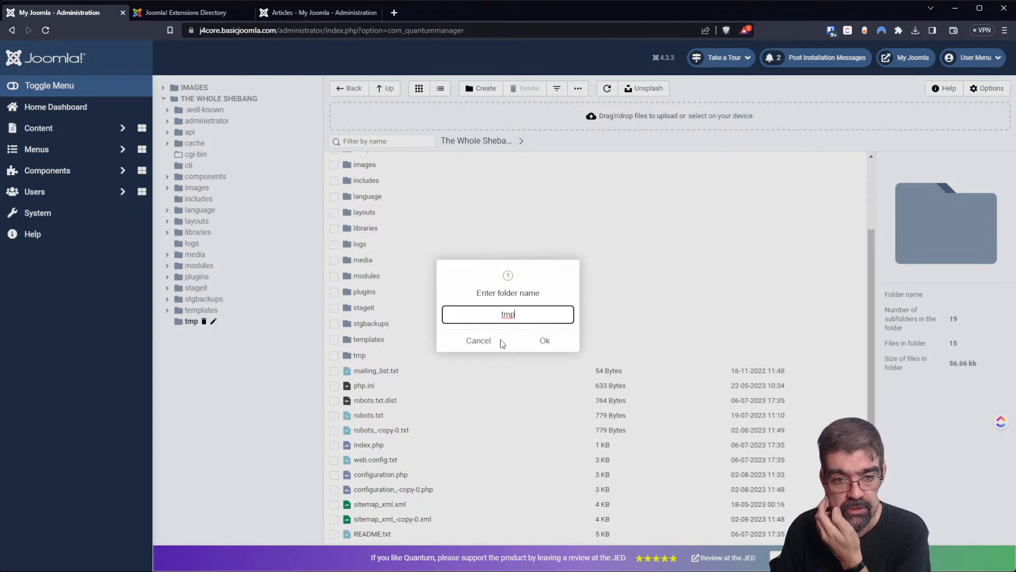
pyautogui.click(487, 341)
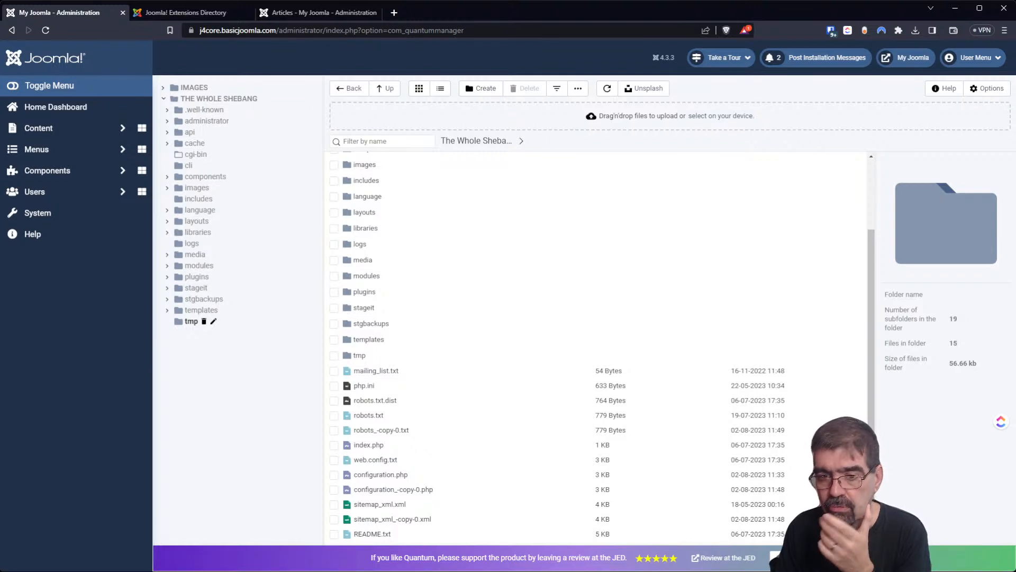
pyautogui.click(992, 89)
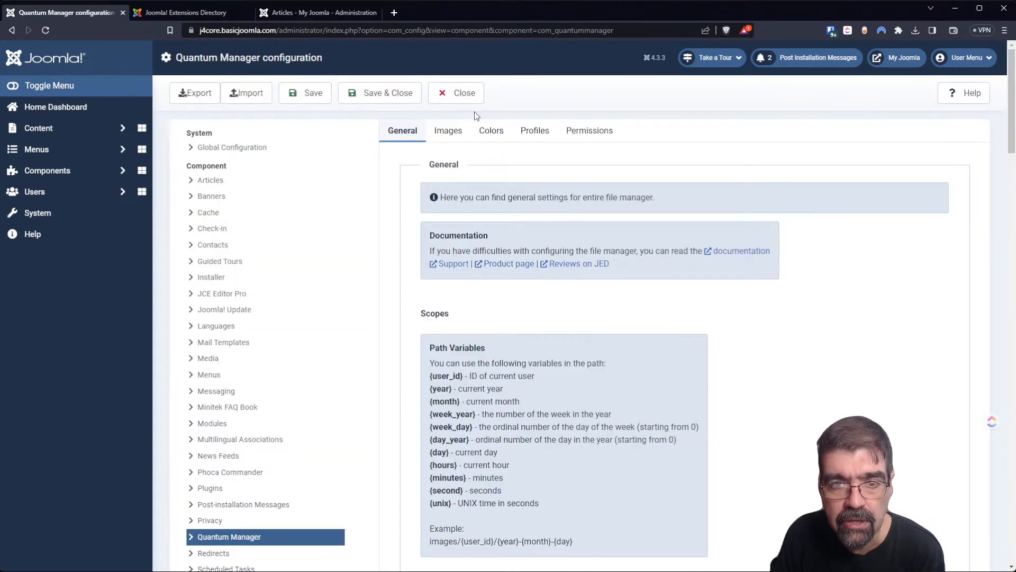
# Review the image-related settings on the Quantum Manager Images tab.
pyautogui.click(448, 132)
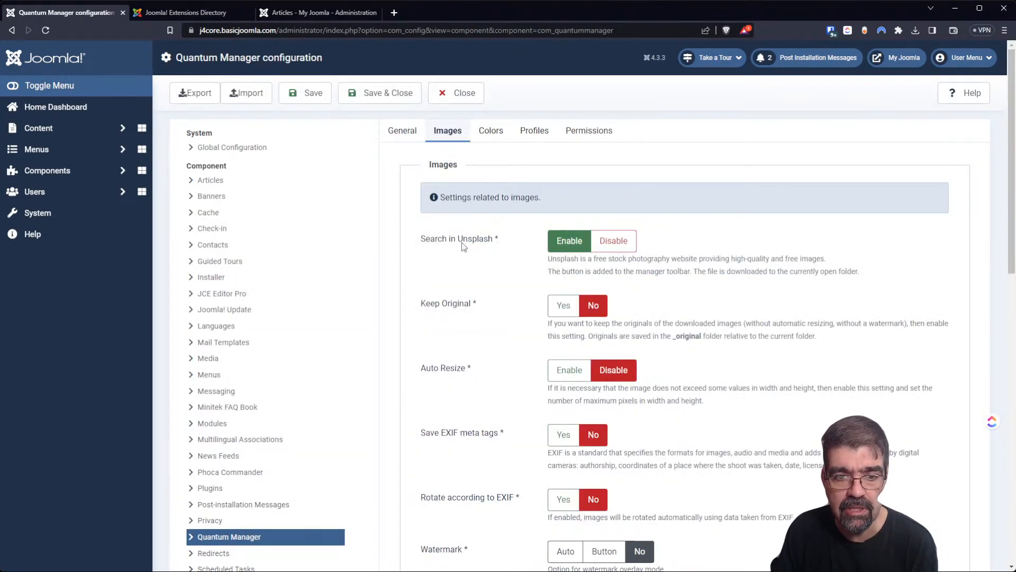
pyautogui.scroll(-2, 461, 243)
pyautogui.scroll(2, 461, 242)
pyautogui.scroll(-6, 460, 245)
pyautogui.scroll(-6, 460, 247)
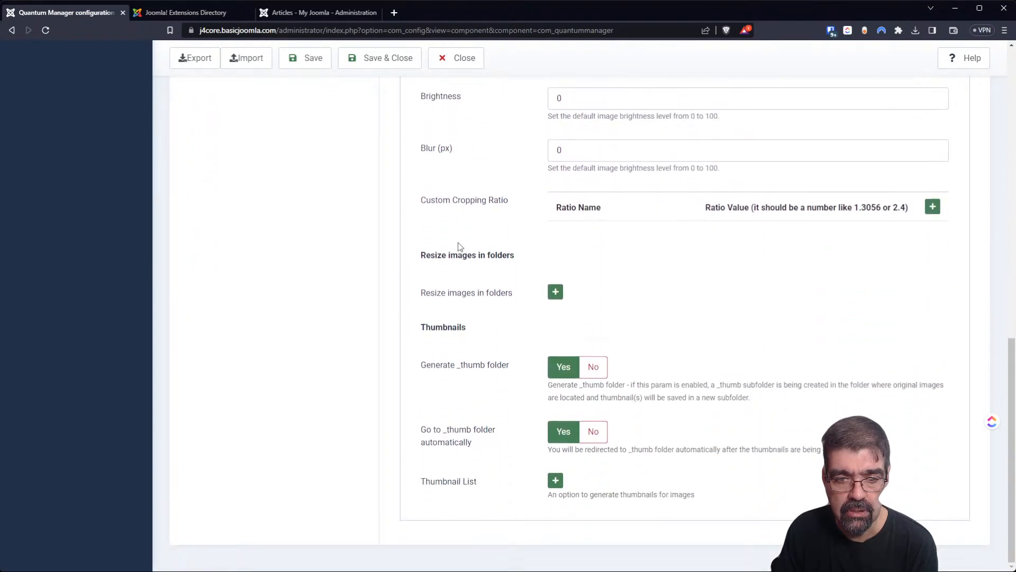
pyautogui.scroll(6, 460, 247)
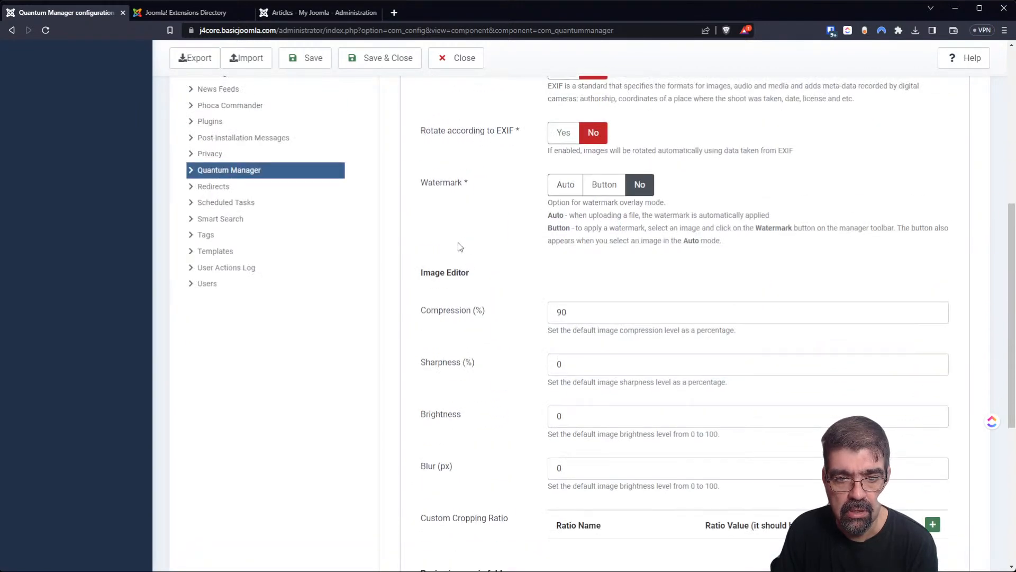
pyautogui.scroll(2, 460, 247)
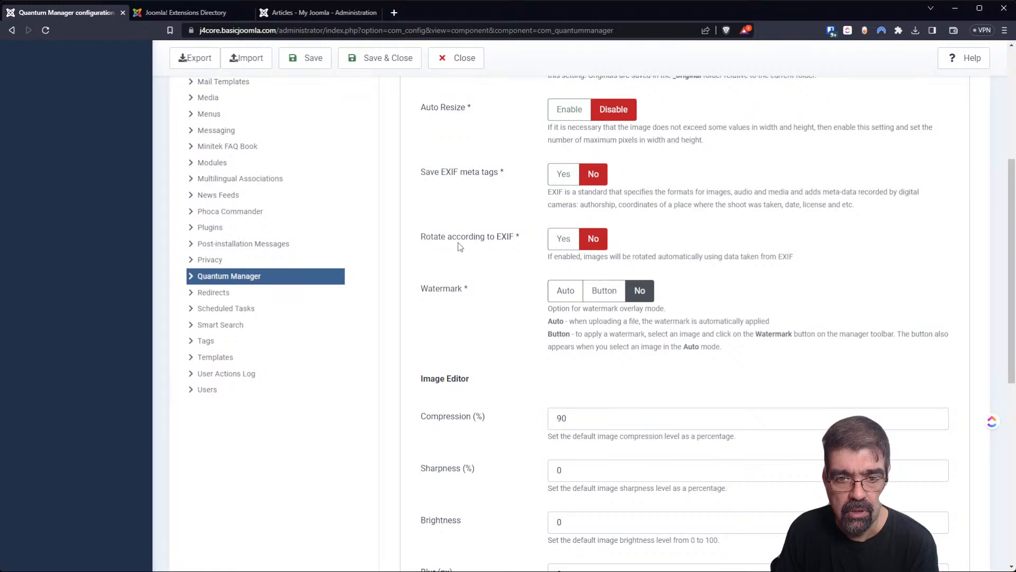
pyautogui.scroll(4, 460, 247)
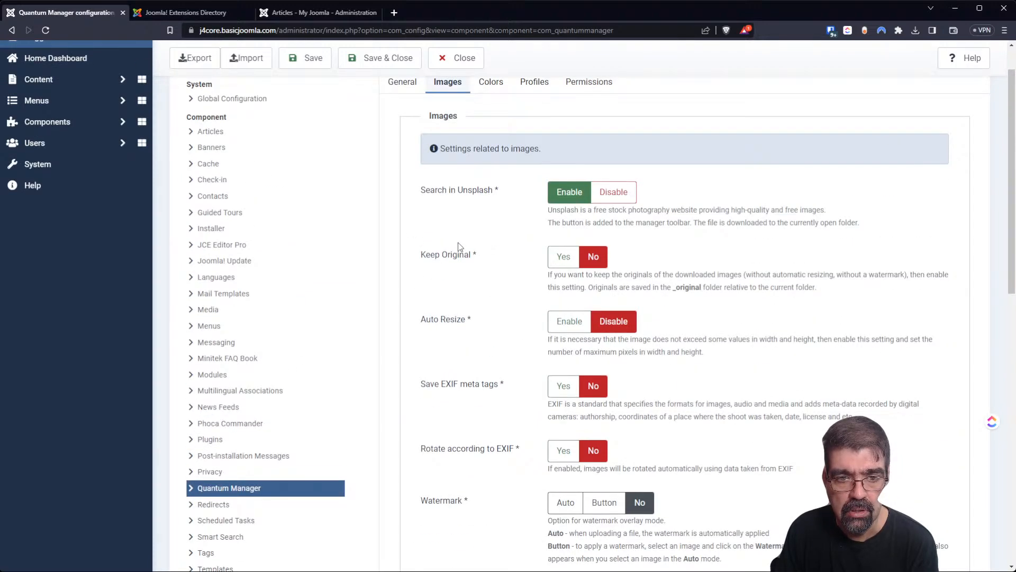
pyautogui.scroll(1, 460, 247)
# Add a blank Administrator override row under Profiles, then close the options without saving.
pyautogui.click(522, 137)
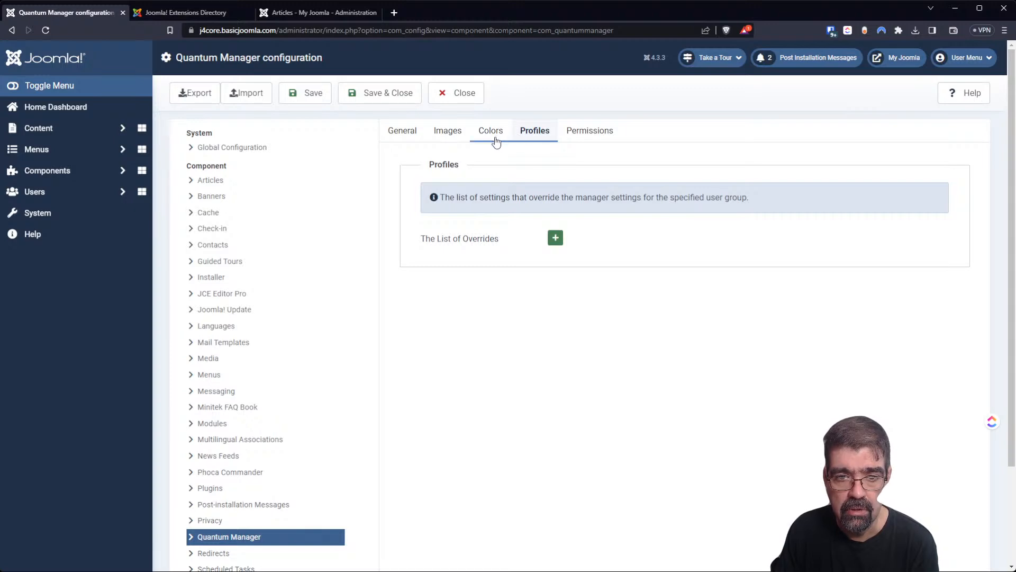
pyautogui.click(555, 239)
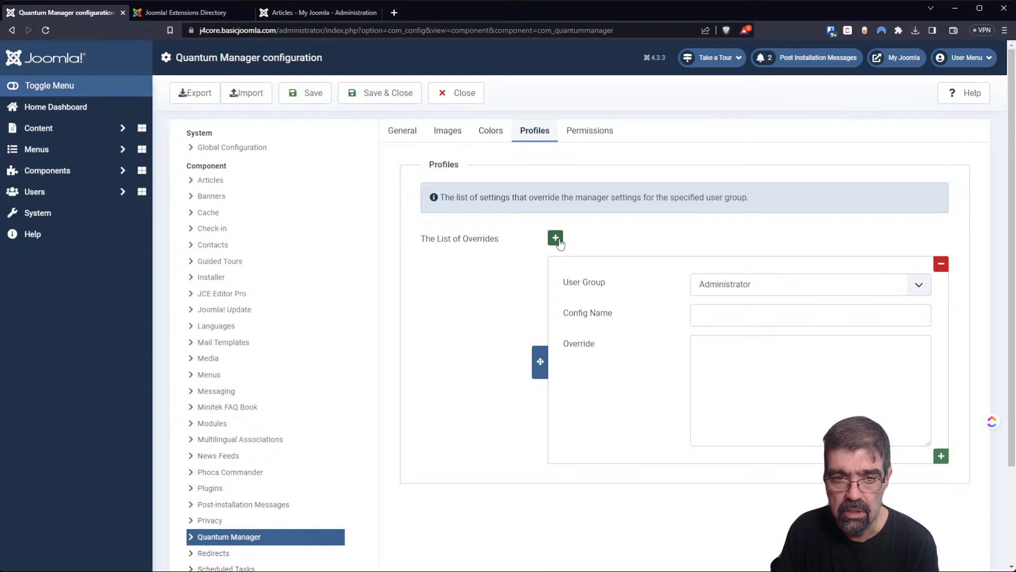
pyautogui.click(469, 106)
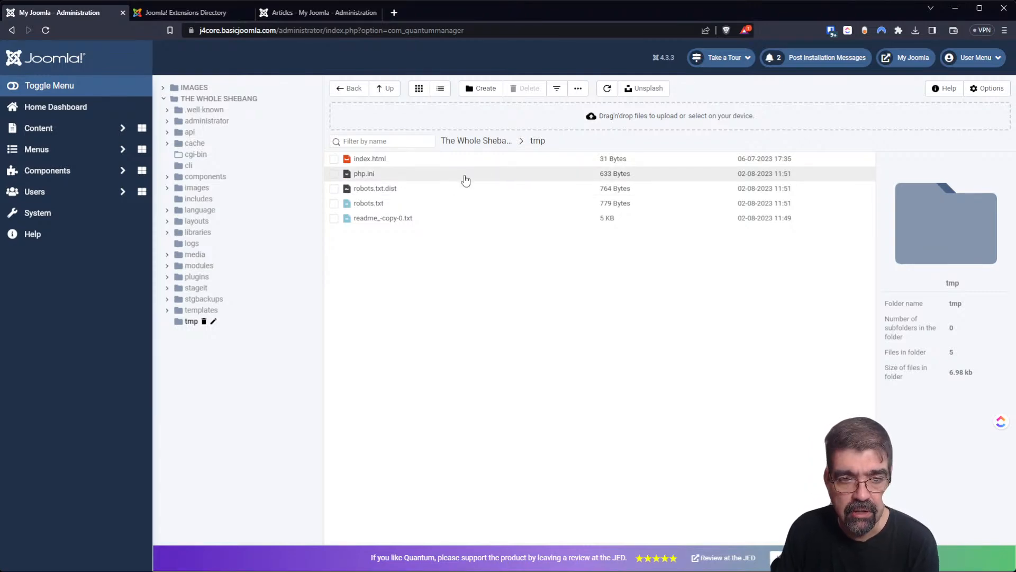
# Bring up the file actions menu for robots.txt in the tmp folder.
pyautogui.rightClick(372, 205)
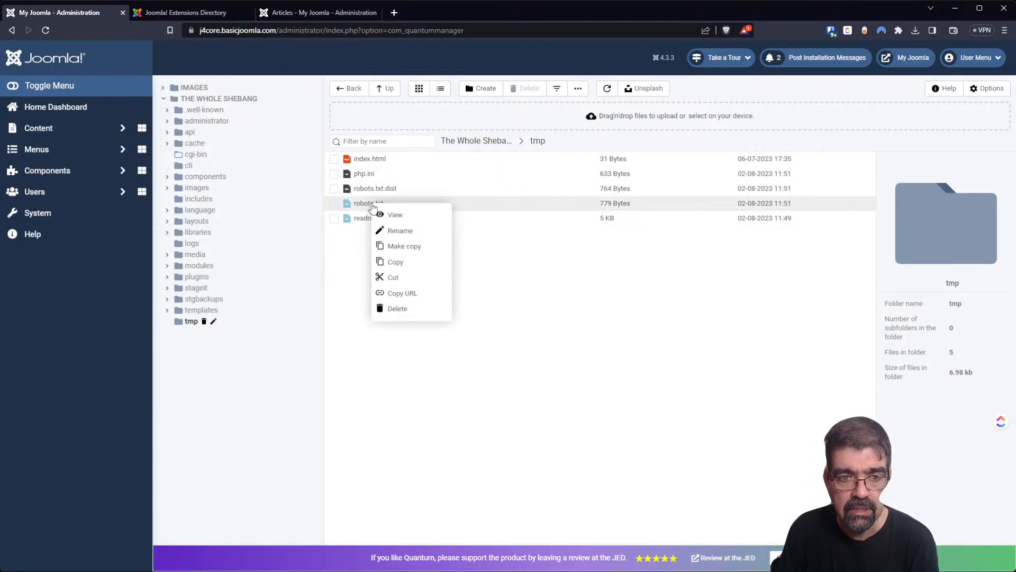
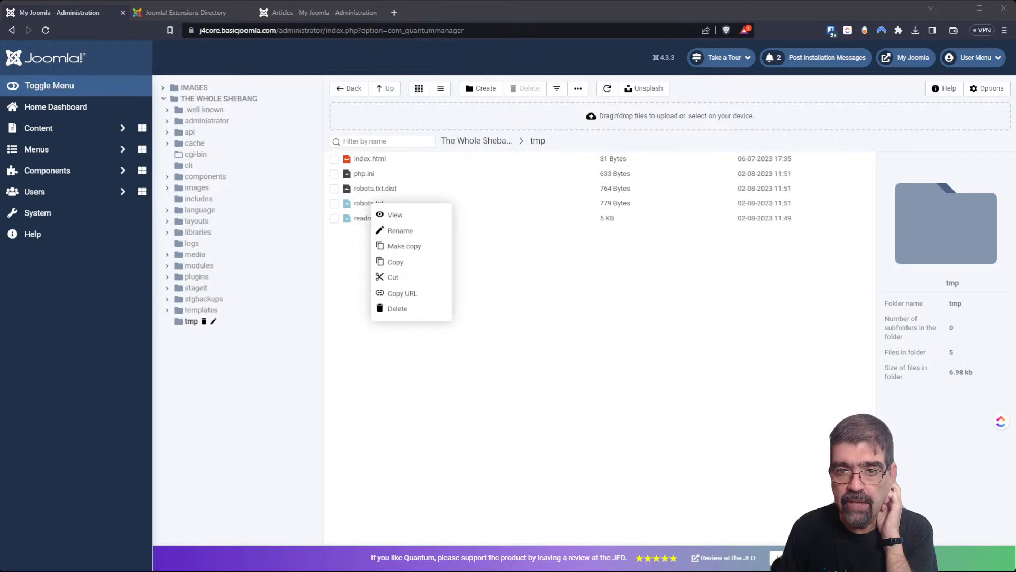
# Dismiss the robots.txt menu and show the Images folder's contents.
pyautogui.click(472, 424)
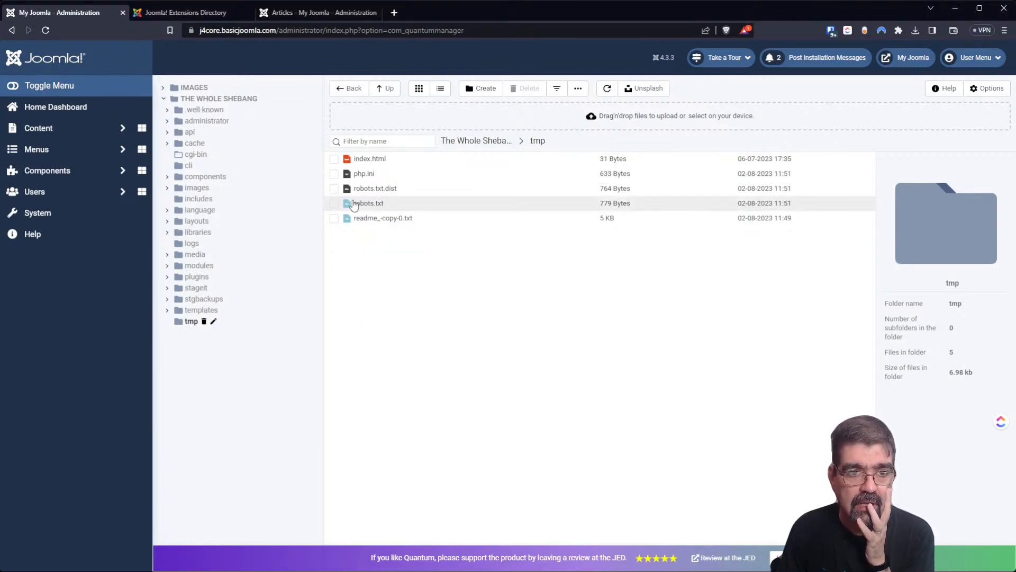
pyautogui.click(191, 89)
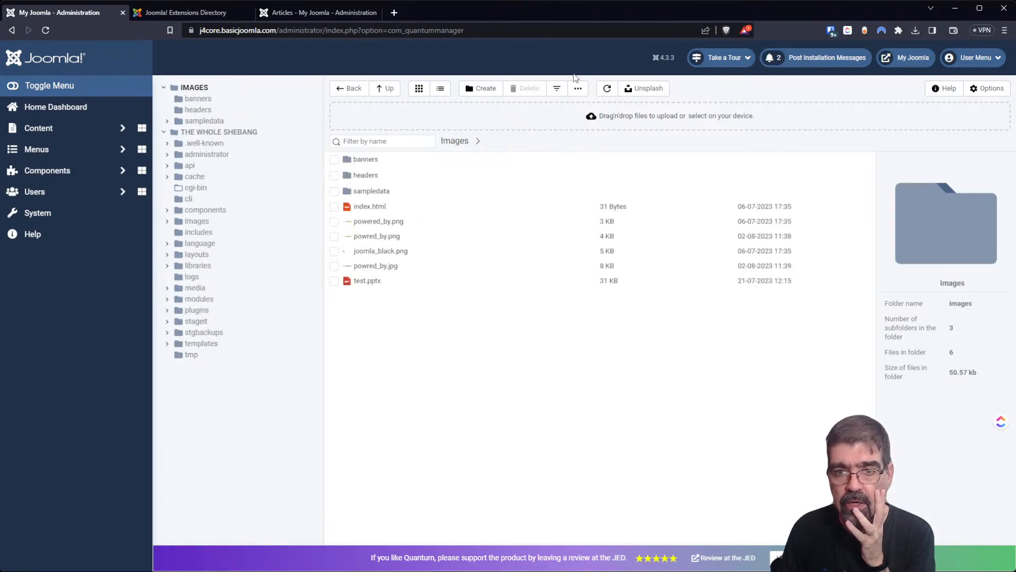
# Search Unsplash for 'train' and download the autumn train photo into Images as el5zuqatfeo.jpg.
pyautogui.click(643, 89)
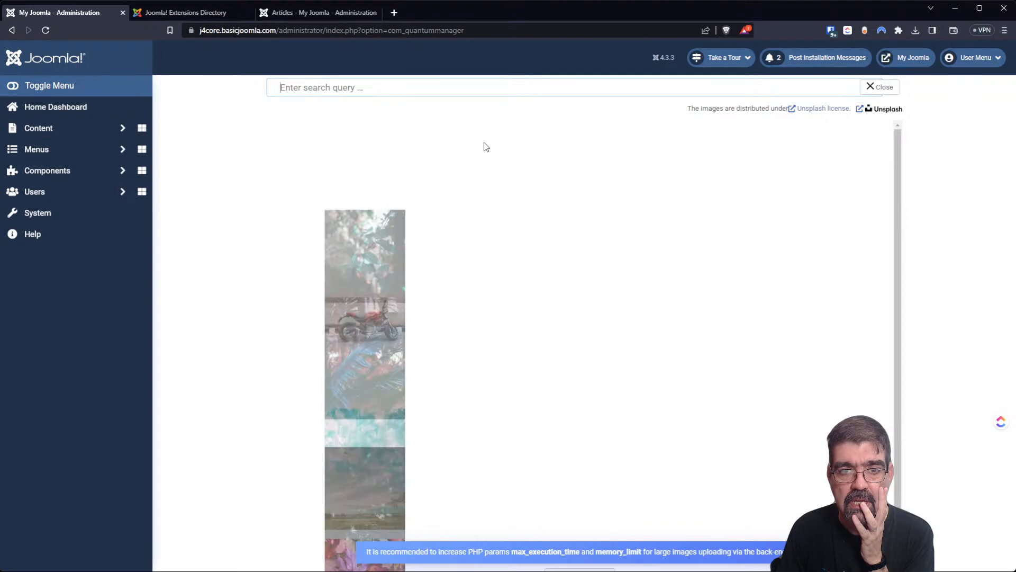
pyautogui.write('train')
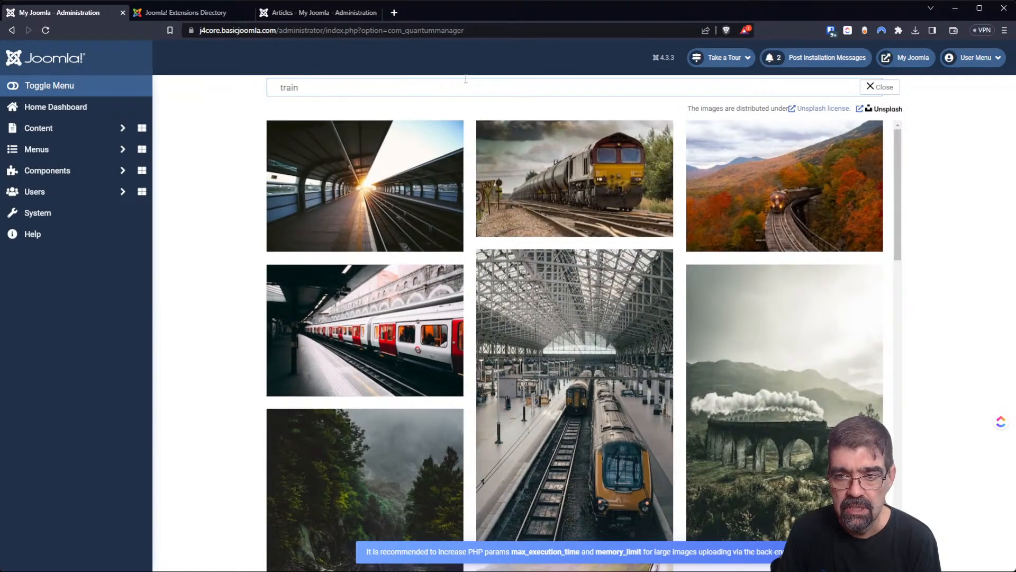
pyautogui.click(814, 184)
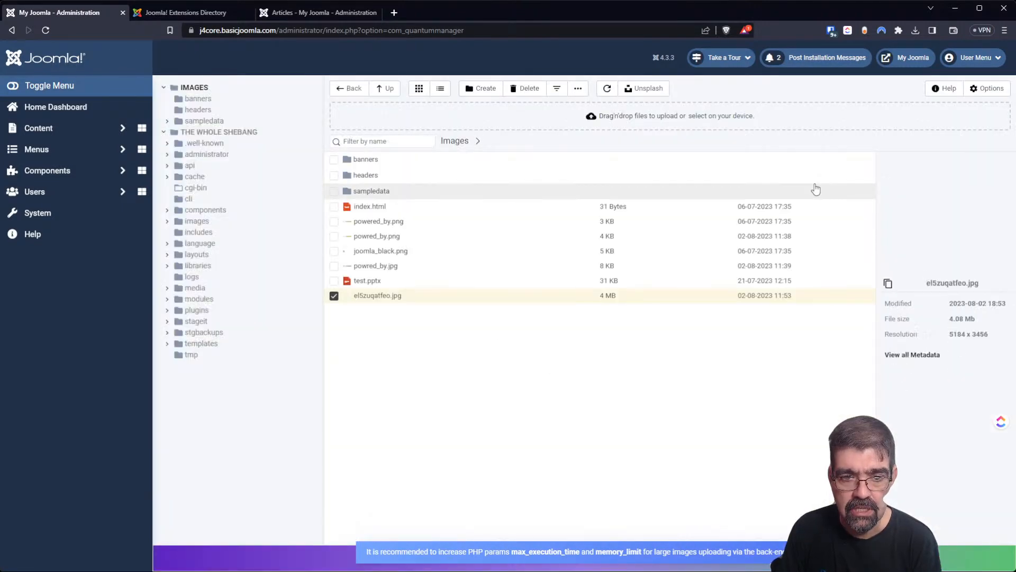
pyautogui.click(362, 302)
pyautogui.click(362, 301)
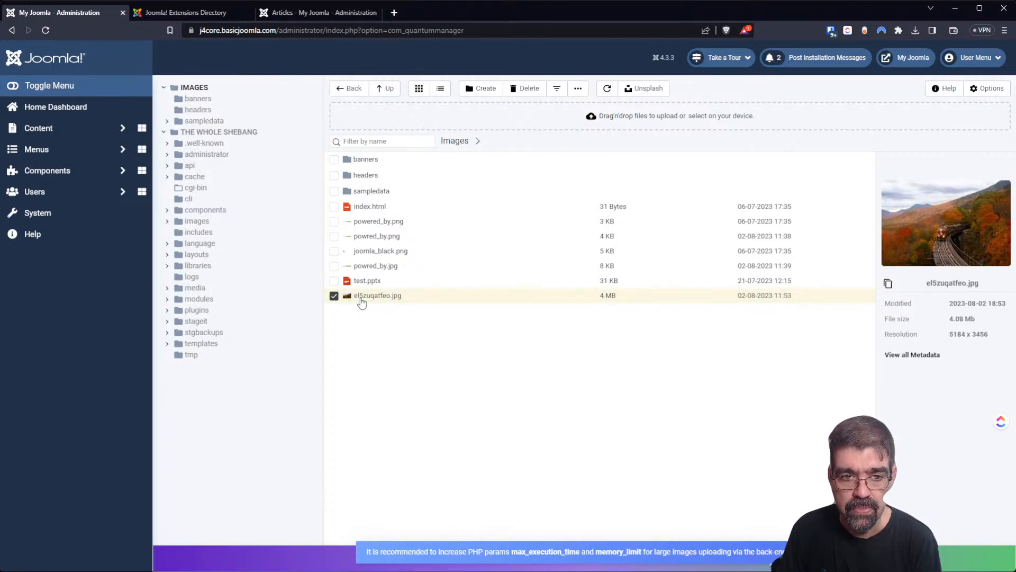
# Bring up, then dismiss, the action menus for the train photo and index.html.
pyautogui.rightClick(361, 301)
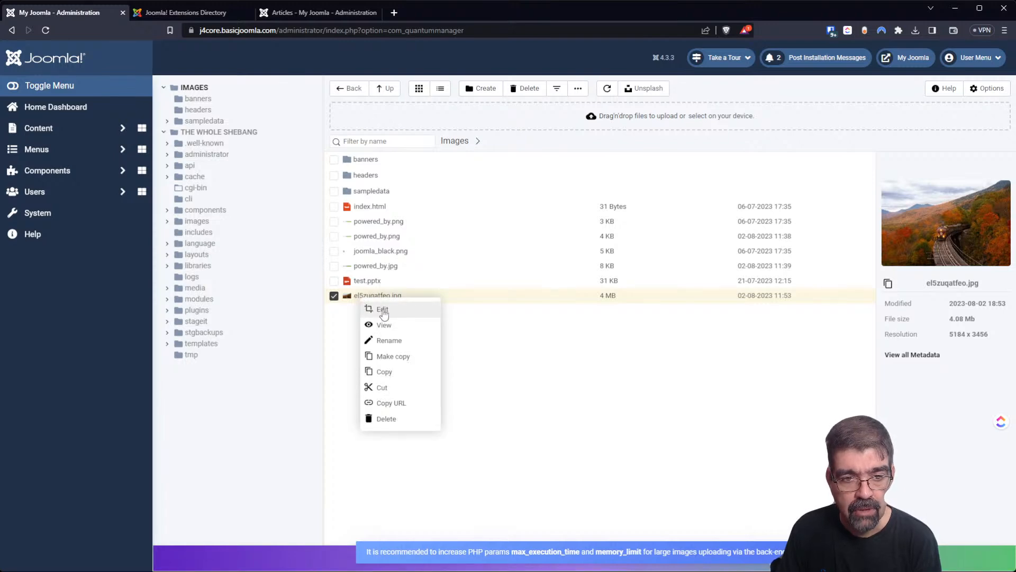
pyautogui.click(534, 347)
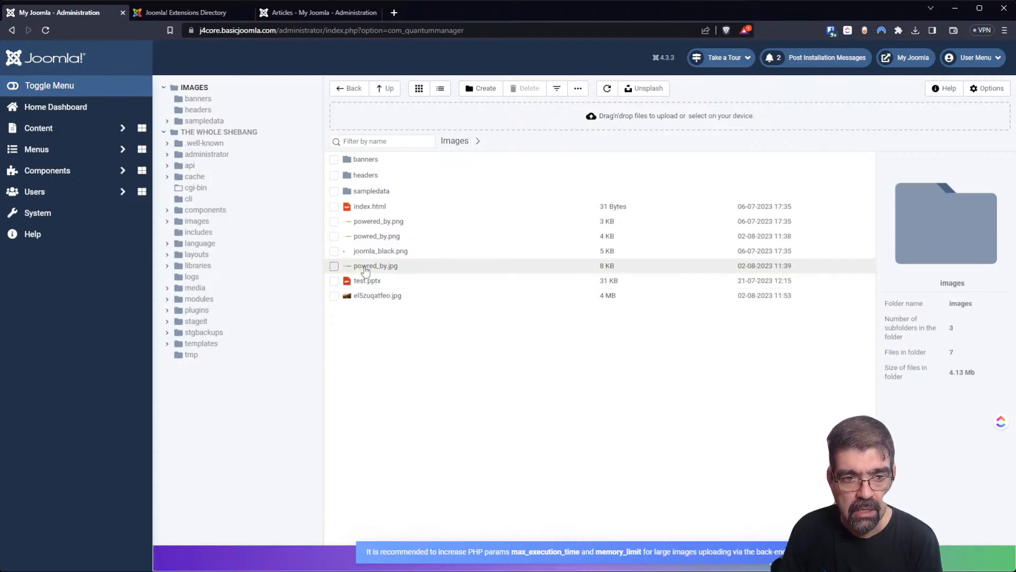
pyautogui.rightClick(371, 208)
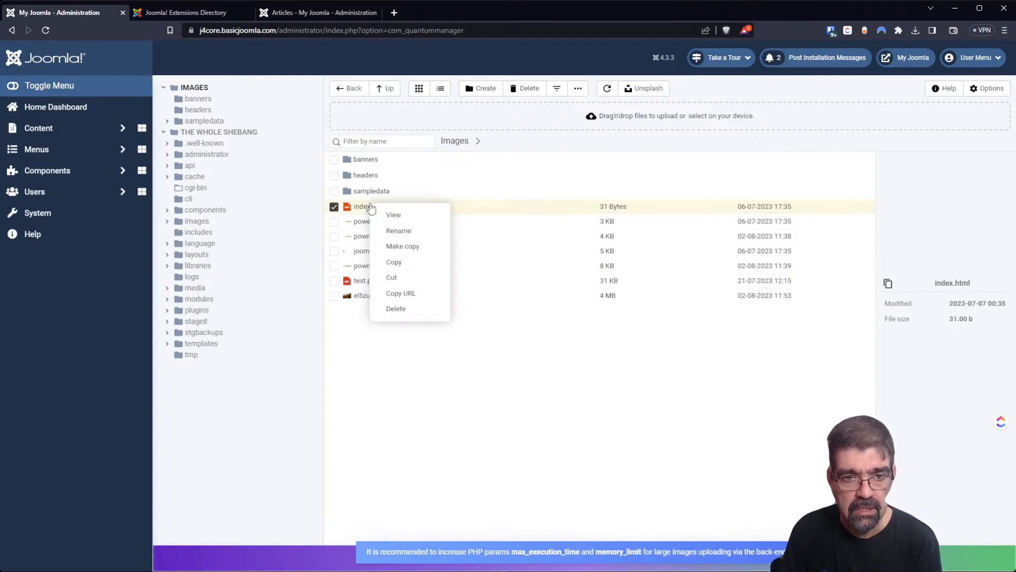
pyautogui.click(447, 403)
# Open the train photo in the image editor and set its width to 640, making height 426.
pyautogui.rightClick(377, 295)
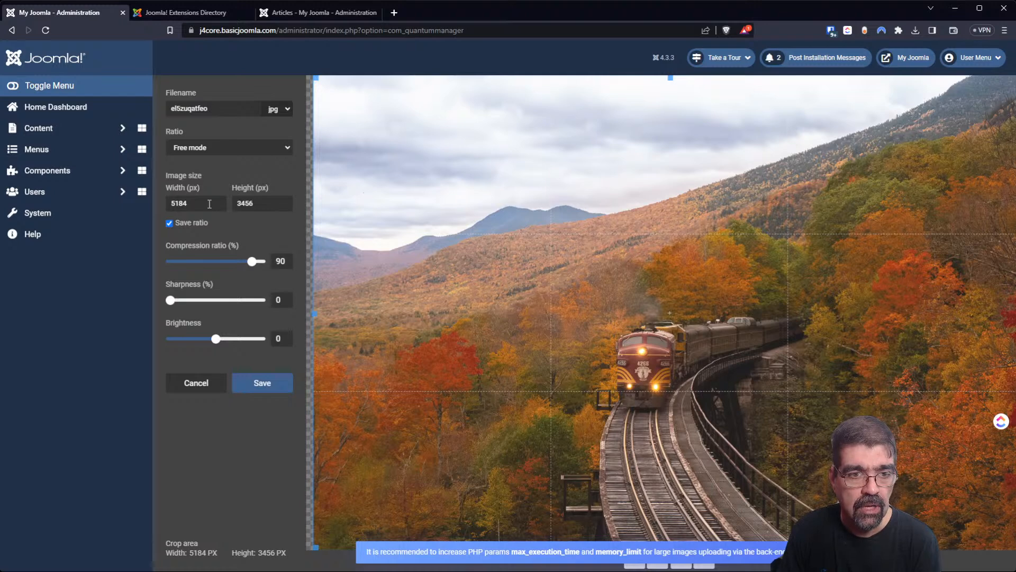
pyautogui.doubleClick(210, 204)
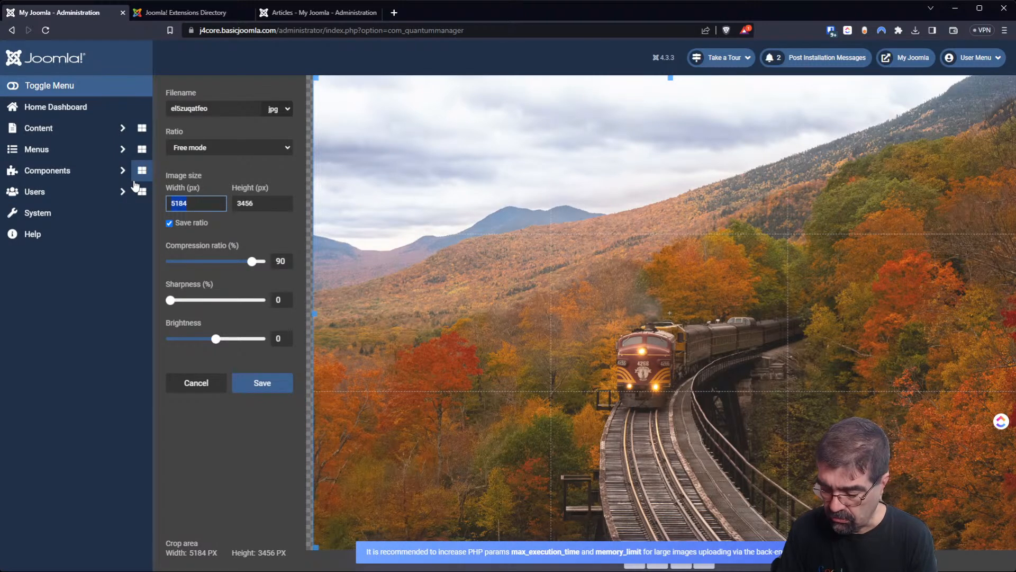
pyautogui.write('640')
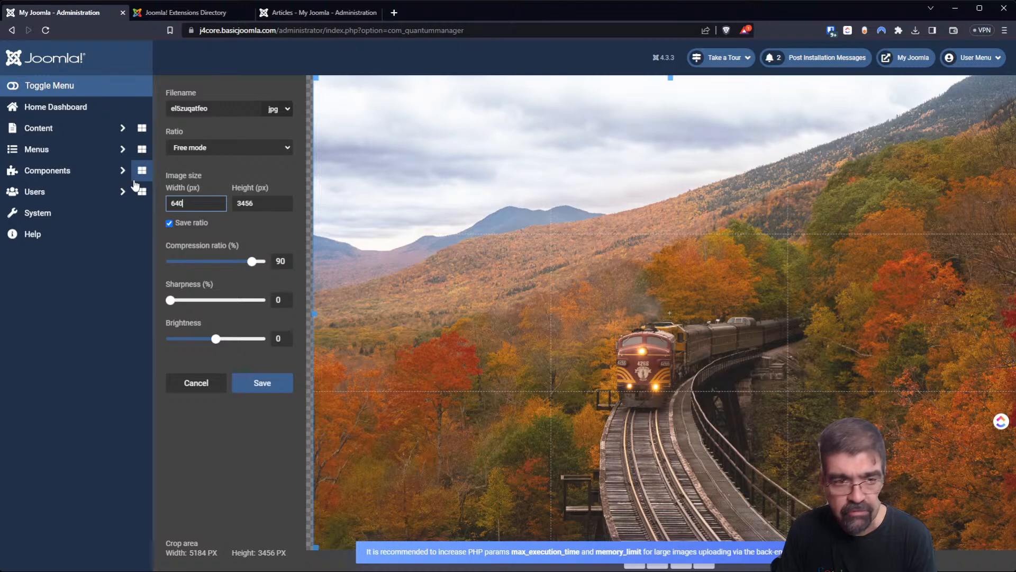
pyautogui.press('Tab')
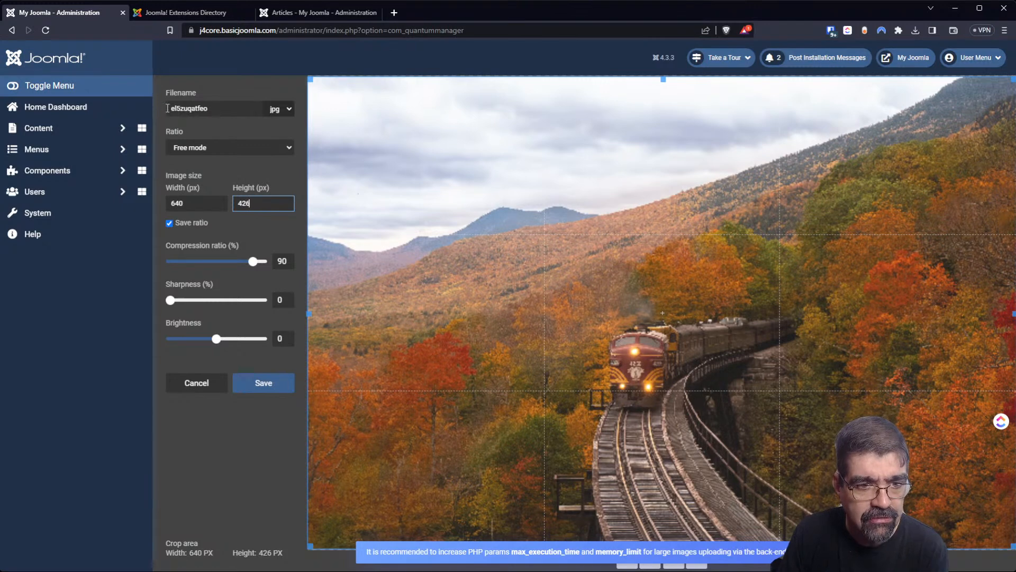
pyautogui.moveTo(170, 299)
pyautogui.mouseDown()
pyautogui.moveTo(228, 300)
pyautogui.moveTo(170, 299)
pyautogui.mouseUp()
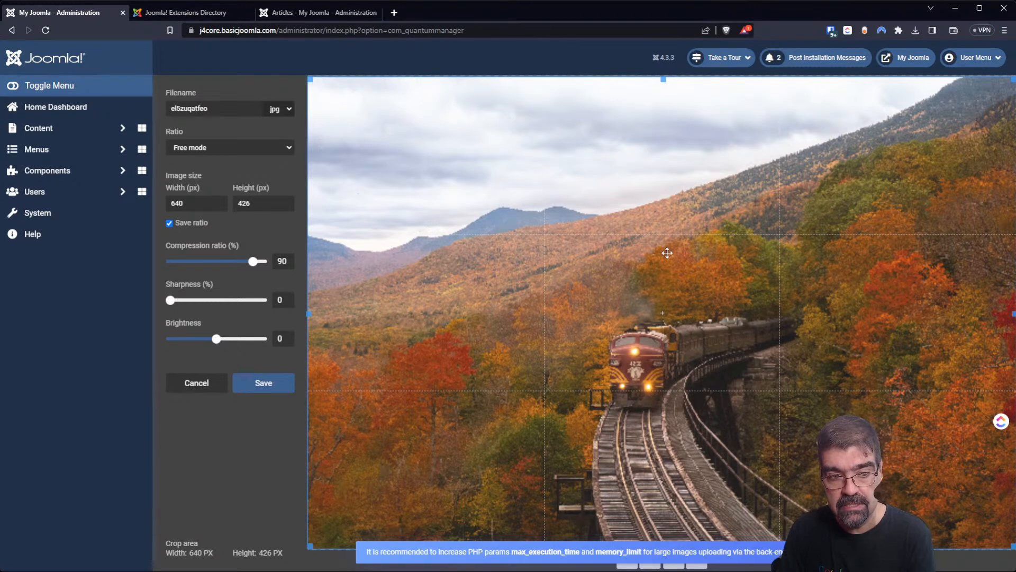
# Crop tightly around the train and save the edit as train-in-fall.jpg.
pyautogui.doubleClick(228, 103)
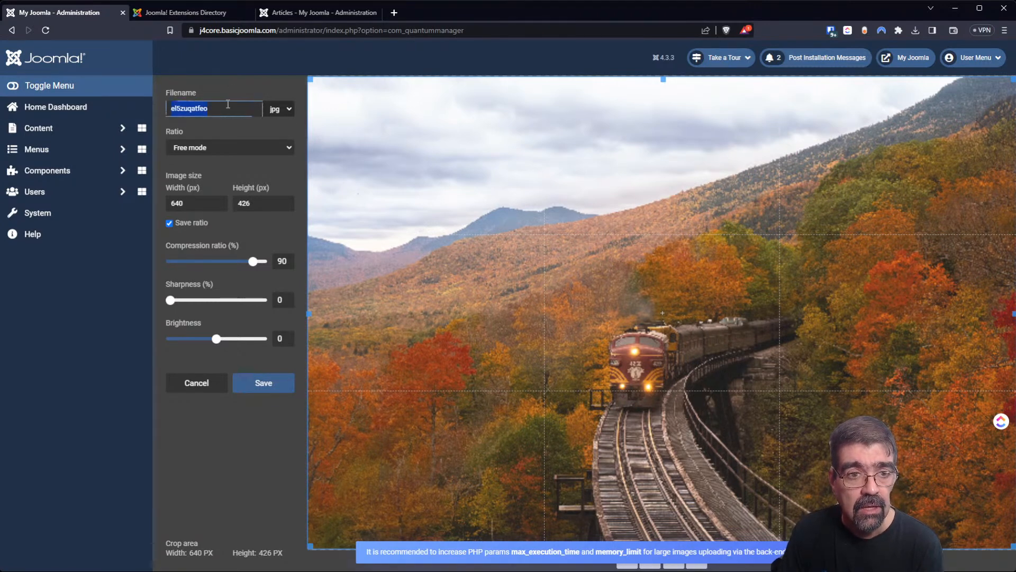
pyautogui.write('t')
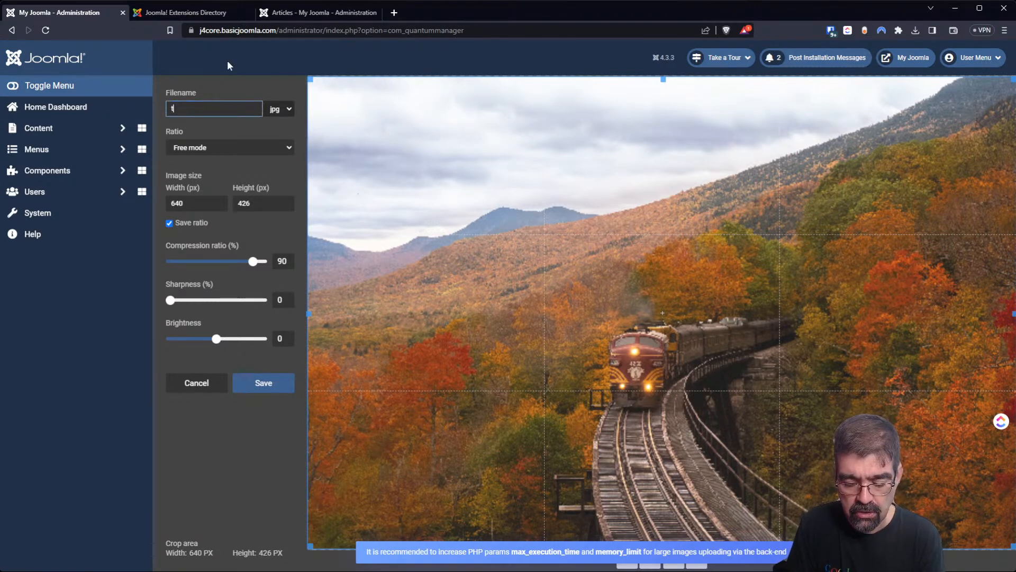
pyautogui.write('rain-in-fall')
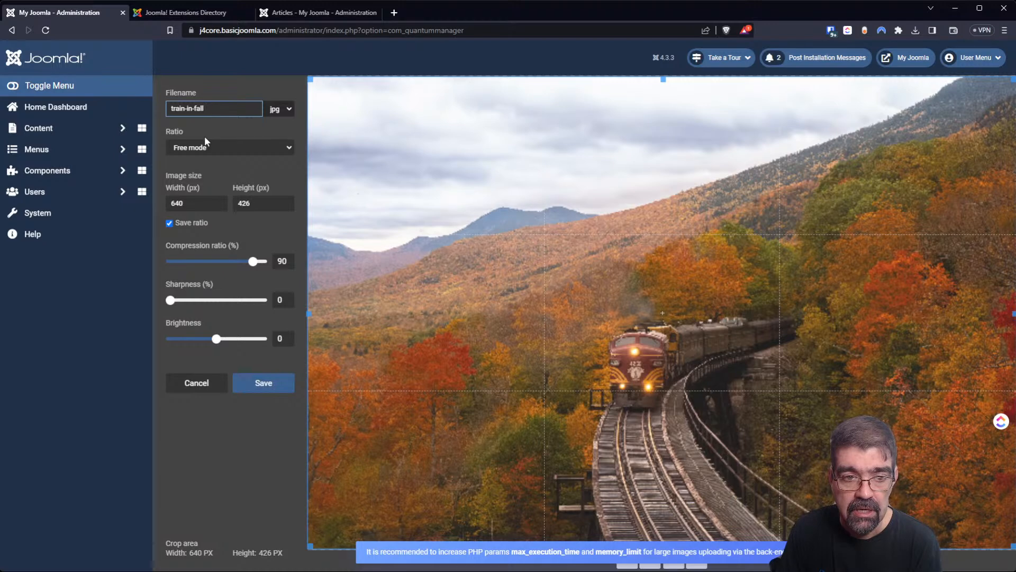
pyautogui.moveTo(311, 545); pyautogui.dragTo(461, 436)
pyautogui.moveTo(1010, 78); pyautogui.dragTo(850, 277)
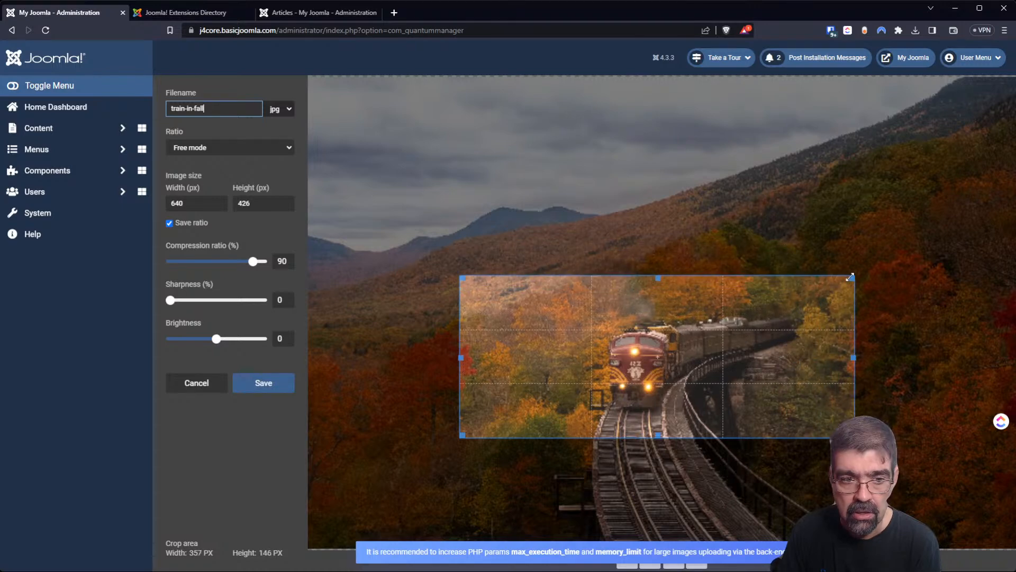
pyautogui.moveTo(630, 360); pyautogui.dragTo(628, 363)
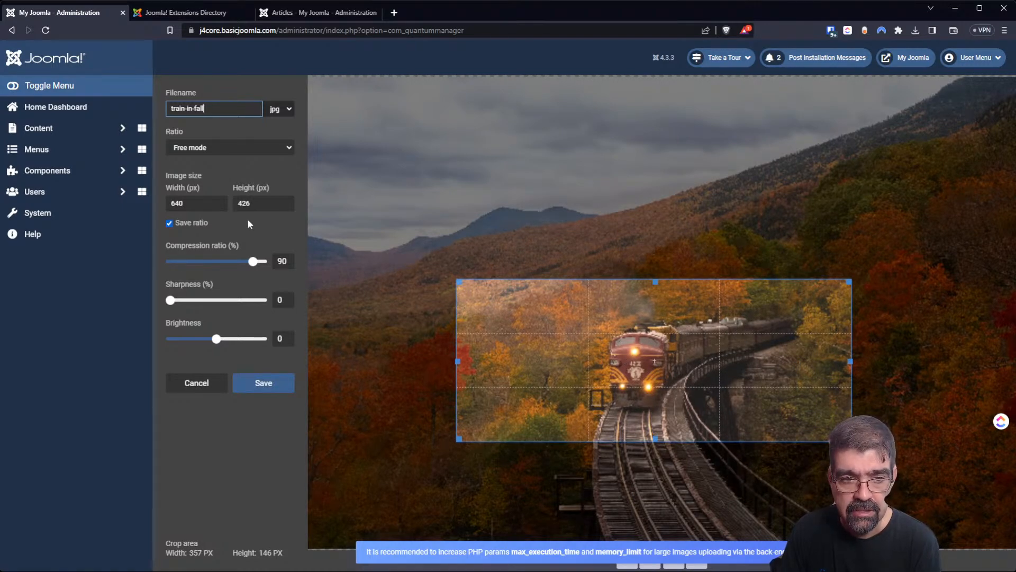
pyautogui.click(263, 382)
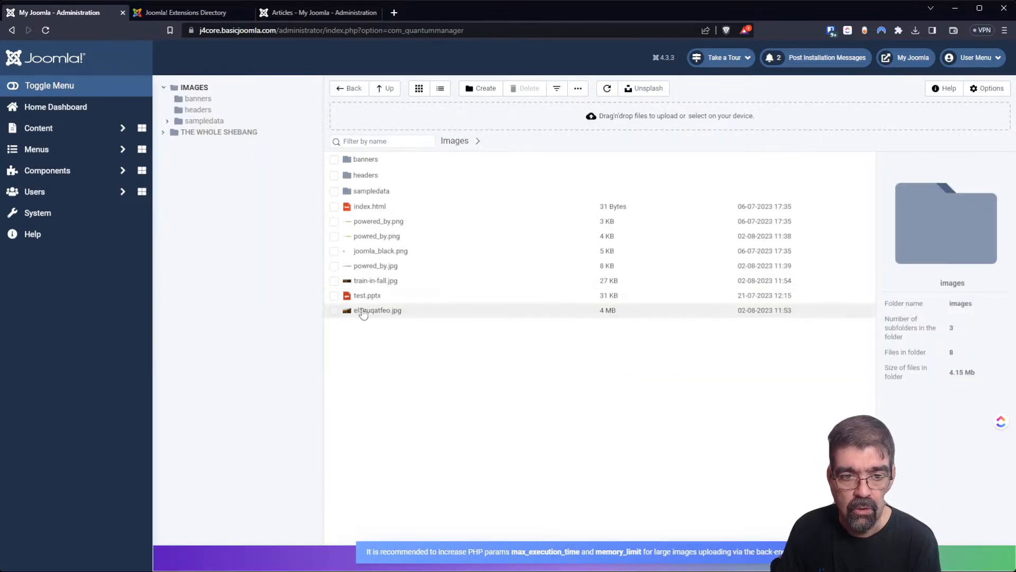
# Preview train-in-fall.jpg, then open the original el5zuqatfeo.jpg in the image editor.
pyautogui.click(392, 286)
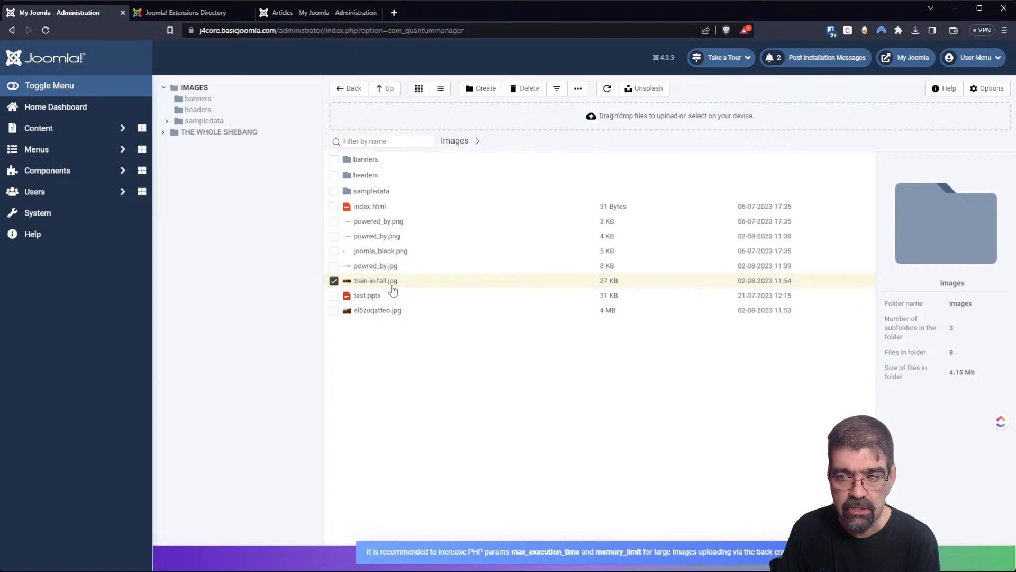
pyautogui.rightClick(393, 288)
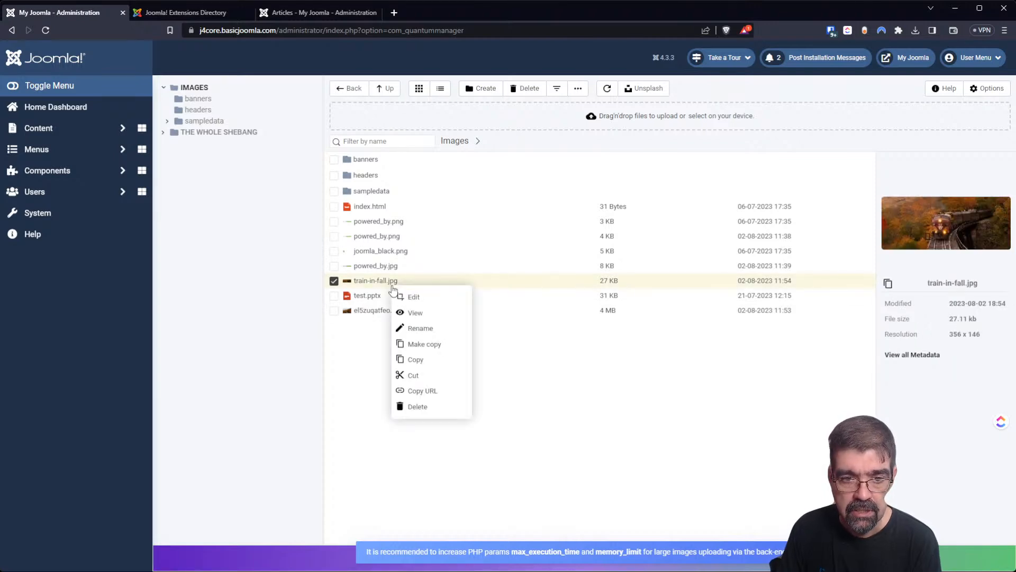
pyautogui.click(416, 311)
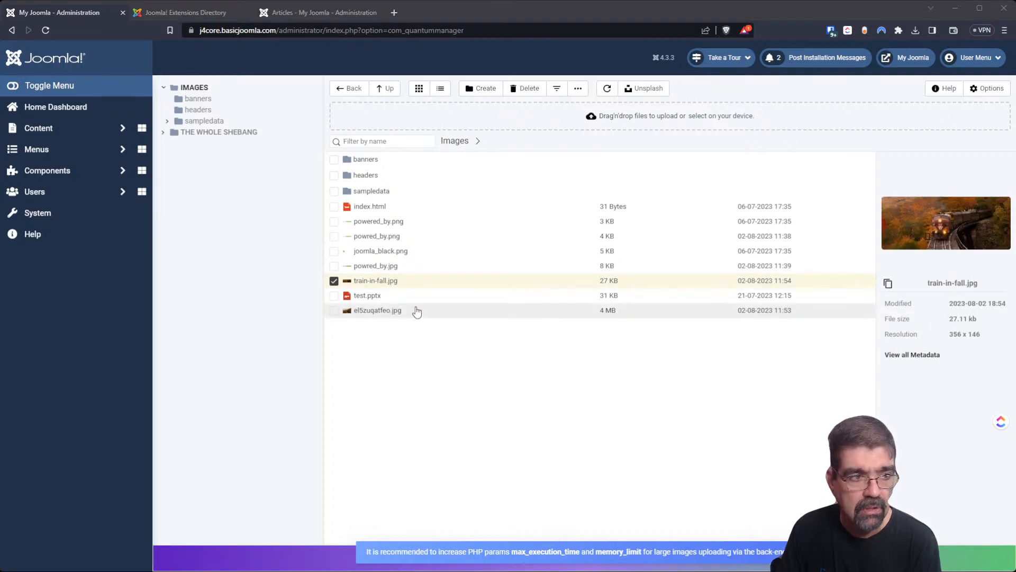
pyautogui.click(106, 47)
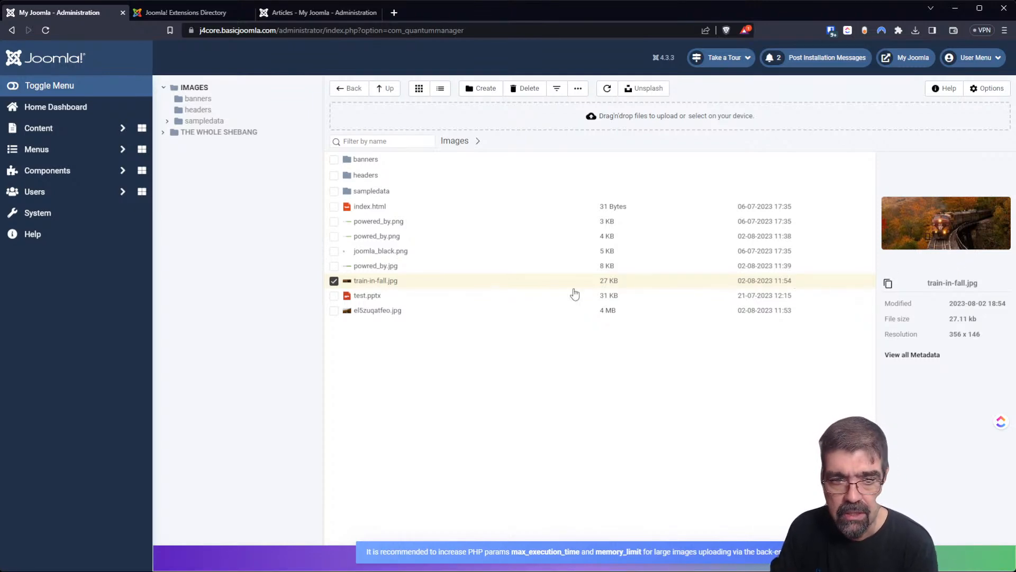
pyautogui.rightClick(360, 316)
pyautogui.click(373, 329)
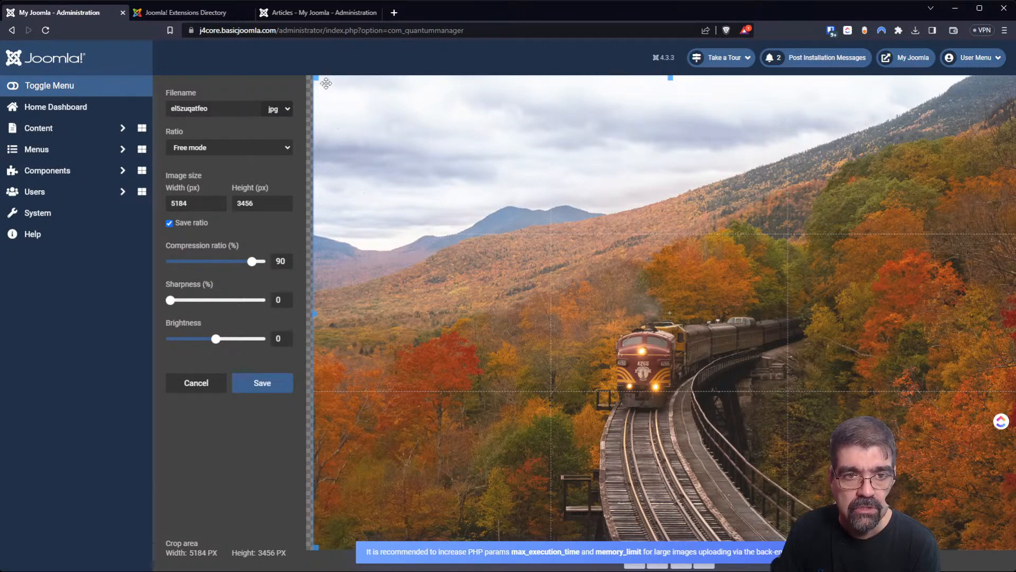
# Crop the original photo around the train to 2623×1265.
pyautogui.moveTo(317, 78); pyautogui.dragTo(551, 291)
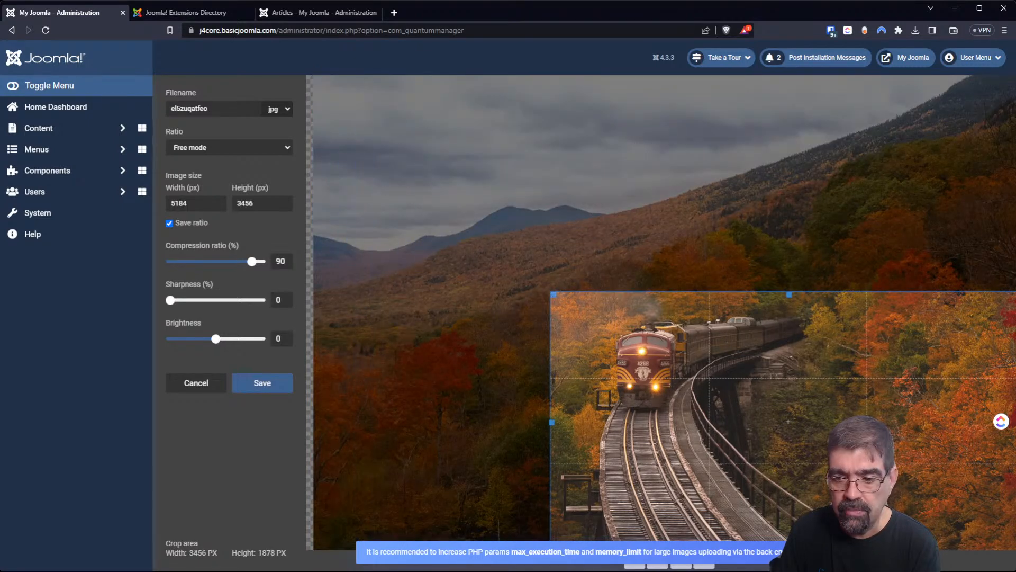
pyautogui.moveTo(932, 468); pyautogui.dragTo(801, 408)
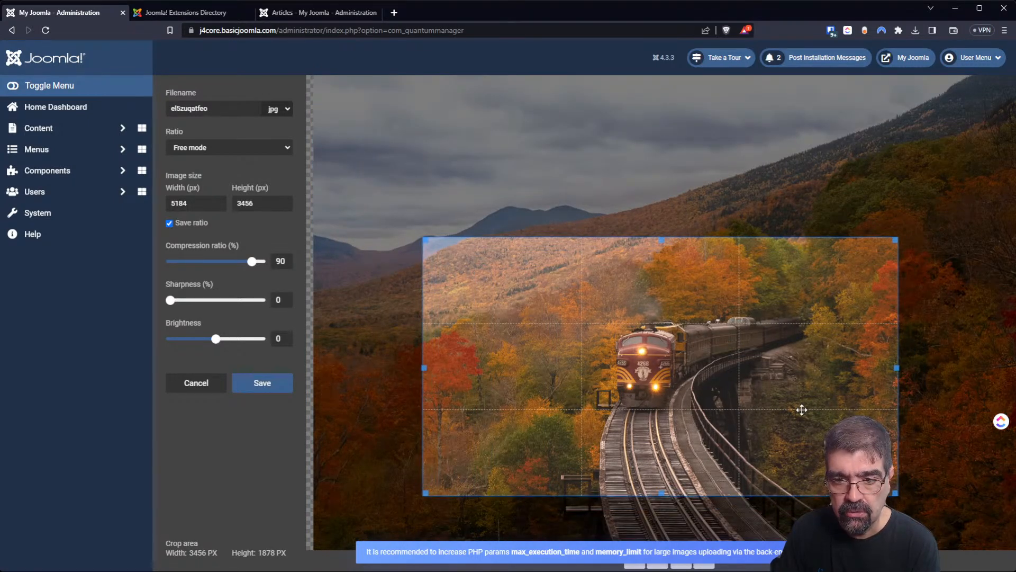
pyautogui.moveTo(895, 493); pyautogui.dragTo(850, 461)
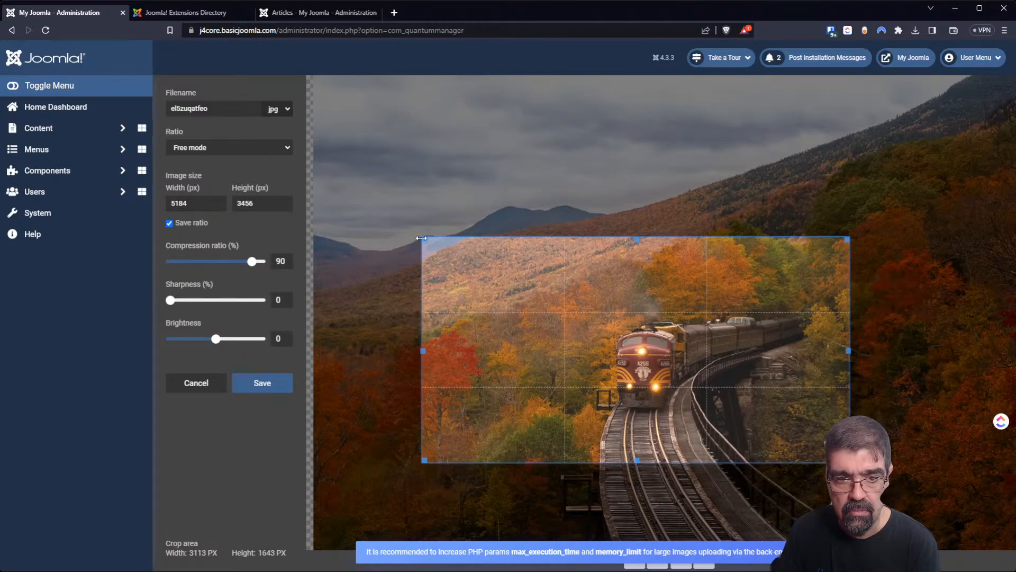
pyautogui.moveTo(421, 237); pyautogui.dragTo(475, 281)
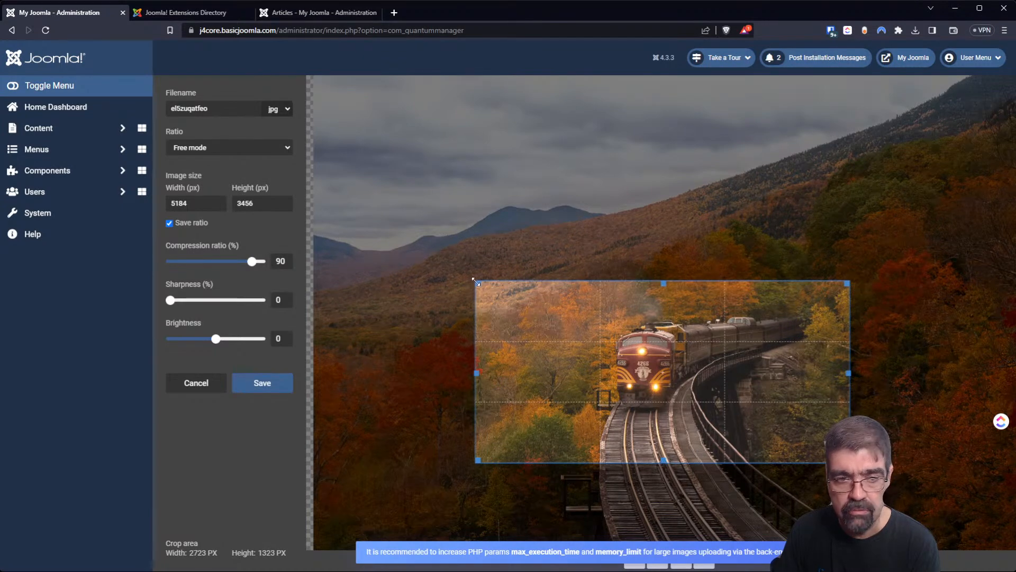
# Save the crop as bigtrain.jpg with compression ratio 100.
pyautogui.doubleClick(205, 109)
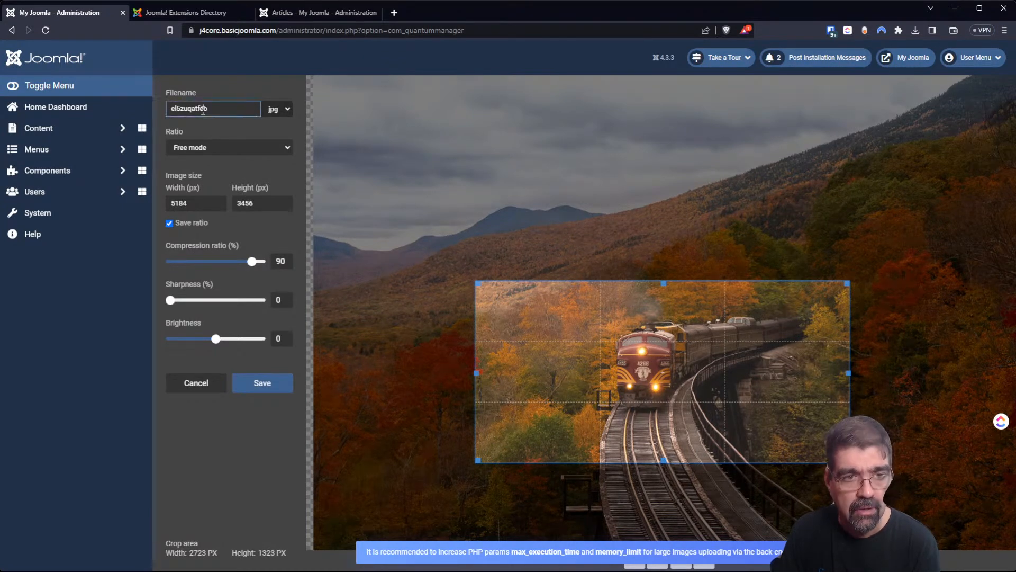
pyautogui.write('big')
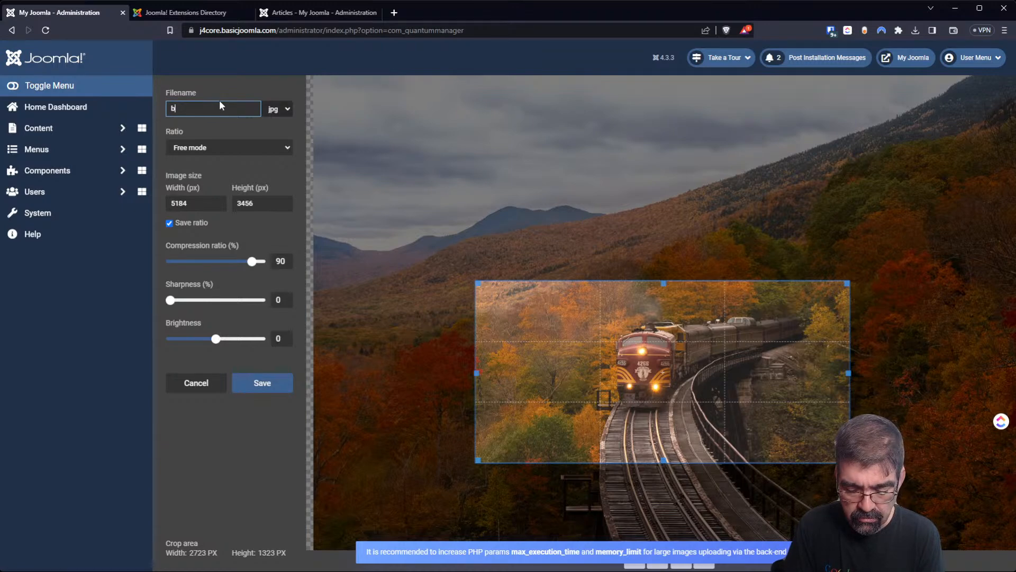
pyautogui.write('train')
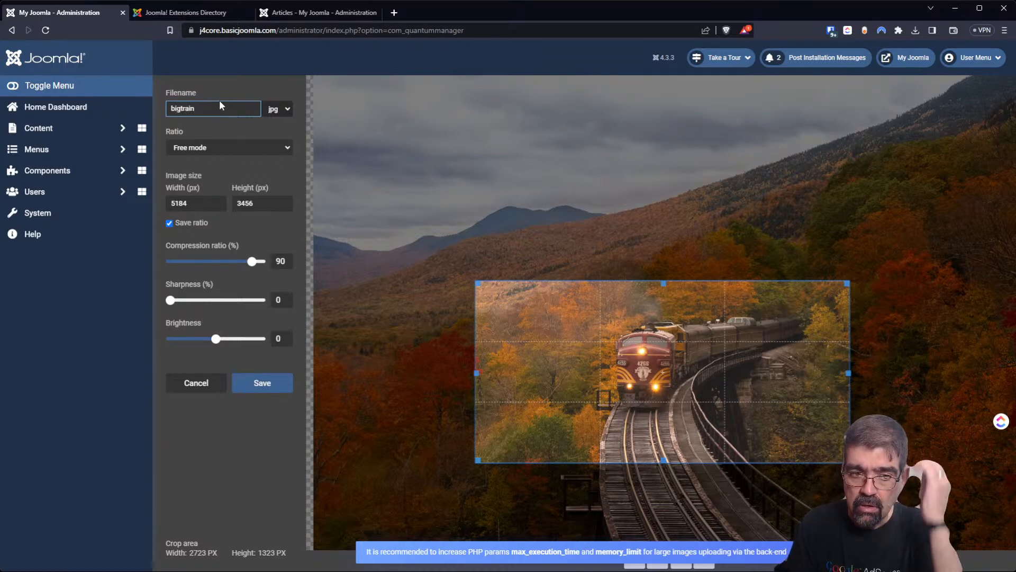
pyautogui.moveTo(257, 261); pyautogui.dragTo(264, 262)
pyautogui.click(252, 381)
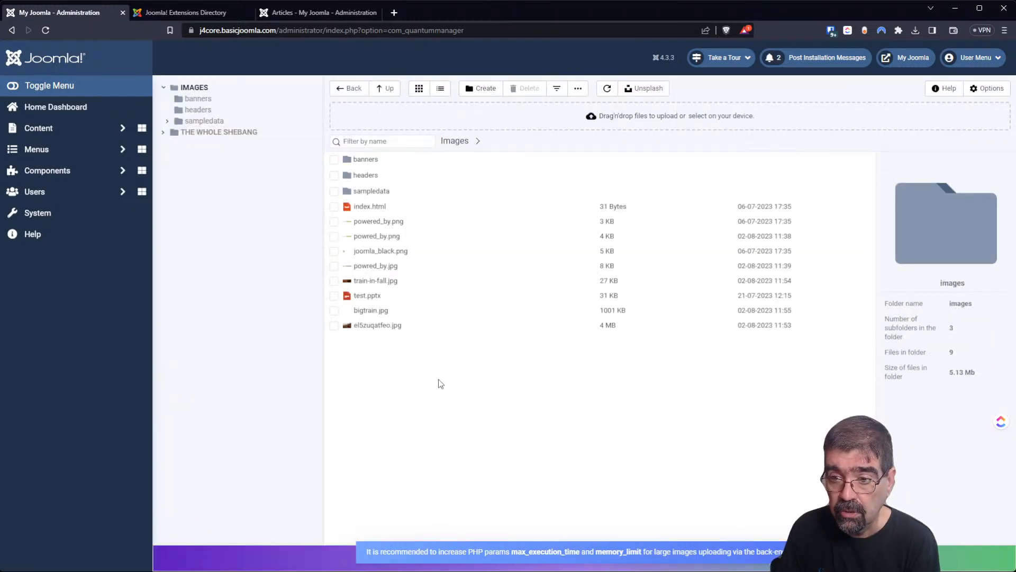
# Resize bigtrain.jpg to 800 × 388 px and save it over itself, shrinking it to 136 KB.
pyautogui.click(373, 311)
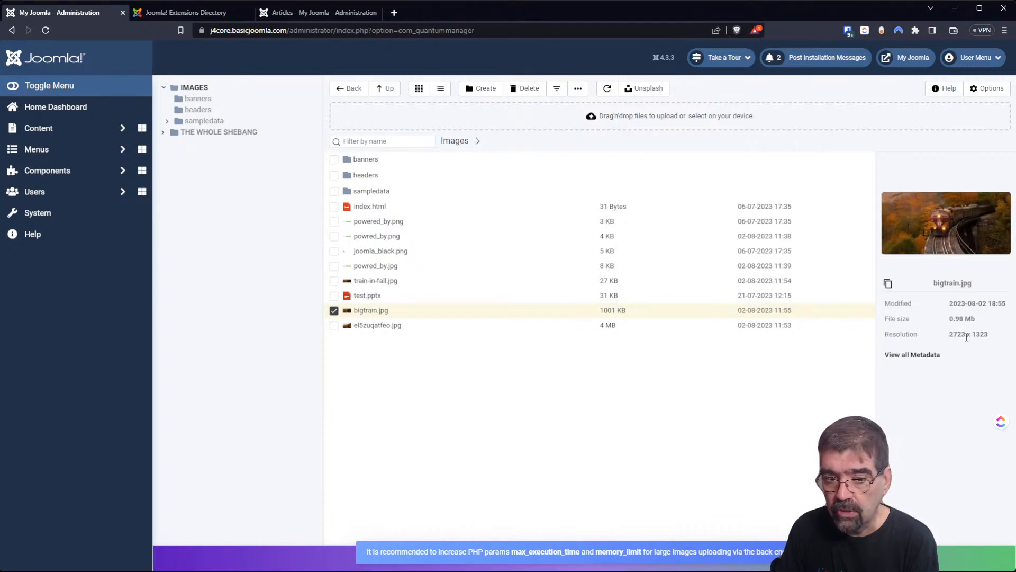
pyautogui.rightClick(381, 312)
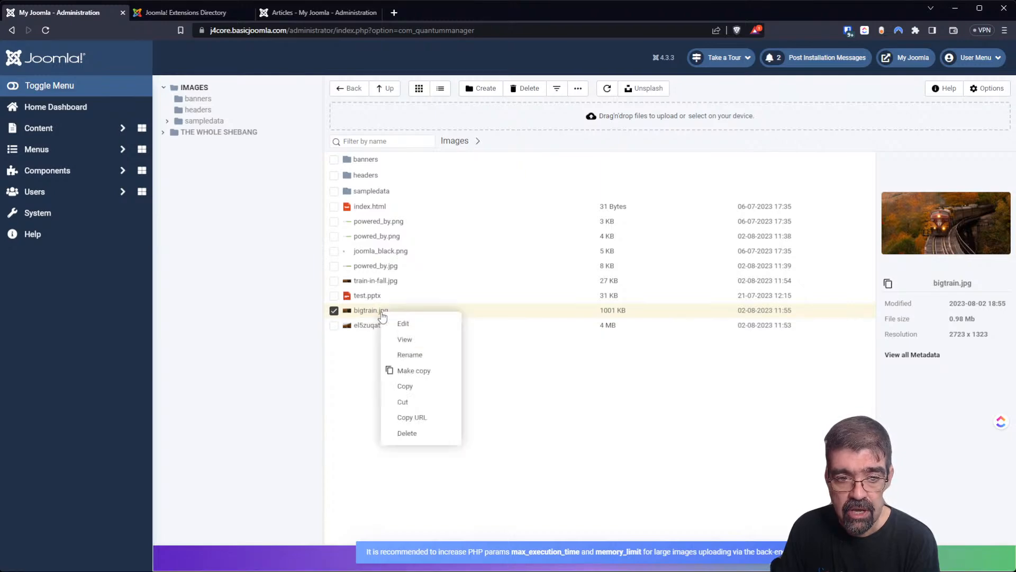
pyautogui.click(402, 324)
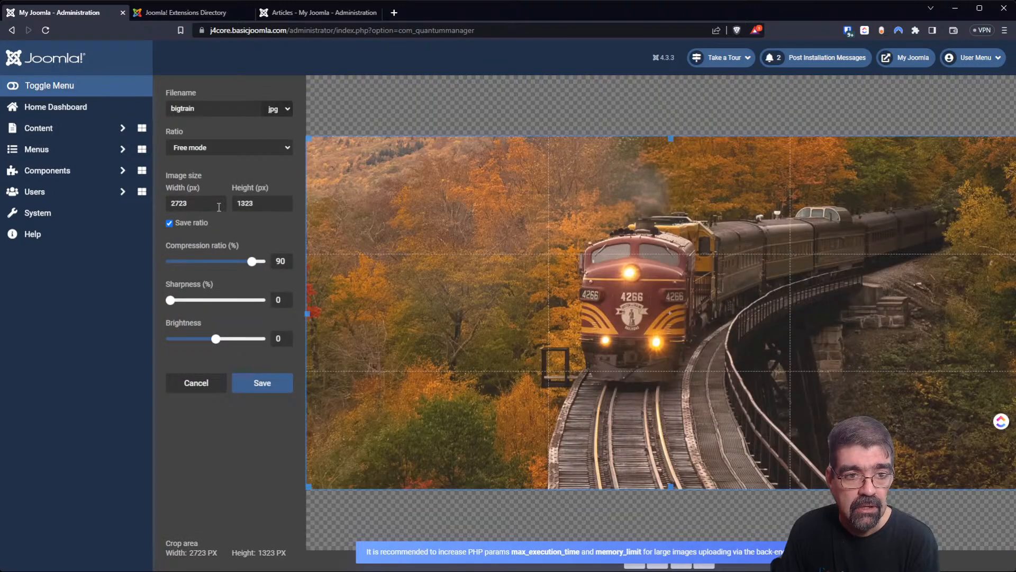
pyautogui.write('8')
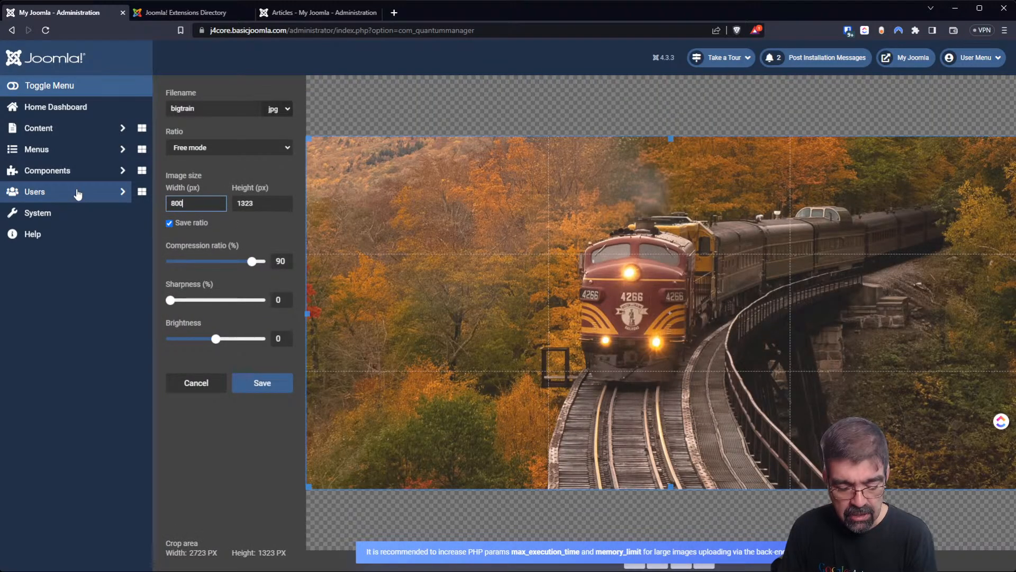
pyautogui.write('00')
pyautogui.press('Tab')
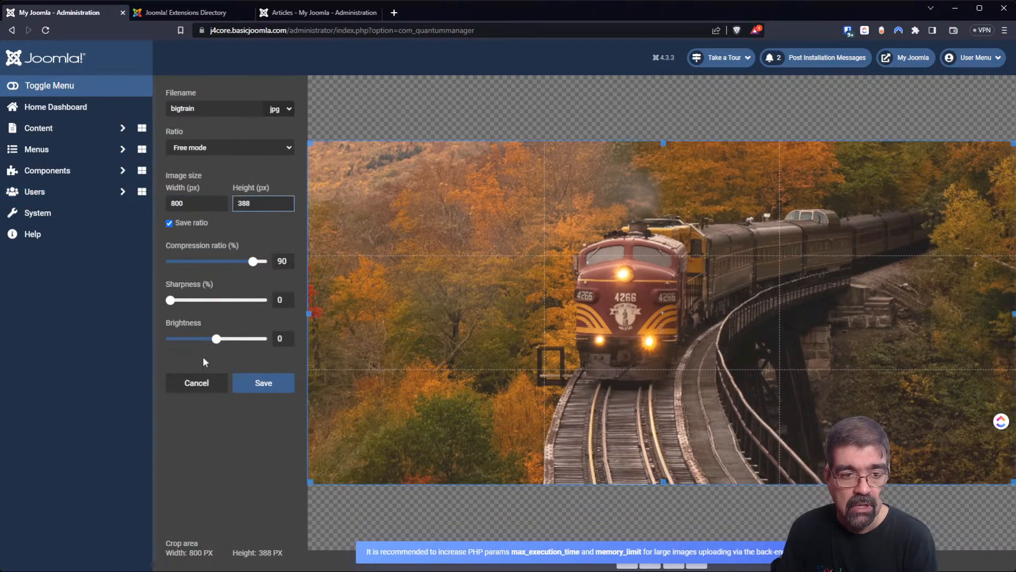
pyautogui.click(267, 382)
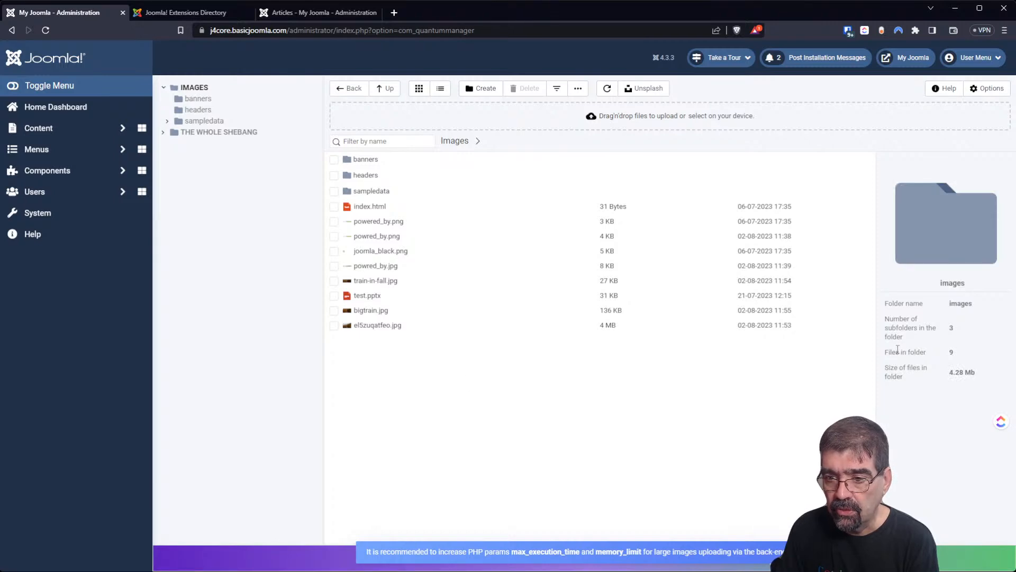
# Open el5zuqatfeo.jpg in the editor and cancel without changes, then open Quantum Manager Options.
pyautogui.click(365, 311)
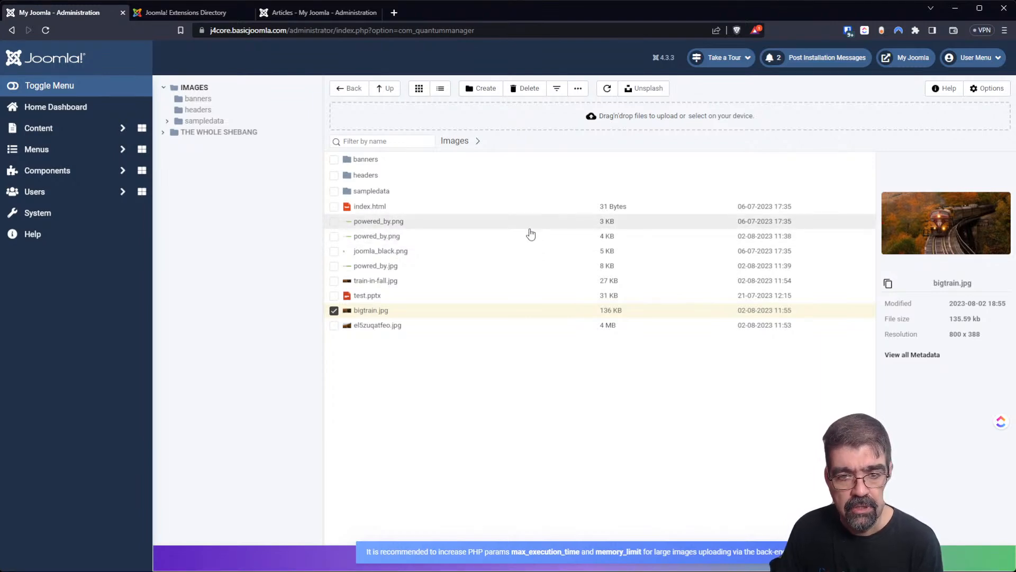
pyautogui.click(363, 328)
pyautogui.rightClick(364, 329)
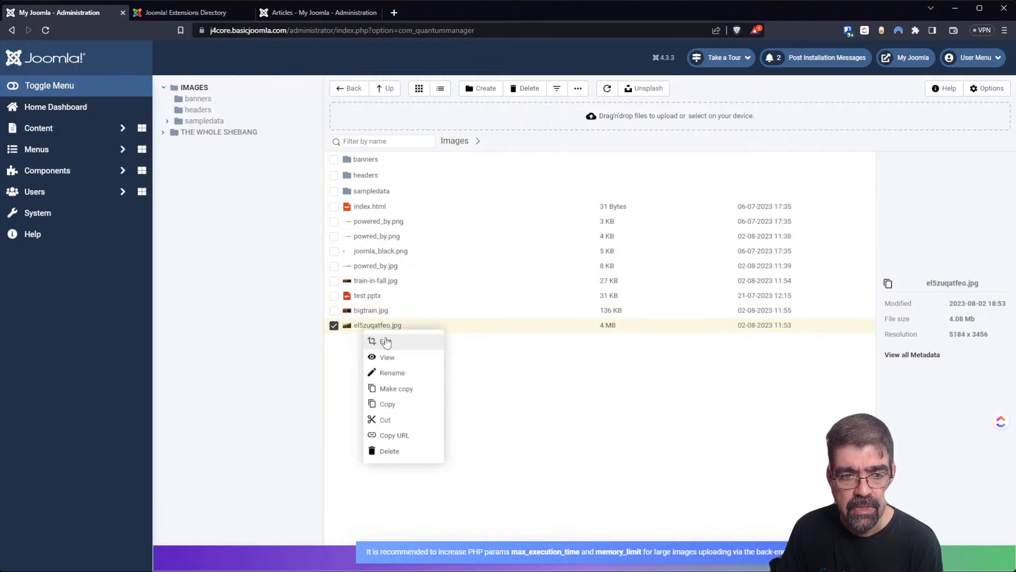
pyautogui.click(385, 342)
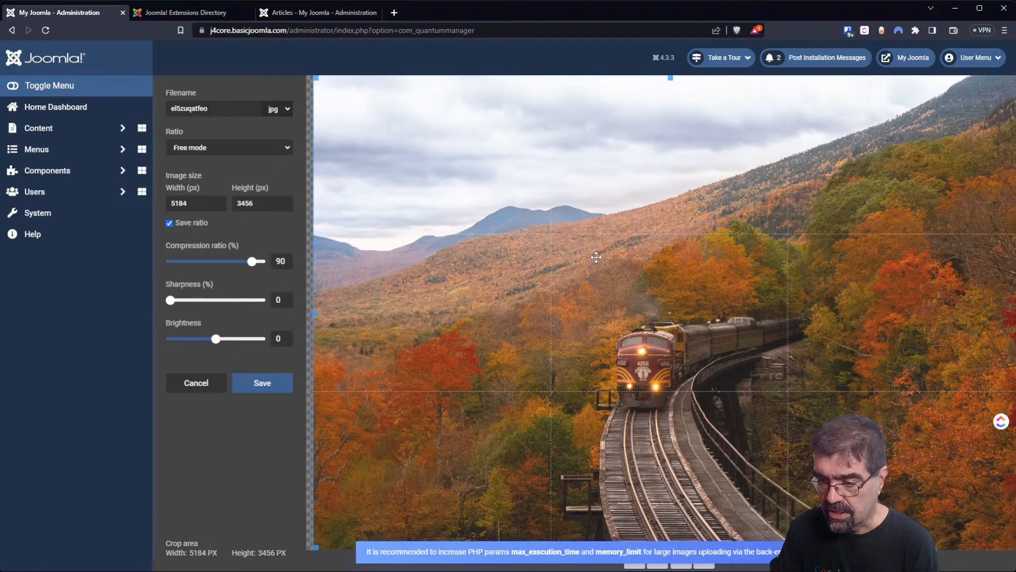
pyautogui.click(190, 389)
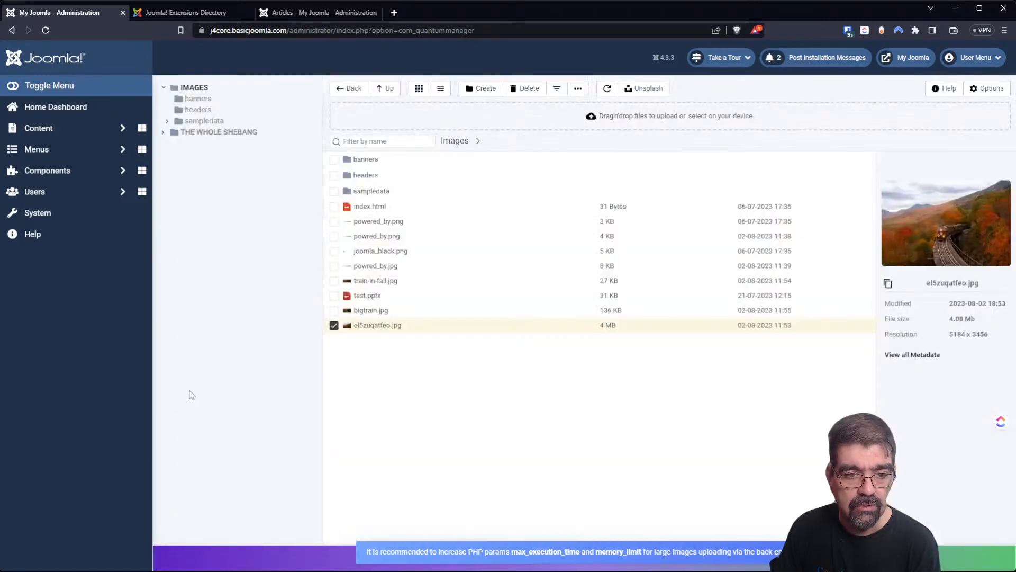
pyautogui.click(997, 91)
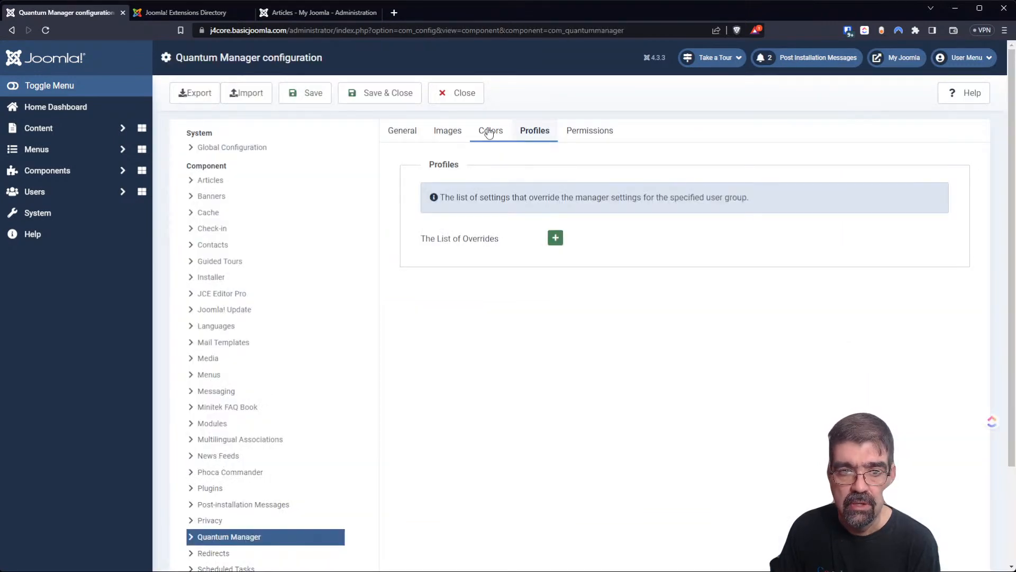
# Look over the Images and General tabs, including the Max File Size value.
pyautogui.click(435, 132)
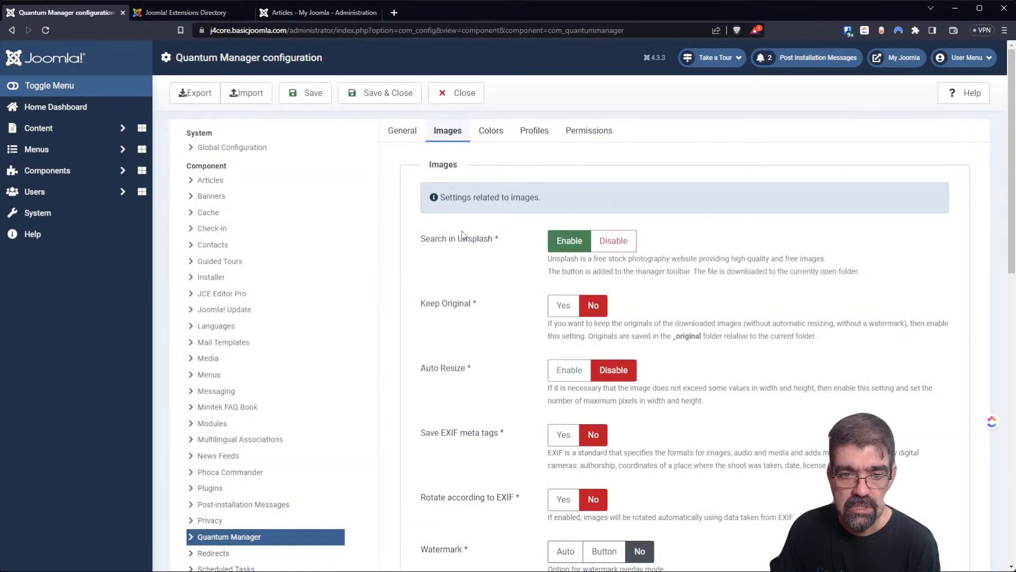
pyautogui.click(402, 131)
pyautogui.scroll(-6, 563, 330)
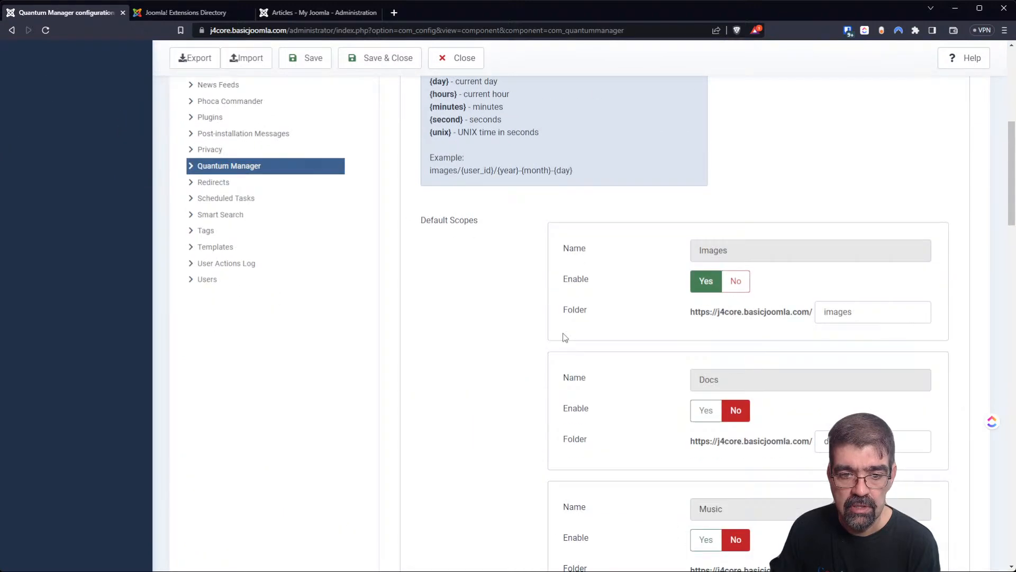
pyautogui.scroll(-10, 561, 324)
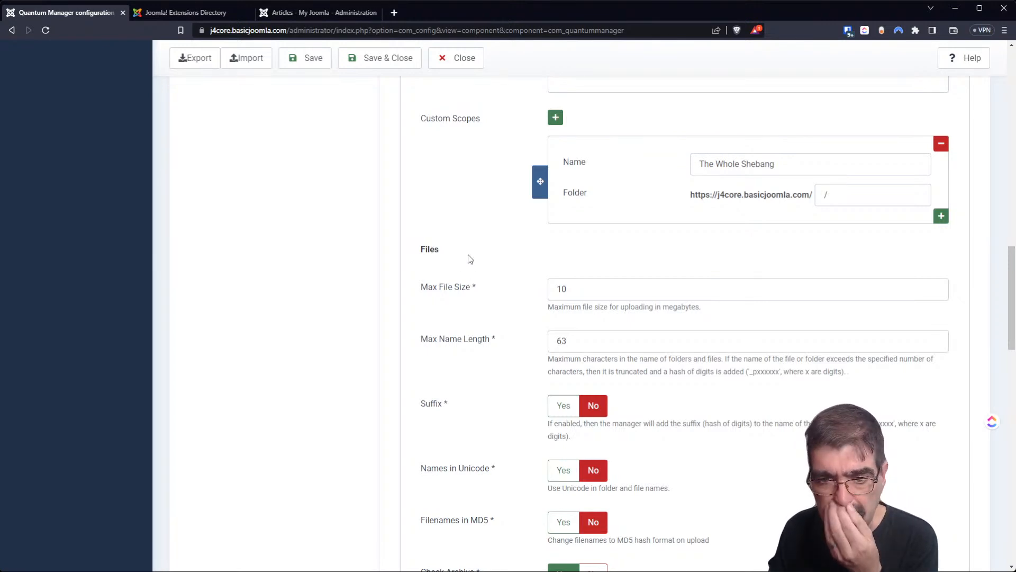
pyautogui.moveTo(590, 288); pyautogui.dragTo(527, 291)
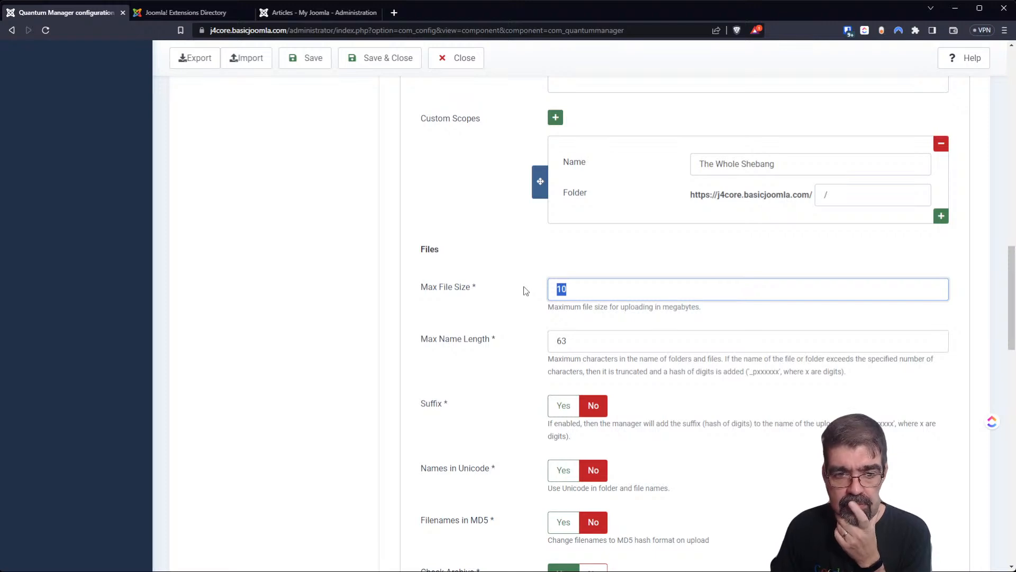
# Set 'Allow creating a file from image taken from clipboard' to Yes.
pyautogui.scroll(-2, 524, 291)
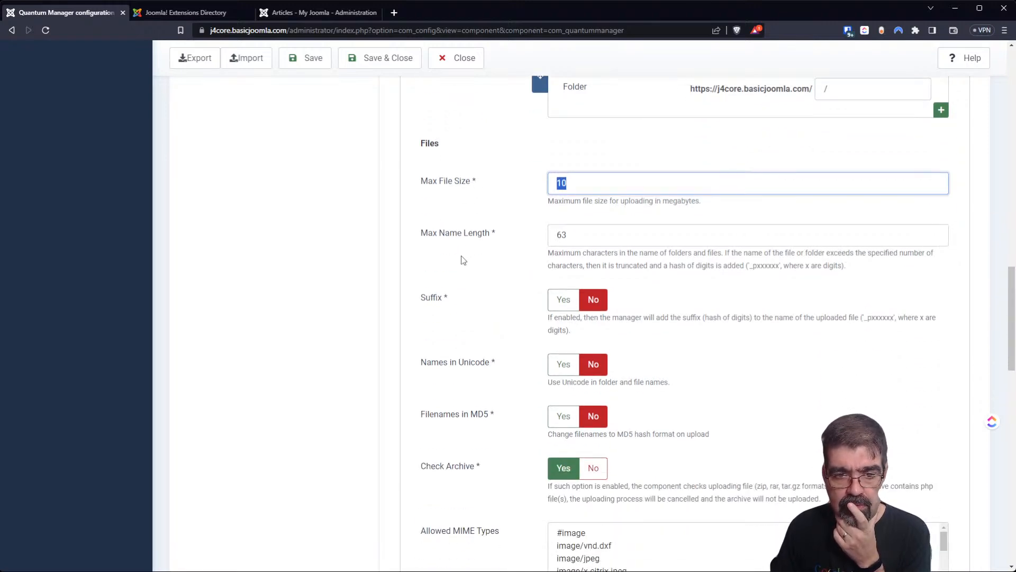
pyautogui.scroll(-2, 466, 270)
pyautogui.scroll(-2, 475, 291)
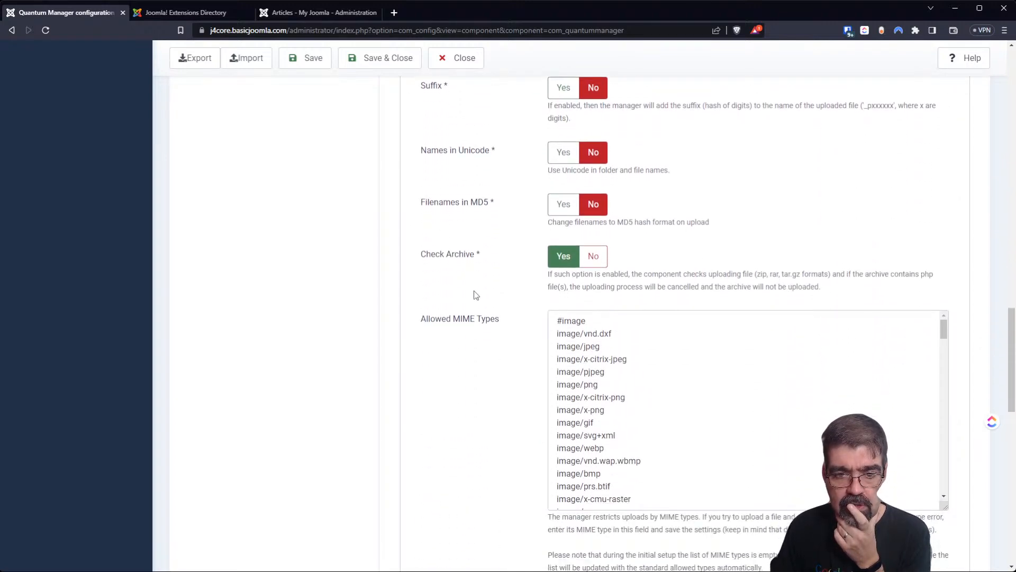
pyautogui.scroll(-5, 476, 295)
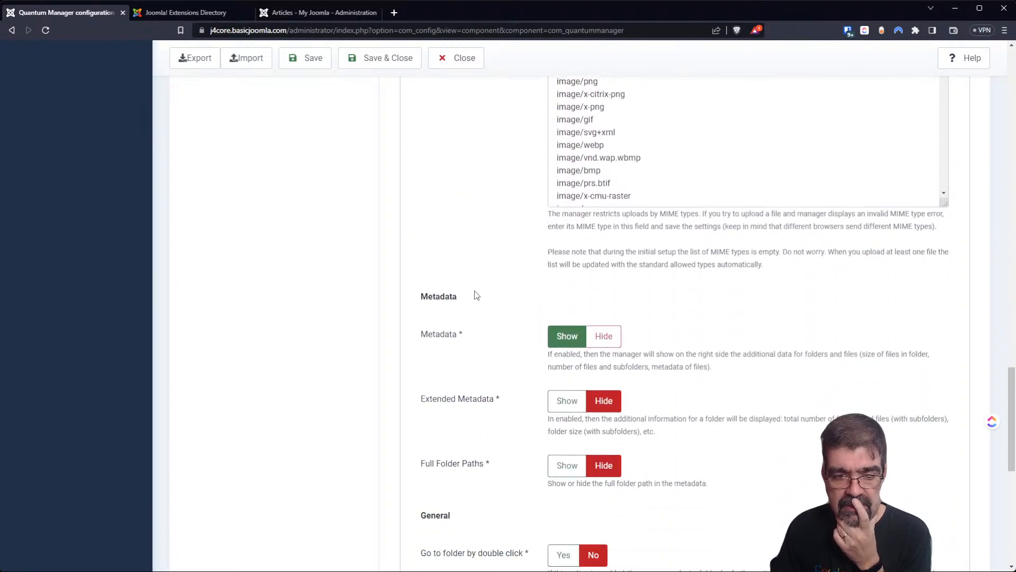
pyautogui.scroll(-8, 476, 296)
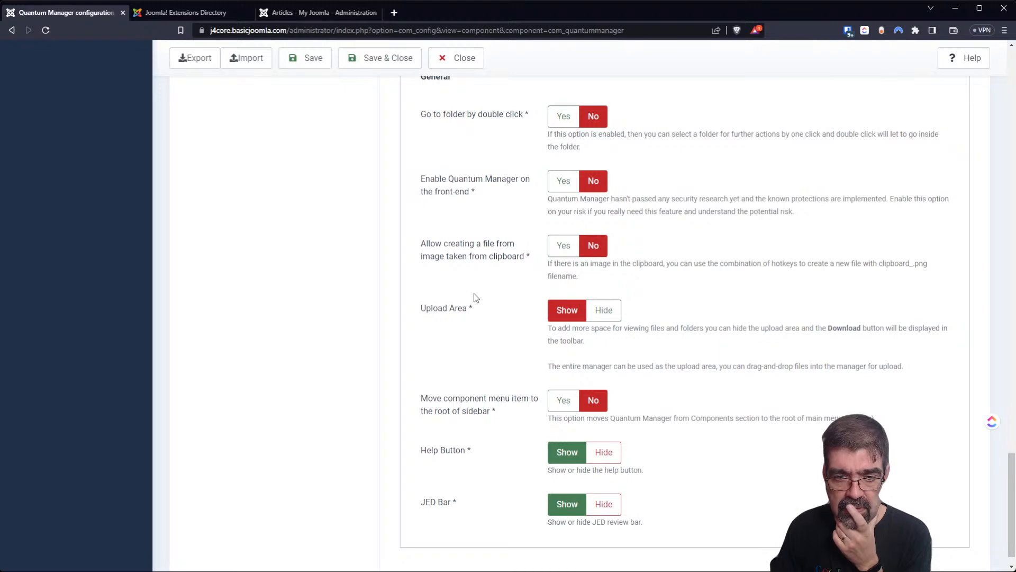
pyautogui.scroll(-1, 474, 293)
pyautogui.scroll(5, 473, 293)
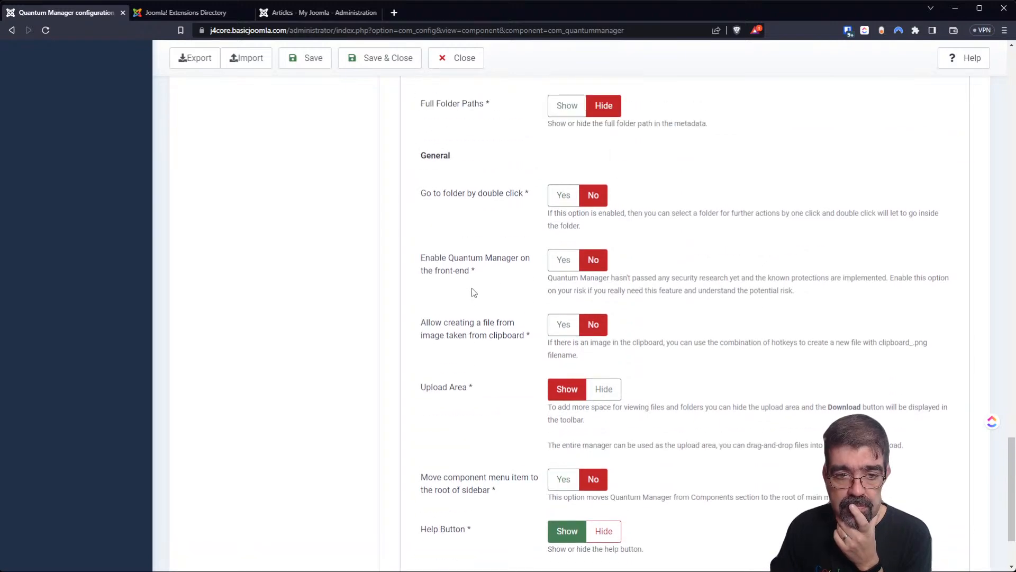
pyautogui.scroll(-3, 473, 292)
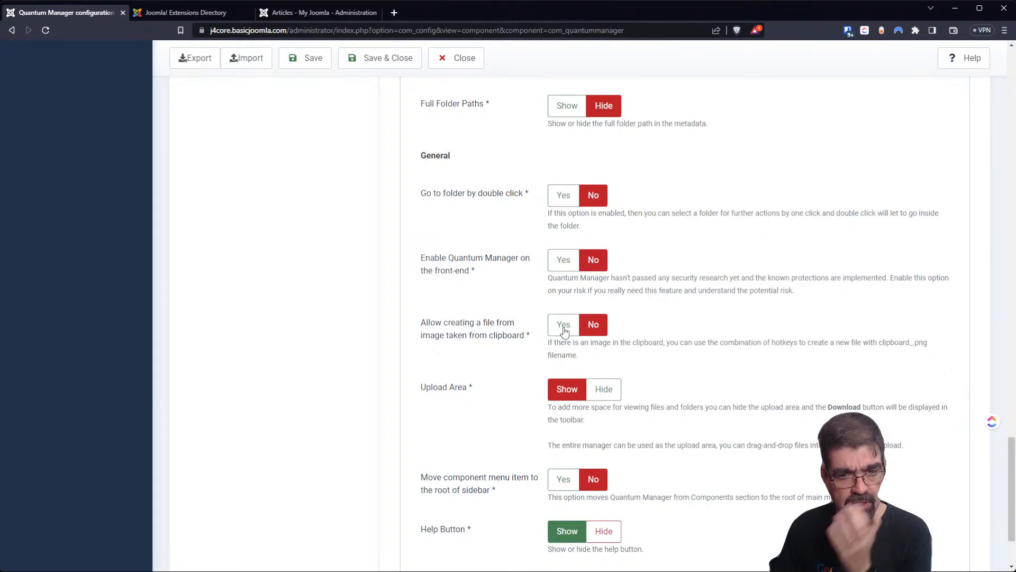
pyautogui.click(564, 331)
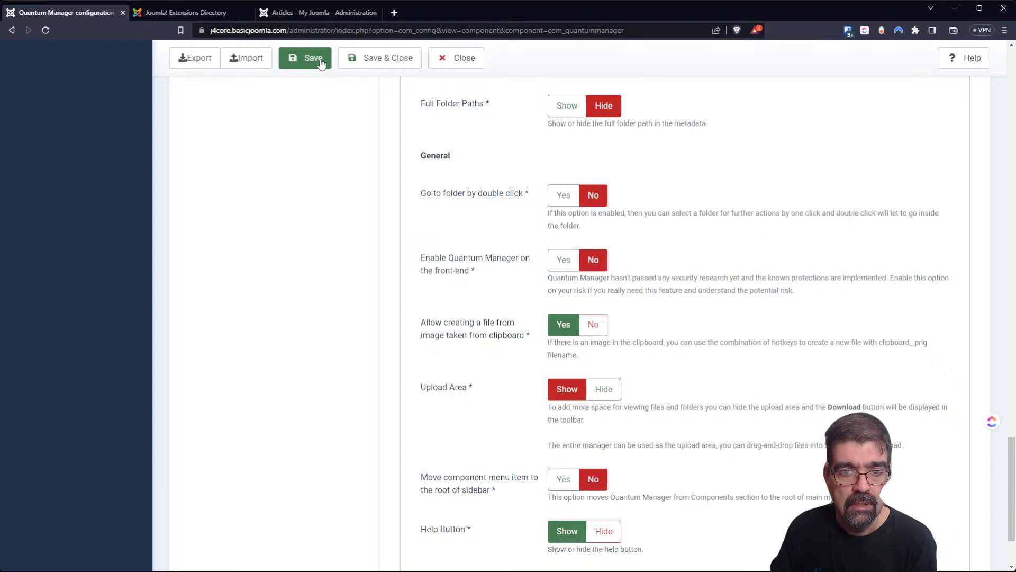
# Enable image Auto Resize on the Images tab, with a 1980 × 1280 maximum.
pyautogui.scroll(2, 483, 215)
pyautogui.scroll(4, 483, 215)
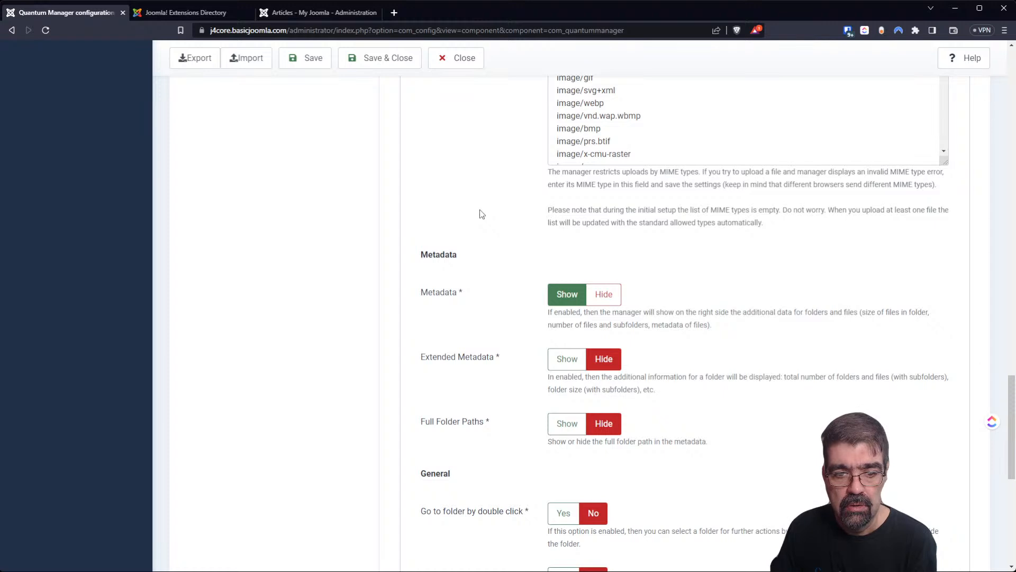
pyautogui.scroll(7, 481, 214)
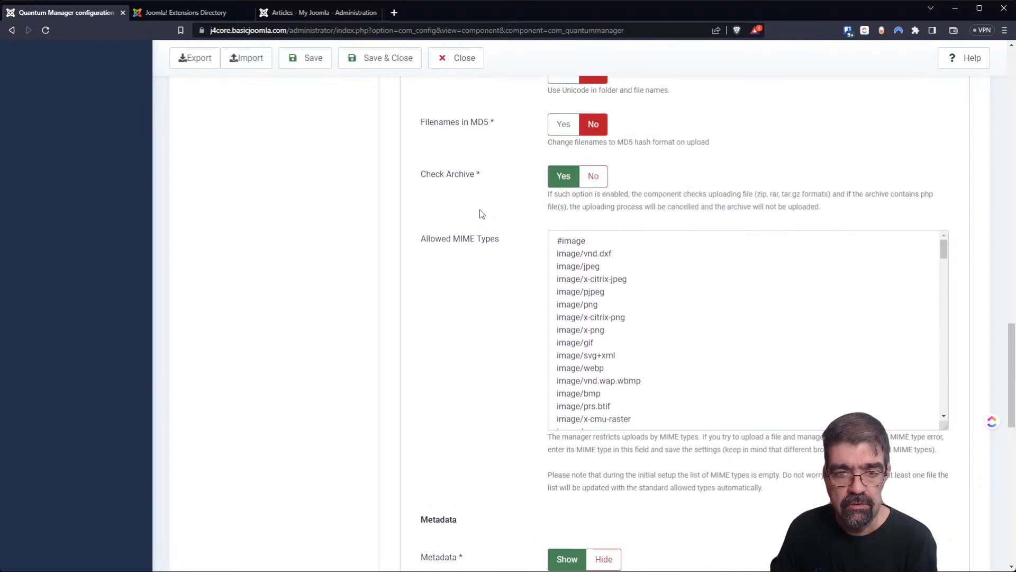
pyautogui.scroll(2, 482, 214)
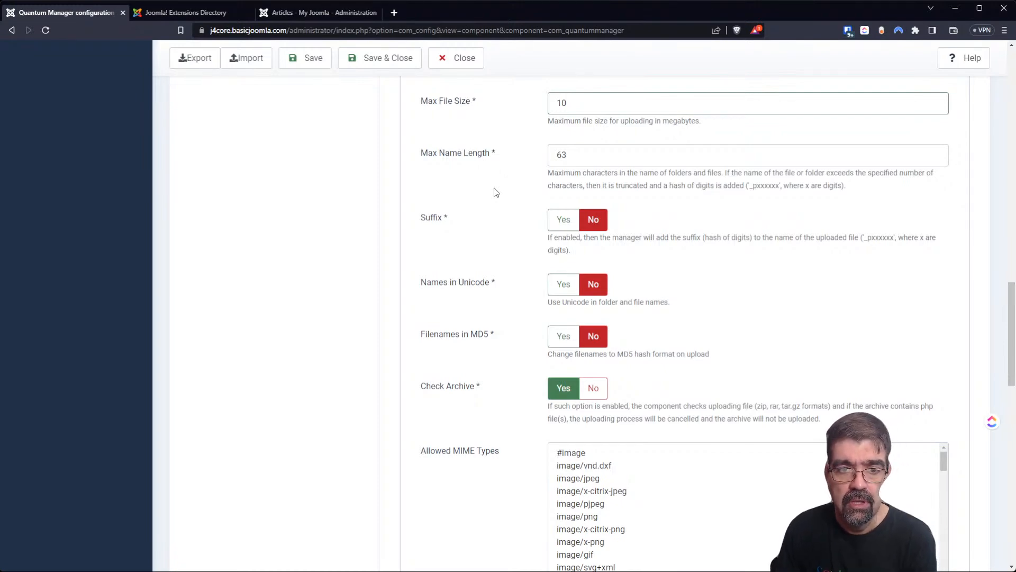
pyautogui.scroll(5, 496, 192)
pyautogui.scroll(16, 492, 195)
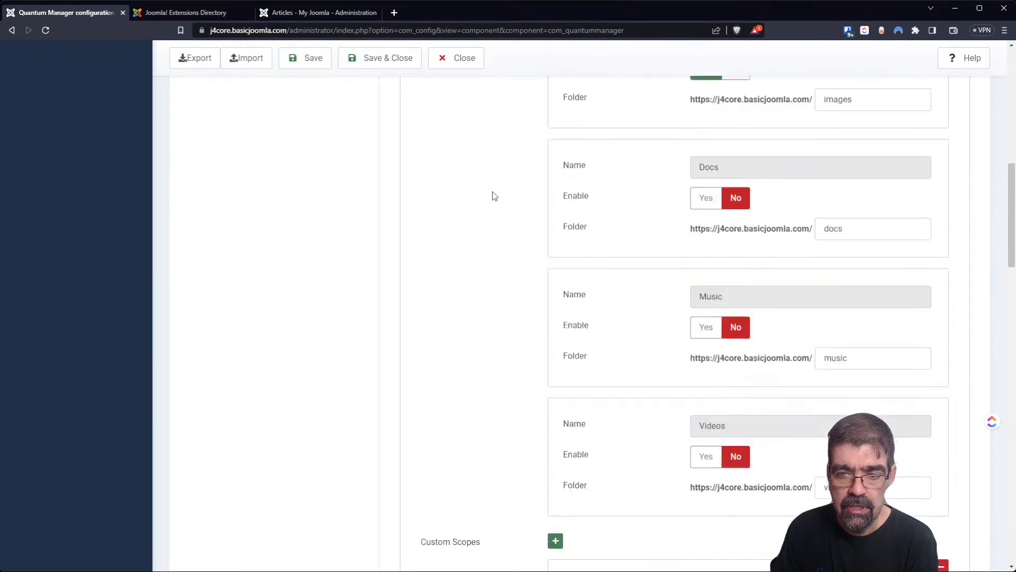
pyautogui.scroll(3, 490, 201)
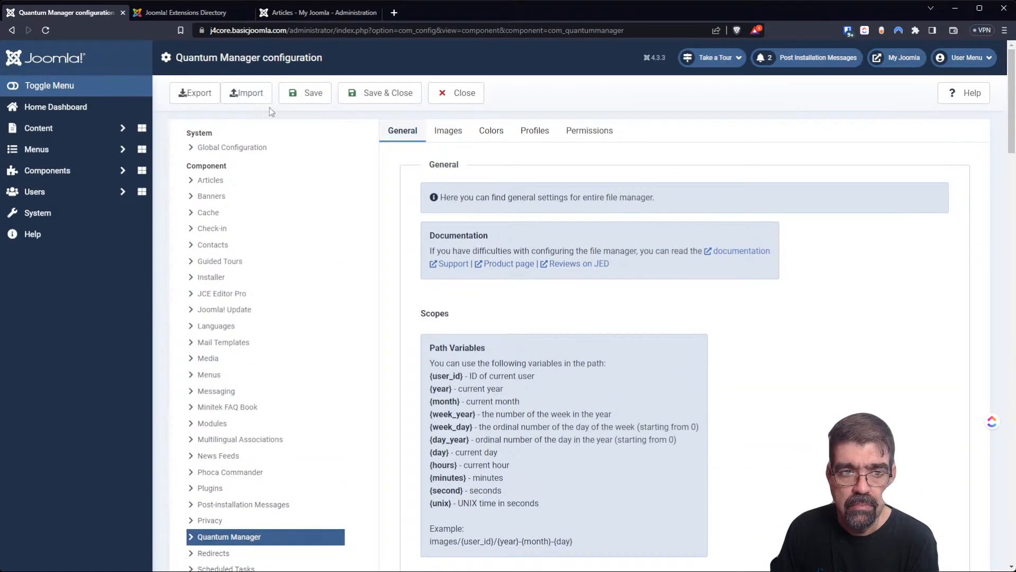
pyautogui.click(449, 139)
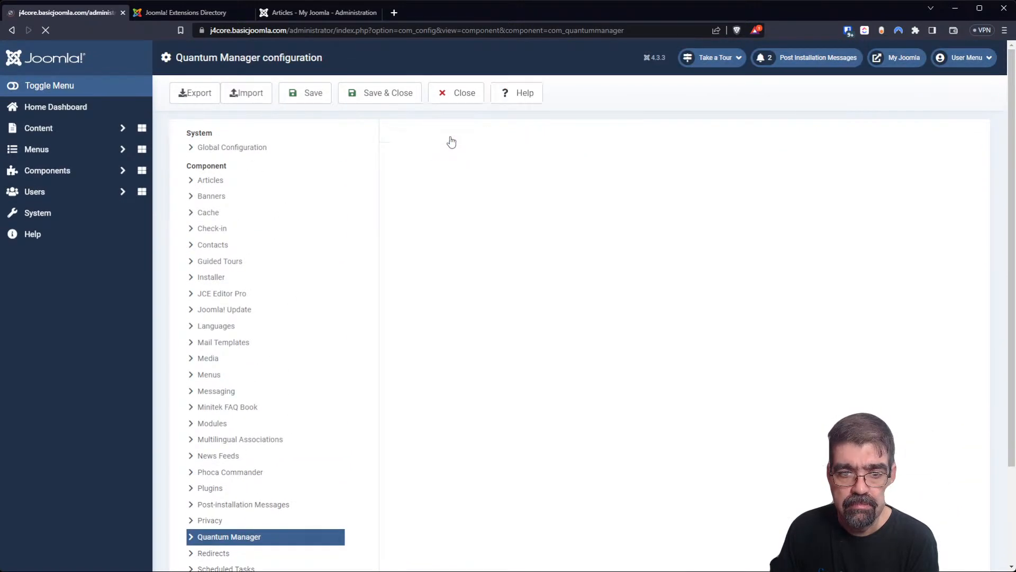
pyautogui.scroll(-3, 461, 274)
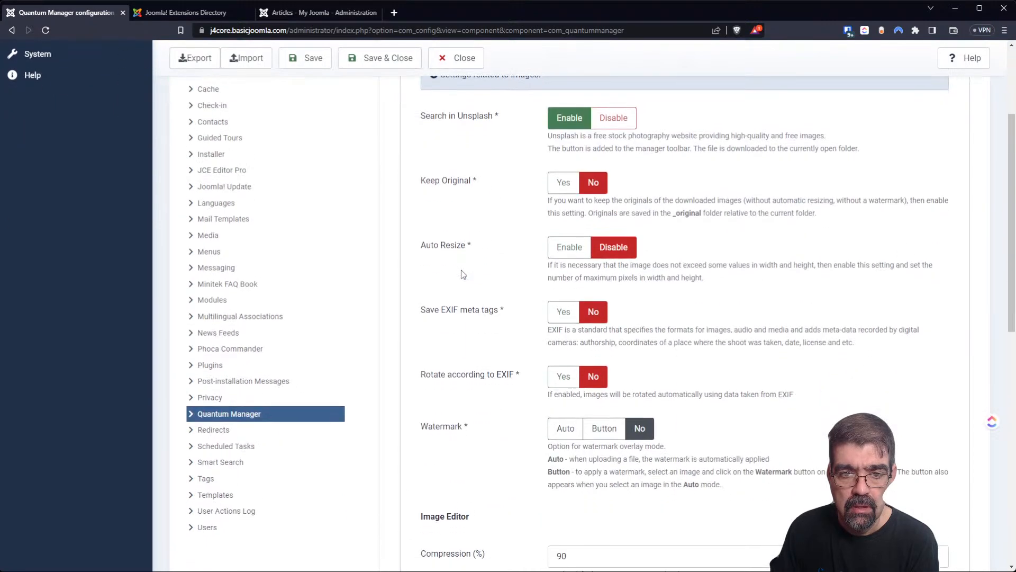
pyautogui.click(569, 247)
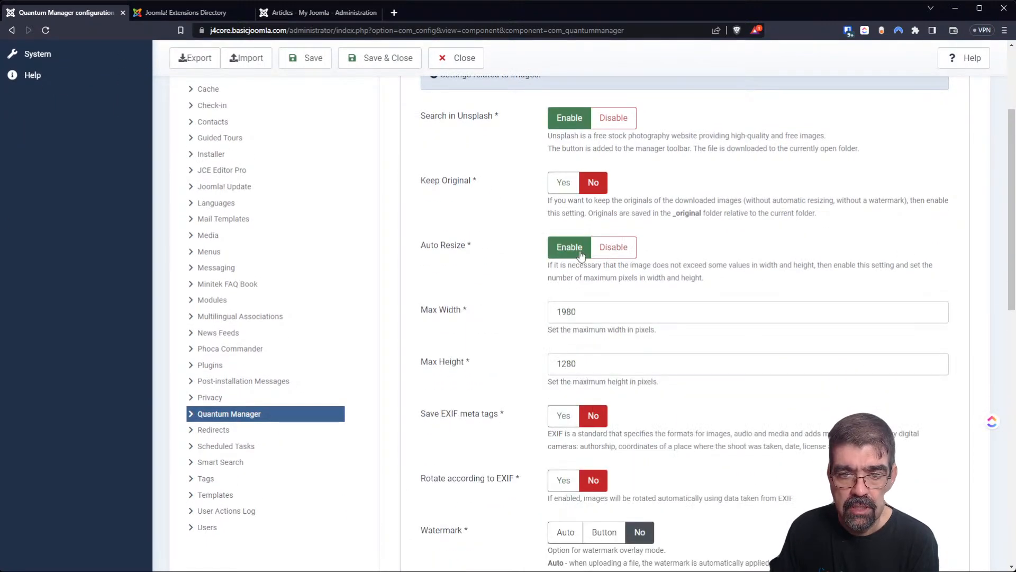
# Save and close the Quantum Manager configuration.
pyautogui.scroll(-3, 432, 317)
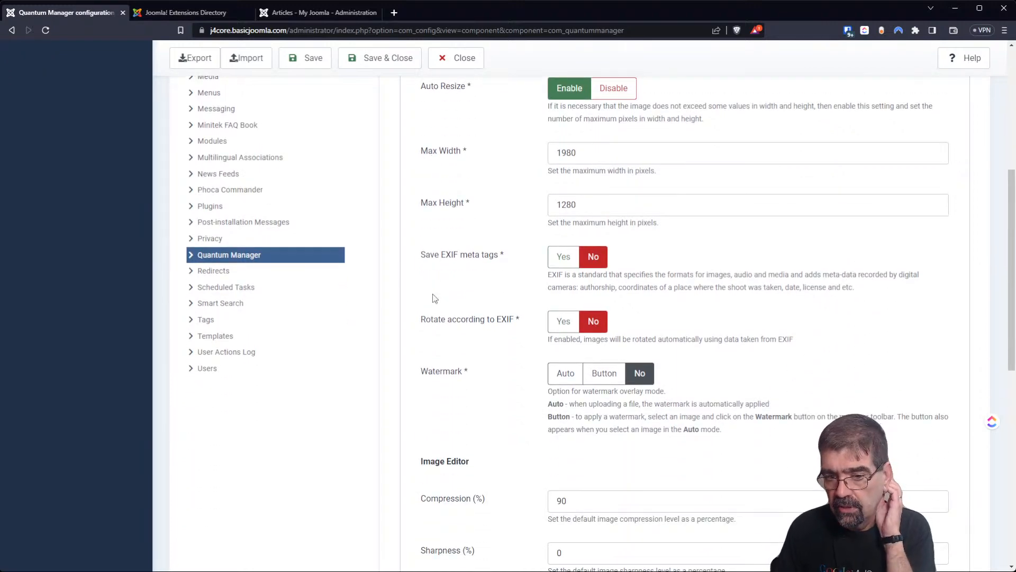
pyautogui.scroll(-3, 434, 299)
pyautogui.scroll(8, 436, 293)
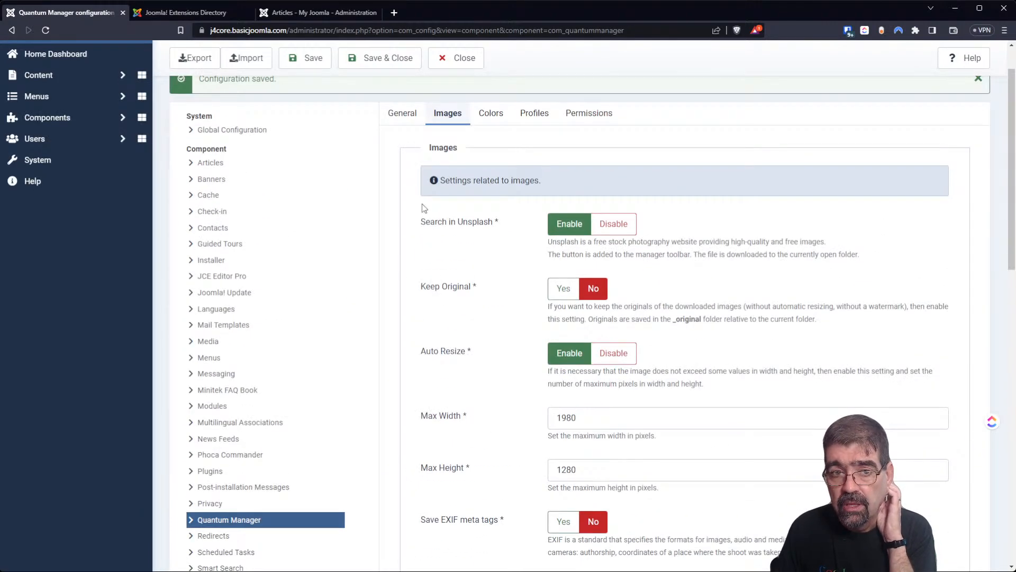
pyautogui.click(373, 59)
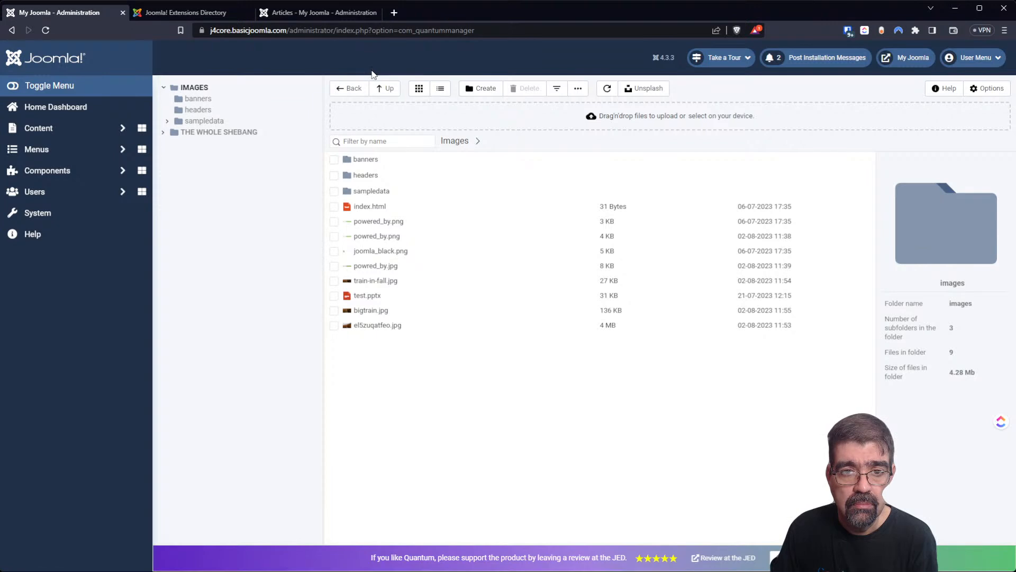
# Show the Quantum Manager's extra file actions menu and open a new browser tab.
pyautogui.click(578, 90)
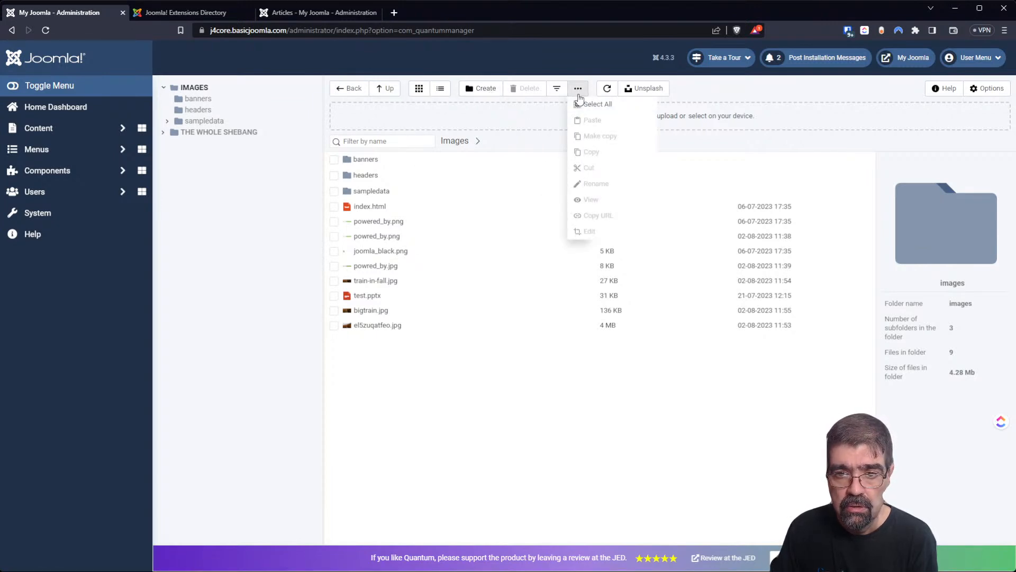
pyautogui.click(392, 12)
# Load cybersalt.com and view its logo image on its own in a new tab.
pyautogui.write('cybersalt.')
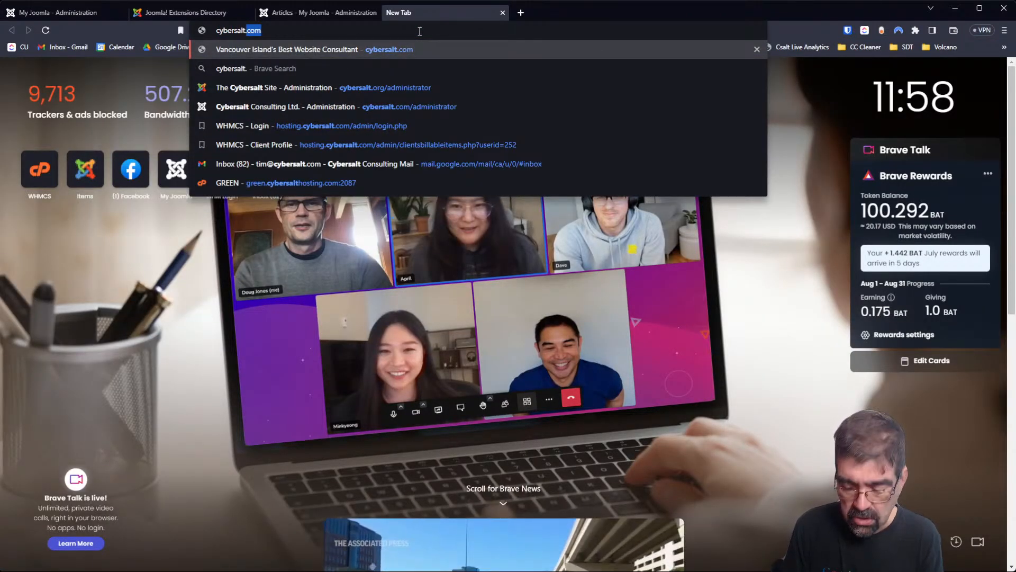
pyautogui.press('Return')
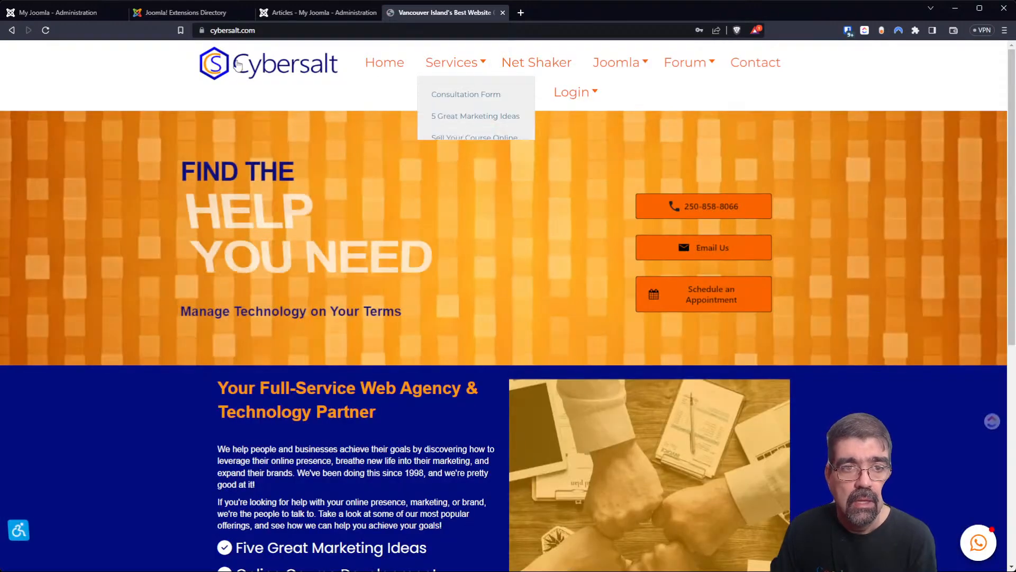
pyautogui.rightClick(237, 60)
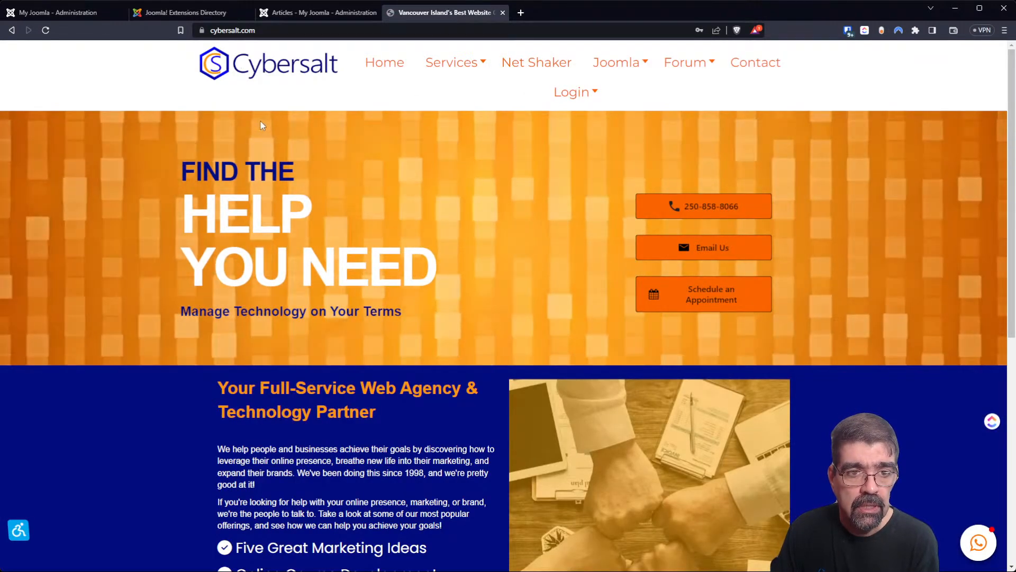
pyautogui.click(277, 183)
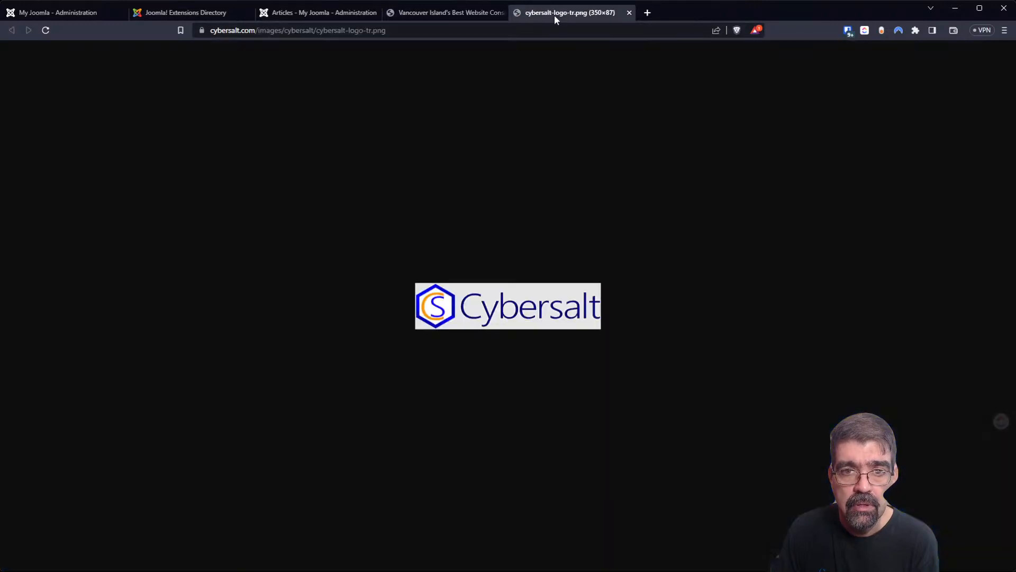
pyautogui.click(554, 12)
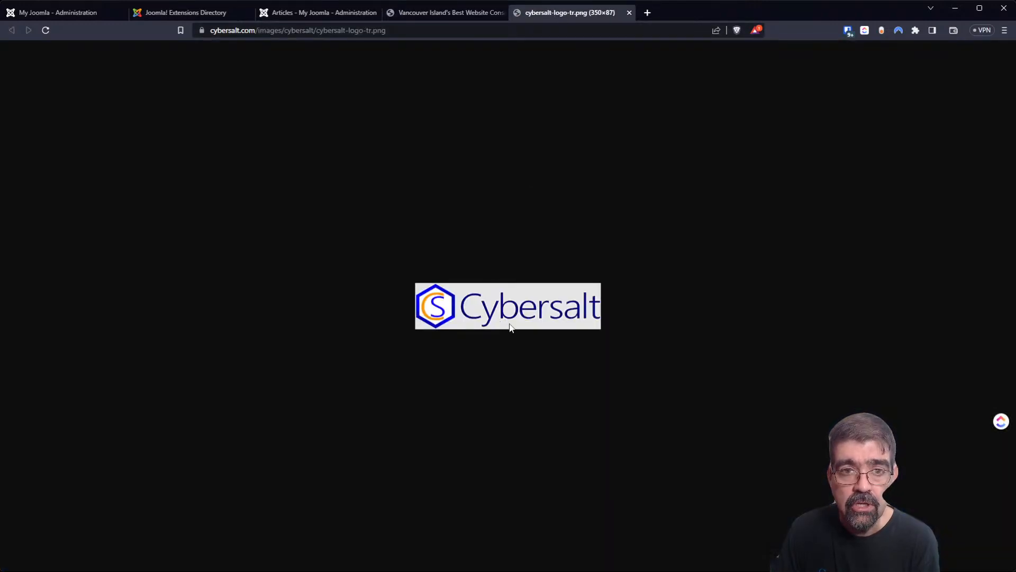
# Switch back through the open tabs to the Joomla Quantum file manager.
pyautogui.click(421, 15)
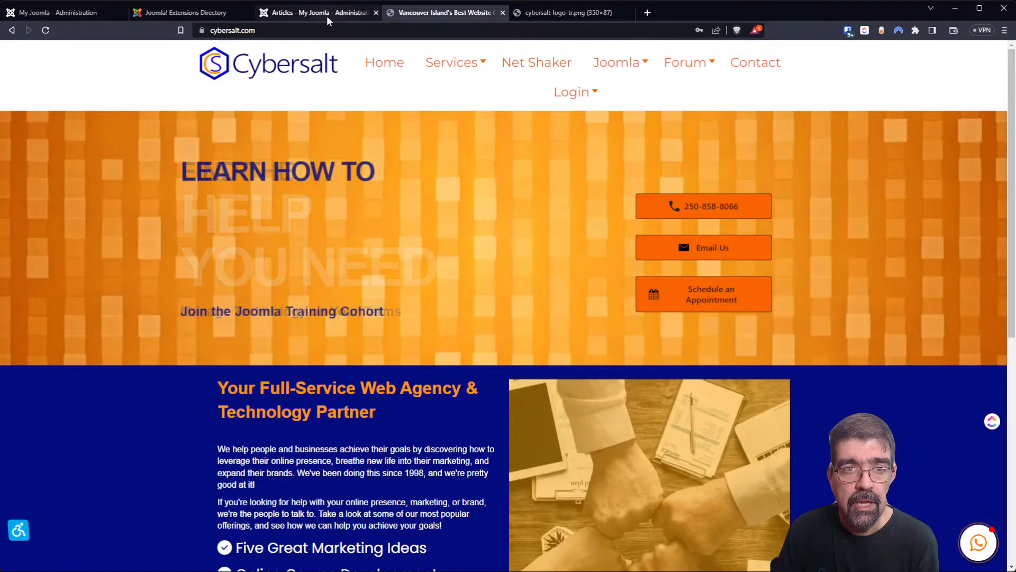
pyautogui.click(327, 16)
pyautogui.click(174, 14)
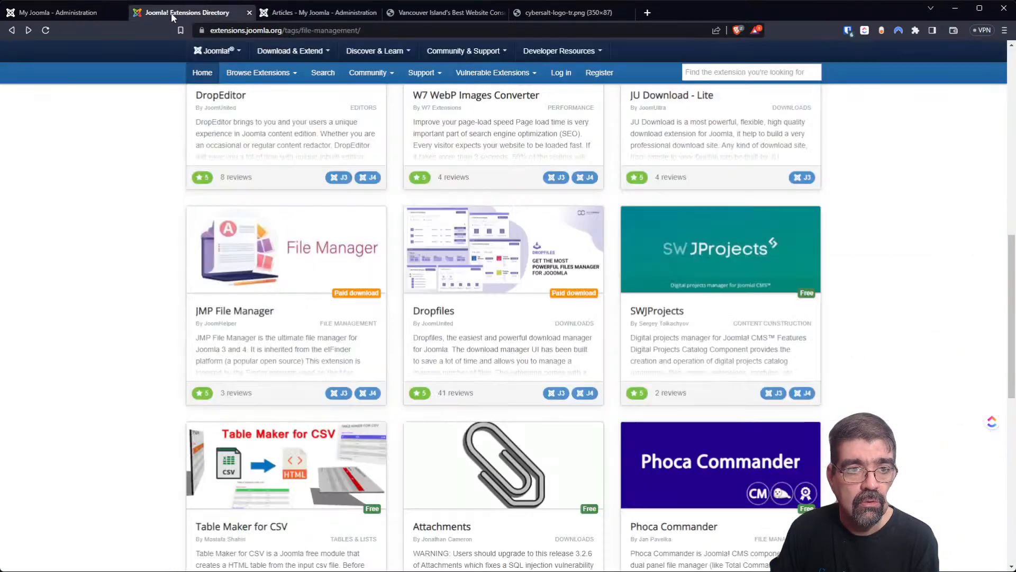
pyautogui.click(72, 16)
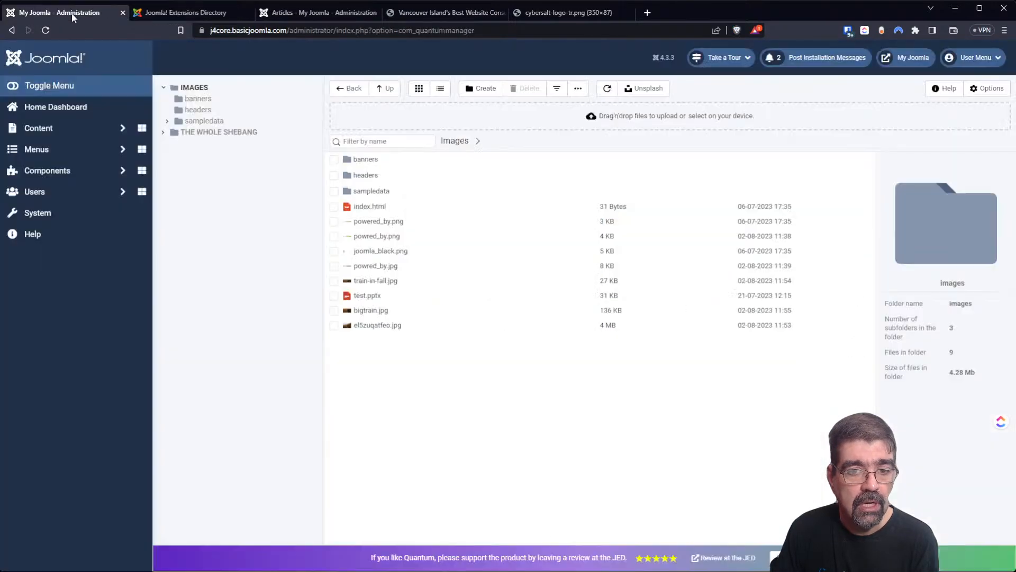
# Open el5zuqatfeo.jpg in the image editor, then cancel without saving.
pyautogui.click(370, 325)
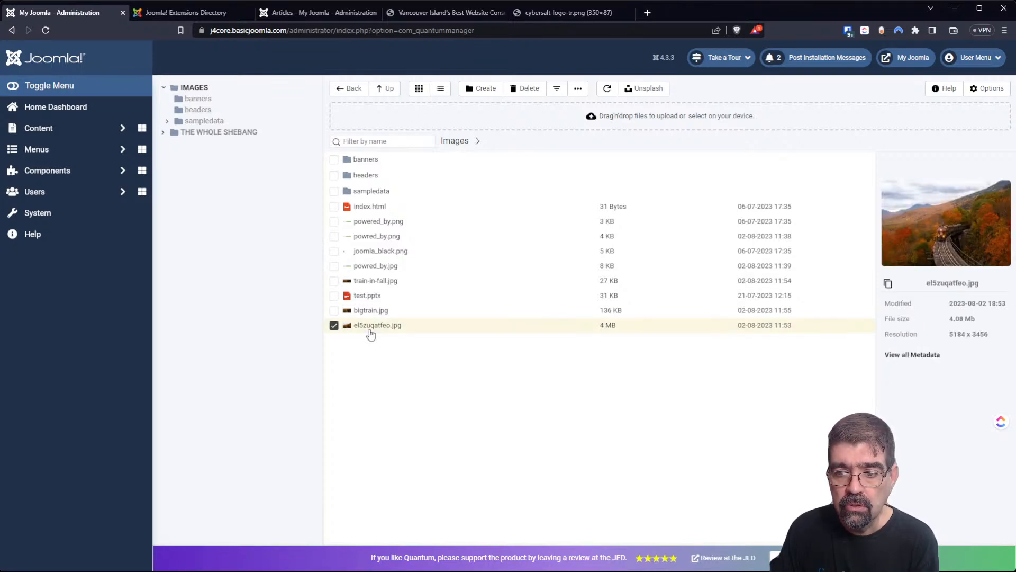
pyautogui.rightClick(403, 331)
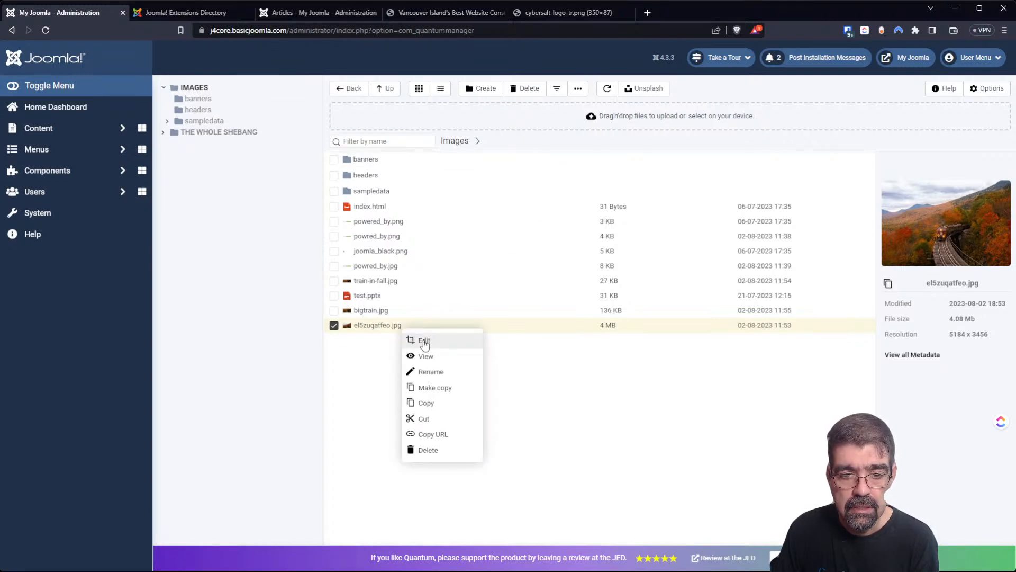
pyautogui.click(427, 340)
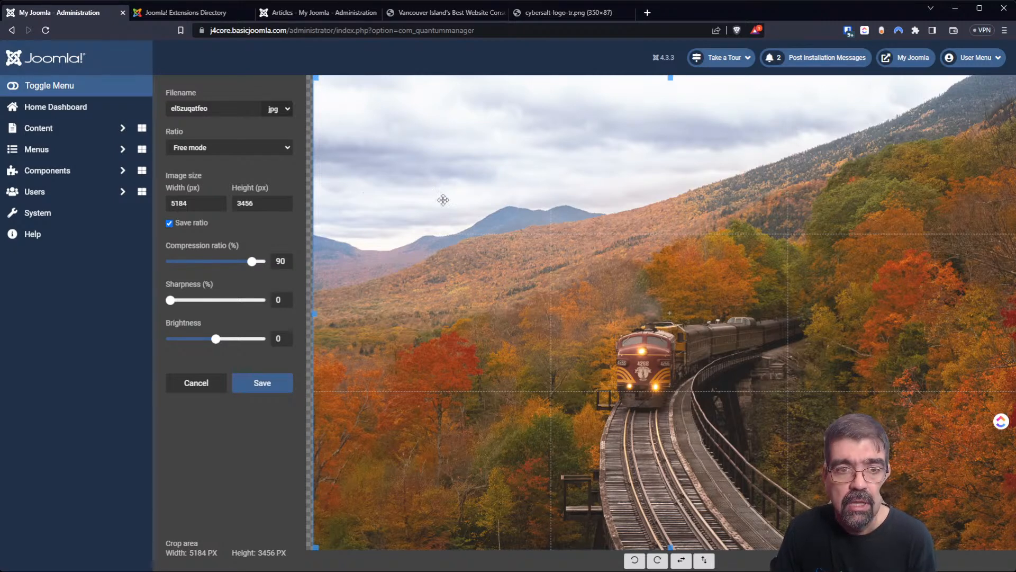
pyautogui.click(223, 382)
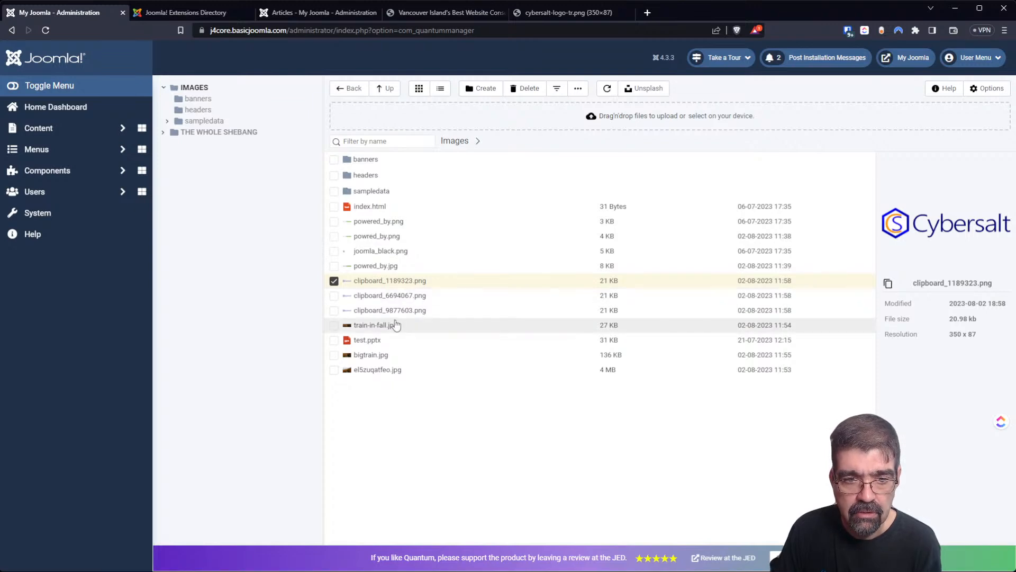
# Check the clipboard_6694067.png and clipboard_9877603.png logo copies, then go to the logo image tab.
pyautogui.click(400, 296)
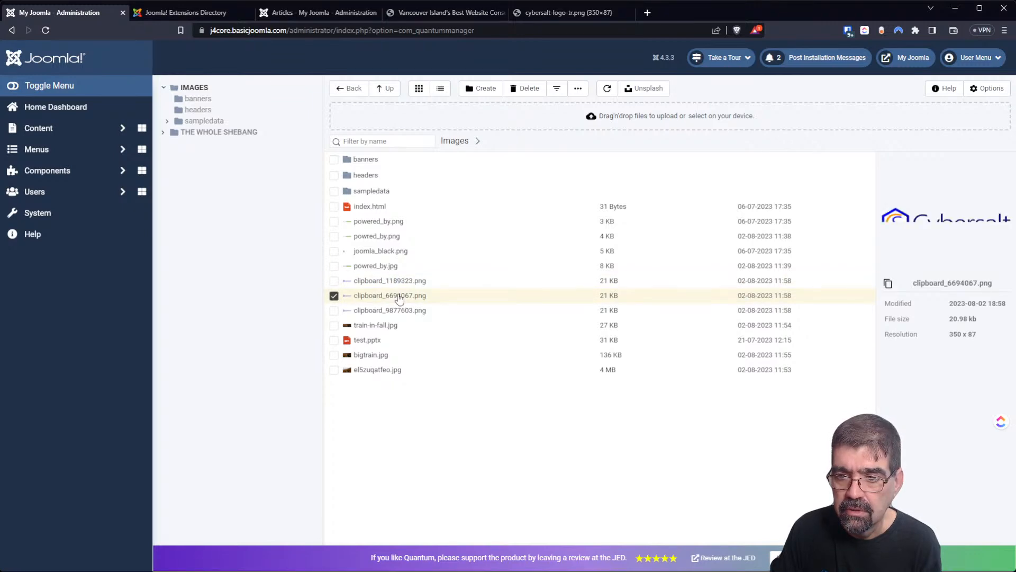
pyautogui.click(403, 311)
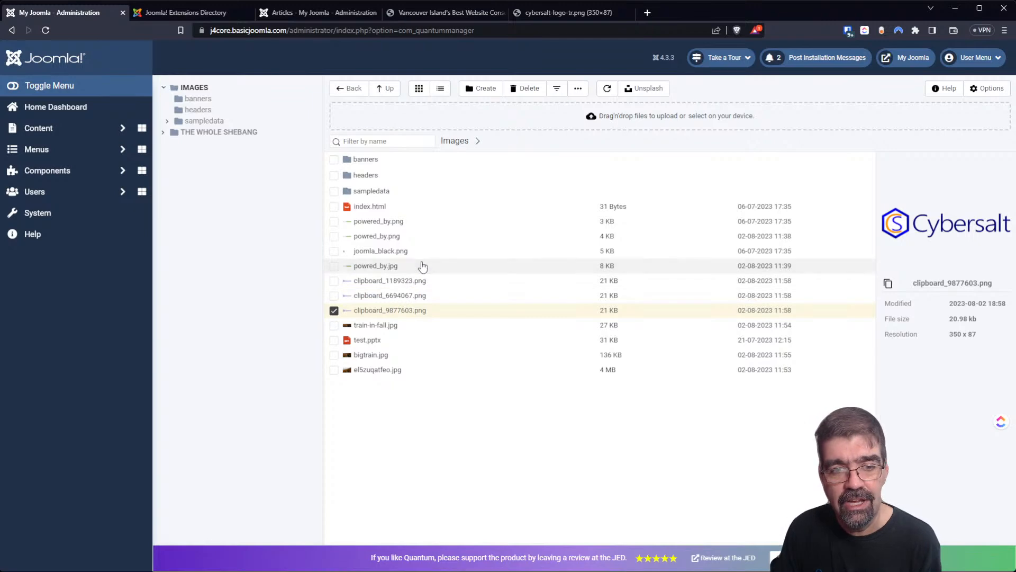
pyautogui.click(453, 398)
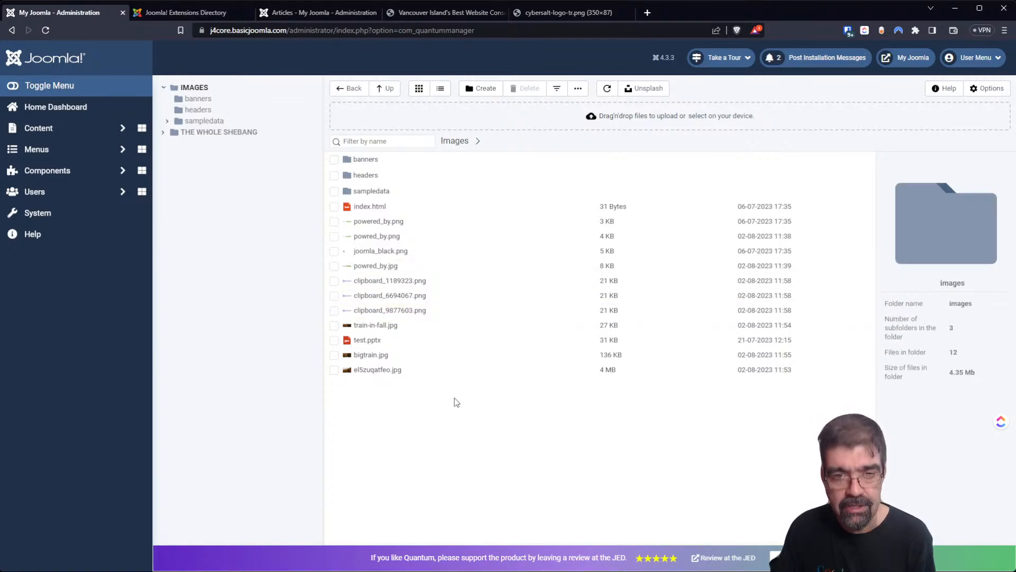
pyautogui.click(568, 12)
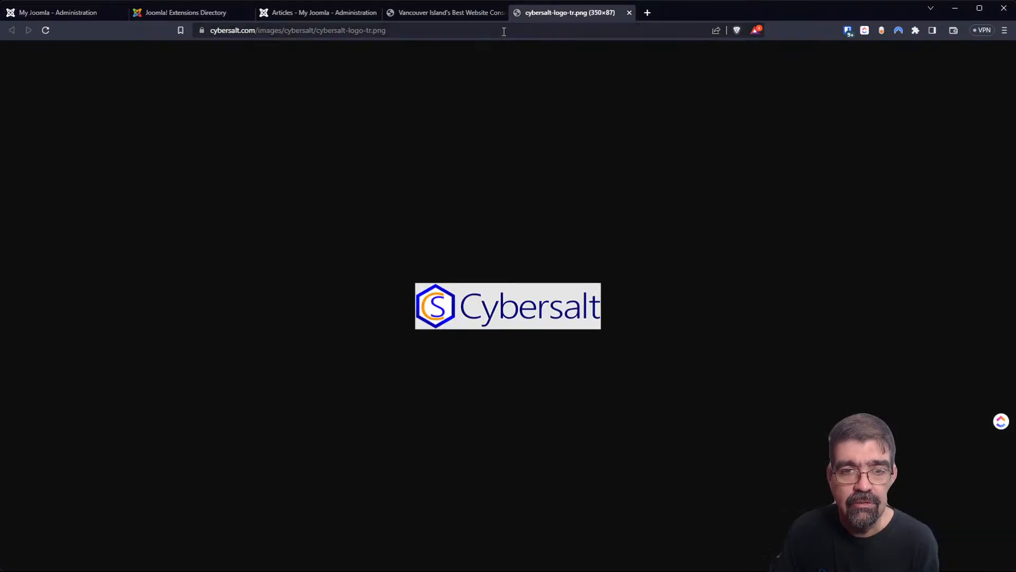
# Paste the copied image into the Joomla Images folder as clipboard_6261764.png (499 KB).
pyautogui.click(401, 16)
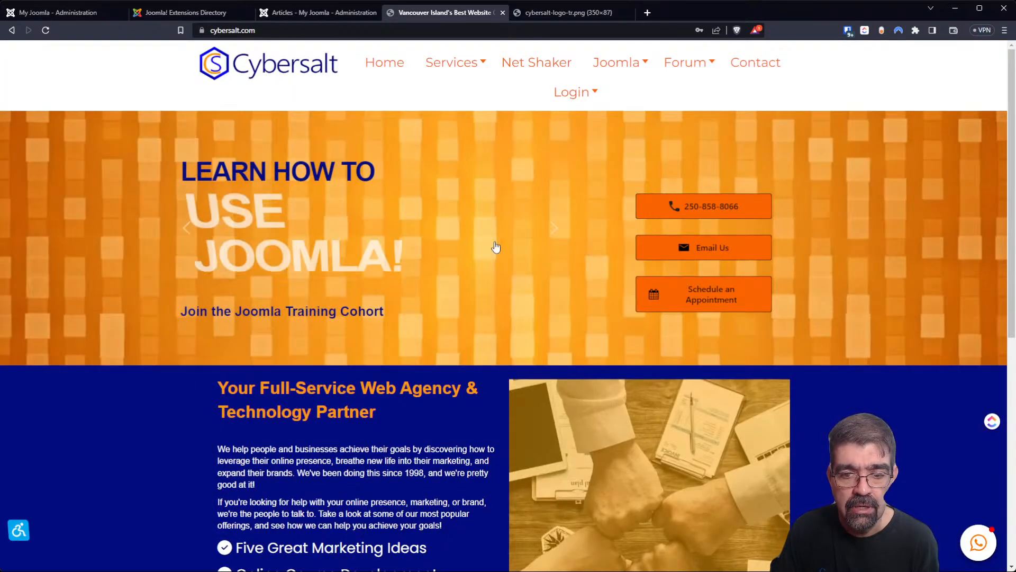
pyautogui.scroll(-4, 501, 281)
pyautogui.scroll(3, 495, 295)
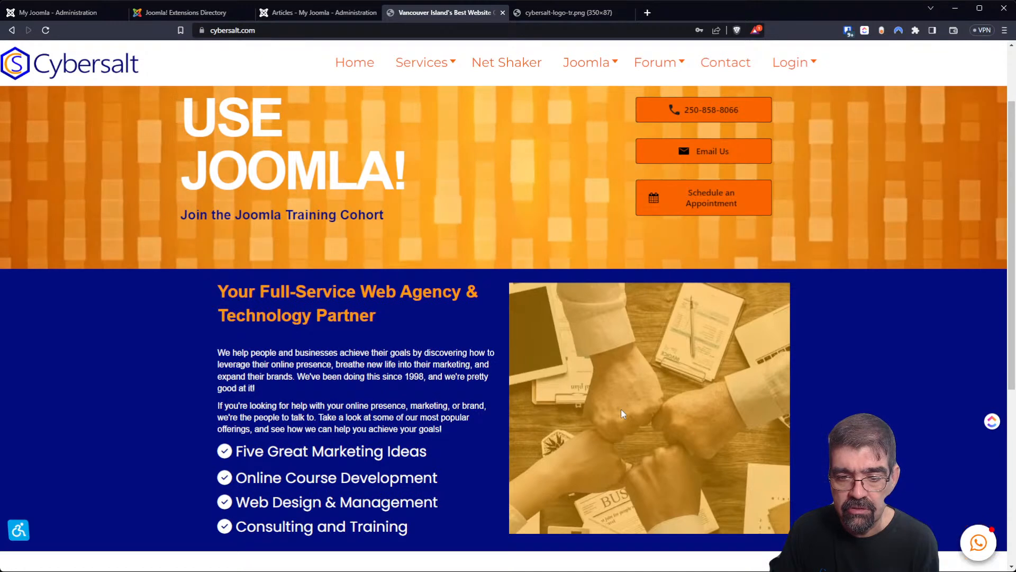
pyautogui.click(300, 13)
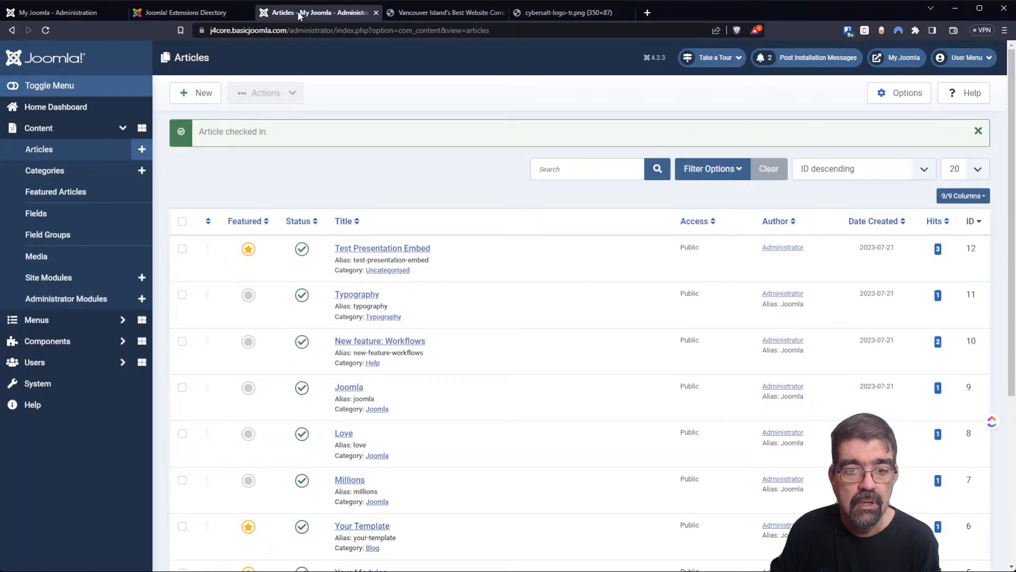
pyautogui.click(58, 12)
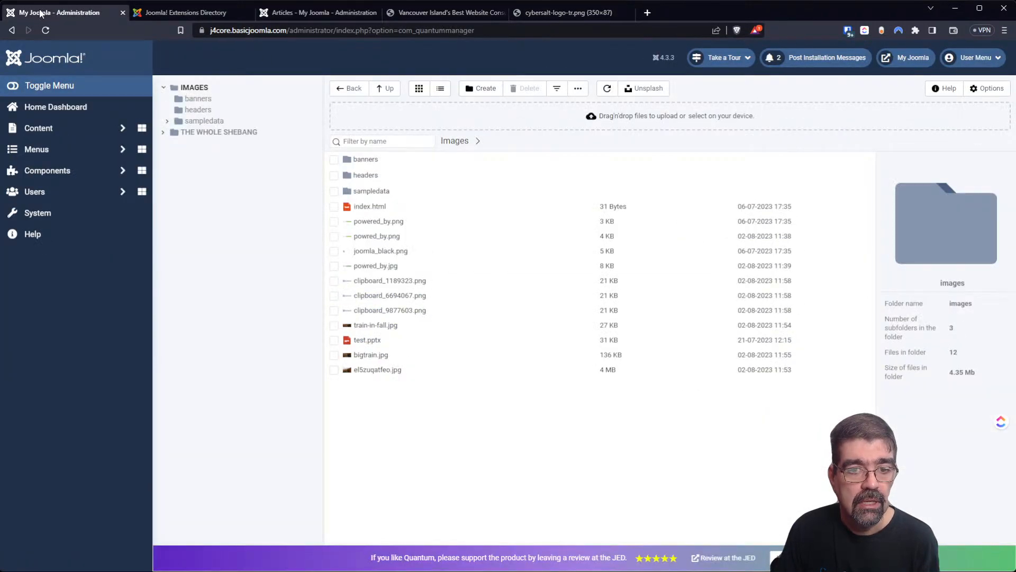
pyautogui.hotkey('ctrl', 'v')
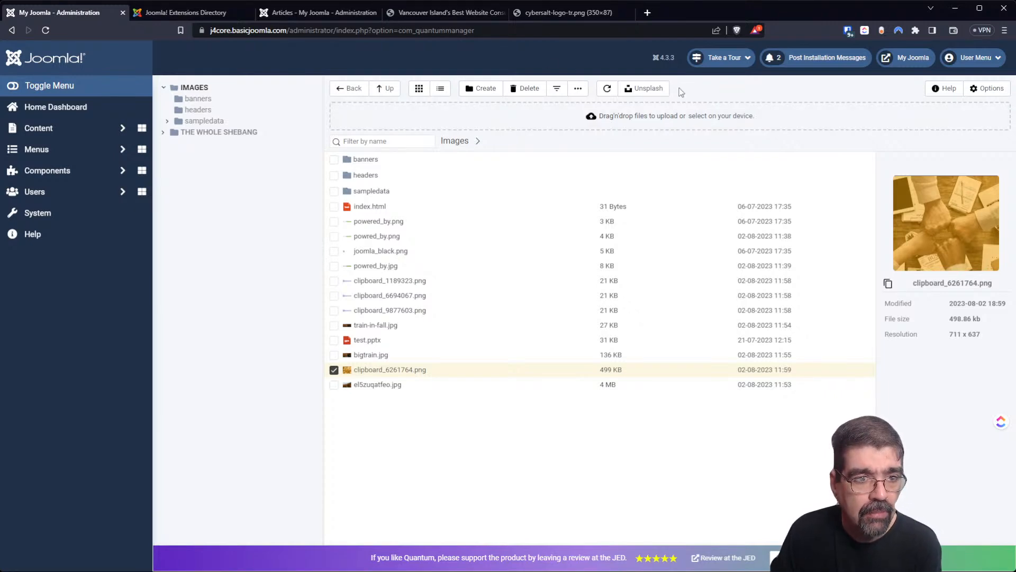
# Go to Components > JCE Editor Pro > File Browser to list the images folder.
pyautogui.click(47, 170)
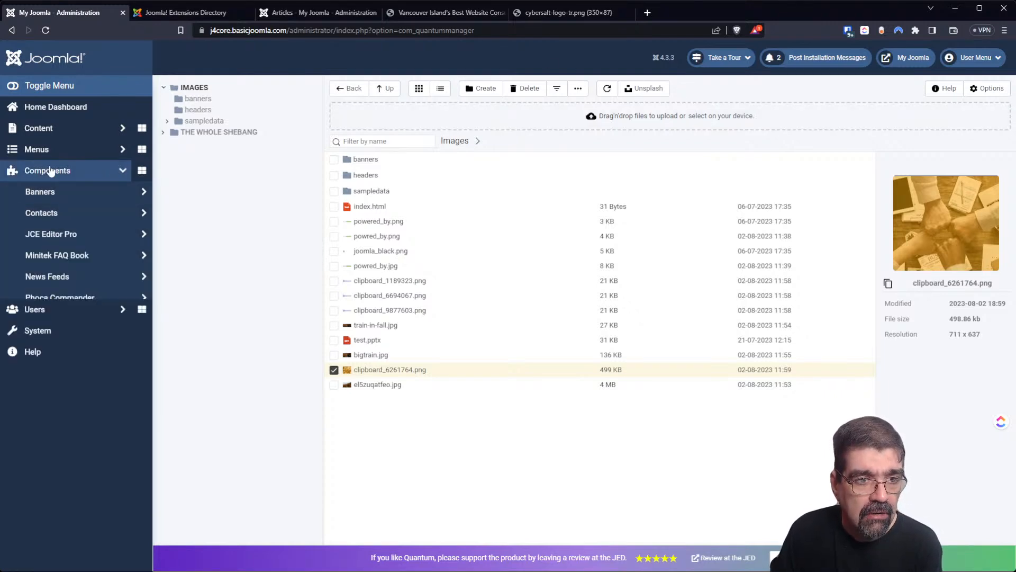
pyautogui.click(62, 231)
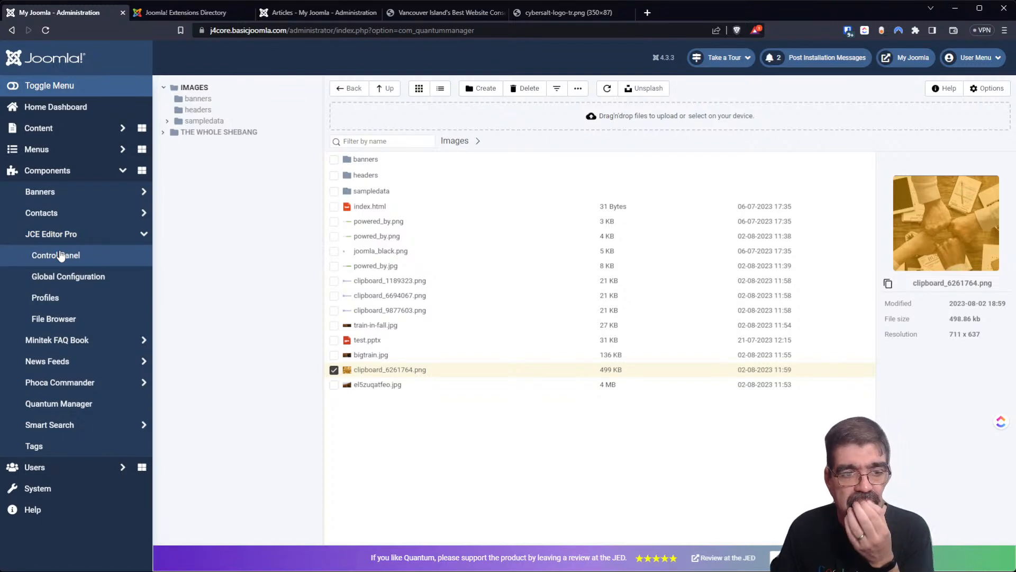
pyautogui.click(72, 317)
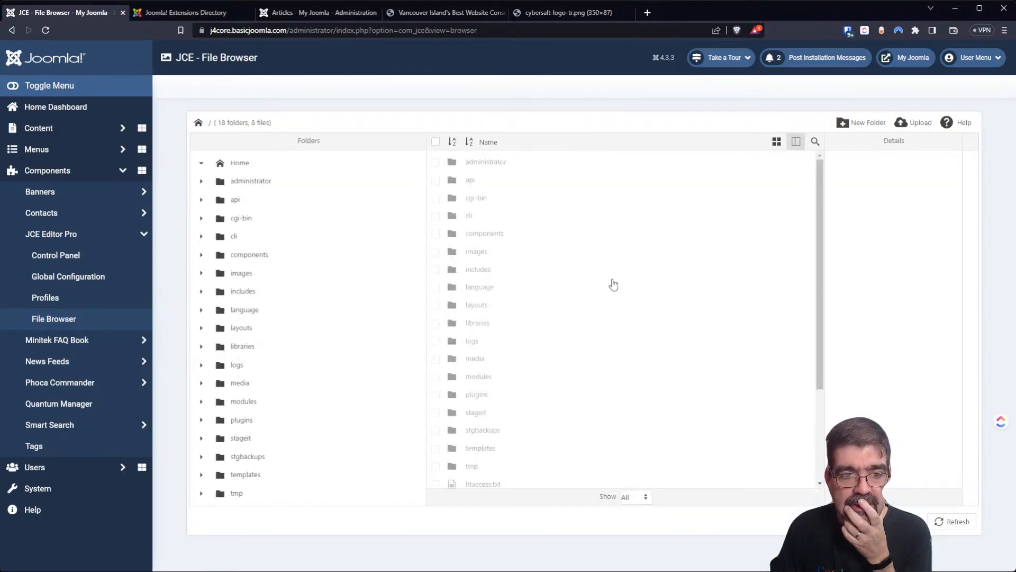
pyautogui.scroll(-3, 561, 296)
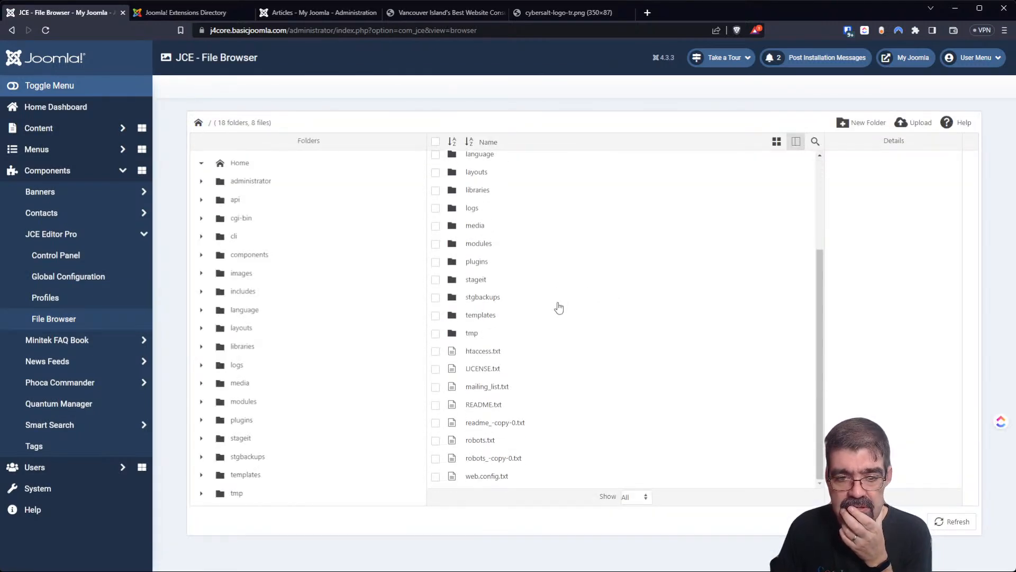
pyautogui.scroll(2, 556, 295)
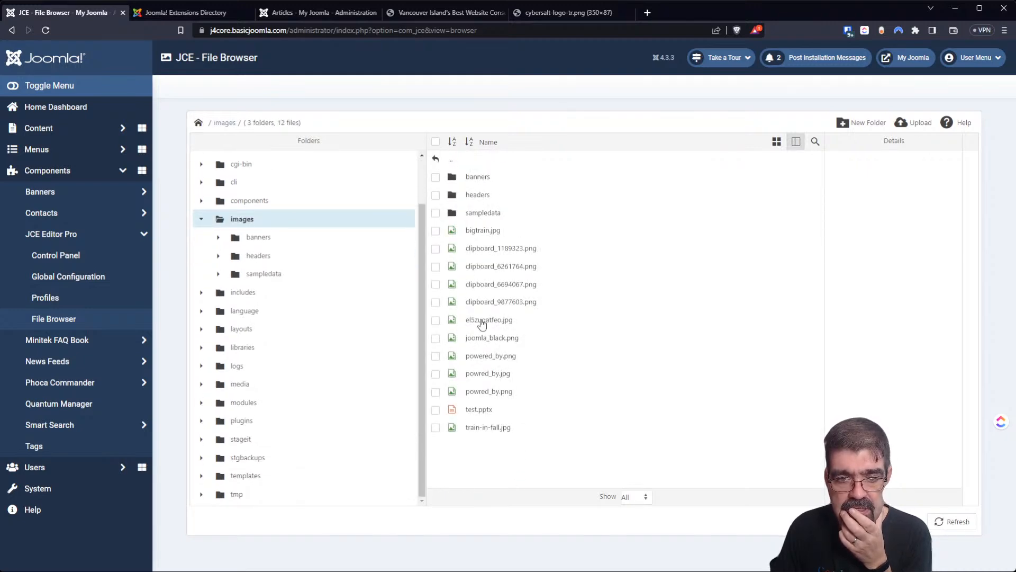
# Select the 350×87 Cybersalt logo clipboard_1189323.png and open it in the image editor.
pyautogui.click(481, 322)
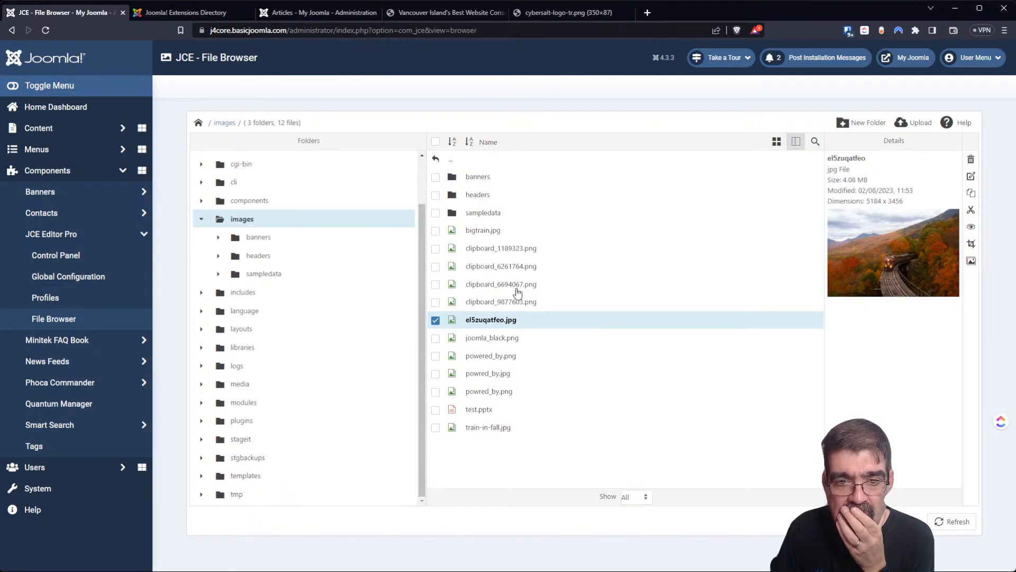
pyautogui.click(513, 251)
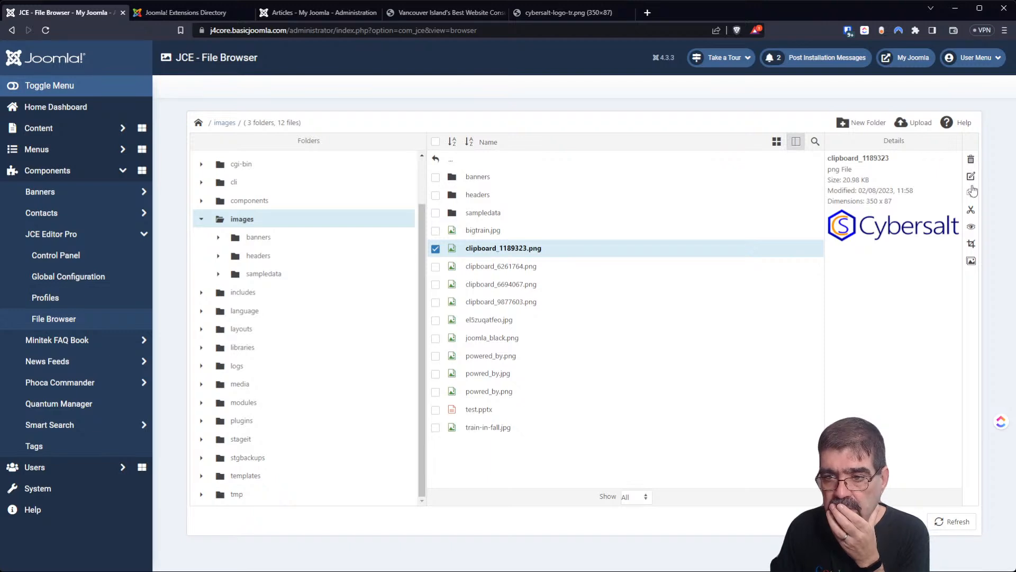
pyautogui.click(971, 246)
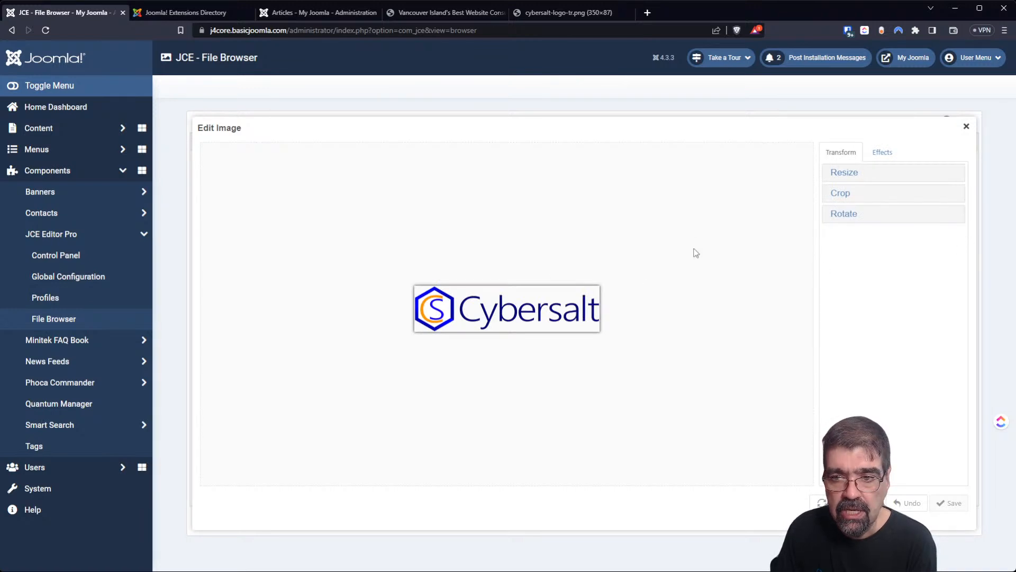
# Close the editor and open bigtrain.jpg in the JCE image editor instead.
pyautogui.click(966, 127)
pyautogui.click(524, 286)
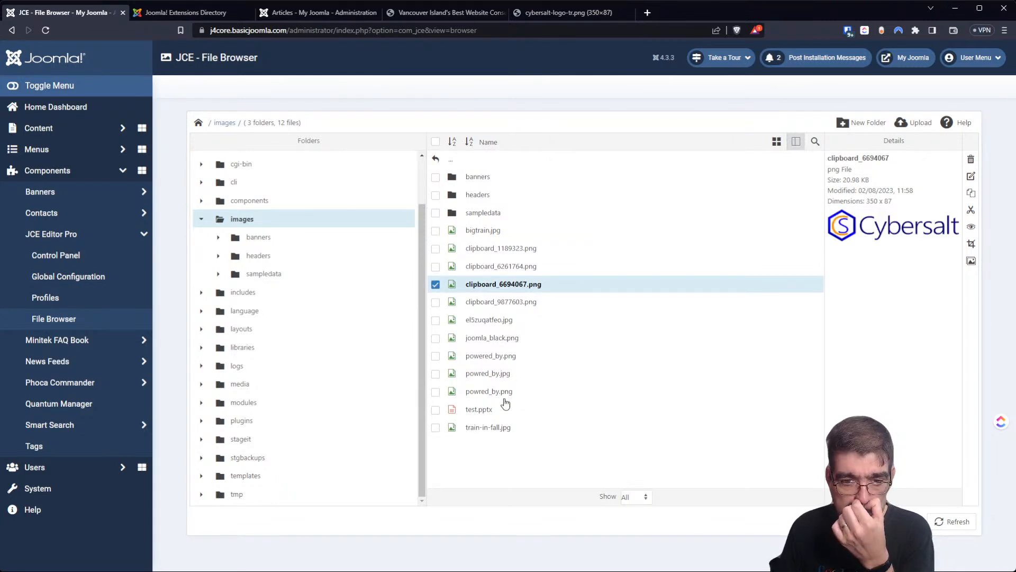
pyautogui.click(479, 231)
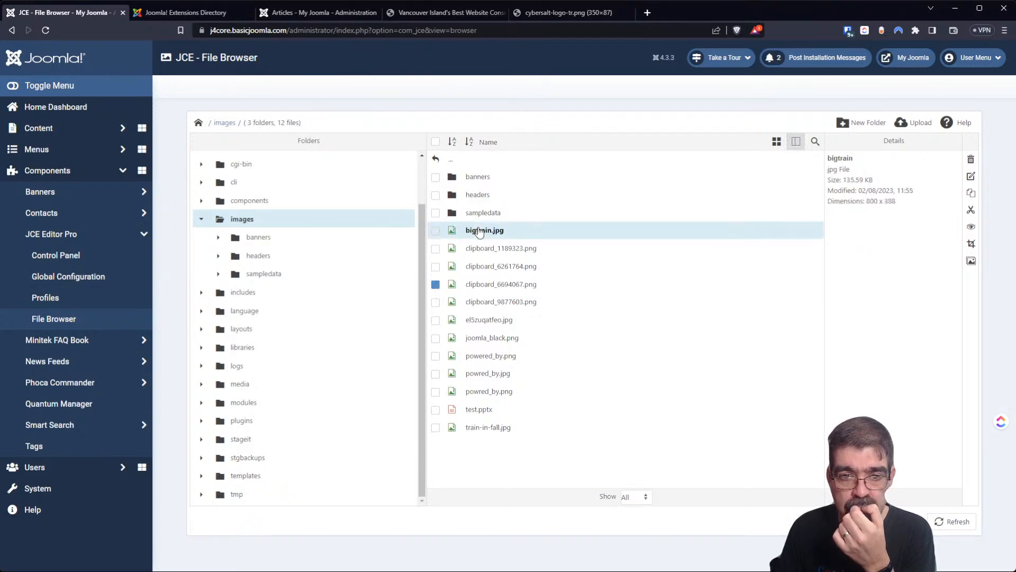
pyautogui.click(970, 244)
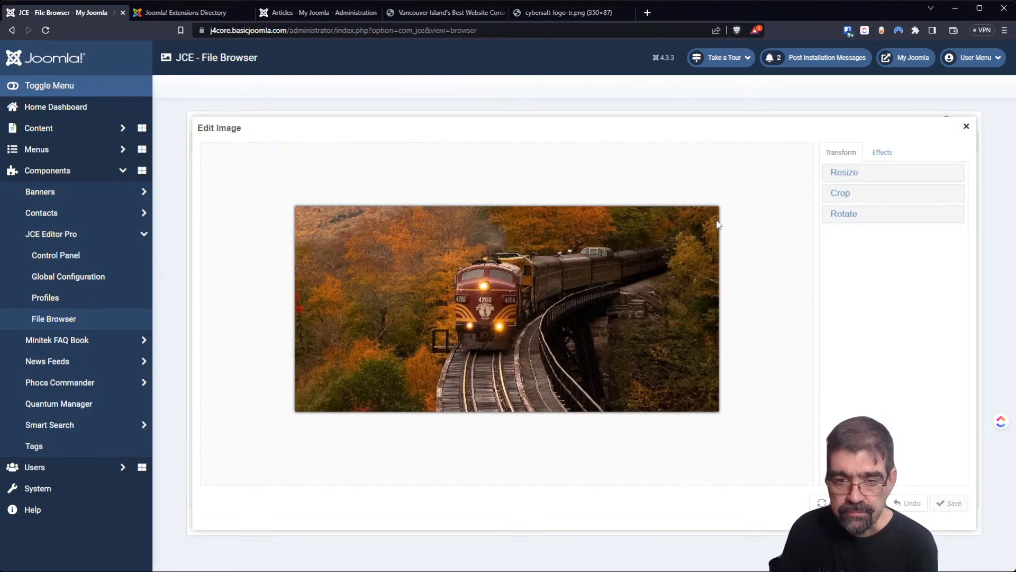
# Crop the train photo to 341 × 233 around the train.
pyautogui.click(876, 175)
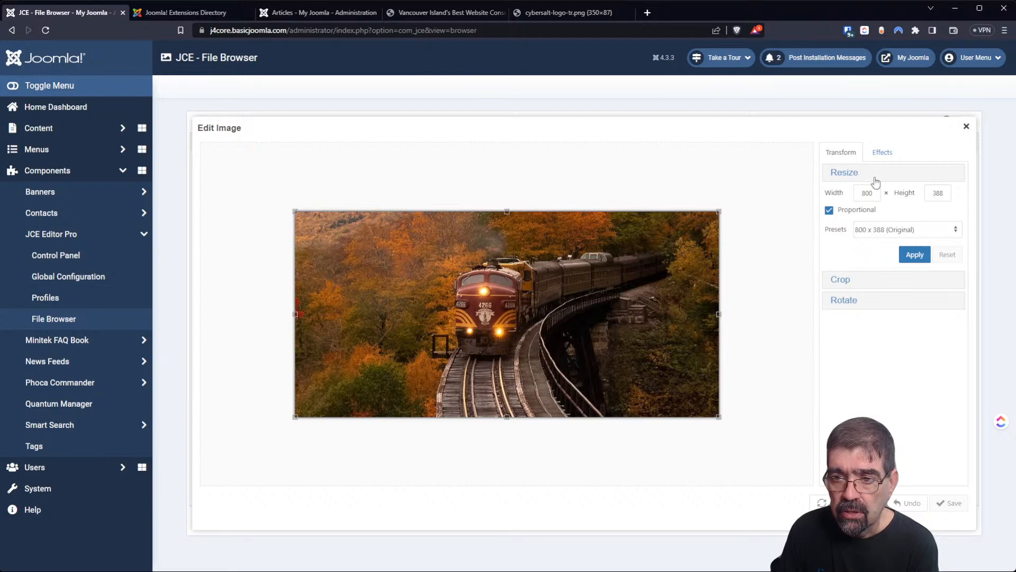
pyautogui.click(859, 279)
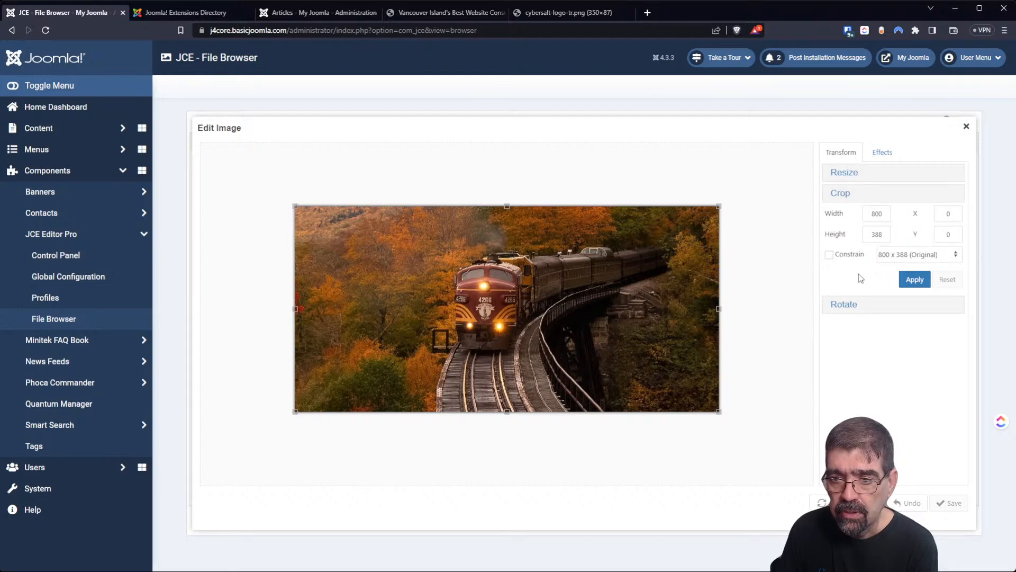
pyautogui.moveTo(719, 204); pyautogui.dragTo(593, 223)
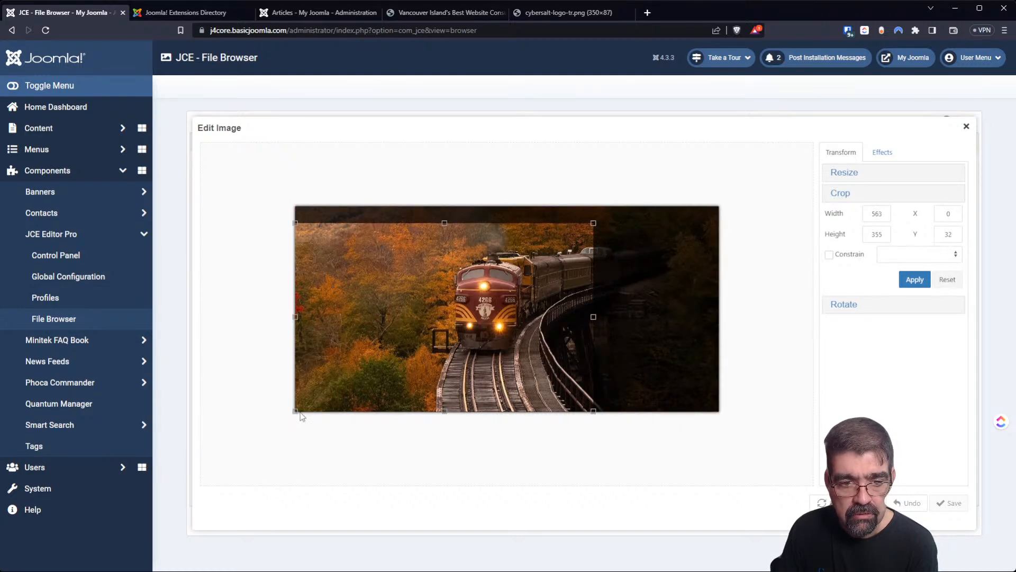
pyautogui.moveTo(297, 410); pyautogui.dragTo(412, 362)
pyautogui.moveTo(503, 223); pyautogui.dragTo(505, 239)
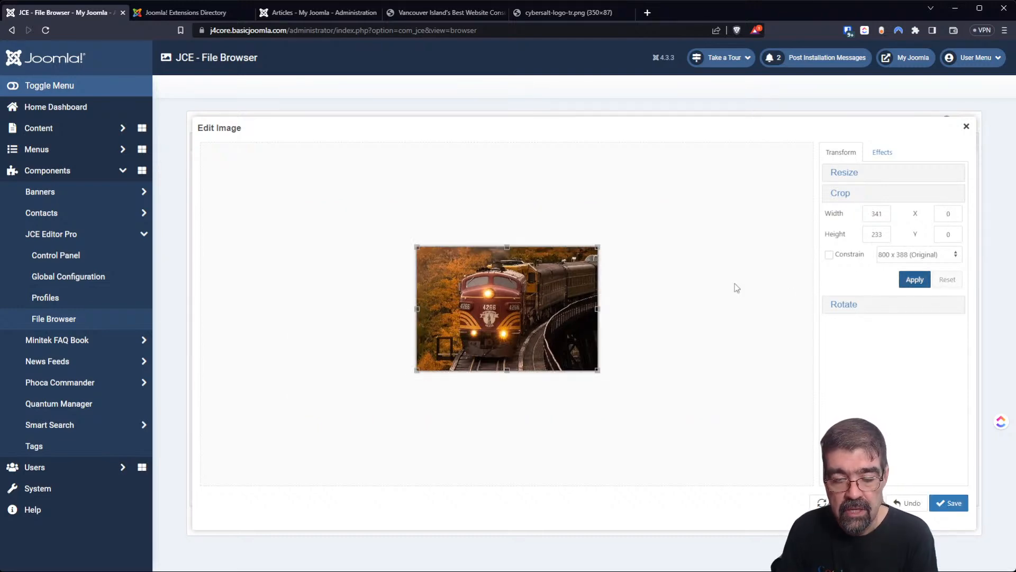
# Try the flip and rotate buttons, leaving the photo upright and mirrored horizontally.
pyautogui.click(844, 308)
pyautogui.click(877, 257)
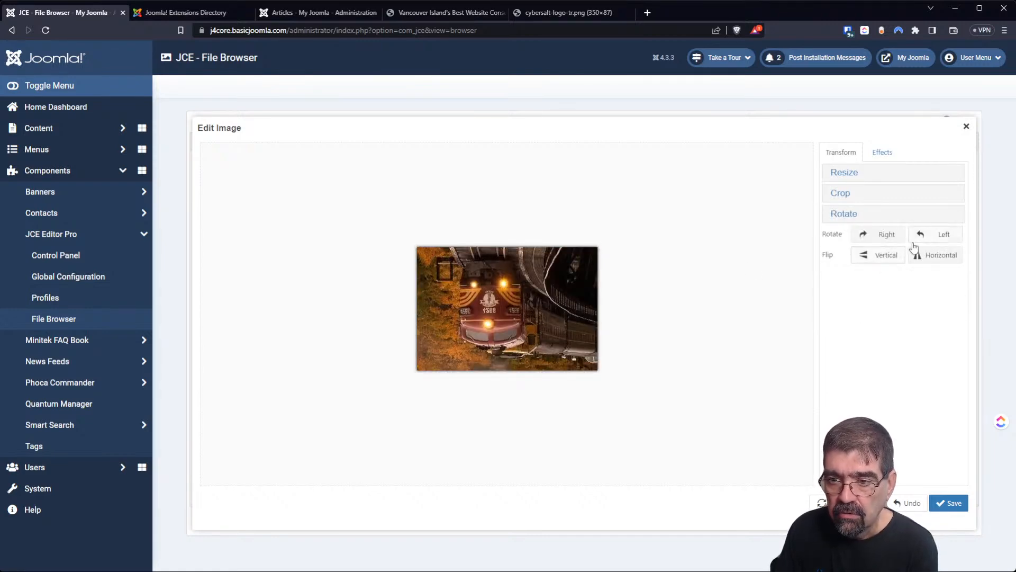
pyautogui.click(933, 243)
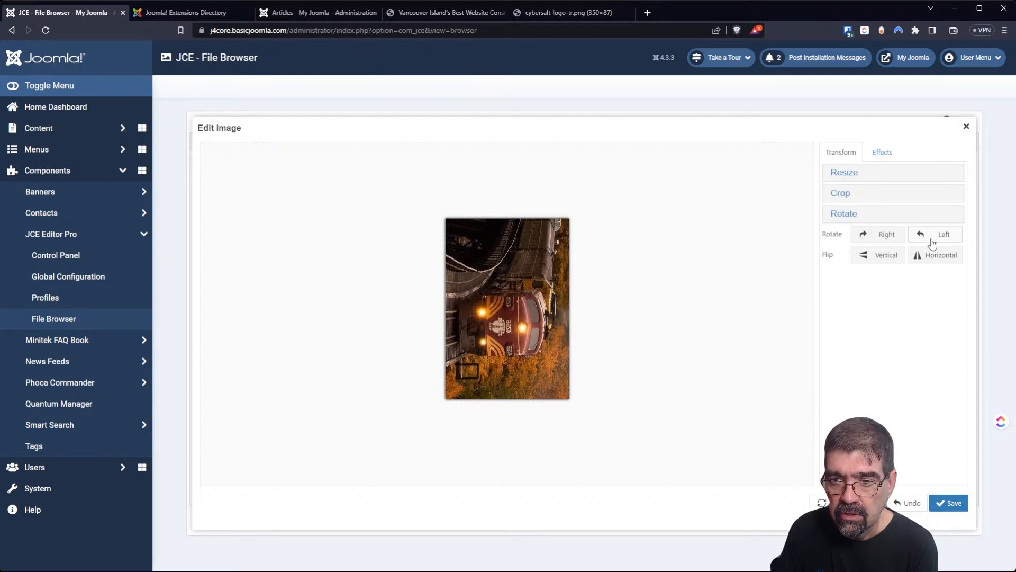
pyautogui.click(888, 239)
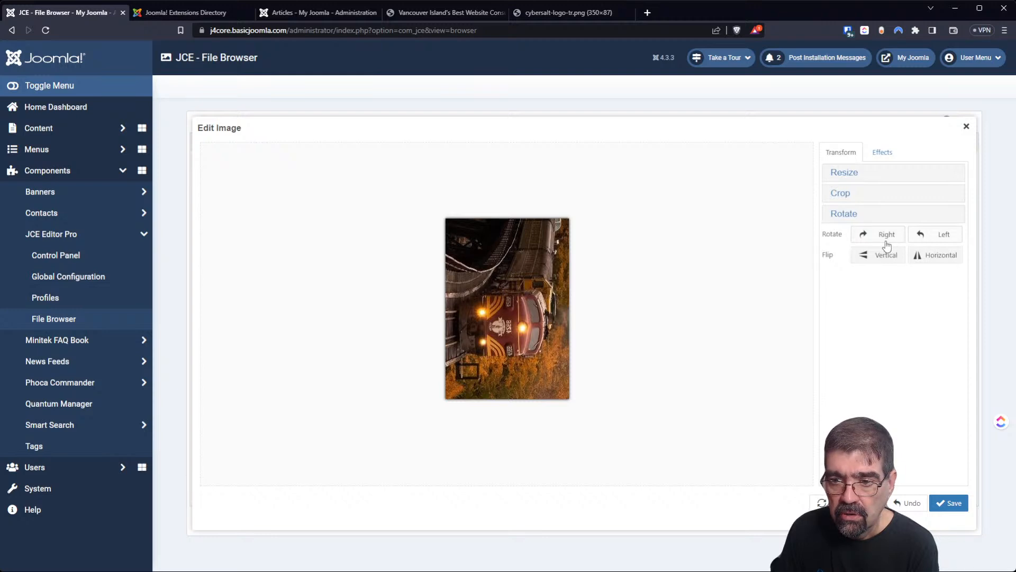
pyautogui.click(941, 261)
pyautogui.click(942, 261)
pyautogui.click(941, 261)
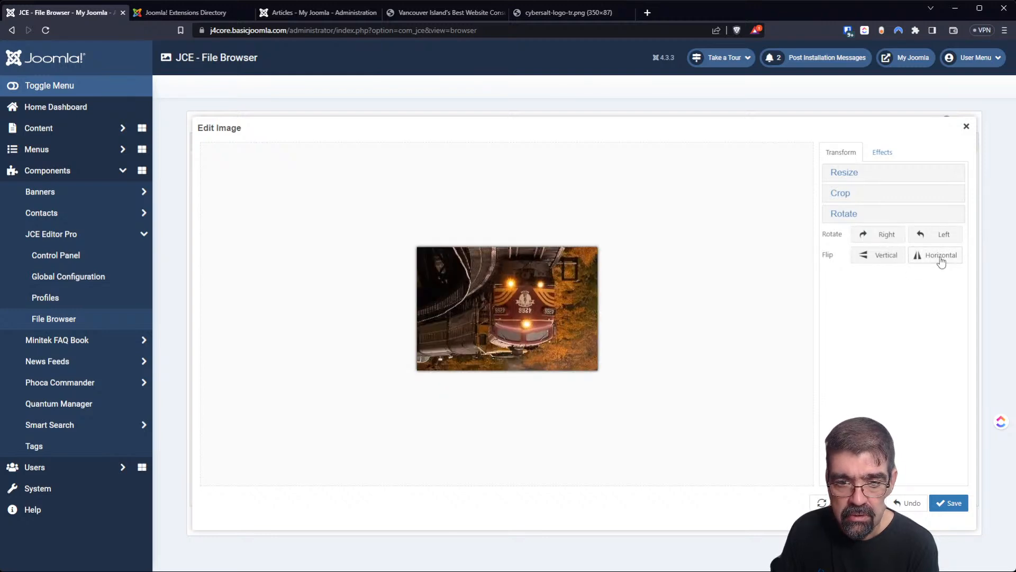
pyautogui.click(903, 239)
pyautogui.click(896, 238)
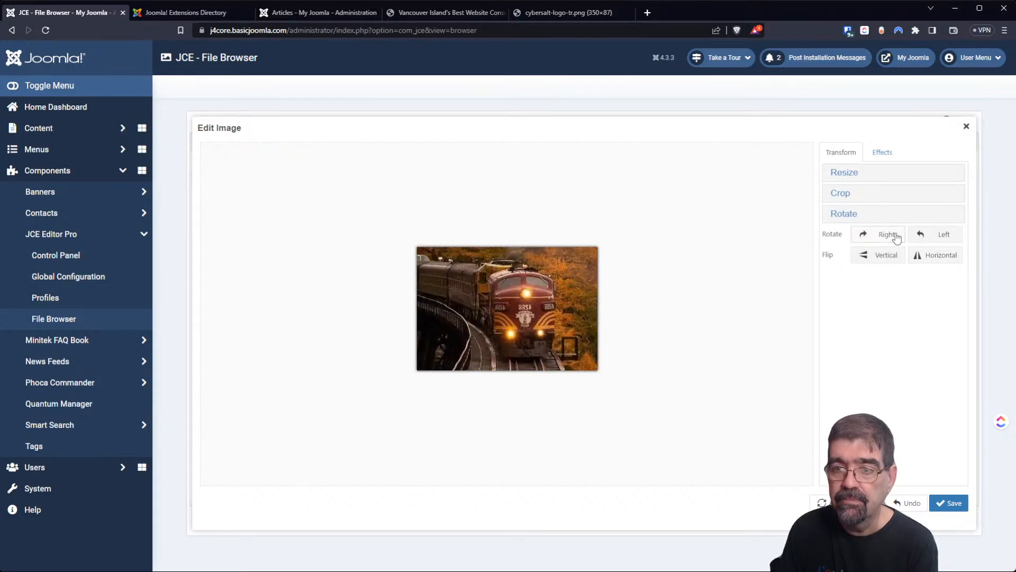
pyautogui.click(883, 158)
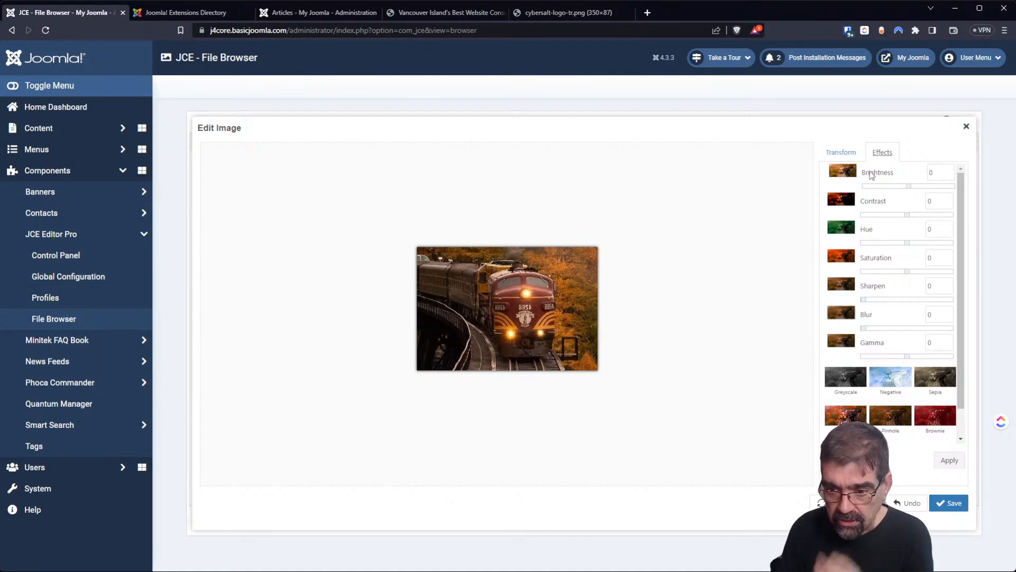
# Preview the Negative, Sepia, Brownie and Greyscale filters and raise sharpening to 3.
pyautogui.click(891, 380)
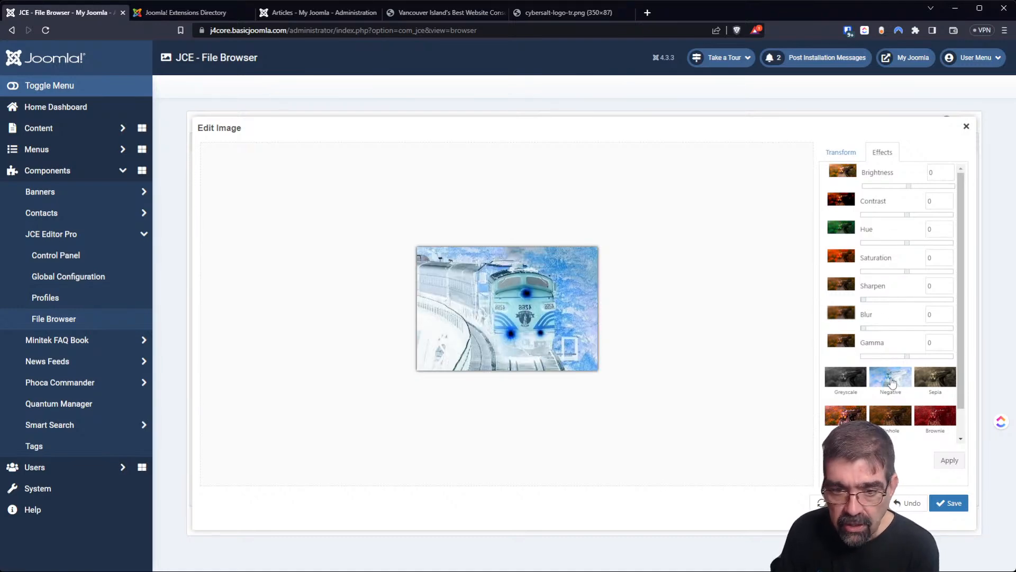
pyautogui.click(933, 387)
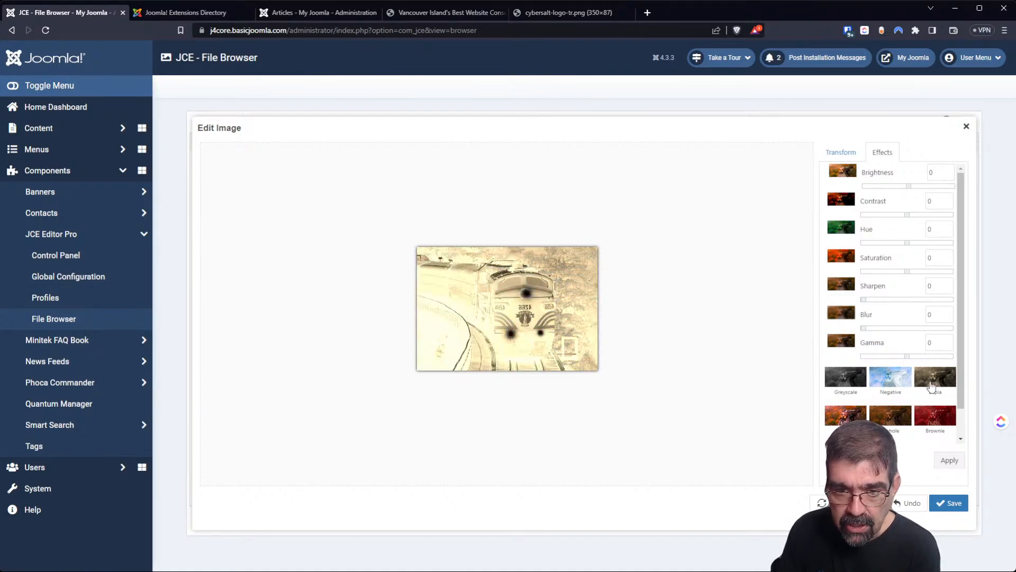
pyautogui.click(933, 421)
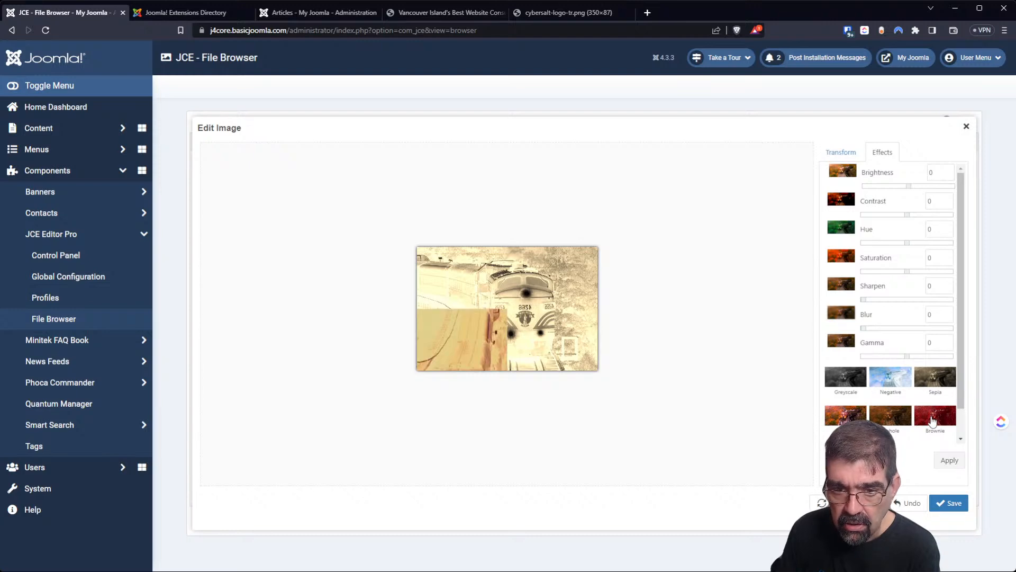
pyautogui.doubleClick(934, 420)
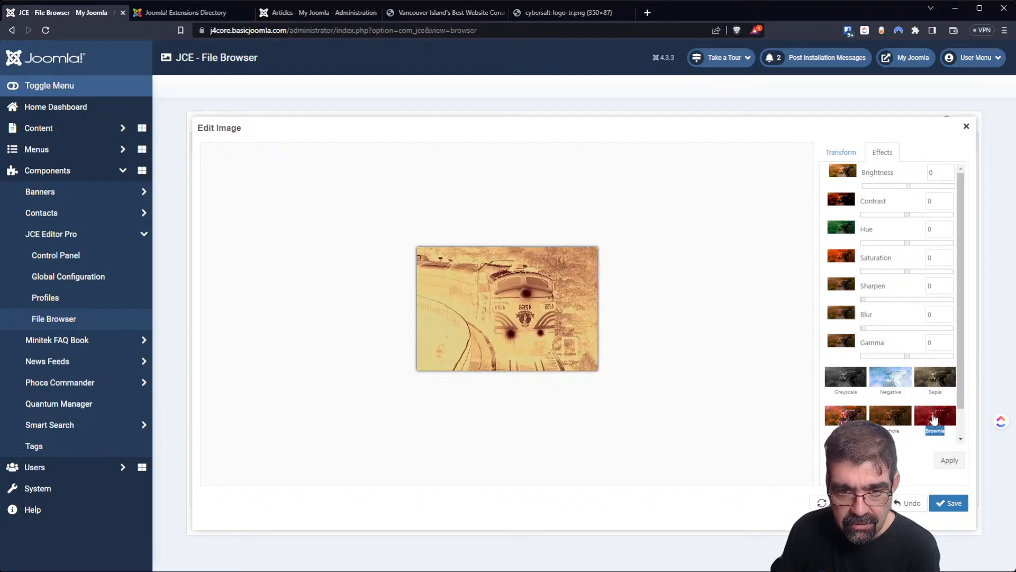
pyautogui.scroll(-1, 909, 407)
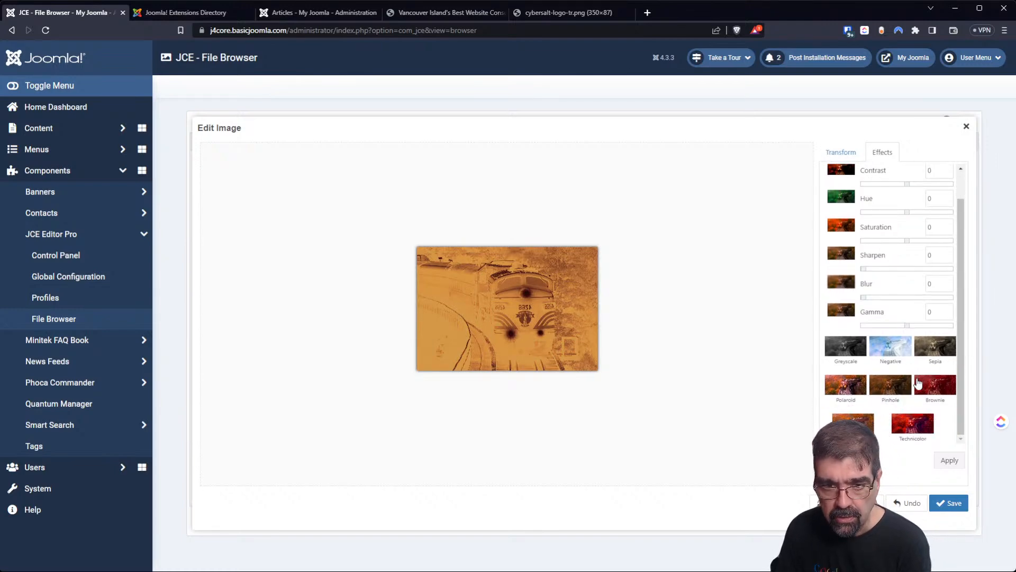
pyautogui.click(860, 428)
pyautogui.click(846, 356)
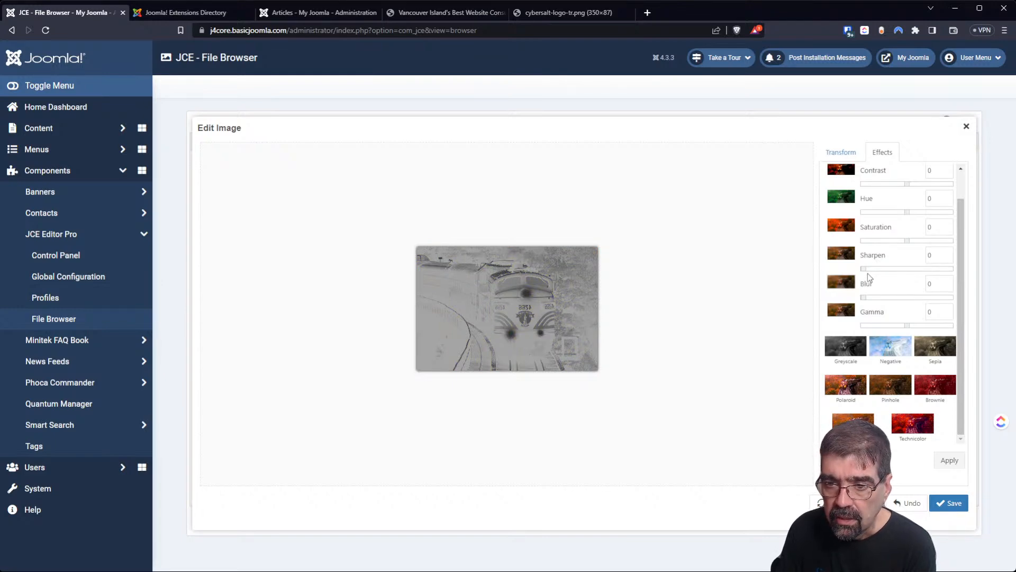
pyautogui.moveTo(865, 267); pyautogui.dragTo(953, 244)
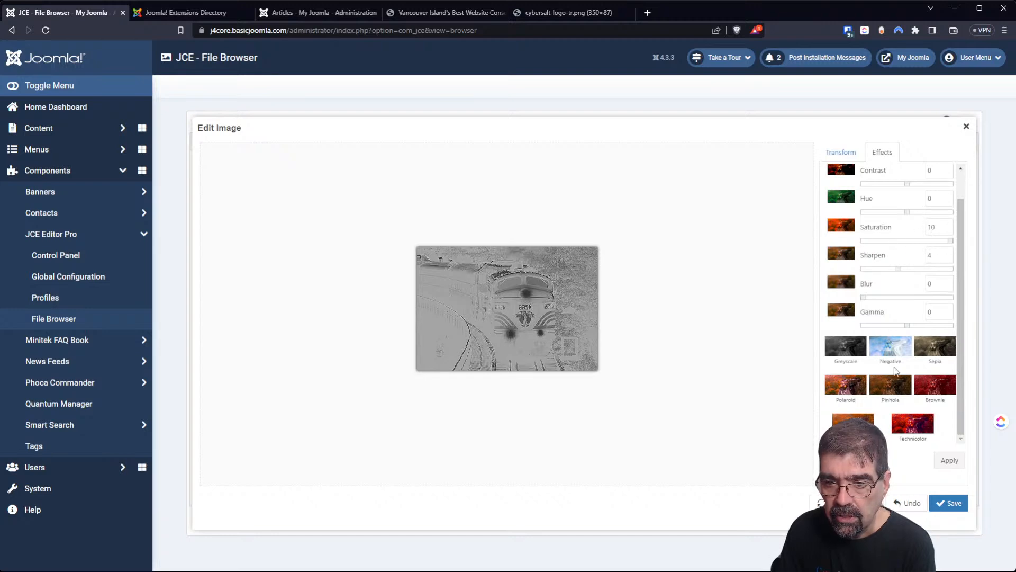
pyautogui.scroll(1, 888, 360)
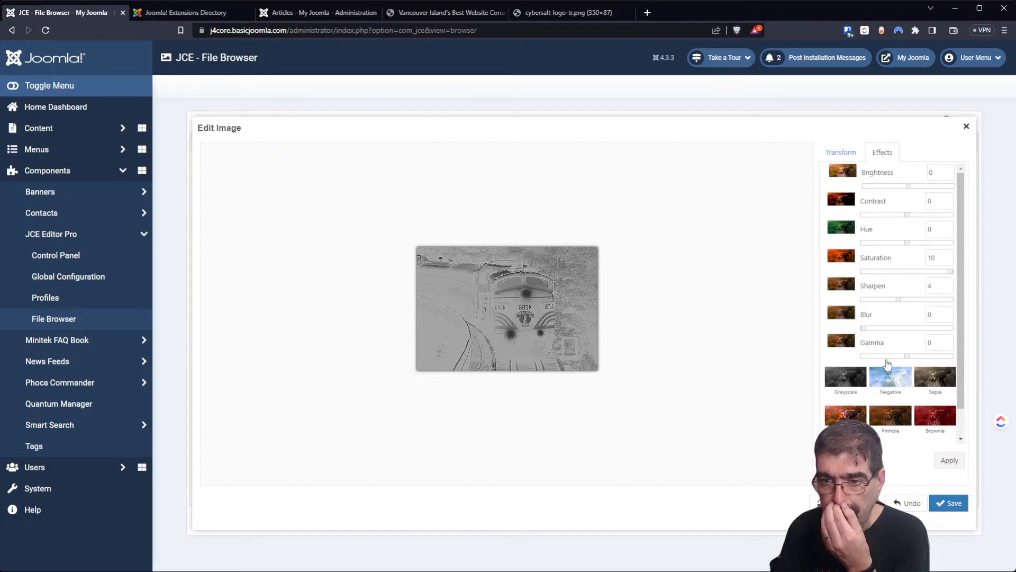
pyautogui.scroll(-1, 885, 360)
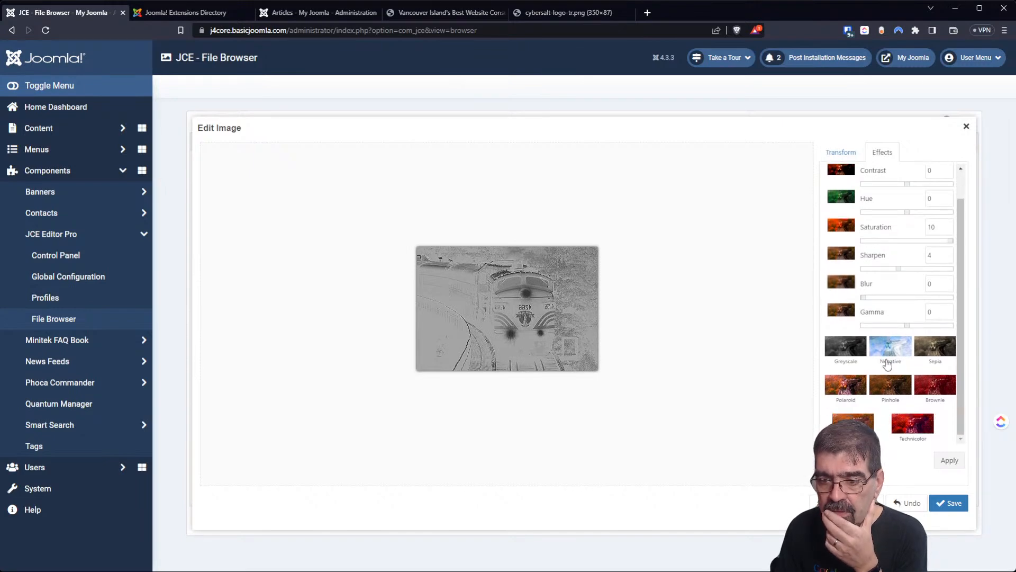
# Apply Sepia, shift hue to -180 and lower brightness to -10 for a dark blue tint.
pyautogui.click(941, 354)
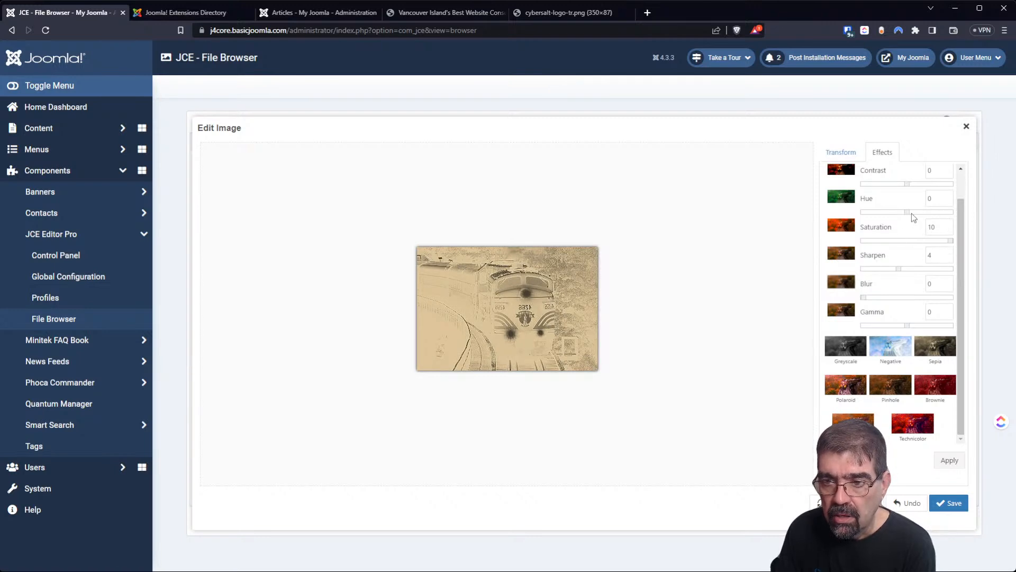
pyautogui.moveTo(908, 214); pyautogui.dragTo(849, 224)
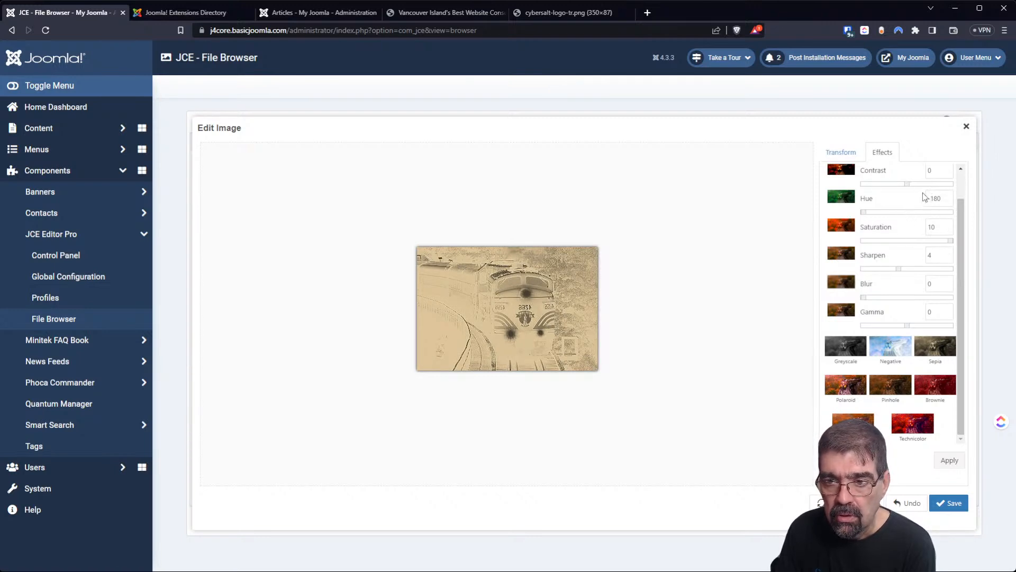
pyautogui.moveTo(908, 187); pyautogui.dragTo(998, 200)
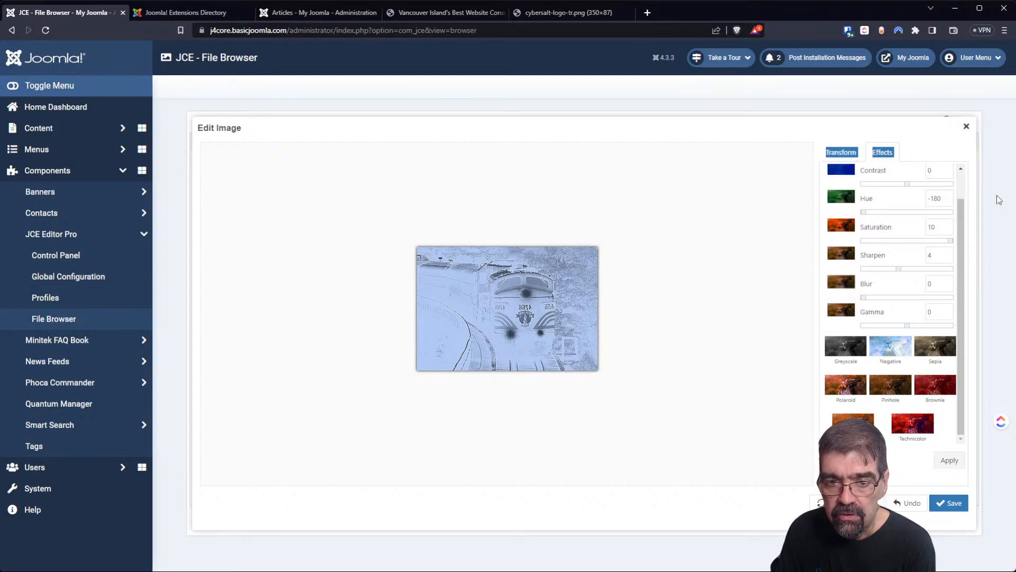
pyautogui.moveTo(962, 237); pyautogui.dragTo(967, 173)
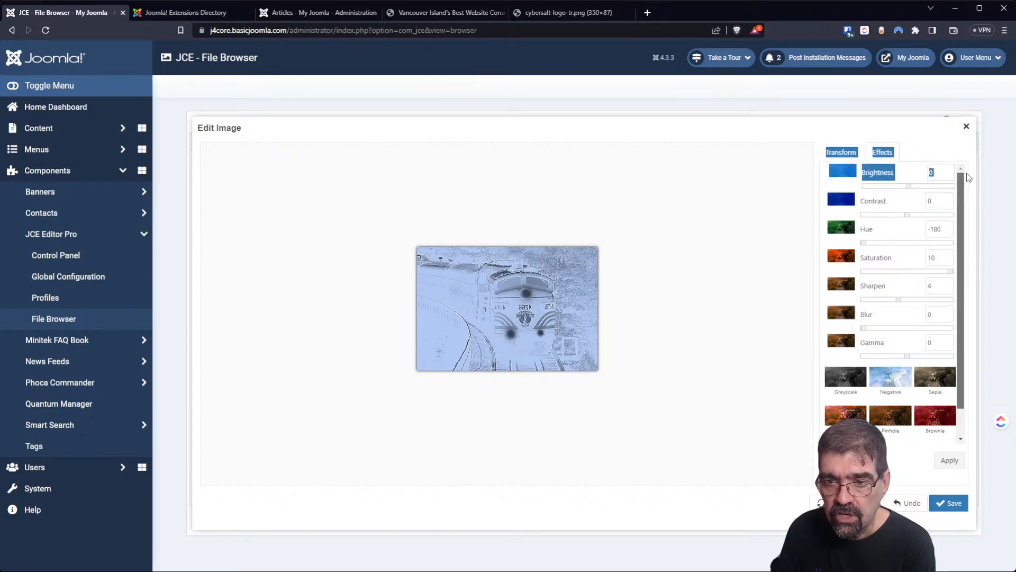
pyautogui.moveTo(907, 187); pyautogui.dragTo(834, 196)
pyautogui.click(912, 196)
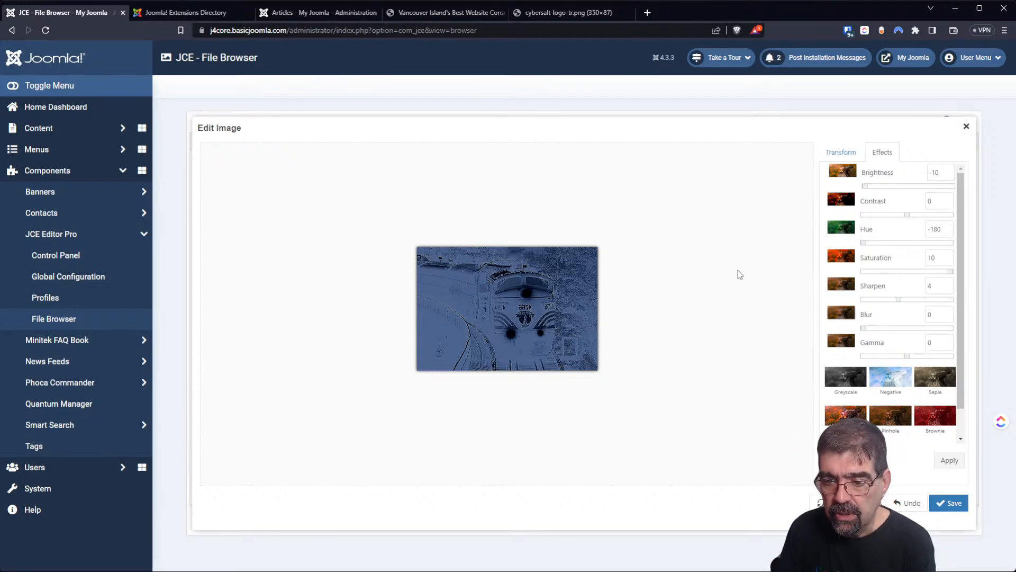
pyautogui.click(855, 153)
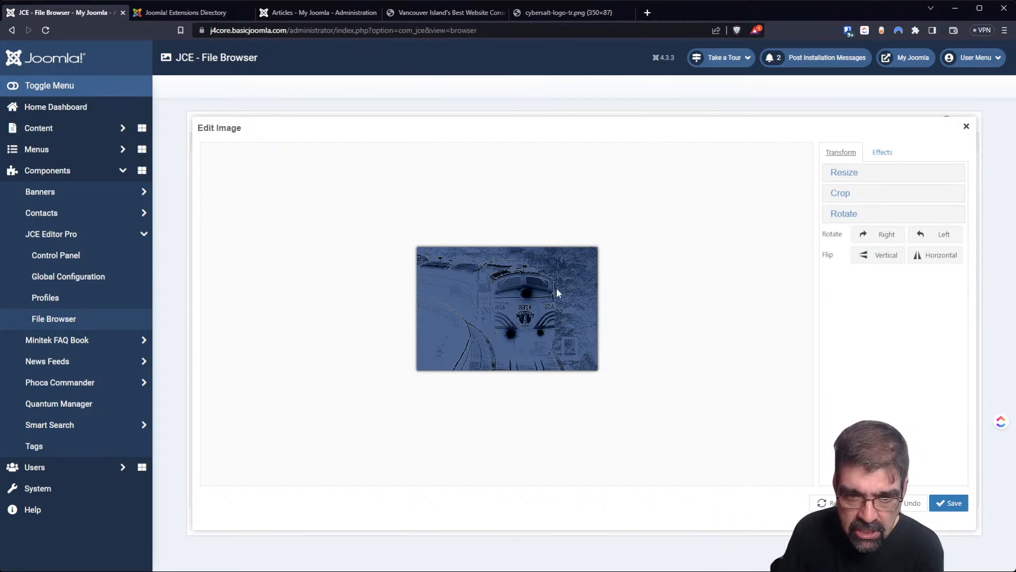
# Revert the train photo to its original full colours.
pyautogui.click(889, 155)
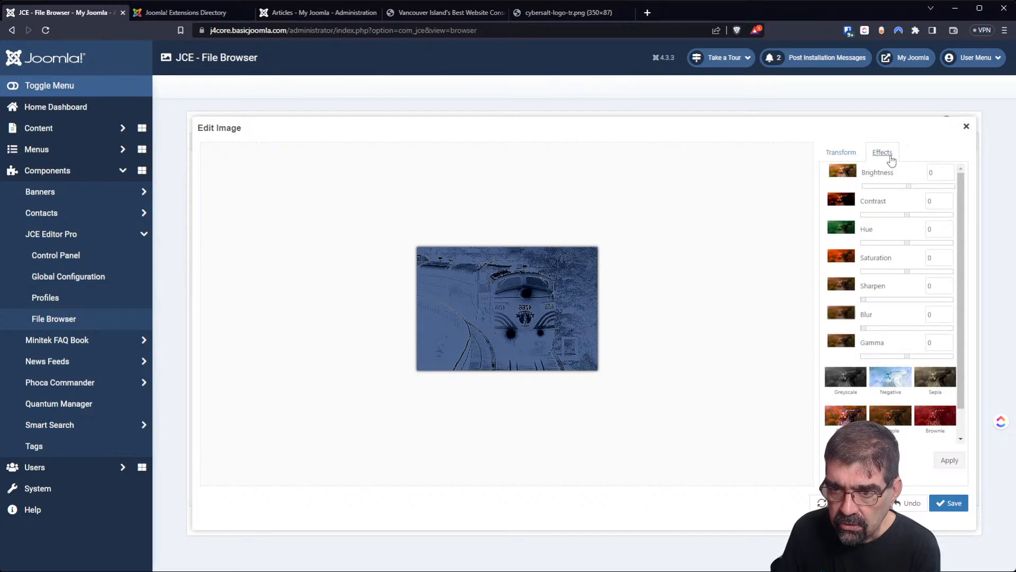
pyautogui.click(847, 155)
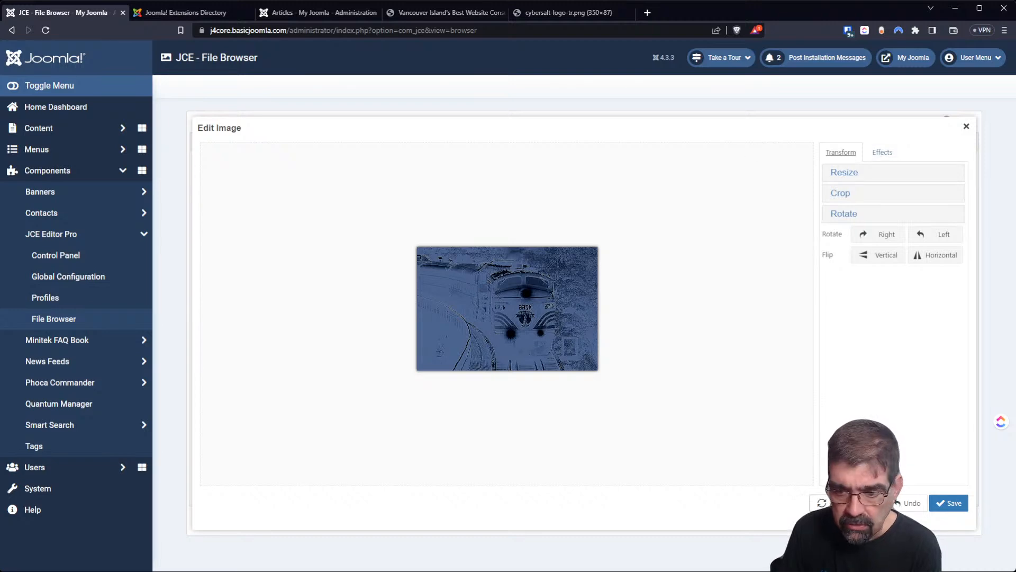
pyautogui.click(841, 503)
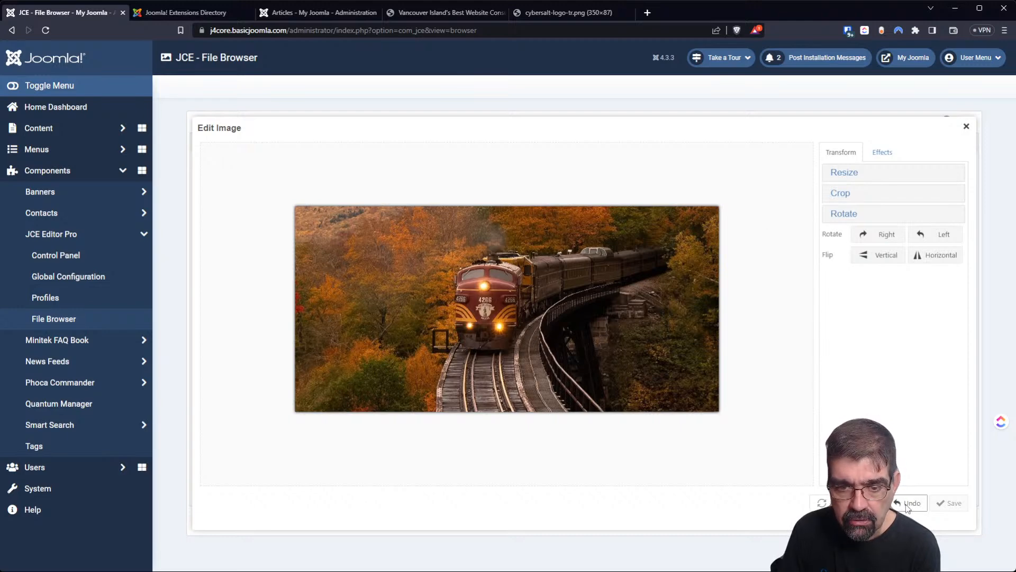
# Try vertical flips and rotations, undoing them so the photo stays upright in landscape.
pyautogui.click(881, 256)
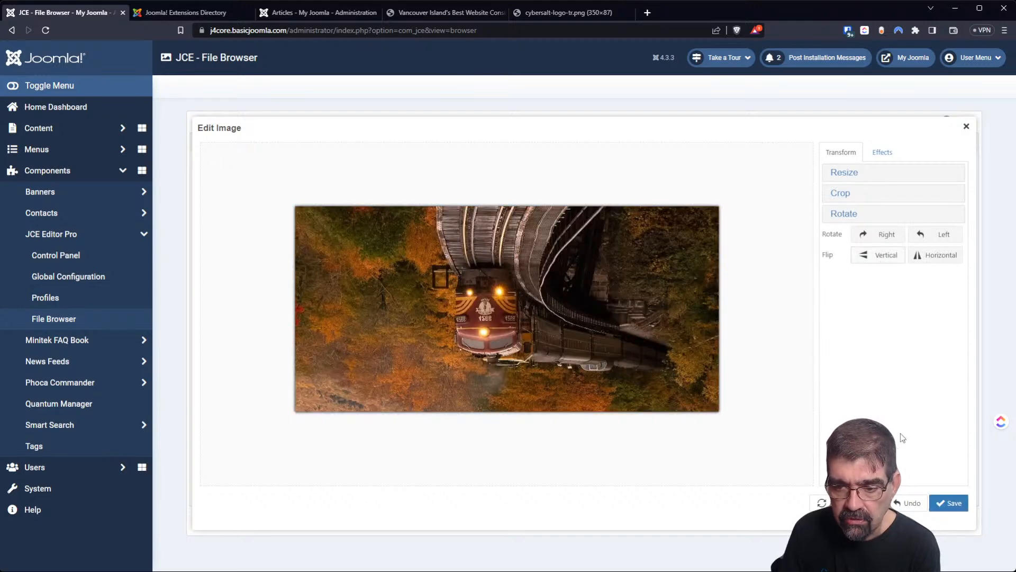
pyautogui.click(910, 503)
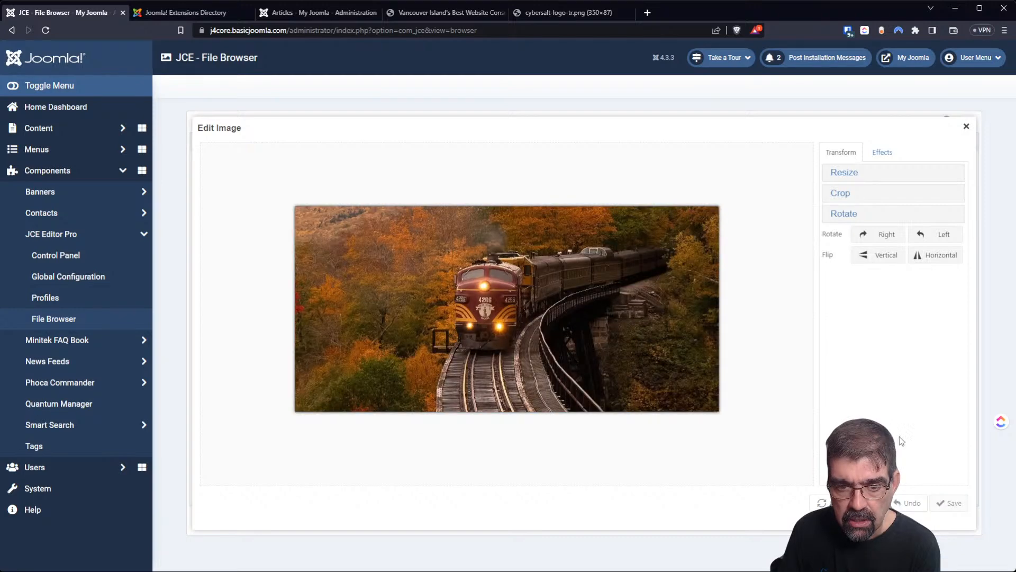
pyautogui.click(891, 258)
pyautogui.click(938, 235)
pyautogui.click(912, 502)
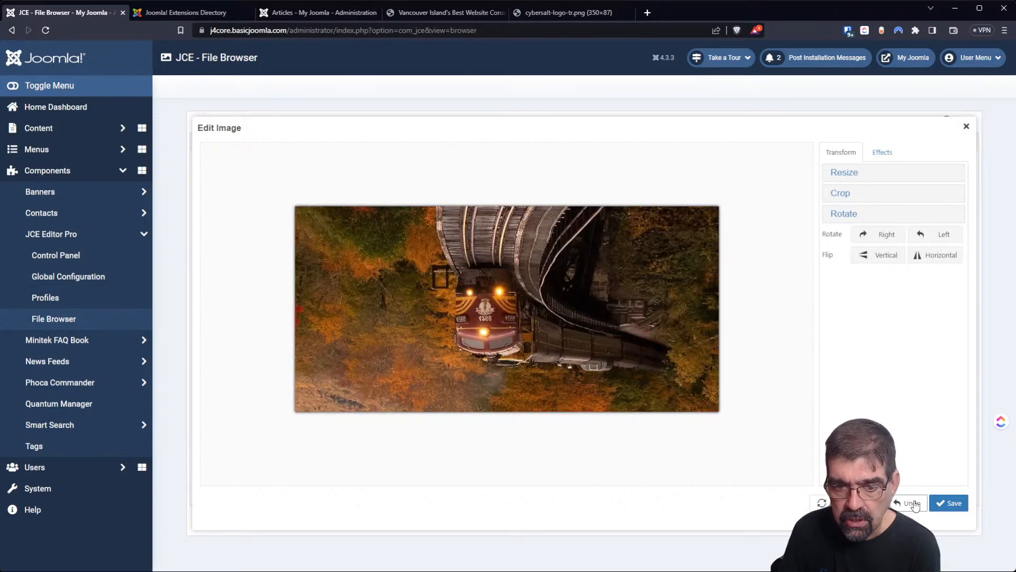
pyautogui.click(913, 503)
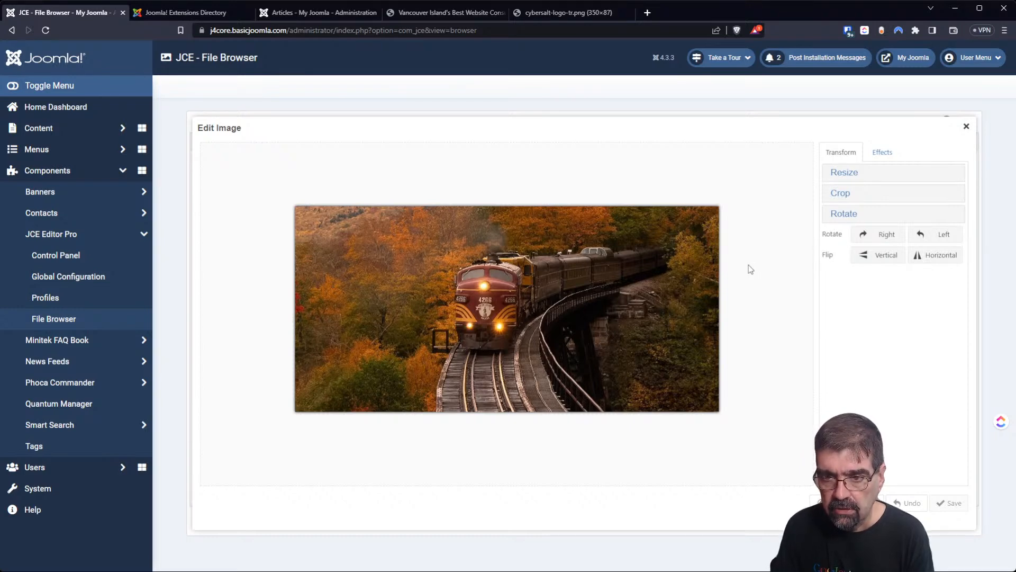
pyautogui.click(887, 235)
pyautogui.click(923, 236)
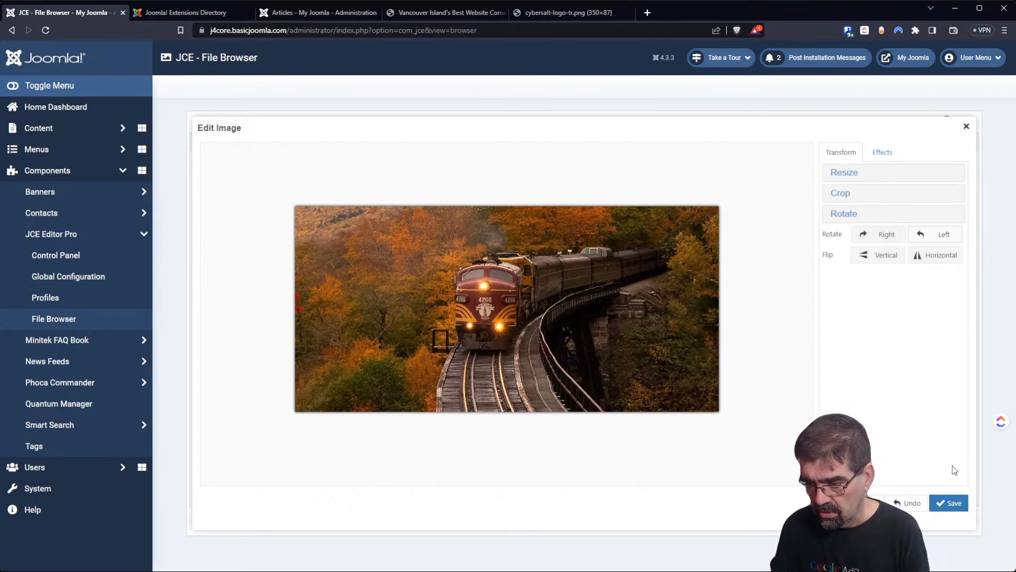
# Save the edited photo as bigtrain22222222.jpg and close the image editor.
pyautogui.click(946, 503)
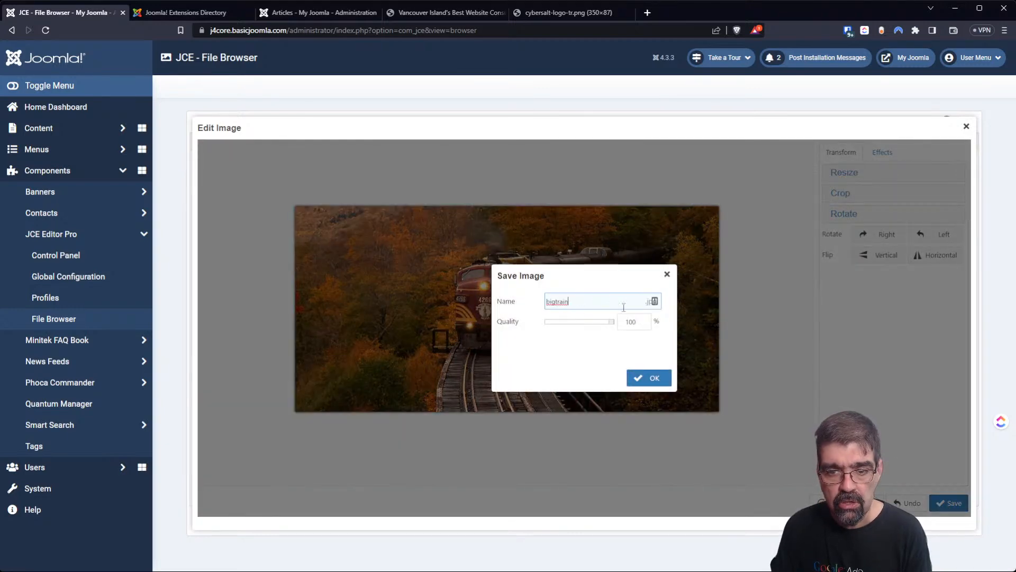
pyautogui.click(603, 301)
pyautogui.write('2')
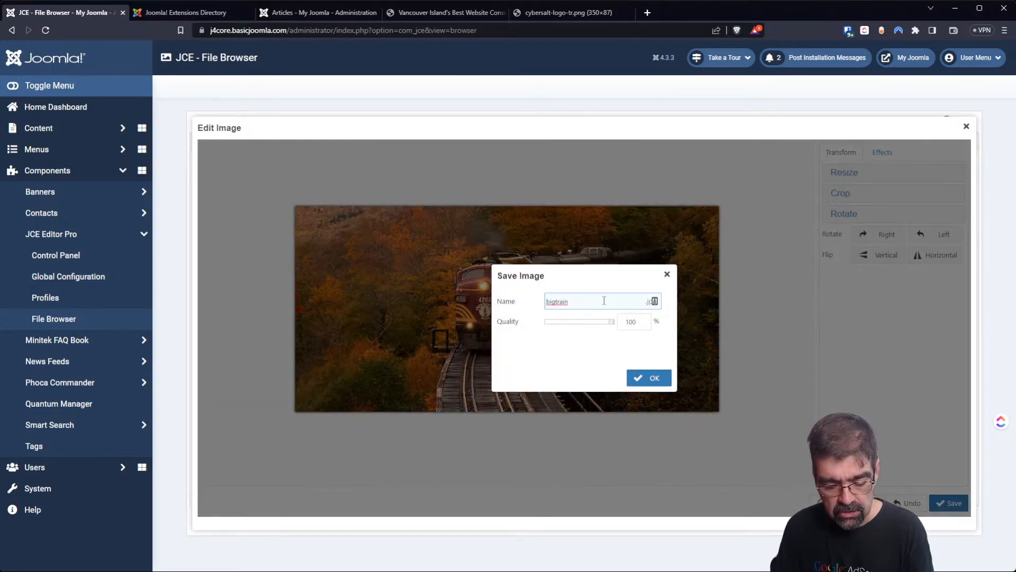
pyautogui.write('2222222')
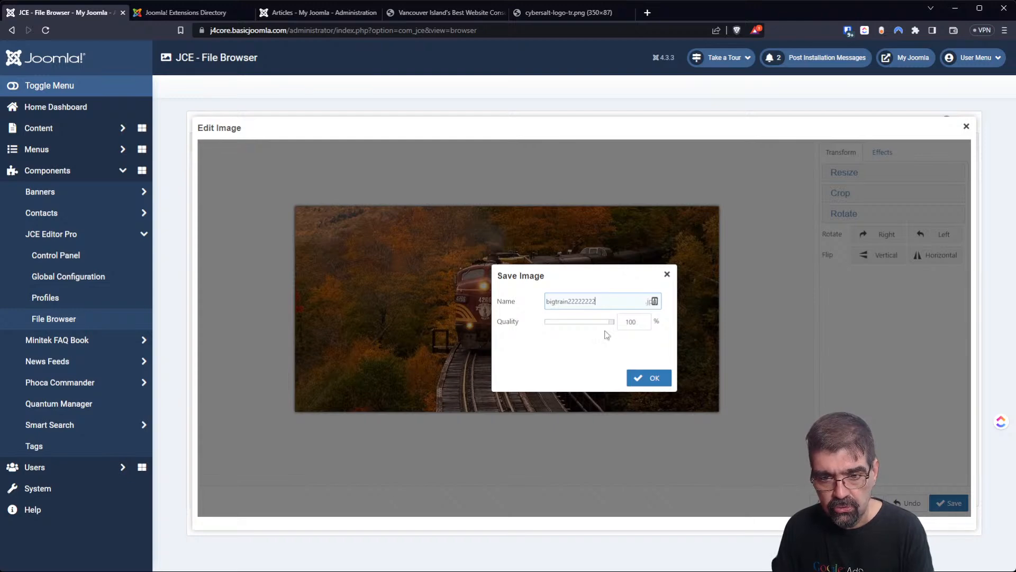
pyautogui.click(630, 378)
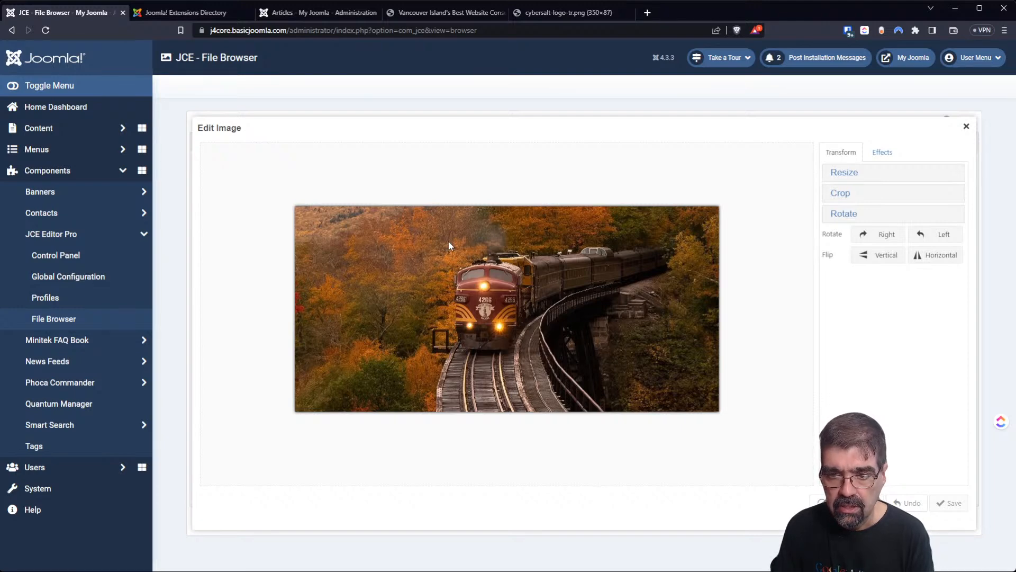
pyautogui.click(967, 127)
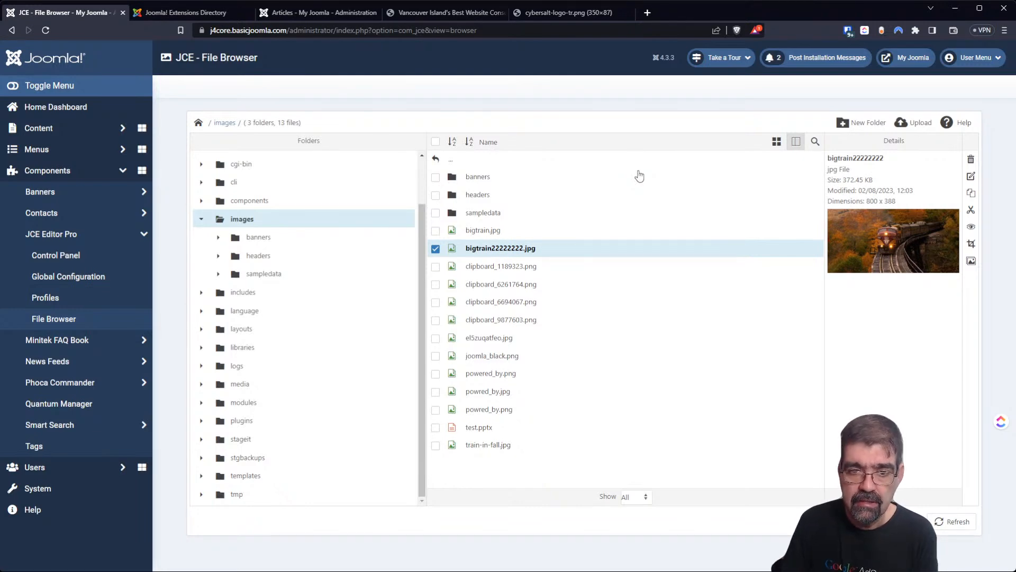
# Go up to the site root, select htaccess.txt, and return to the Joomla Extensions Directory tab.
pyautogui.click(452, 166)
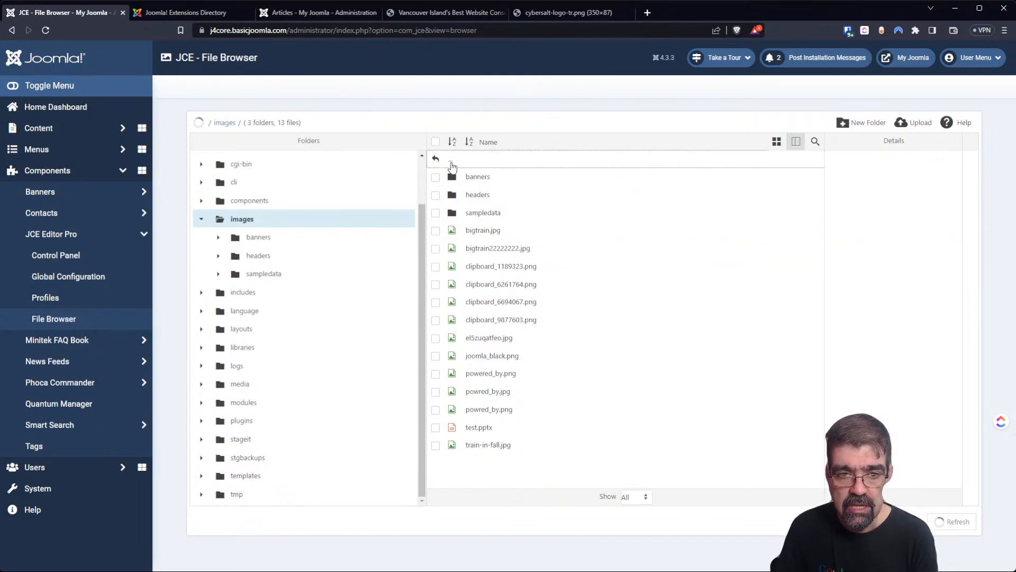
pyautogui.scroll(-3, 549, 295)
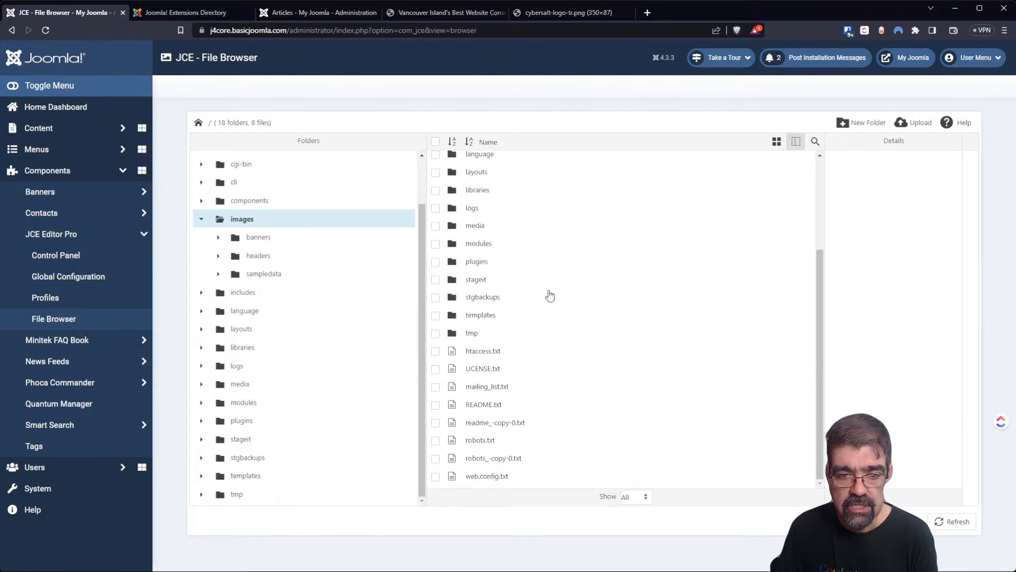
pyautogui.click(480, 351)
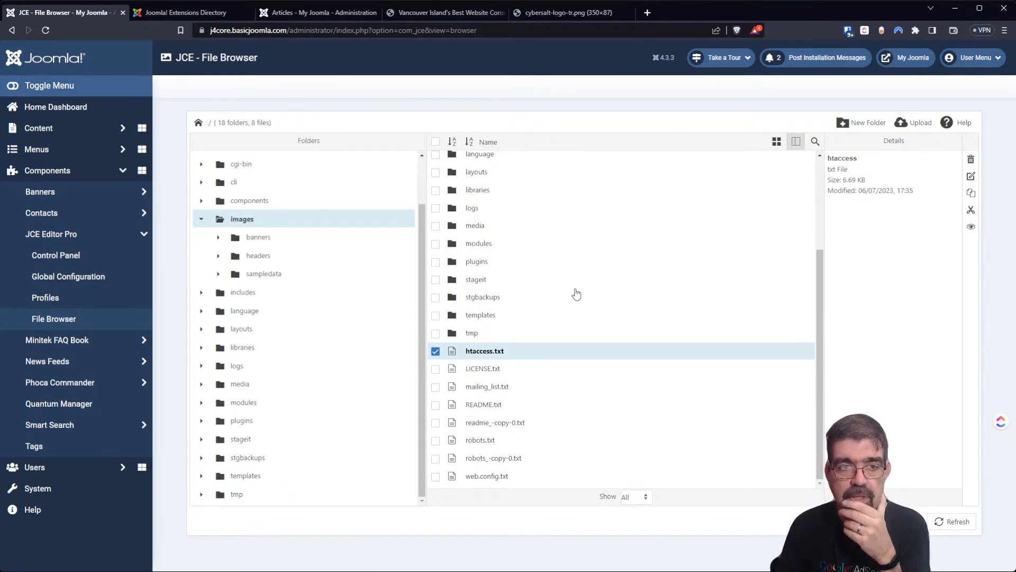
pyautogui.click(201, 15)
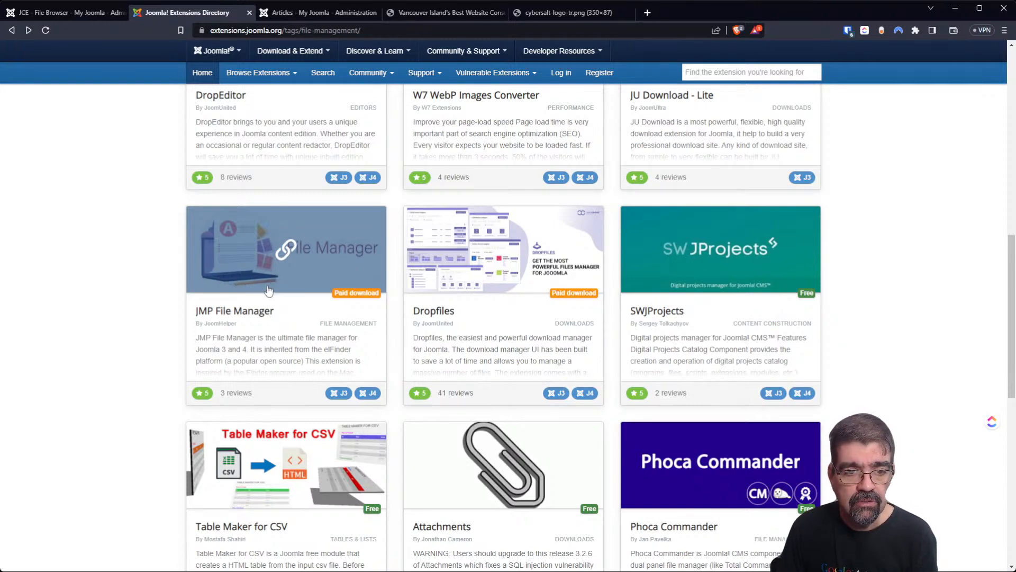
# Open the JMP File Manager listing, review its version 1.1.0 details, and follow the JoomHelper link.
pyautogui.click(267, 311)
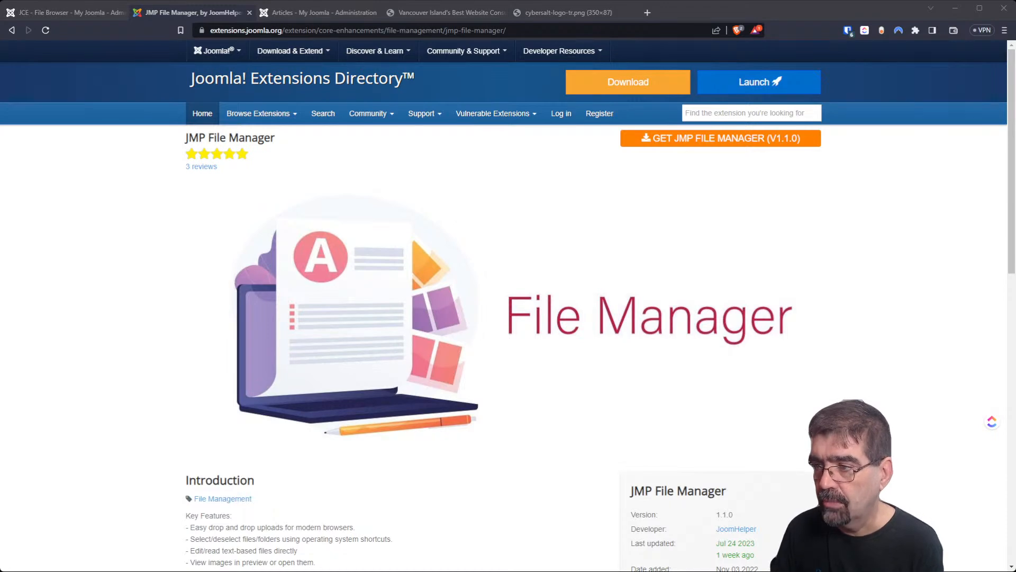
pyautogui.scroll(-4, 508, 317)
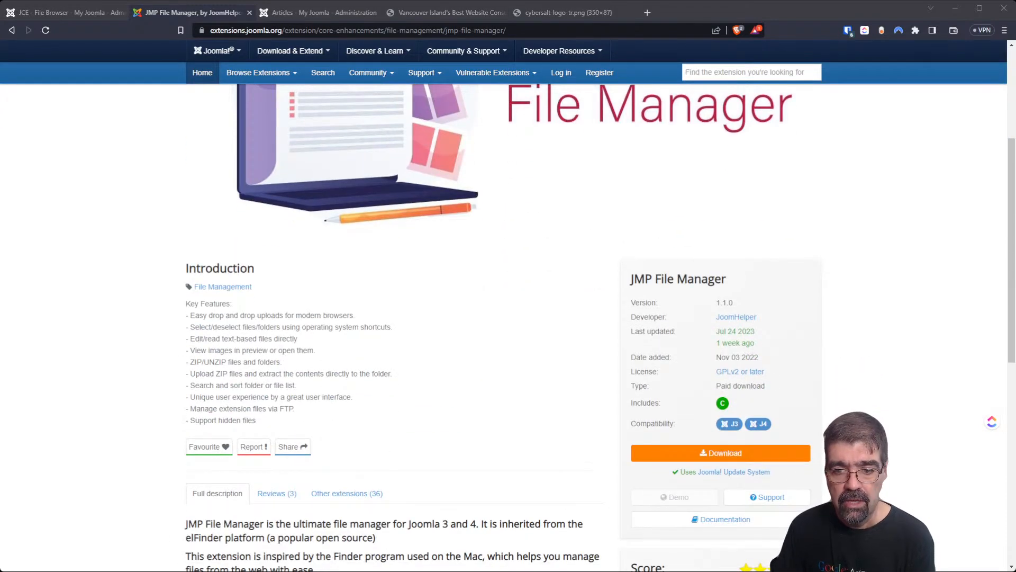
pyautogui.scroll(3, 508, 317)
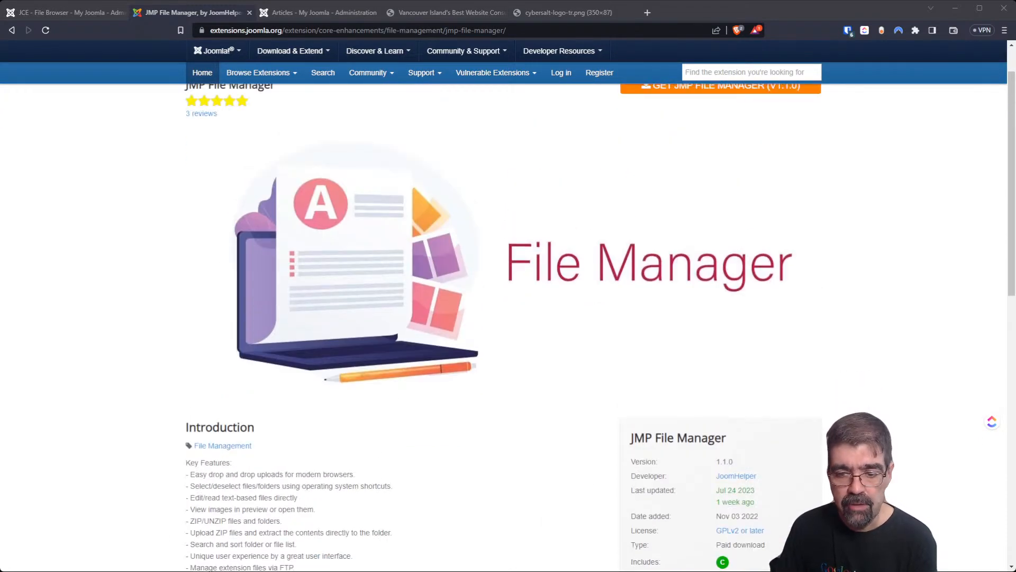
pyautogui.scroll(-2, 720, 371)
pyautogui.click(720, 506)
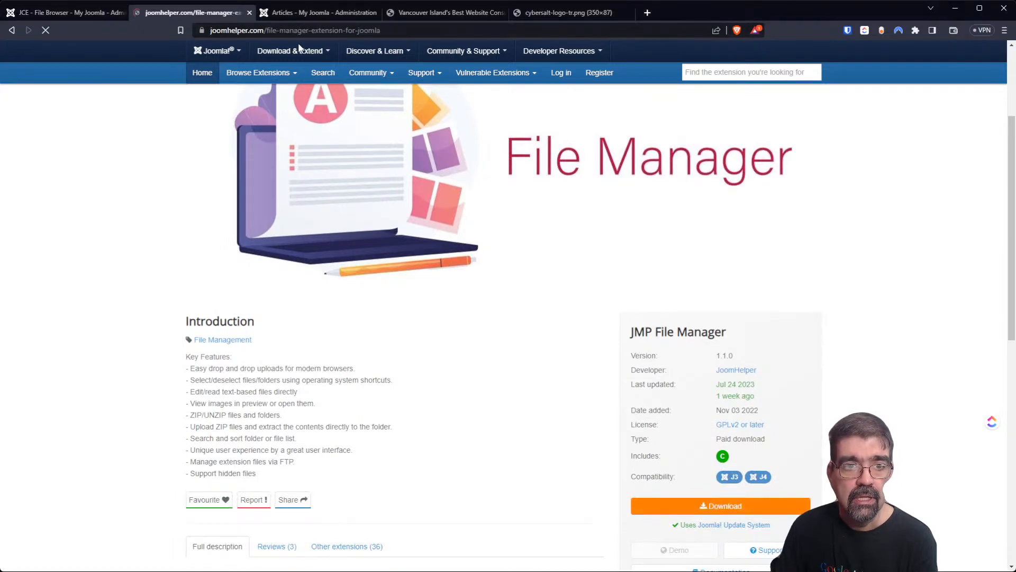
# Read JoomHelper's $10 JMP File Manager page, then return to the Joomla Articles tab.
pyautogui.click(304, 30)
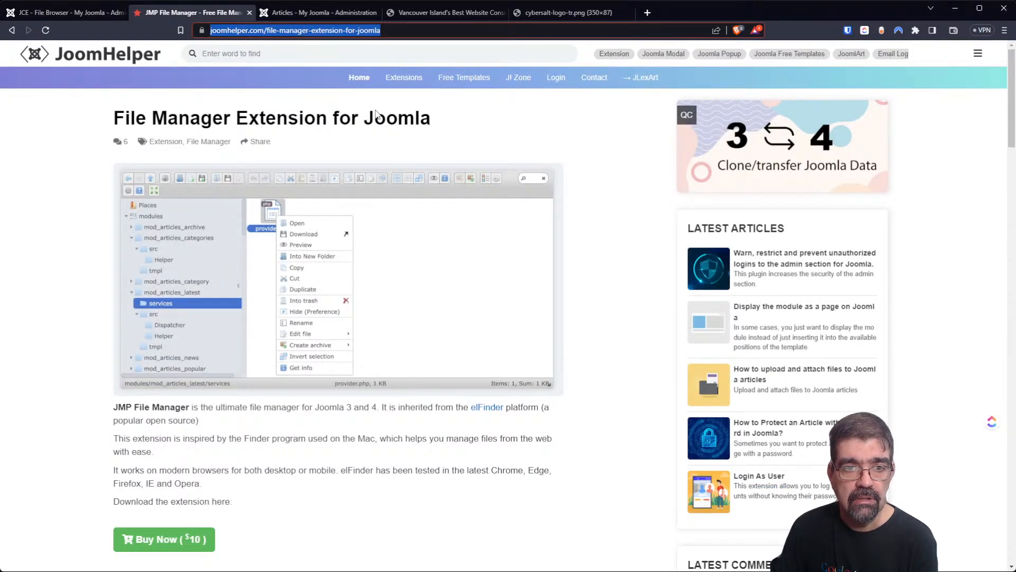
pyautogui.hotkey('alt', 'Tab')
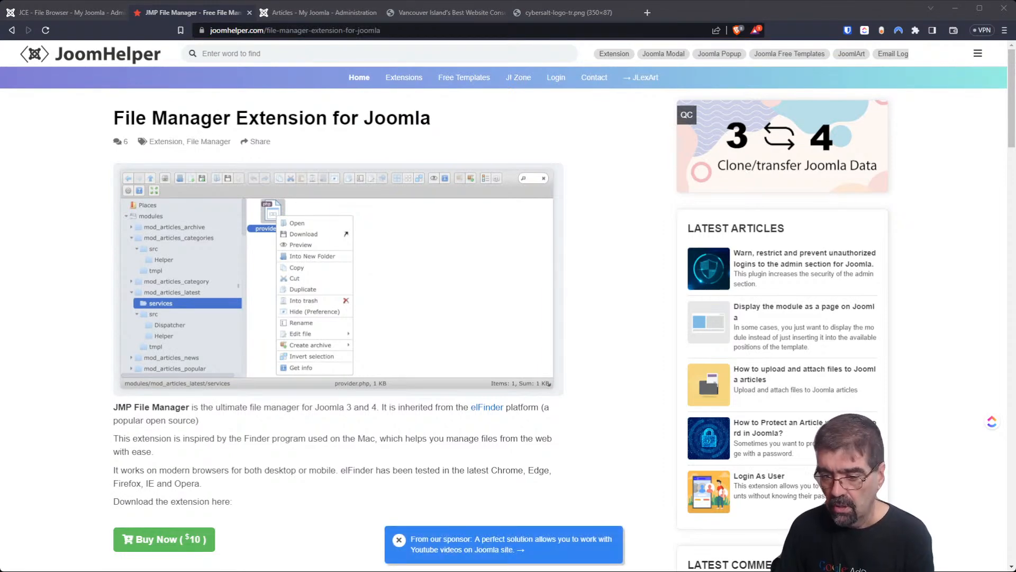
pyautogui.scroll(-3, 508, 305)
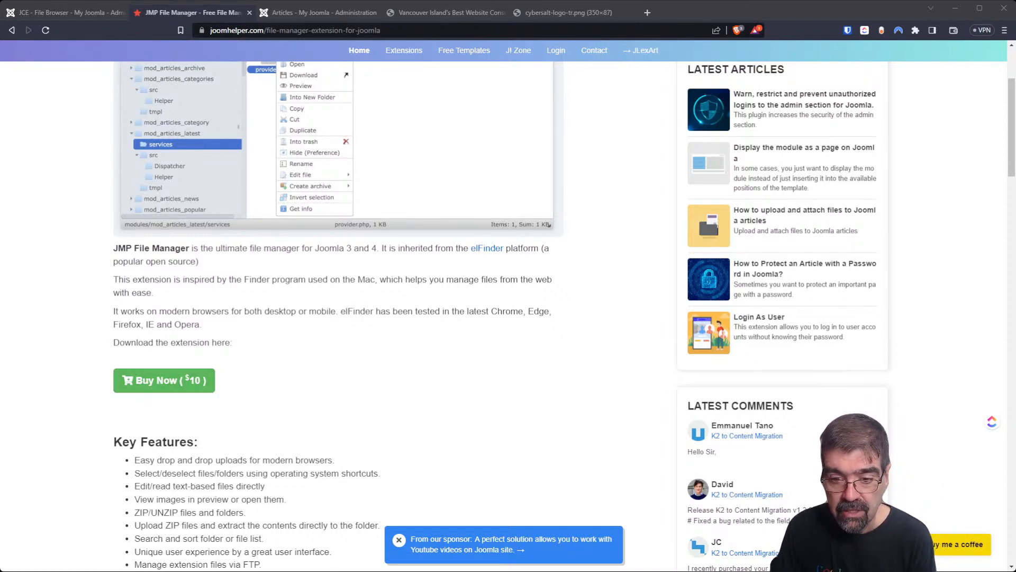
pyautogui.scroll(3, 508, 307)
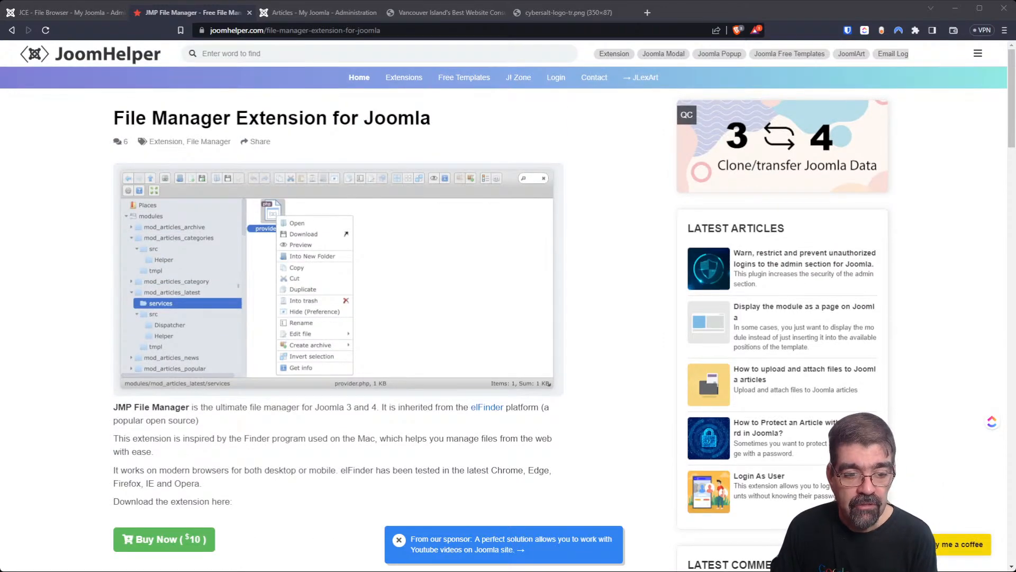
pyautogui.click(294, 12)
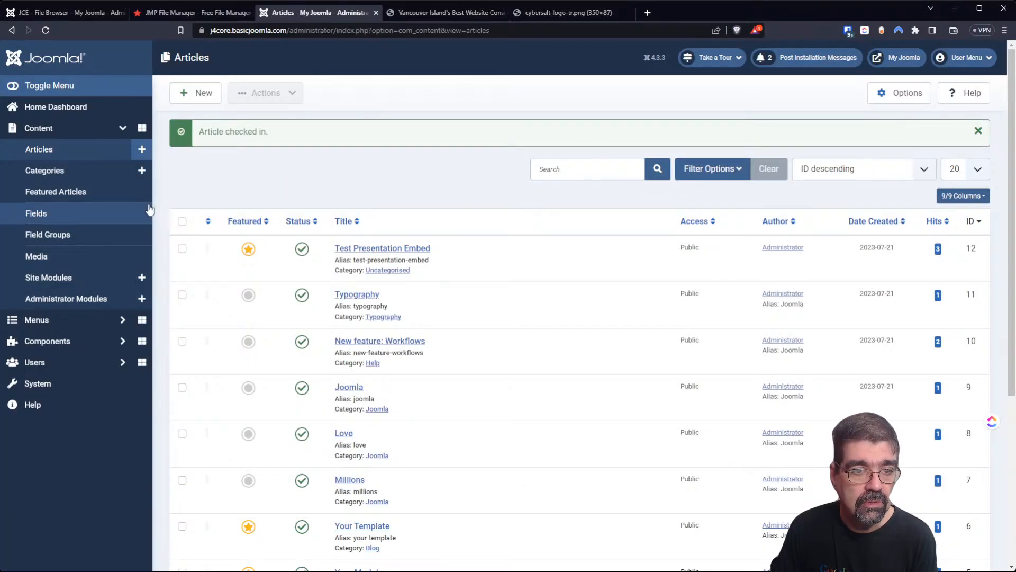
# Close the Cybersalt website tab and the leftover logo image tab.
pyautogui.click(478, 12)
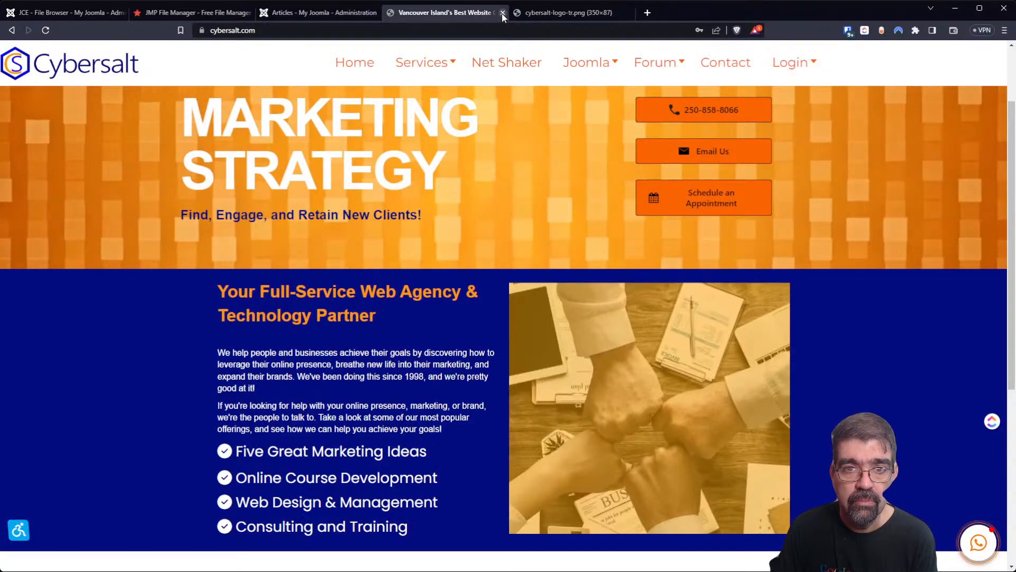
pyautogui.click(502, 13)
pyautogui.click(503, 13)
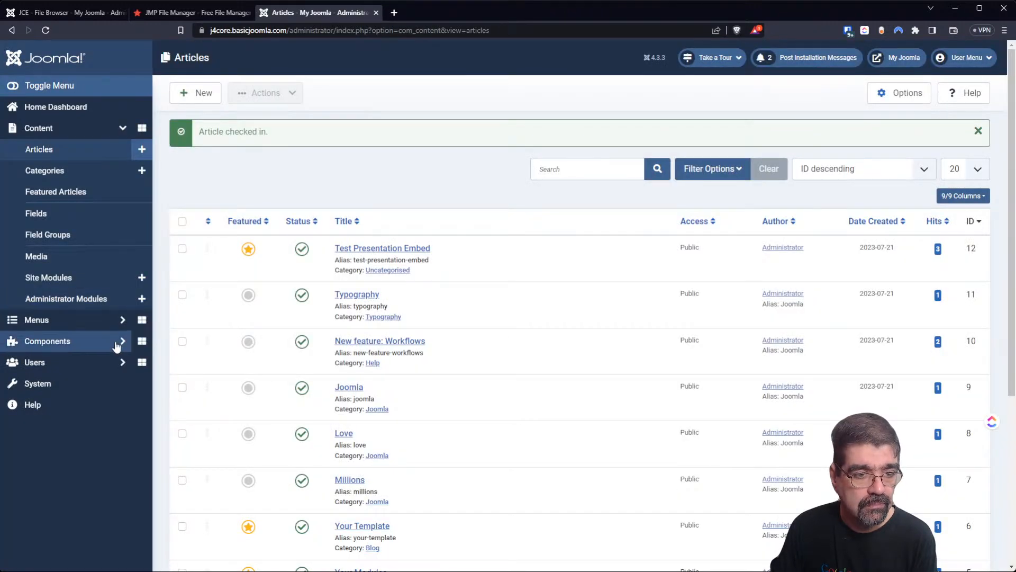
# Upload and install the JMP File Manager package through System > Install > Extensions.
pyautogui.click(88, 389)
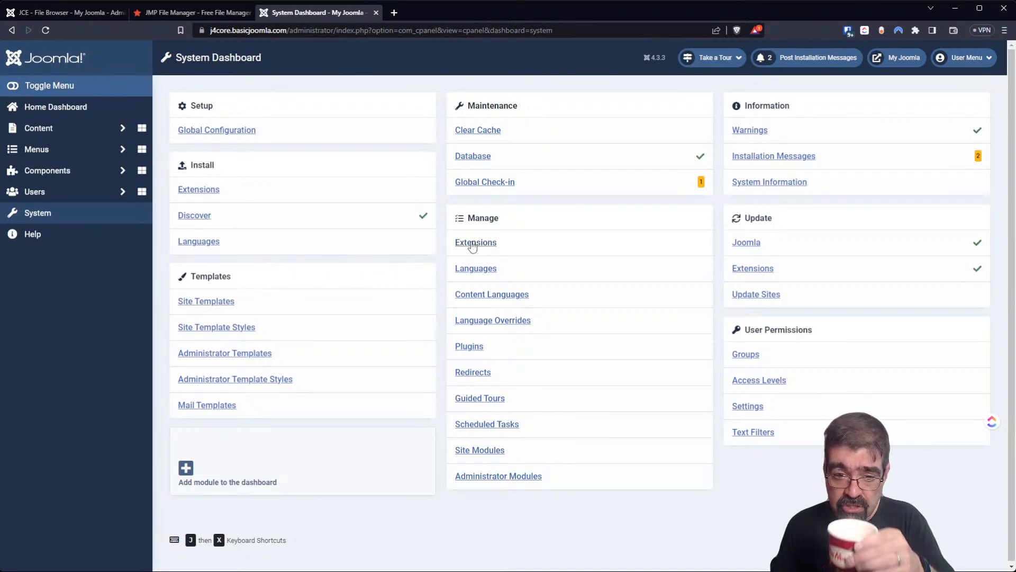
pyautogui.click(202, 191)
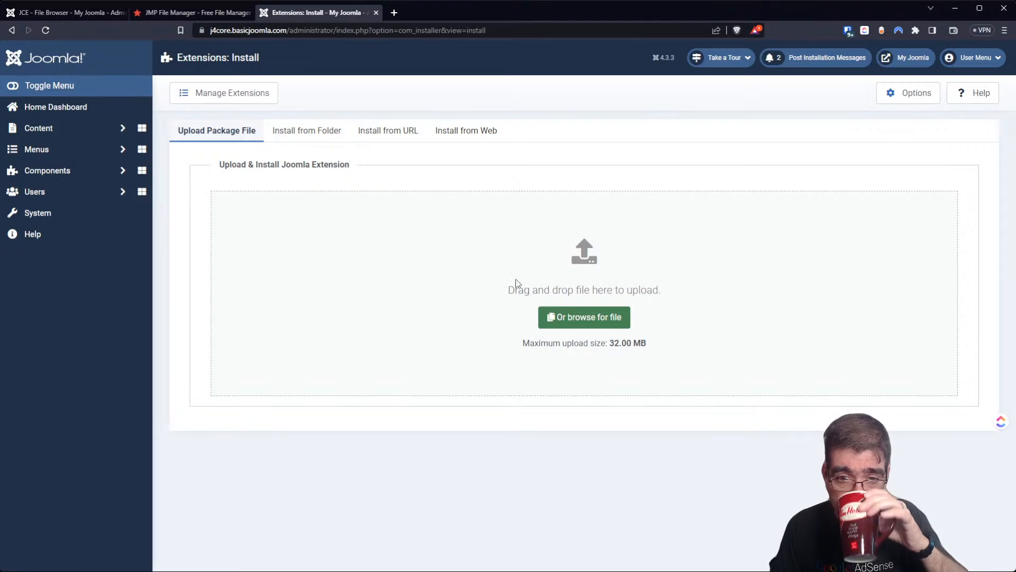
pyautogui.click(567, 319)
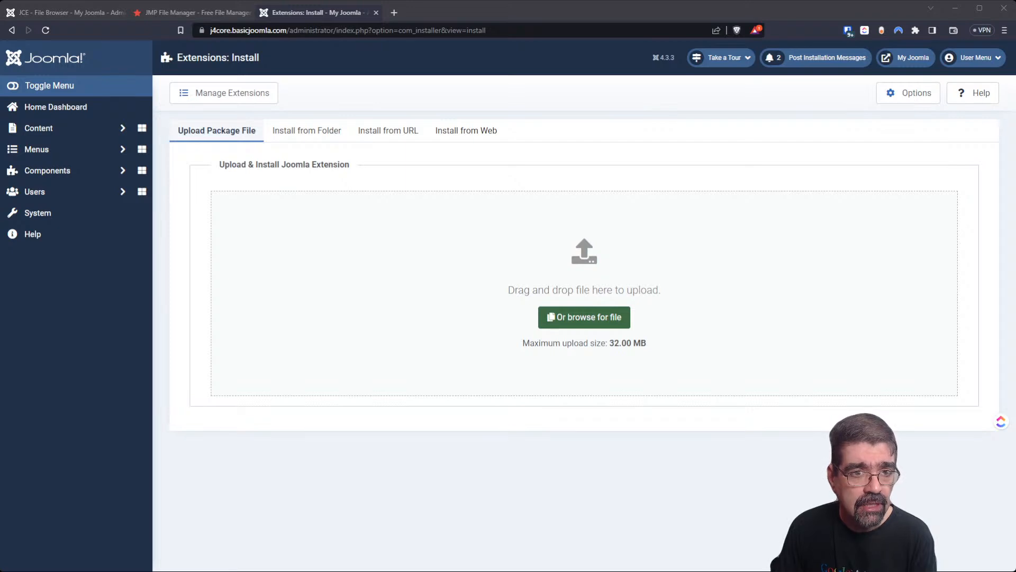
pyautogui.doubleClick(137, 93)
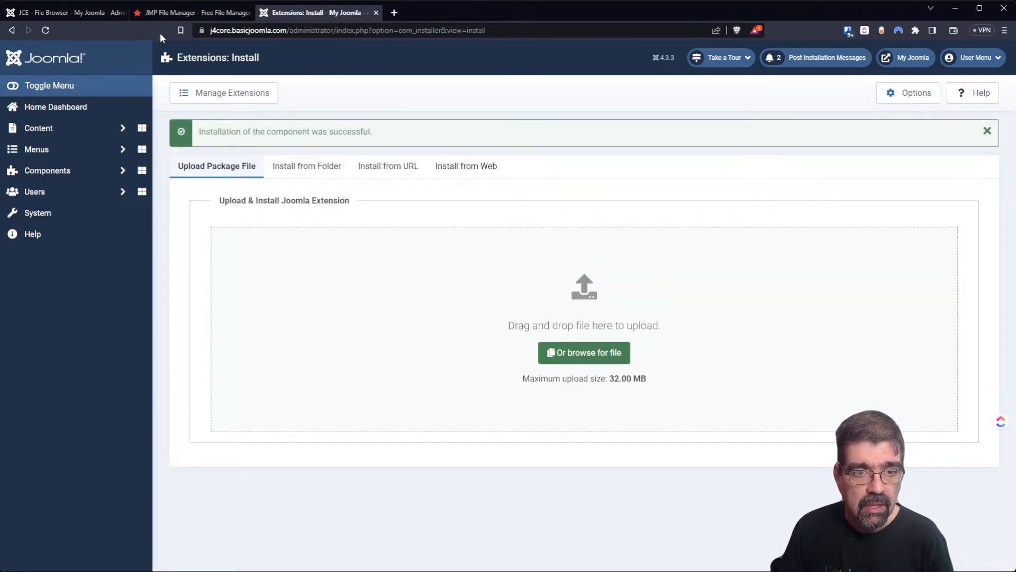
pyautogui.click(59, 175)
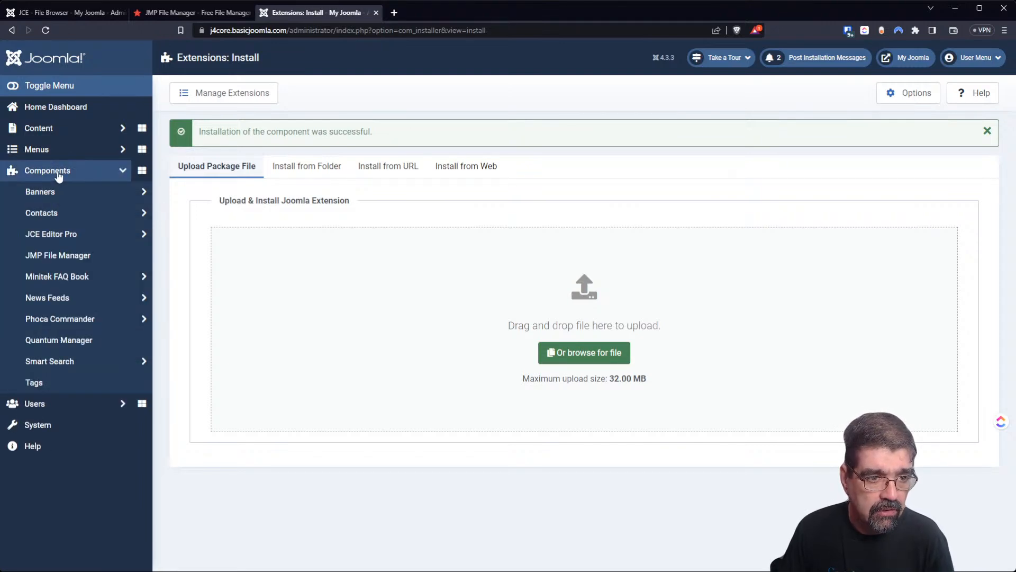
# Open JMP File Manager on the images folder and open Buy me a coffee in a background tab.
pyautogui.click(48, 257)
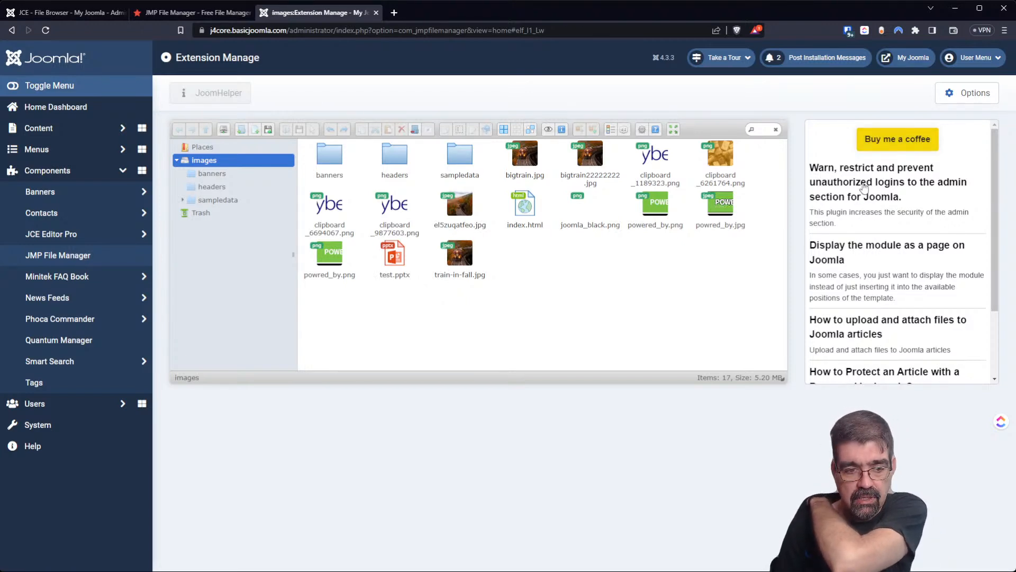
pyautogui.middleClick(895, 149)
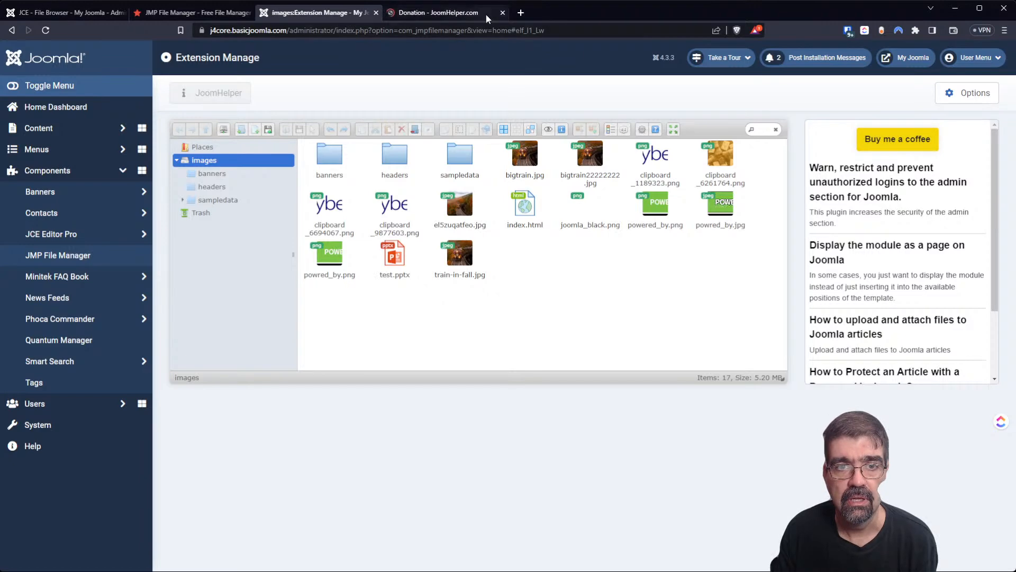
# View JoomHelper's donation page with PayPal and $5–$100 amounts, then close it.
pyautogui.click(445, 13)
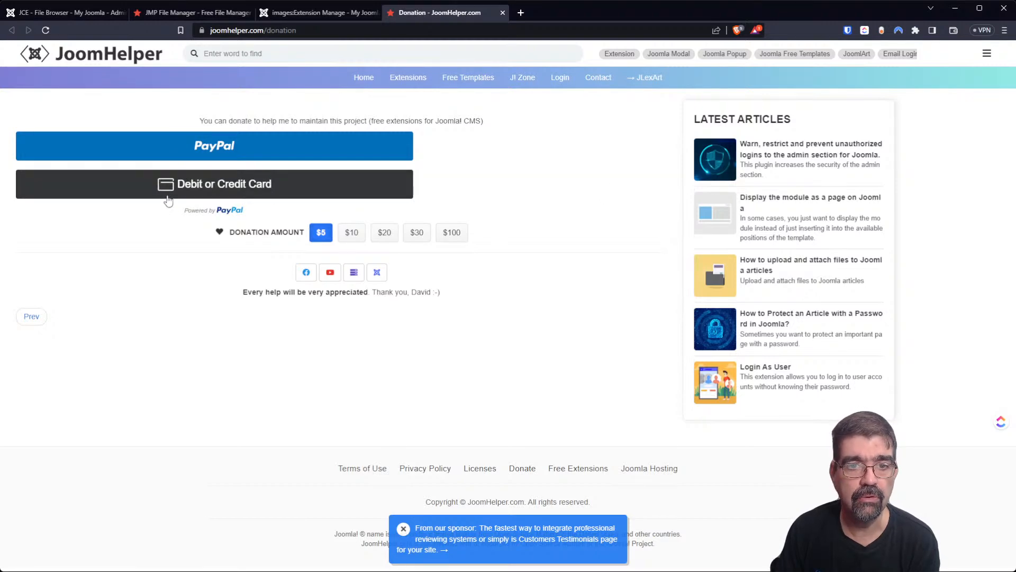
pyautogui.click(501, 12)
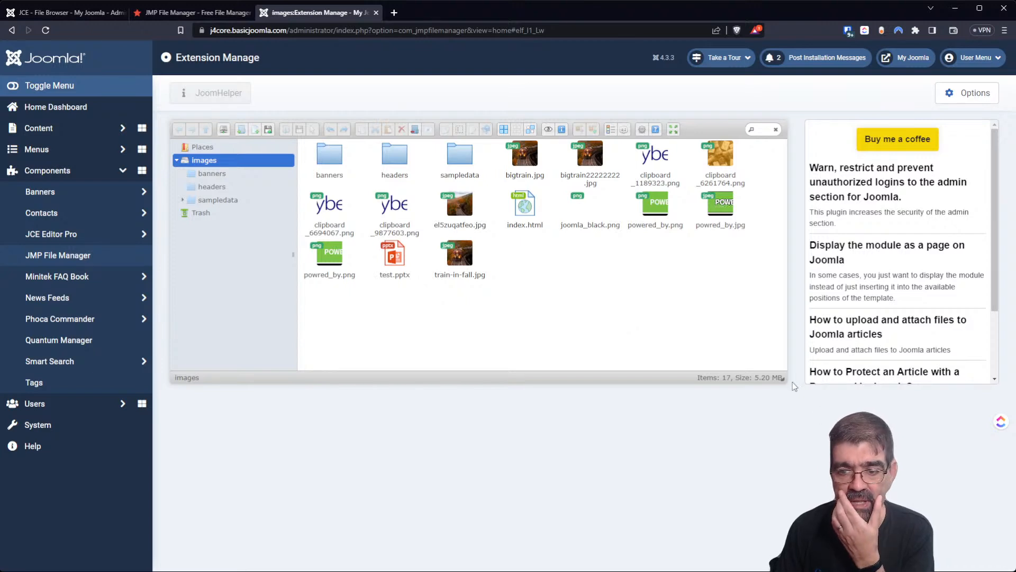
# Scroll the JoomHelper side panel and drag the file manager's corner down to enlarge it.
pyautogui.scroll(-1, 933, 247)
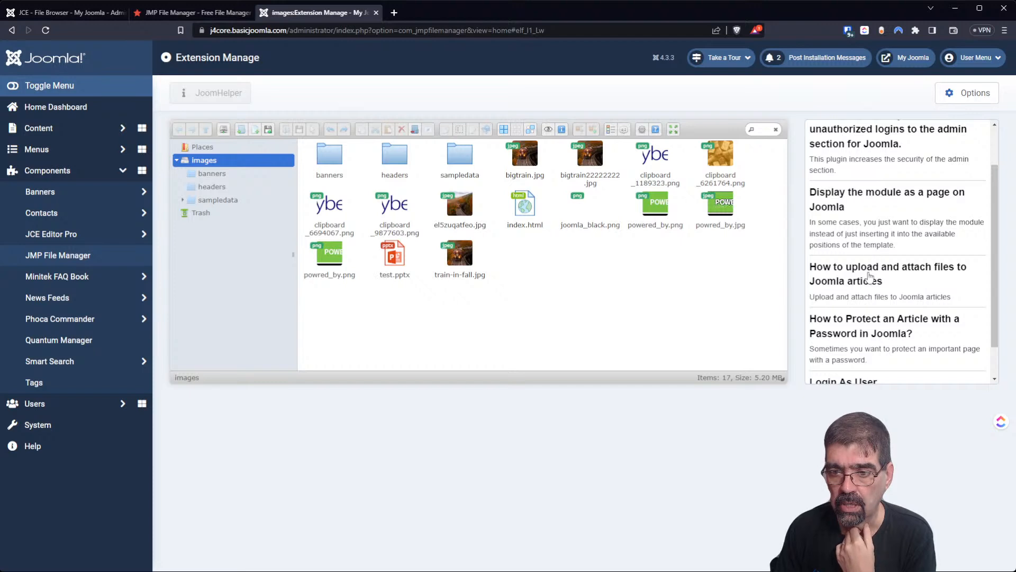
pyautogui.scroll(-1, 868, 268)
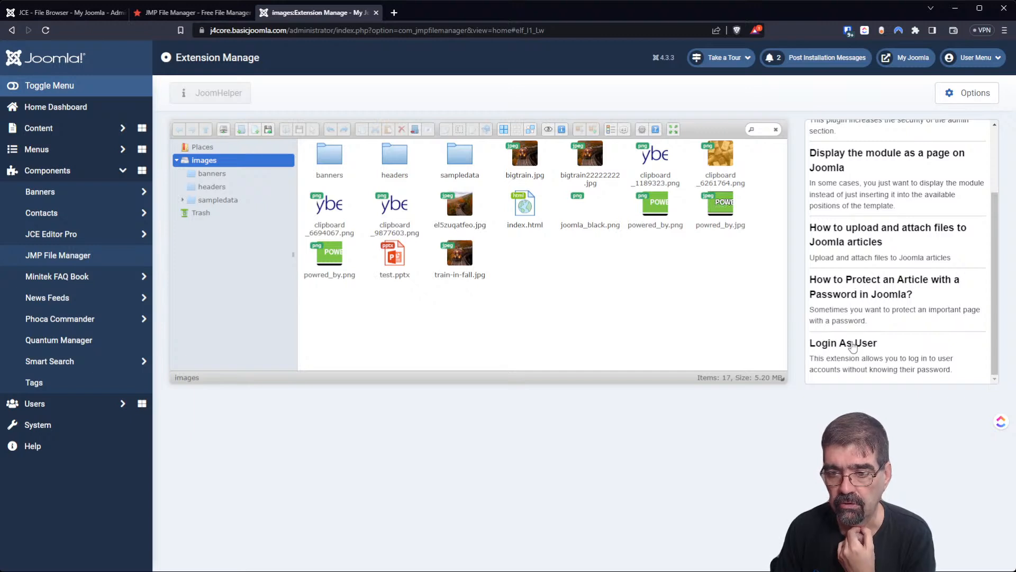
pyautogui.scroll(3, 852, 339)
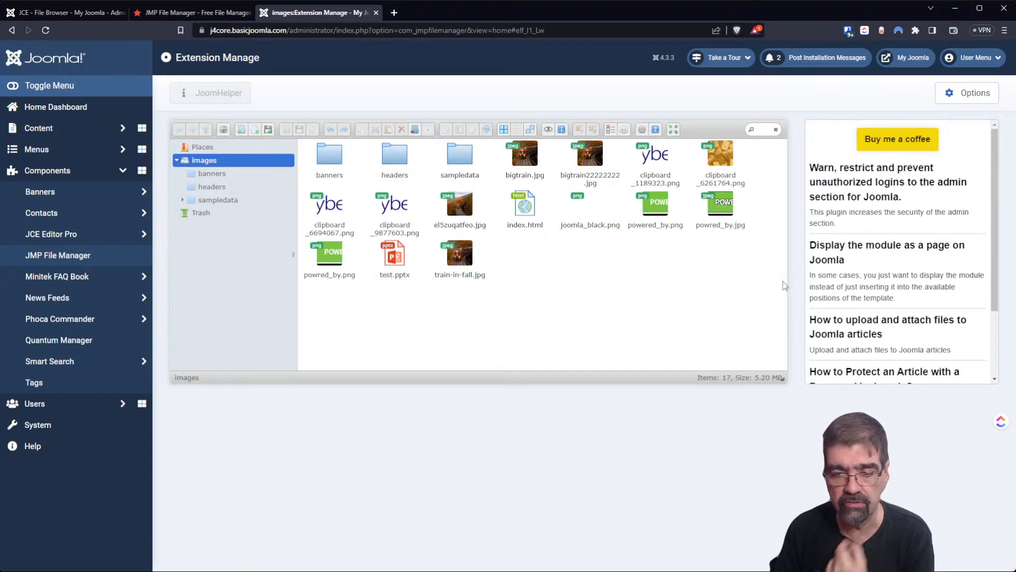
pyautogui.moveTo(782, 378); pyautogui.dragTo(780, 552)
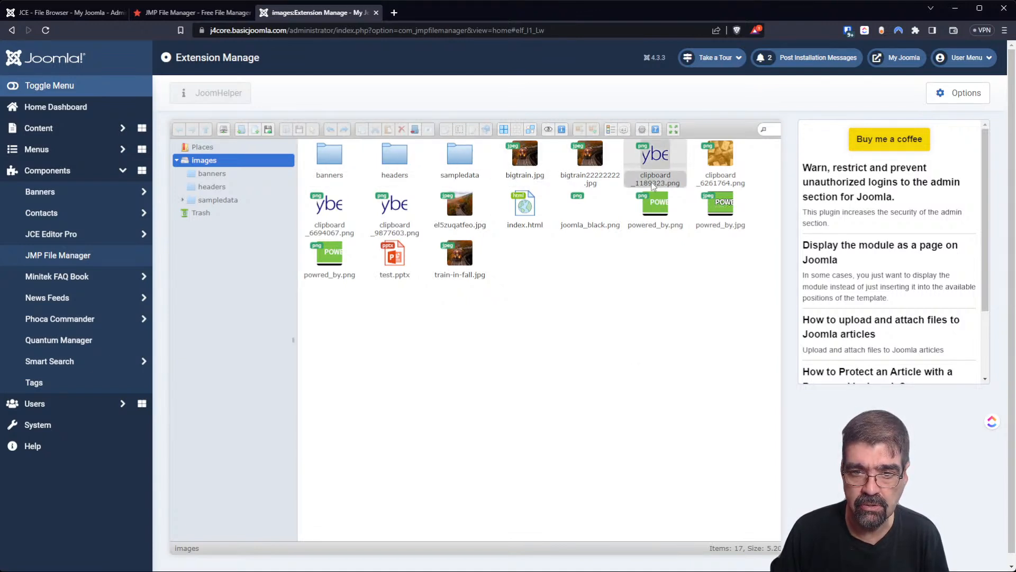
# Delete 'images' from the JMP File Manager Path option and Save & Close.
pyautogui.click(955, 101)
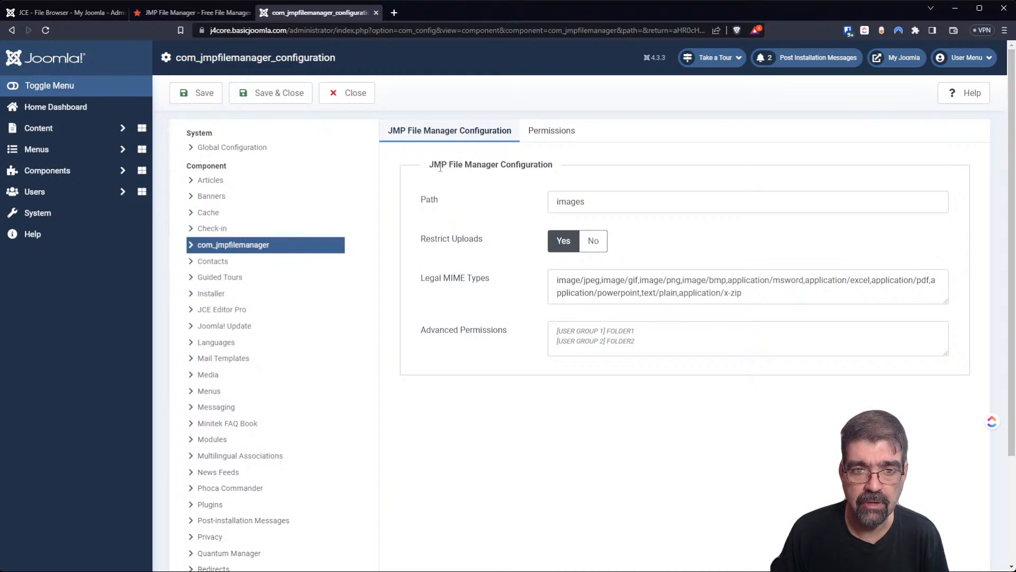
pyautogui.doubleClick(612, 204)
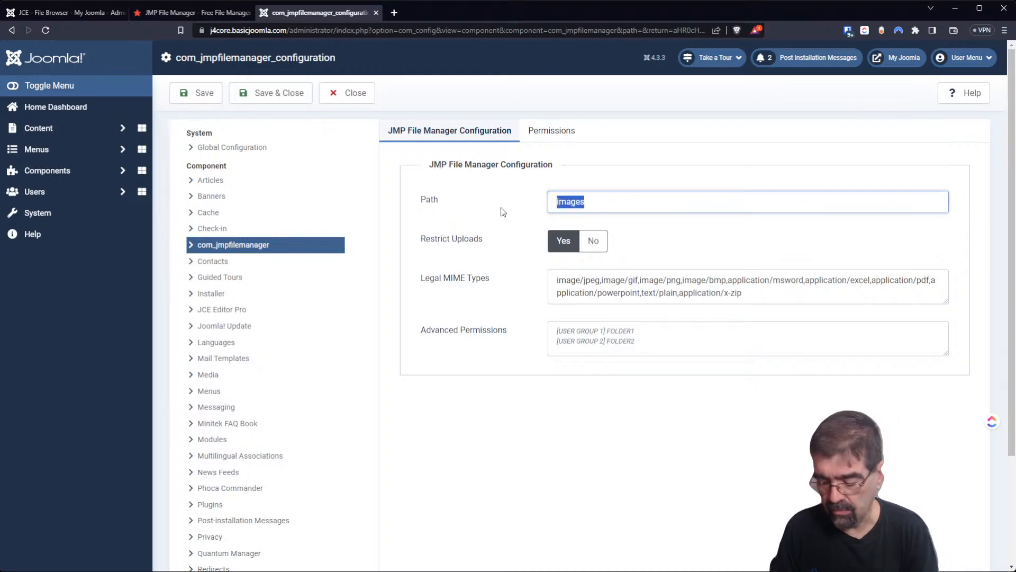
pyautogui.press('BackSpace')
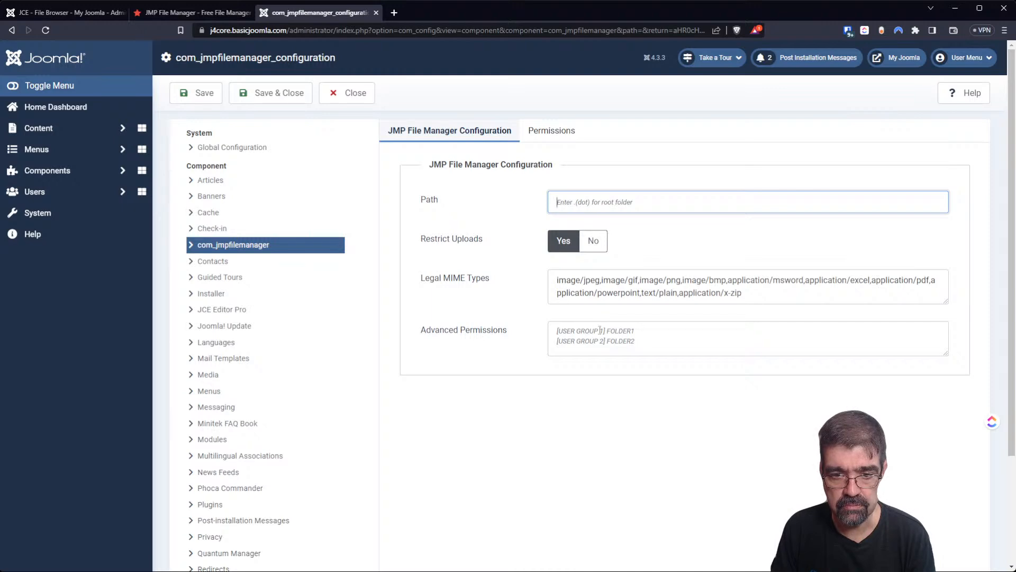
pyautogui.click(574, 328)
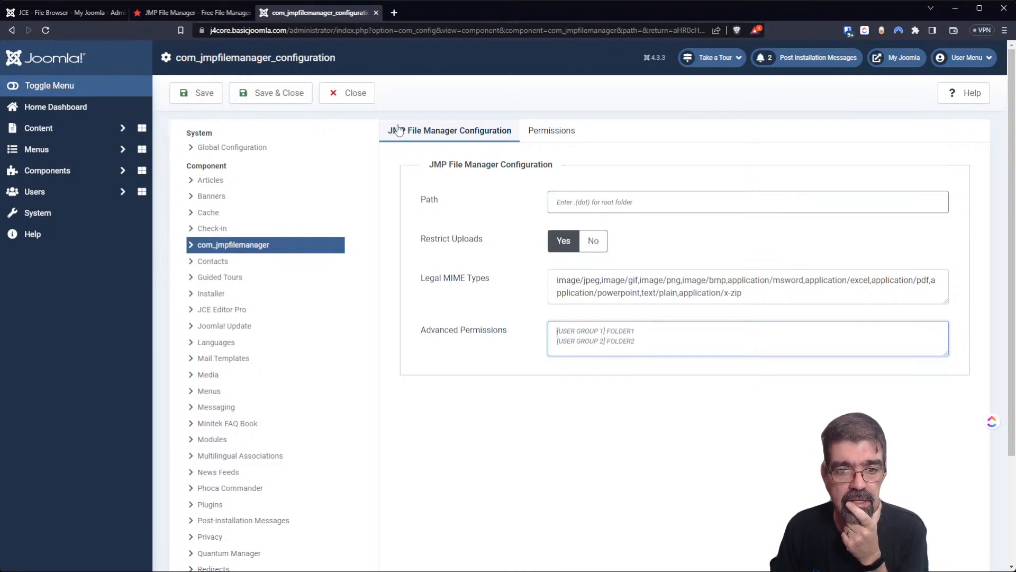
pyautogui.click(288, 92)
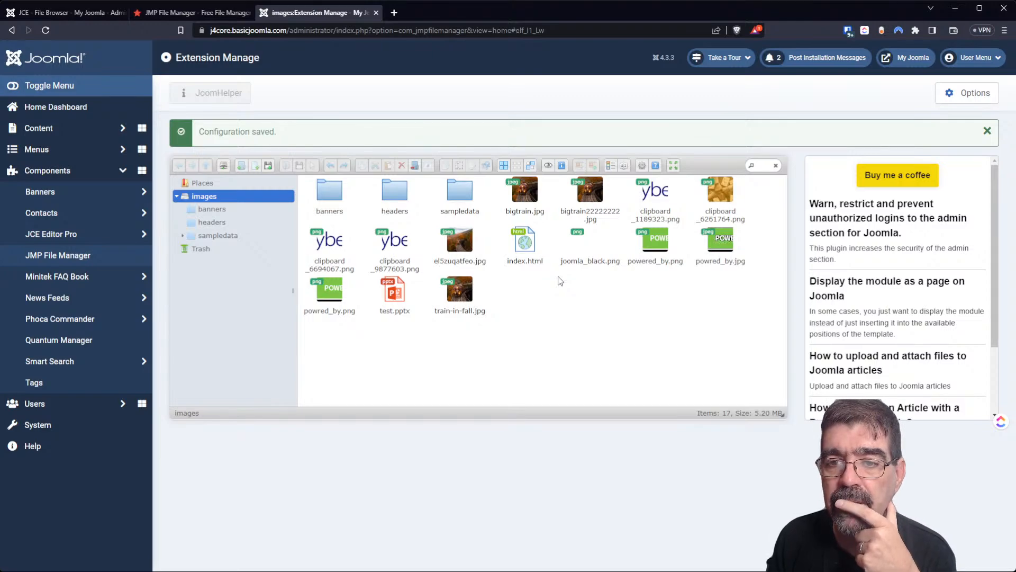
# Toggle the file manager full screen and back, then open index.html from its context menu.
pyautogui.click(672, 166)
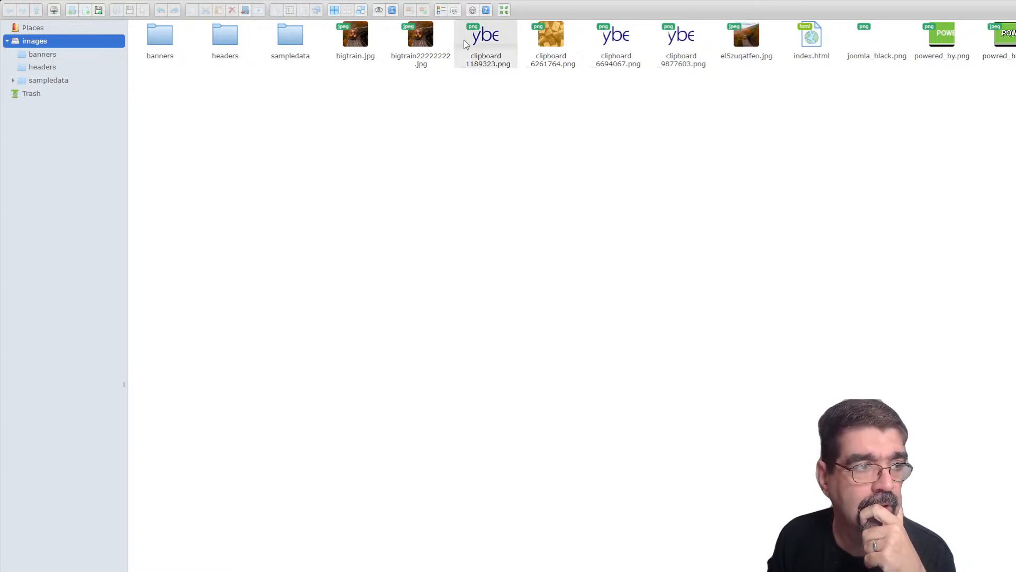
pyautogui.click(504, 11)
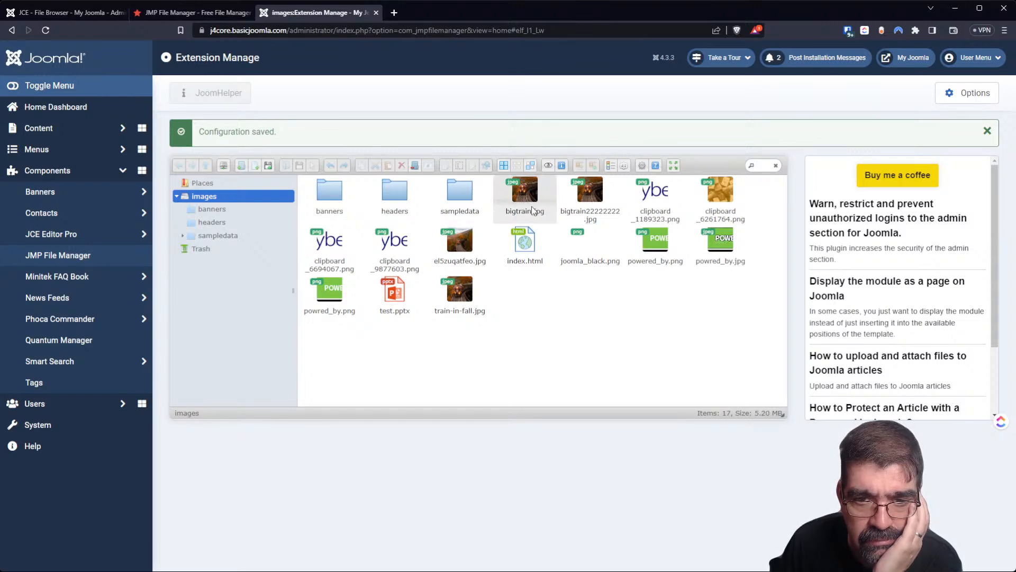
pyautogui.rightClick(522, 248)
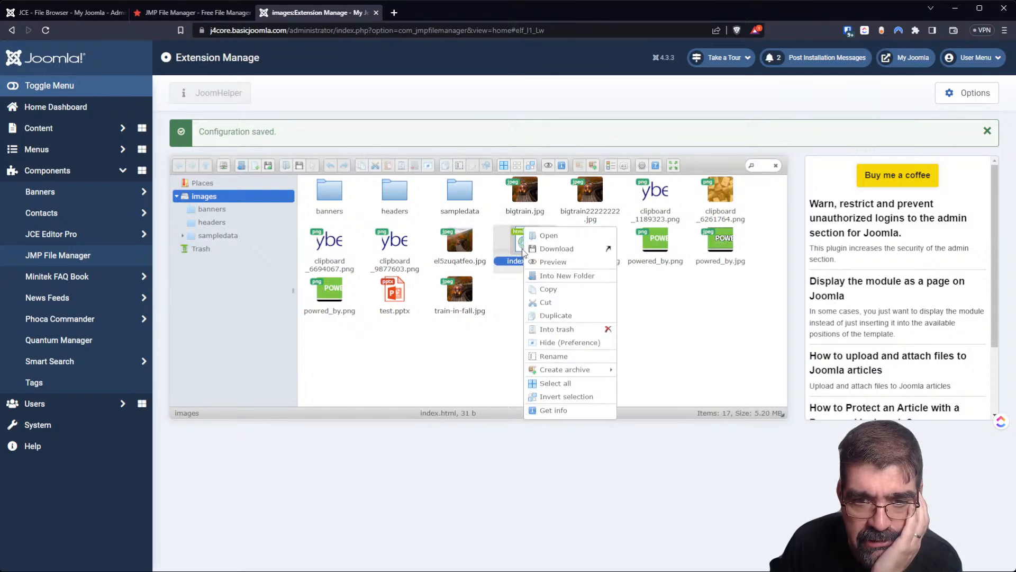
pyautogui.click(555, 235)
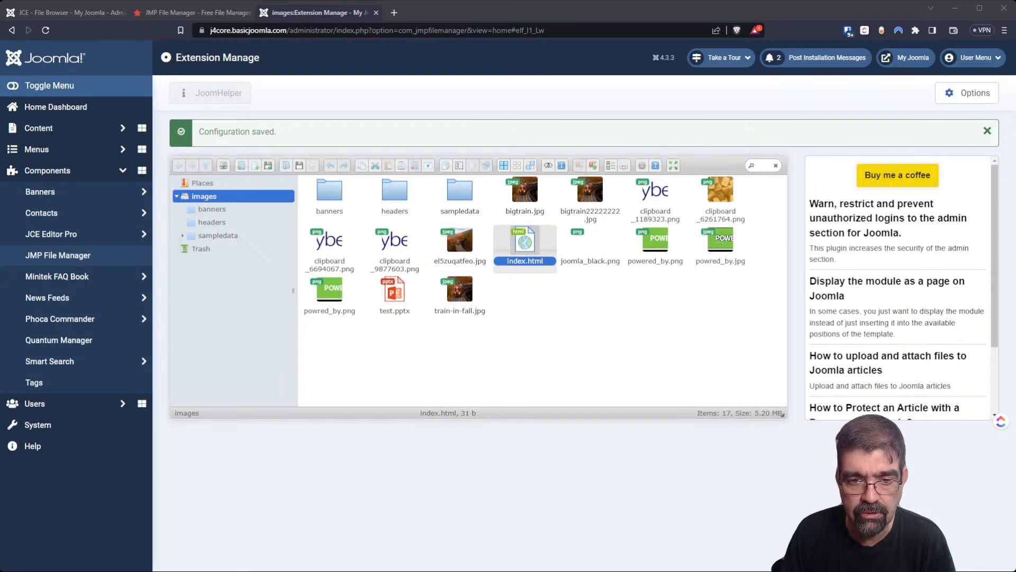
pyautogui.click(605, 519)
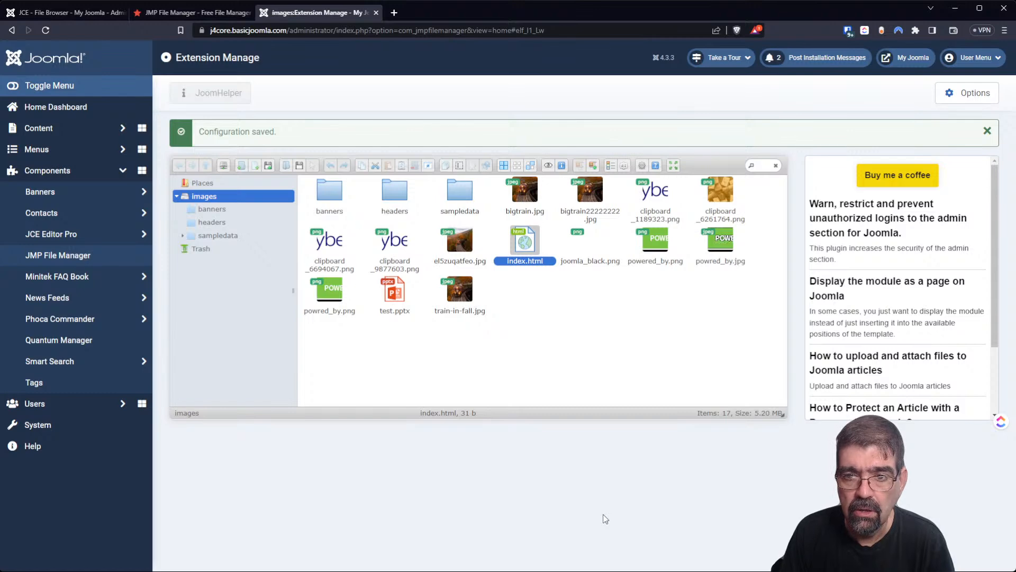
# Replace the 'images' Path option with '/', then Save and Save & Close.
pyautogui.click(979, 98)
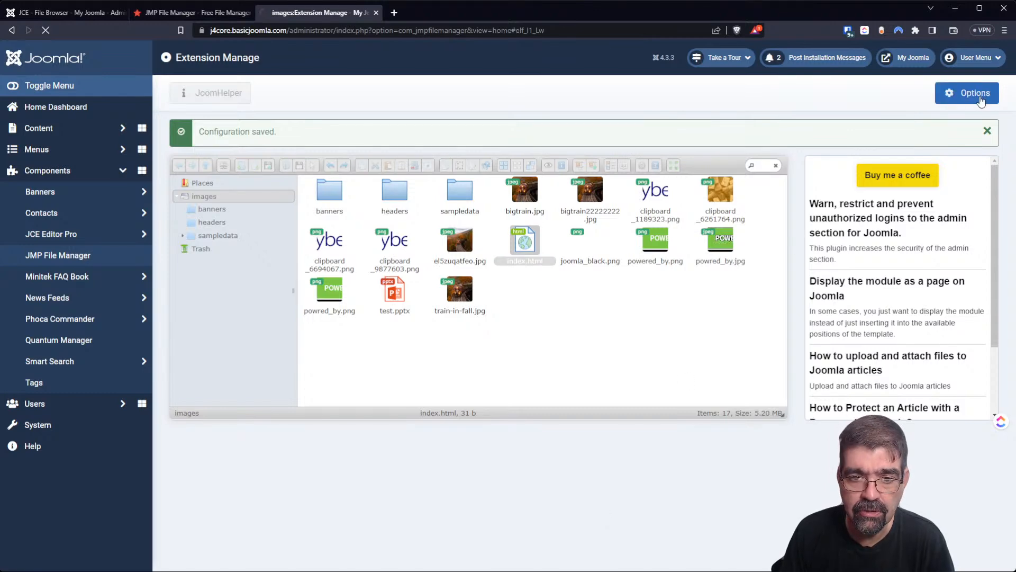
pyautogui.click(647, 193)
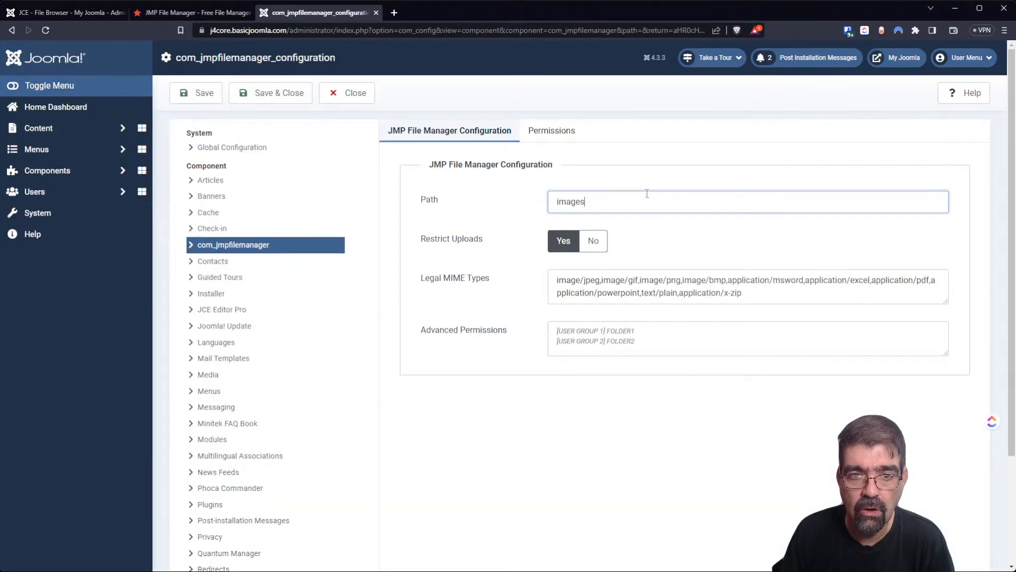
pyautogui.moveTo(647, 193); pyautogui.dragTo(467, 199)
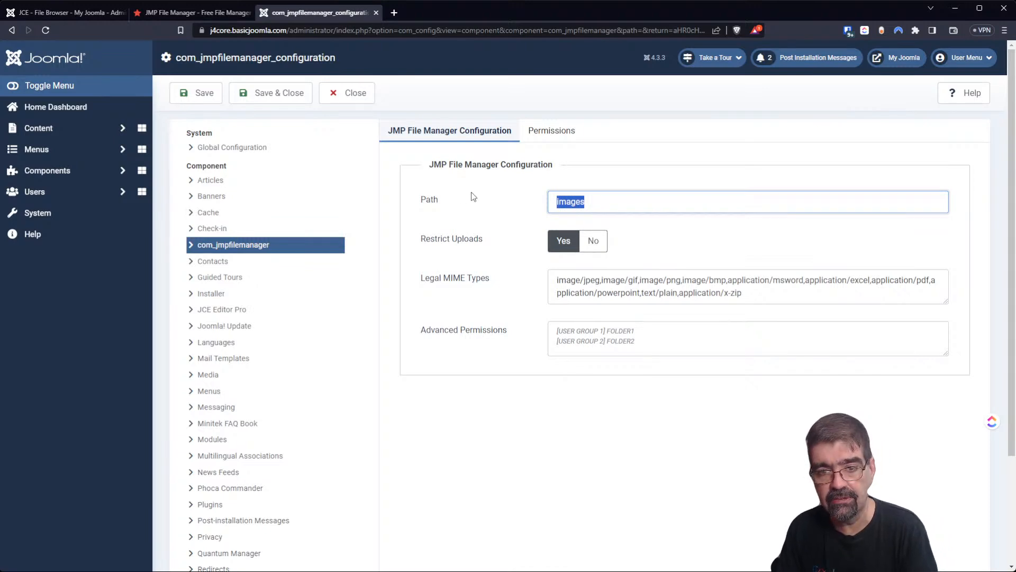
pyautogui.write('/')
pyautogui.click(193, 92)
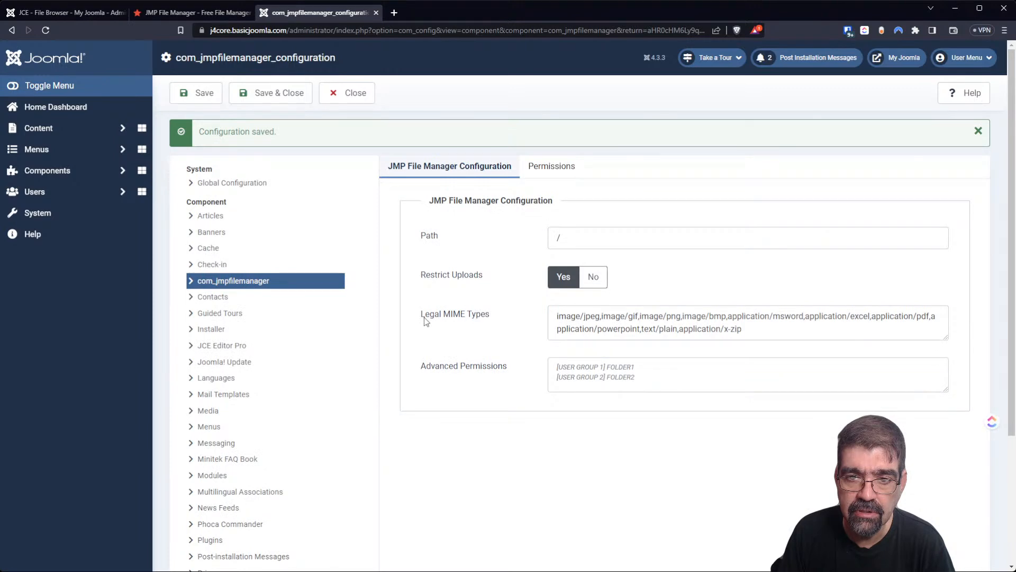
pyautogui.click(286, 103)
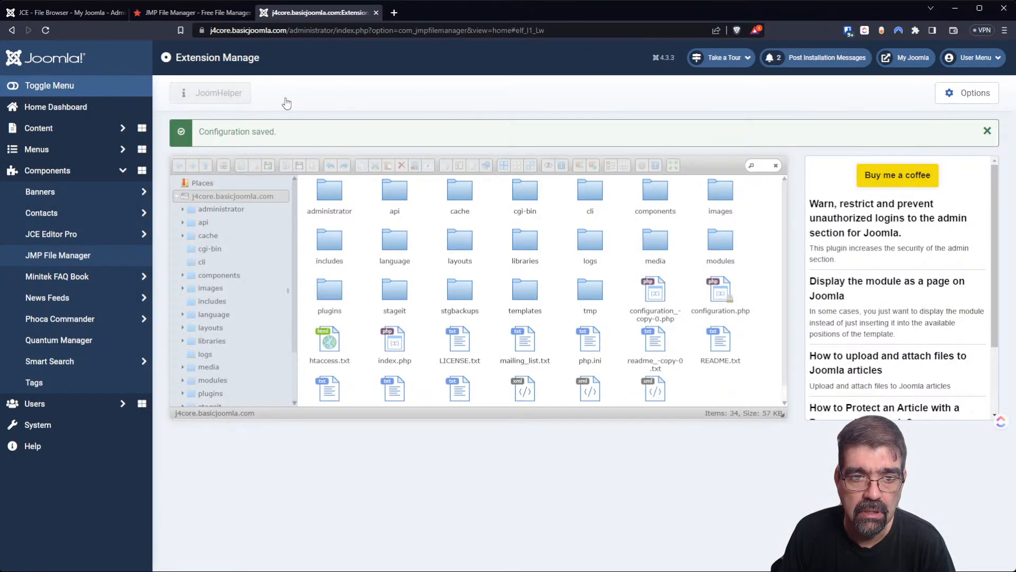
# Enlarge the file panel, then check htaccess.txt's details with Get info and close the dialog.
pyautogui.moveTo(779, 409); pyautogui.dragTo(816, 485)
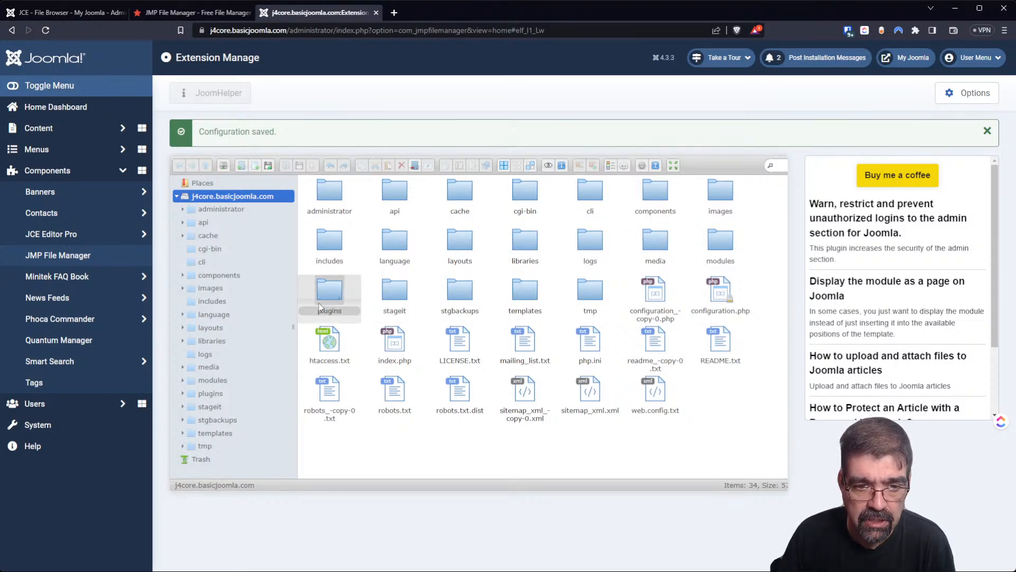
pyautogui.rightClick(329, 340)
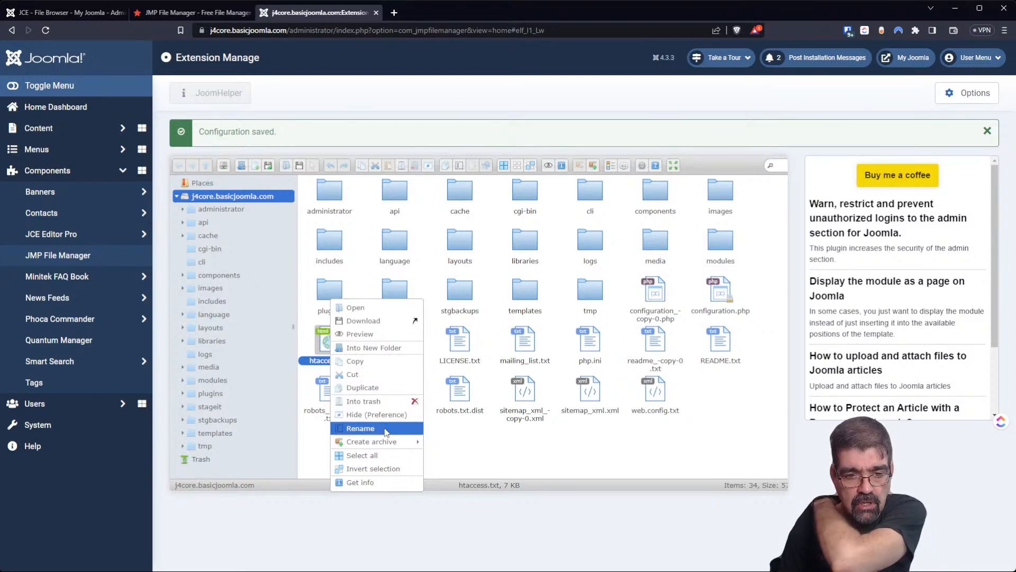
pyautogui.moveTo(391, 443)
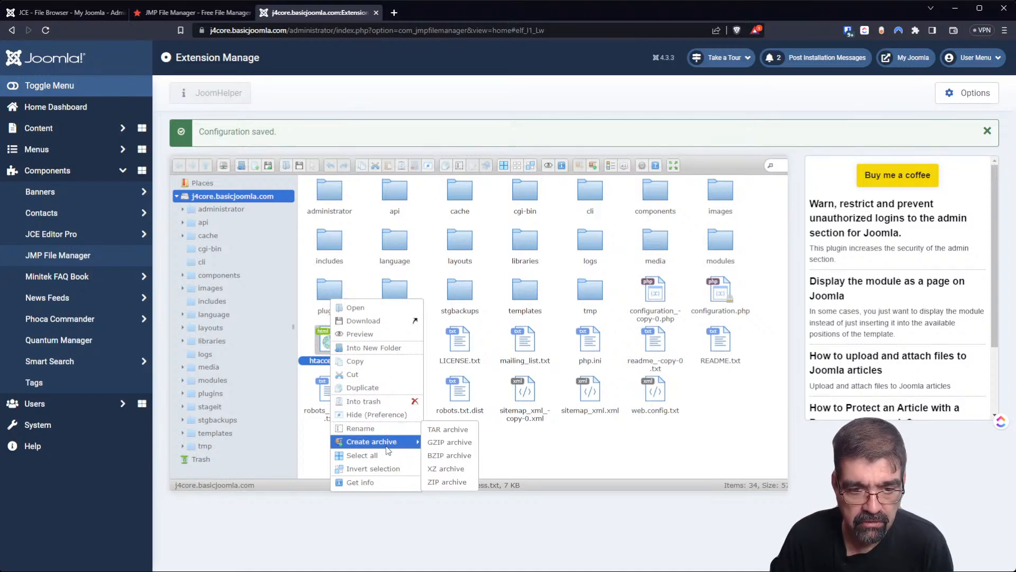
pyautogui.click(387, 477)
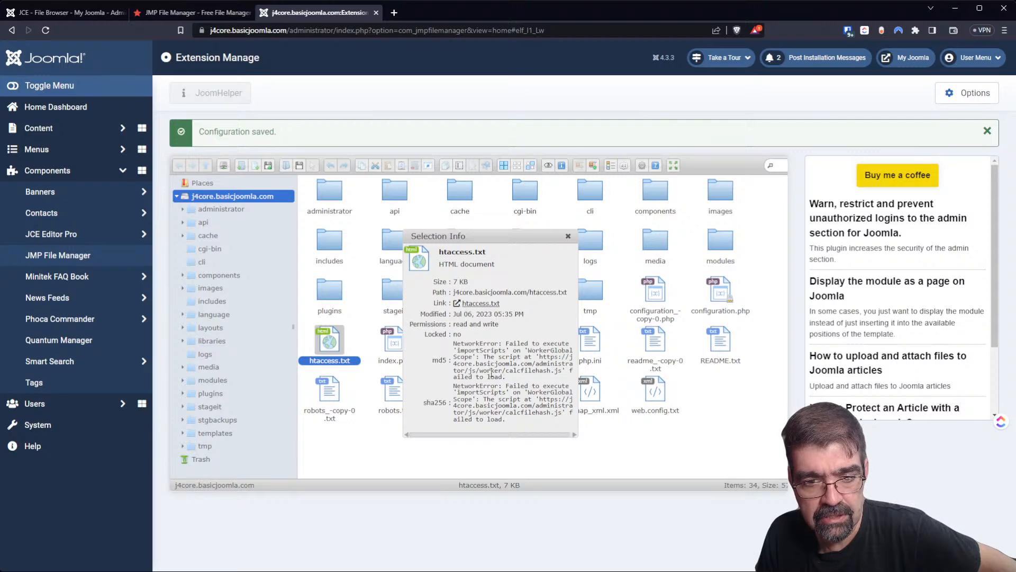
pyautogui.click(567, 237)
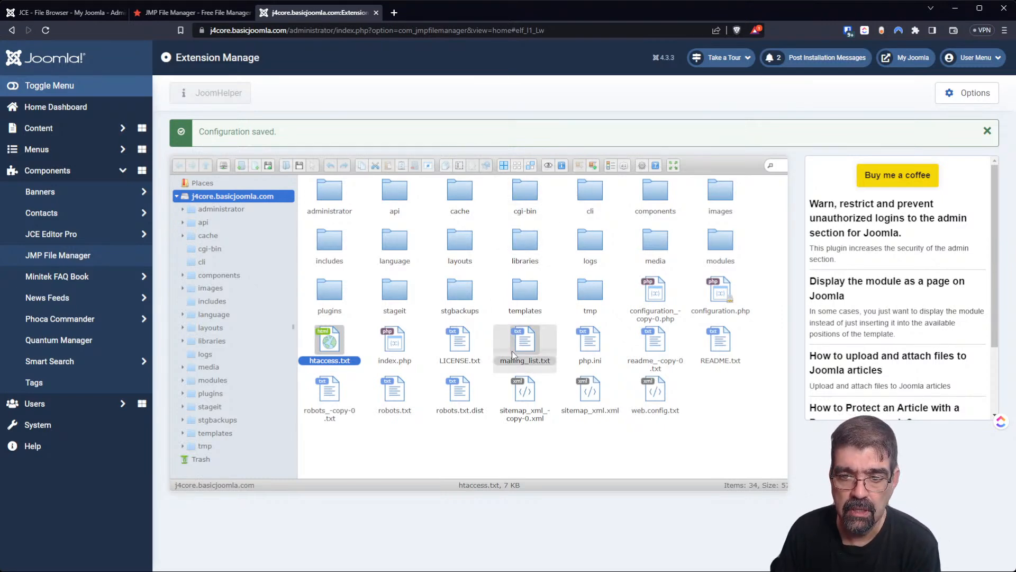
pyautogui.rightClick(721, 343)
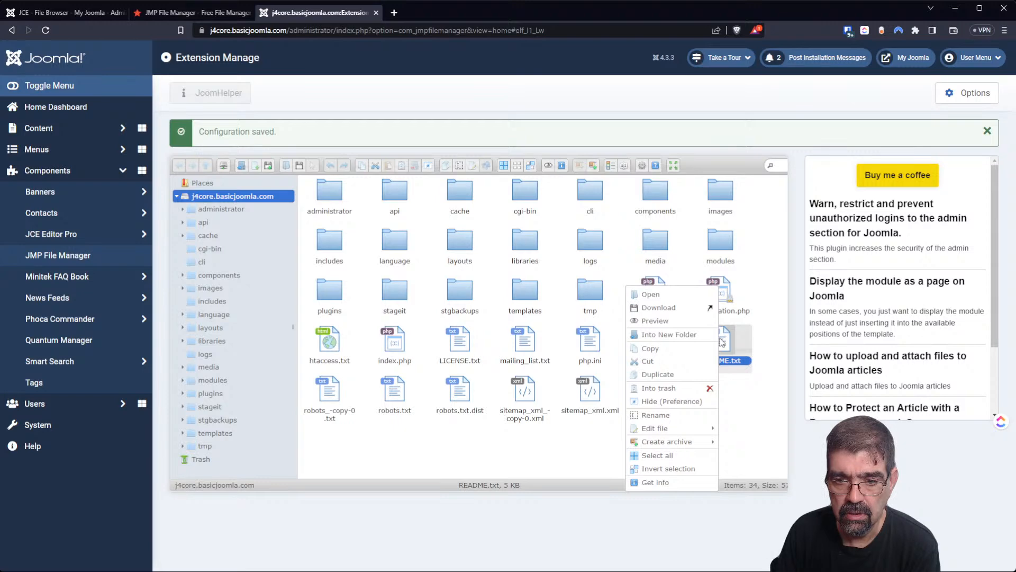
pyautogui.click(685, 297)
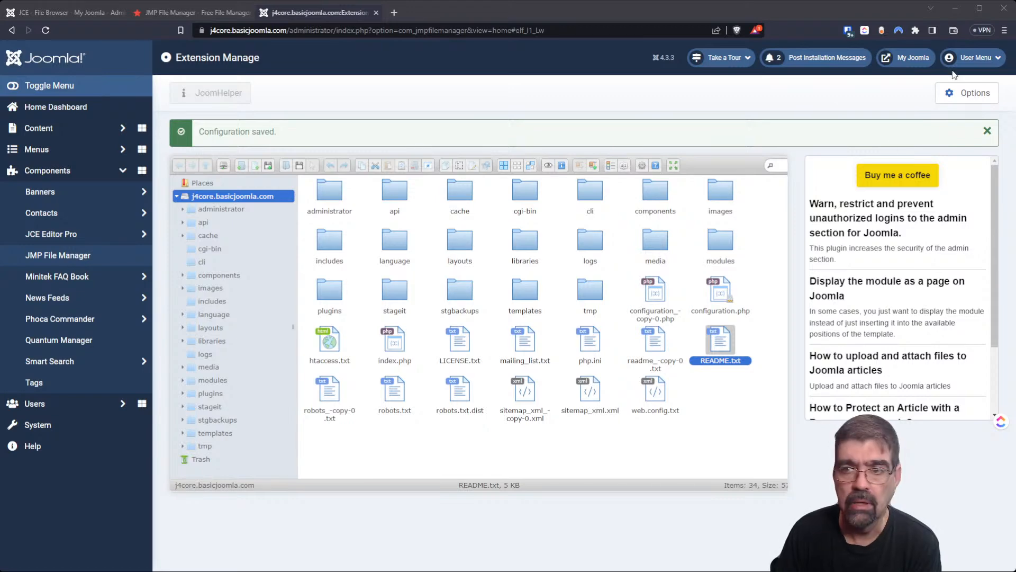
pyautogui.click(970, 24)
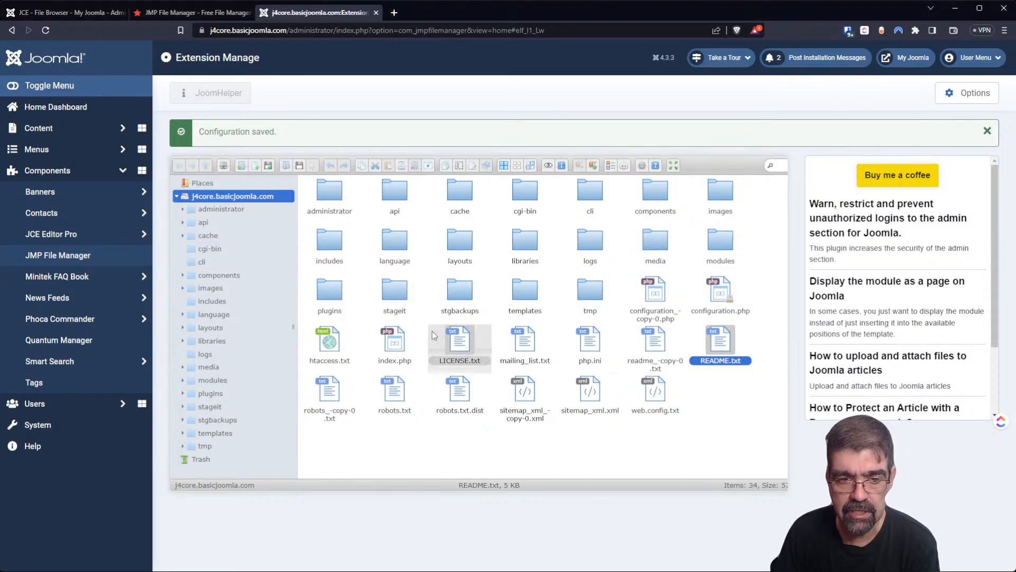
pyautogui.rightClick(333, 343)
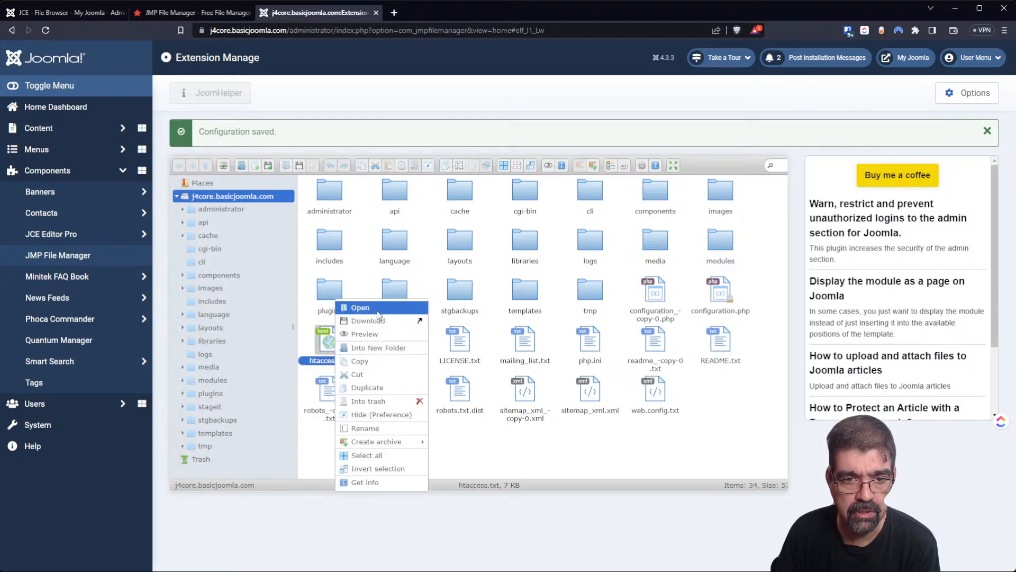
pyautogui.click(349, 306)
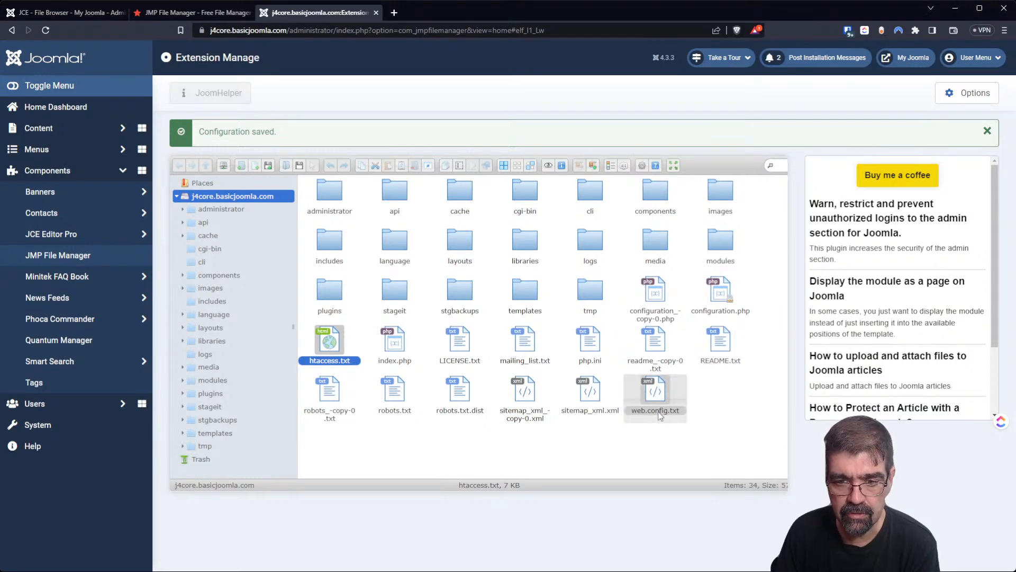
pyautogui.rightClick(652, 393)
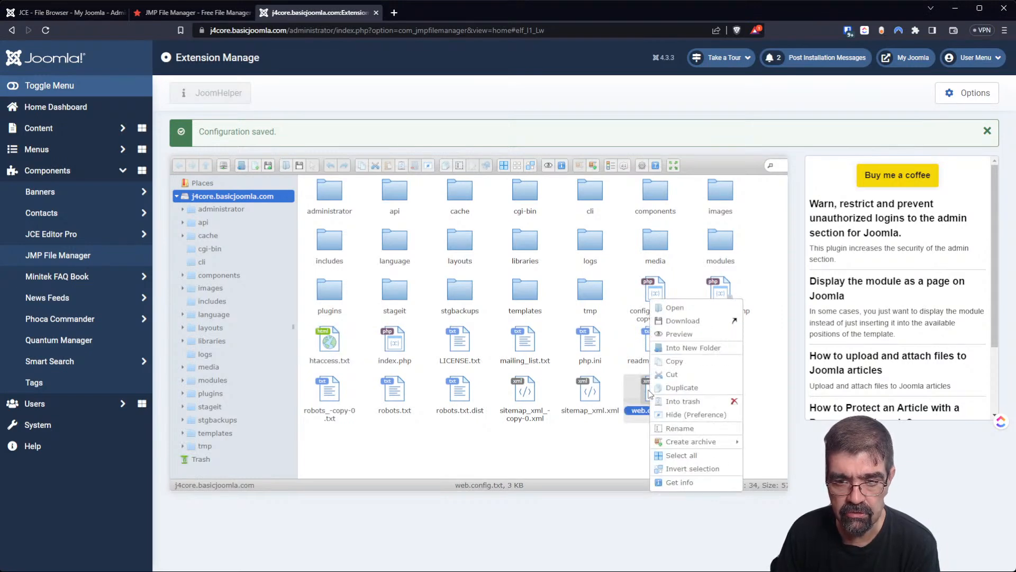
pyautogui.click(687, 309)
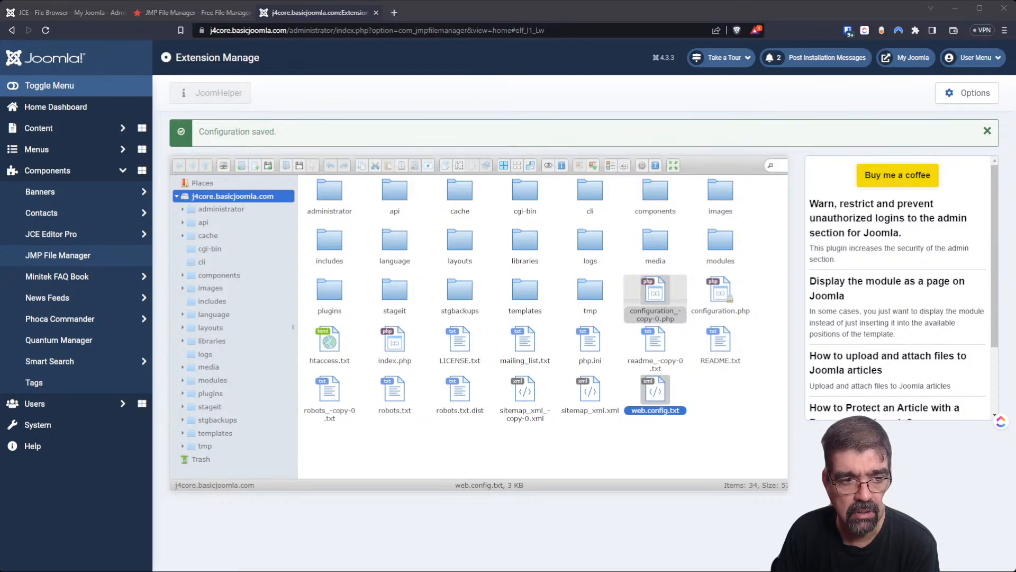
pyautogui.rightClick(718, 343)
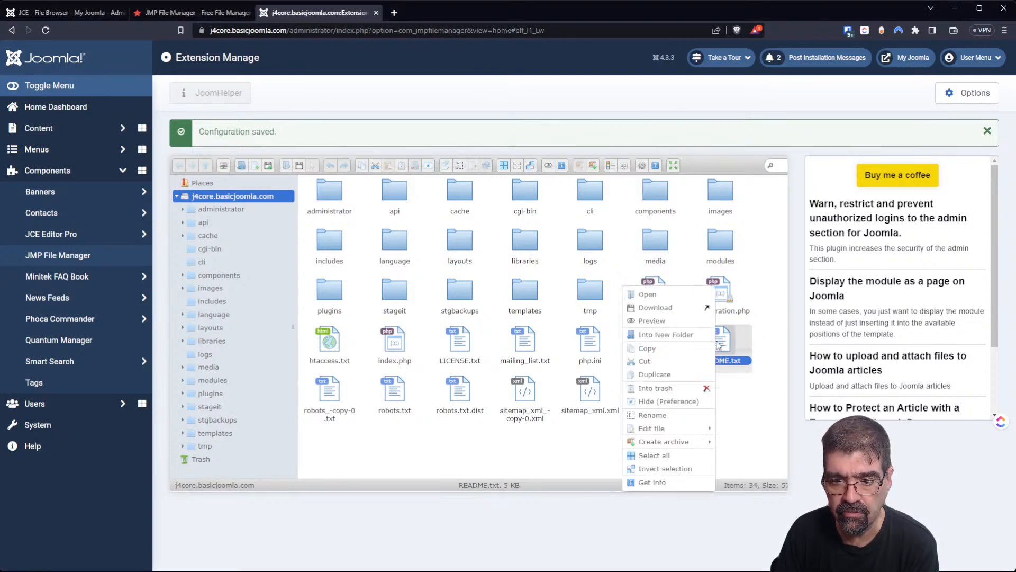
pyautogui.click(672, 298)
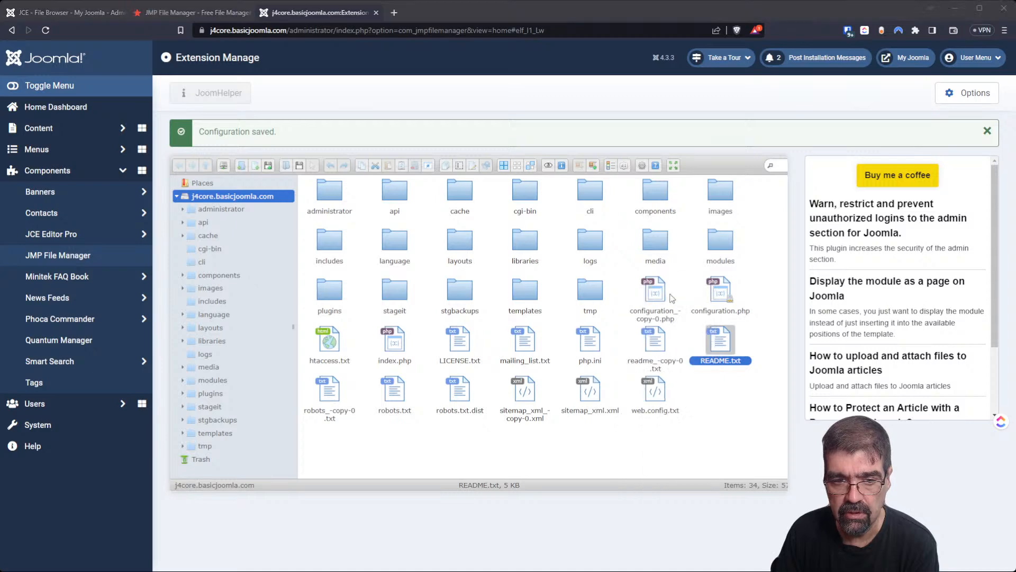
pyautogui.click(983, 24)
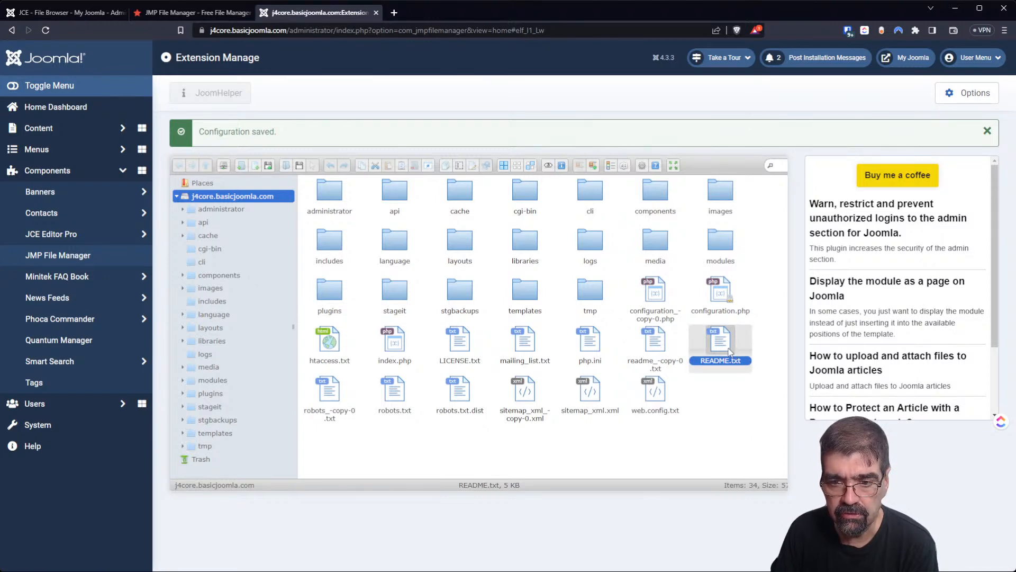
pyautogui.moveTo(730, 352)
pyautogui.mouseDown()
pyautogui.moveTo(721, 348)
pyautogui.moveTo(729, 352)
pyautogui.mouseUp()
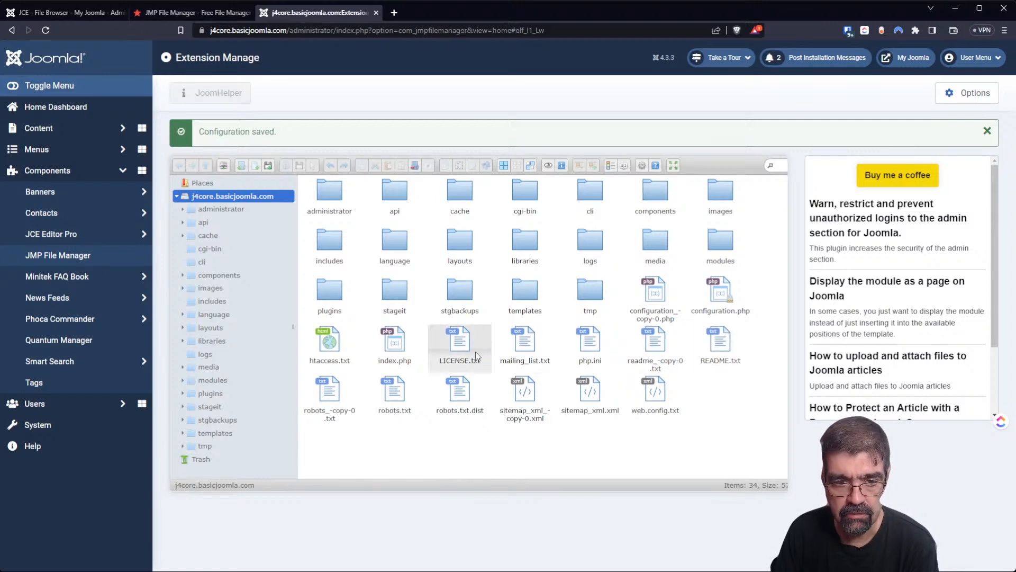
# Try dragging htaccess.txt and sitemap_xml.xml into the tmp folder, dismissing both move errors.
pyautogui.click(327, 343)
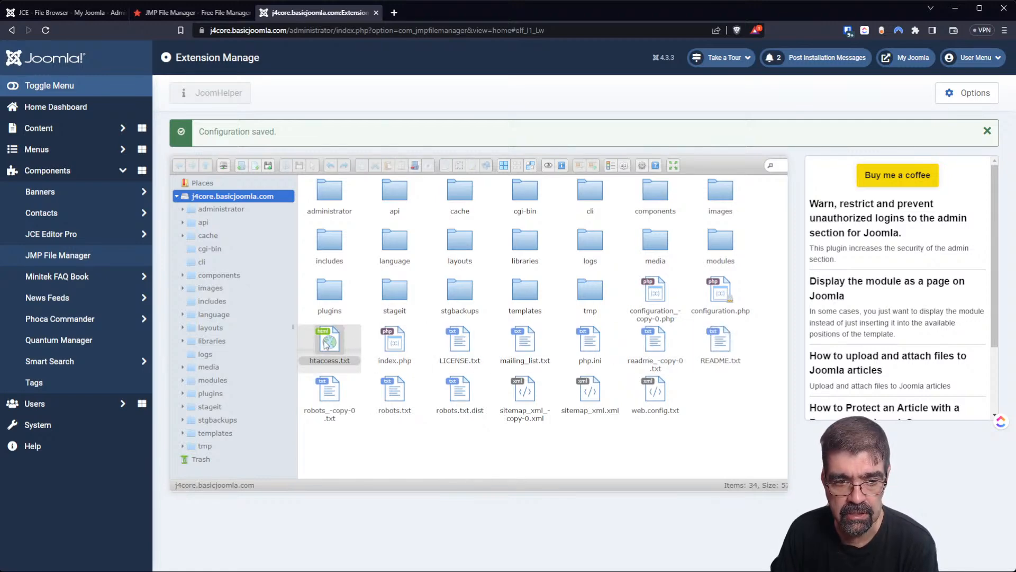
pyautogui.moveTo(327, 343); pyautogui.dragTo(602, 306)
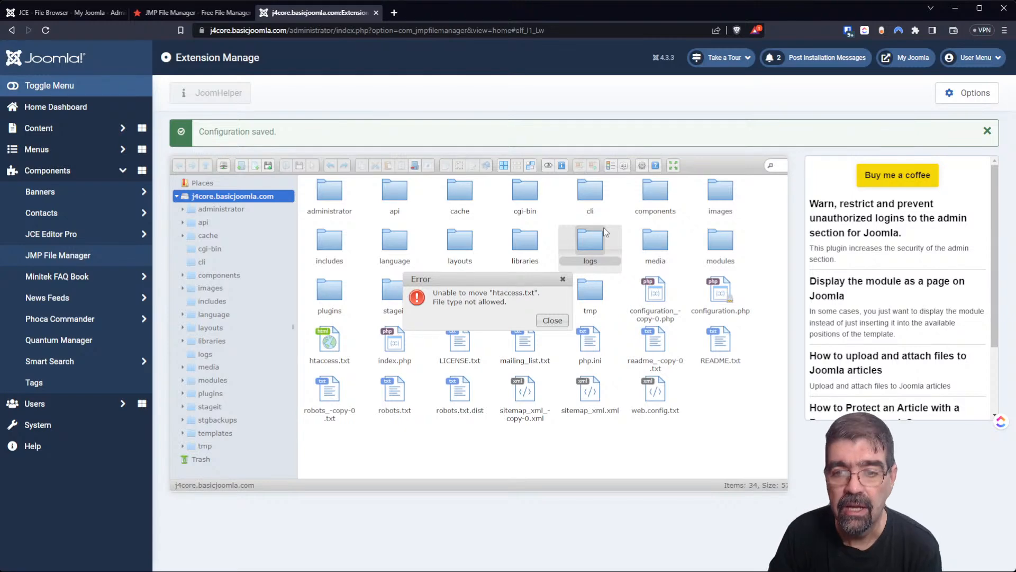
pyautogui.click(553, 322)
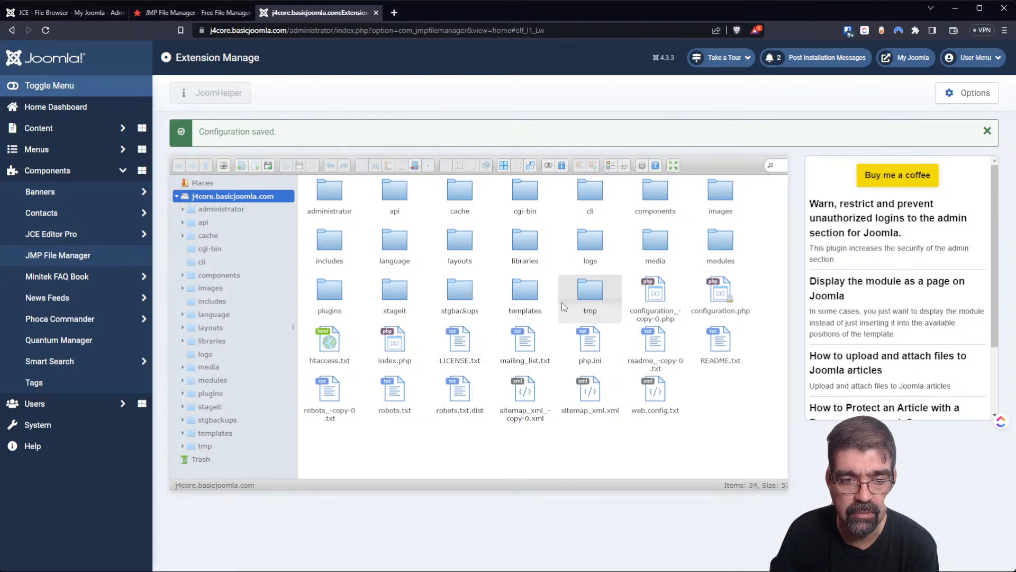
pyautogui.click(401, 343)
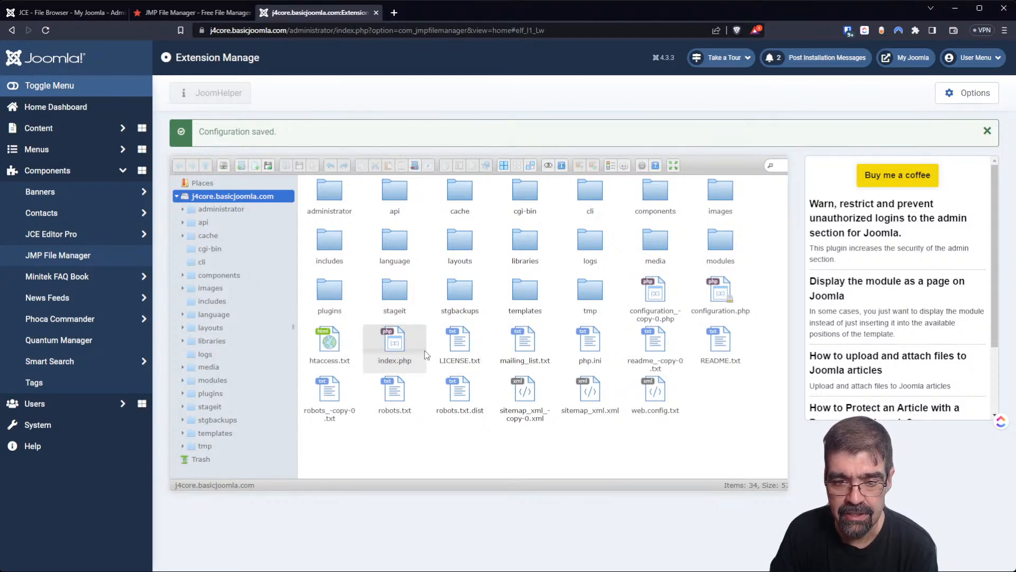
pyautogui.click(579, 381)
pyautogui.moveTo(590, 391); pyautogui.dragTo(595, 303)
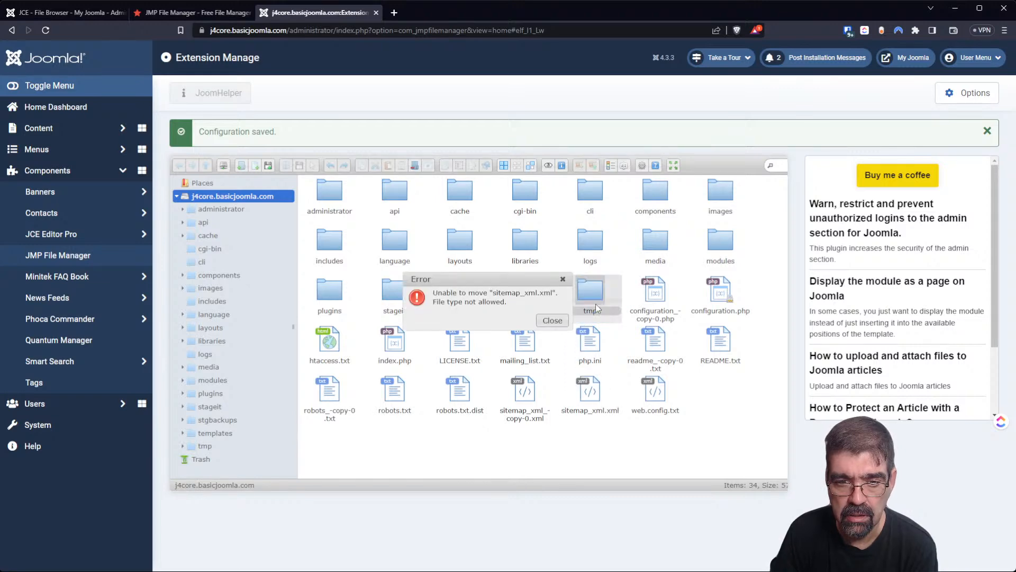
pyautogui.click(553, 321)
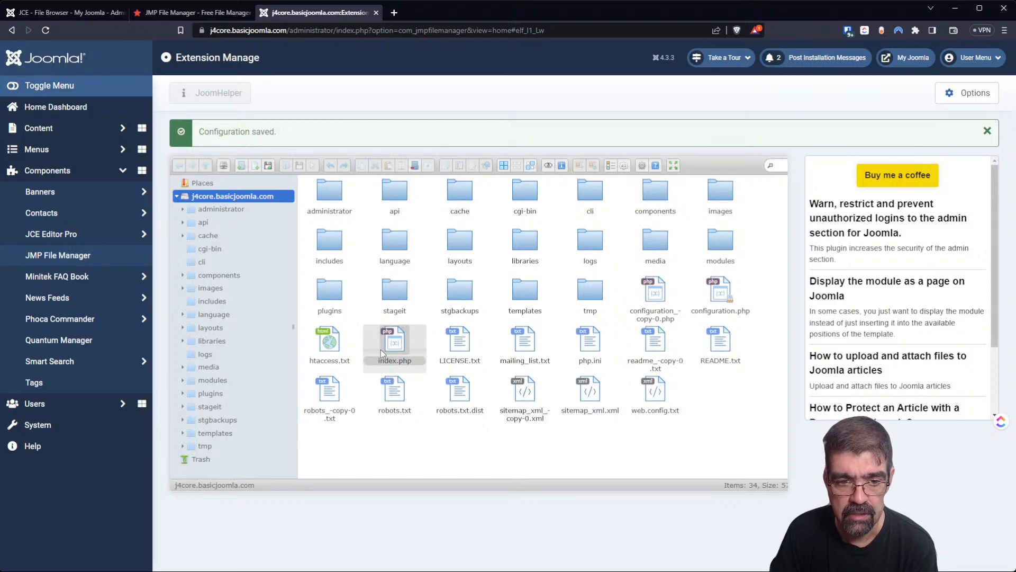
# Open the JMP File Manager configuration through Options.
pyautogui.click(338, 350)
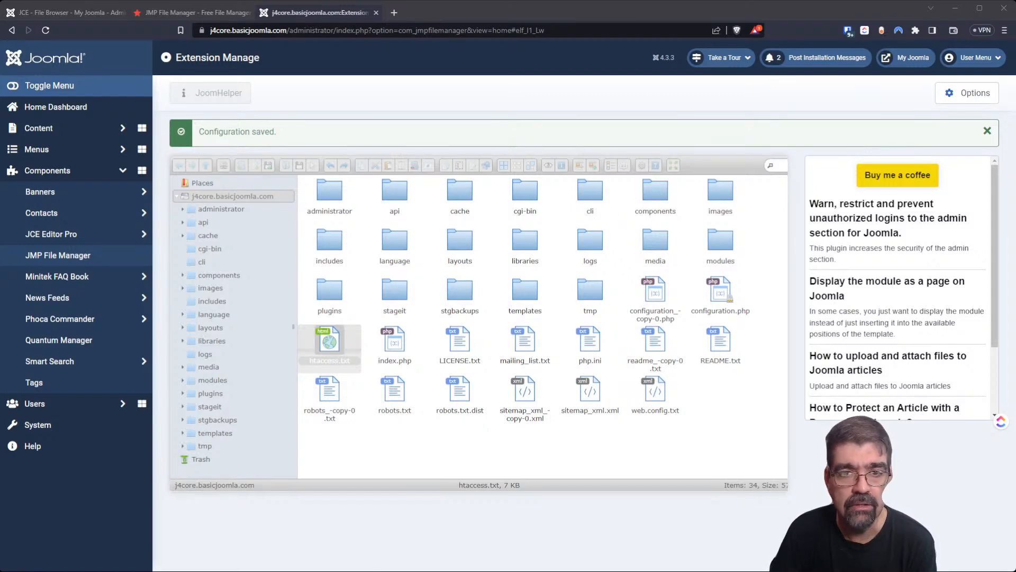
pyautogui.click(601, 513)
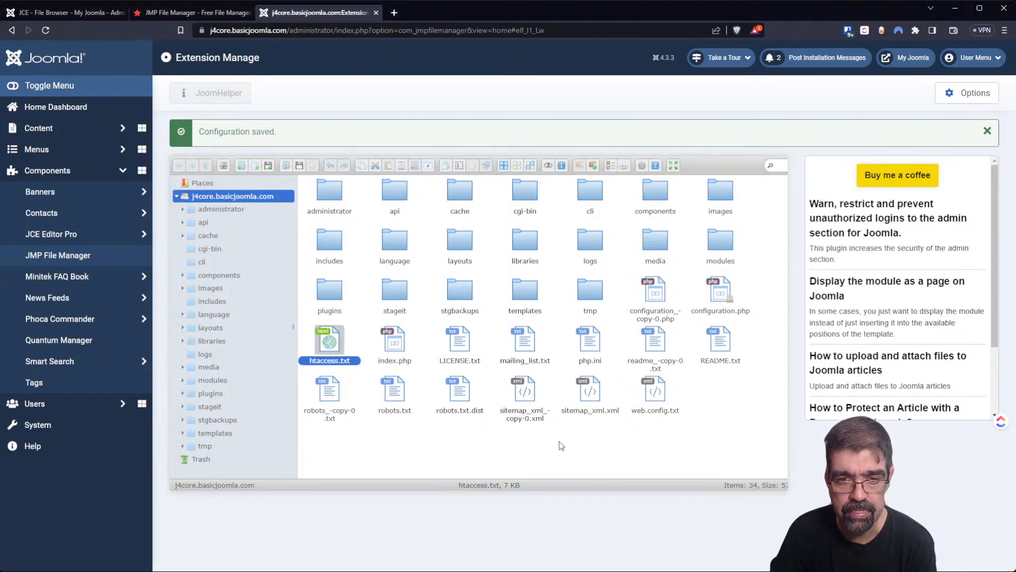
pyautogui.click(953, 99)
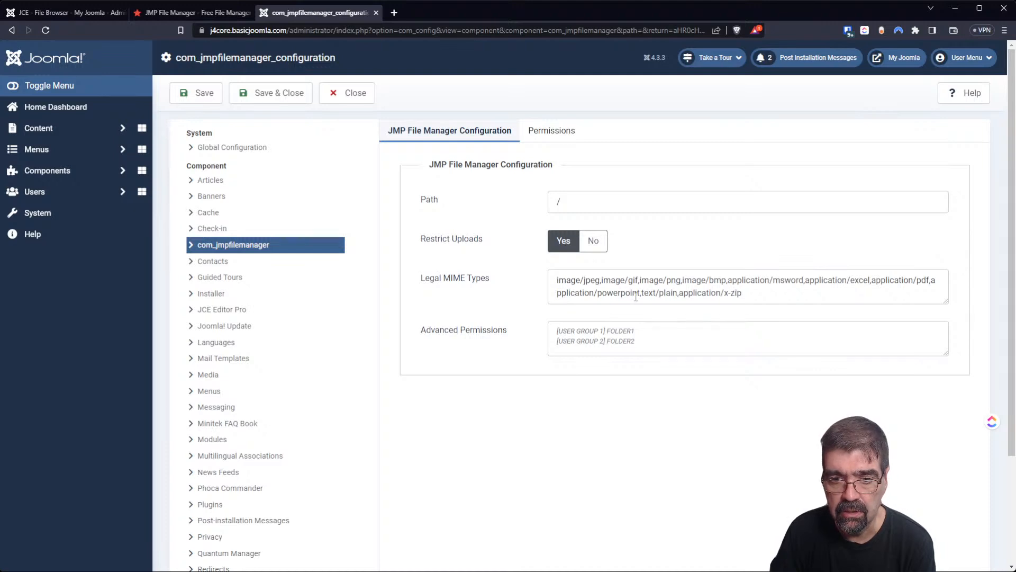
# Append /txt,text after x-zip in Legal MIME Types and save the configuration.
pyautogui.click(773, 291)
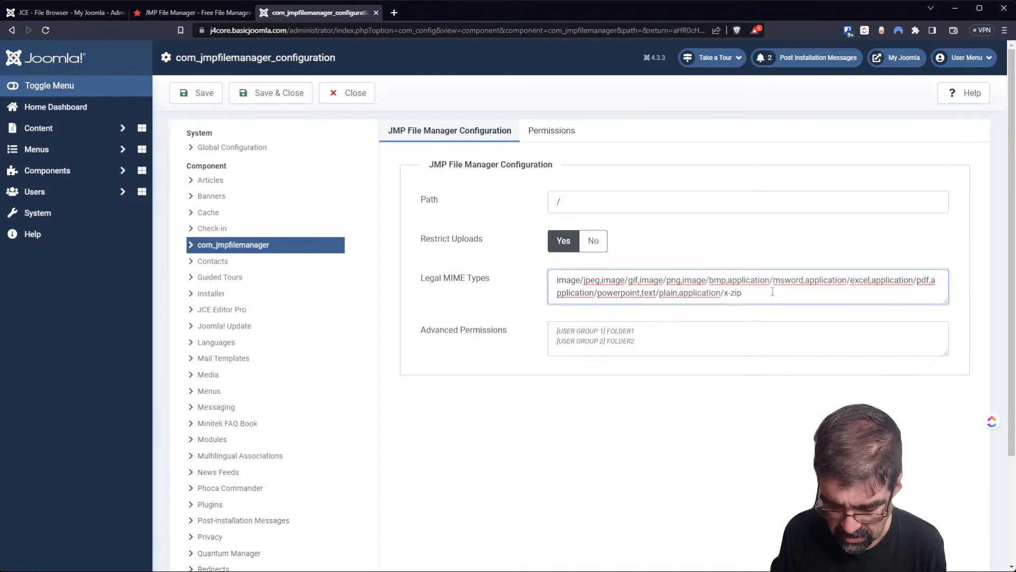
pyautogui.write('/txt')
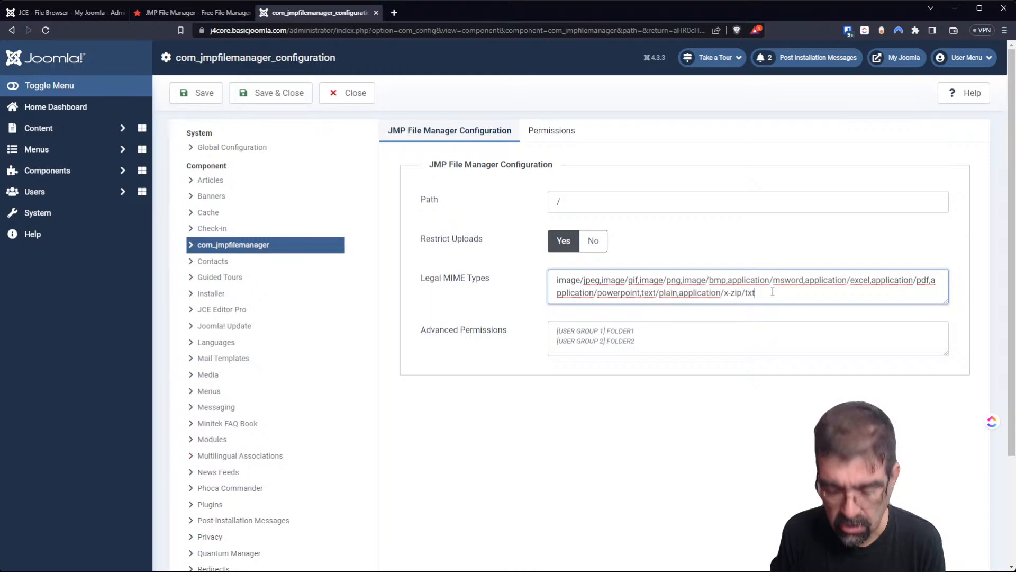
pyautogui.write(',')
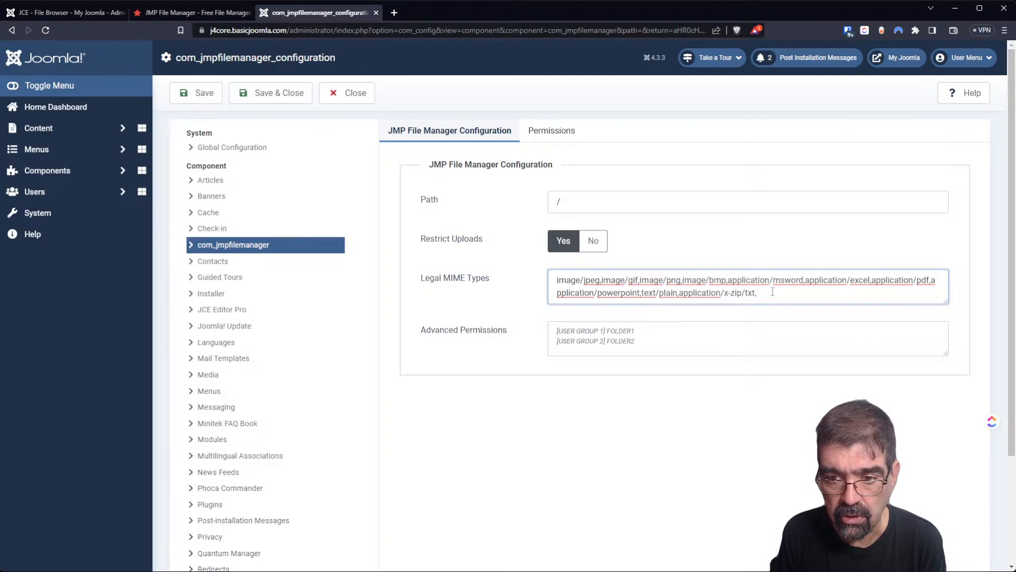
pyautogui.press('BackSpace')
pyautogui.press('BackSpace')
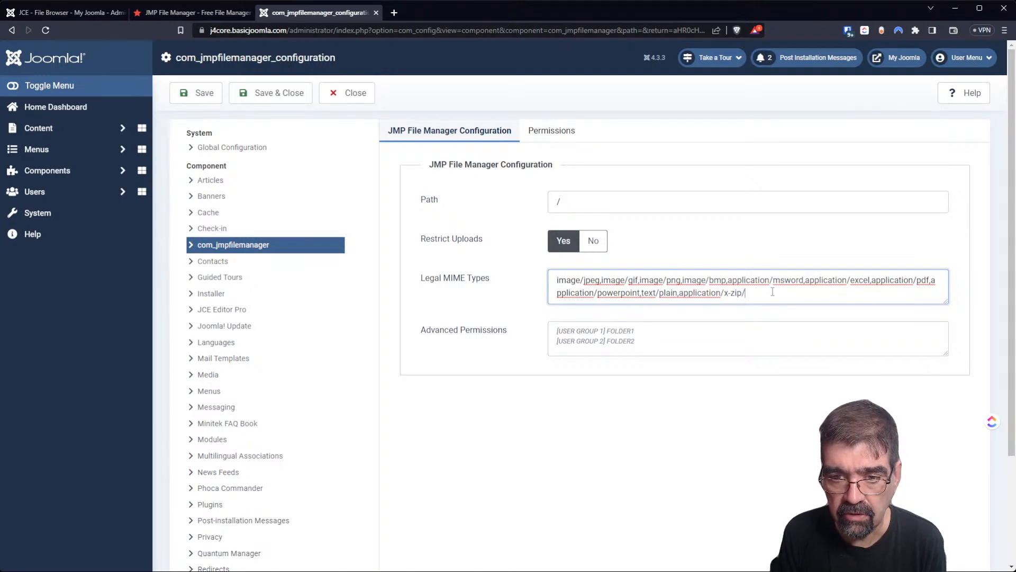
pyautogui.write('tx')
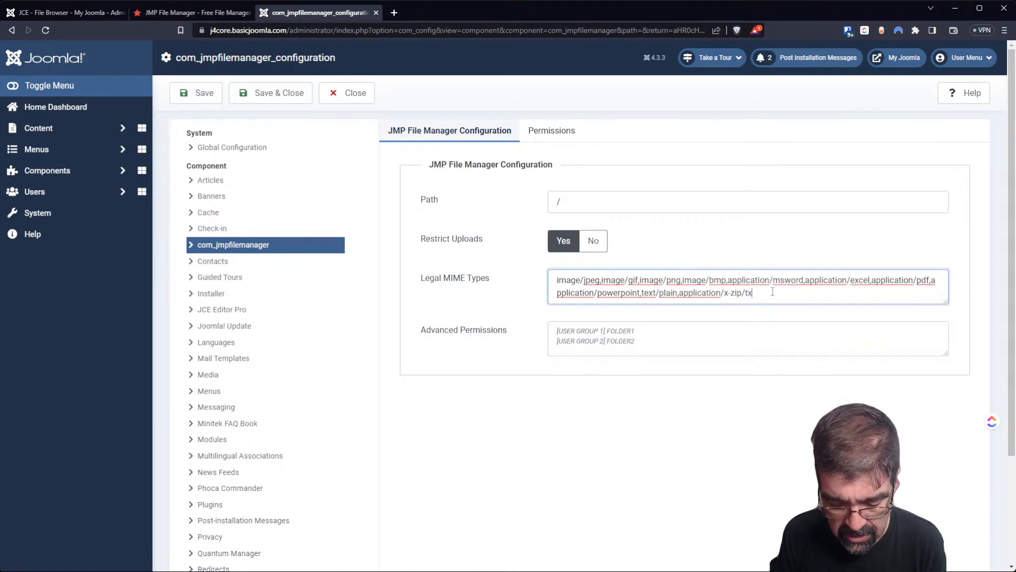
pyautogui.write('t')
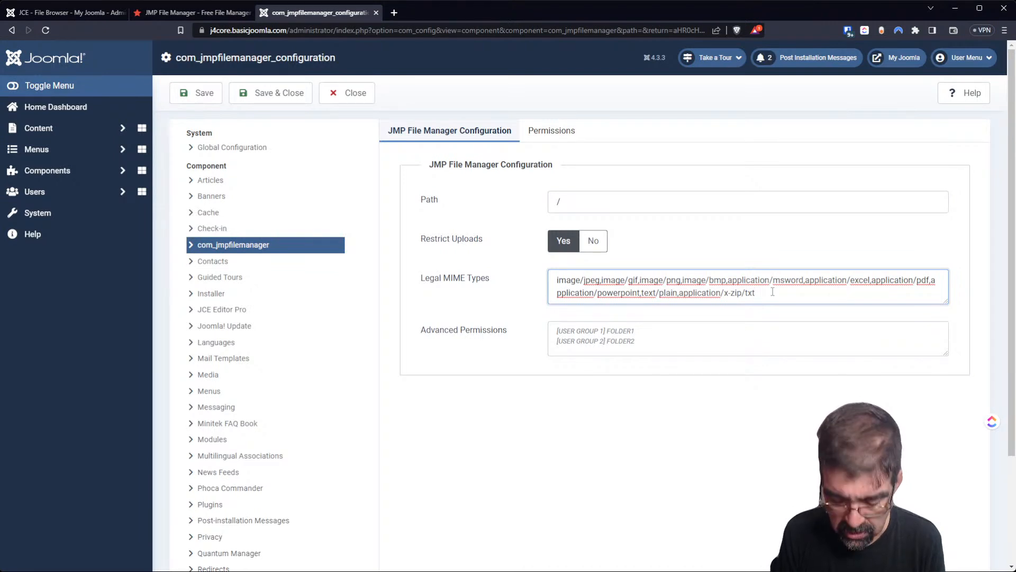
pyautogui.write(',te')
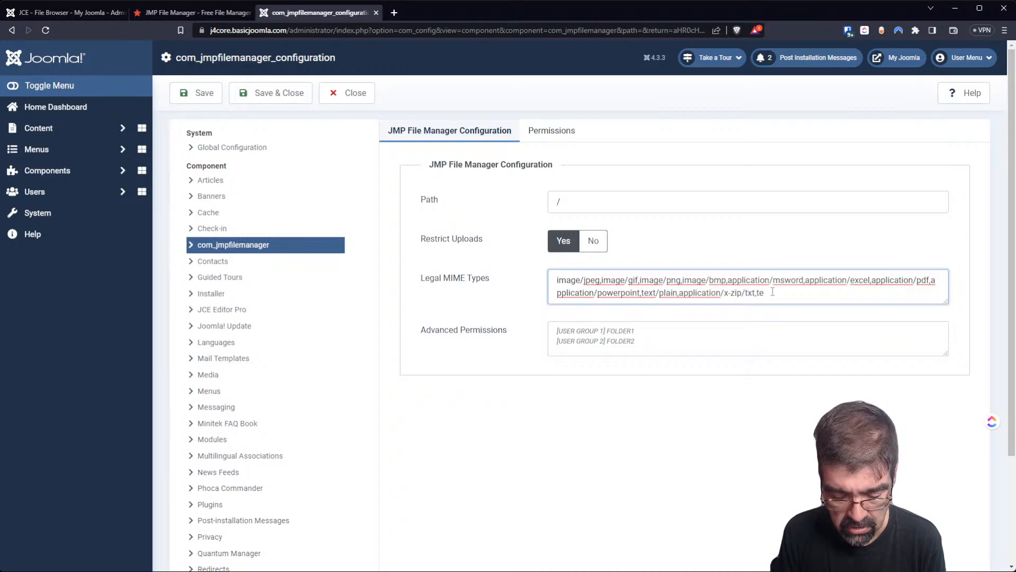
pyautogui.write('xt')
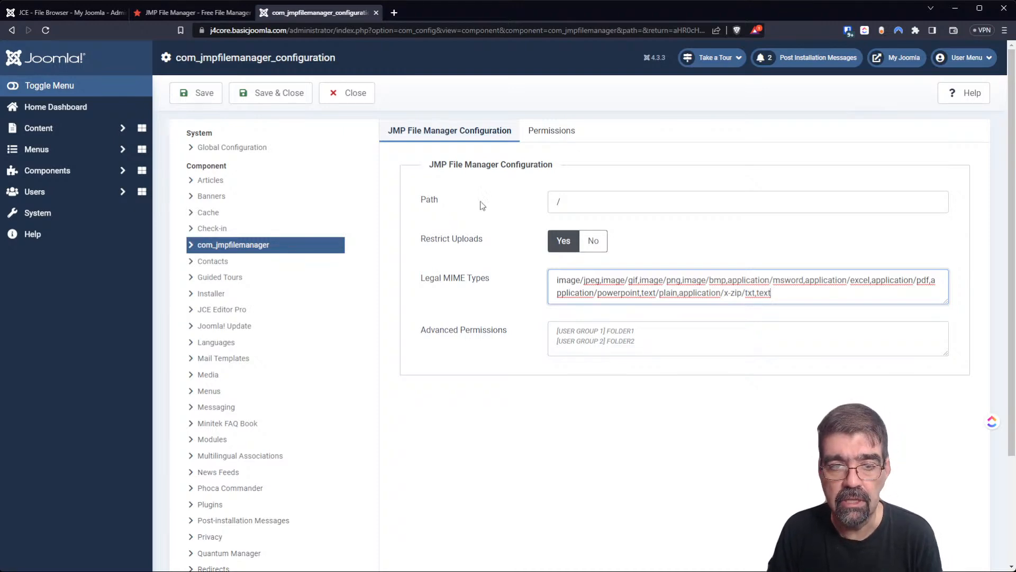
pyautogui.click(307, 91)
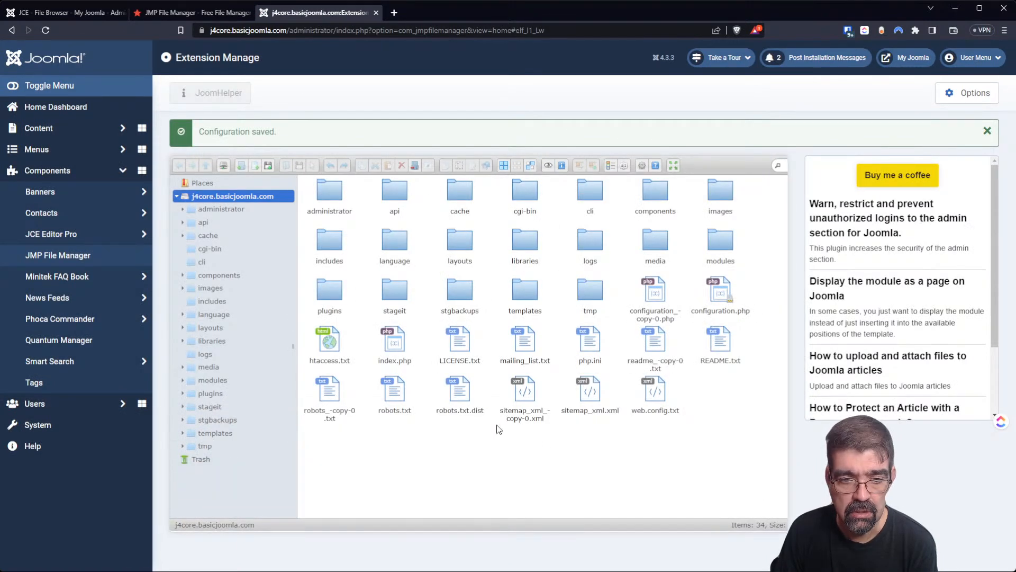
# Drag htaccess.txt onto tmp, undo the move, then open the tmp folder.
pyautogui.moveTo(339, 341); pyautogui.dragTo(599, 296)
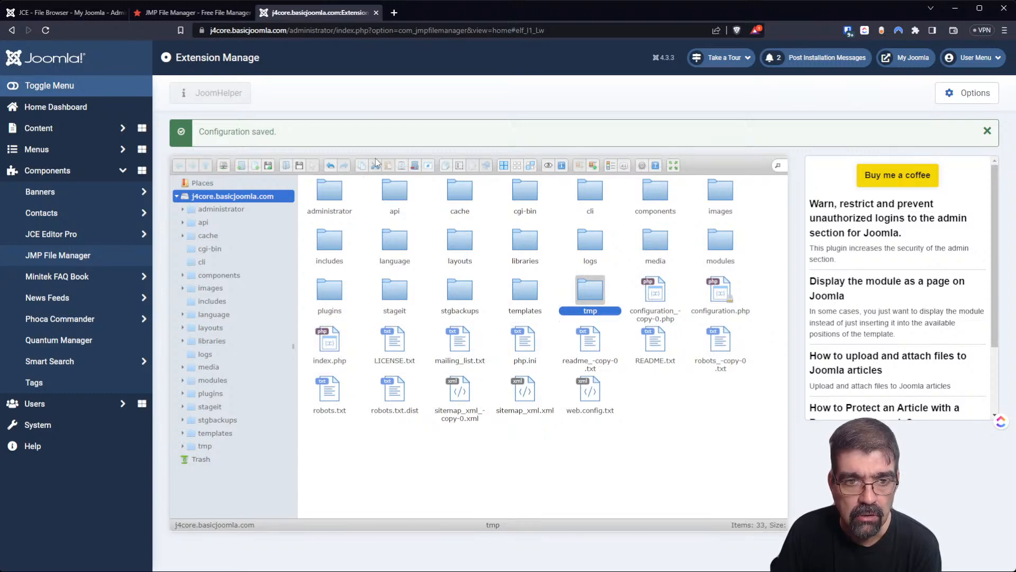
pyautogui.click(331, 167)
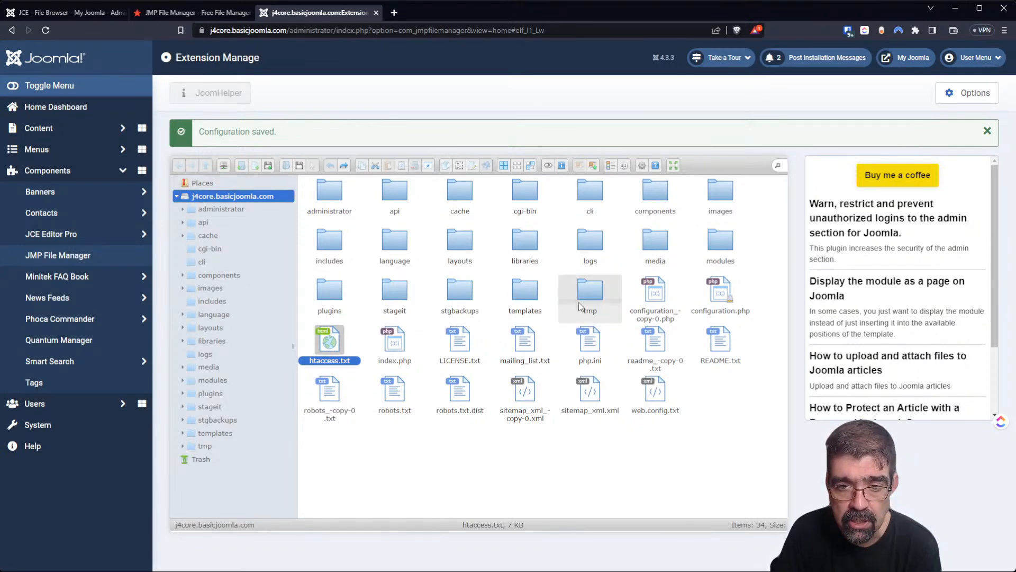
pyautogui.doubleClick(599, 296)
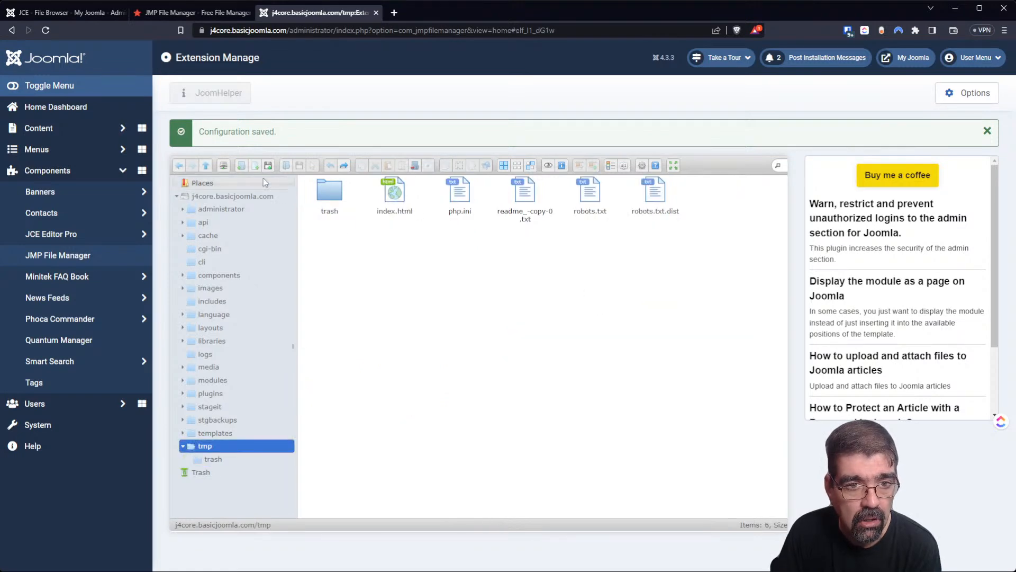
pyautogui.click(223, 167)
pyautogui.click(481, 292)
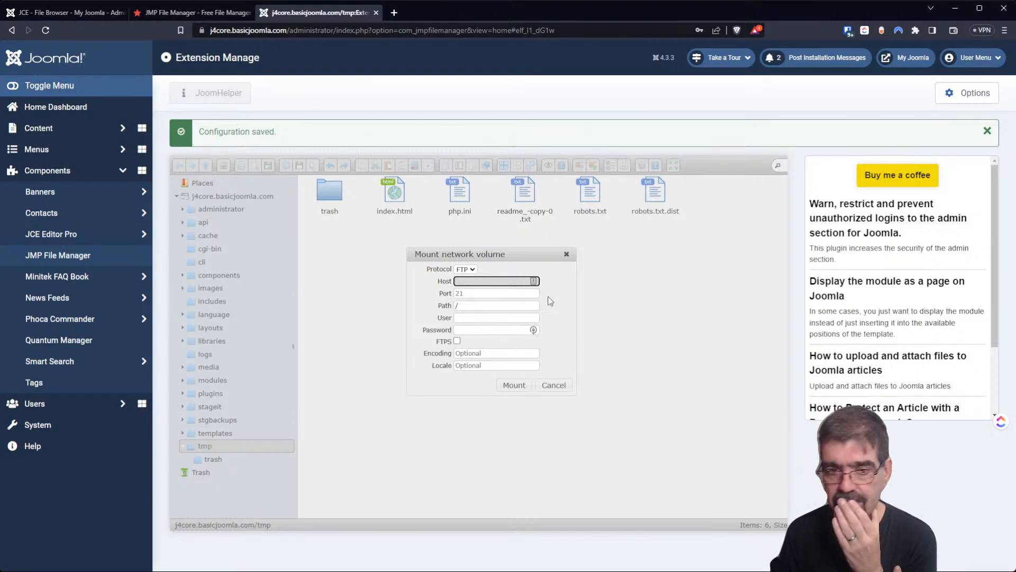
pyautogui.click(551, 385)
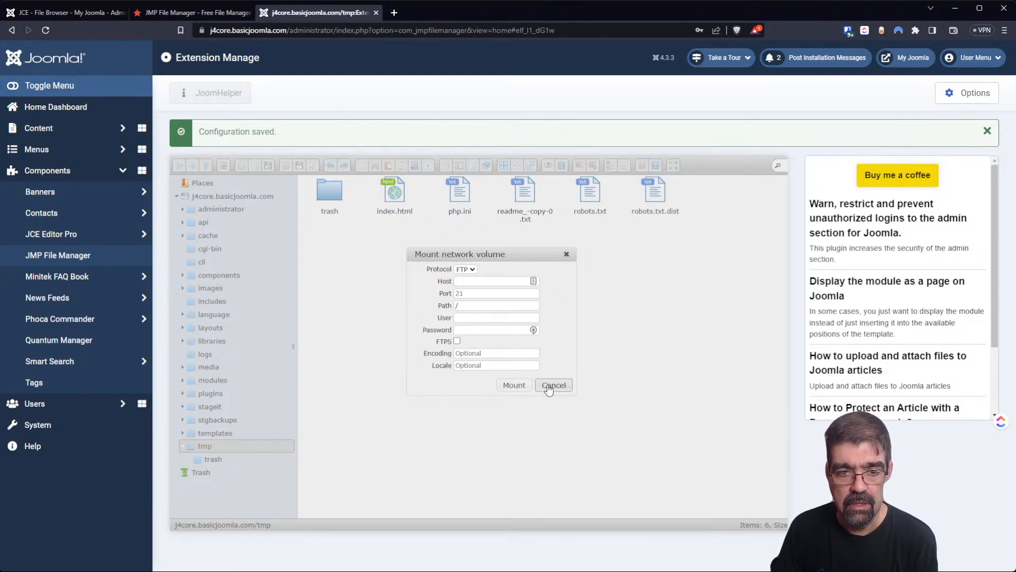
pyautogui.click(549, 387)
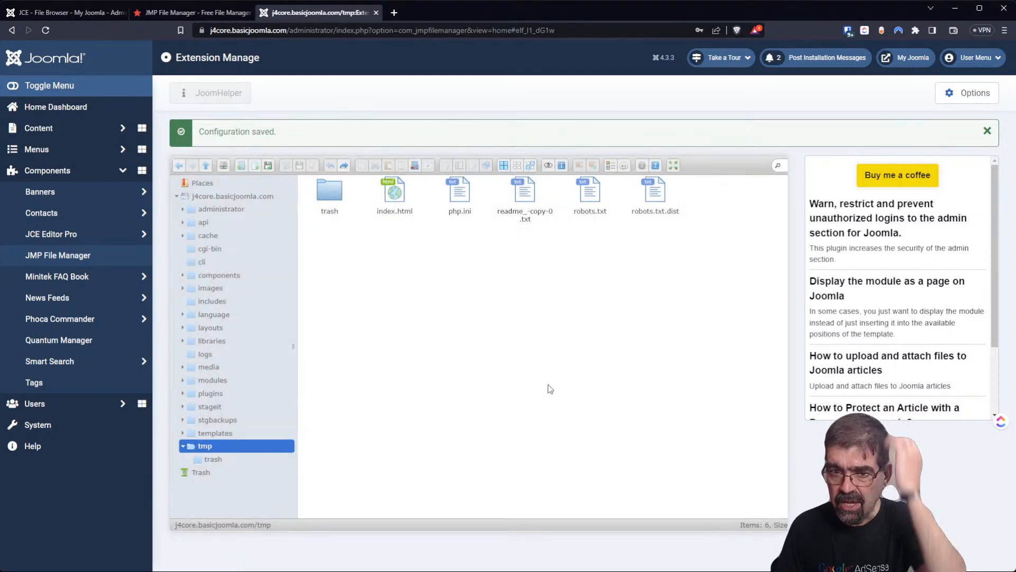
# Create NewFolder and an empty NewFile.txt in tmp using the default names, then start editing it.
pyautogui.click(242, 165)
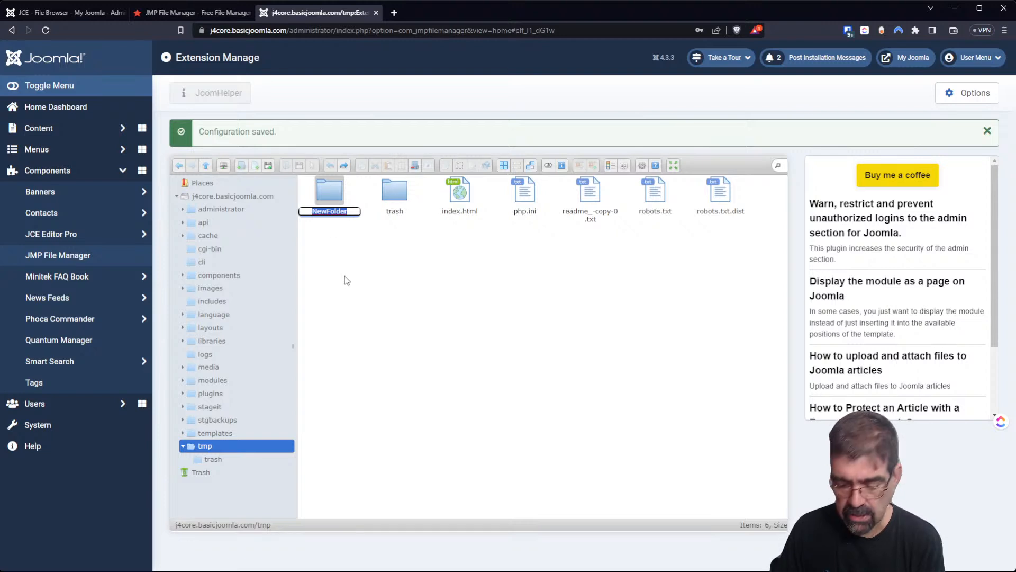
pyautogui.press('Return')
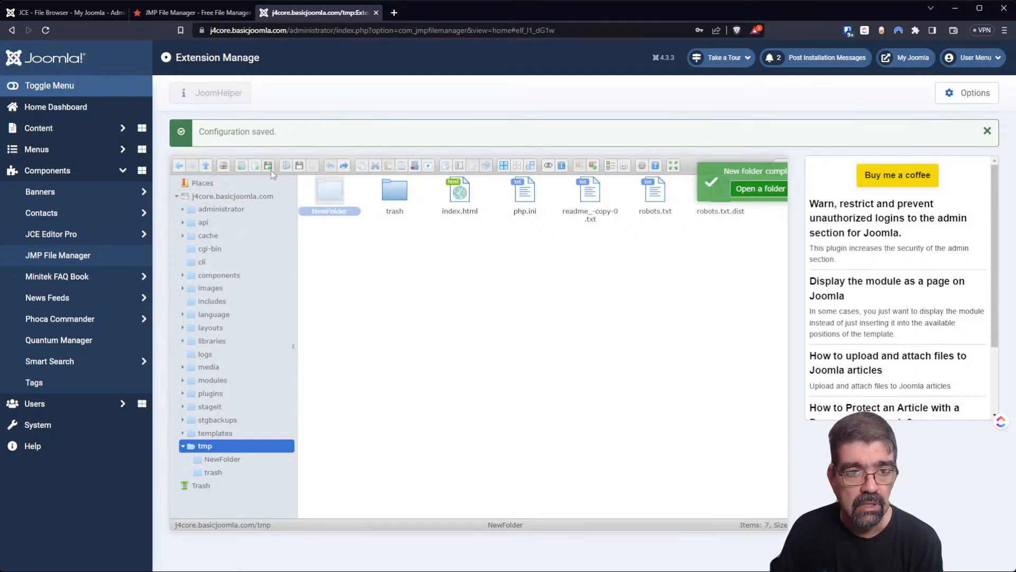
pyautogui.click(258, 165)
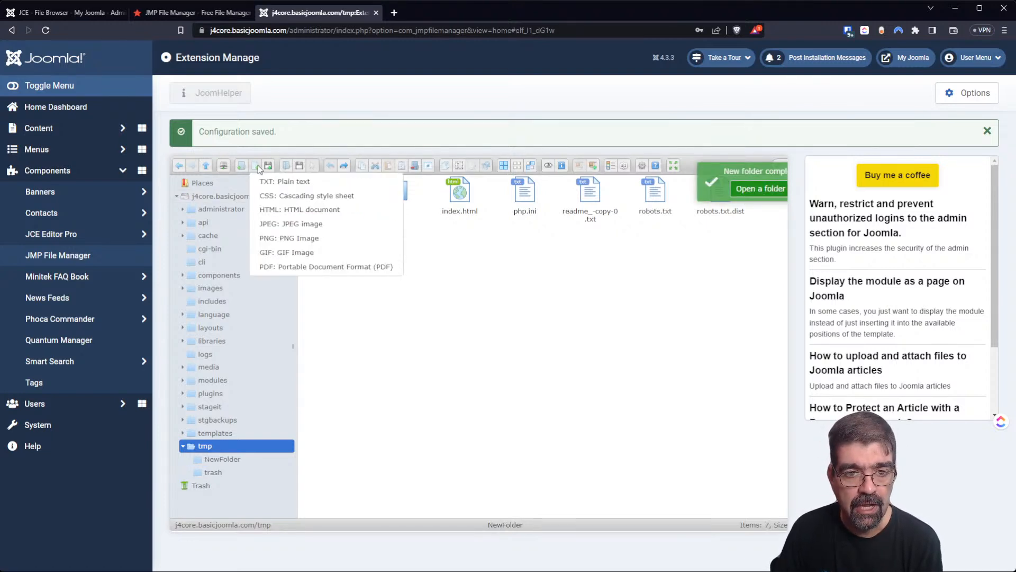
pyautogui.click(302, 187)
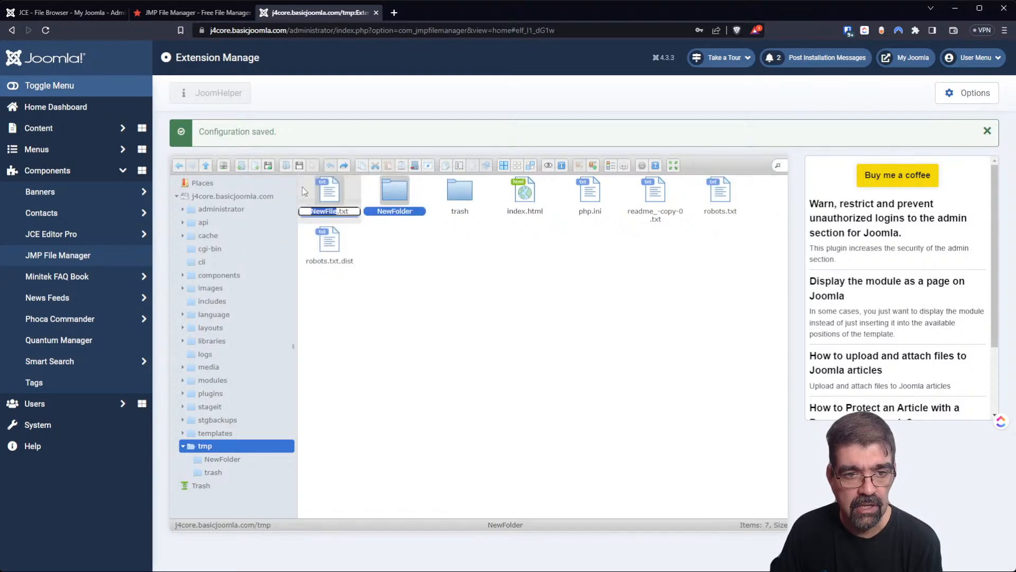
pyautogui.press('Return')
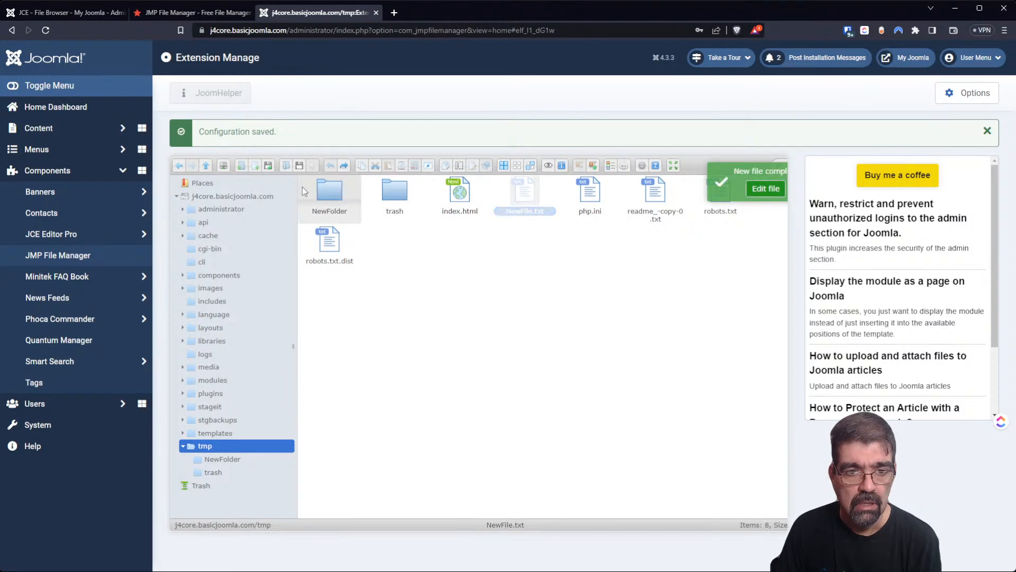
pyautogui.click(766, 189)
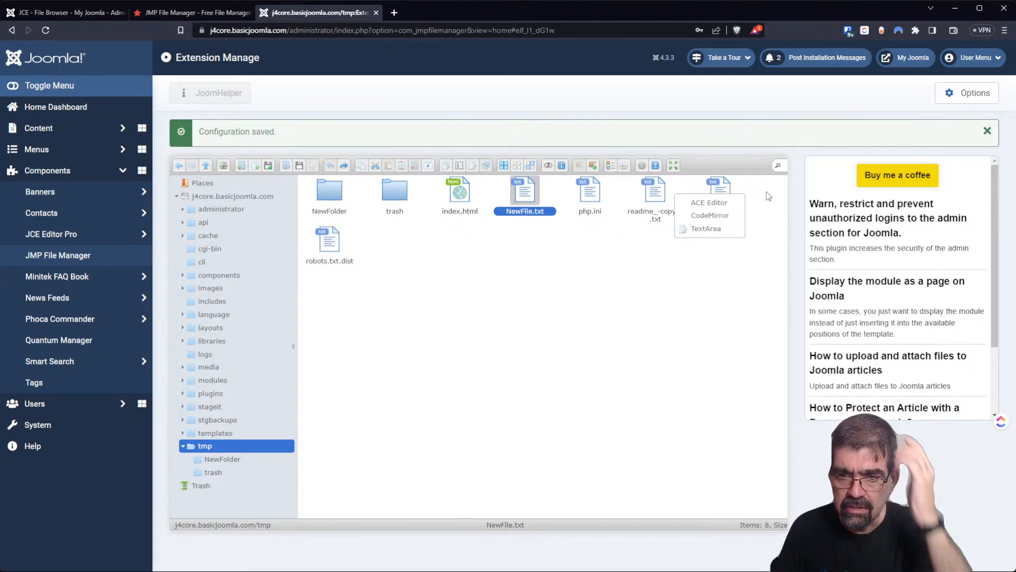
# Type 'fadfadfadfad' into NewFile.txt and close the editor without saving.
pyautogui.click(722, 203)
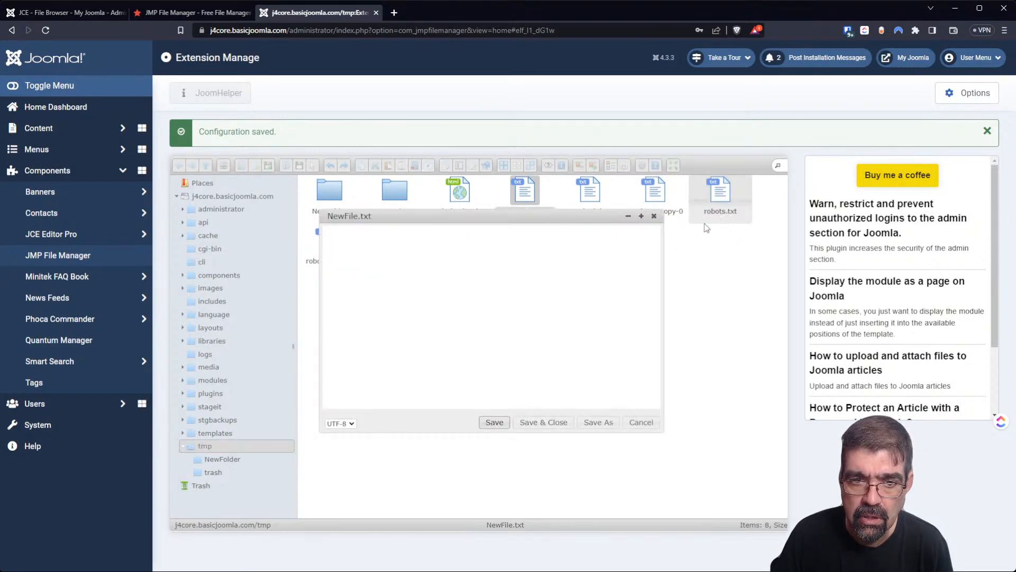
pyautogui.write('fadfadfadfad')
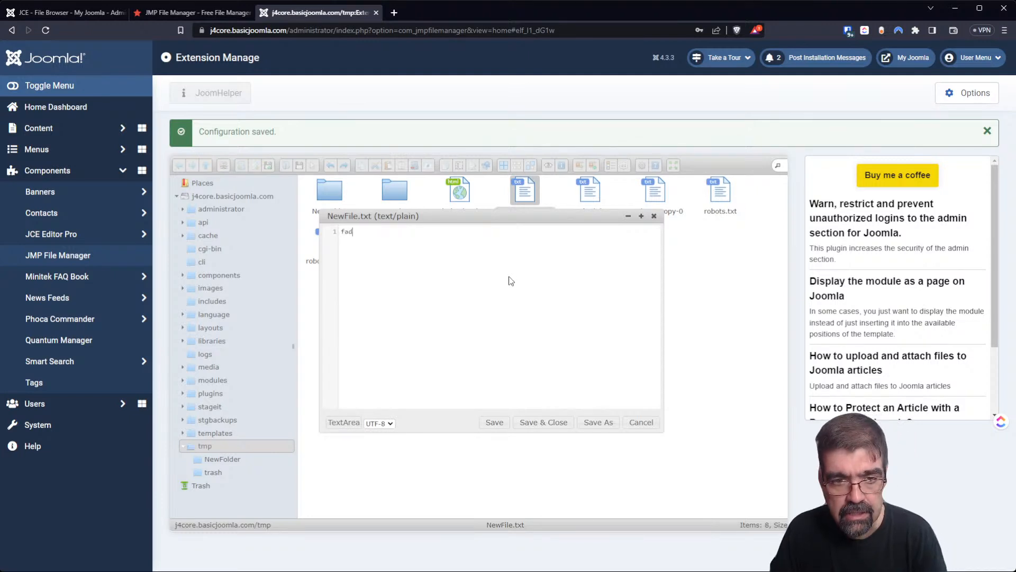
pyautogui.click(635, 427)
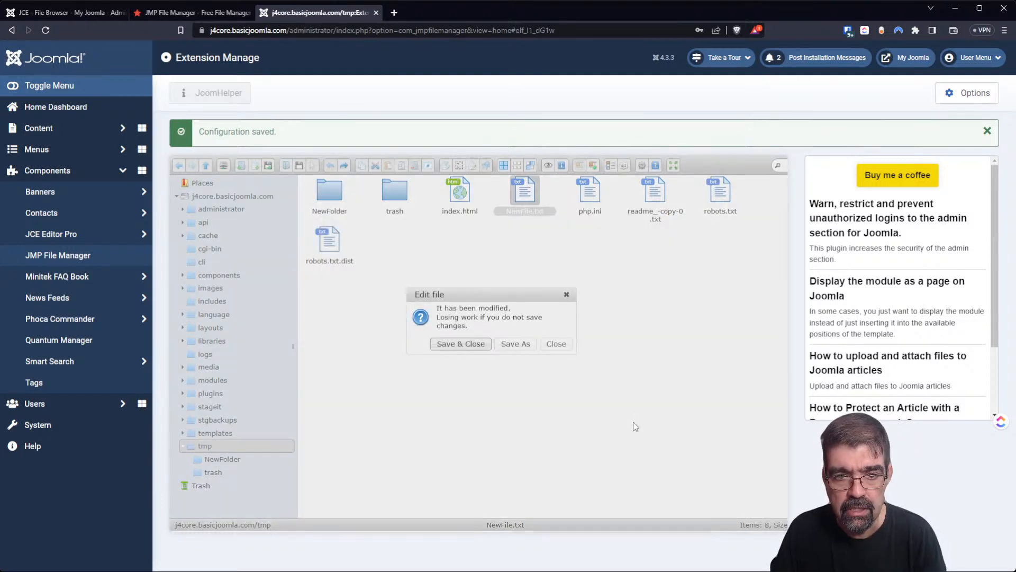
pyautogui.click(558, 345)
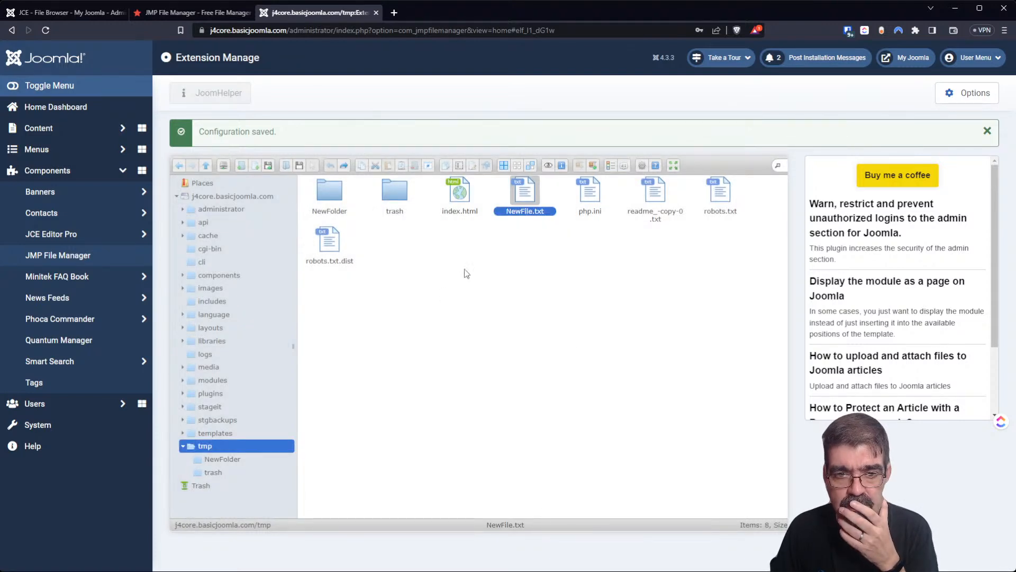
# Open NewFile.txt in the ACE Editor, type test lines, then close discarding them.
pyautogui.rightClick(526, 206)
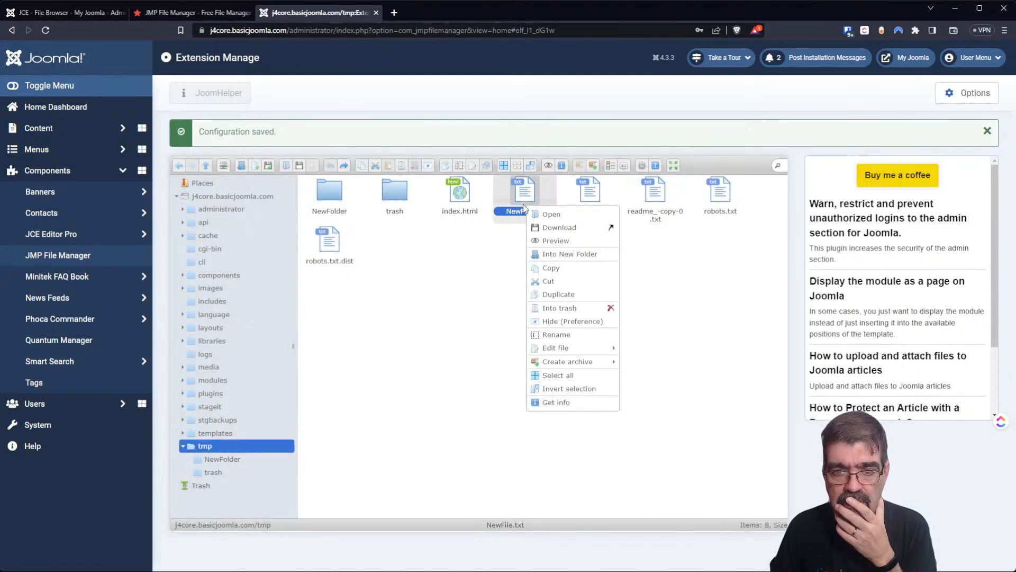
pyautogui.moveTo(558, 349)
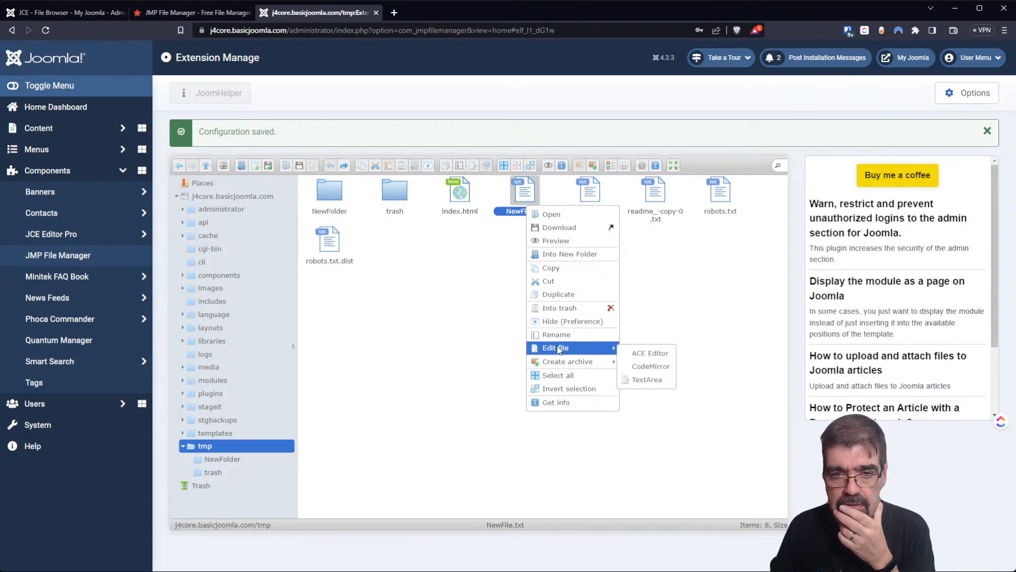
pyautogui.click(635, 355)
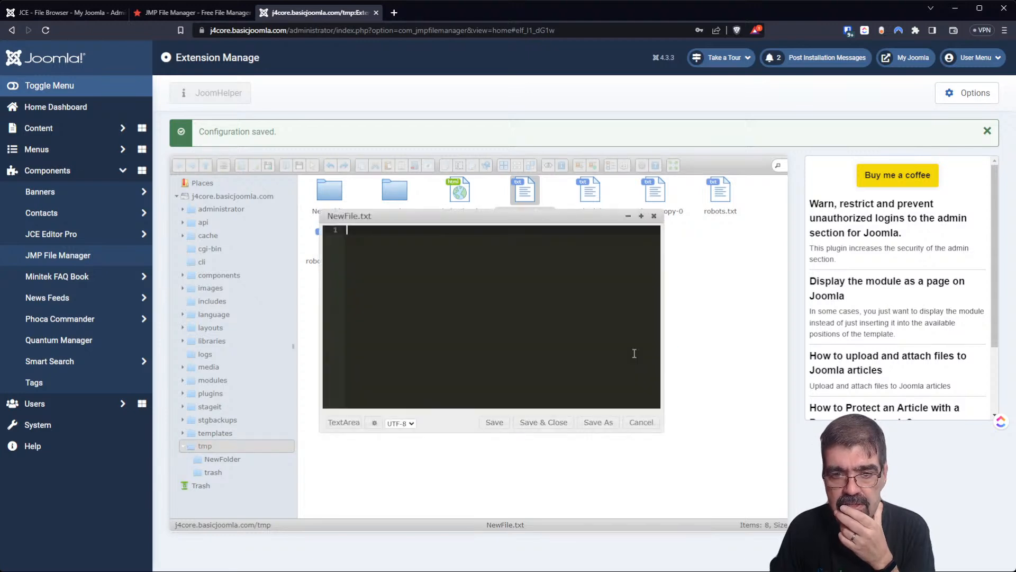
pyautogui.write('ffasfda')
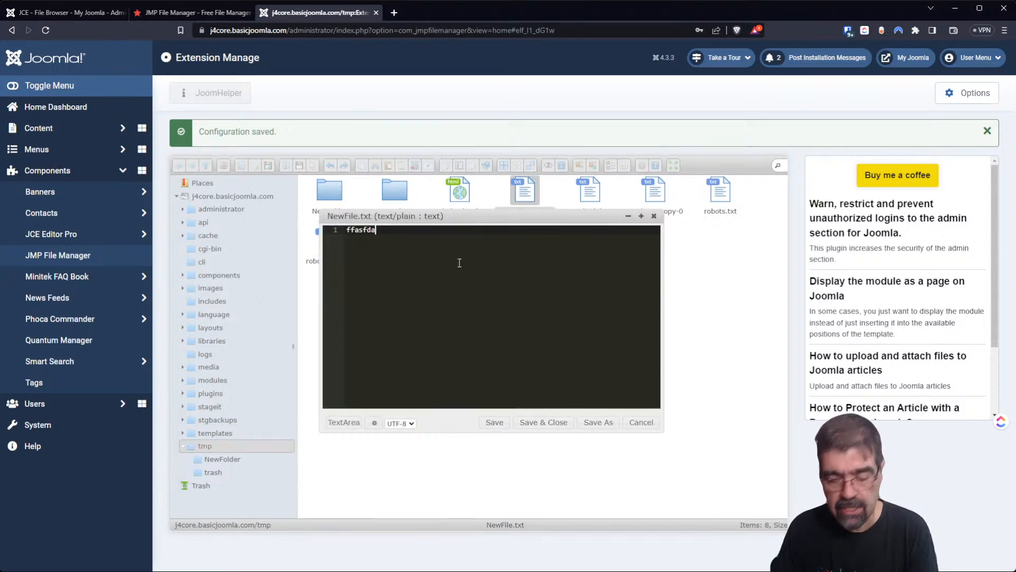
pyautogui.write('dfdad af dfd afda sadfs dfas dfsa fdsa fdsa')
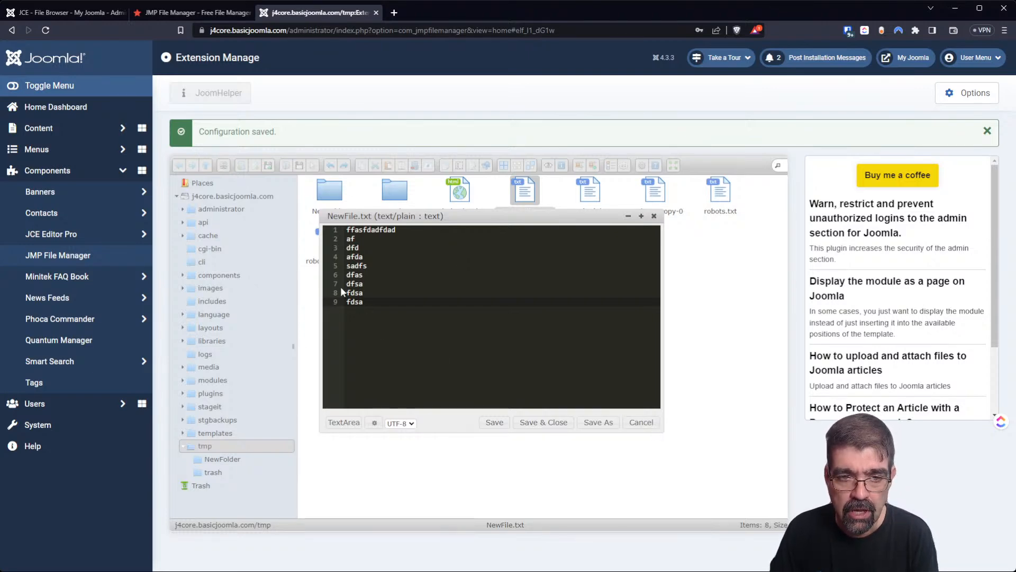
pyautogui.click(641, 422)
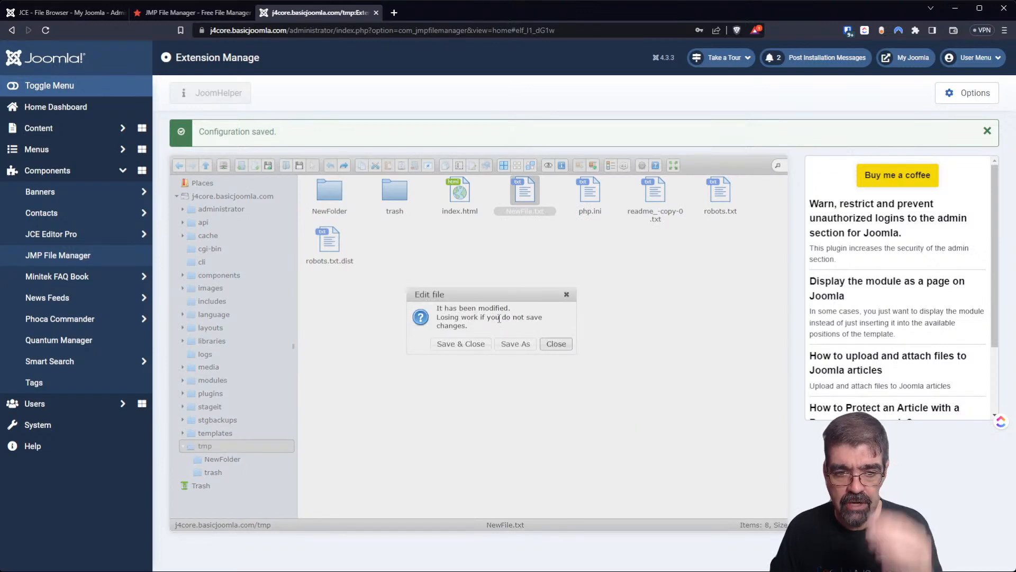
pyautogui.click(562, 347)
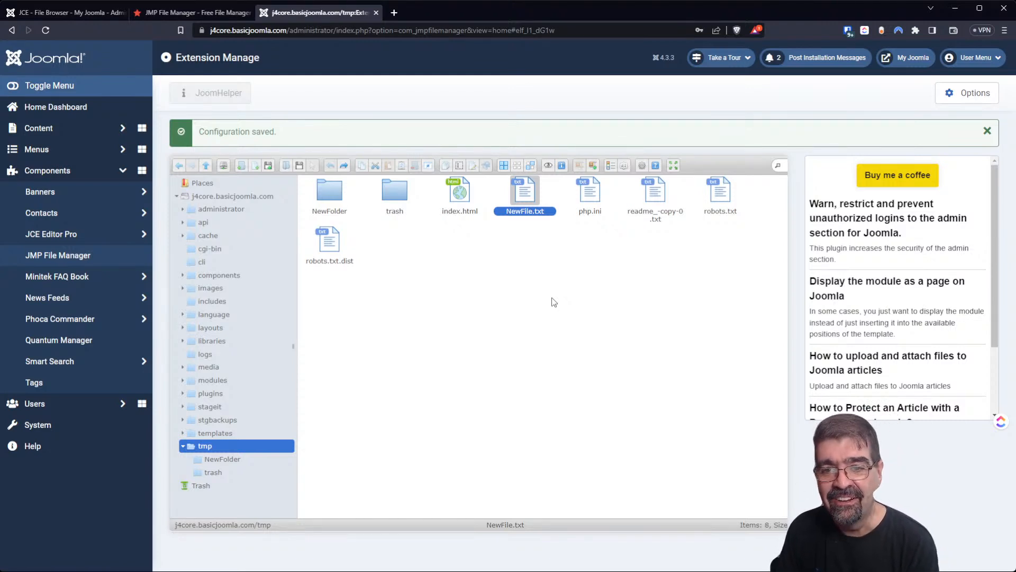
# Open robots.txt in the ACE Editor and insert a blank line after line 12.
pyautogui.click(716, 204)
pyautogui.rightClick(713, 205)
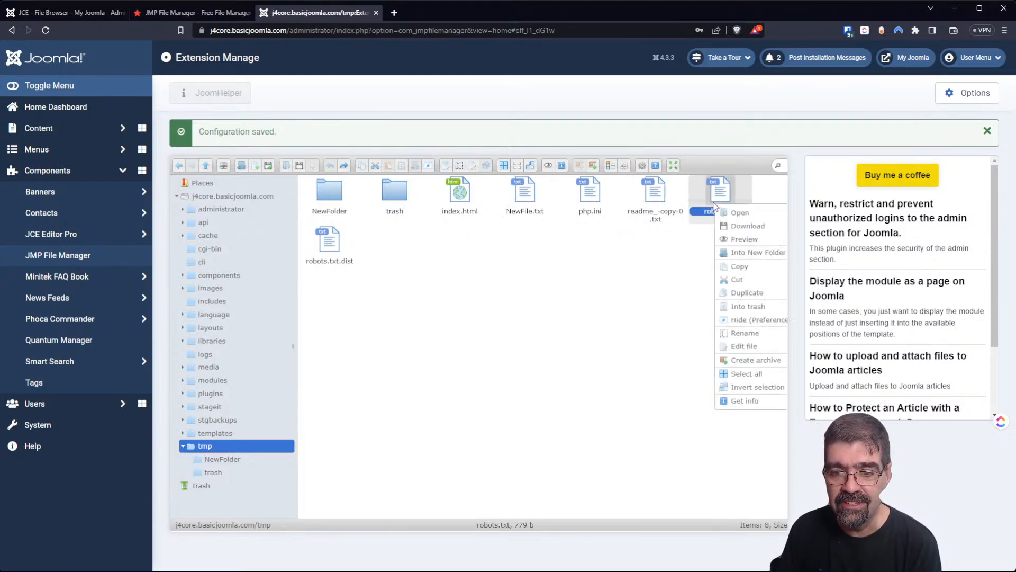
pyautogui.moveTo(732, 347)
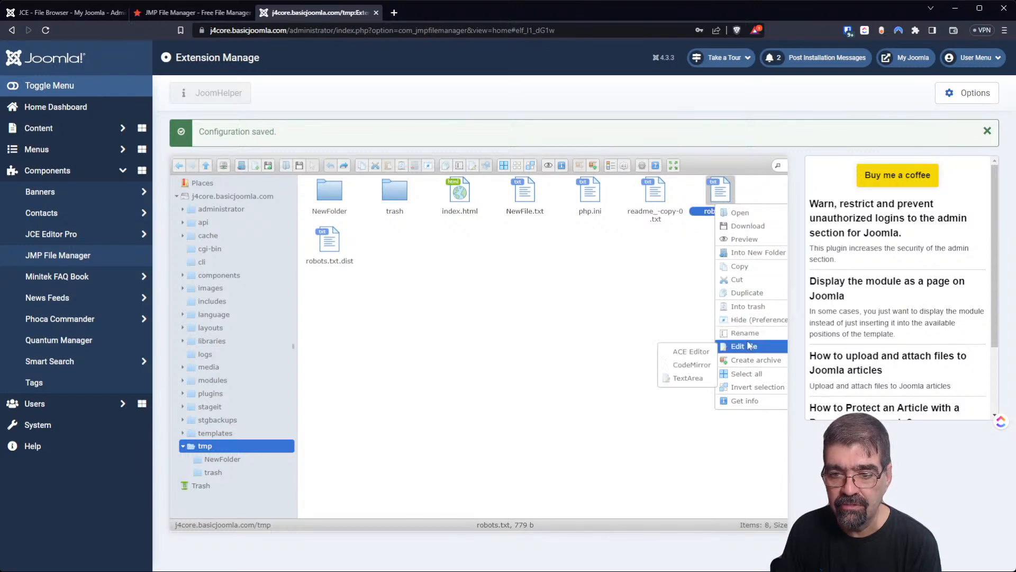
pyautogui.click(712, 354)
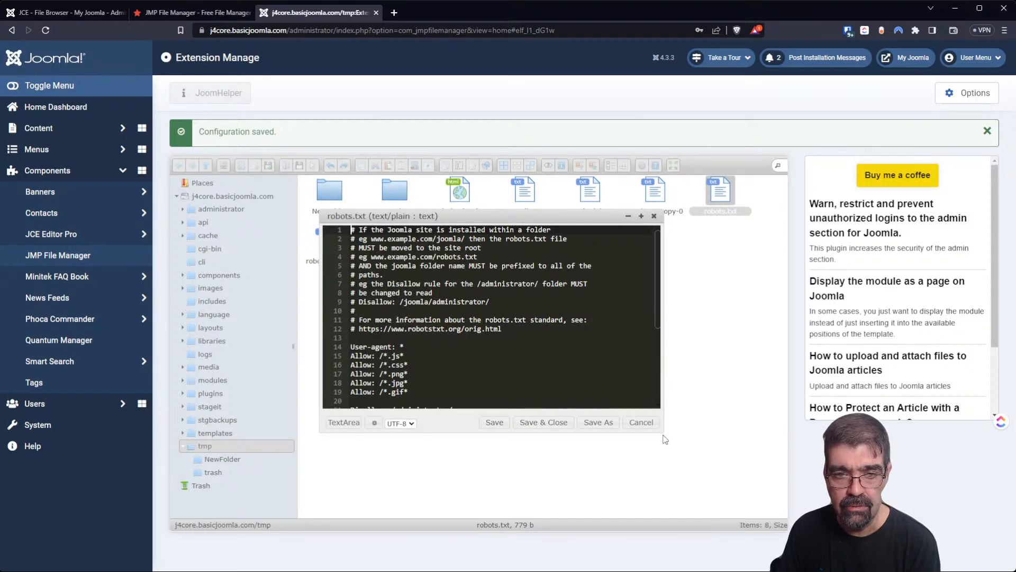
pyautogui.moveTo(663, 433); pyautogui.dragTo(675, 507)
pyautogui.moveTo(414, 218)
pyautogui.mouseDown()
pyautogui.moveTo(99, 194)
pyautogui.moveTo(411, 211)
pyautogui.mouseUp()
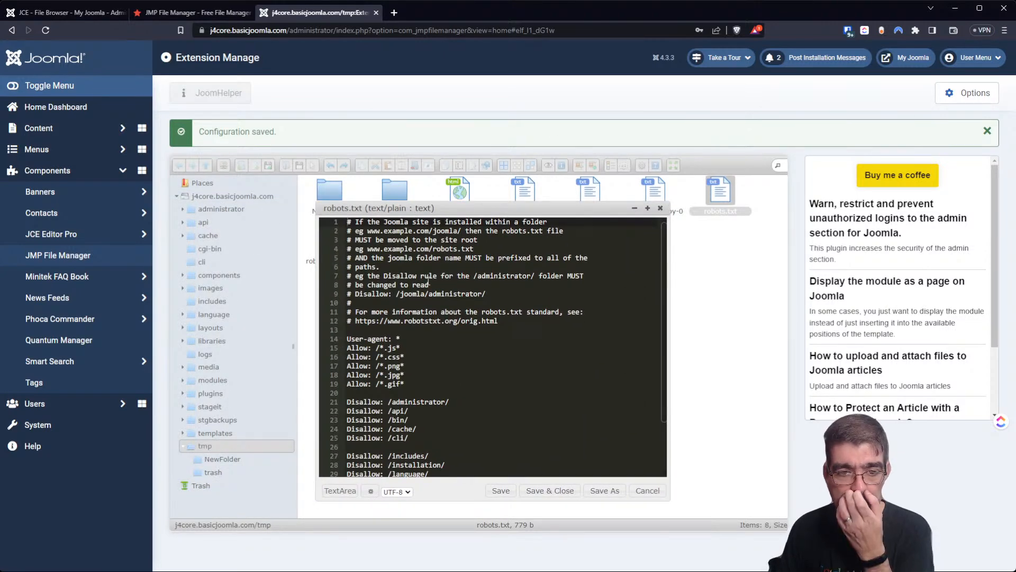
pyautogui.scroll(-2, 428, 279)
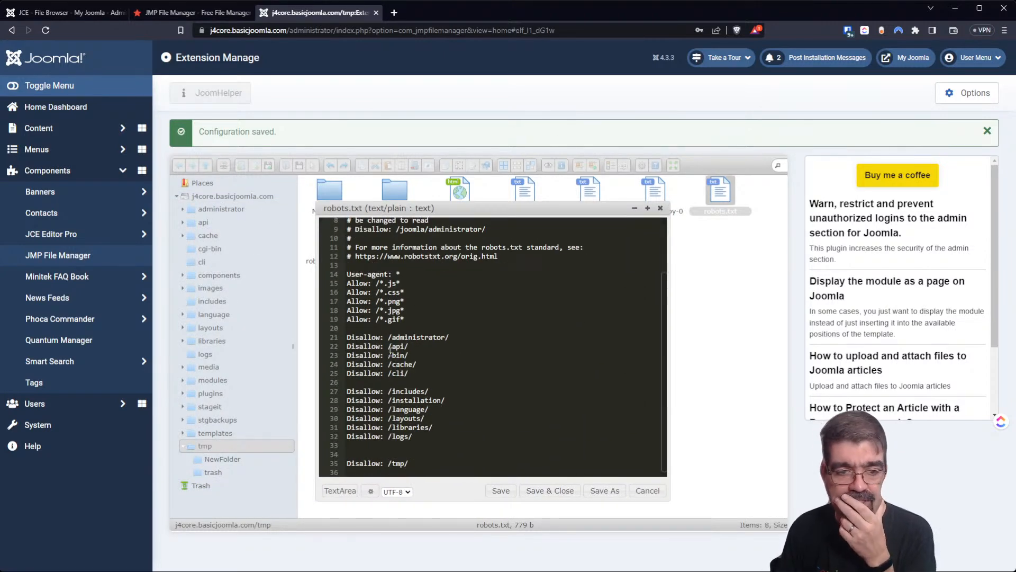
pyautogui.scroll(2, 470, 378)
pyautogui.click(499, 321)
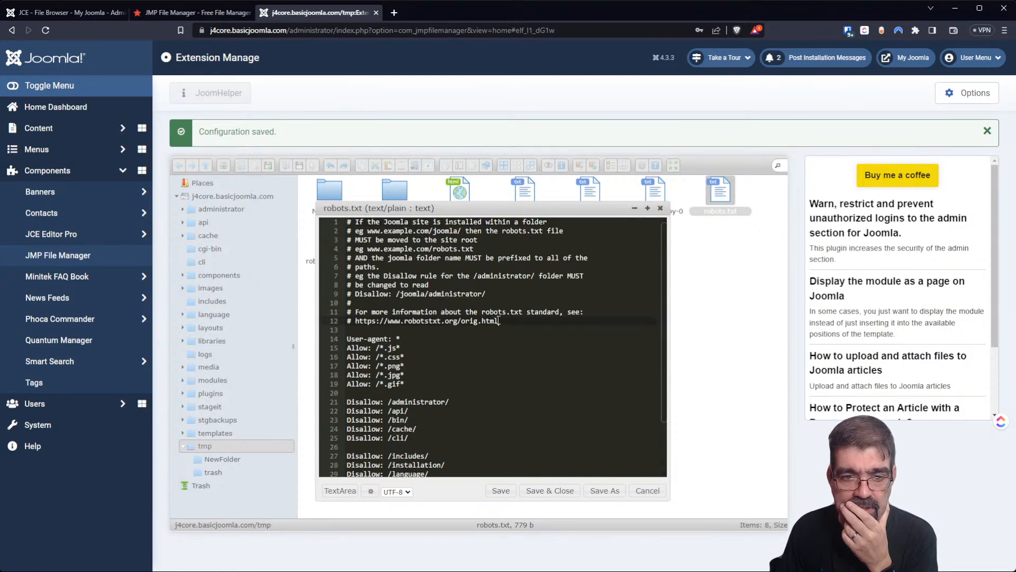
pyautogui.press('Return')
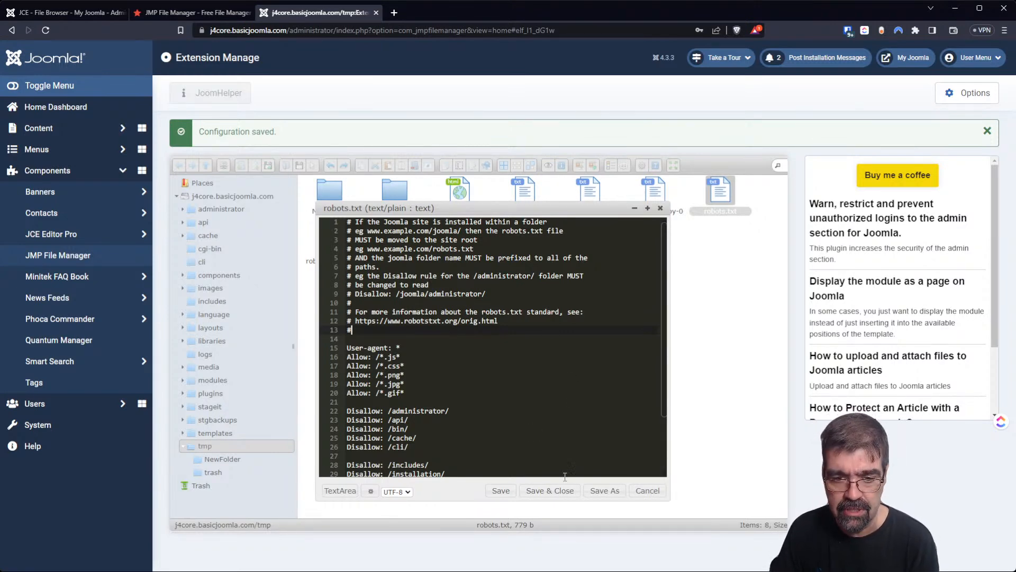
# Save the edited robots.txt as a new file named saveas.txt.
pyautogui.click(604, 491)
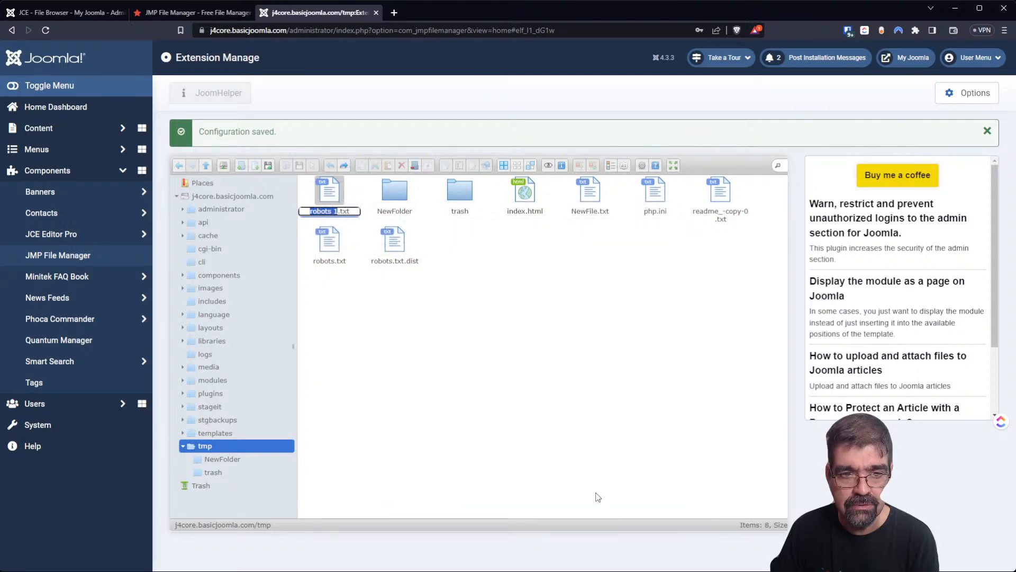
pyautogui.write('saveas')
pyautogui.press('Return')
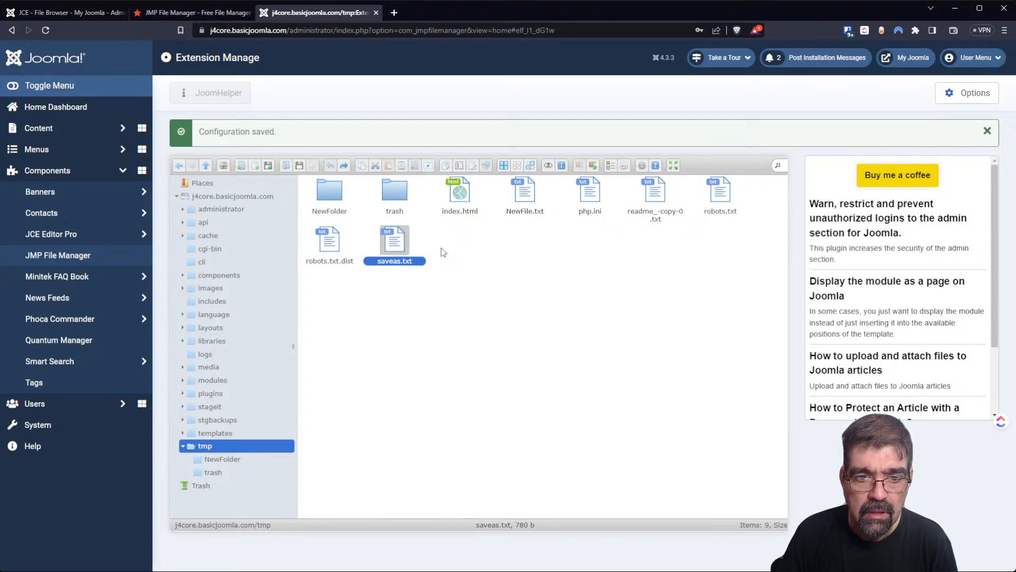
# Create a ZIP archive of saveas.txt named saveas.txt.zip.
pyautogui.rightClick(388, 243)
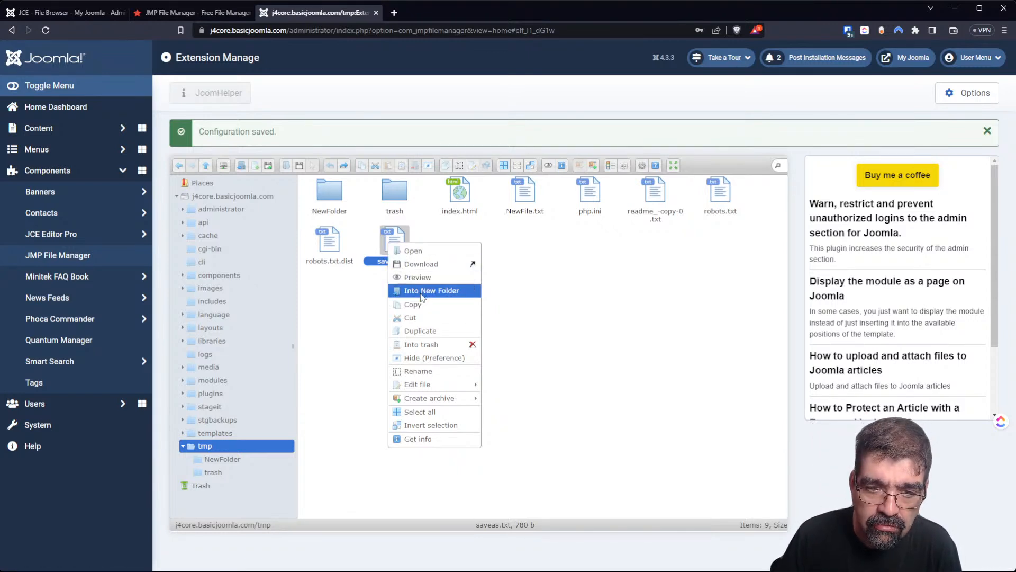
pyautogui.moveTo(440, 387)
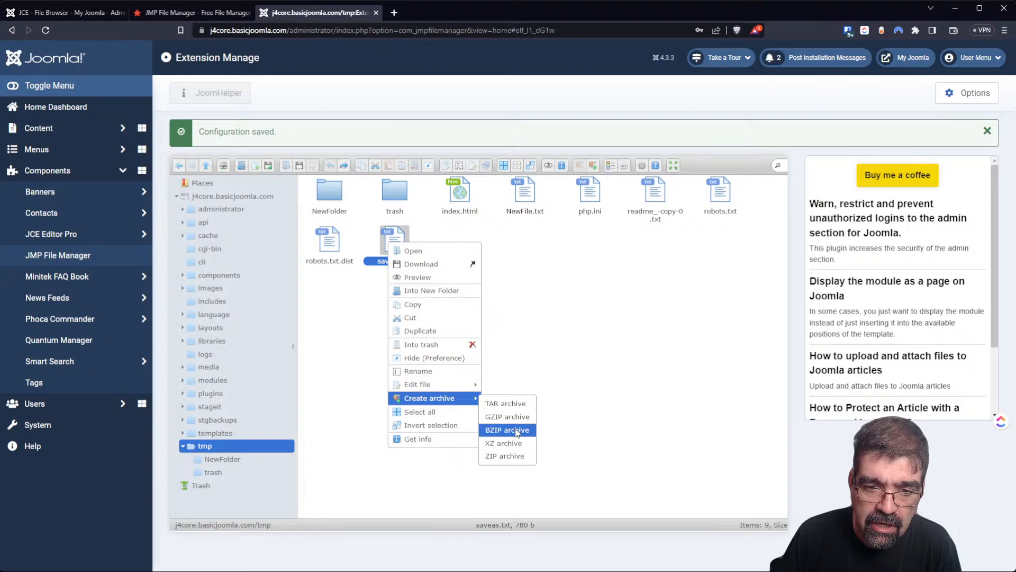
pyautogui.click(505, 456)
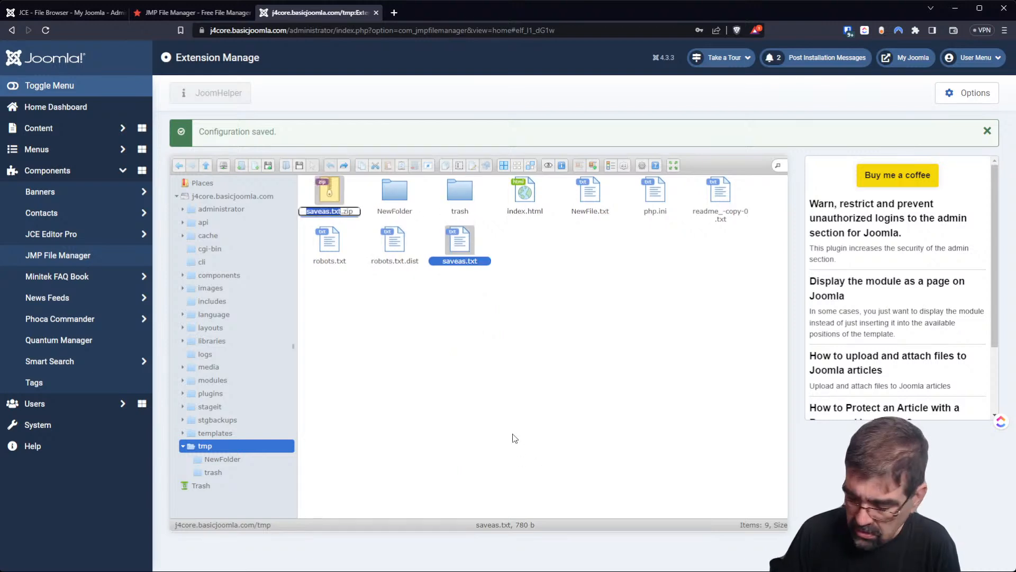
pyautogui.press('Return')
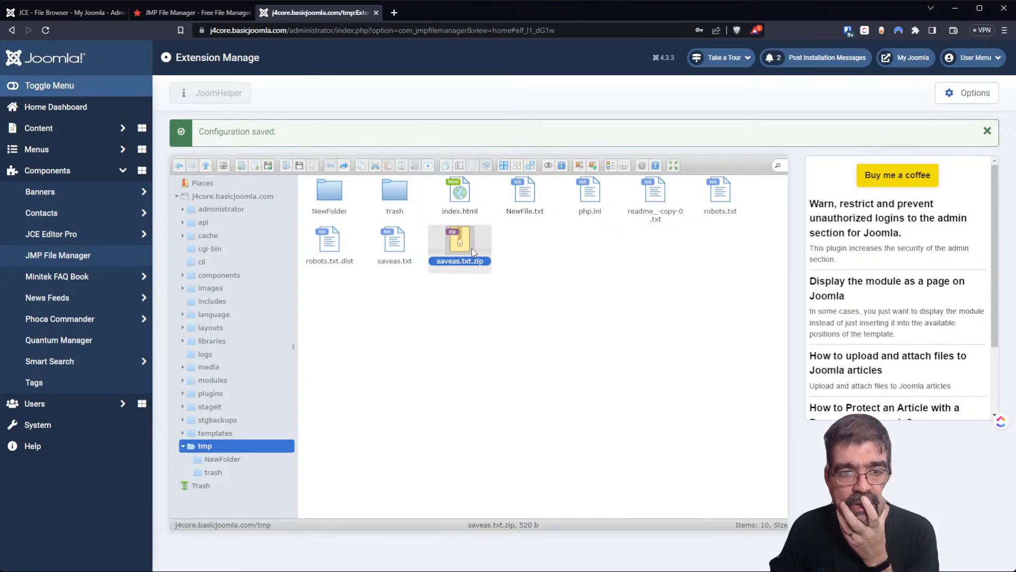
# Try copying saveas.txt.zip into the trash folder, dismiss the file-type error, and return to tmp.
pyautogui.click(362, 168)
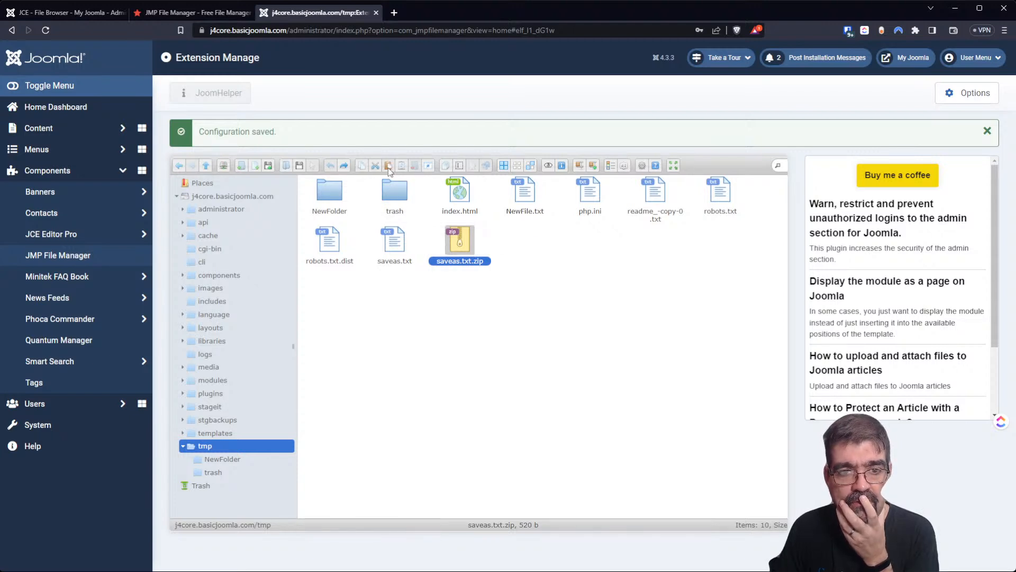
pyautogui.doubleClick(398, 196)
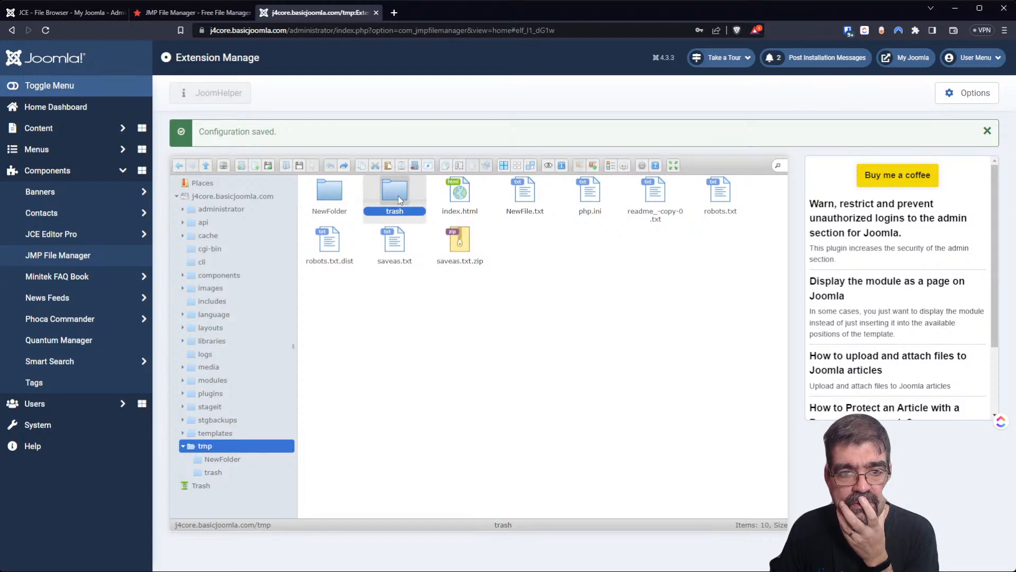
pyautogui.click(388, 167)
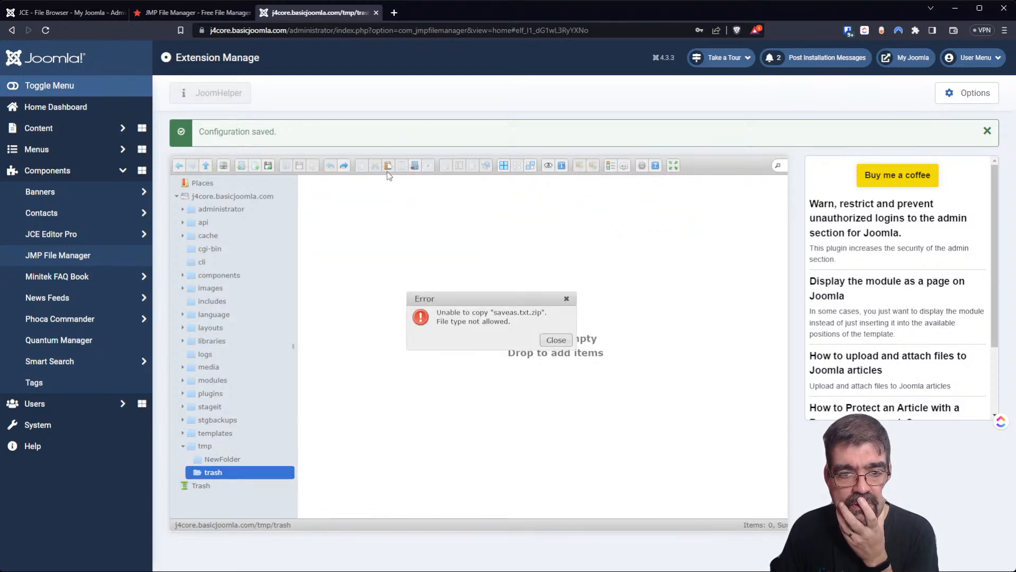
pyautogui.click(557, 340)
pyautogui.click(206, 166)
# Cut saveas.txt, paste it into trash, then paste again to get the replace prompt.
pyautogui.click(400, 249)
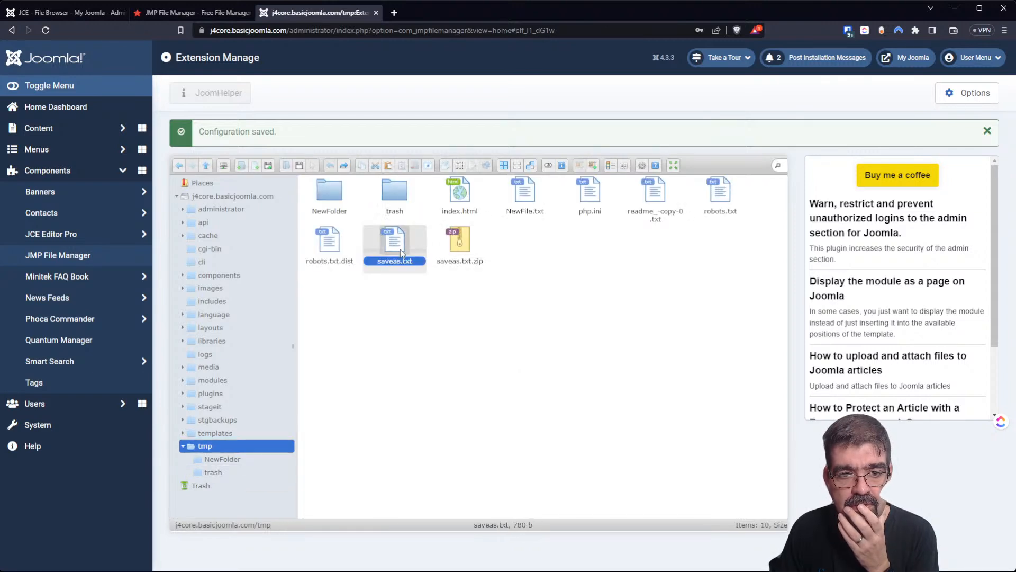
pyautogui.rightClick(401, 249)
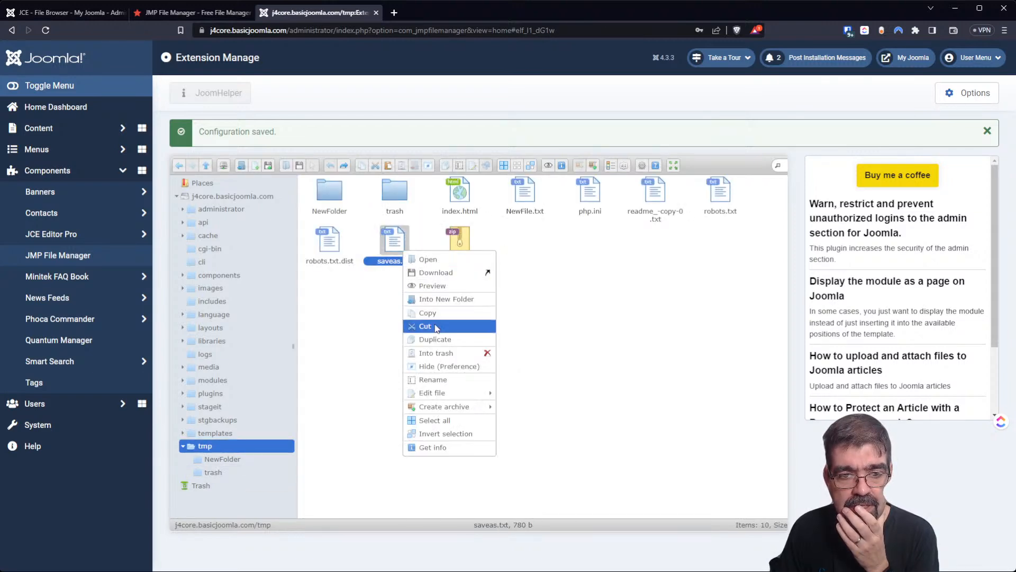
pyautogui.click(431, 313)
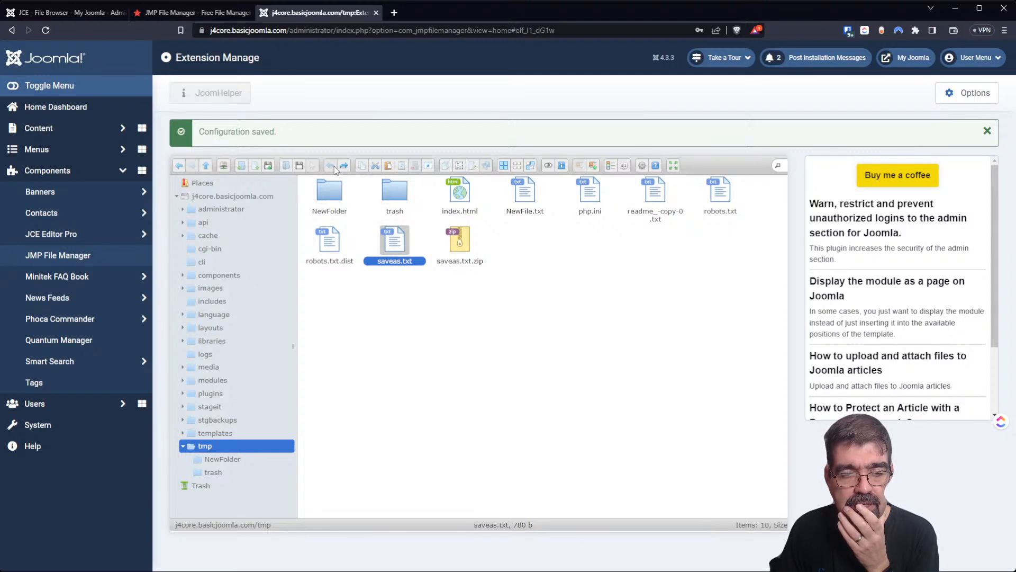
pyautogui.doubleClick(396, 196)
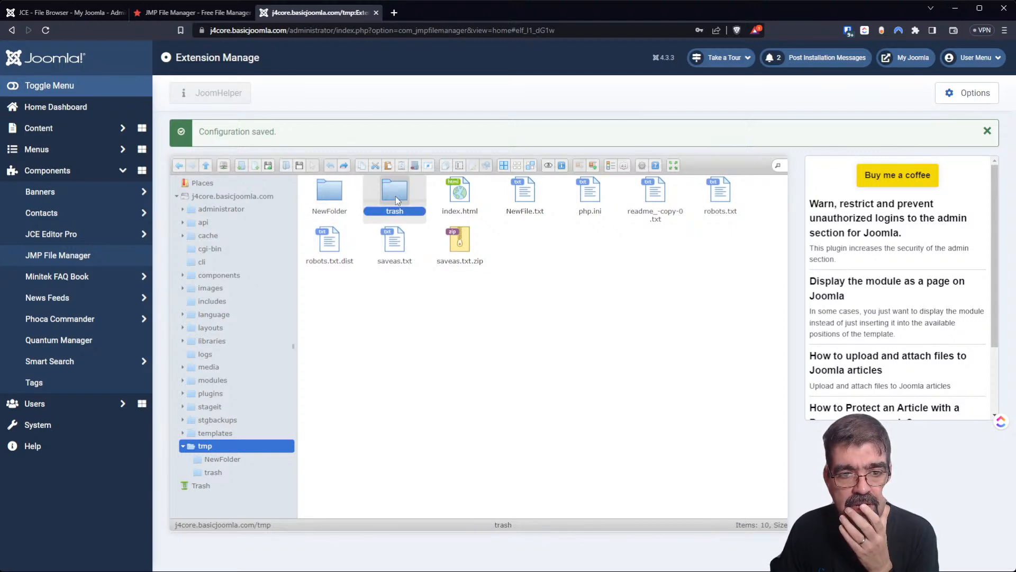
pyautogui.rightClick(438, 310)
pyautogui.click(486, 413)
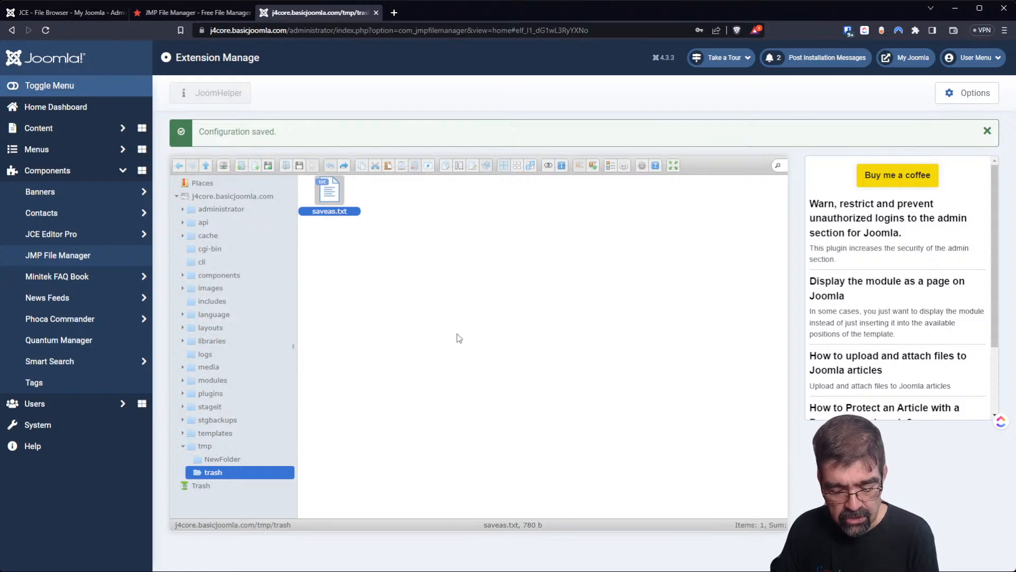
pyautogui.hotkey('ctrl', 'v')
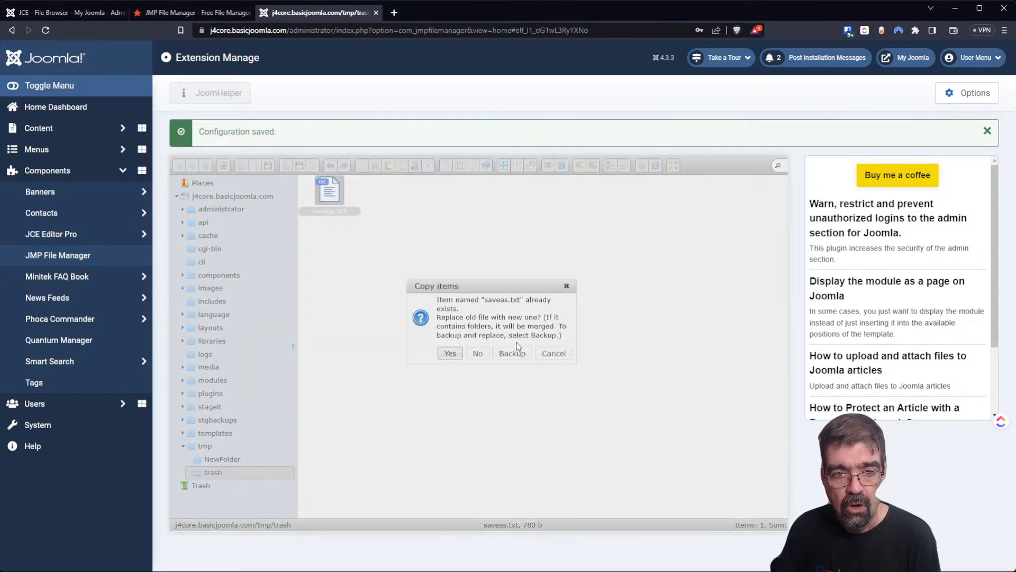
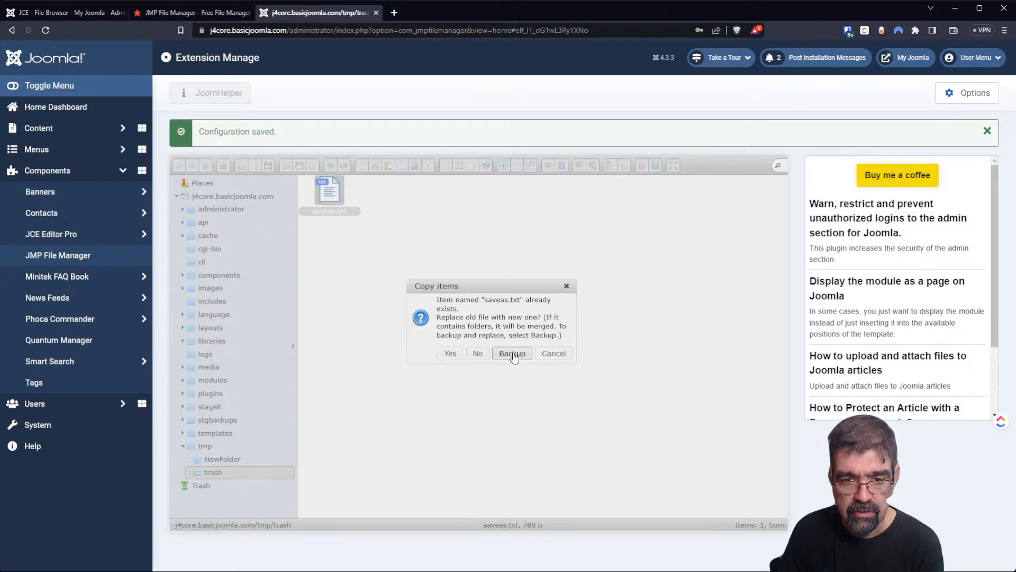
# Keep a backup copy saveas~.txt, then invert the selection of the two files repeatedly.
pyautogui.click(512, 354)
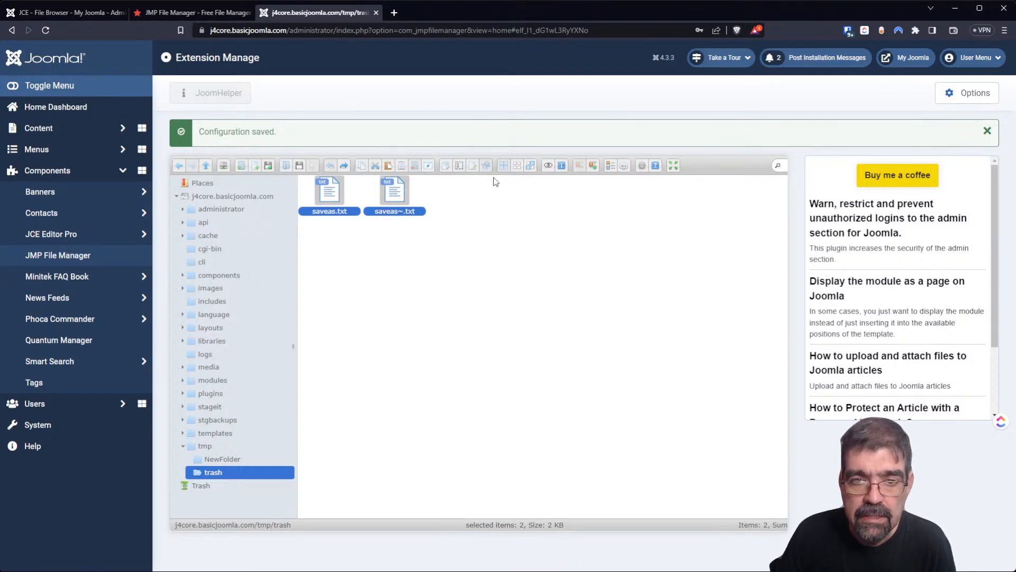
pyautogui.click(530, 167)
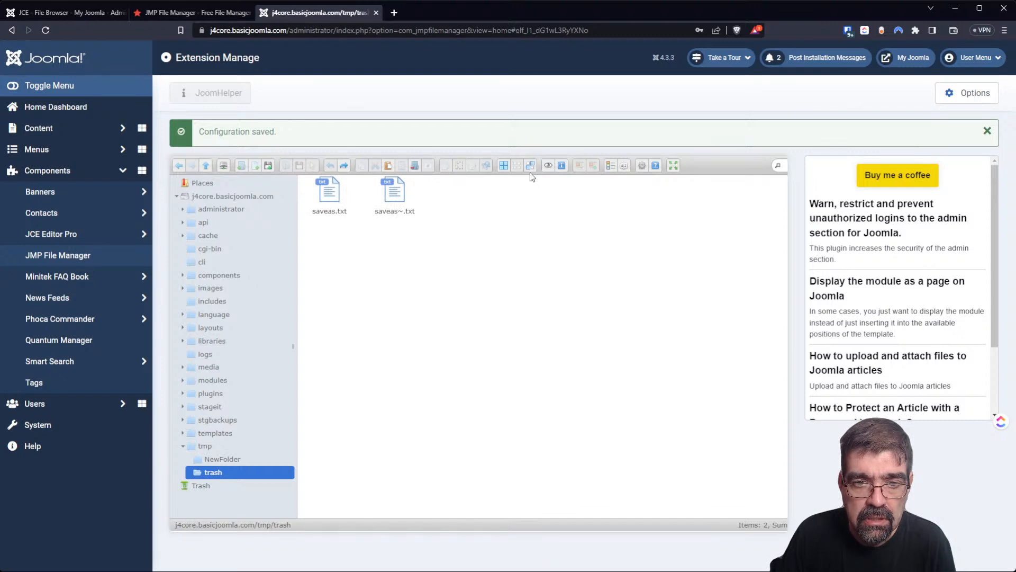
pyautogui.click(530, 167)
pyautogui.click(530, 166)
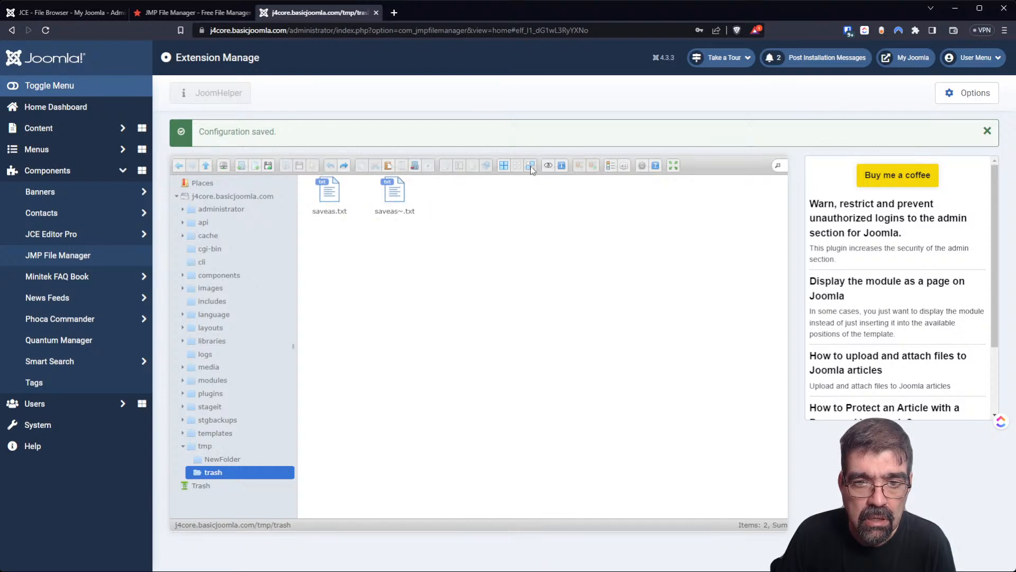
pyautogui.click(530, 166)
pyautogui.click(530, 166)
# Select saveas~.txt alone, swap to saveas.txt, then try select-none and select-all.
pyautogui.click(380, 196)
pyautogui.click(531, 166)
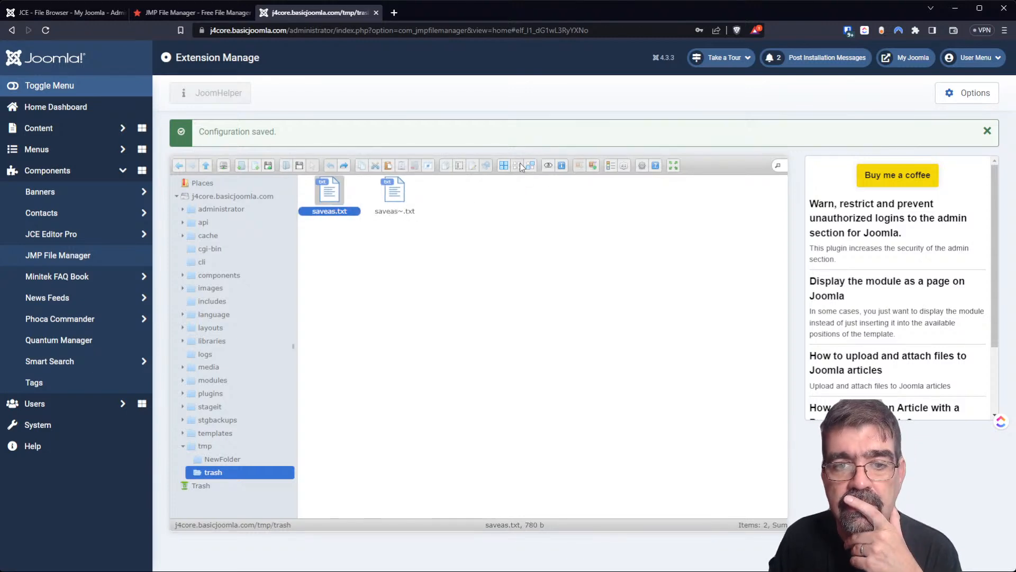
pyautogui.click(520, 165)
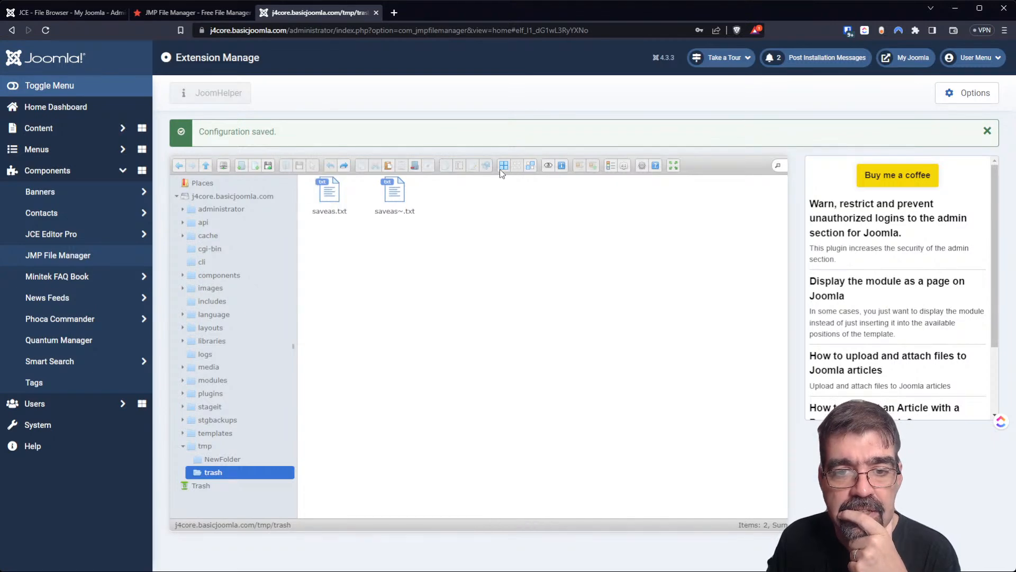
pyautogui.click(500, 169)
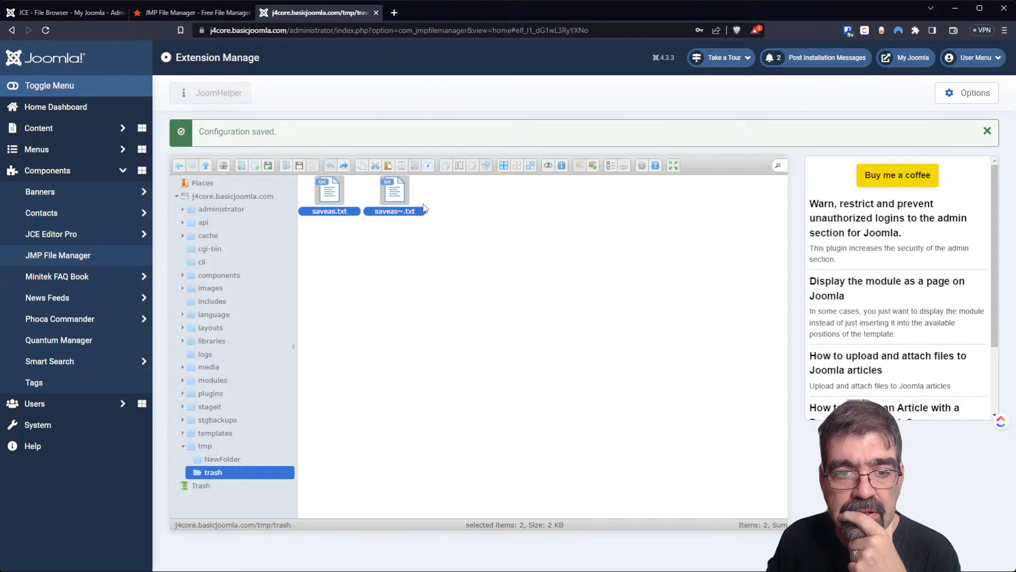
pyautogui.click(408, 196)
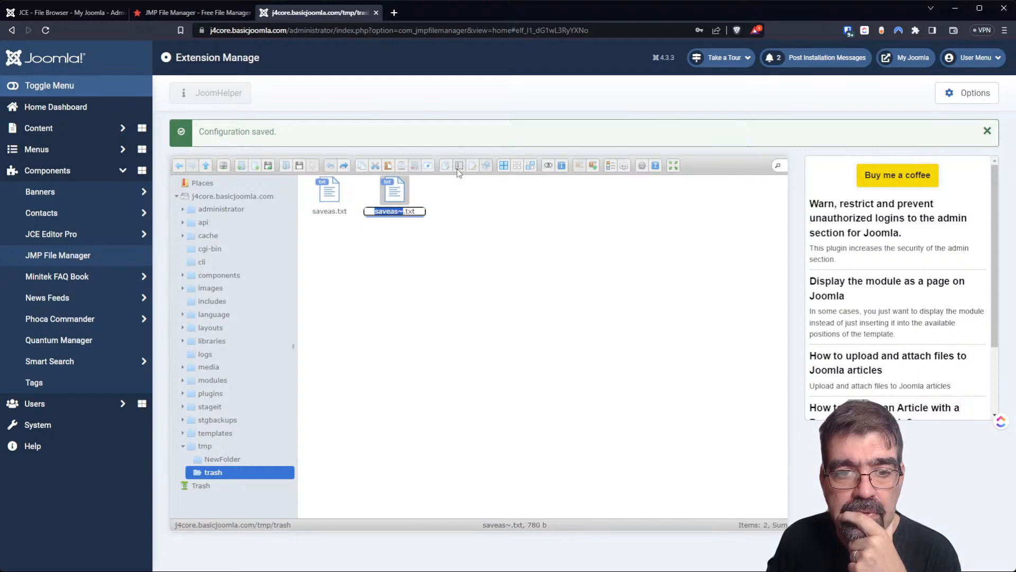
pyautogui.click(551, 262)
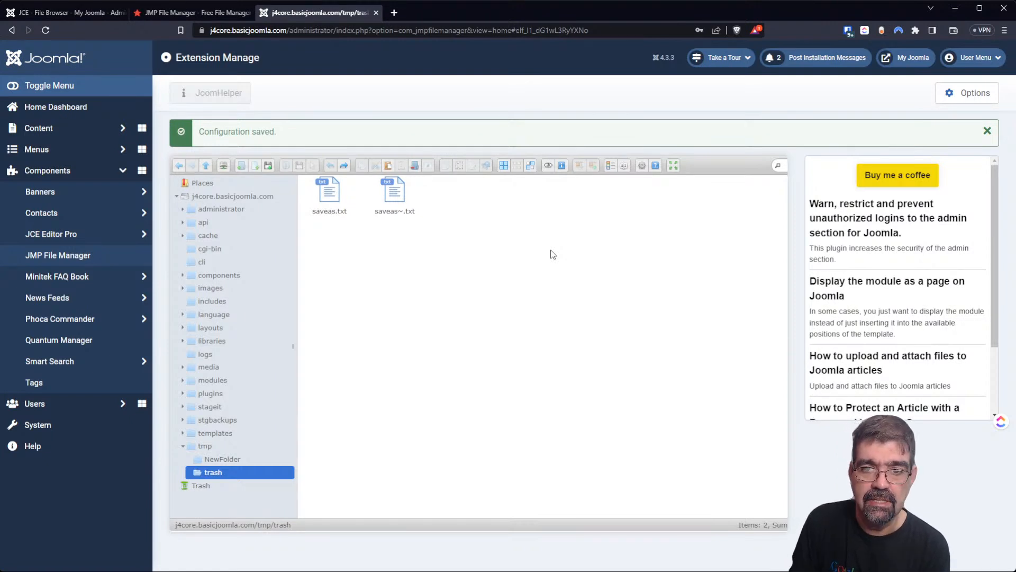
# Switch to the detailed list view and turn on the Also Treeview sorting option.
pyautogui.click(610, 166)
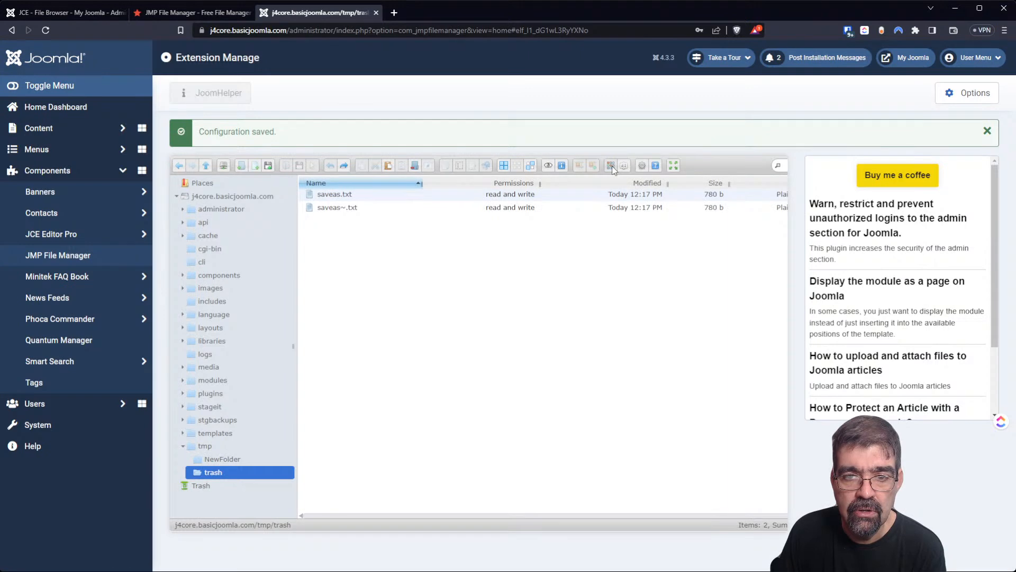
pyautogui.click(625, 166)
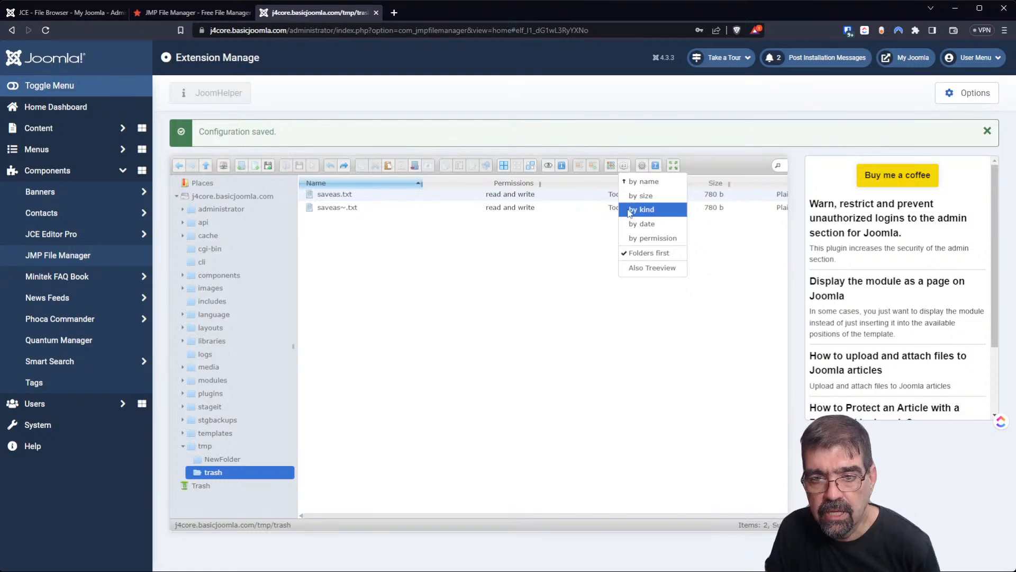
pyautogui.click(640, 269)
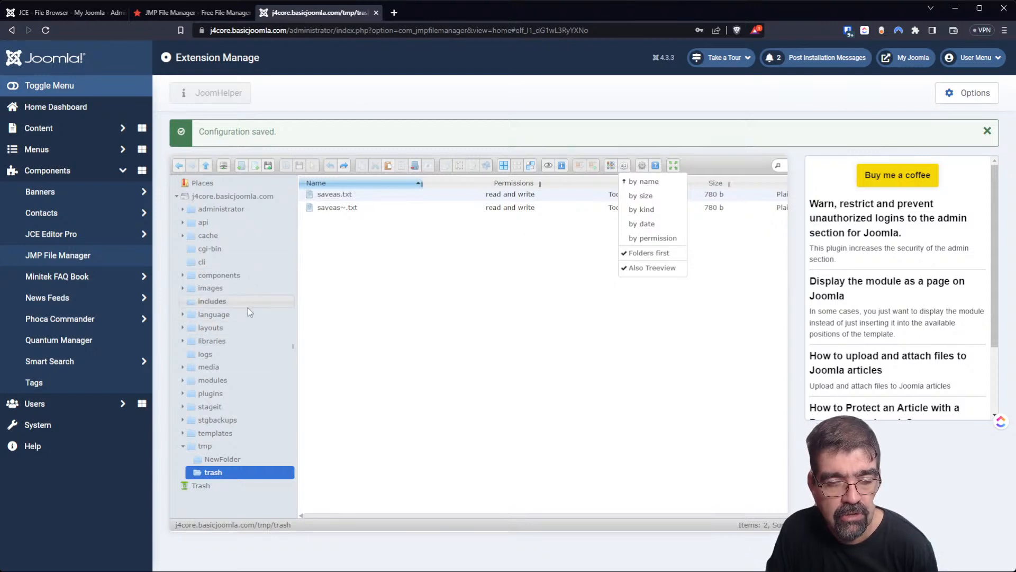
pyautogui.click(652, 268)
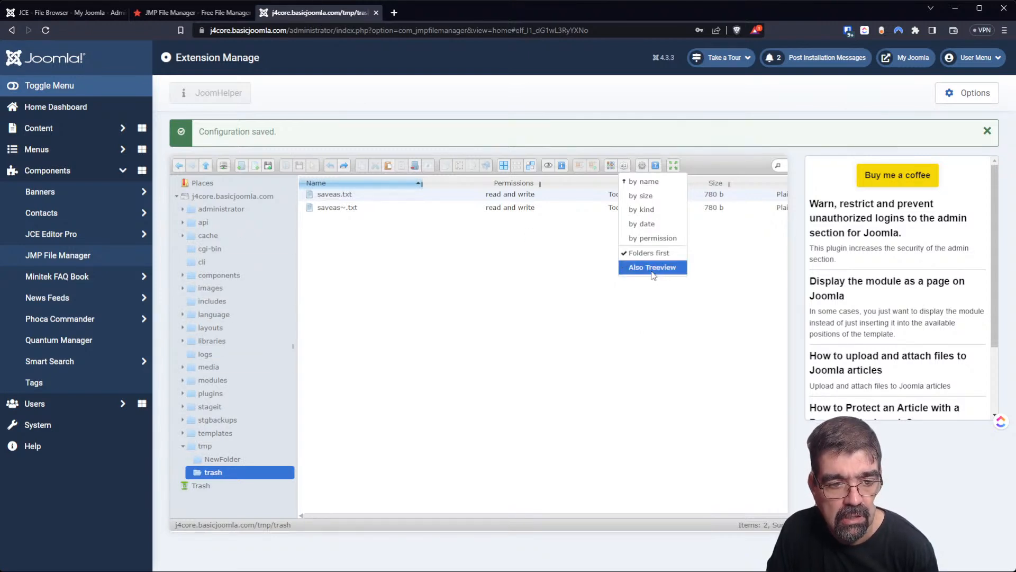
pyautogui.click(652, 268)
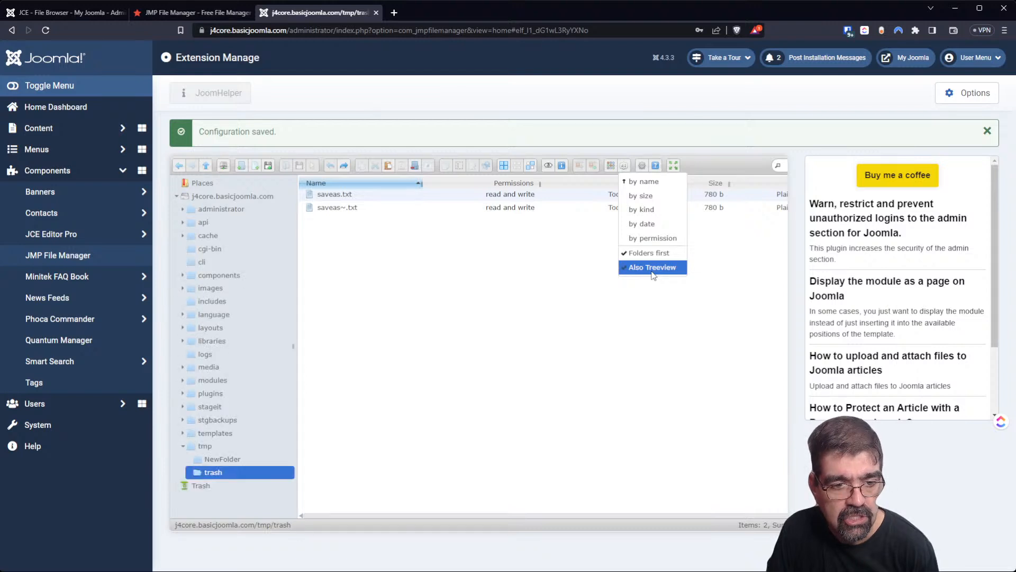
pyautogui.click(695, 307)
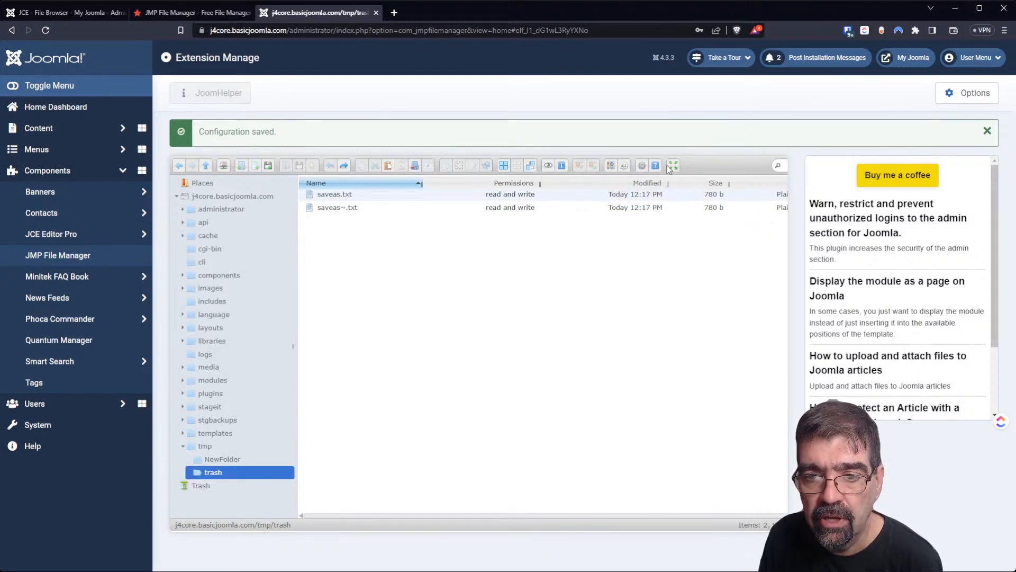
# Open and close file search, then go up from trash to the tmp folder.
pyautogui.click(776, 168)
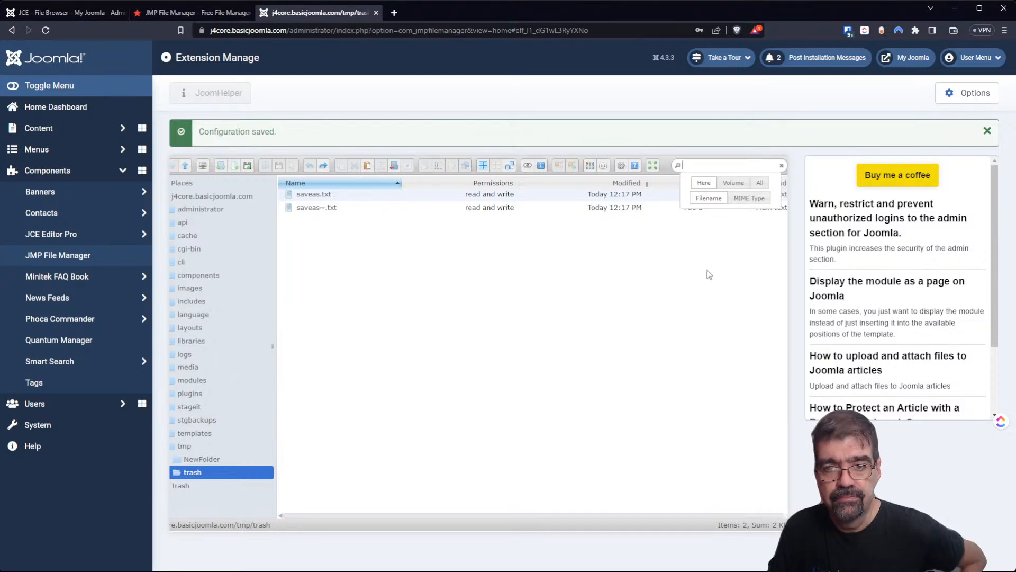
pyautogui.click(671, 254)
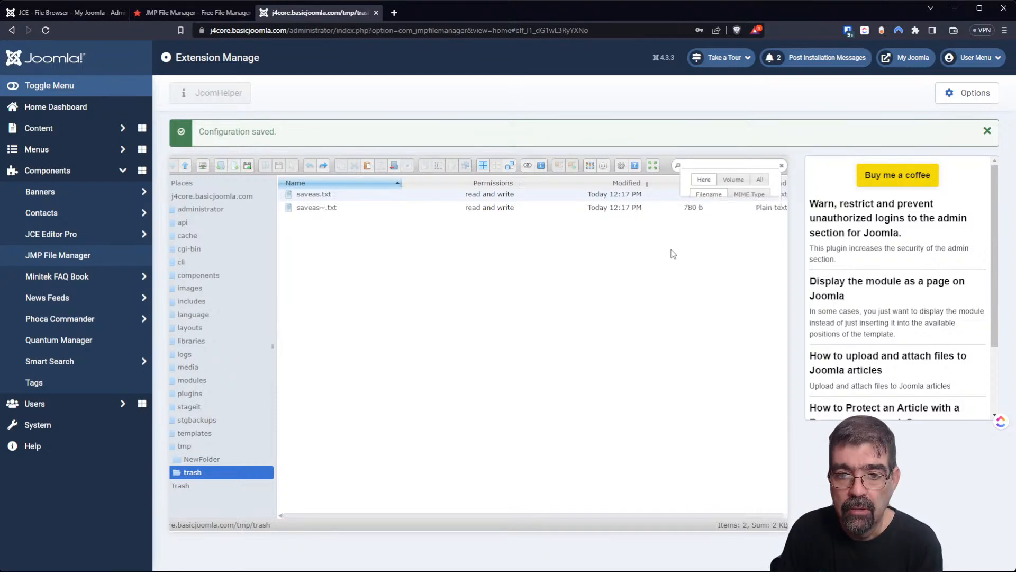
pyautogui.click(186, 167)
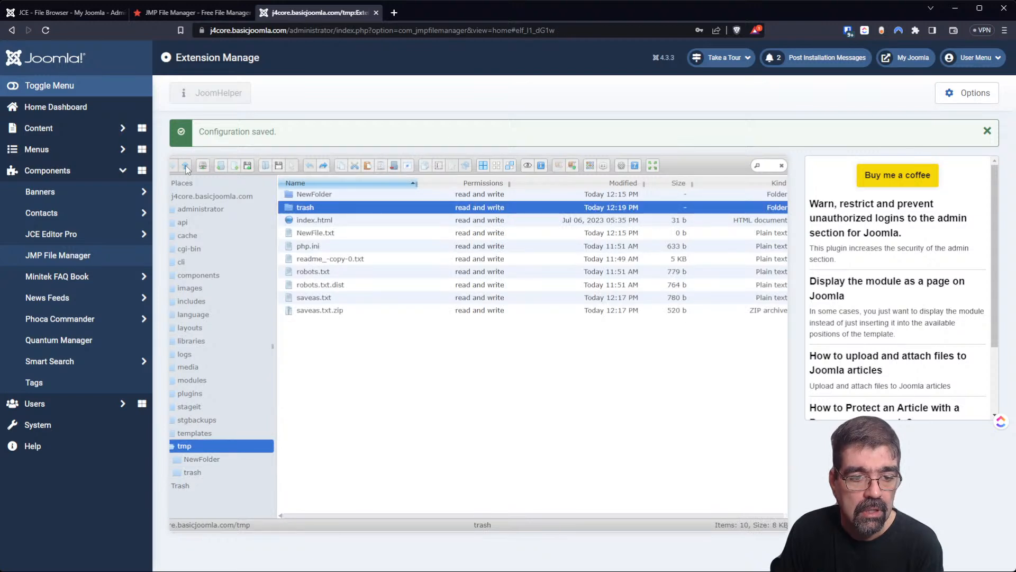
# Go up to the site root and try the search scope options.
pyautogui.click(186, 166)
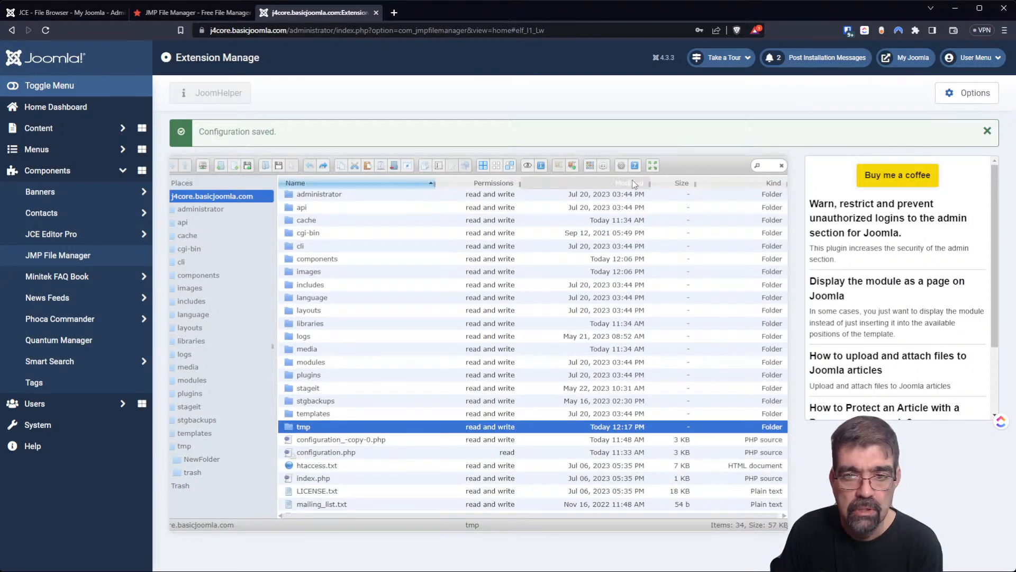
pyautogui.click(762, 166)
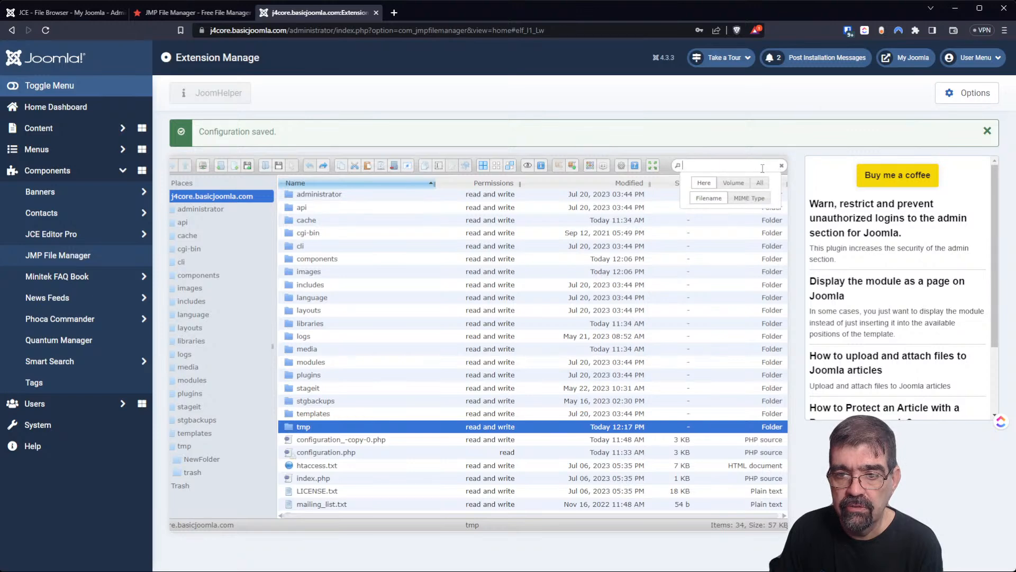
pyautogui.click(728, 186)
pyautogui.click(762, 184)
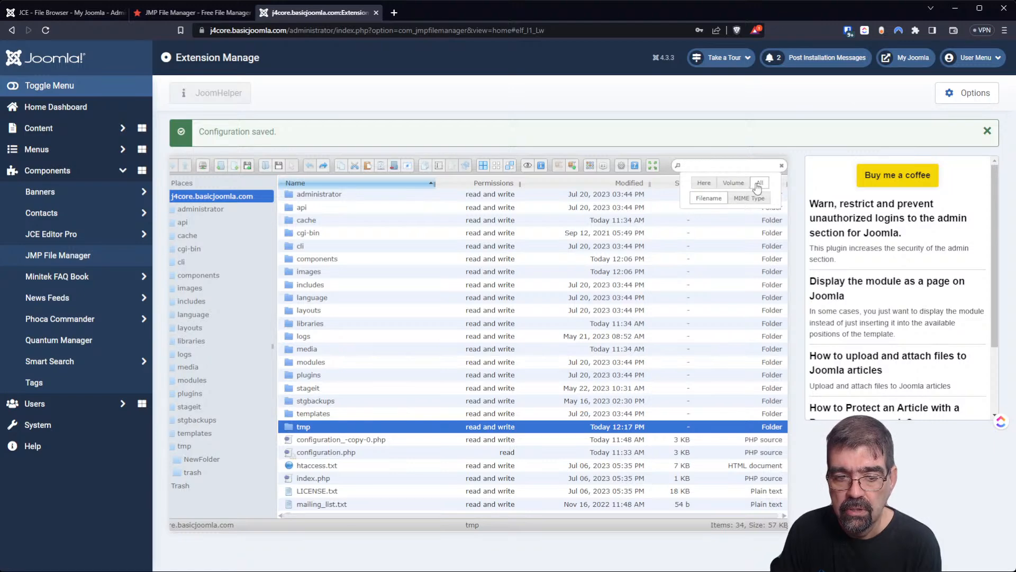
pyautogui.click(710, 189)
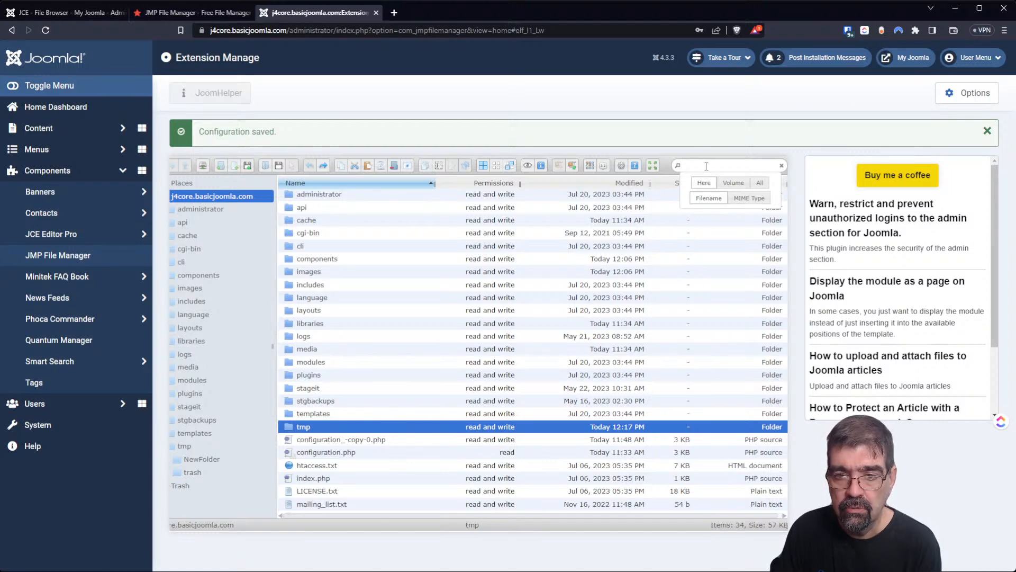
# Search for 'txt' across the whole volume and scroll through the 90 results.
pyautogui.click(706, 166)
pyautogui.write('txt')
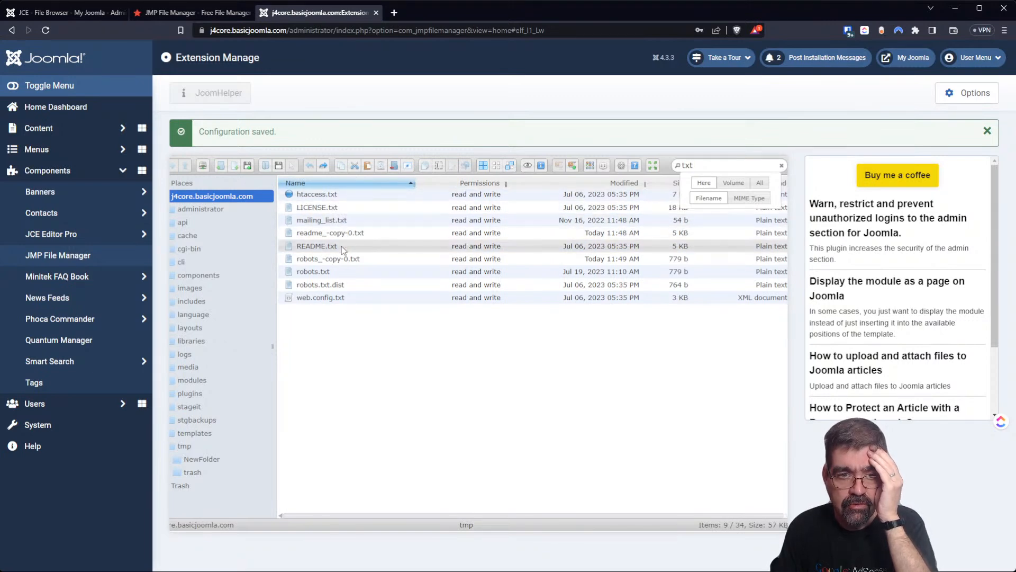
pyautogui.click(736, 185)
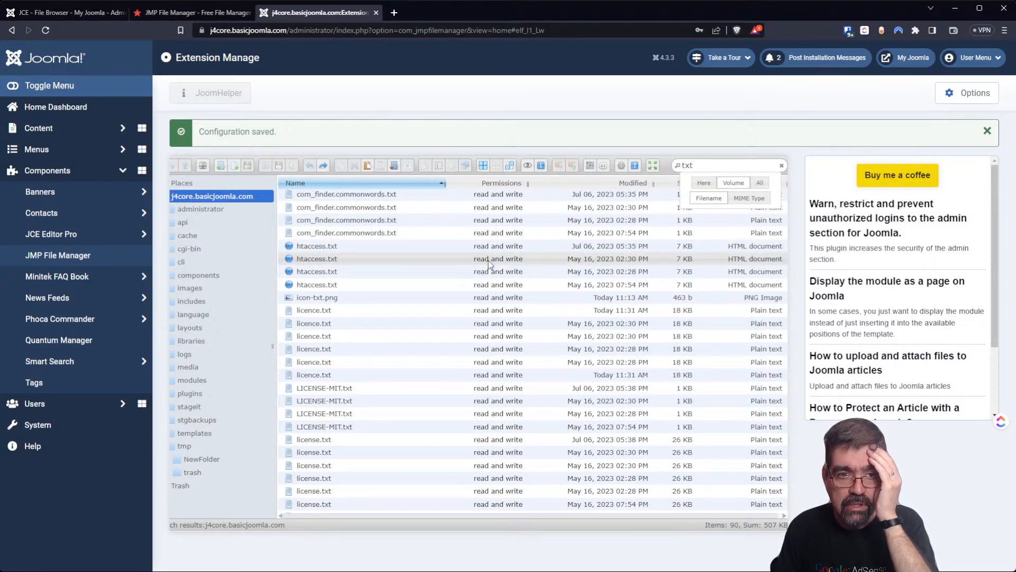
pyautogui.scroll(-6, 488, 259)
pyautogui.scroll(-5, 496, 275)
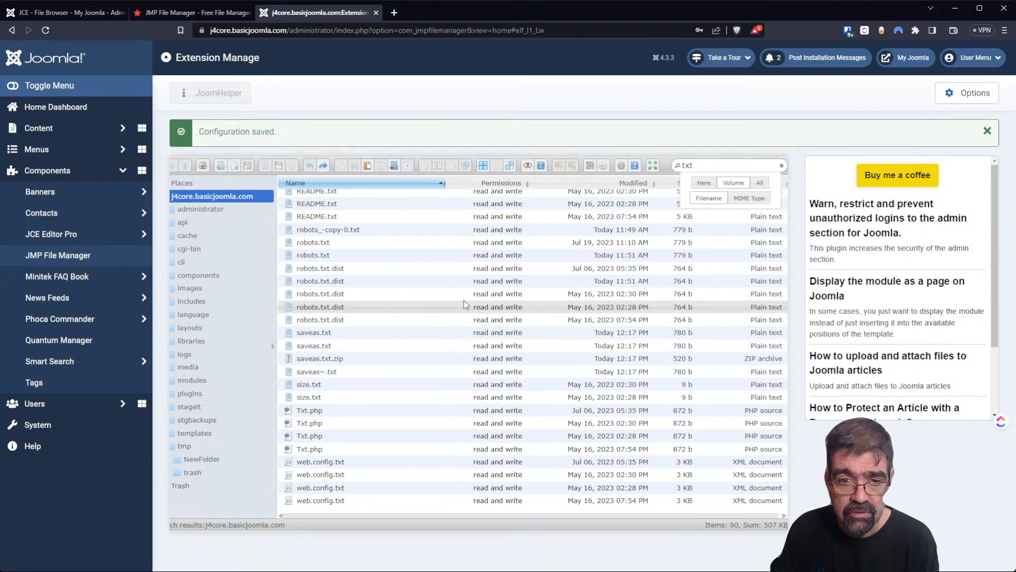
pyautogui.scroll(5, 464, 300)
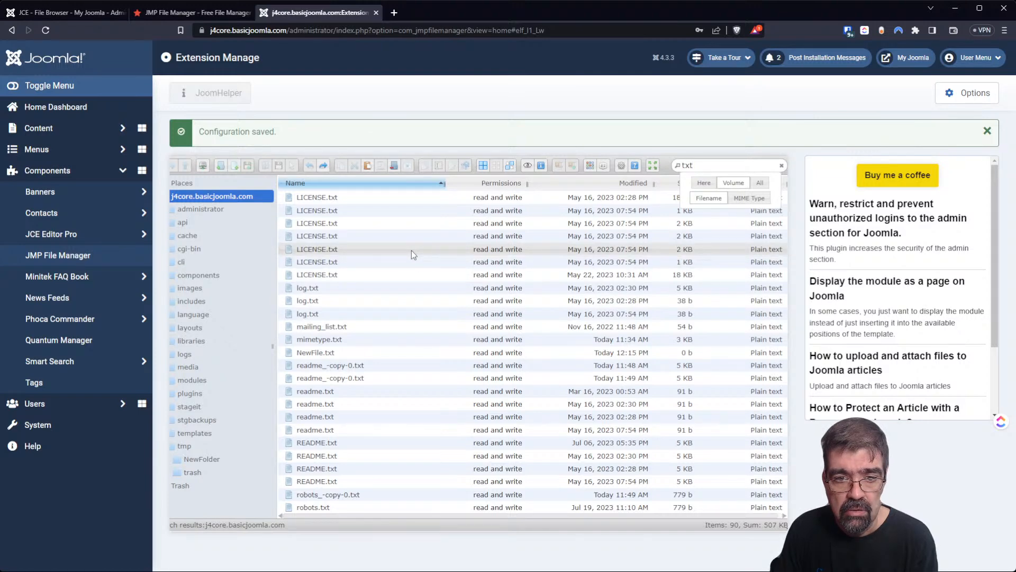
pyautogui.hotkey('ctrl', '+')
pyautogui.hotkey('ctrl', '+')
pyautogui.hotkey('ctrl', '+')
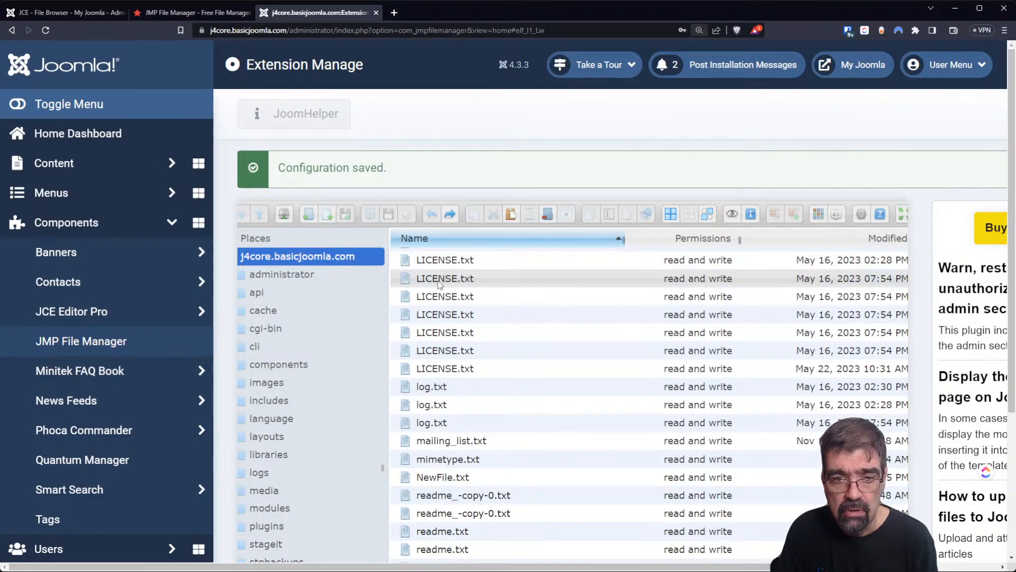
pyautogui.hotkey('ctrl', '-')
pyautogui.hotkey('ctrl', '-')
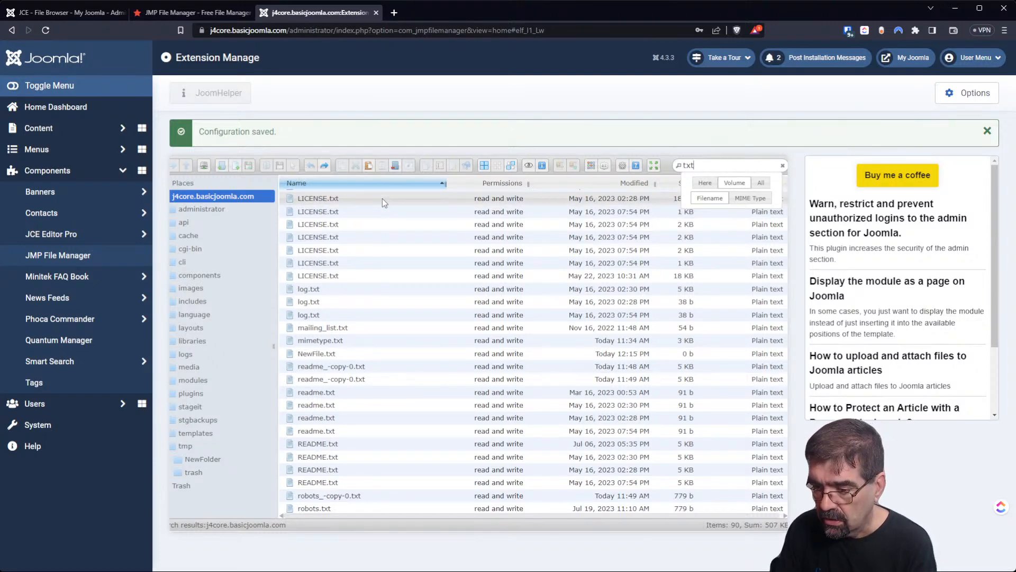
pyautogui.scroll(5, 403, 256)
pyautogui.scroll(5, 407, 260)
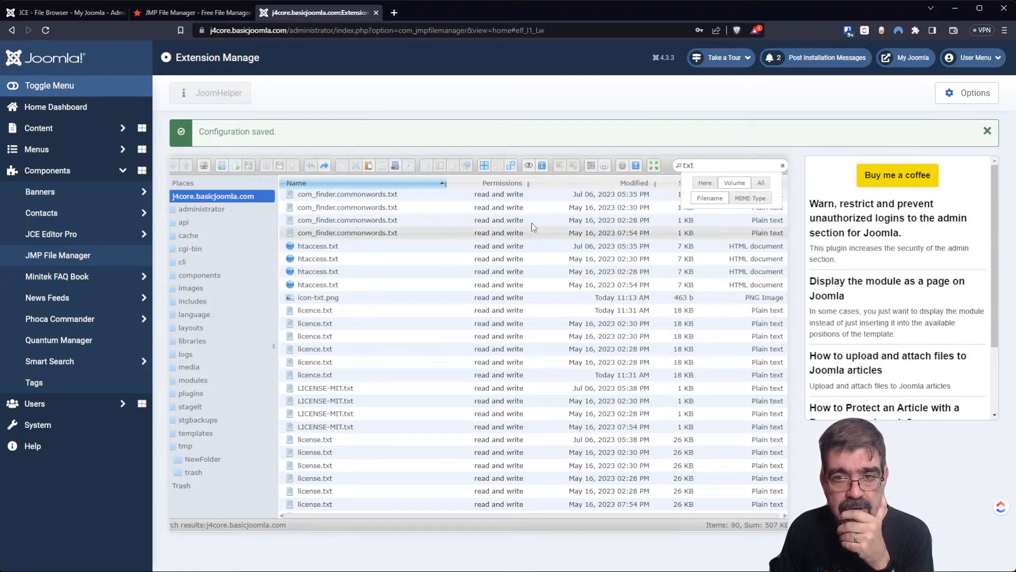
# Replace the search term with 'train' and search all locations, giving 40 matches.
pyautogui.doubleClick(699, 166)
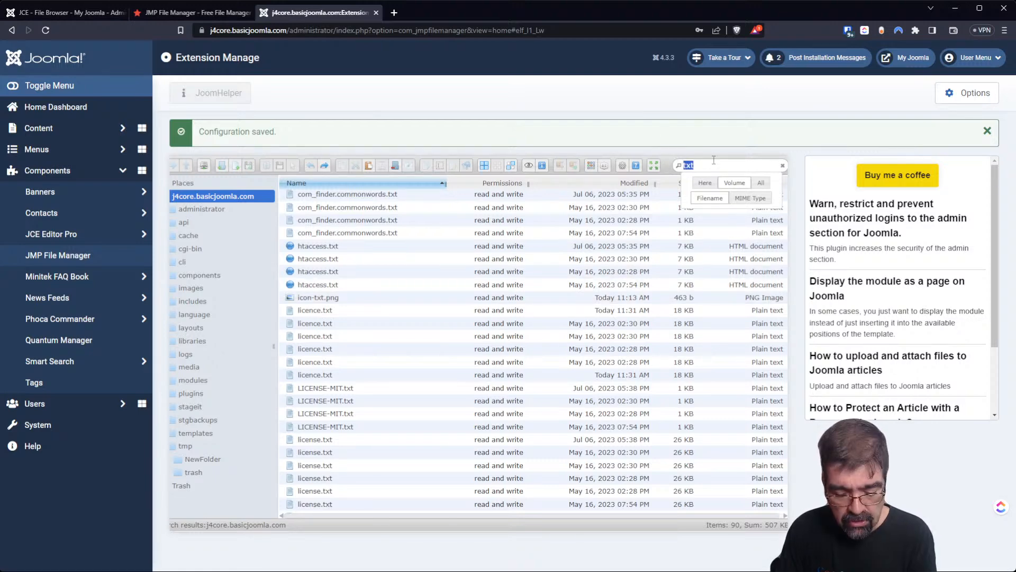
pyautogui.write('train')
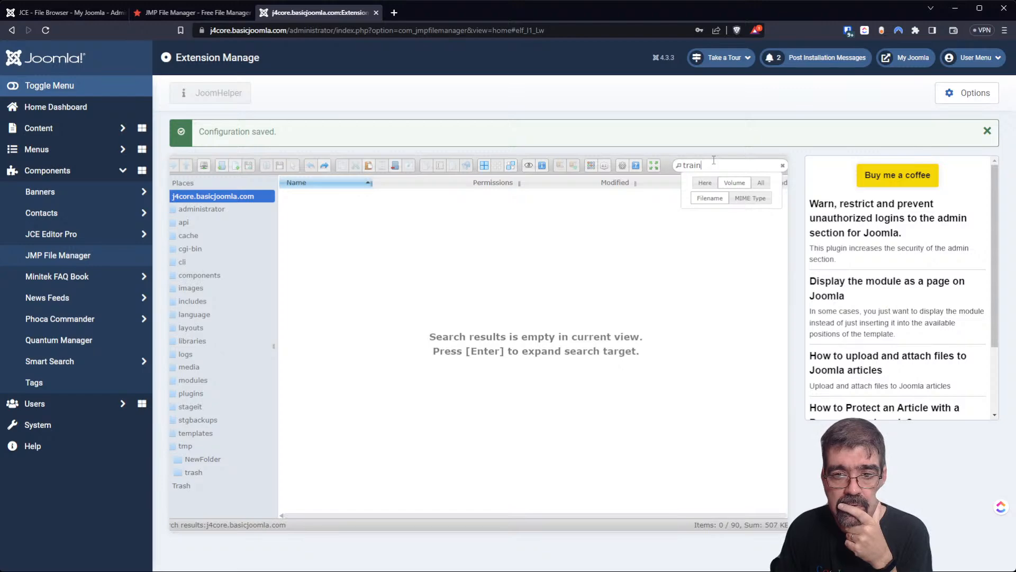
pyautogui.click(760, 183)
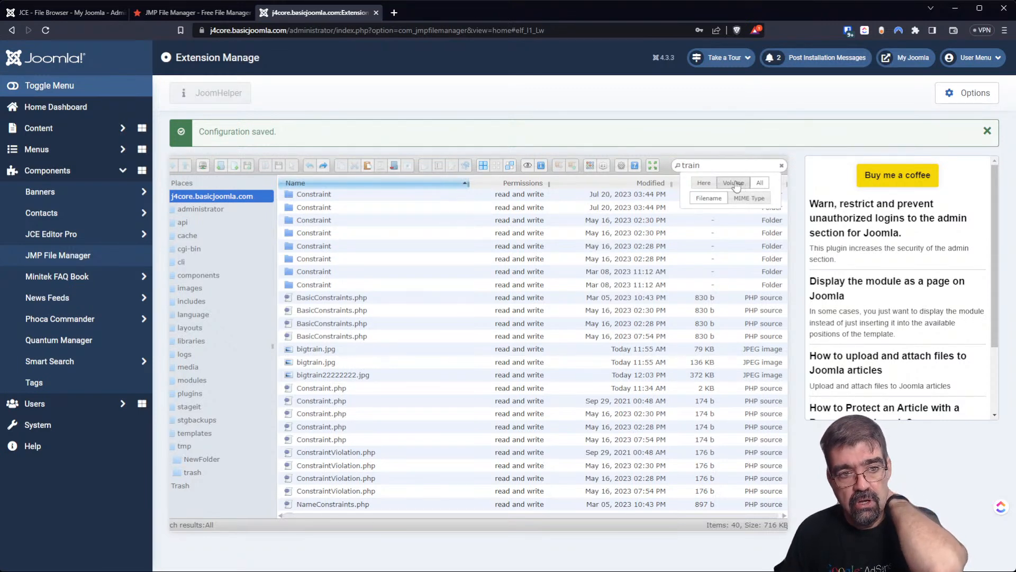
pyautogui.scroll(-1, 403, 286)
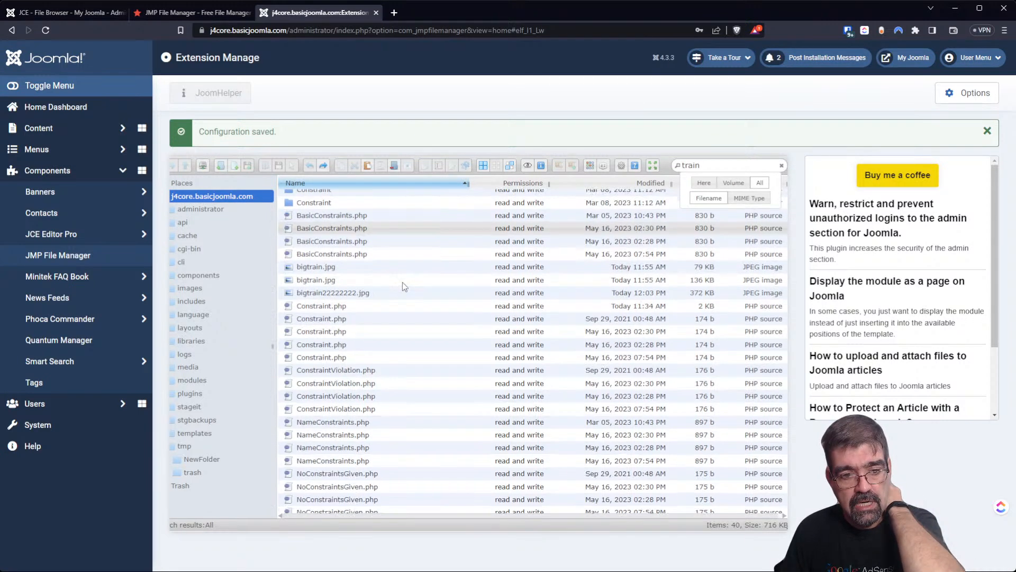
pyautogui.scroll(2, 404, 279)
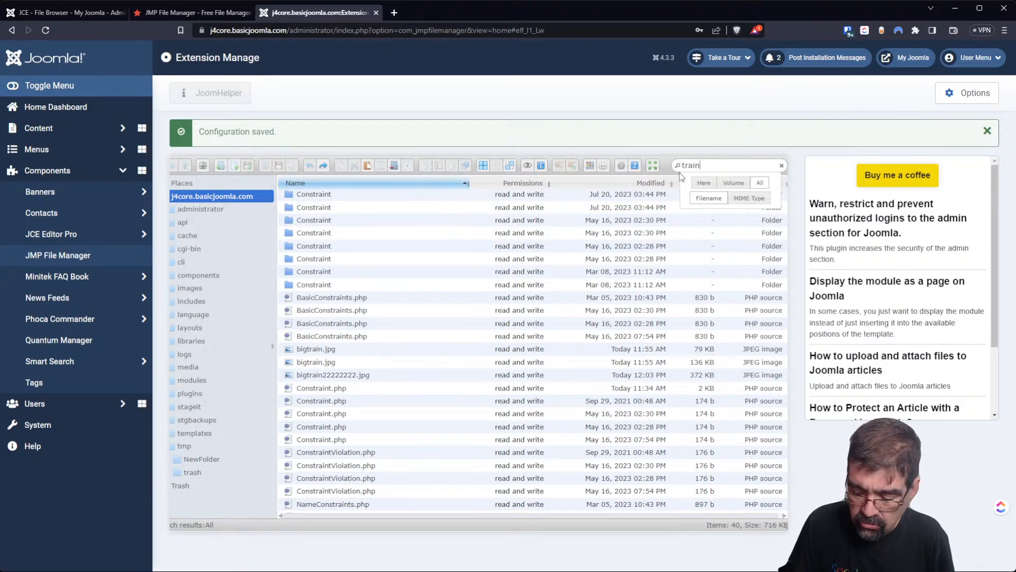
# Try quoting and adding a * wildcard to the search term, then clear it.
pyautogui.write('"')
pyautogui.press('Home')
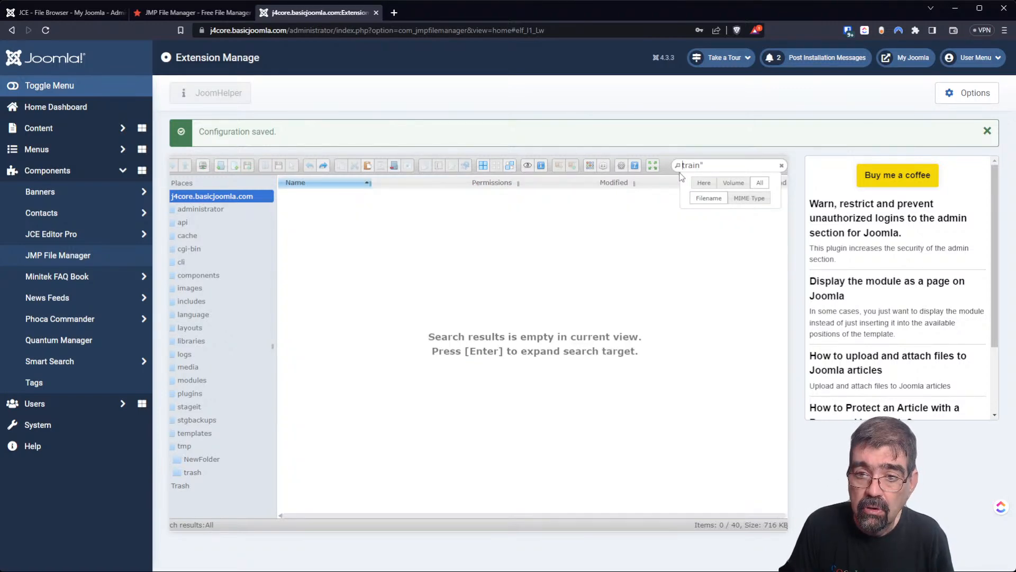
pyautogui.write('"')
pyautogui.press('BackSpace')
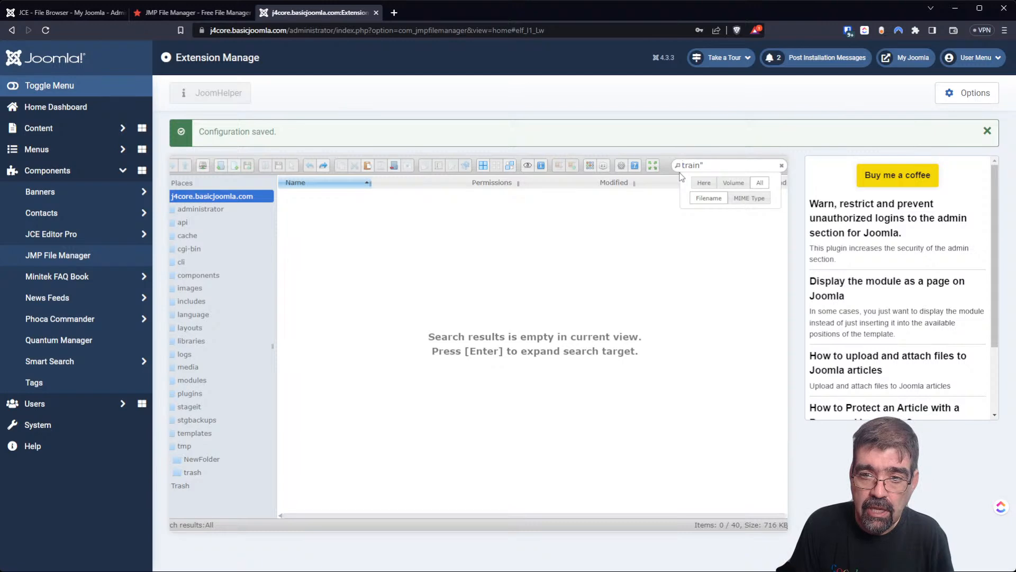
pyautogui.write('*')
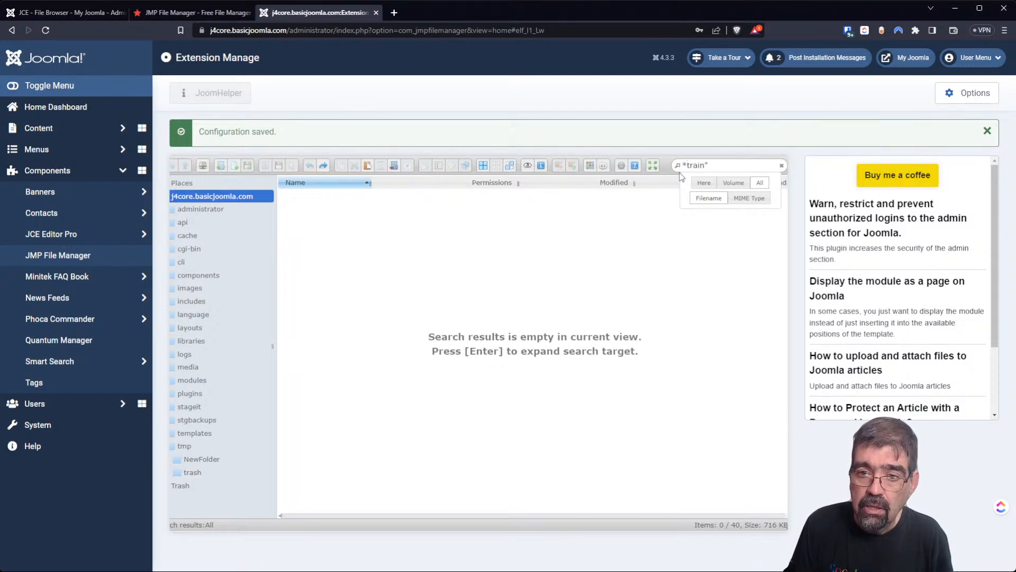
pyautogui.press('End')
pyautogui.press('BackSpace')
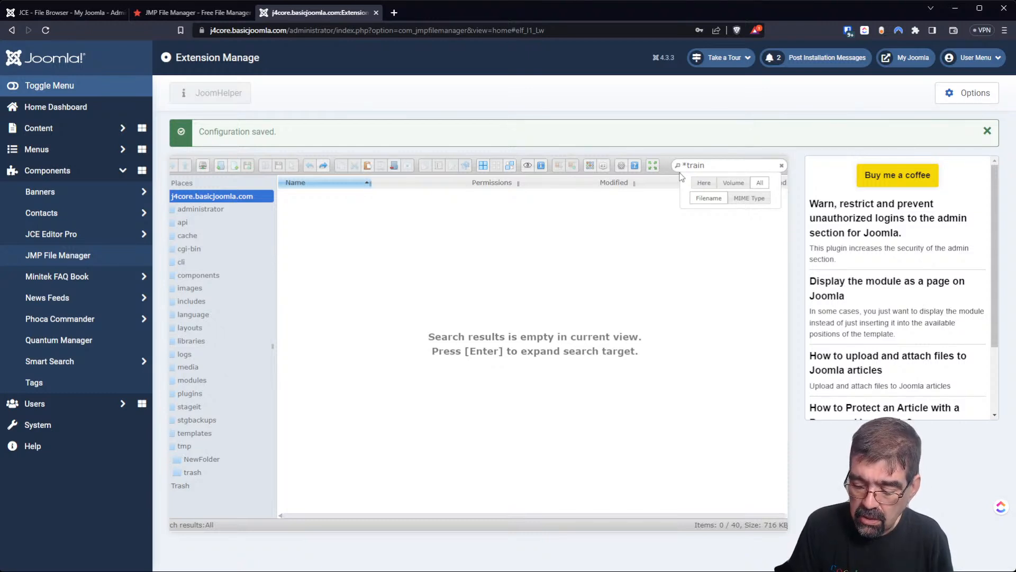
pyautogui.press('BackSpace')
pyautogui.press('BackSpace')
pyautogui.press('BackSpace')
pyautogui.press('BackSpace')
pyautogui.press('BackSpace')
pyautogui.press('BackSpace')
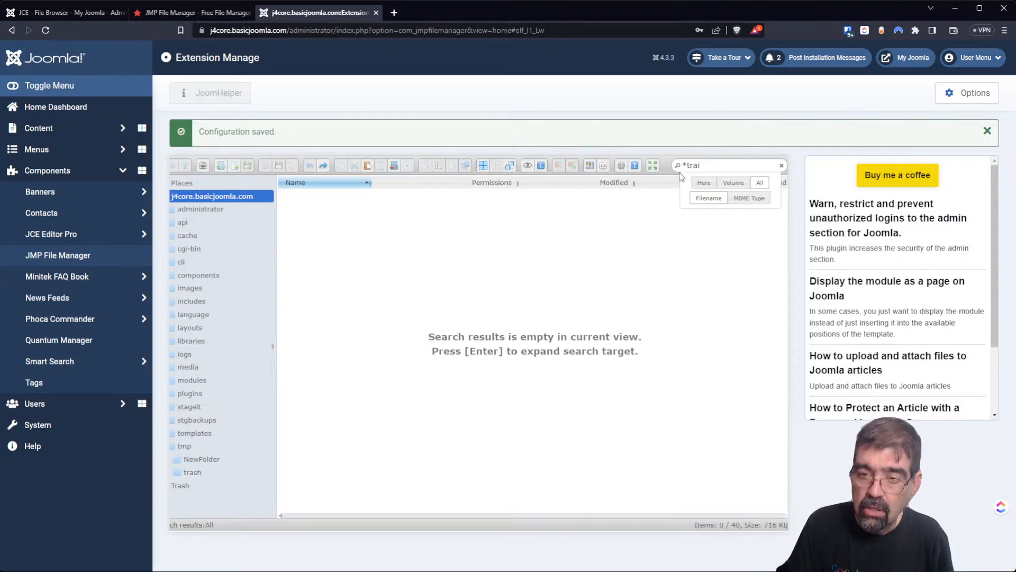
# Change the search term to 'bigtrain', narrowing the results to three images.
pyautogui.write('big*')
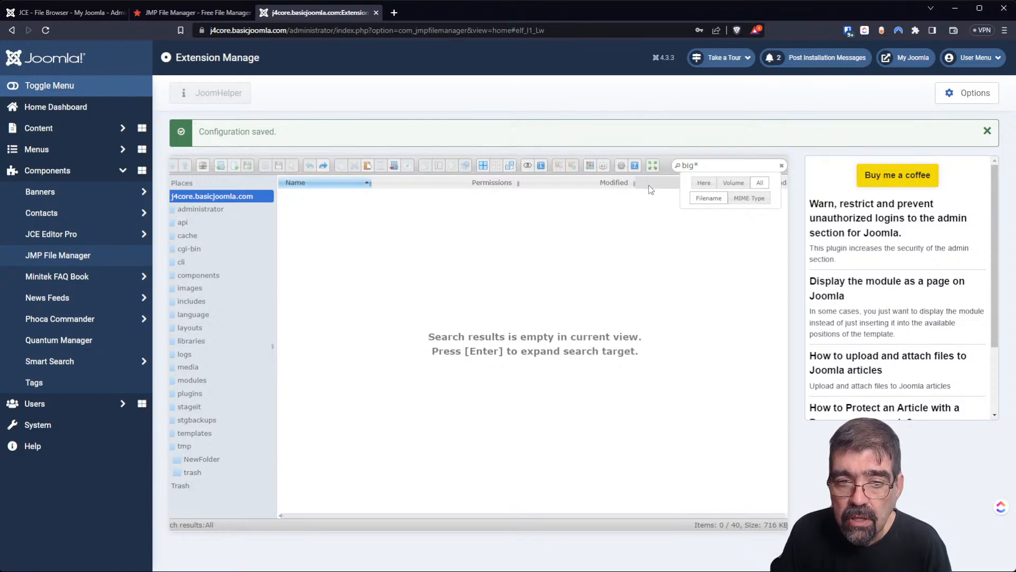
pyautogui.write('train')
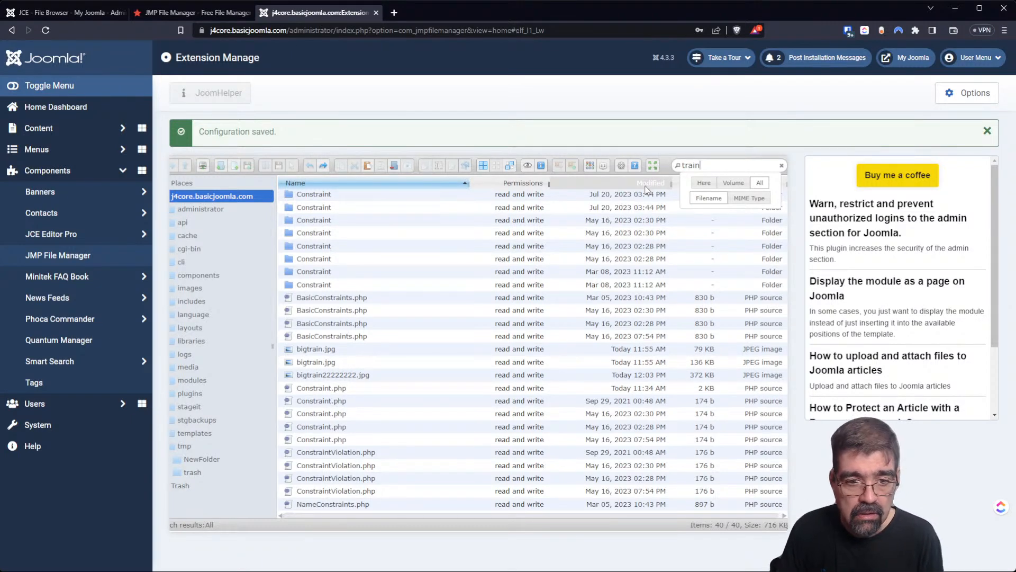
pyautogui.press('Home')
pyautogui.write('big')
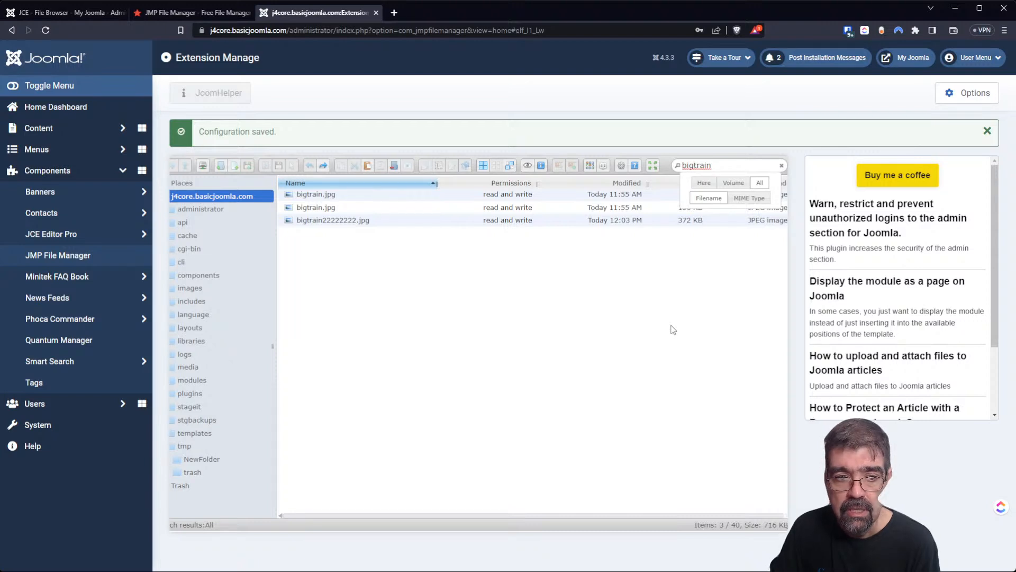
# Open the second bigtrain.jpg in the TUI Image Editor from its Edit file menu.
pyautogui.click(314, 209)
pyautogui.rightClick(315, 211)
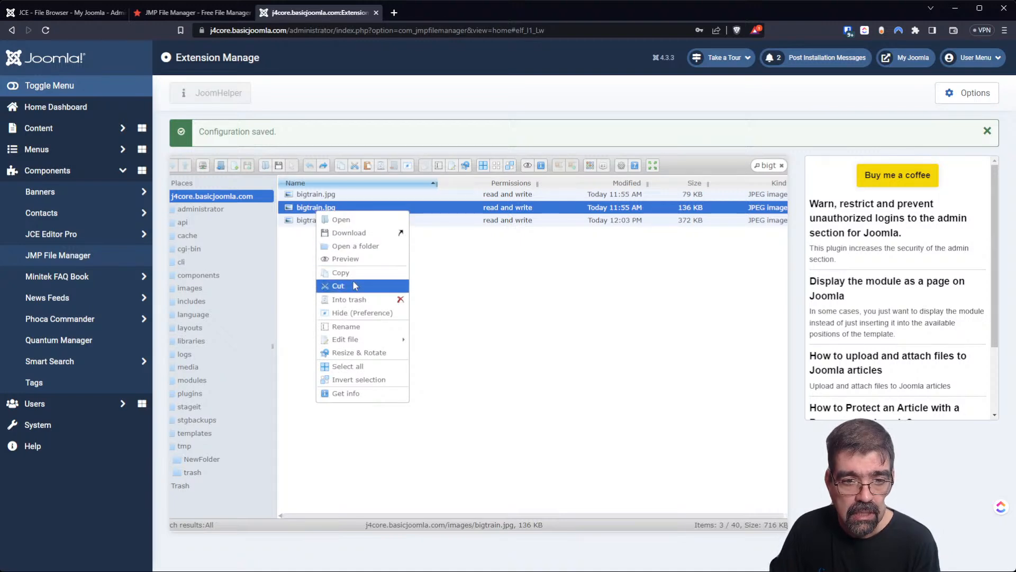
pyautogui.moveTo(367, 343)
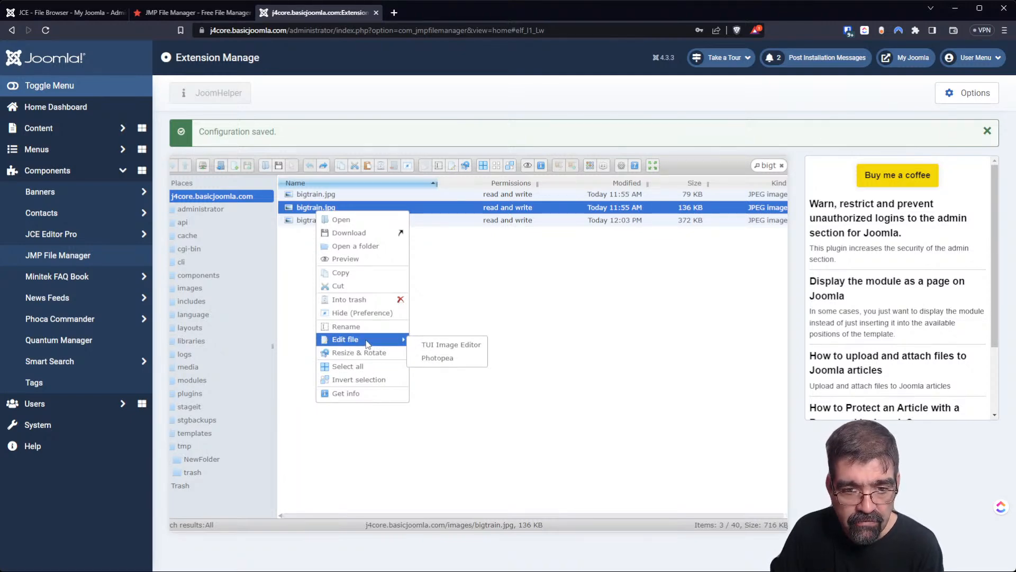
pyautogui.click(437, 345)
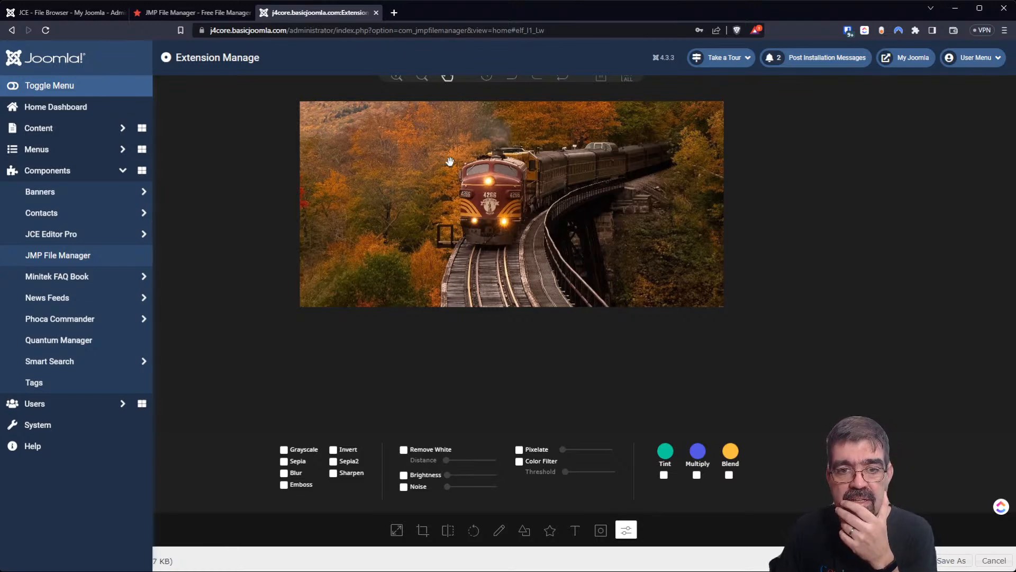
pyautogui.click(486, 82)
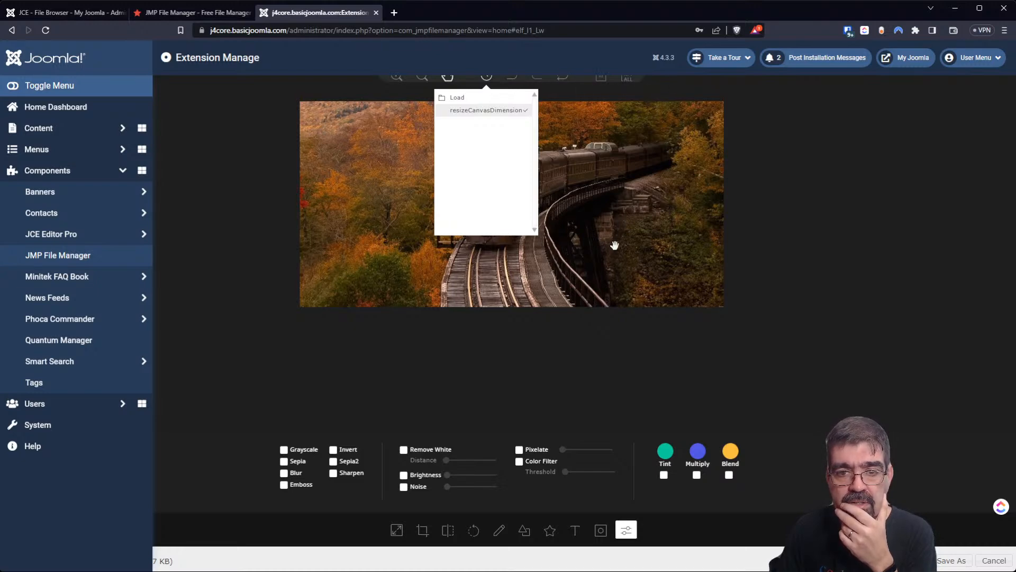
pyautogui.click(487, 80)
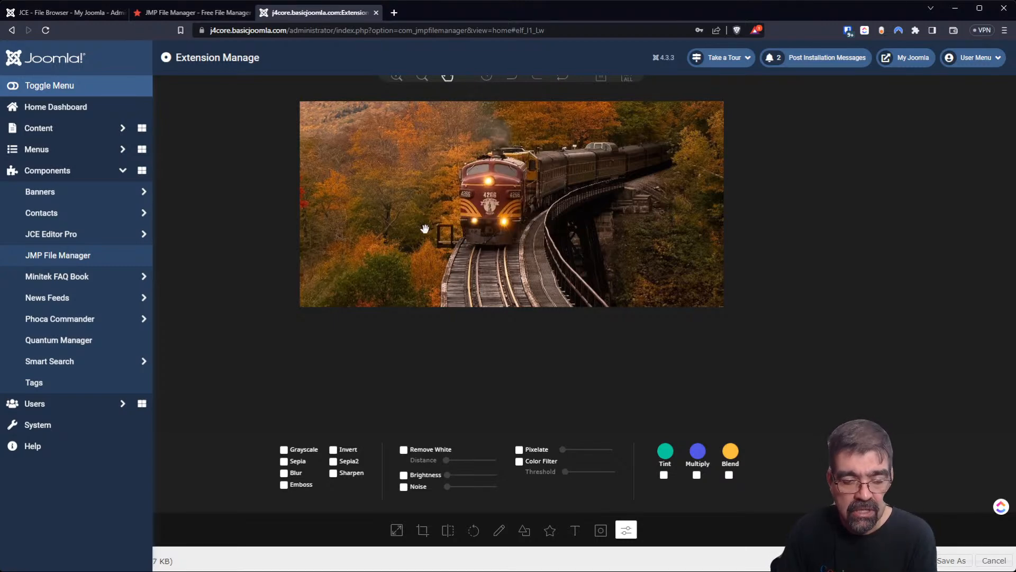
pyautogui.click(404, 450)
pyautogui.click(447, 460)
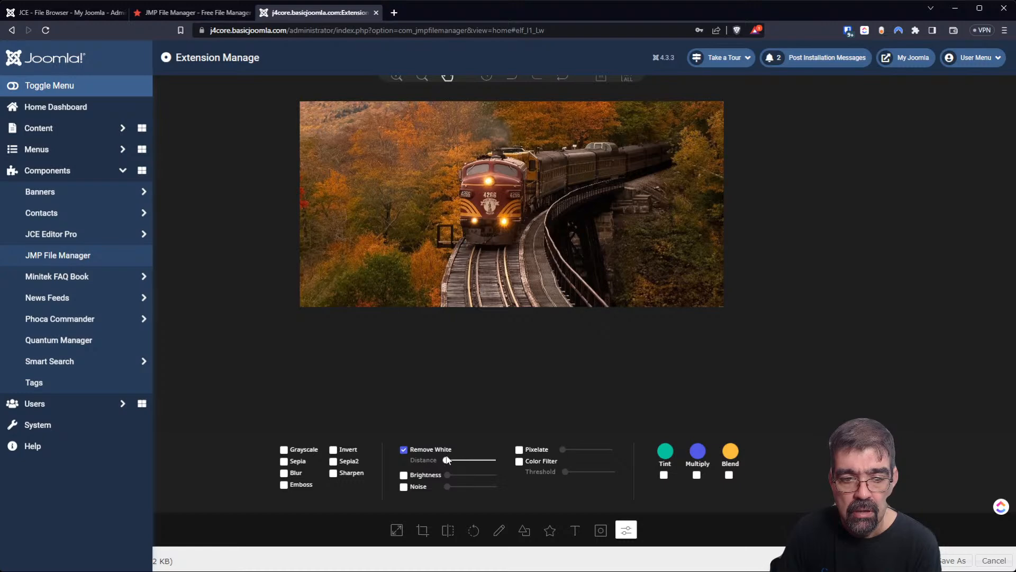
pyautogui.click(403, 450)
pyautogui.click(404, 451)
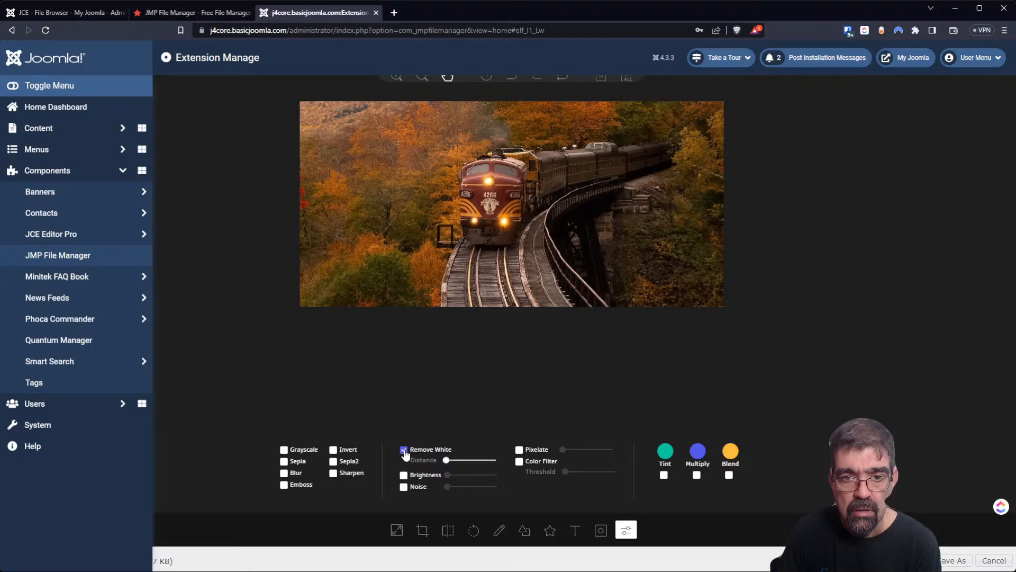
pyautogui.click(404, 450)
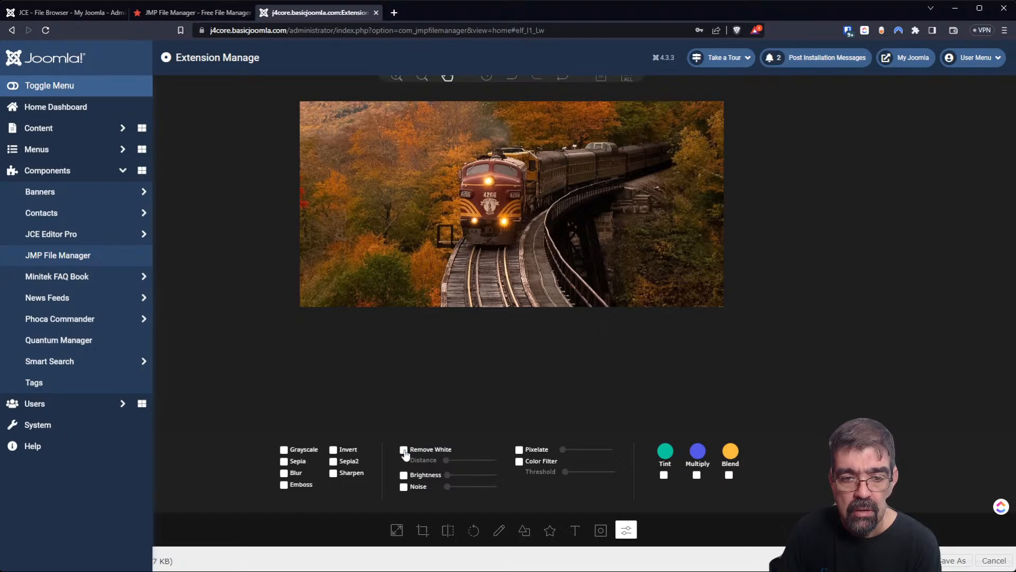
pyautogui.click(519, 462)
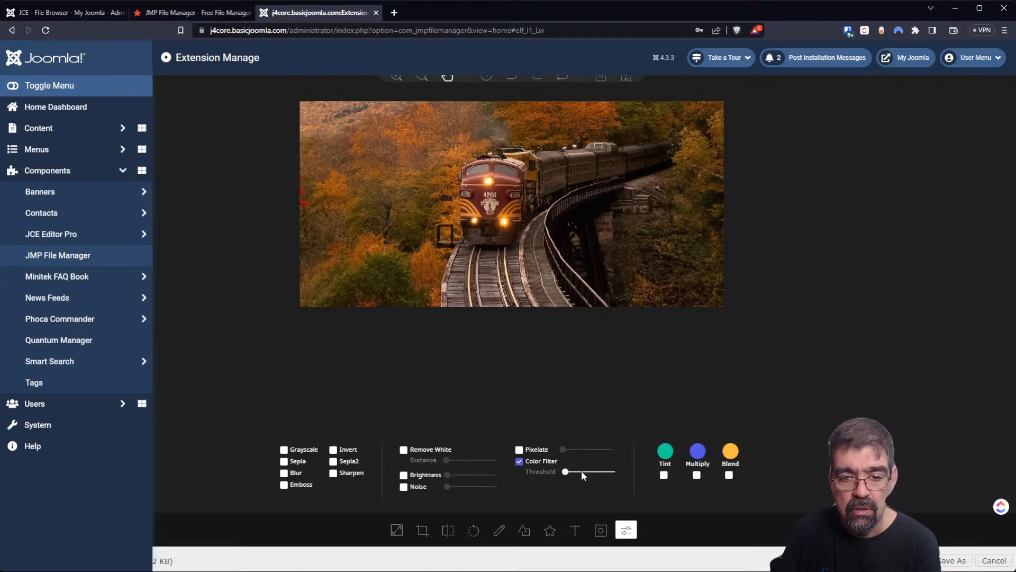
pyautogui.click(531, 462)
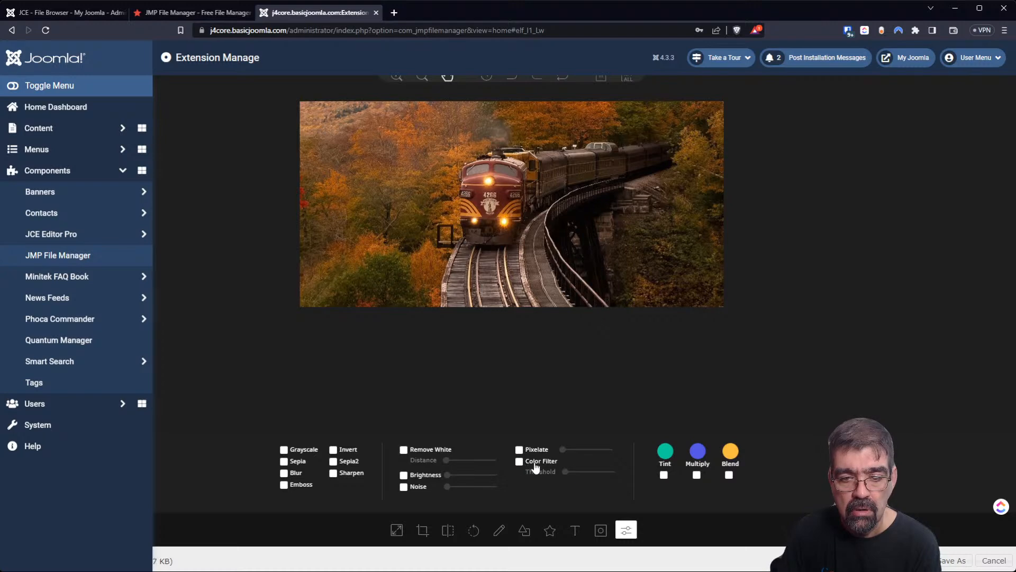
pyautogui.click(520, 450)
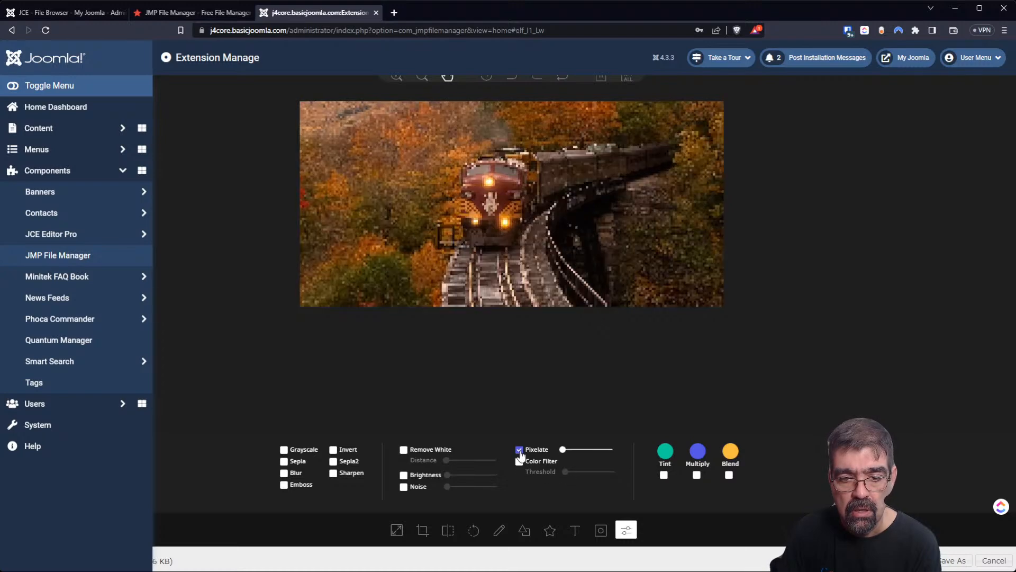
pyautogui.click(563, 451)
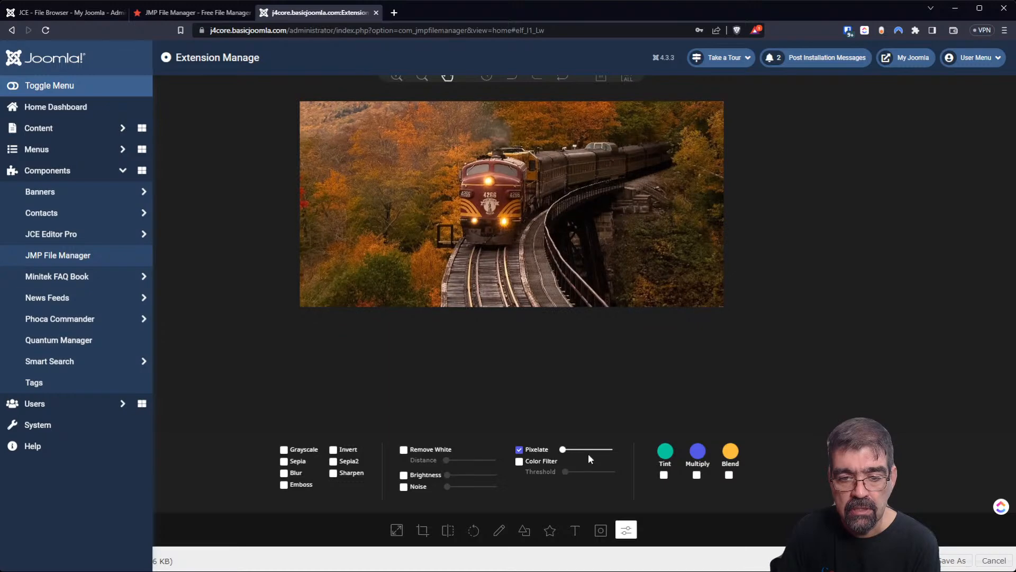
pyautogui.click(520, 451)
pyautogui.click(520, 450)
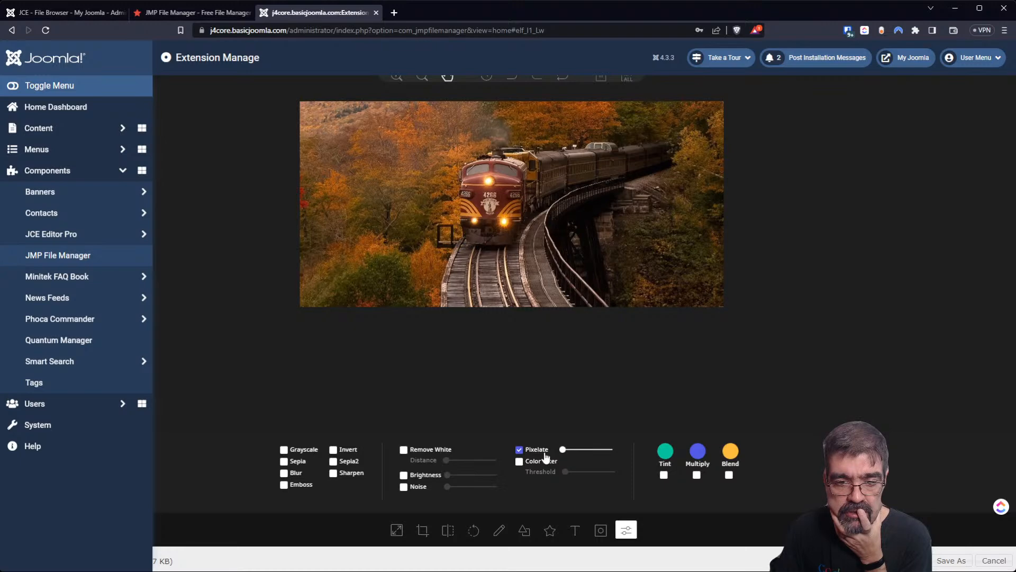
pyautogui.click(519, 450)
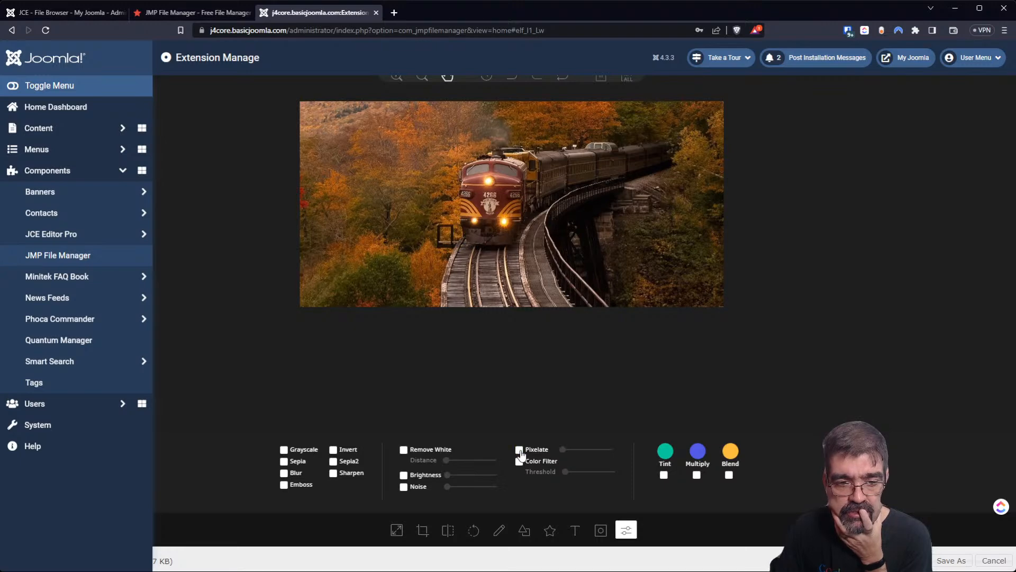
# Apply Grayscale, Sepia, Blur, Emboss and Sepia2 filters to the train photo.
pyautogui.click(283, 450)
pyautogui.click(284, 461)
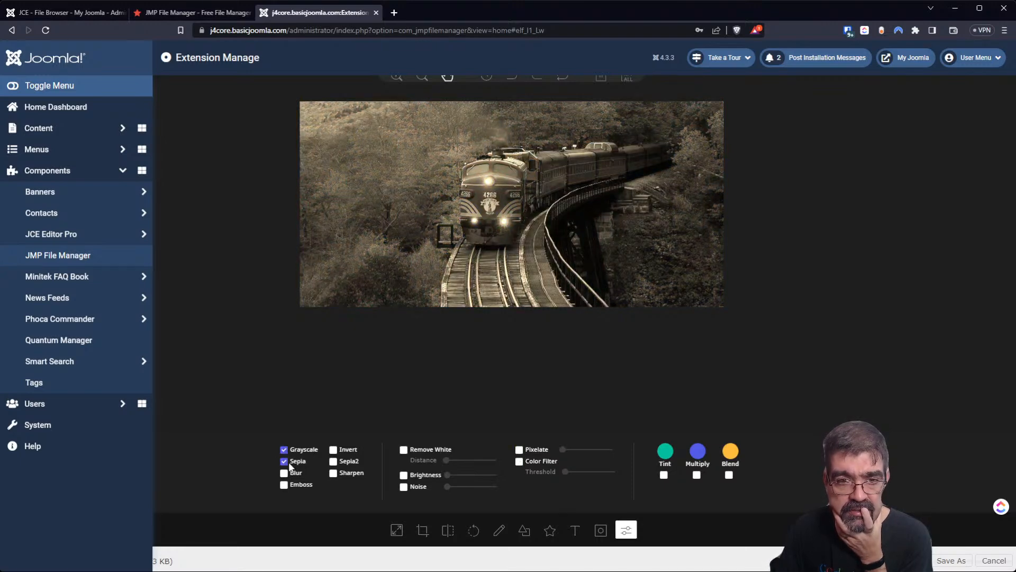
pyautogui.click(285, 472)
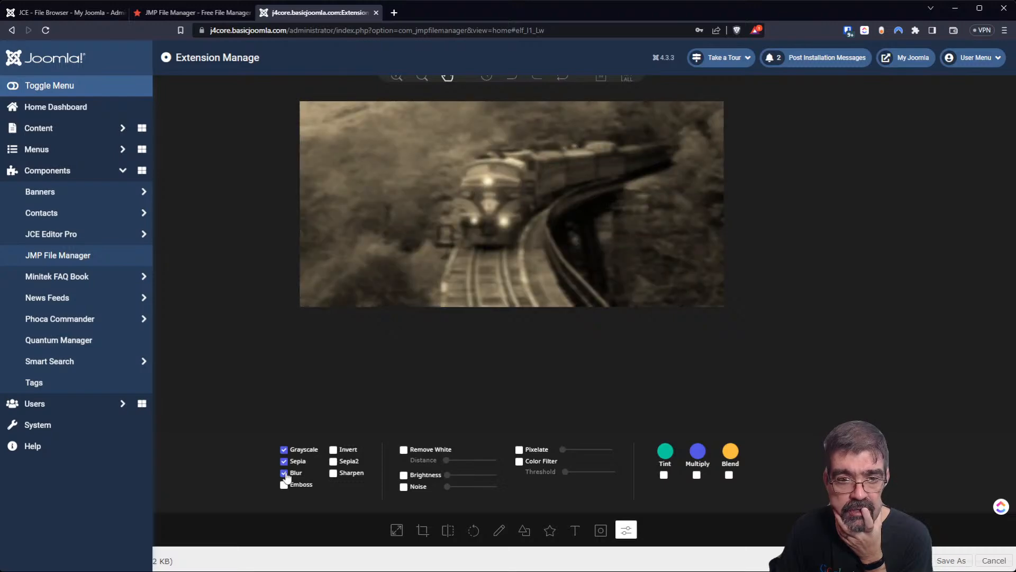
pyautogui.click(284, 484)
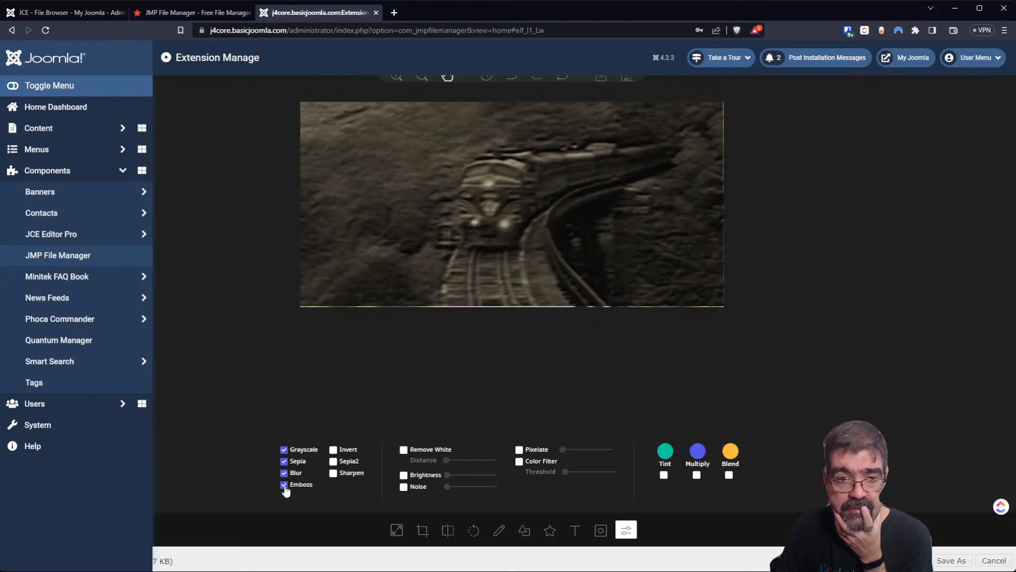
pyautogui.click(333, 462)
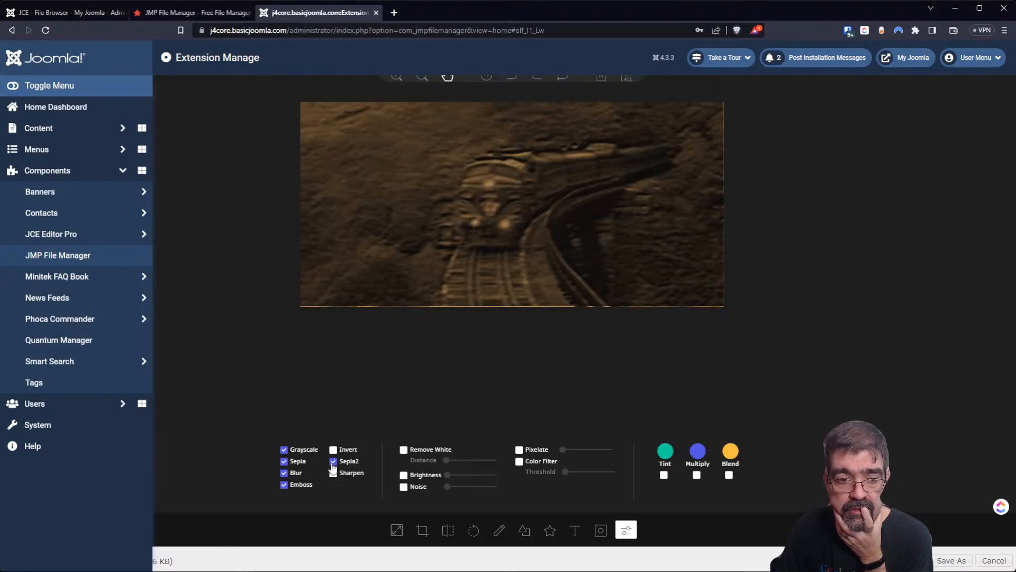
# Clear those five filters and turn on Remove White.
pyautogui.click(284, 461)
pyautogui.click(284, 449)
pyautogui.click(285, 472)
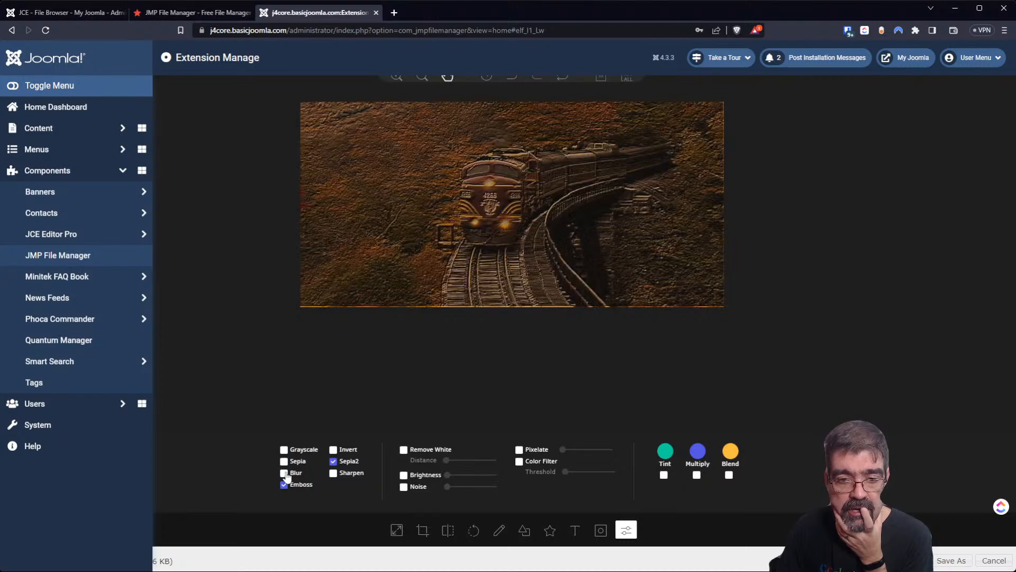
pyautogui.click(284, 485)
pyautogui.click(333, 461)
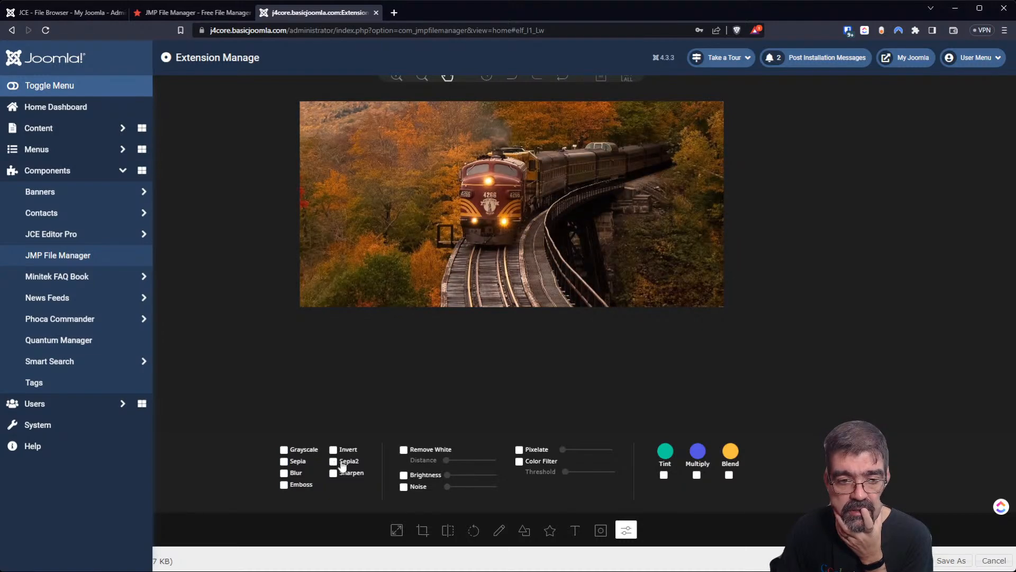
pyautogui.click(403, 450)
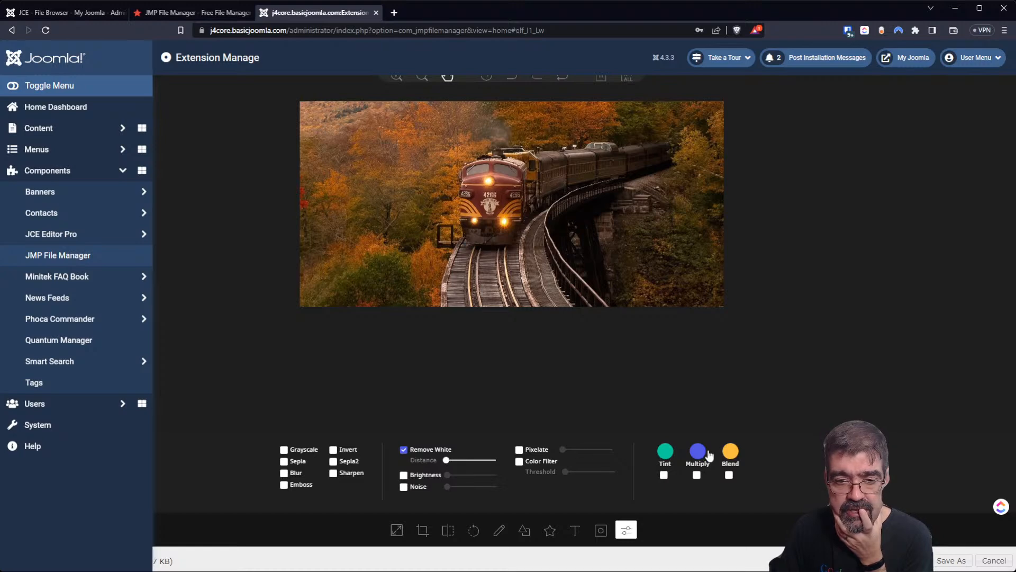
# Try the Blend filter with red, then teal, and turn Blend off.
pyautogui.click(729, 476)
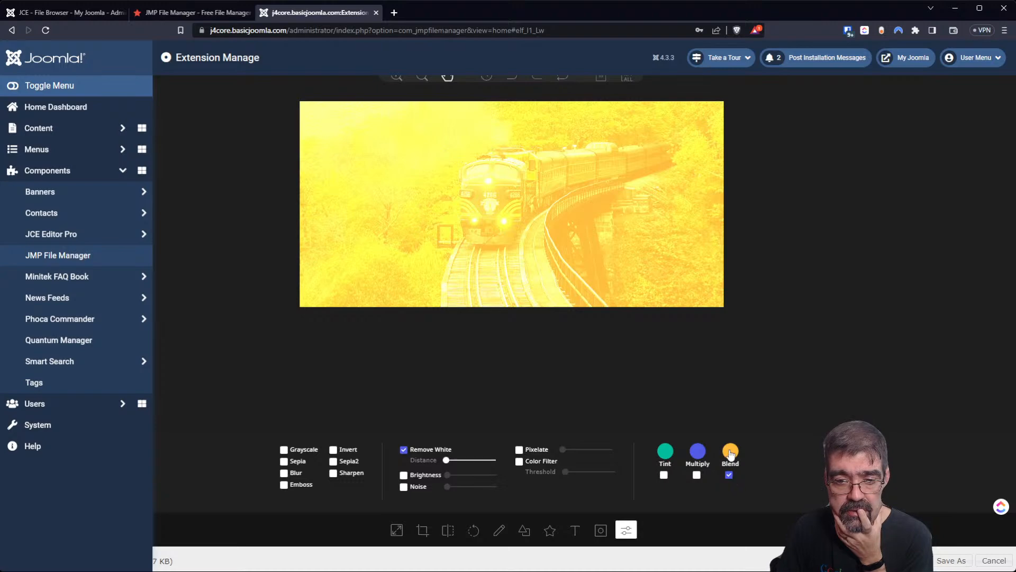
pyautogui.click(731, 451)
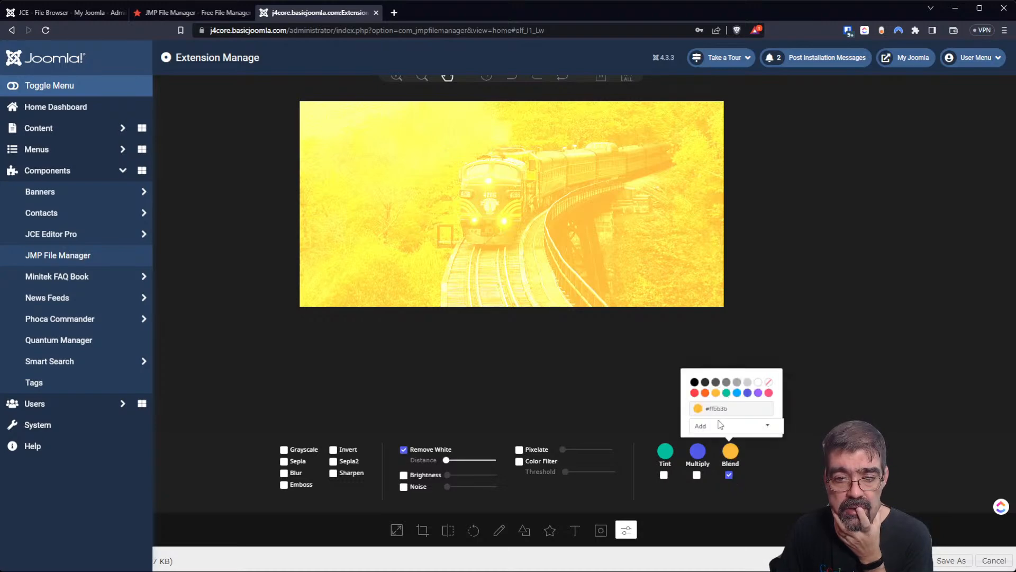
pyautogui.click(694, 392)
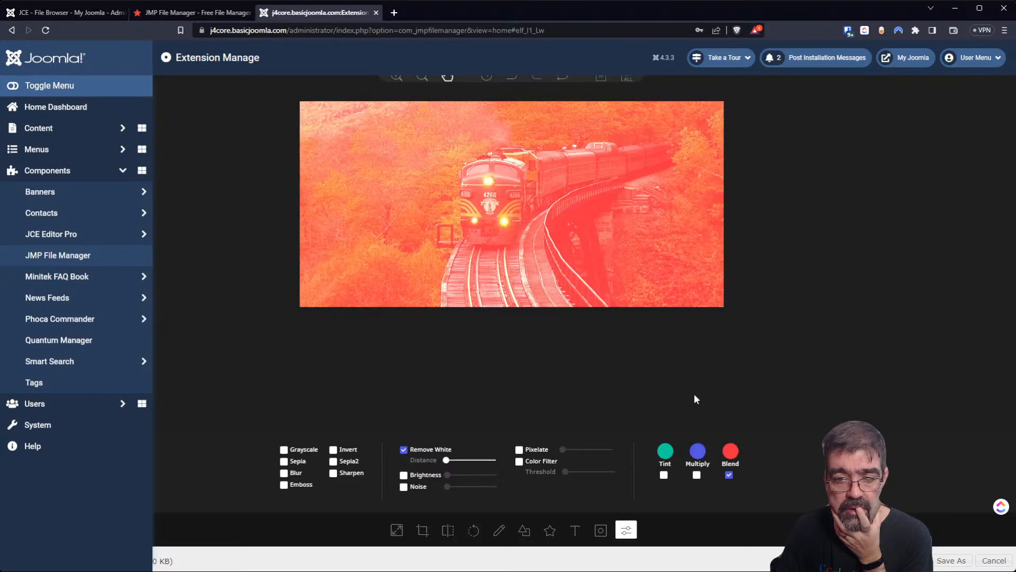
pyautogui.click(728, 456)
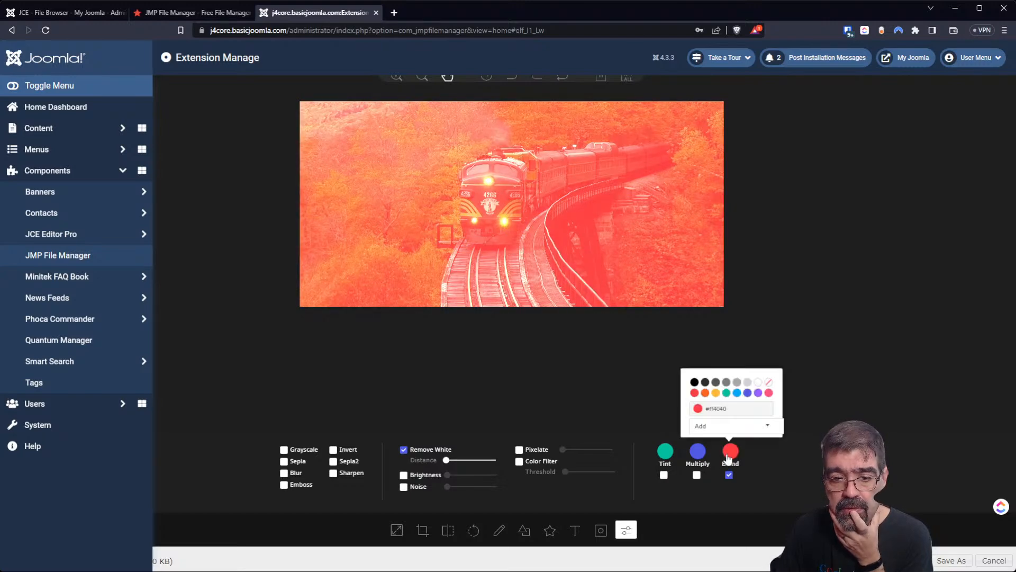
pyautogui.click(727, 393)
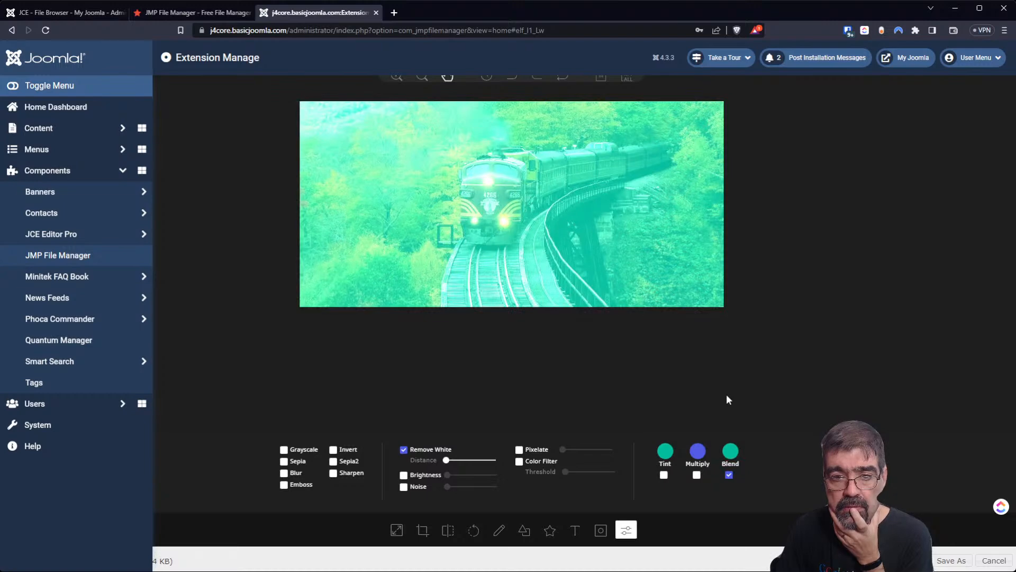
pyautogui.click(728, 474)
# Apply the Multiply filter with an orange colour.
pyautogui.click(696, 475)
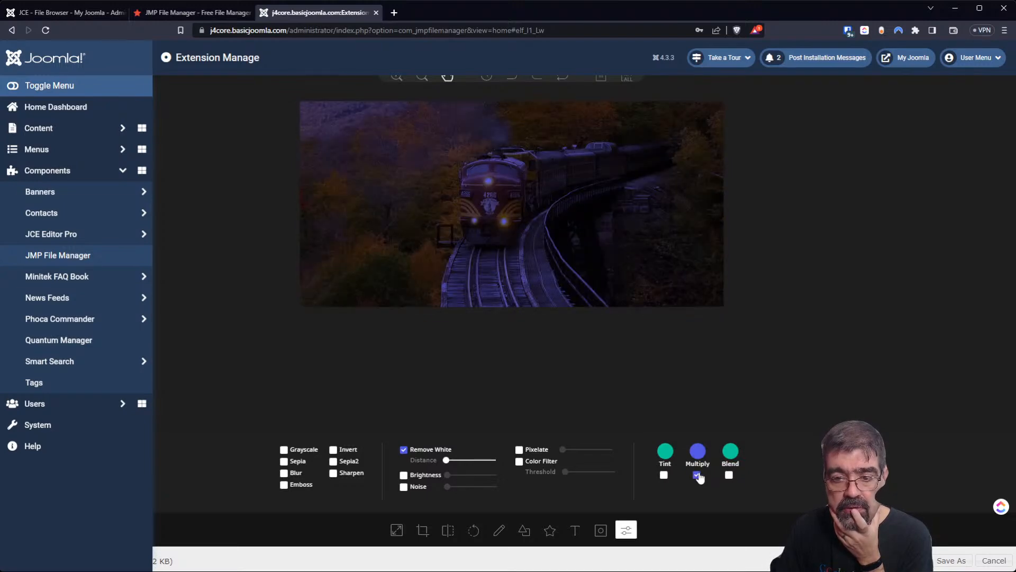
pyautogui.click(696, 451)
pyautogui.click(682, 405)
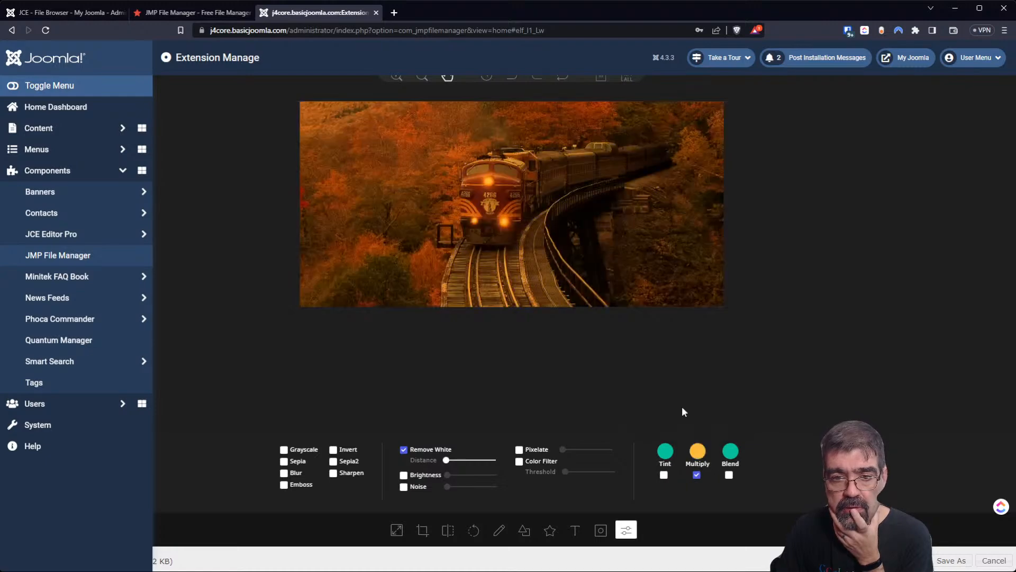
# Apply a purple Tint, adjust its opacity, then turn off Tint and Multiply.
pyautogui.click(664, 474)
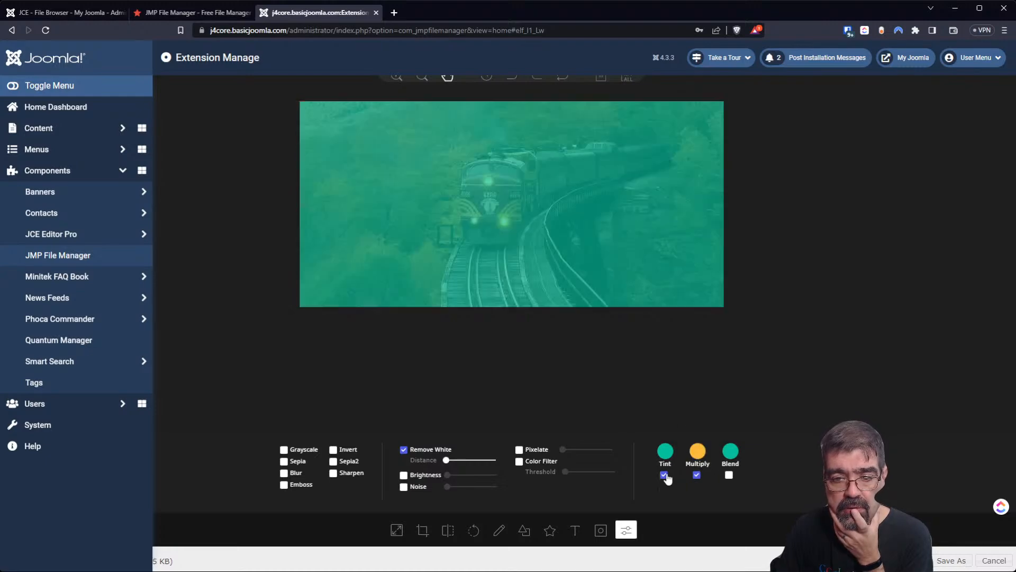
pyautogui.click(666, 454)
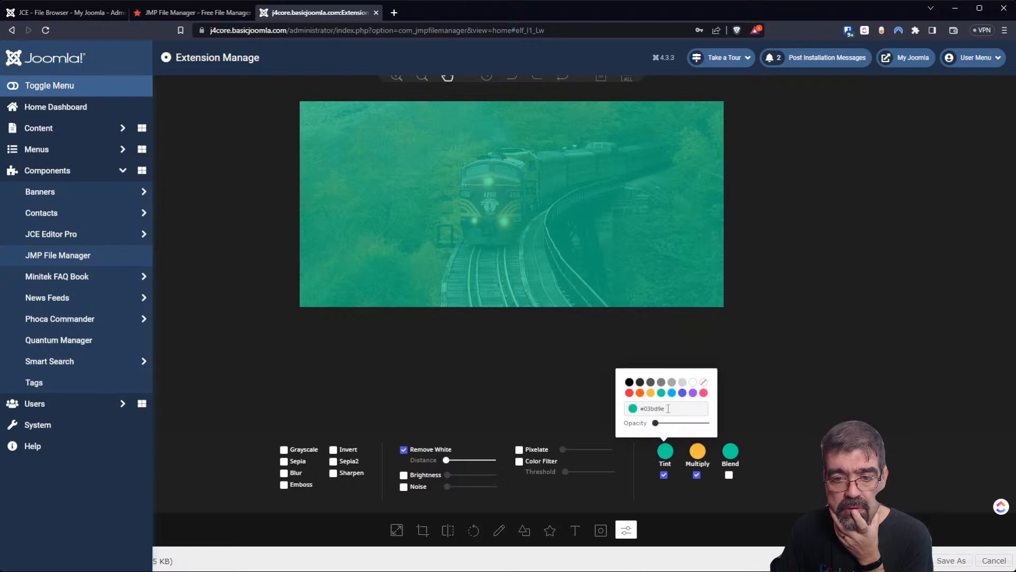
pyautogui.click(693, 392)
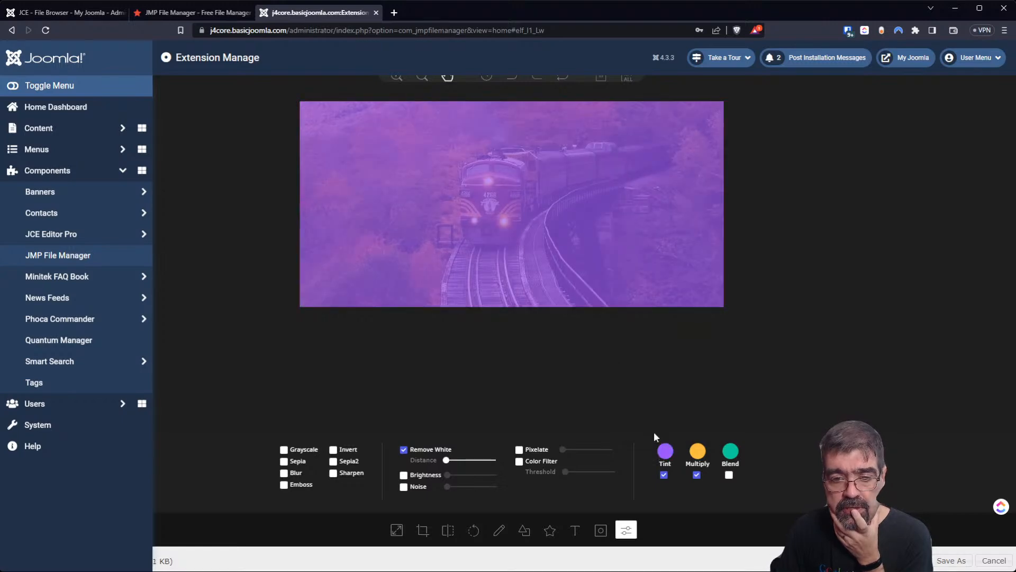
pyautogui.click(666, 452)
pyautogui.moveTo(655, 423); pyautogui.dragTo(677, 425)
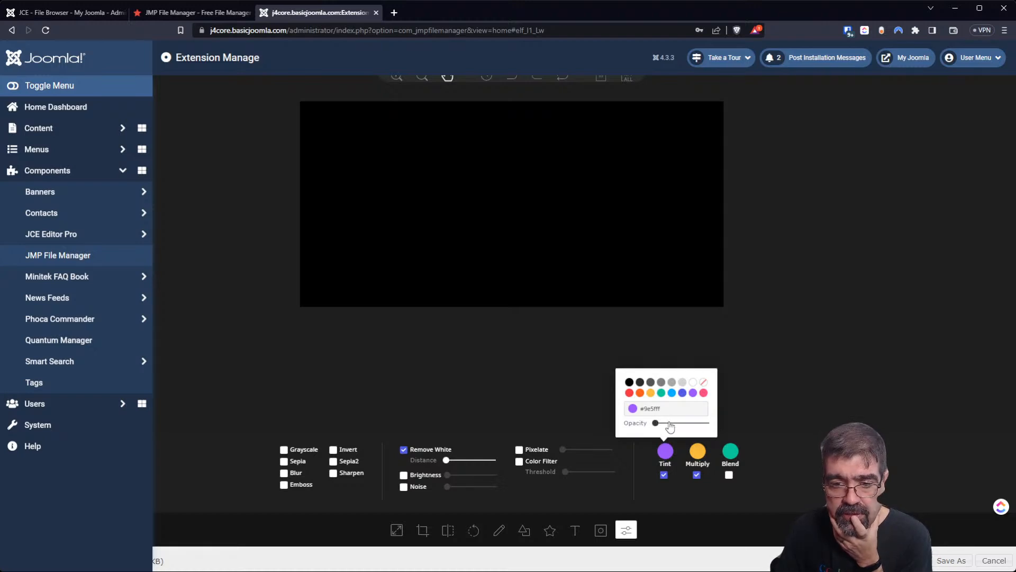
pyautogui.click(752, 393)
pyautogui.click(664, 475)
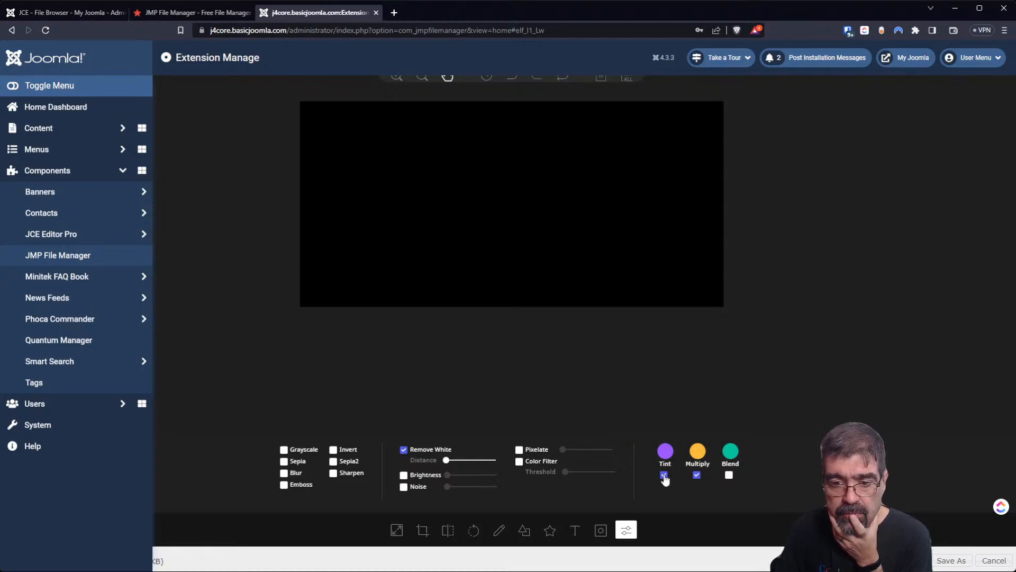
pyautogui.click(696, 475)
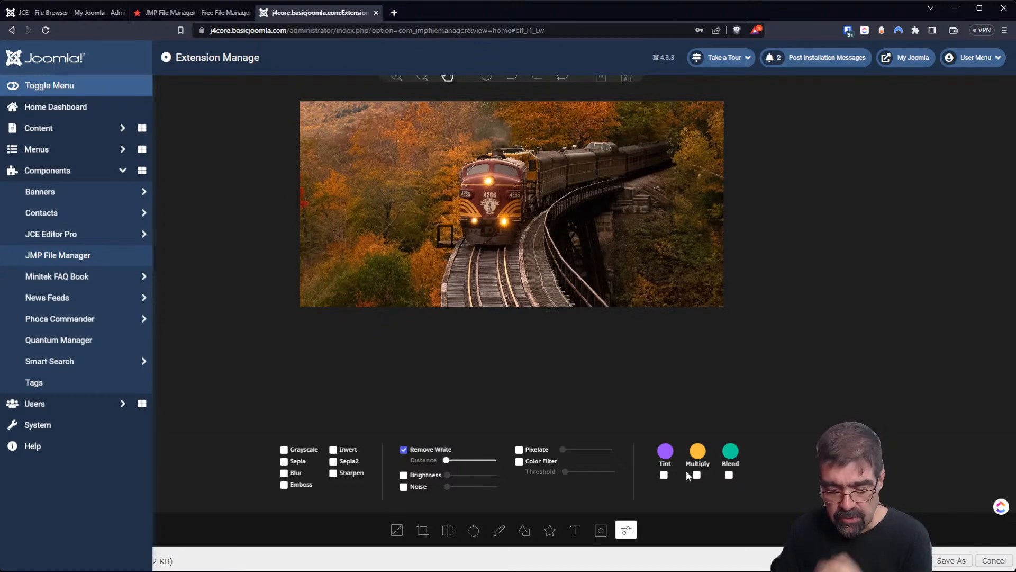
# Open the F12 console, follow a failed .tmb thumbnail link, and close that tab.
pyautogui.press('F12')
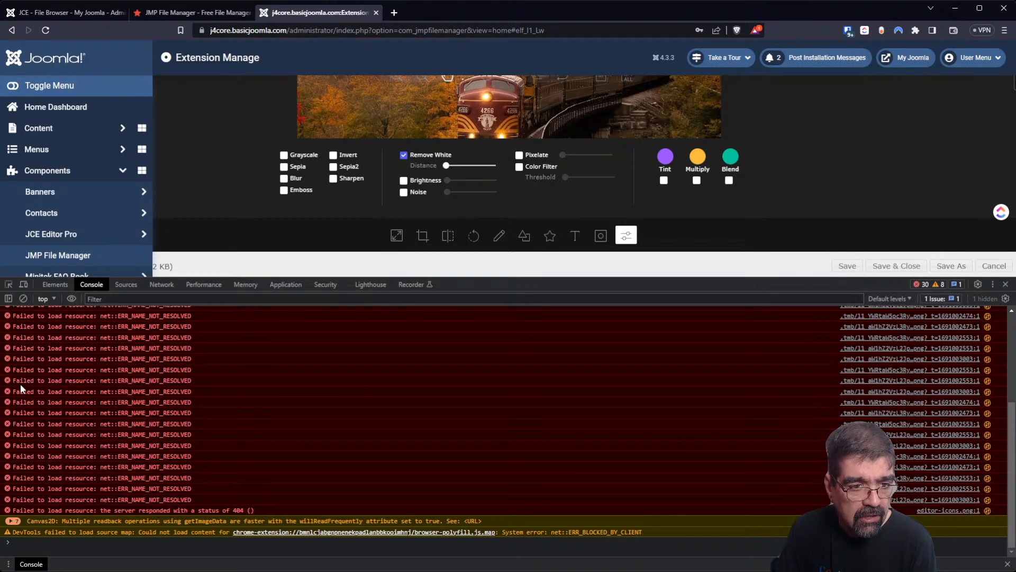
pyautogui.scroll(8, 173, 396)
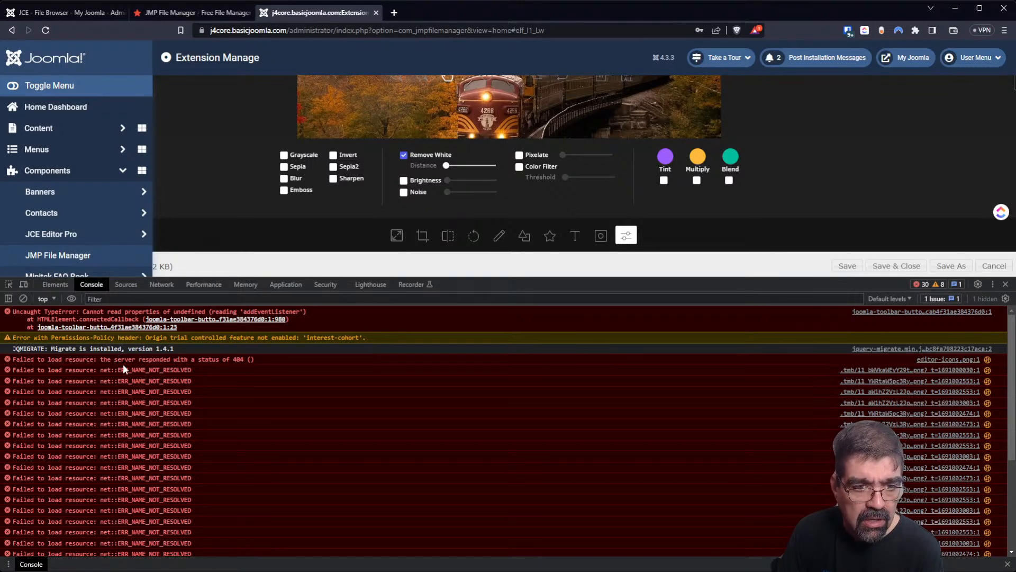
pyautogui.click(903, 381)
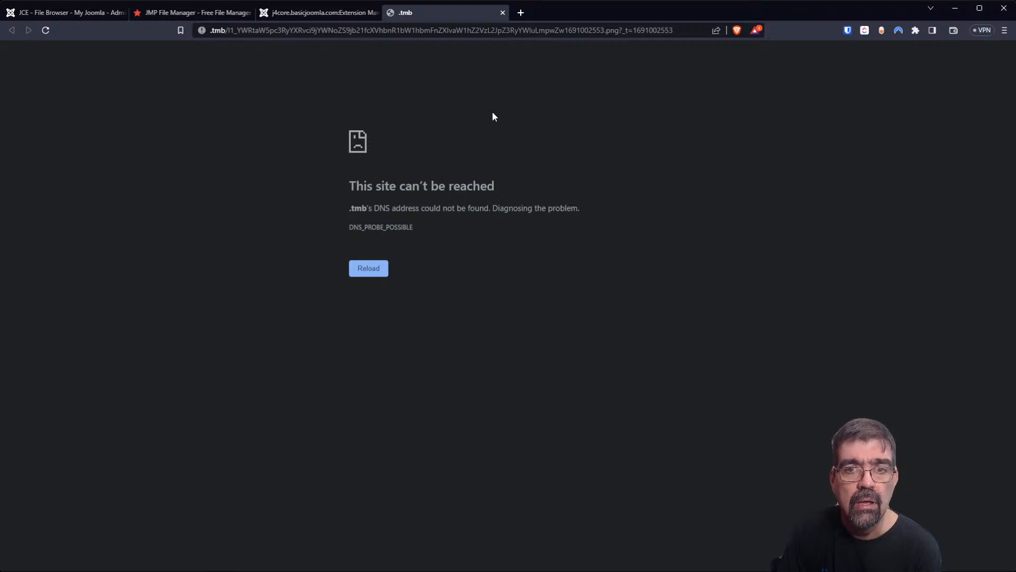
pyautogui.click(503, 12)
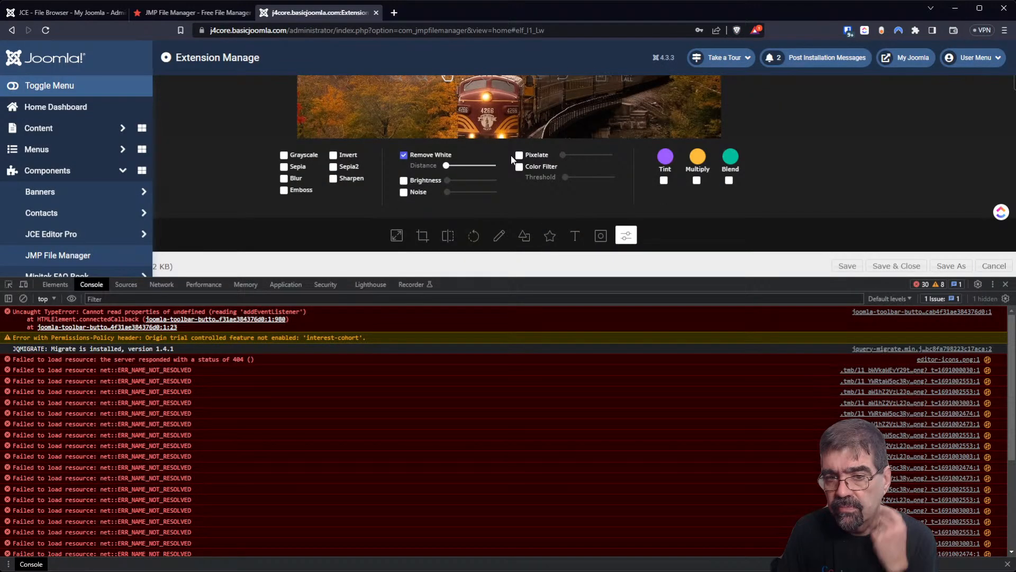
# Close the image editor without saving and close the developer console.
pyautogui.click(978, 266)
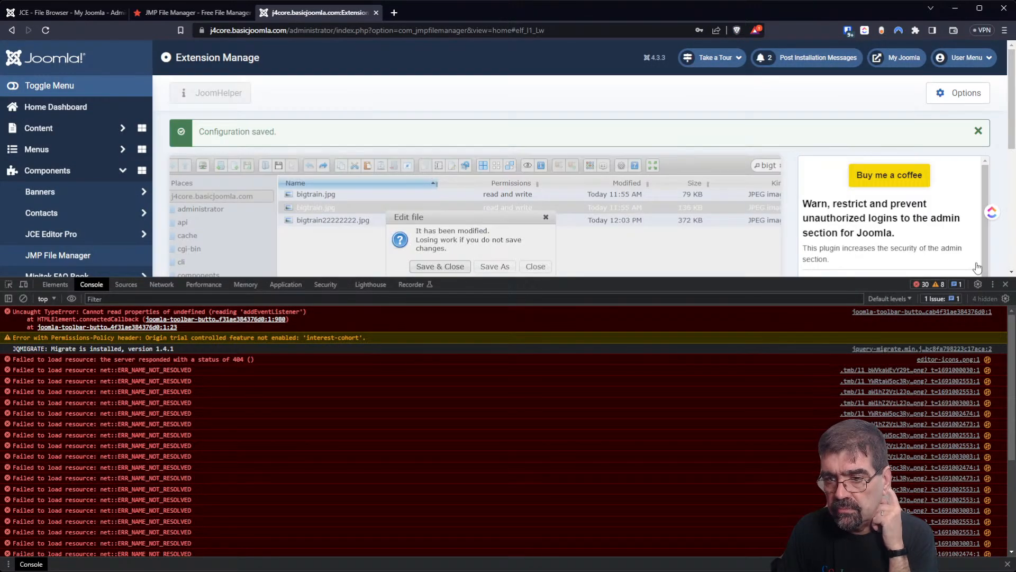
pyautogui.click(1006, 284)
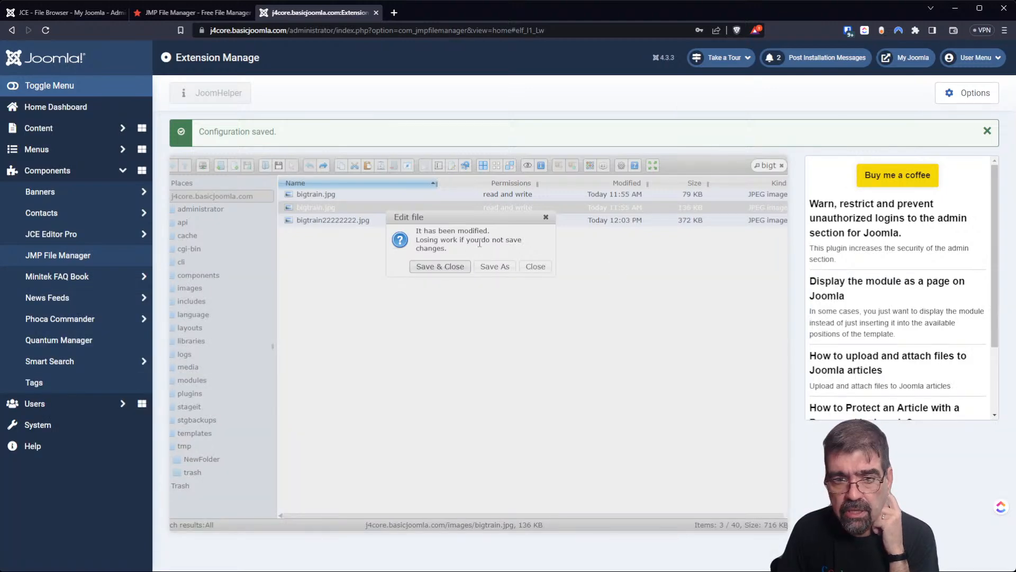
pyautogui.click(536, 268)
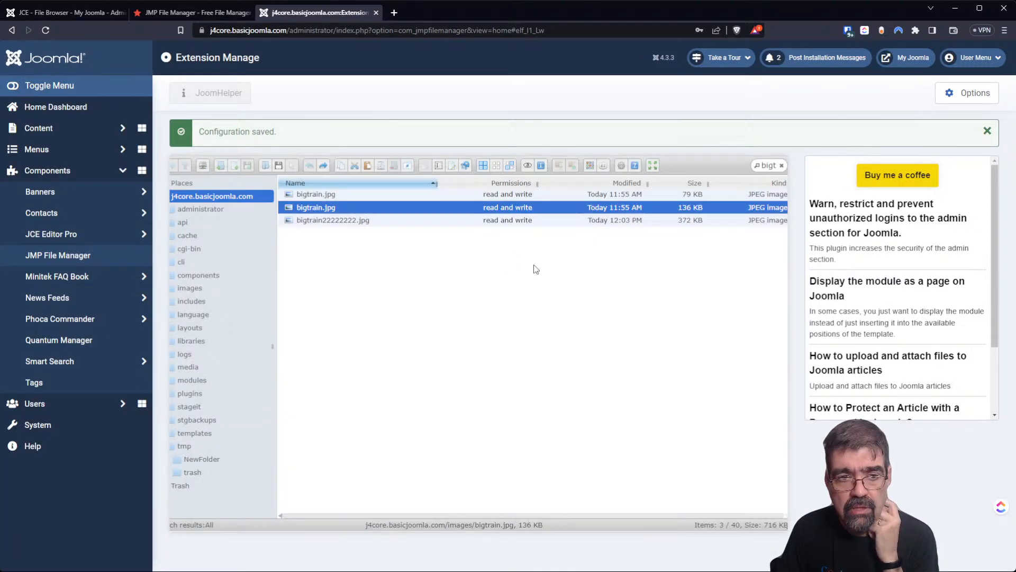
# Open bigtrain.jpg in Photopea from its Edit file menu.
pyautogui.rightClick(539, 207)
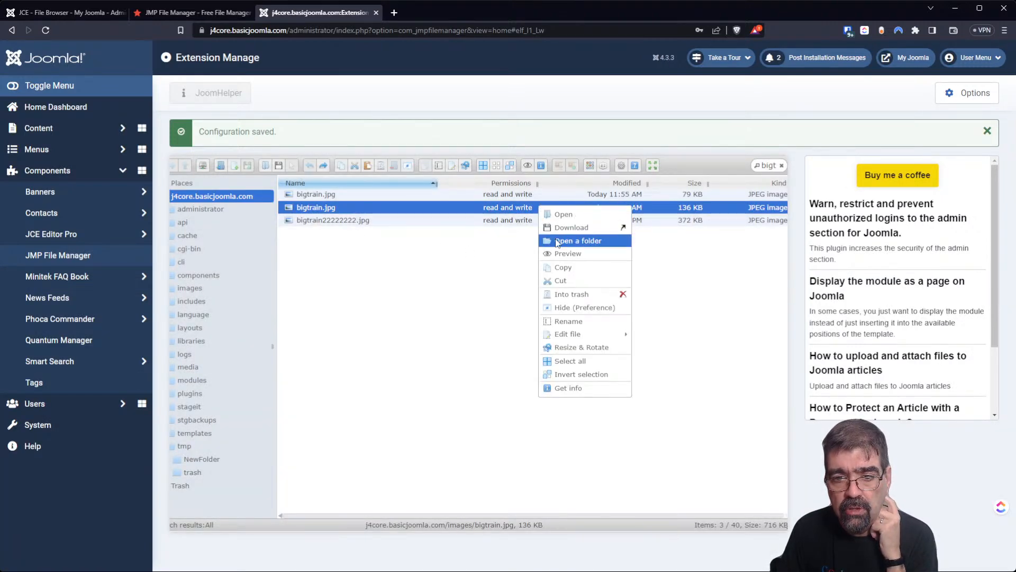
pyautogui.moveTo(596, 337)
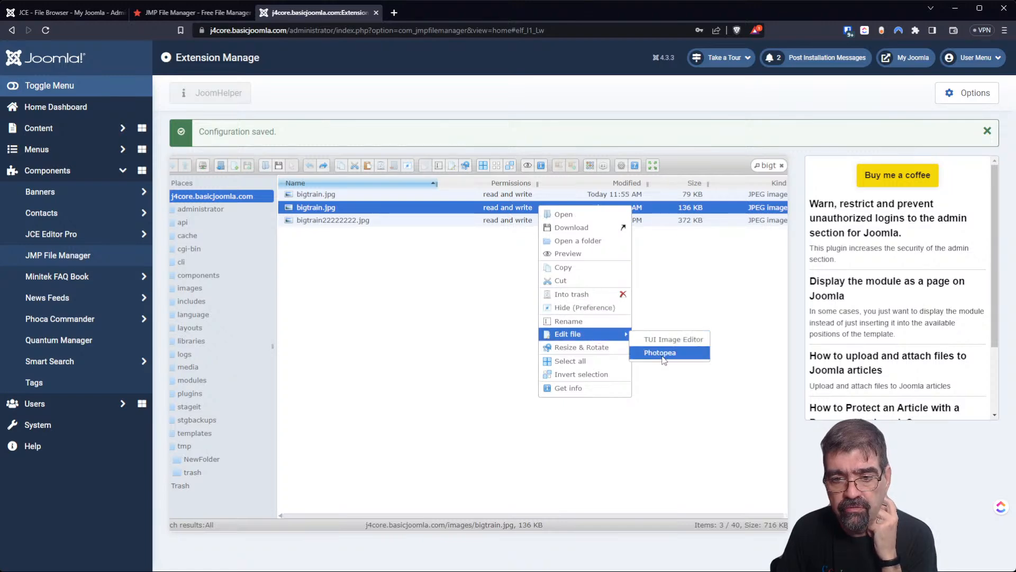
pyautogui.click(660, 354)
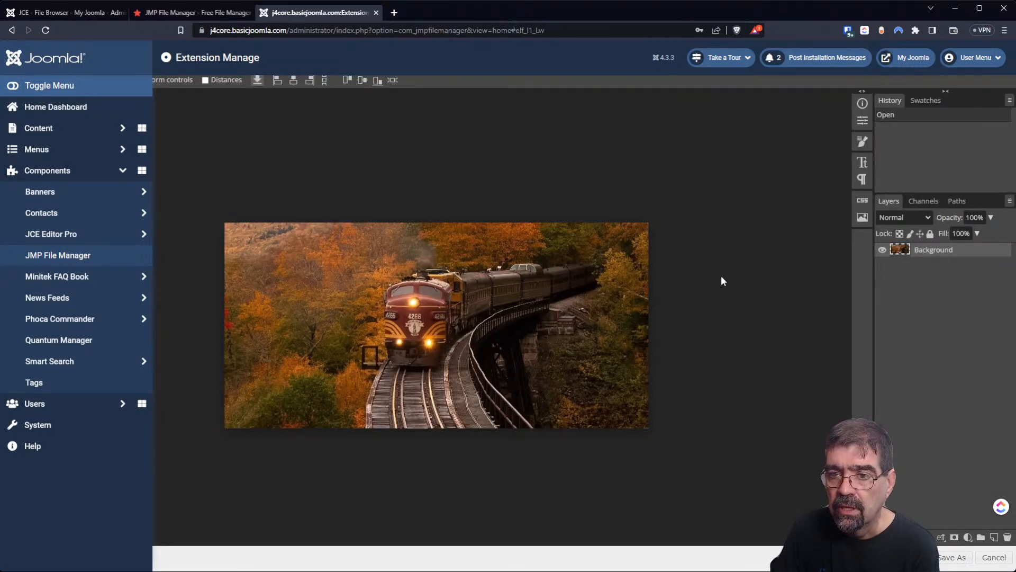
# Show Photopea's Character text settings beside the train photo, checking Paragraph, and list new fill/adjustment layers.
pyautogui.click(865, 121)
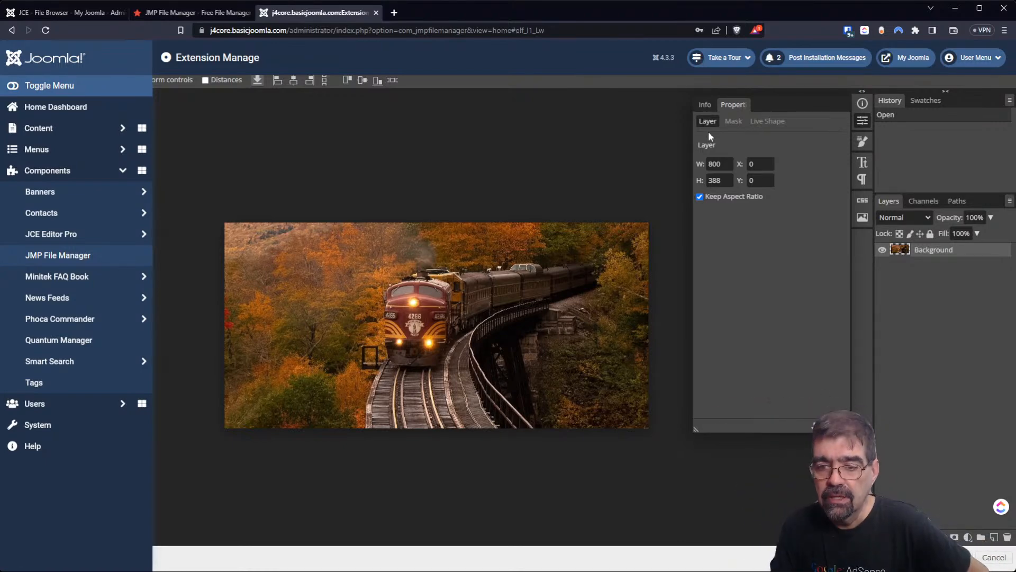
pyautogui.click(861, 162)
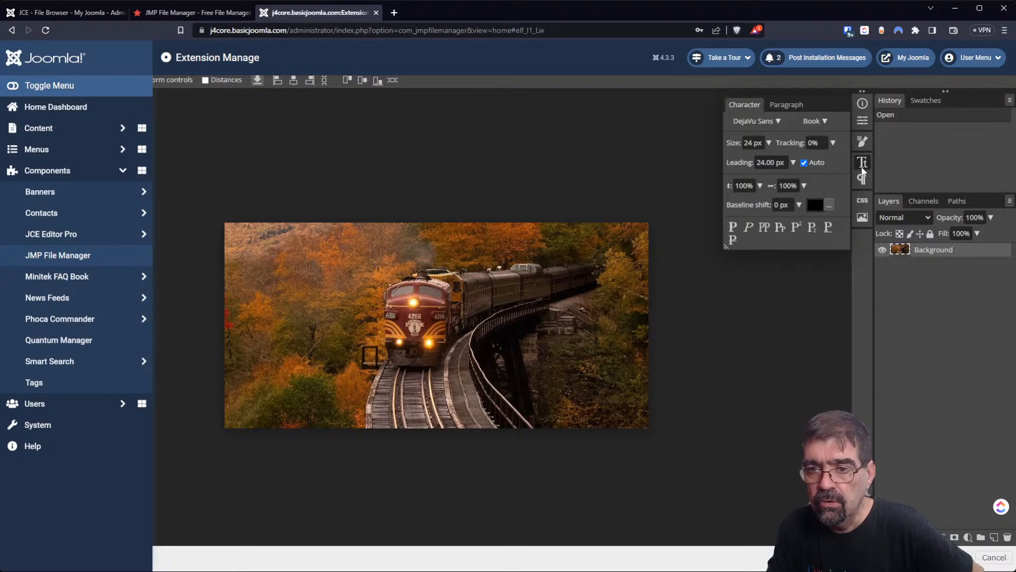
pyautogui.click(787, 106)
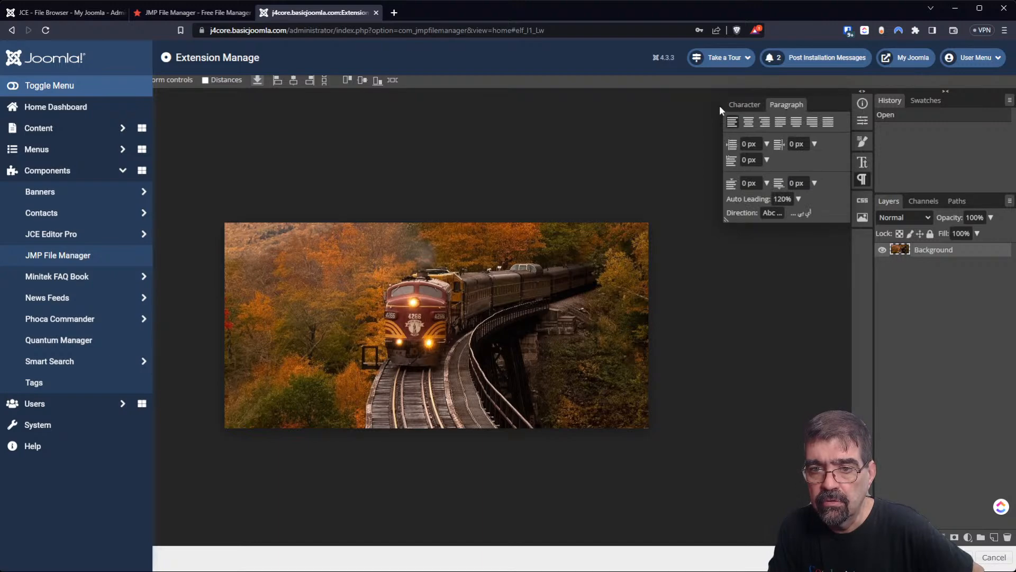
pyautogui.click(742, 105)
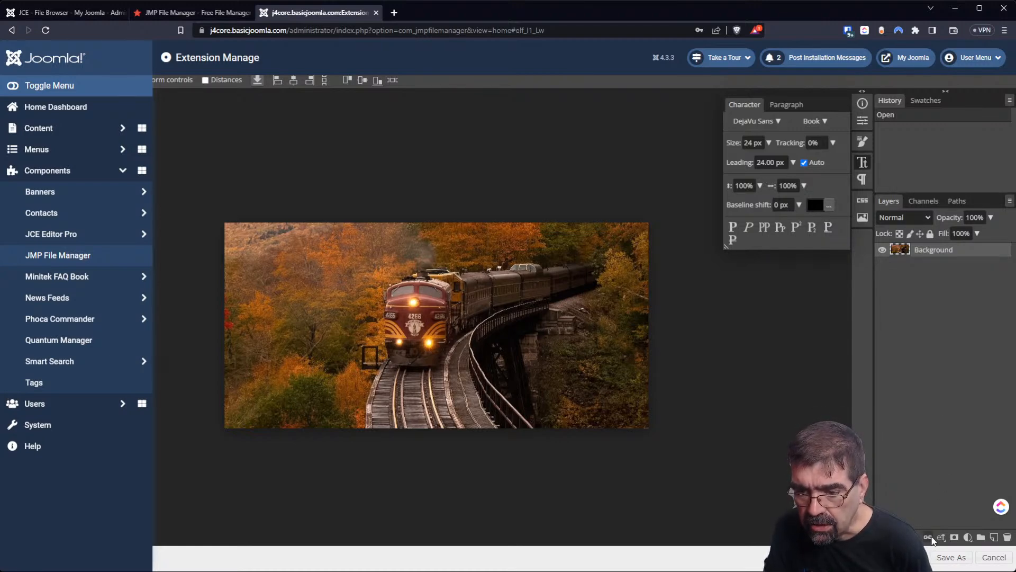
pyautogui.click(969, 537)
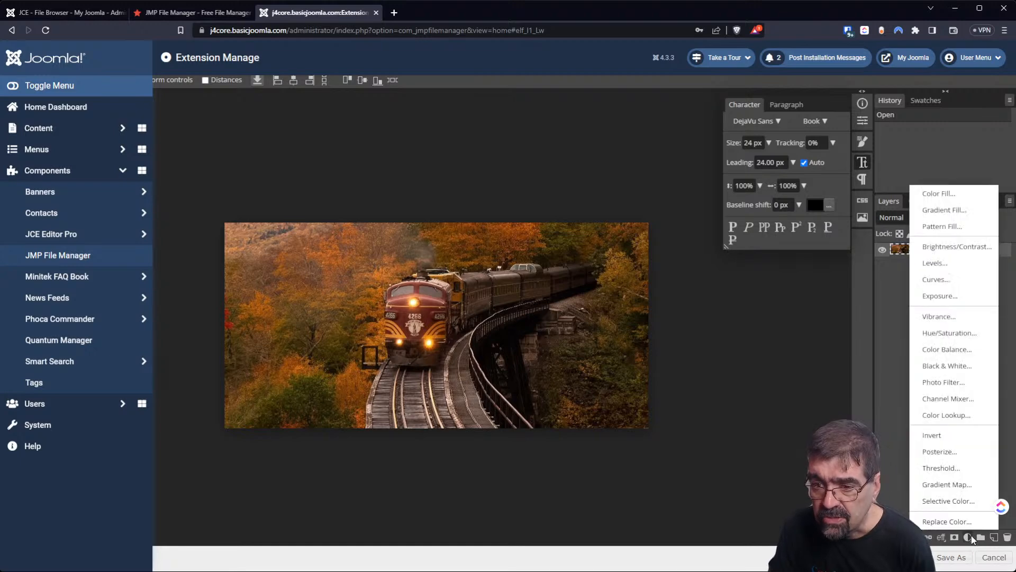
# Add a Gradient Fill layer over the train photo and scale the gradient to 78%.
pyautogui.click(969, 210)
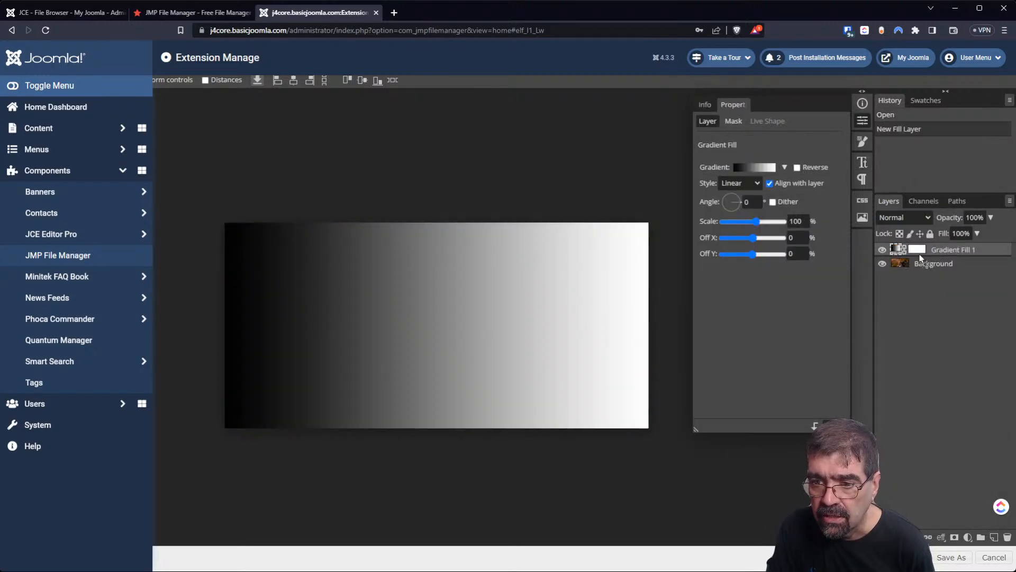
pyautogui.moveTo(921, 250)
pyautogui.mouseDown()
pyautogui.moveTo(919, 266)
pyautogui.moveTo(932, 251)
pyautogui.mouseUp()
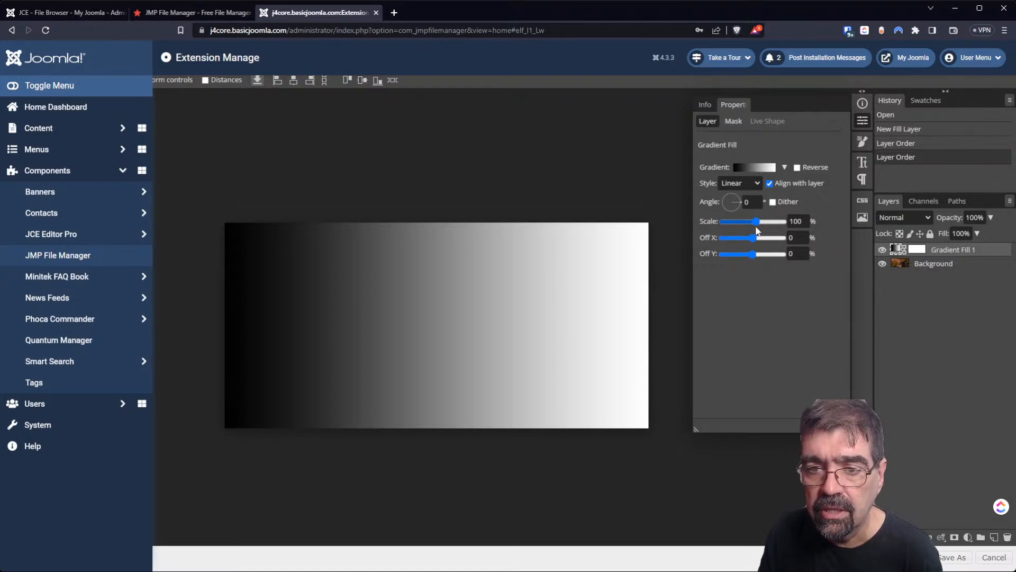
pyautogui.moveTo(757, 224); pyautogui.dragTo(762, 258)
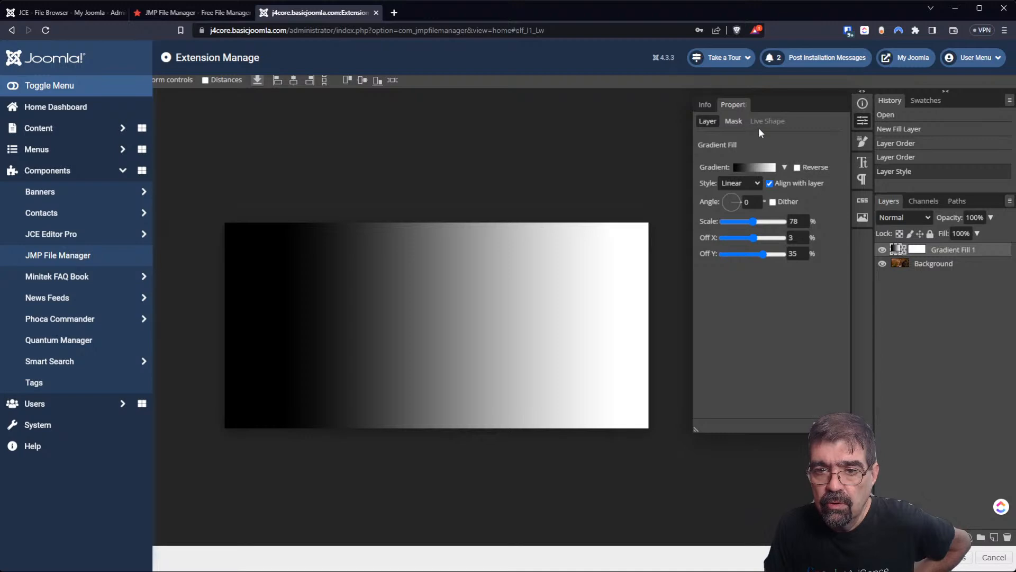
# Feather the Gradient Fill 1 layer mask to 3.70 px.
pyautogui.click(736, 120)
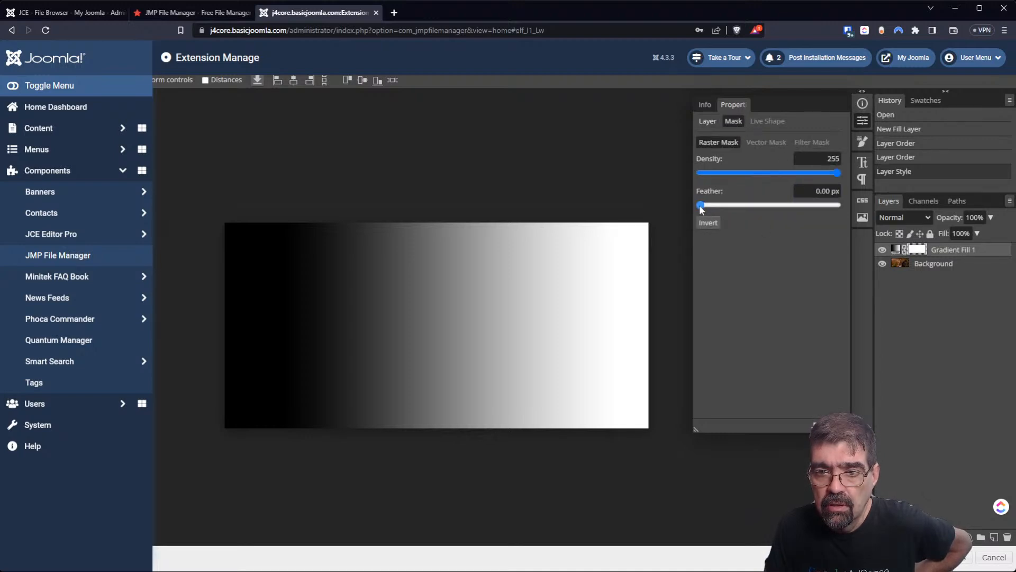
pyautogui.moveTo(700, 205); pyautogui.dragTo(723, 206)
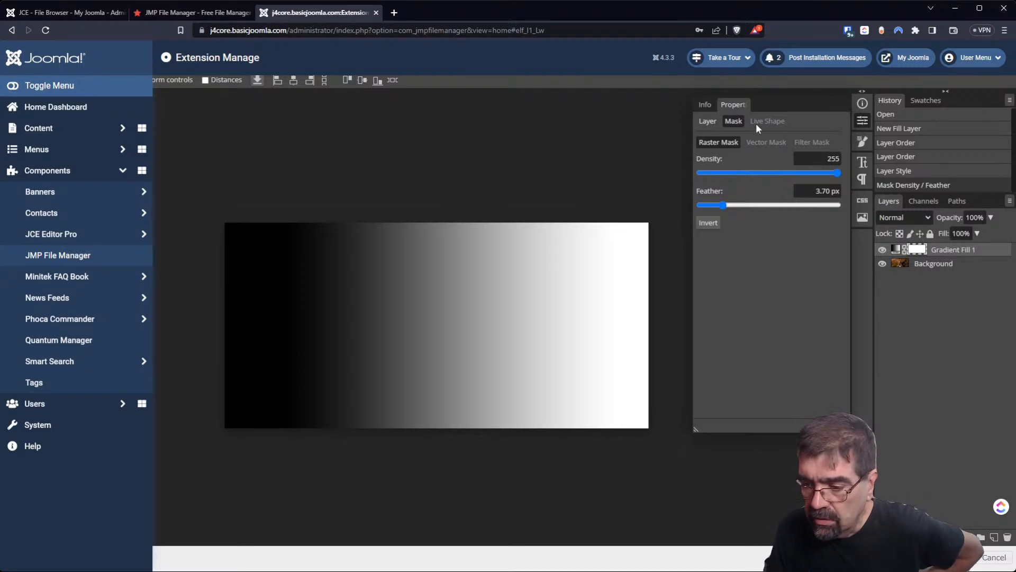
pyautogui.click(602, 204)
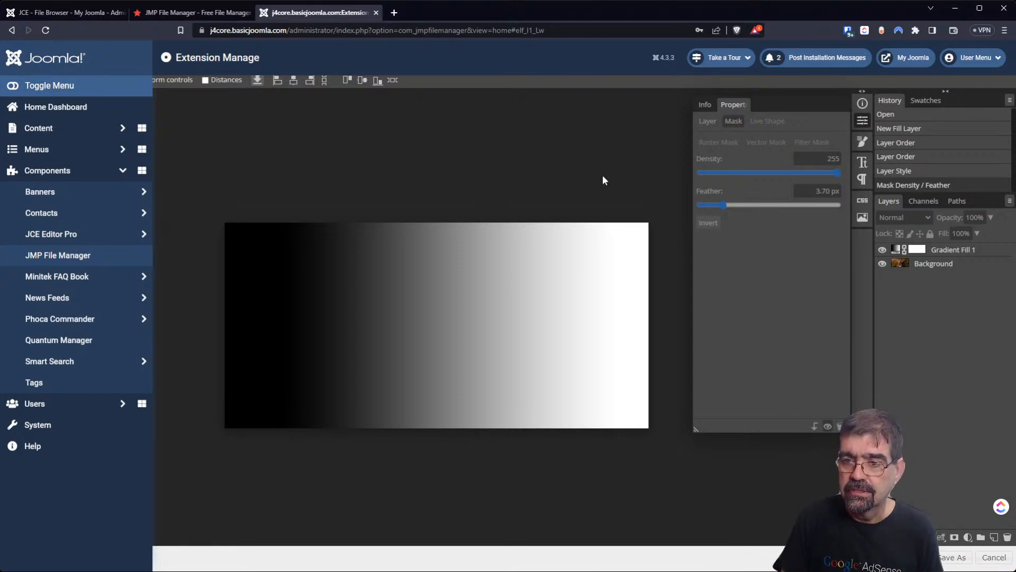
# Hide the Gradient Fill 1 layer and save the image as a new copy.
pyautogui.click(863, 162)
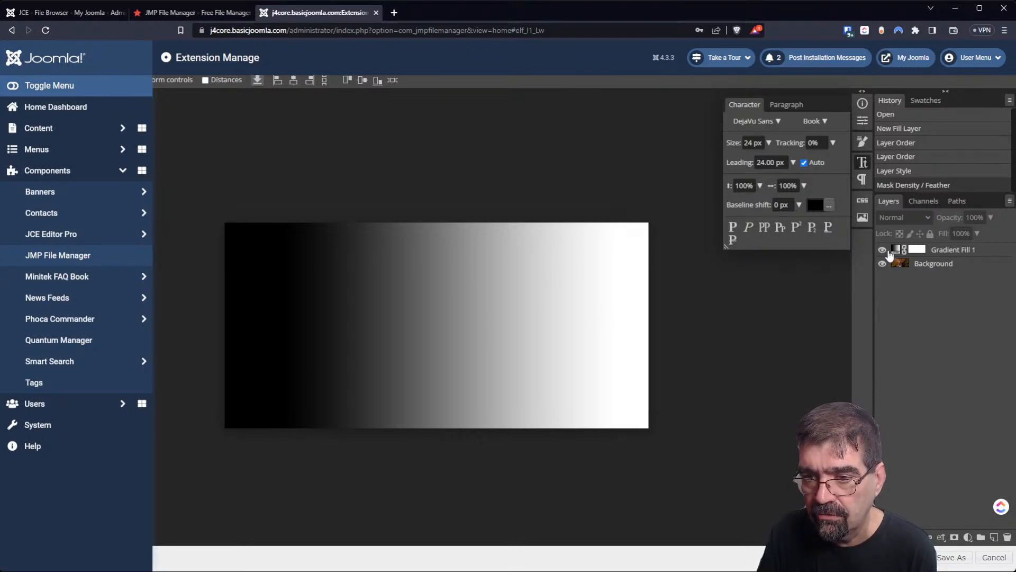
pyautogui.click(882, 249)
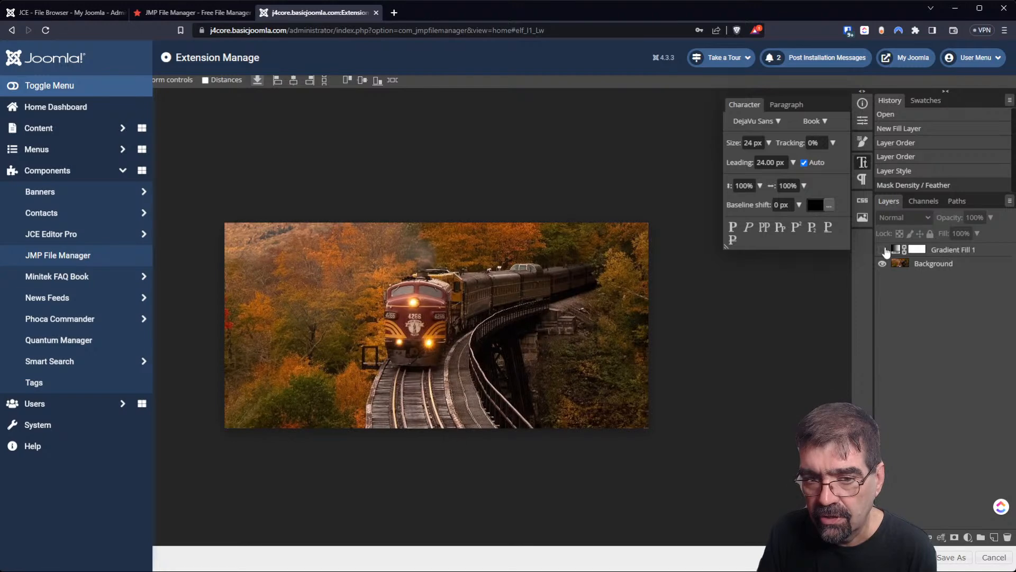
pyautogui.click(882, 249)
pyautogui.click(882, 250)
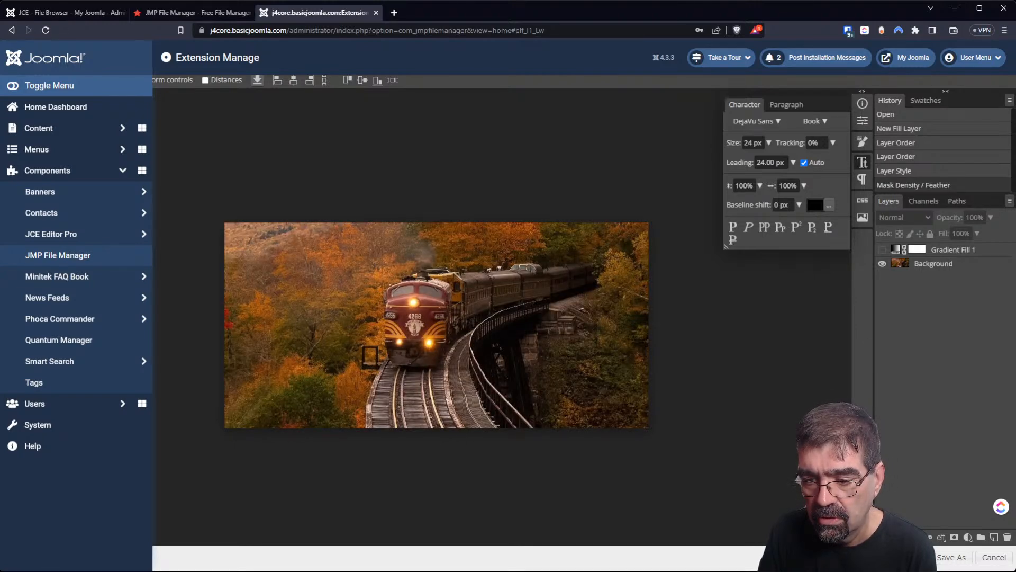
pyautogui.hotkey('ctrl', 's')
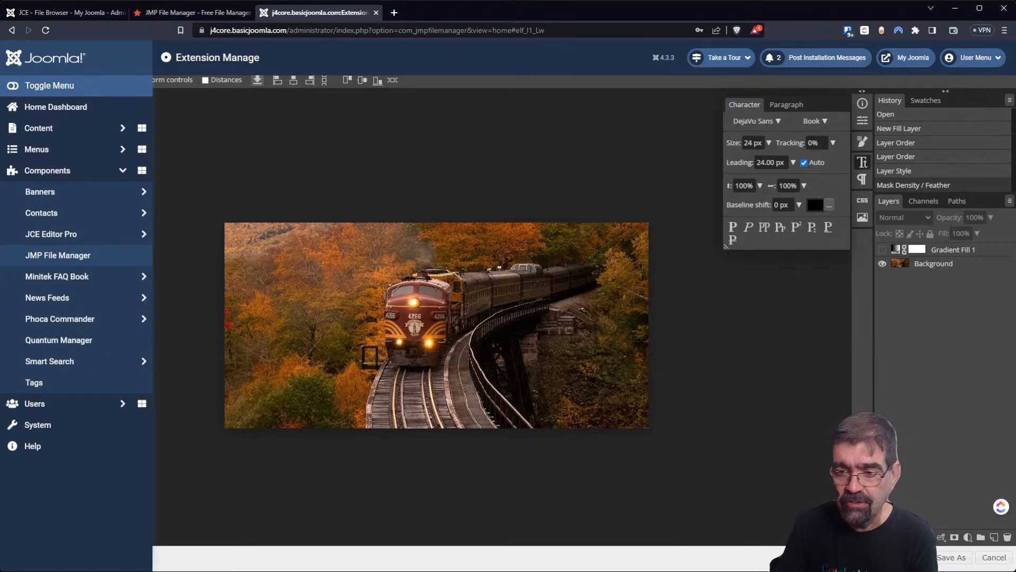
pyautogui.click(936, 553)
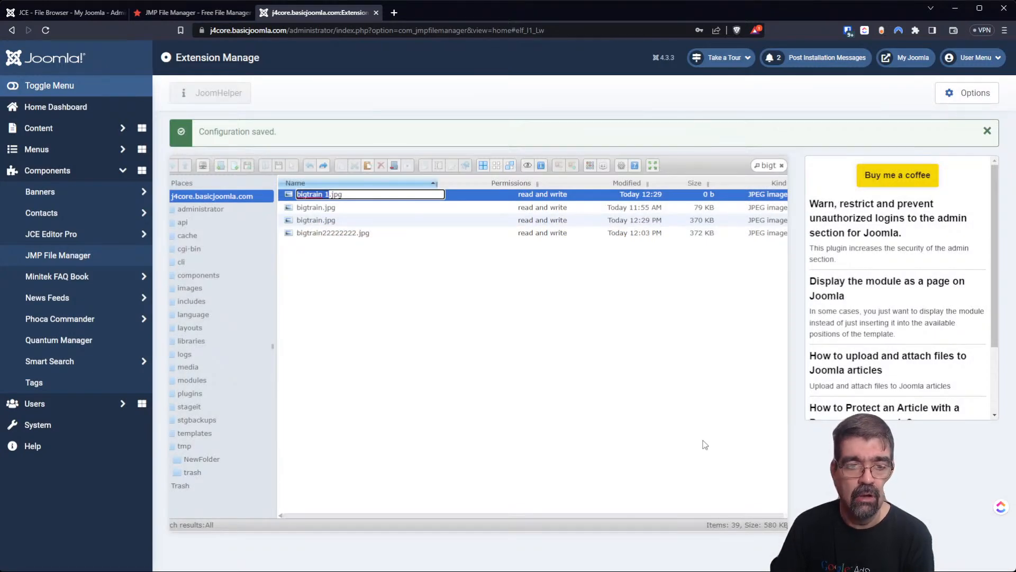
# Keep the name bigtrain 1.jpg for the copy and reopen it in Photopea via Edit file.
pyautogui.press('Return')
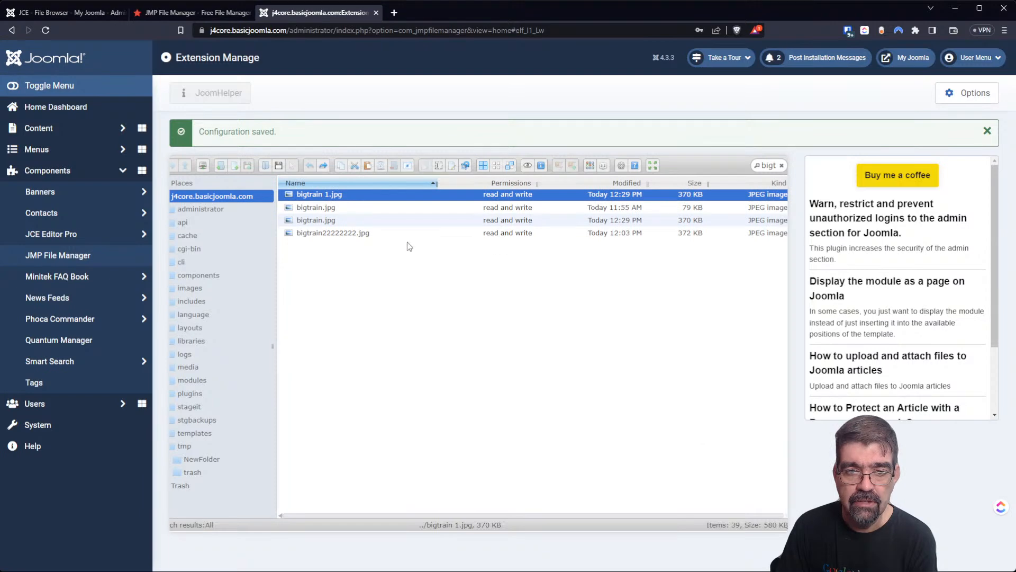
pyautogui.rightClick(310, 196)
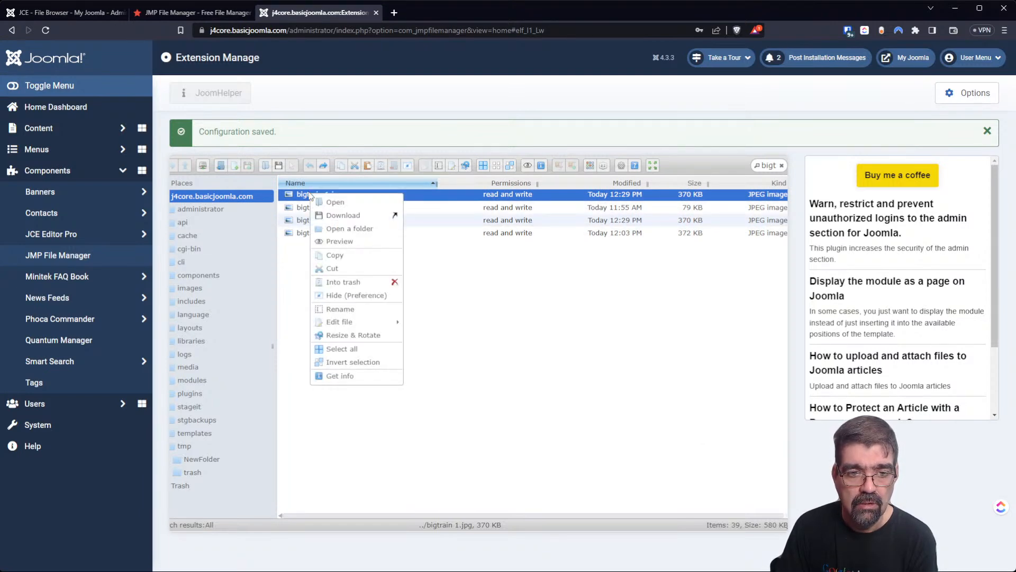
pyautogui.click(440, 342)
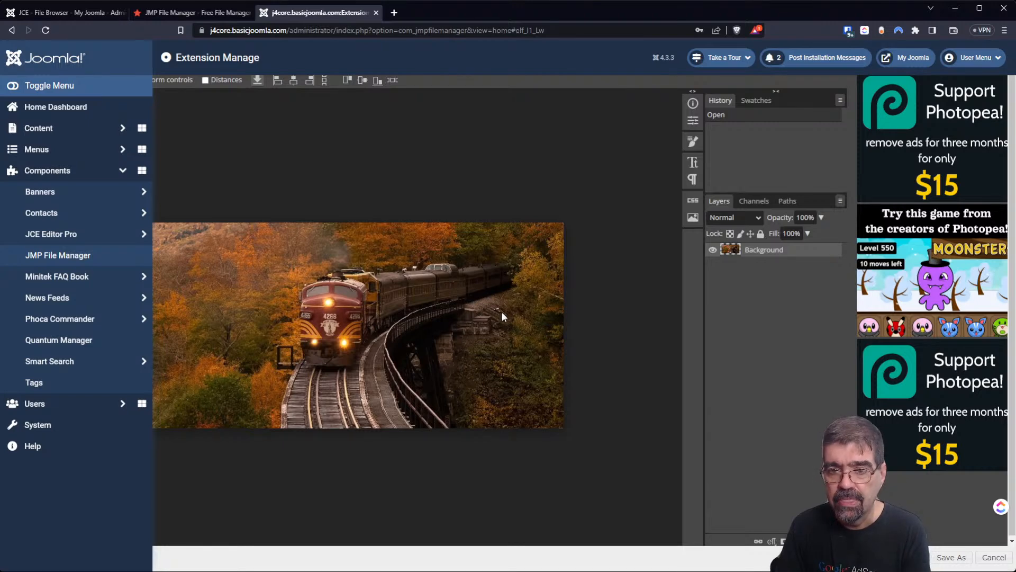
pyautogui.click(773, 540)
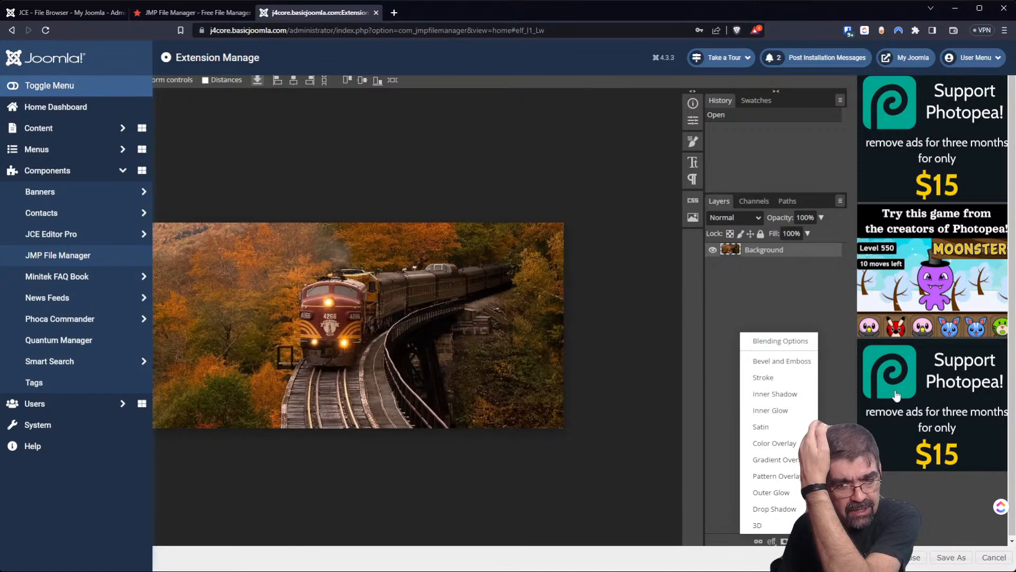
# Apply a Drop Shadow to the Background layer at 57% opacity, 27 px distance, 13 px size.
pyautogui.click(775, 509)
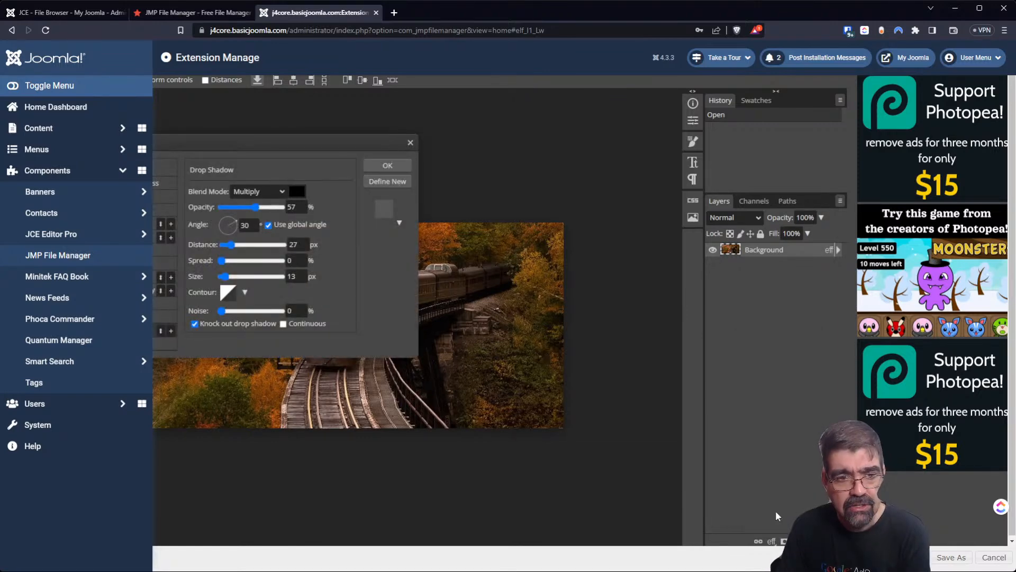
pyautogui.click(389, 165)
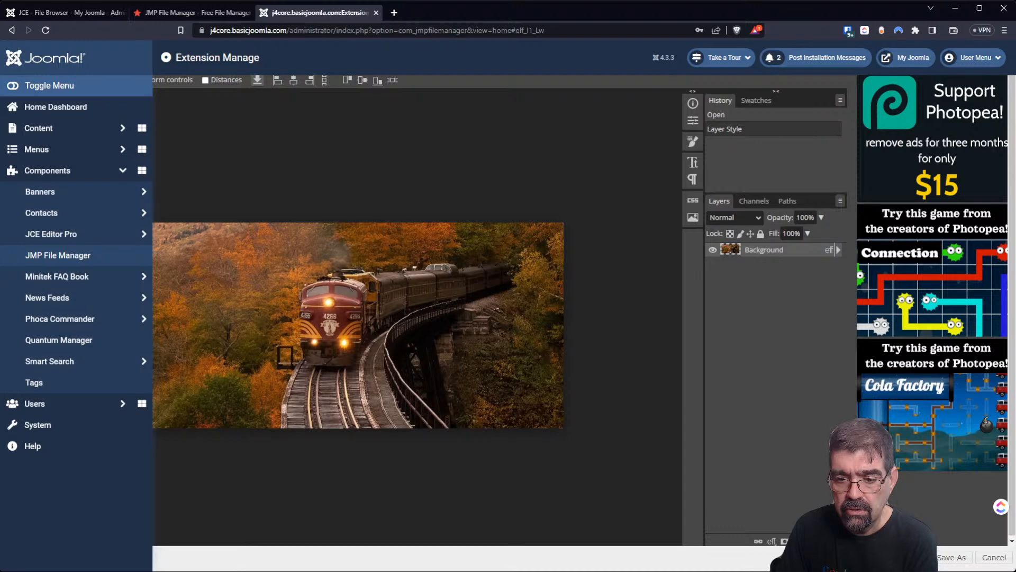
pyautogui.click(798, 541)
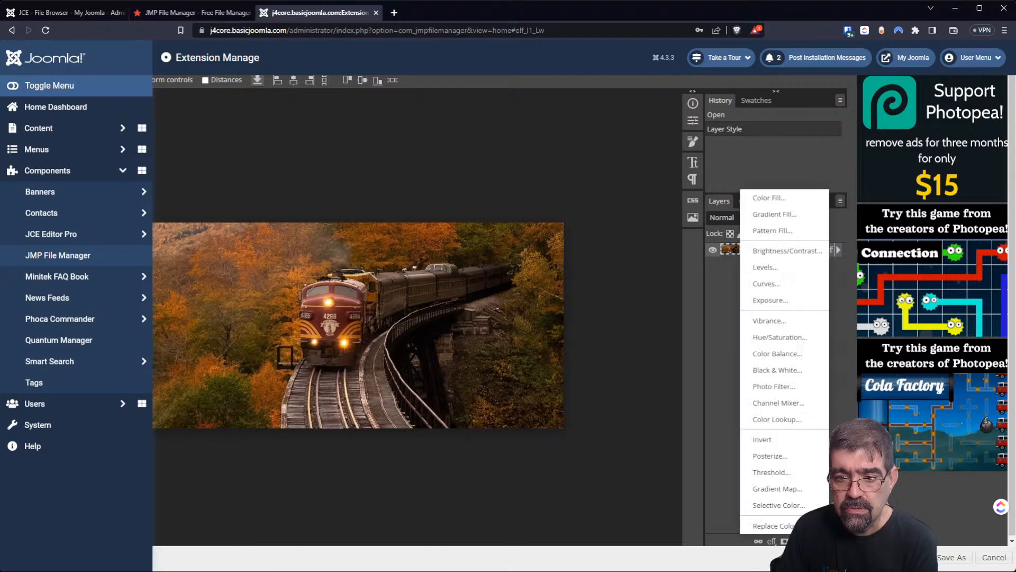
# Add a Vibrance adjustment layer with Vibrance -82 and Saturation 25.
pyautogui.click(790, 320)
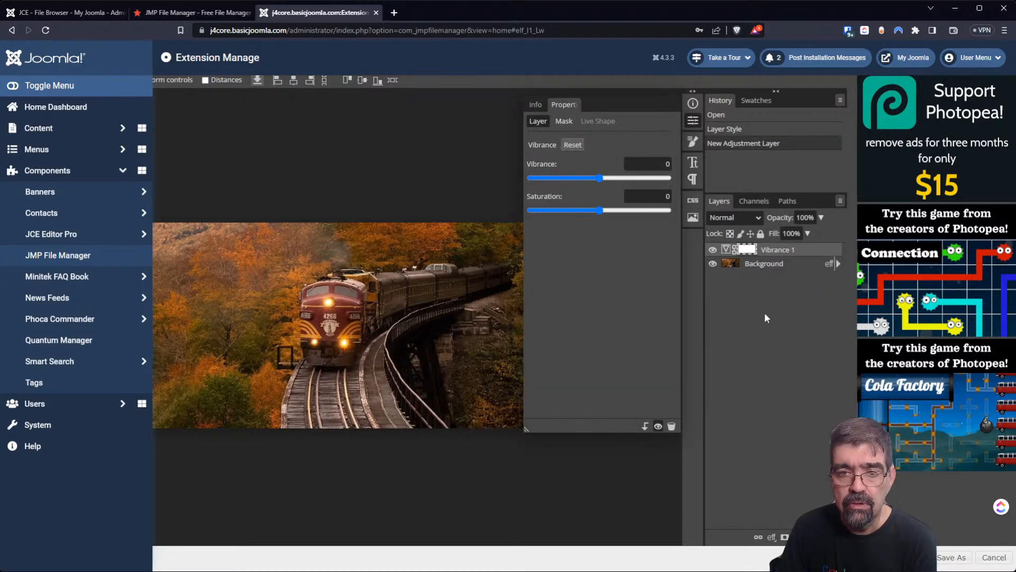
pyautogui.moveTo(599, 177); pyautogui.dragTo(543, 177)
pyautogui.moveTo(599, 211)
pyautogui.mouseDown()
pyautogui.moveTo(636, 213)
pyautogui.moveTo(616, 212)
pyautogui.mouseUp()
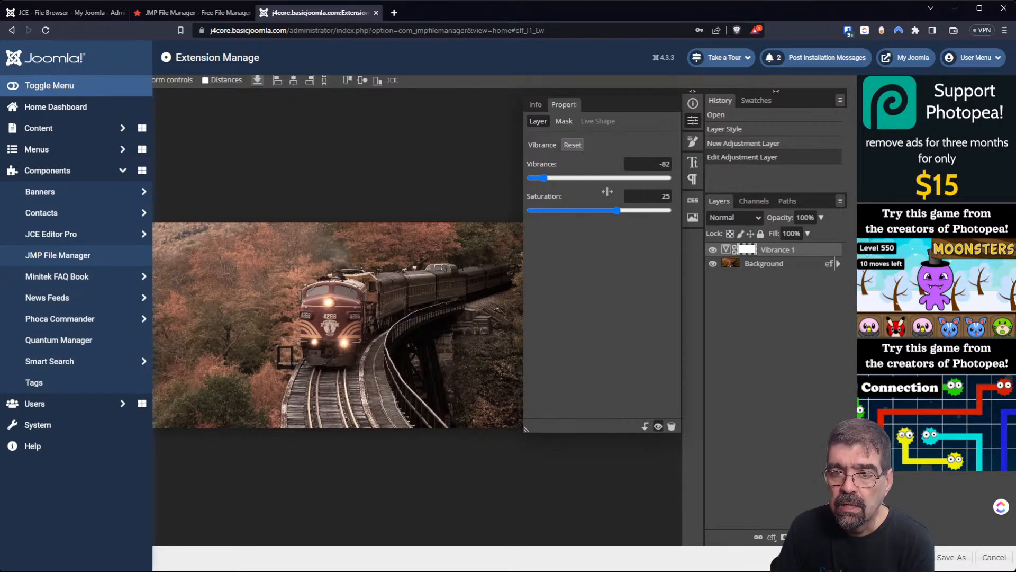
# Select the Background layer and browse the Character and Paragraph text settings.
pyautogui.click(692, 162)
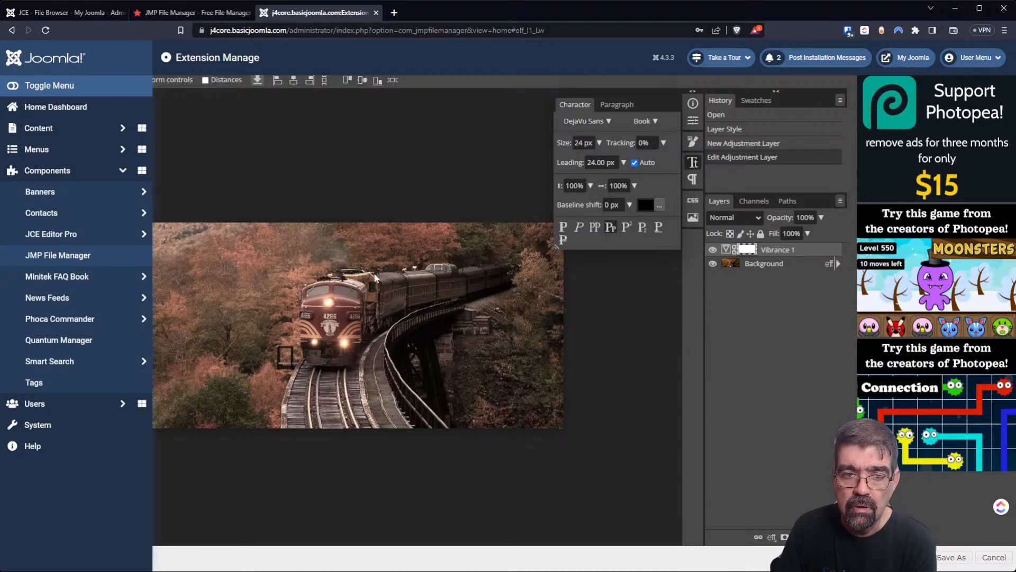
pyautogui.click(331, 290)
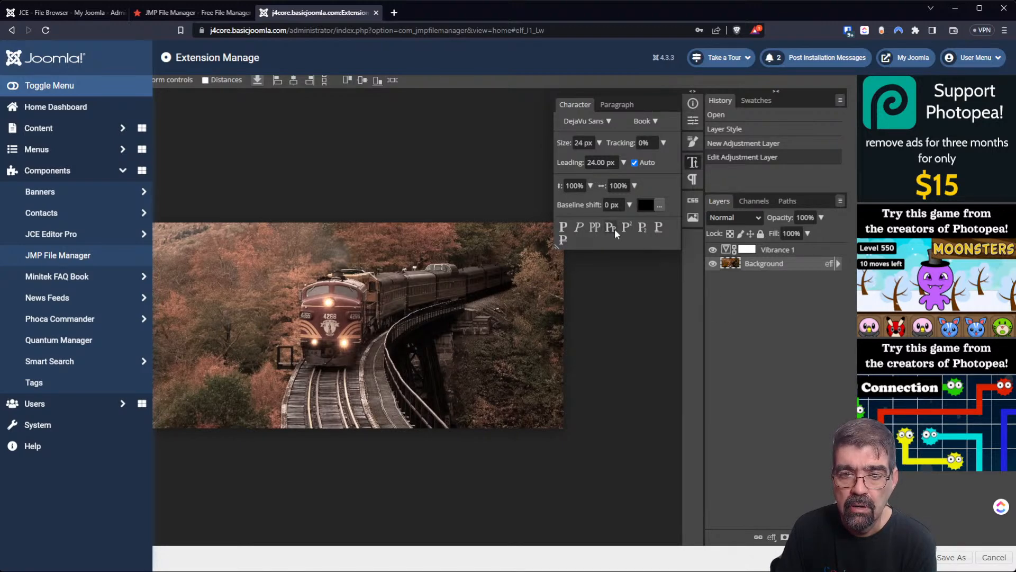
pyautogui.click(614, 104)
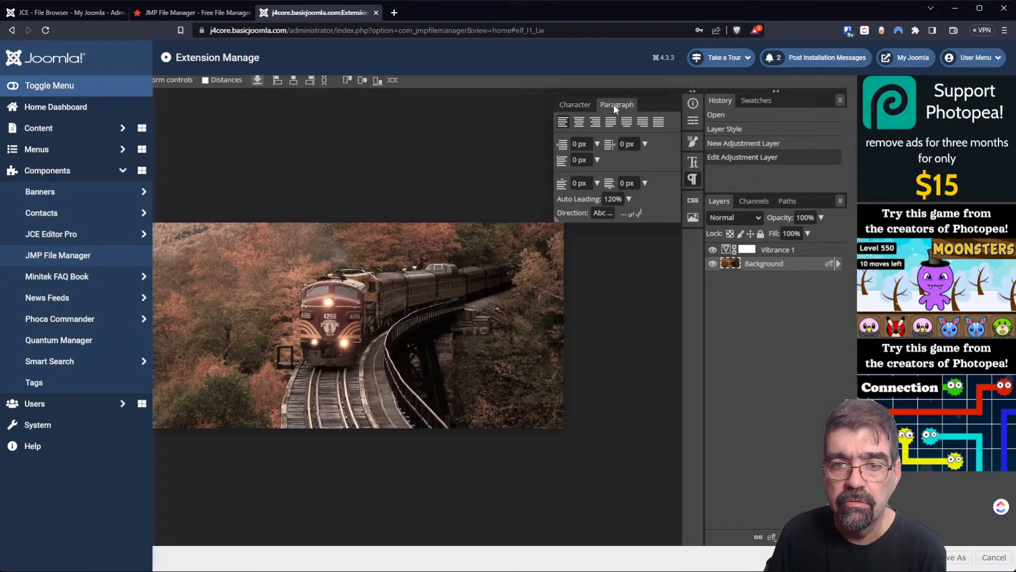
pyautogui.click(576, 108)
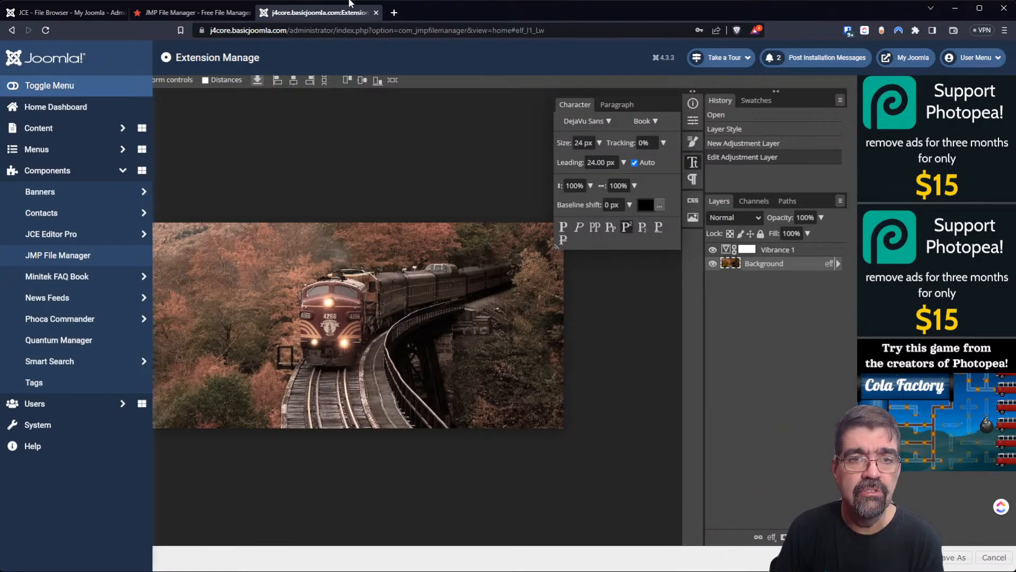
pyautogui.click(393, 16)
# Search for 'affinity image editor' and open the Affinity Photo product page.
pyautogui.write('affinity image editor')
pyautogui.press('Return')
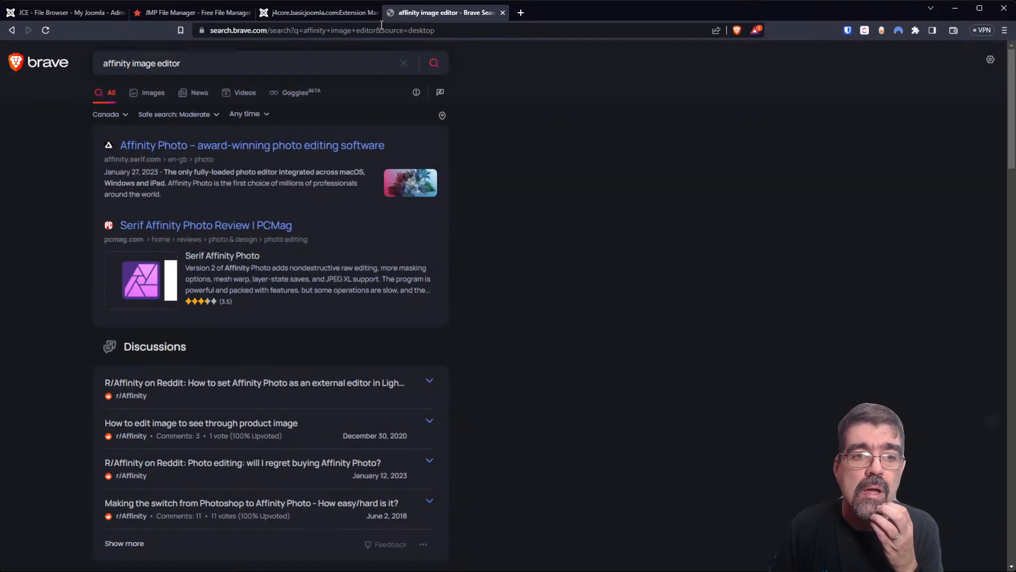
pyautogui.click(267, 148)
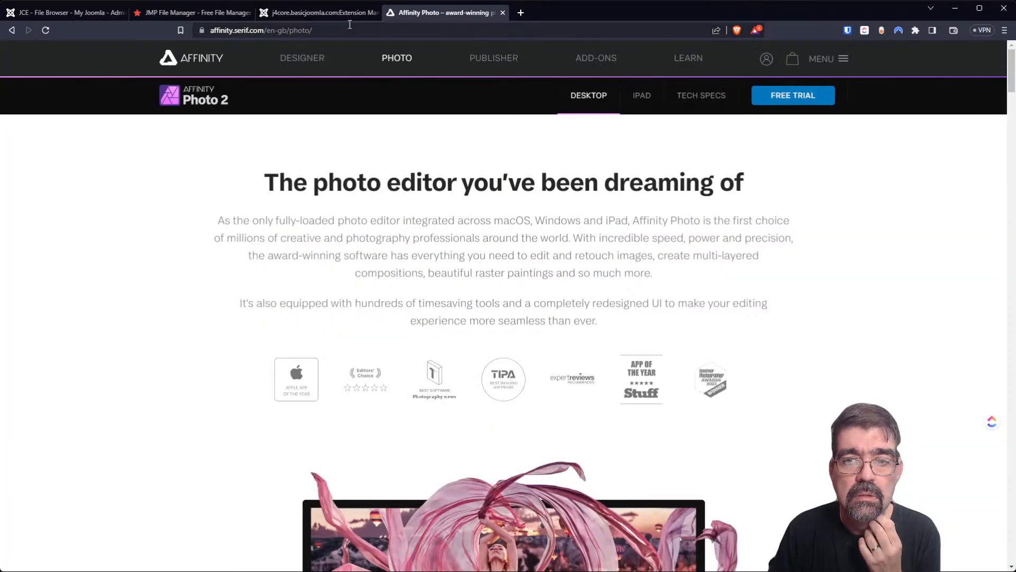
# View the Affinity Photo pricing section, then return to the Joomla tab with Photopea.
pyautogui.scroll(-5, 470, 362)
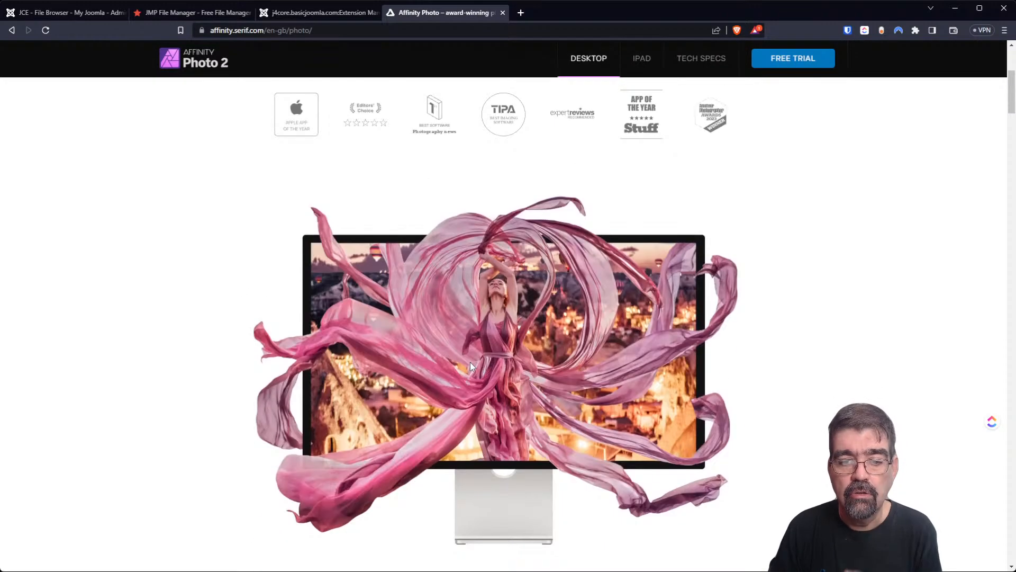
pyautogui.scroll(5, 488, 354)
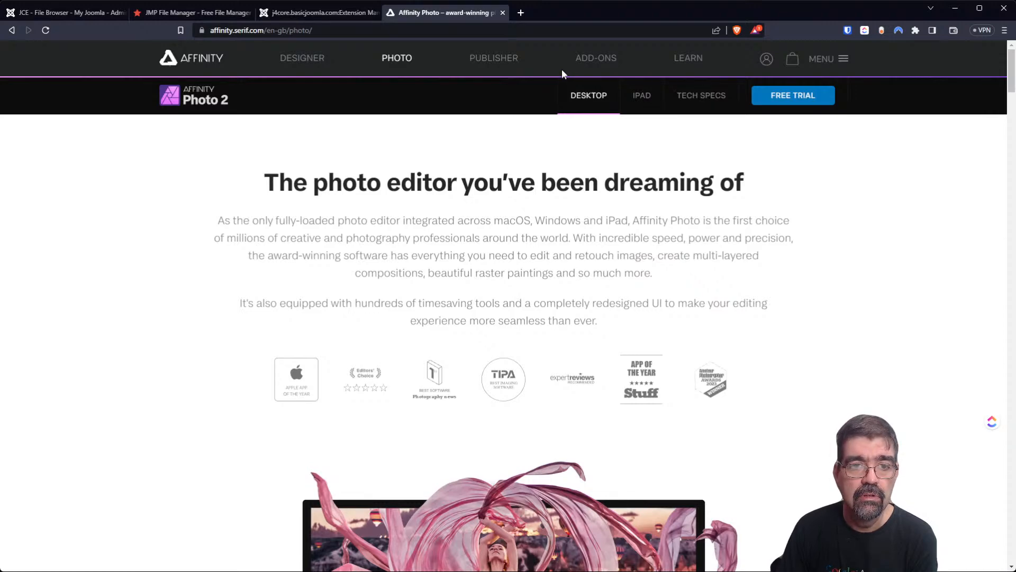
pyautogui.scroll(-15, 790, 219)
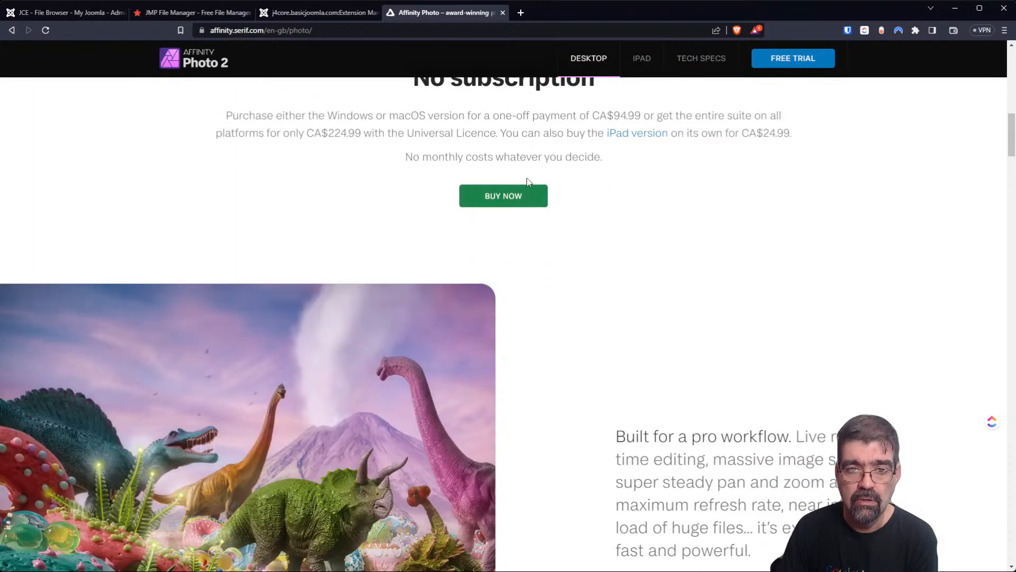
pyautogui.click(528, 193)
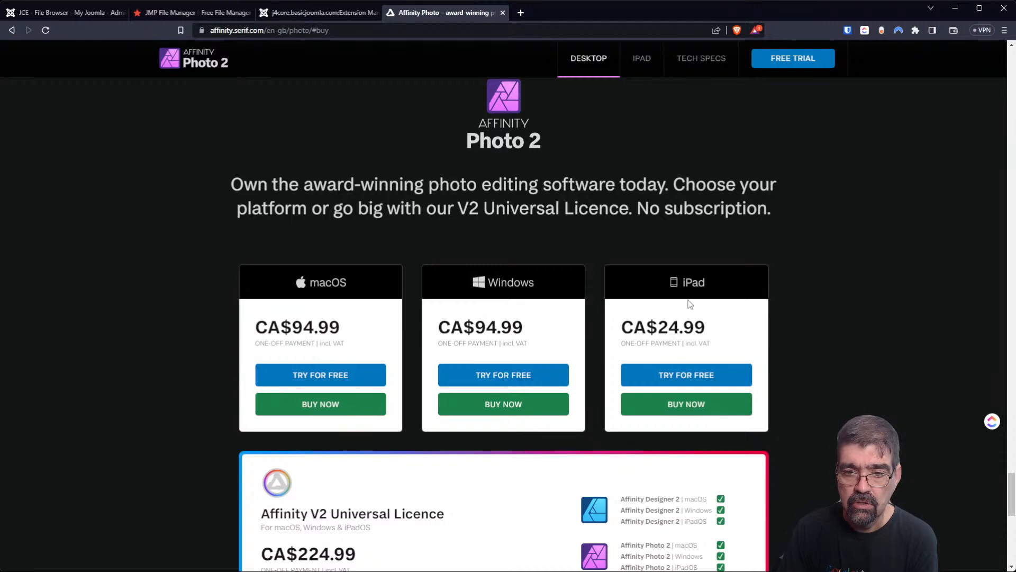
pyautogui.scroll(-5, 672, 342)
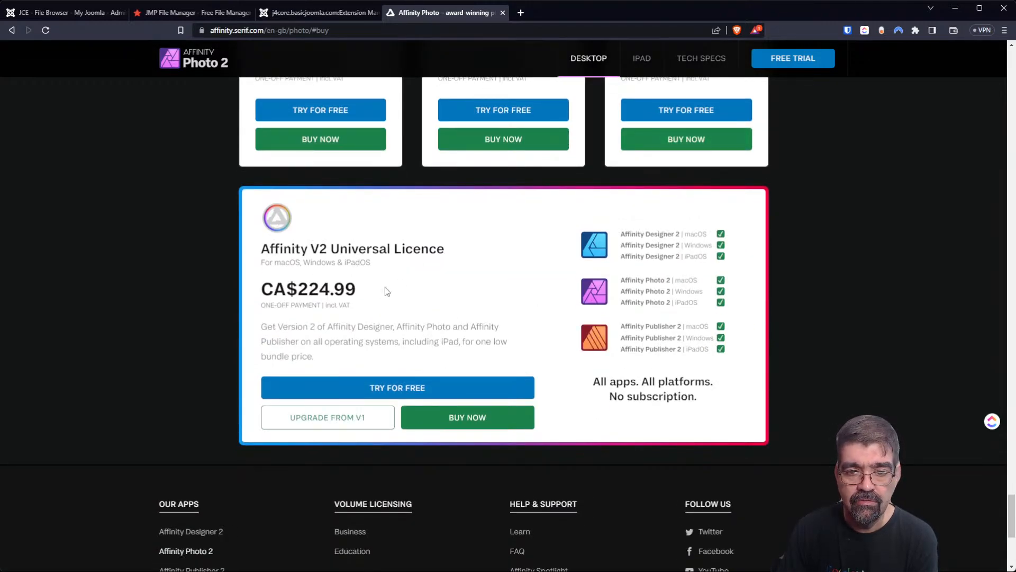
pyautogui.scroll(7, 471, 278)
pyautogui.click(320, 14)
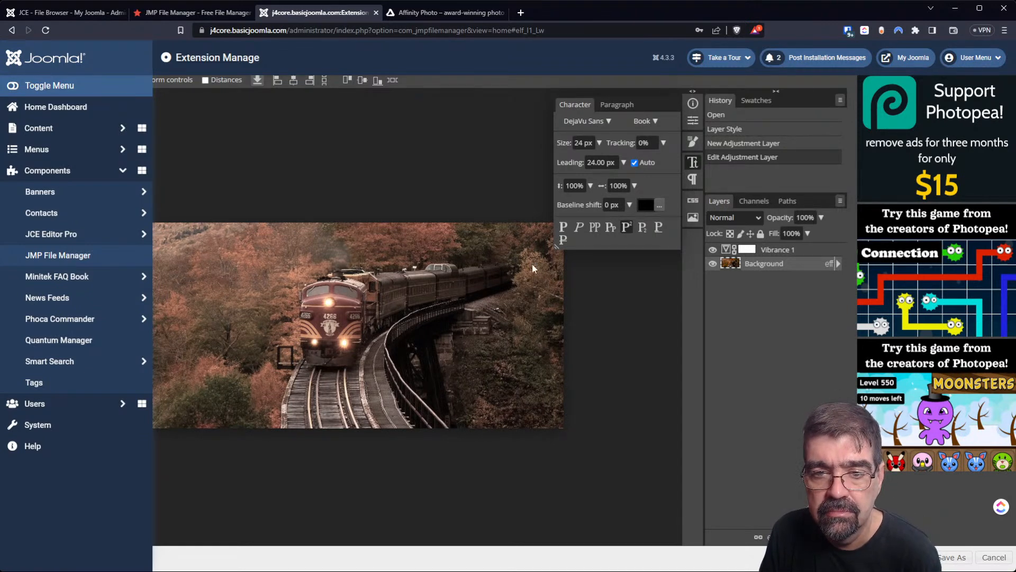
# Turn on All Caps, set the text colour to cyan from Swatches, and close the Character panel.
pyautogui.click(595, 228)
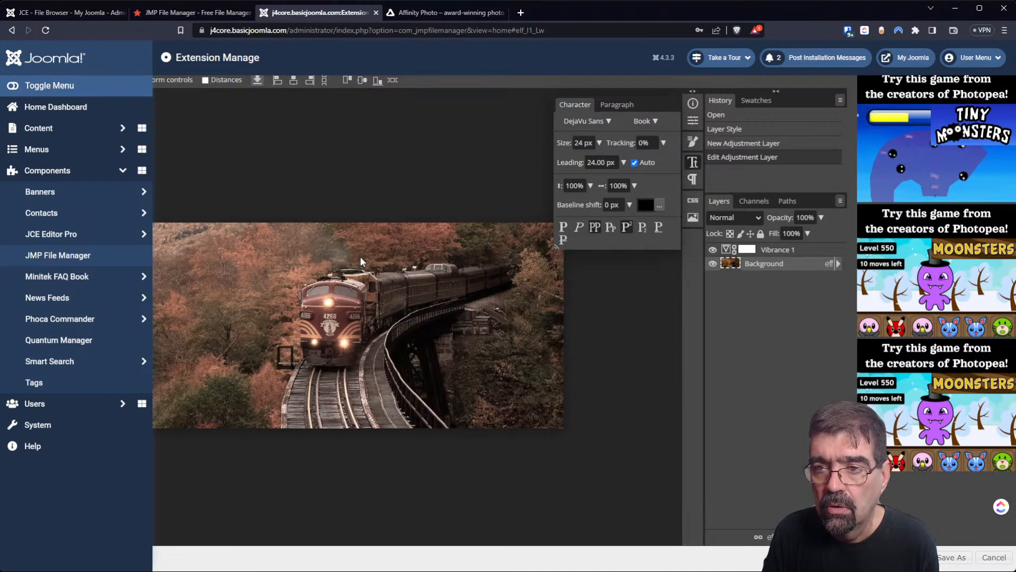
pyautogui.click(755, 101)
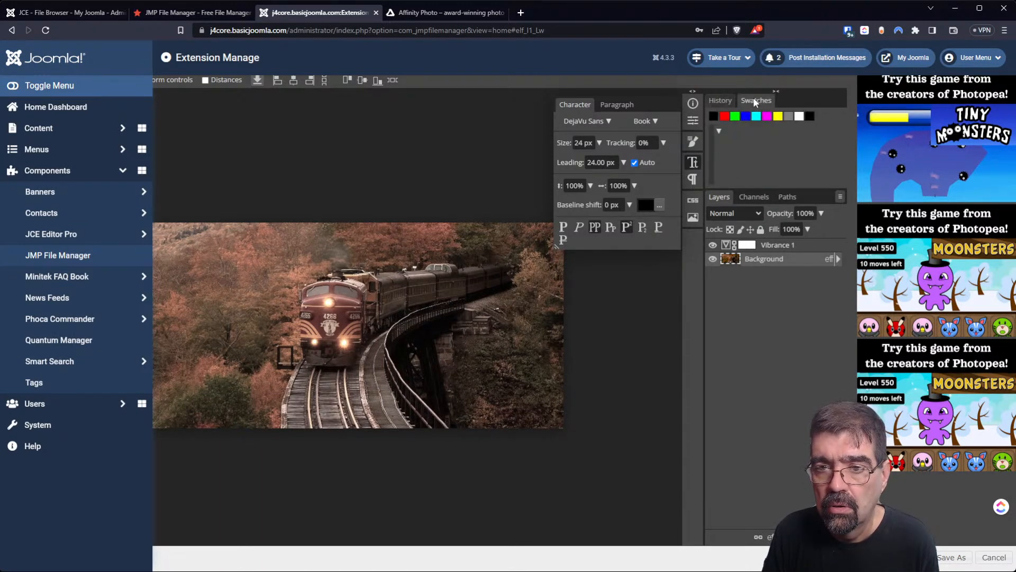
pyautogui.click(735, 118)
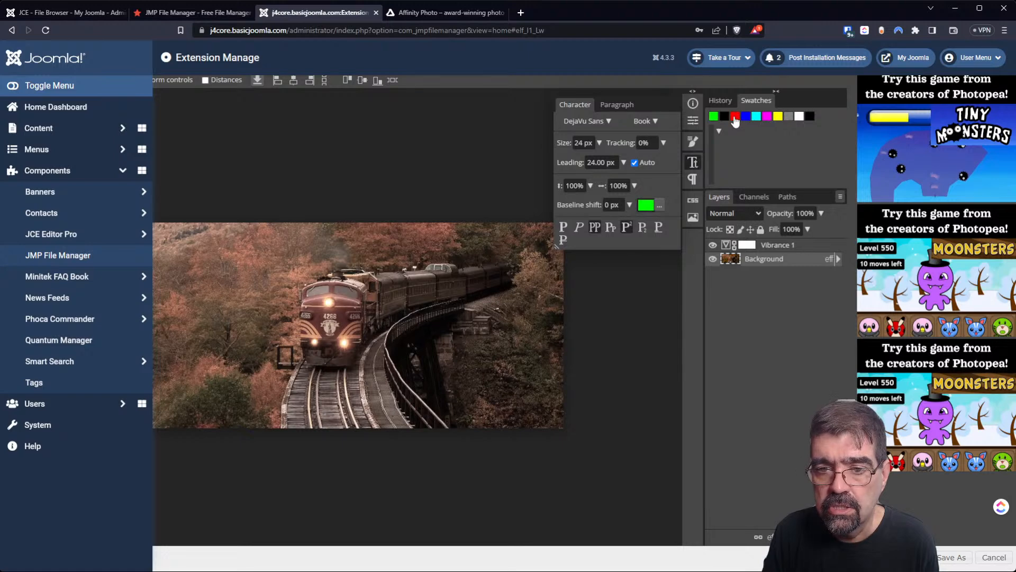
pyautogui.click(756, 117)
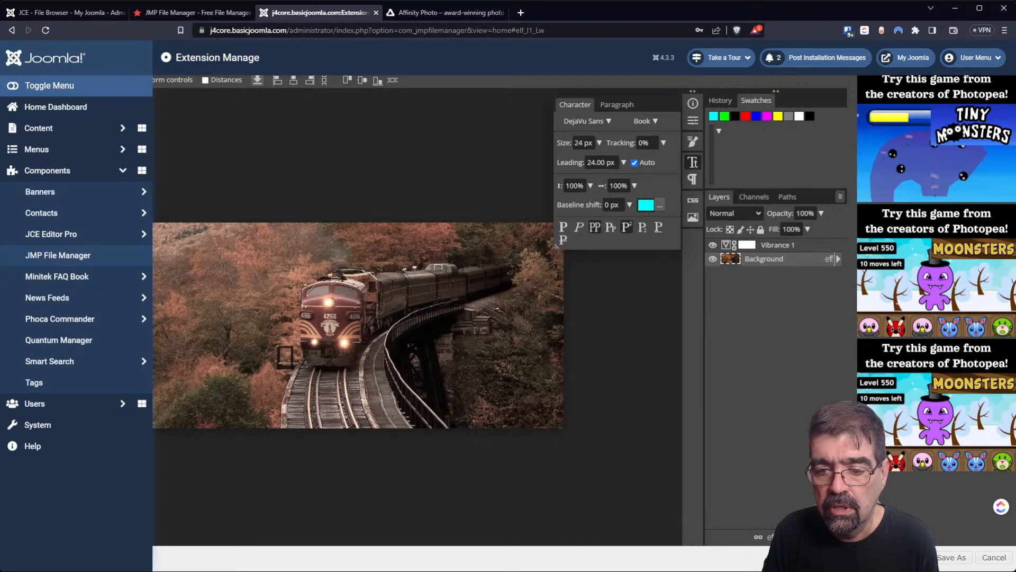
pyautogui.click(782, 536)
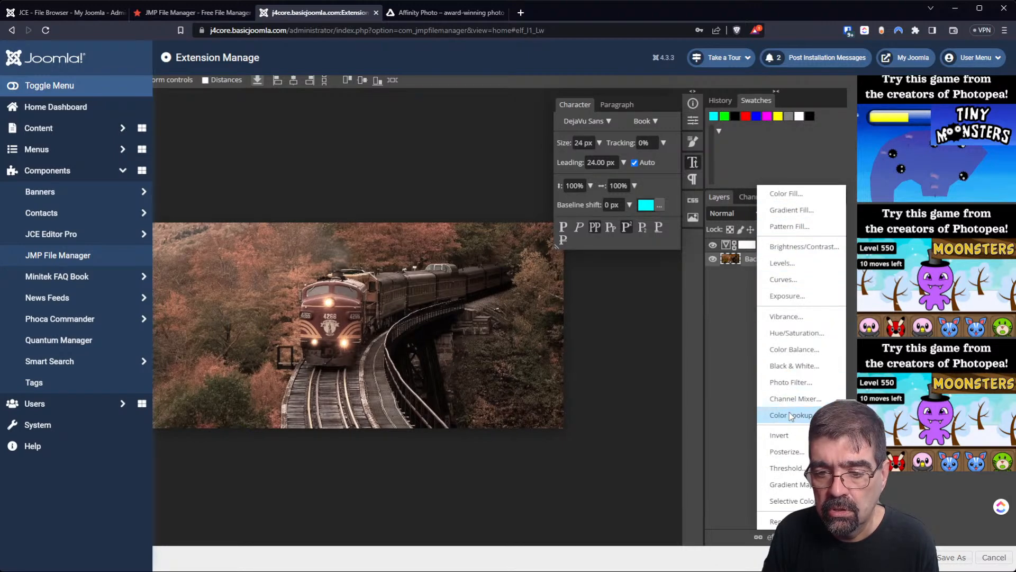
pyautogui.click(753, 447)
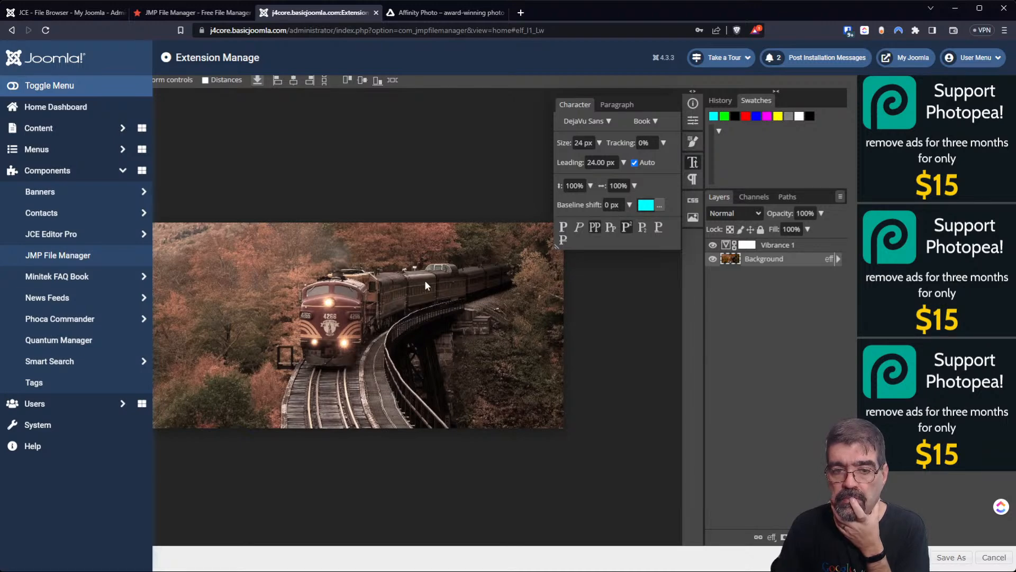
pyautogui.click(693, 162)
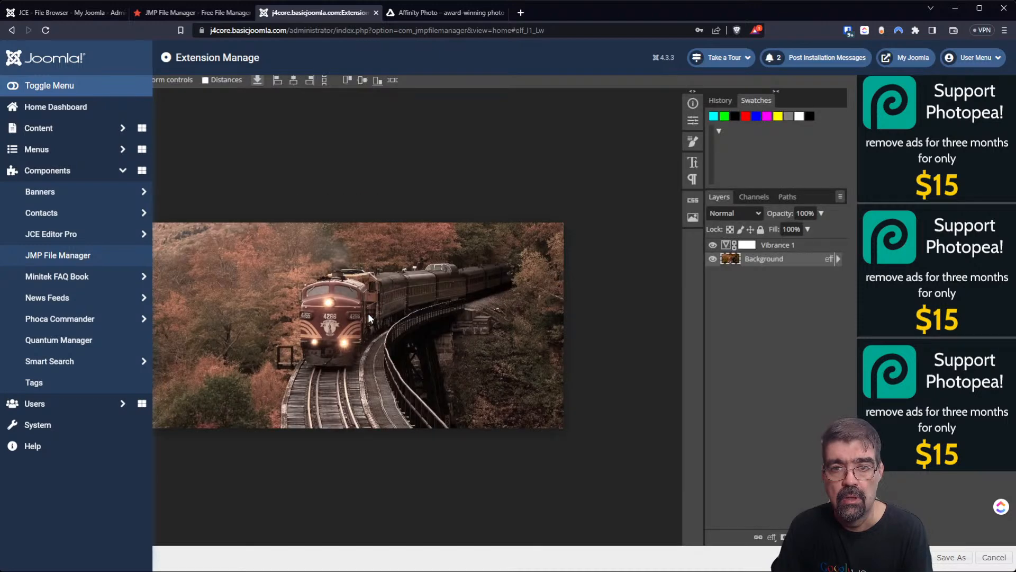
# Try the Clone Stamp tool on the train photo, then open the browser's developer tools.
pyautogui.press('s')
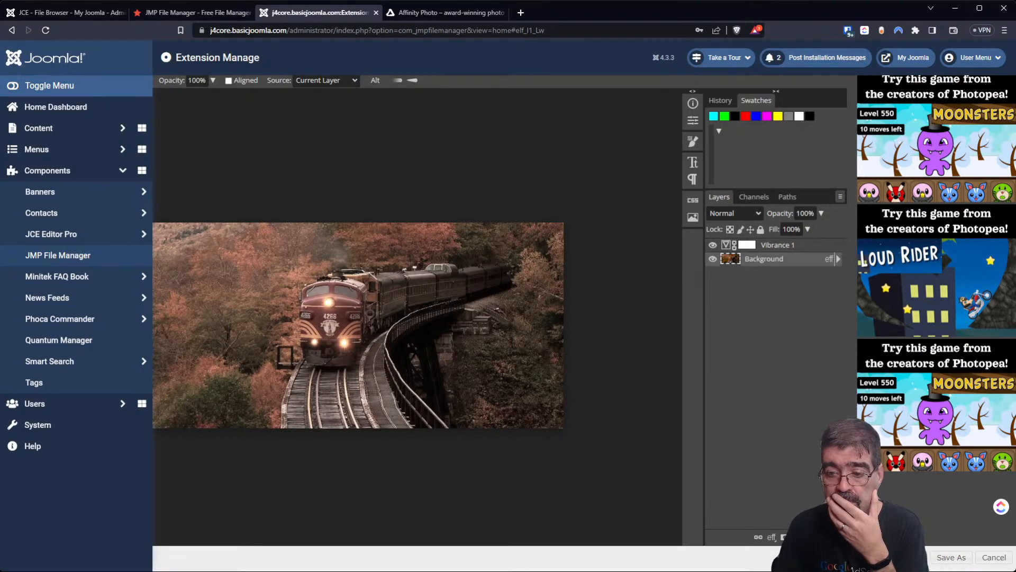
pyautogui.click(370, 308)
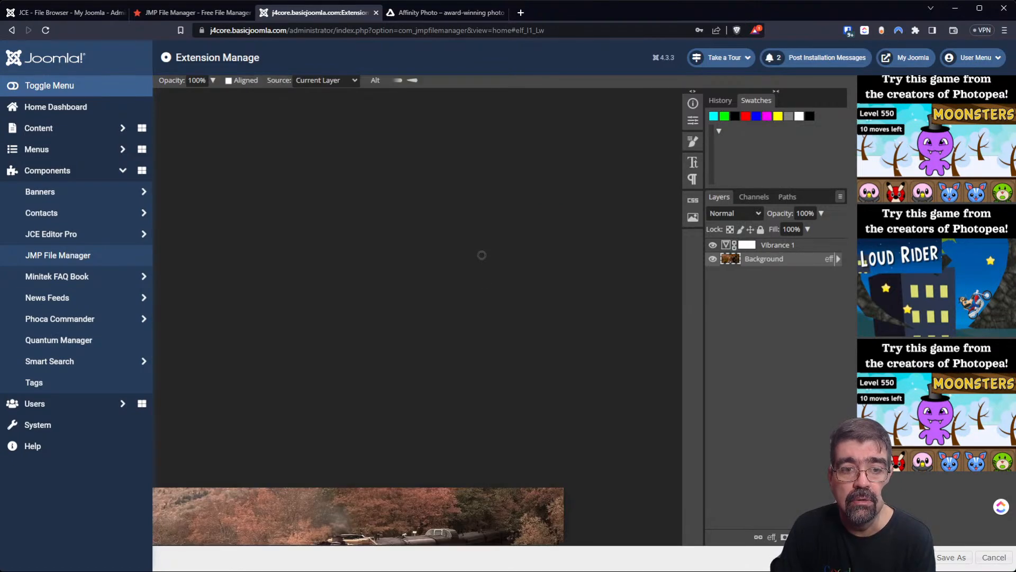
pyautogui.click(472, 274)
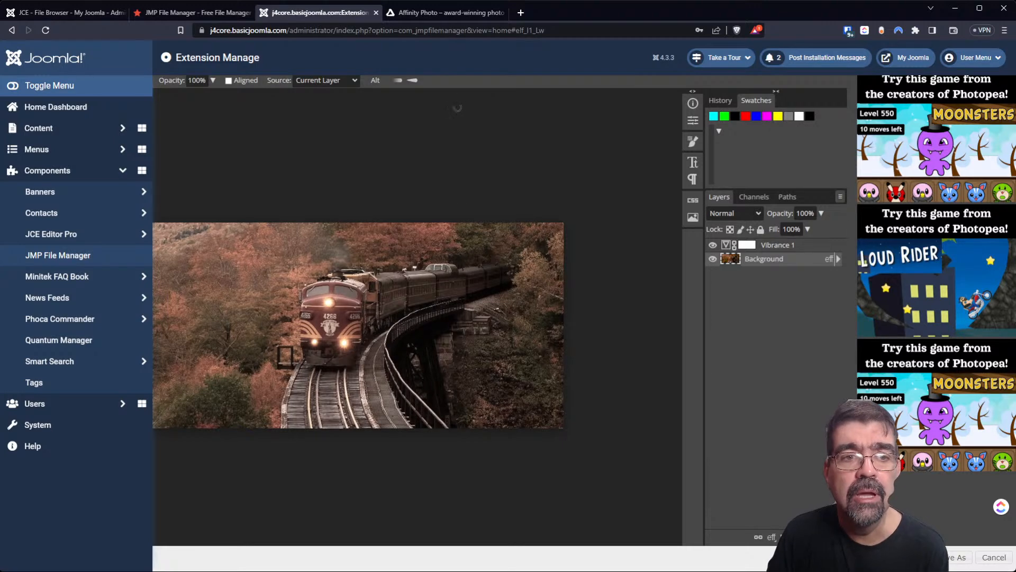
pyautogui.click(467, 258)
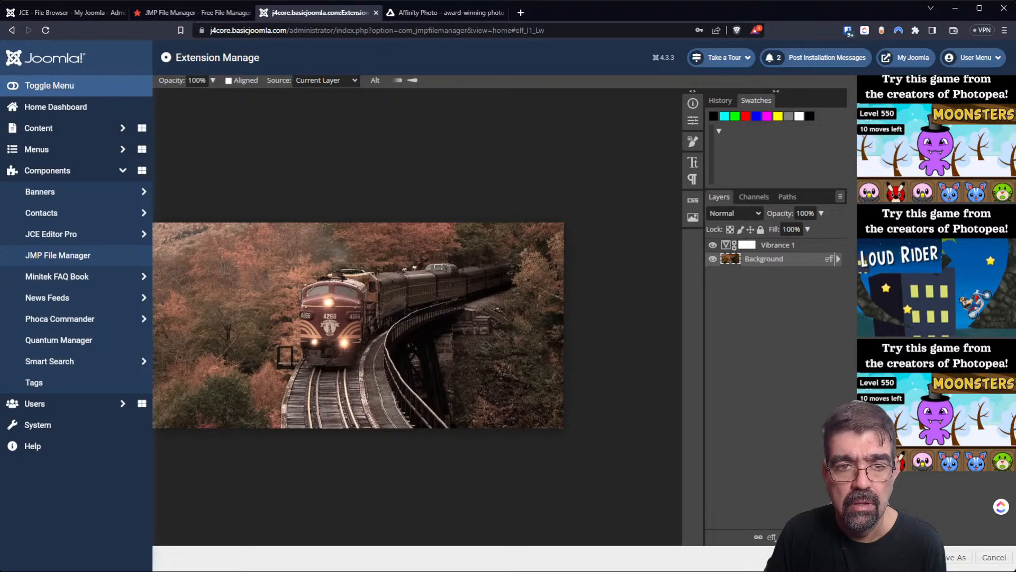
pyautogui.hotkey('ctrl', 'shift', 'i')
pyautogui.click(8, 285)
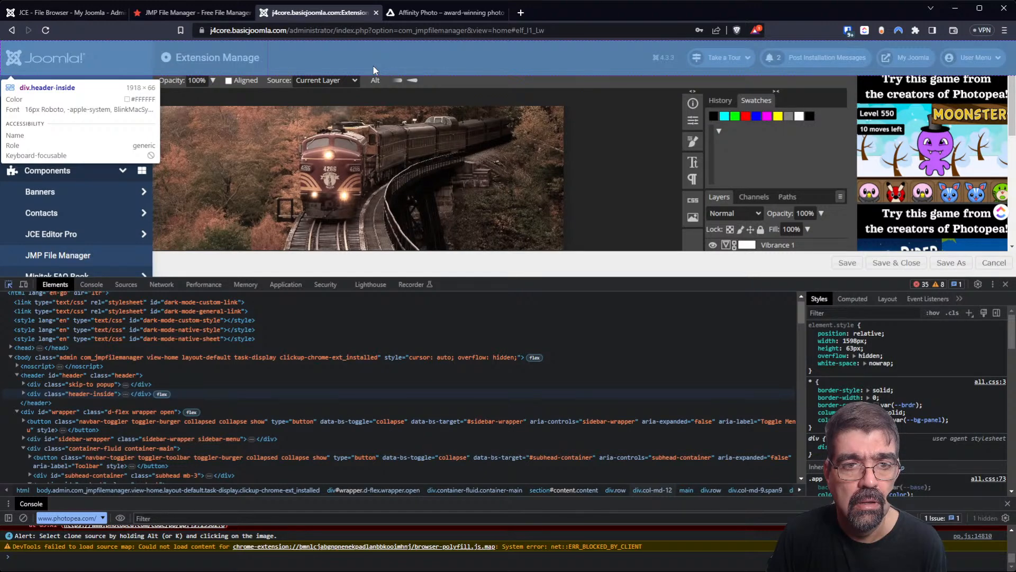
# Inspect the Joomla header, set .header-inside min-height to 0px, then switch that rule off.
pyautogui.click(373, 68)
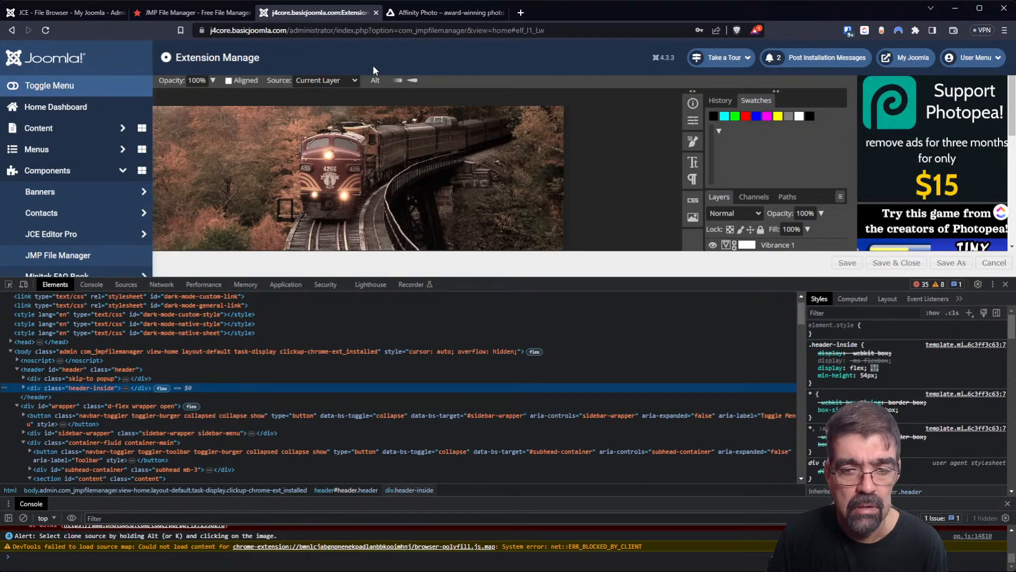
pyautogui.click(864, 375)
pyautogui.write('0')
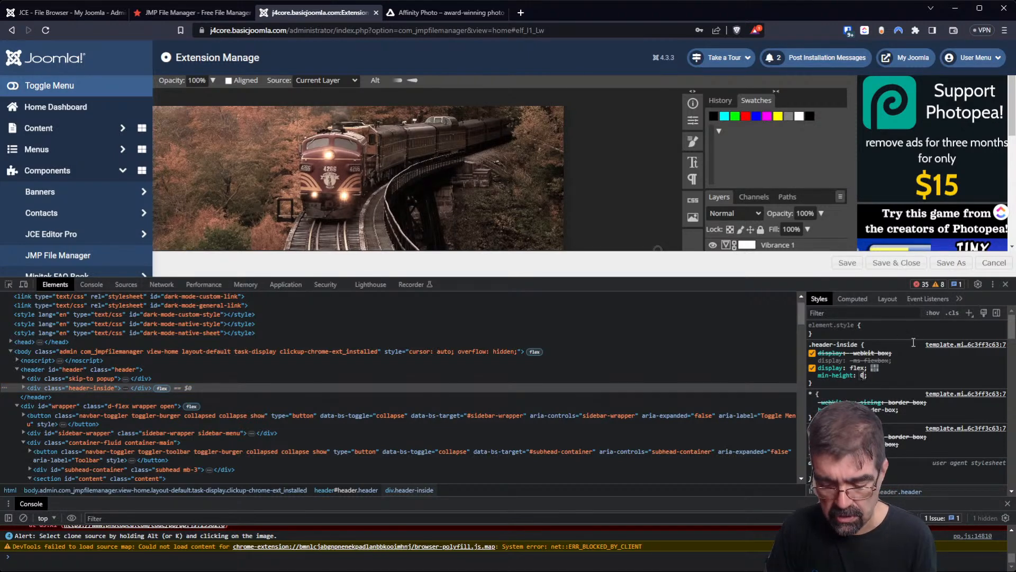
pyautogui.write('px')
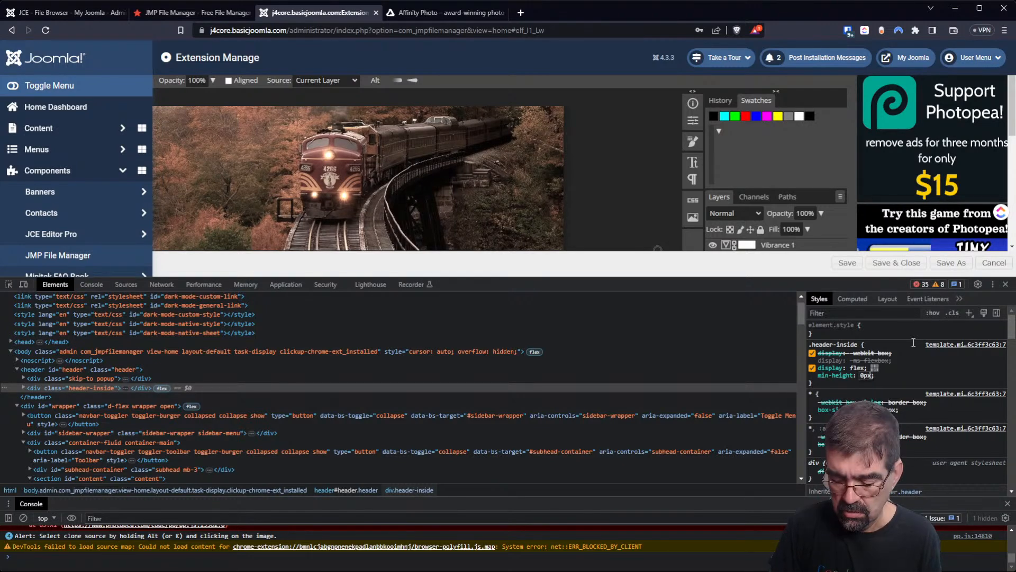
pyautogui.press('Return')
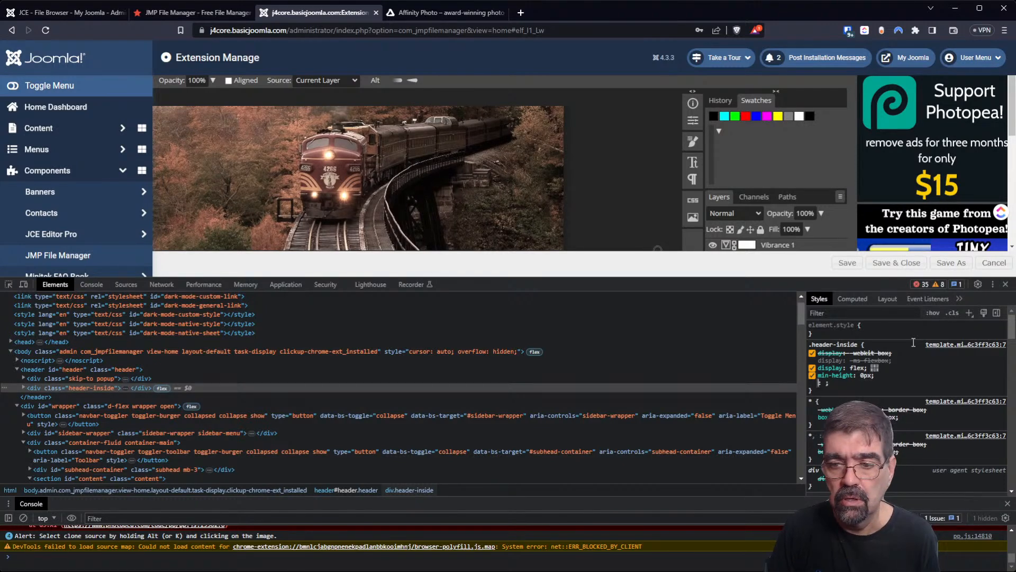
pyautogui.click(813, 375)
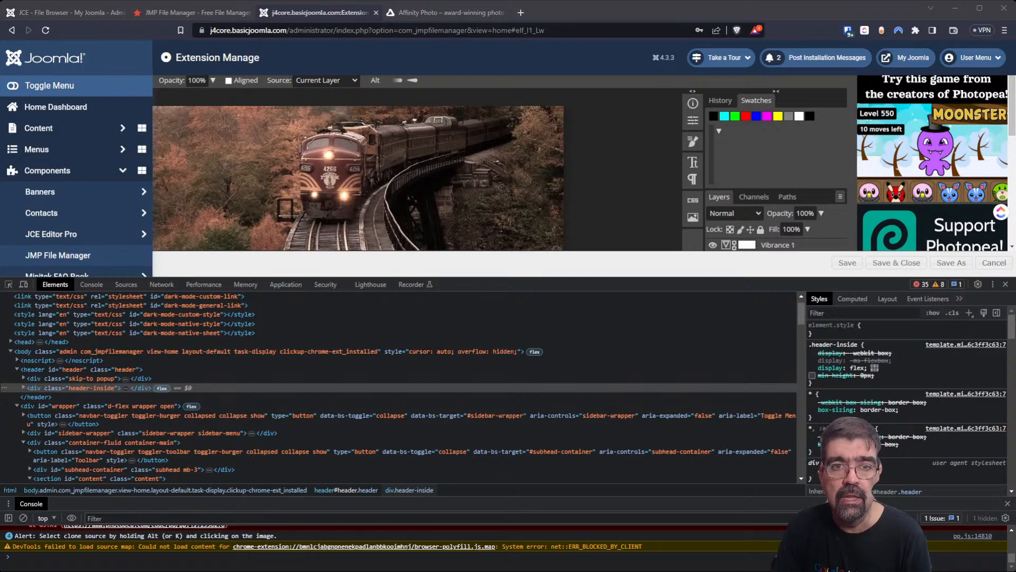
# Load affinity.serif.com in a new tab and glance at its pricing page before returning home.
pyautogui.click(520, 12)
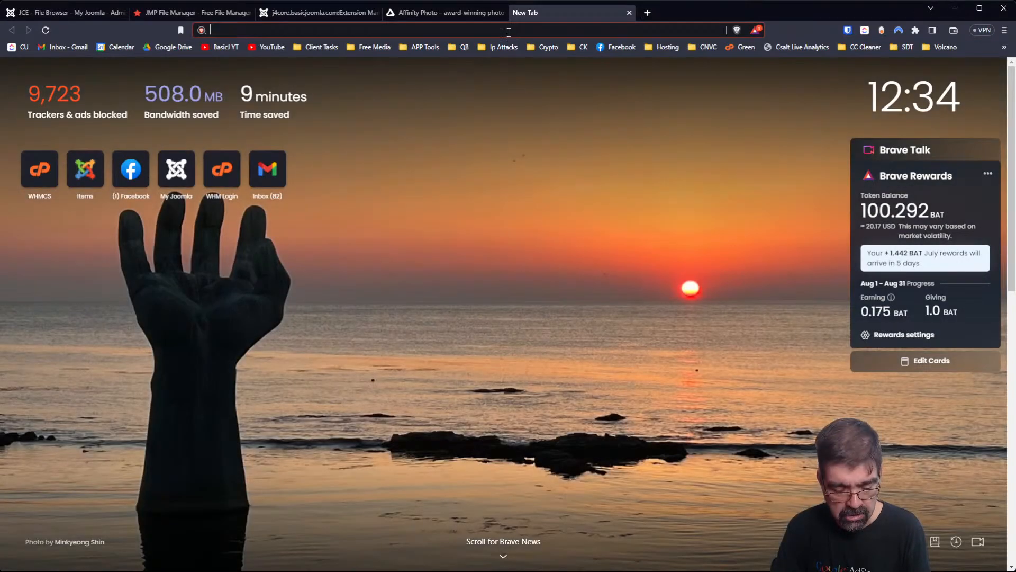
pyautogui.write('affinity.serif.com/en-us/')
pyautogui.press('Return')
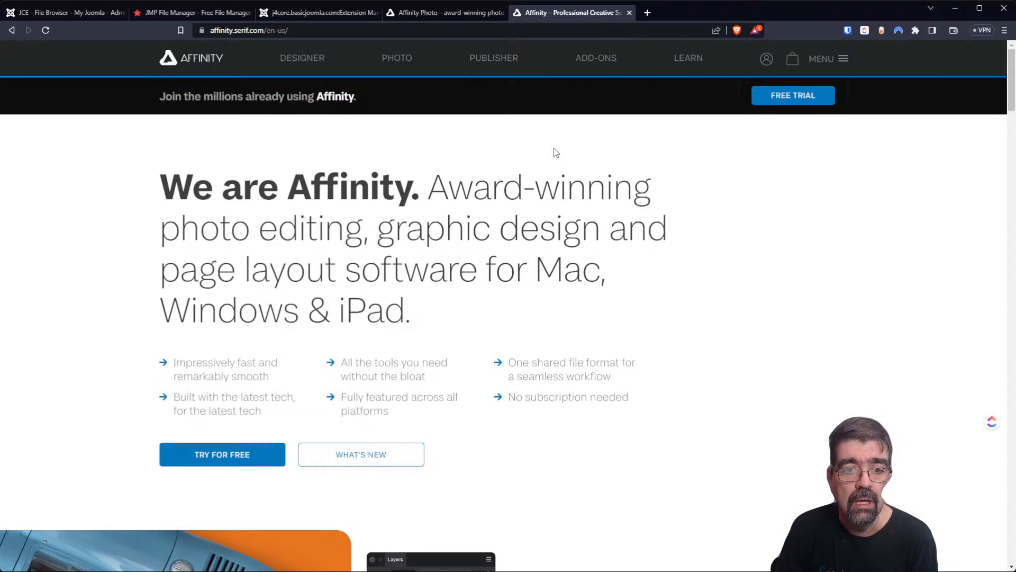
pyautogui.click(442, 13)
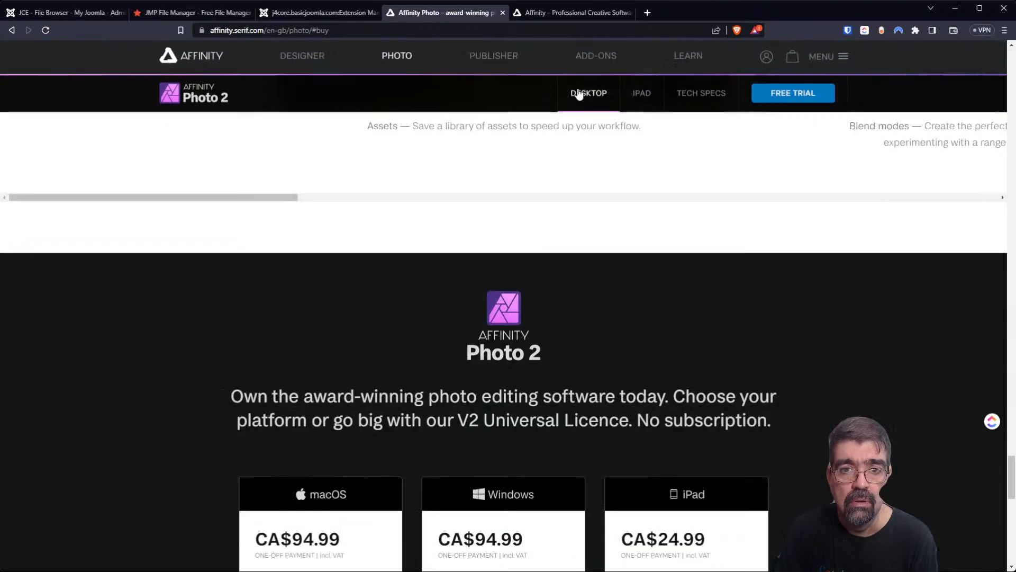
pyautogui.click(572, 13)
# Scroll to the Universal License price, highlight its CA prefix, then go back to the Joomla tab.
pyautogui.scroll(-5, 499, 228)
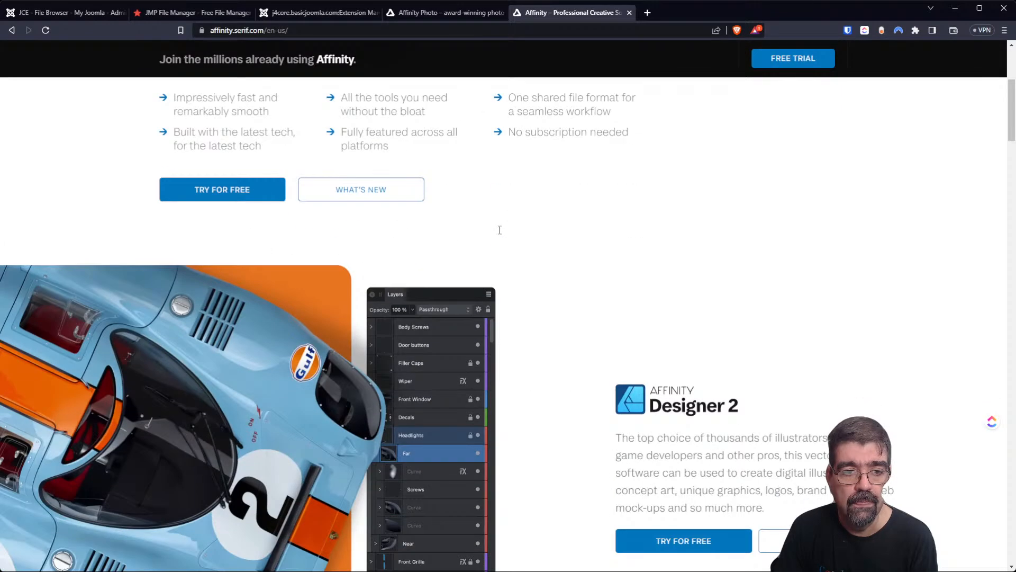
pyautogui.scroll(5, 500, 222)
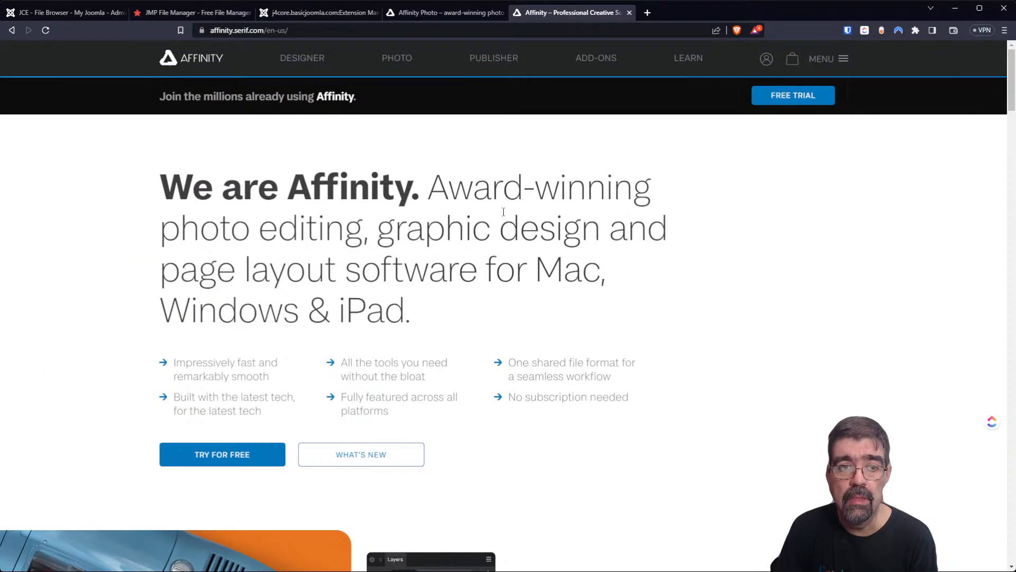
pyautogui.scroll(-10, 504, 212)
pyautogui.scroll(-2, 503, 221)
pyautogui.scroll(-12, 504, 221)
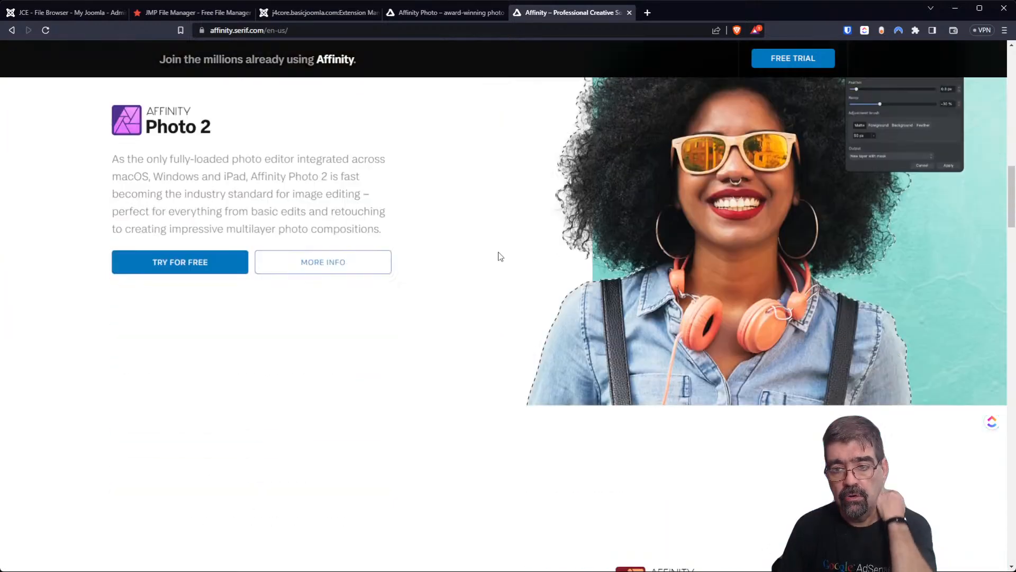
pyautogui.scroll(-5, 500, 255)
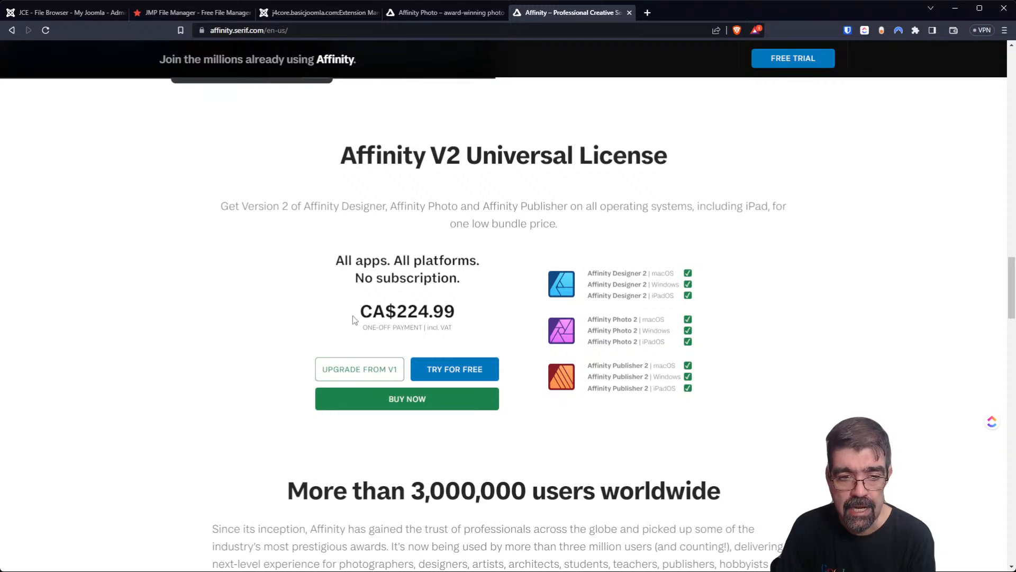
pyautogui.moveTo(353, 315); pyautogui.dragTo(382, 312)
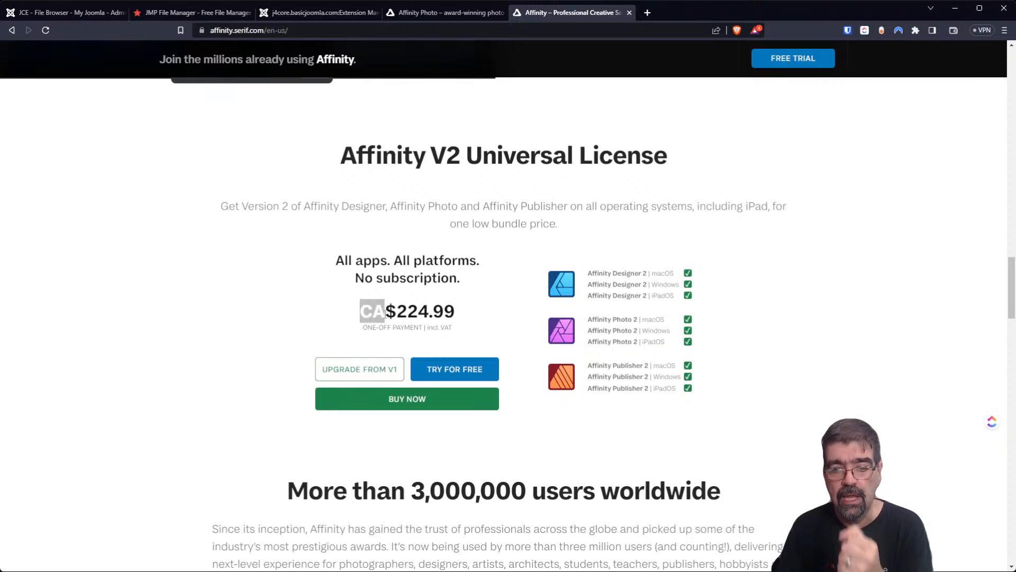
pyautogui.scroll(-5, 504, 392)
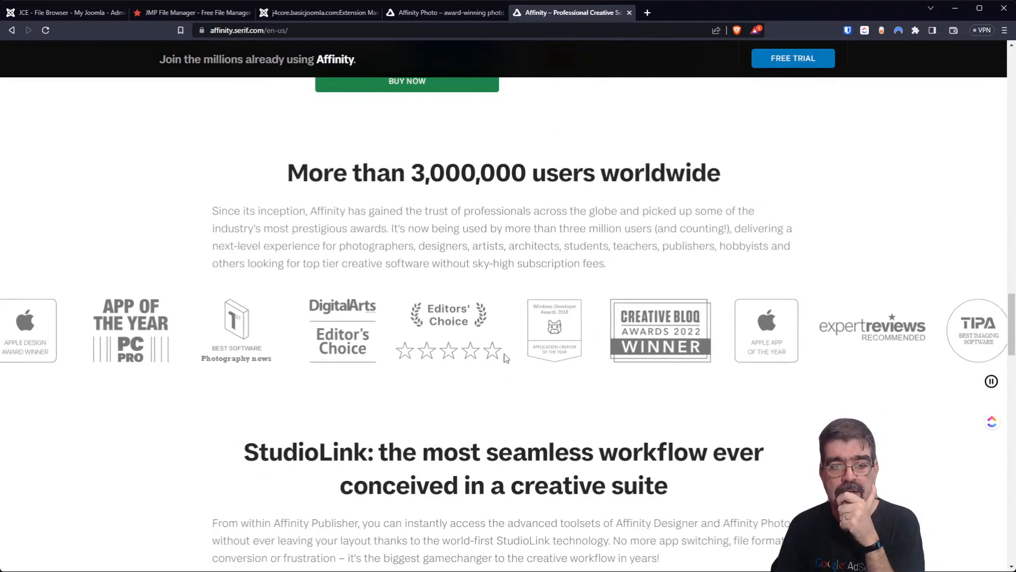
pyautogui.scroll(6, 508, 370)
pyautogui.scroll(5, 512, 348)
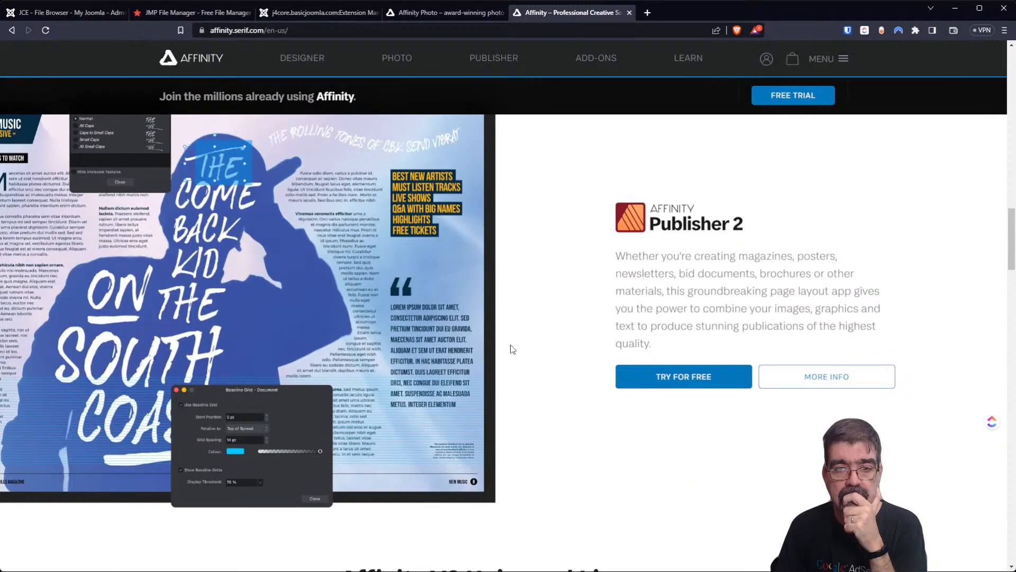
pyautogui.scroll(10, 510, 346)
pyautogui.click(308, 14)
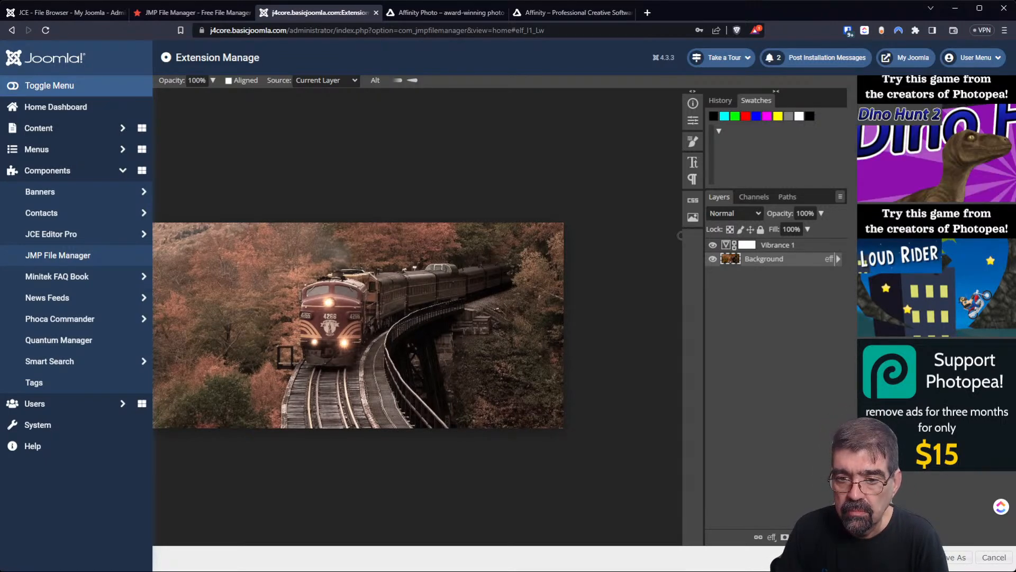
# Add empty group Folder 1, move Background above it, and convert Background to a smart object.
pyautogui.click(811, 536)
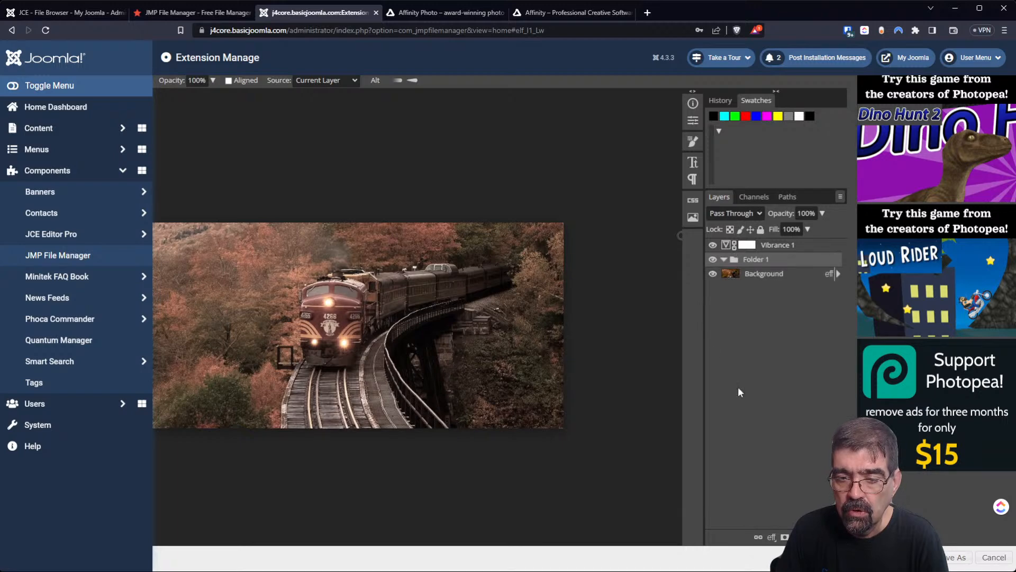
pyautogui.moveTo(757, 276); pyautogui.dragTo(770, 262)
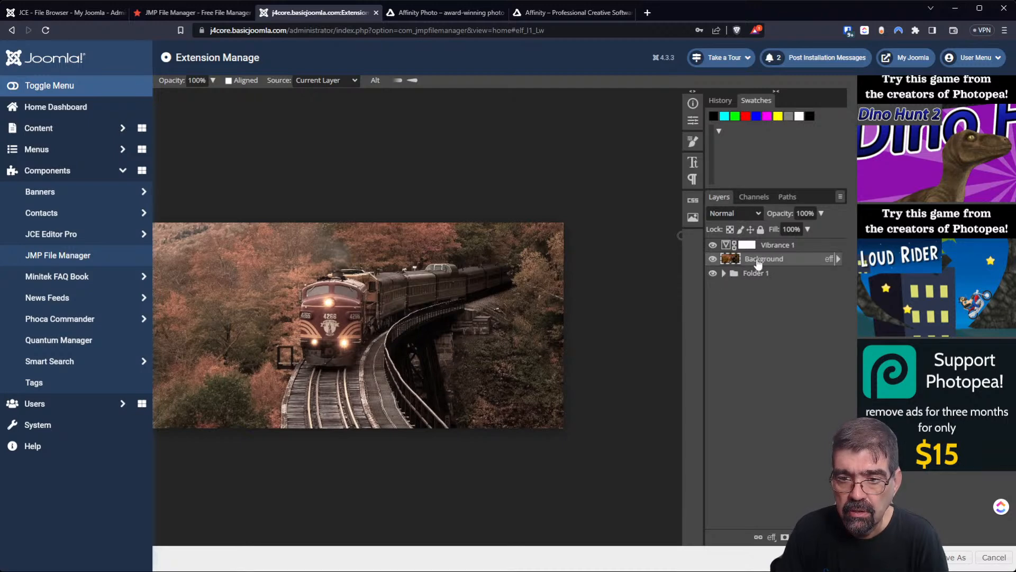
pyautogui.rightClick(755, 263)
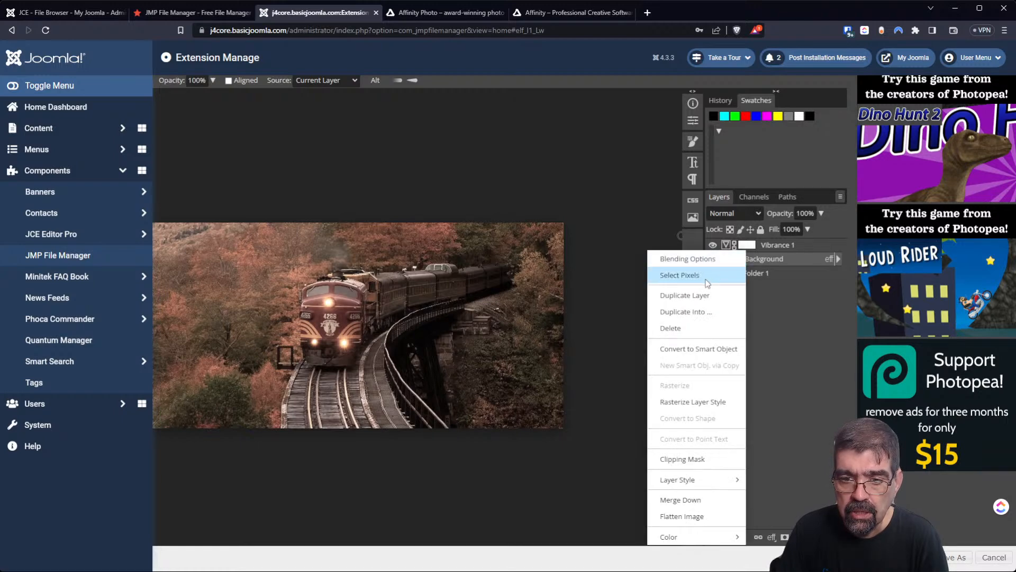
pyautogui.click(696, 348)
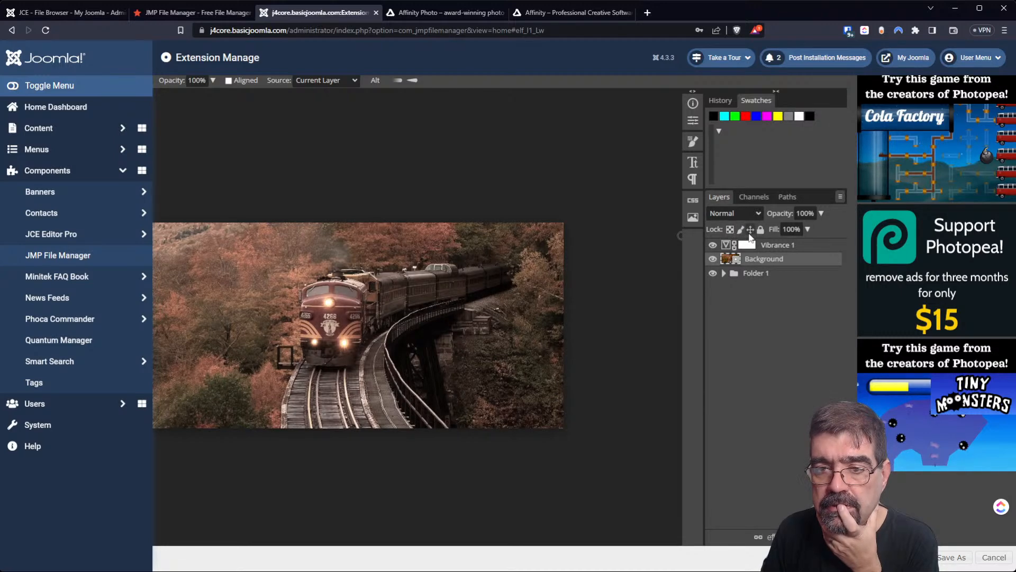
# Open the brush settings, try cloning on the train photo, and collapse Joomla's admin sidebar.
pyautogui.click(692, 142)
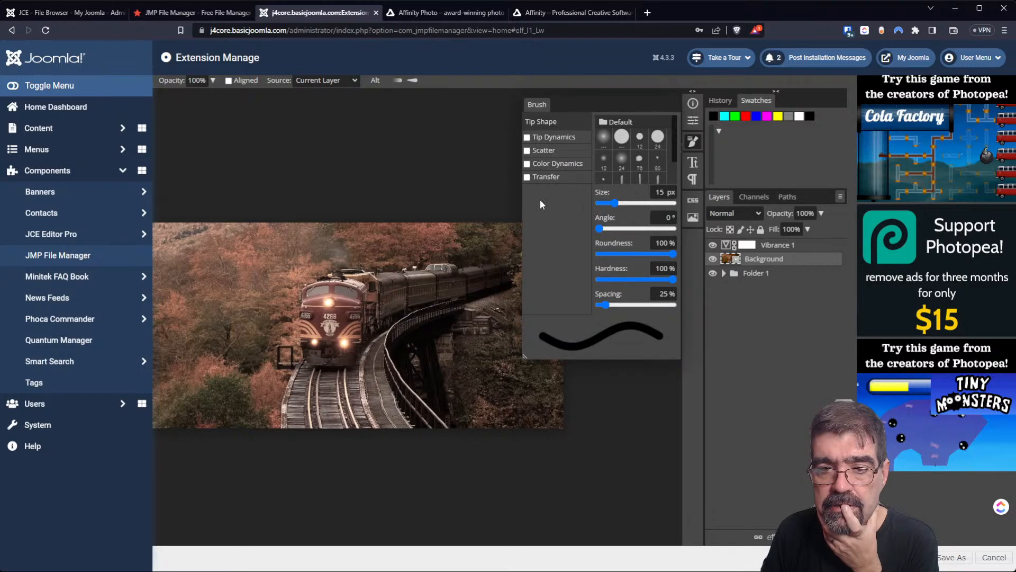
pyautogui.click(355, 310)
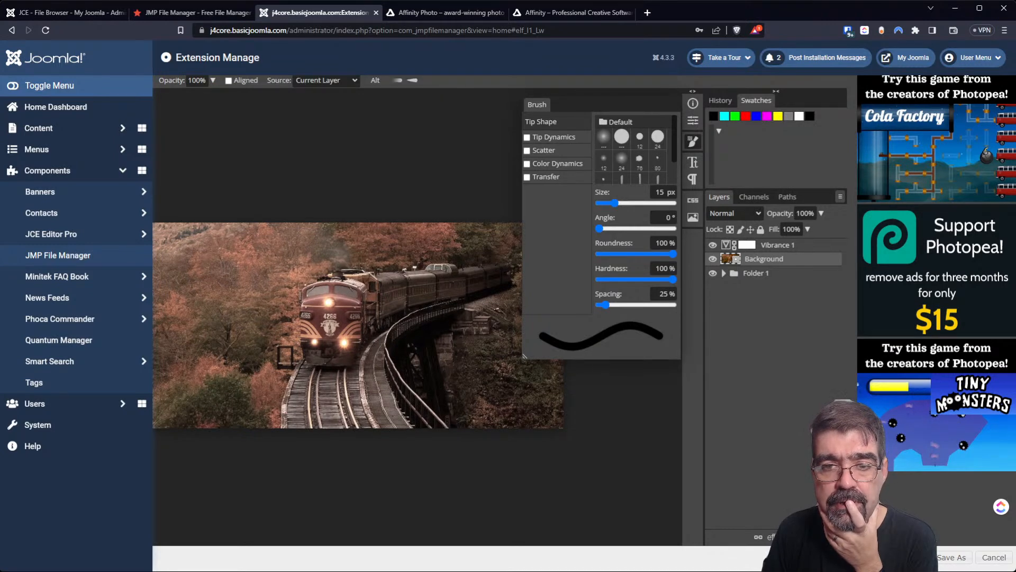
pyautogui.click(431, 258)
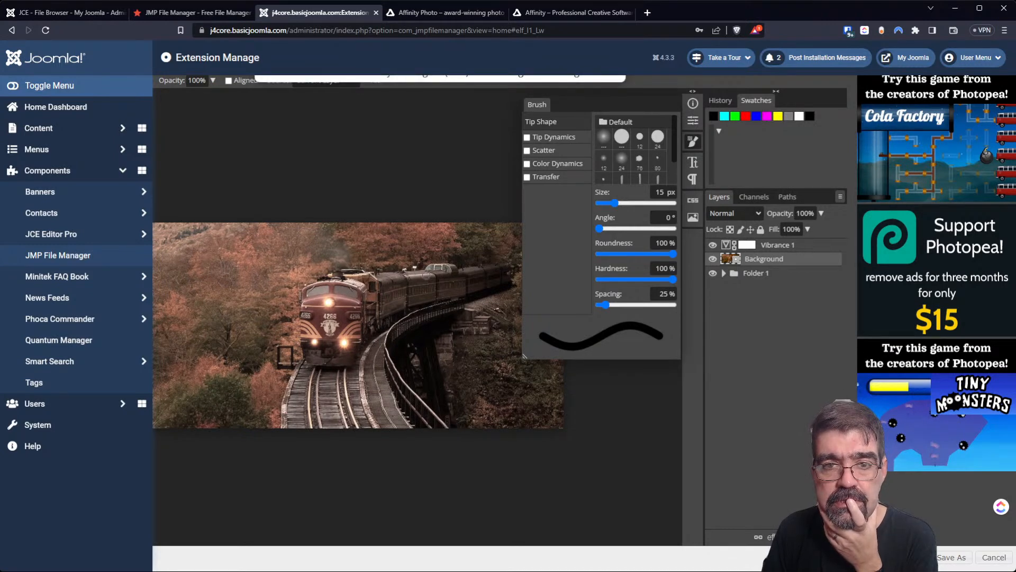
pyautogui.click(427, 276)
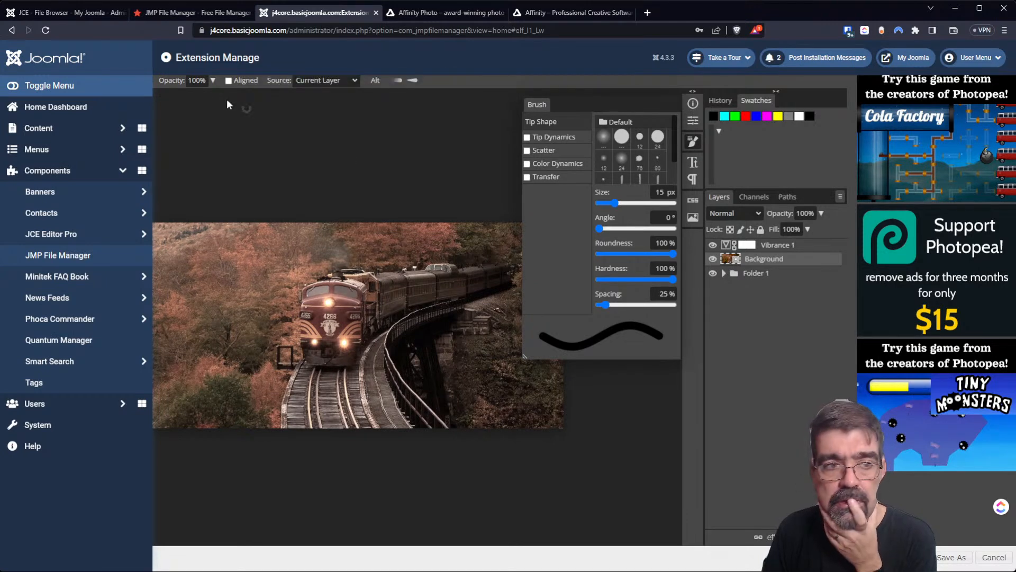
pyautogui.click(15, 87)
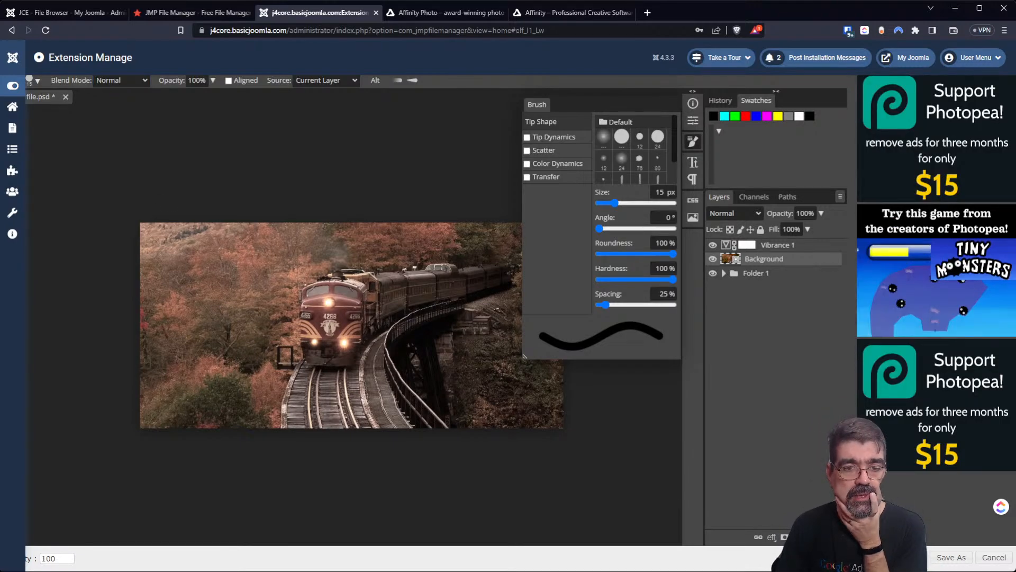
# Cancel closing file.psd so it stays open, then bring up developer tools with F12.
pyautogui.click(66, 97)
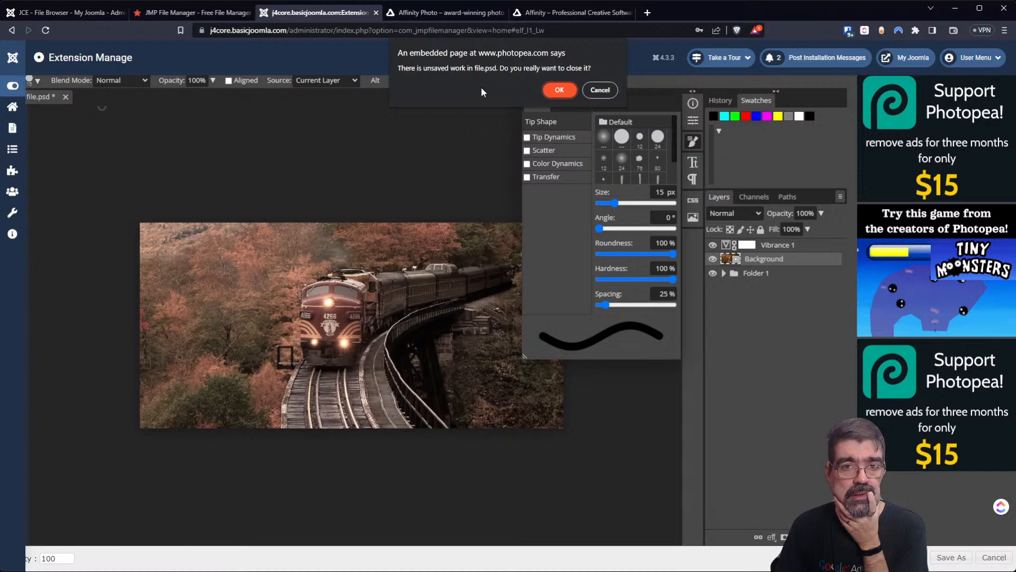
pyautogui.click(599, 90)
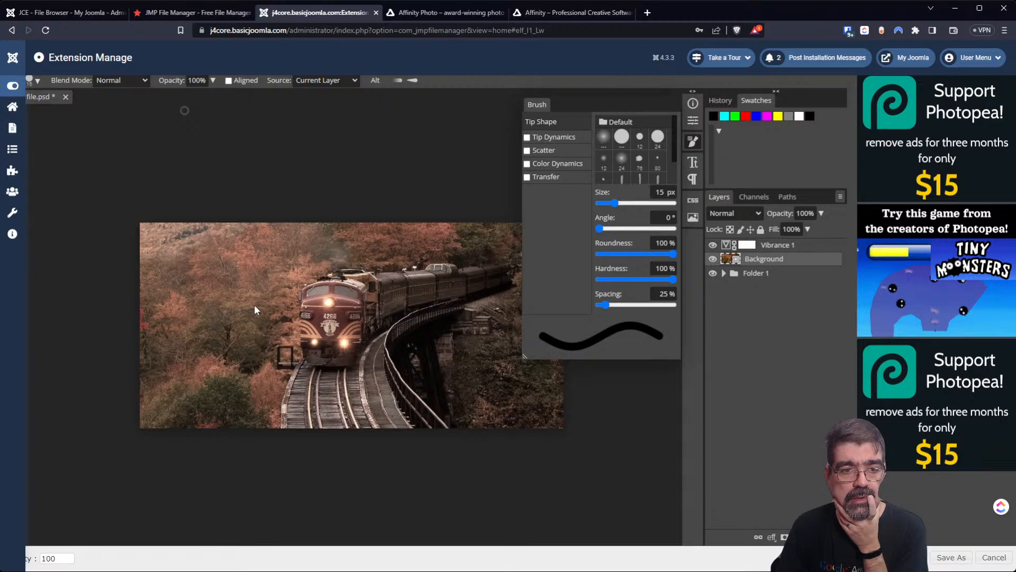
pyautogui.press('F12')
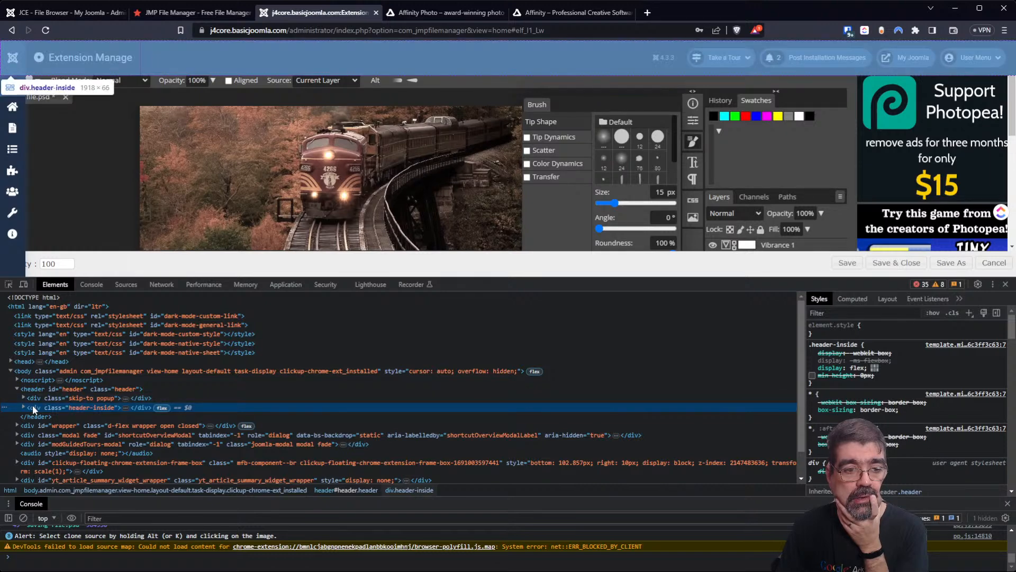
# Add a .header-inside rule in Styles and preview visibility: hidden on it.
pyautogui.click(967, 312)
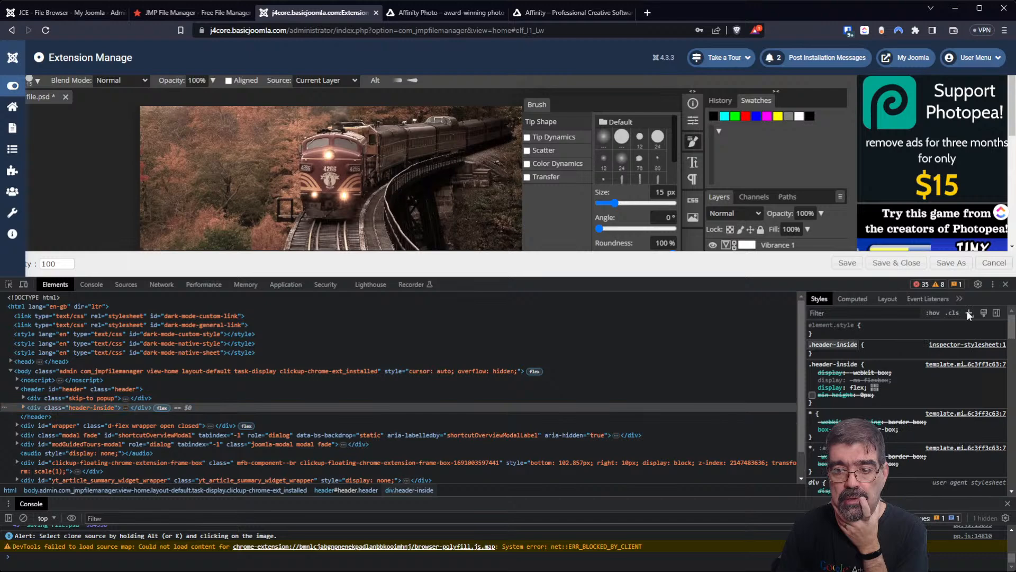
pyautogui.click(834, 353)
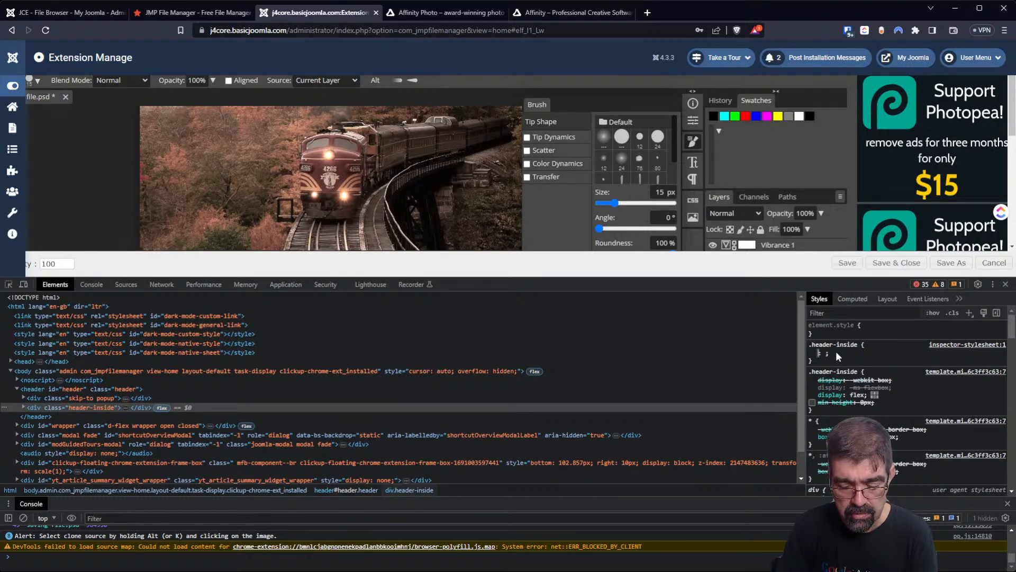
pyautogui.write('vis')
pyautogui.press('Down')
pyautogui.press('Down')
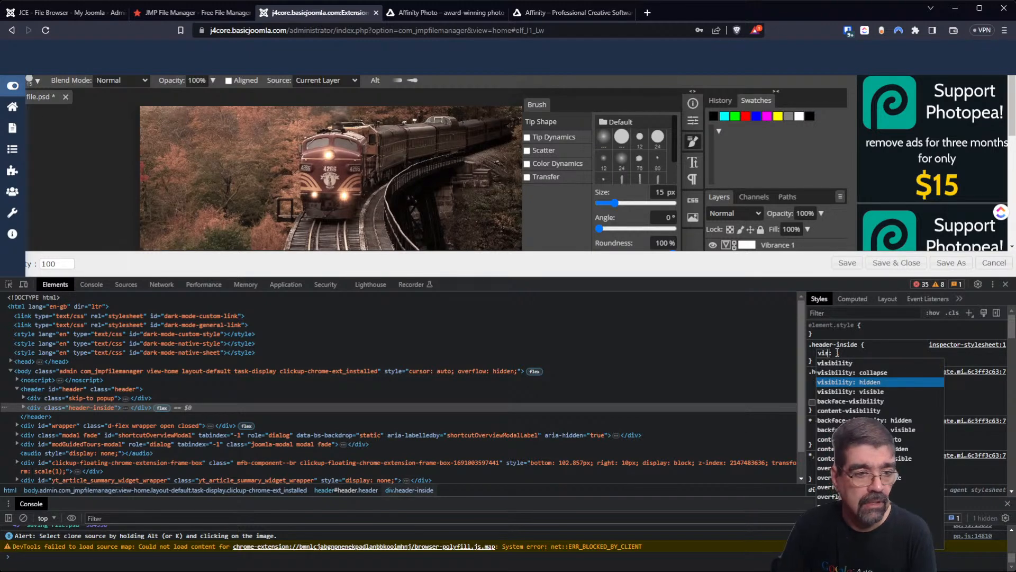
# Select the page header element and add visibility: hidden to its .header rule.
pyautogui.click(37, 389)
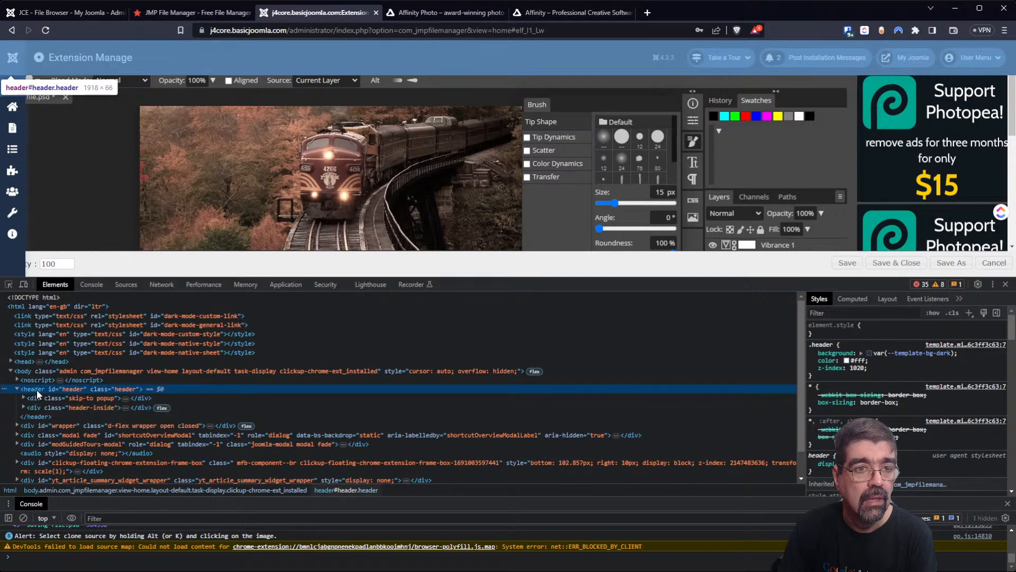
pyautogui.click(835, 376)
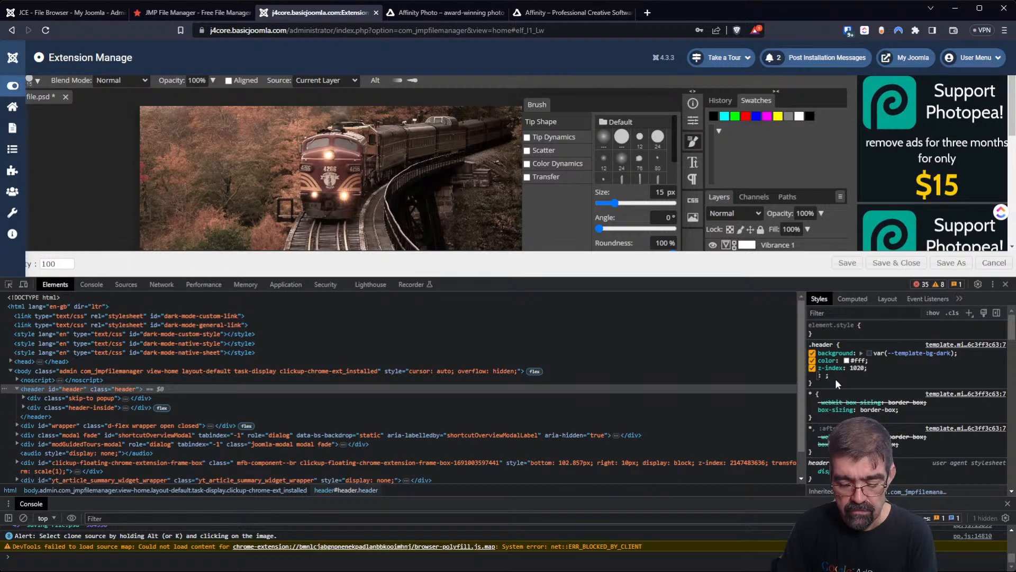
pyautogui.write('is')
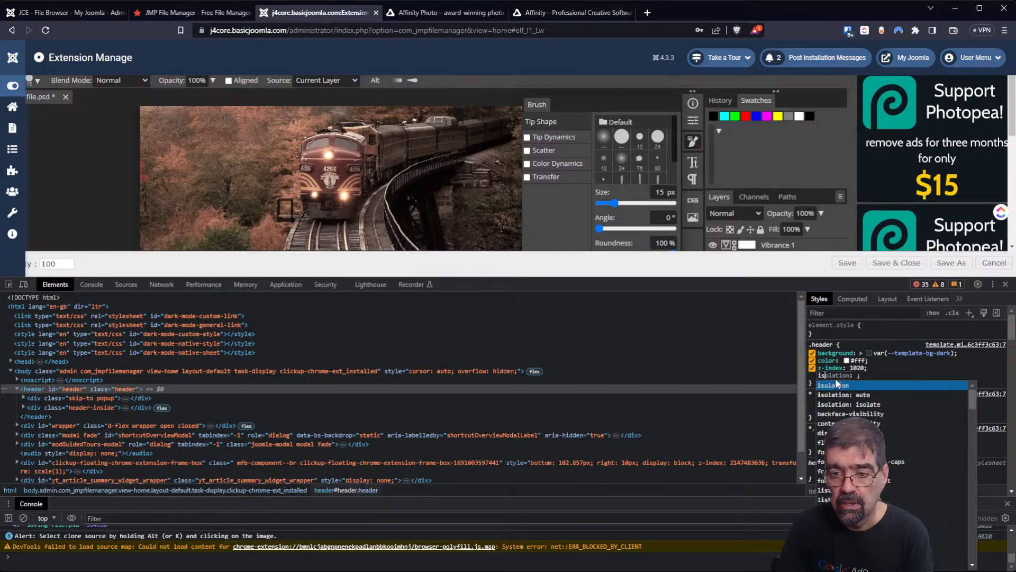
pyautogui.press('BackSpace')
pyautogui.press('BackSpace')
pyautogui.write('visi')
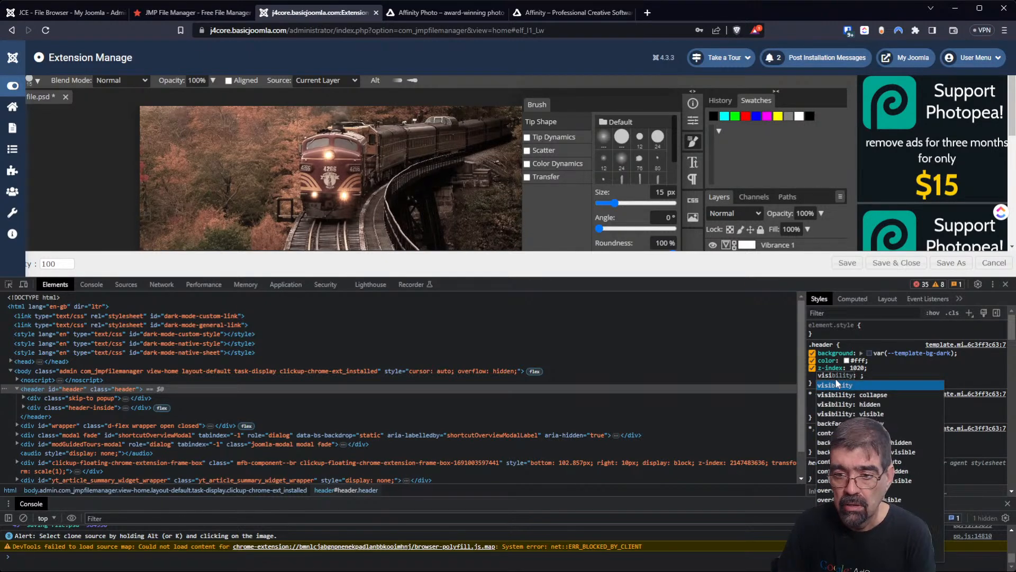
pyautogui.press('Down')
pyautogui.press('Down')
pyautogui.press('Return')
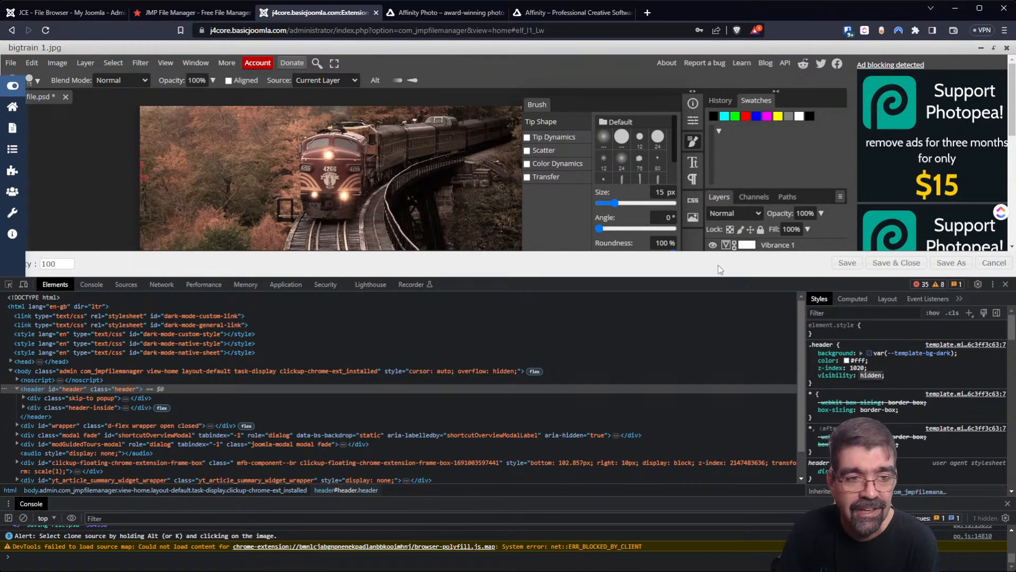
# Enlarge the editor, add a mask and new Layer 1 above Background, and rasterize the smart object.
pyautogui.moveTo(626, 279); pyautogui.dragTo(624, 553)
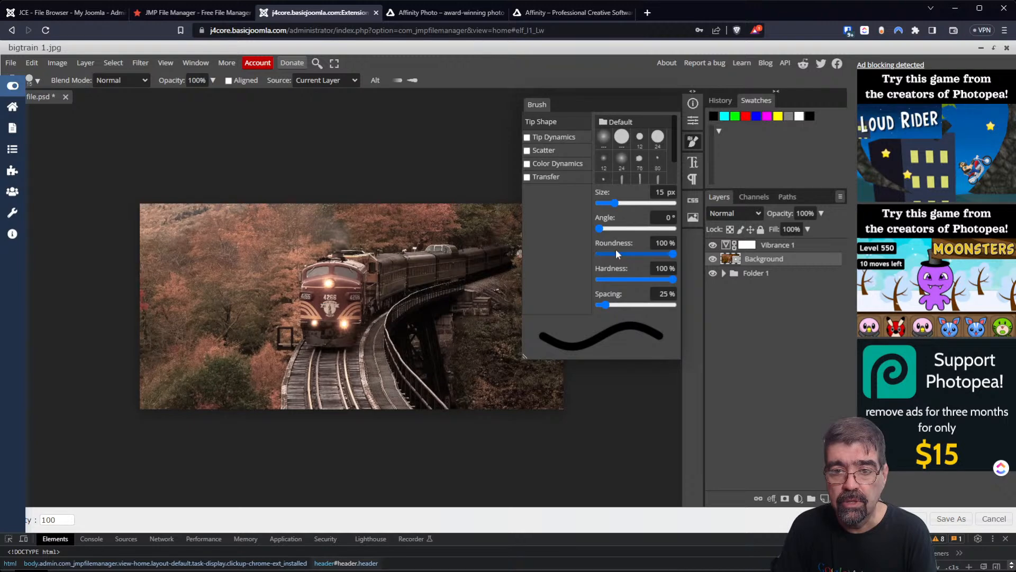
pyautogui.click(693, 162)
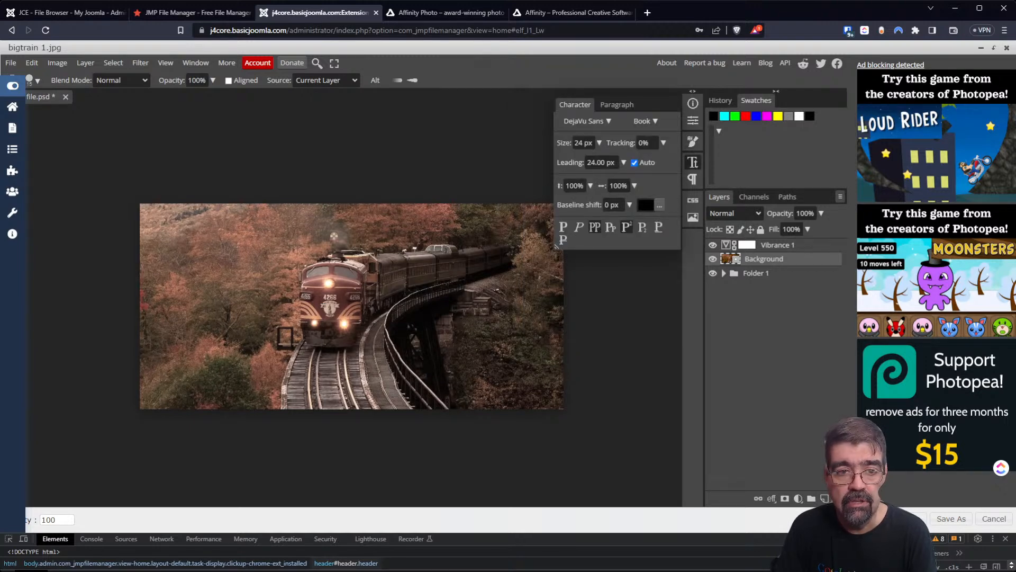
pyautogui.click(285, 237)
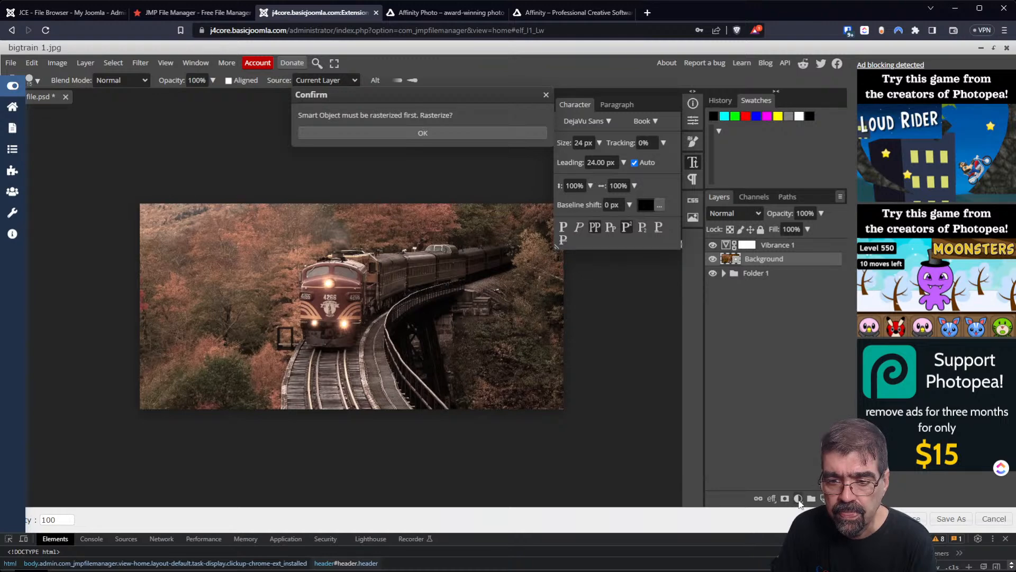
pyautogui.click(798, 499)
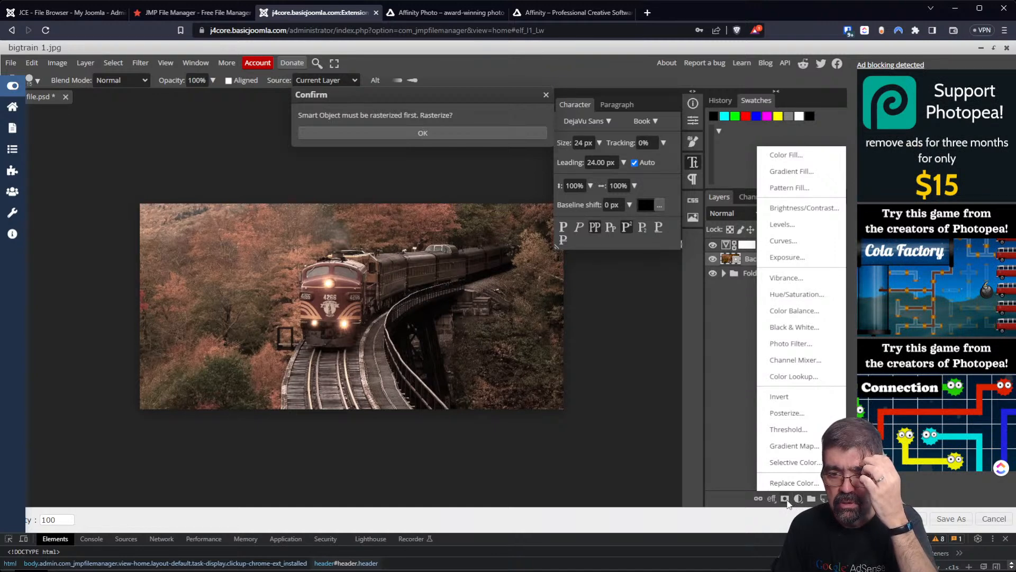
pyautogui.click(787, 503)
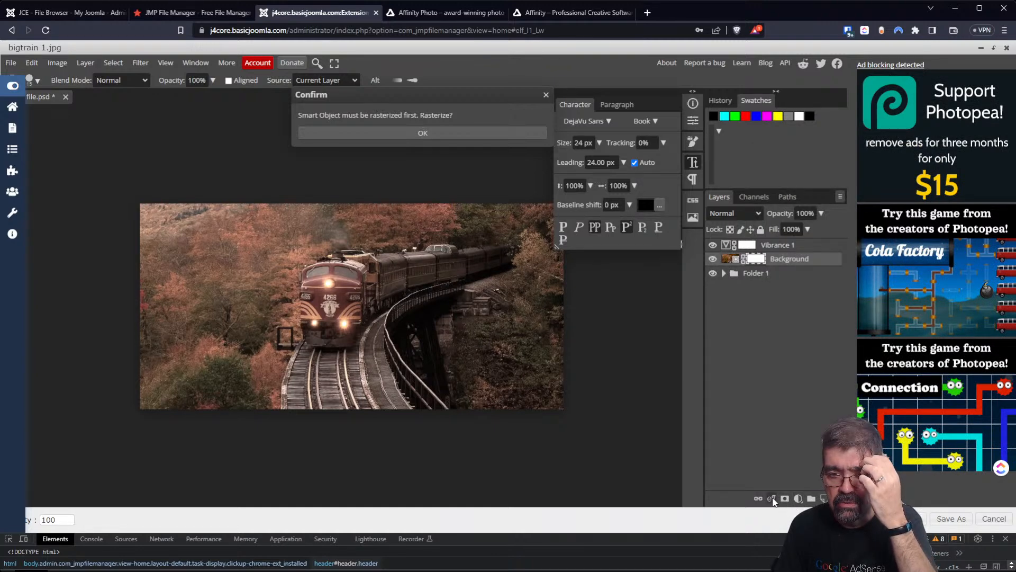
pyautogui.click(772, 498)
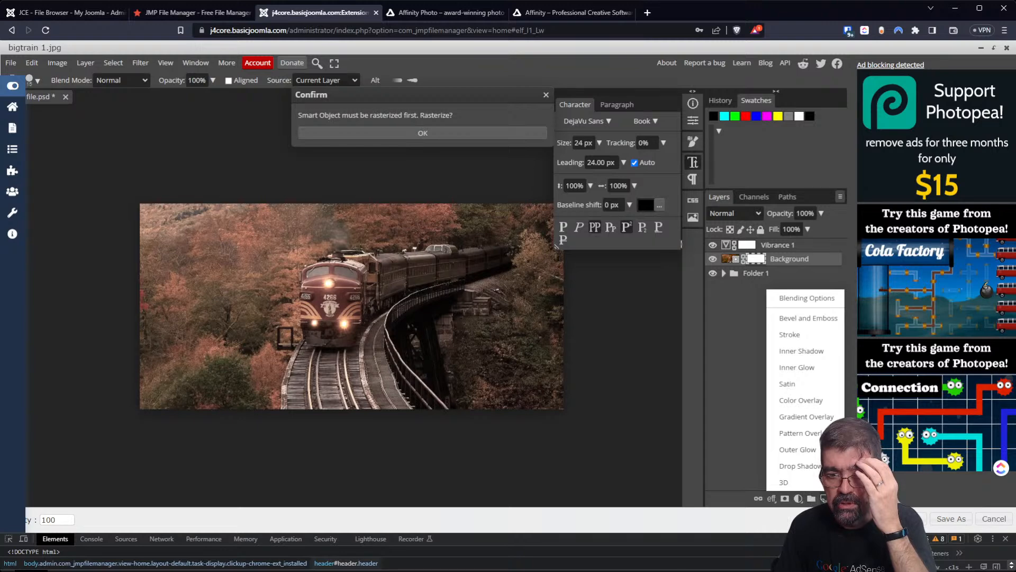
pyautogui.click(825, 498)
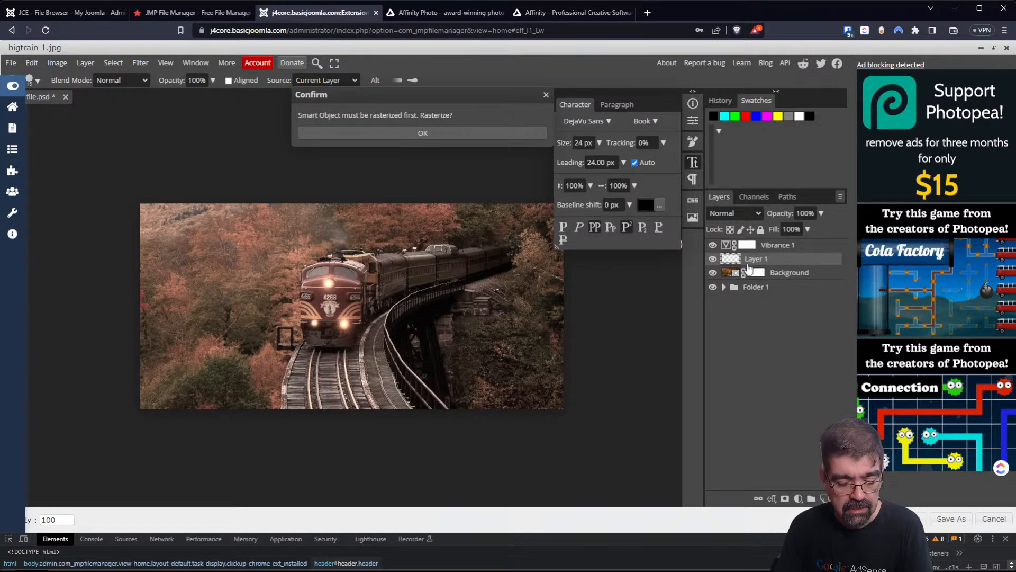
pyautogui.click(693, 163)
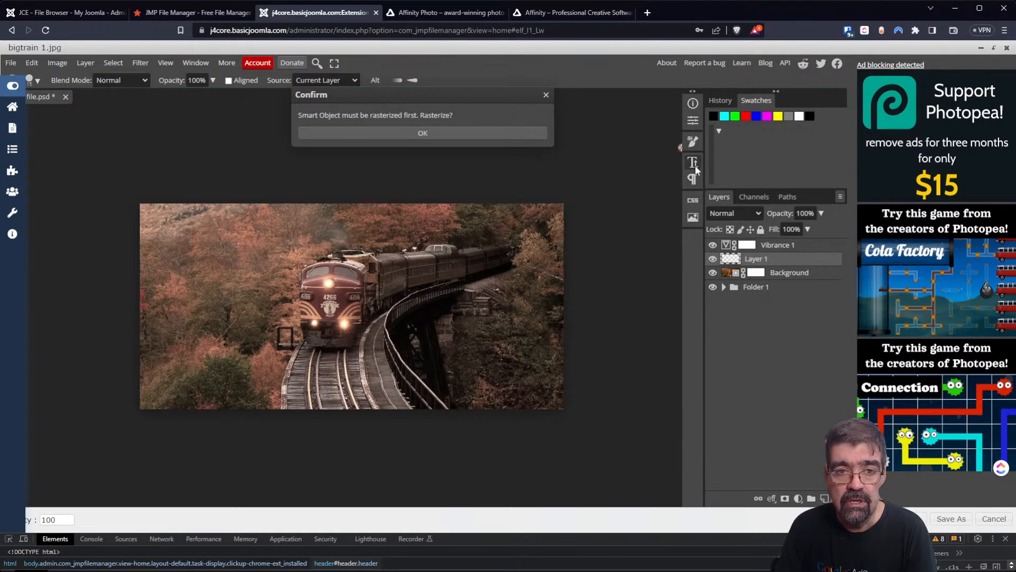
pyautogui.click(453, 135)
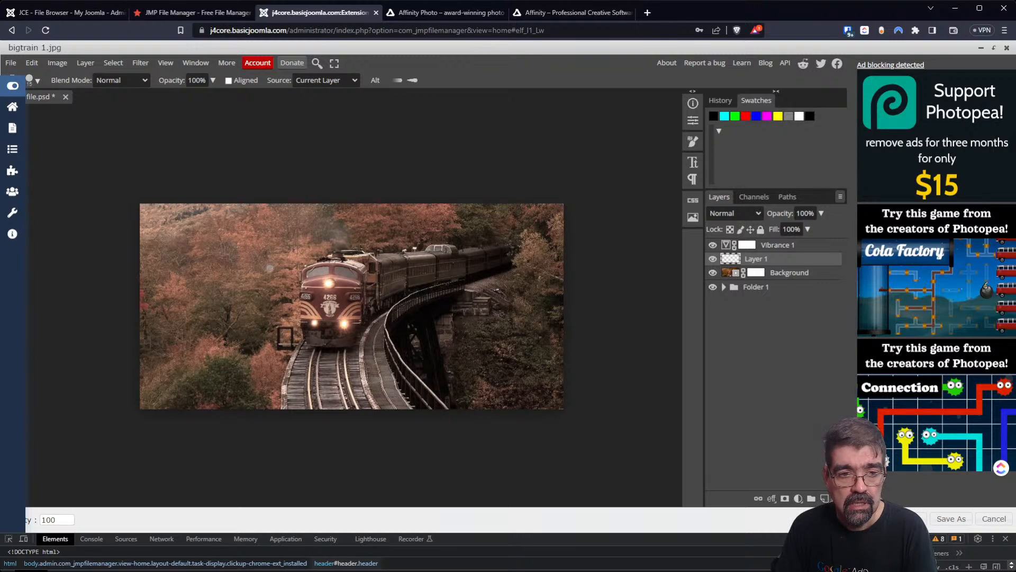
# Clone the locomotive front left of the train twice, undoing each stroke.
pyautogui.moveTo(270, 269)
pyautogui.mouseDown()
pyautogui.moveTo(310, 318)
pyautogui.moveTo(378, 344)
pyautogui.moveTo(296, 318)
pyautogui.moveTo(335, 335)
pyautogui.moveTo(222, 315)
pyautogui.moveTo(199, 291)
pyautogui.moveTo(248, 262)
pyautogui.moveTo(339, 273)
pyautogui.moveTo(375, 300)
pyautogui.mouseUp()
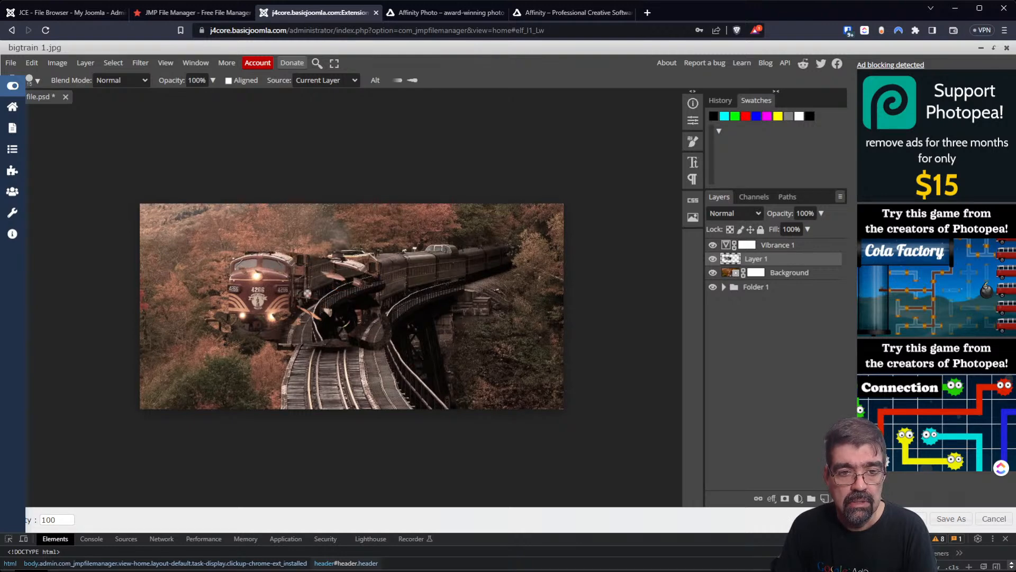
pyautogui.hotkey('ctrl', 'z')
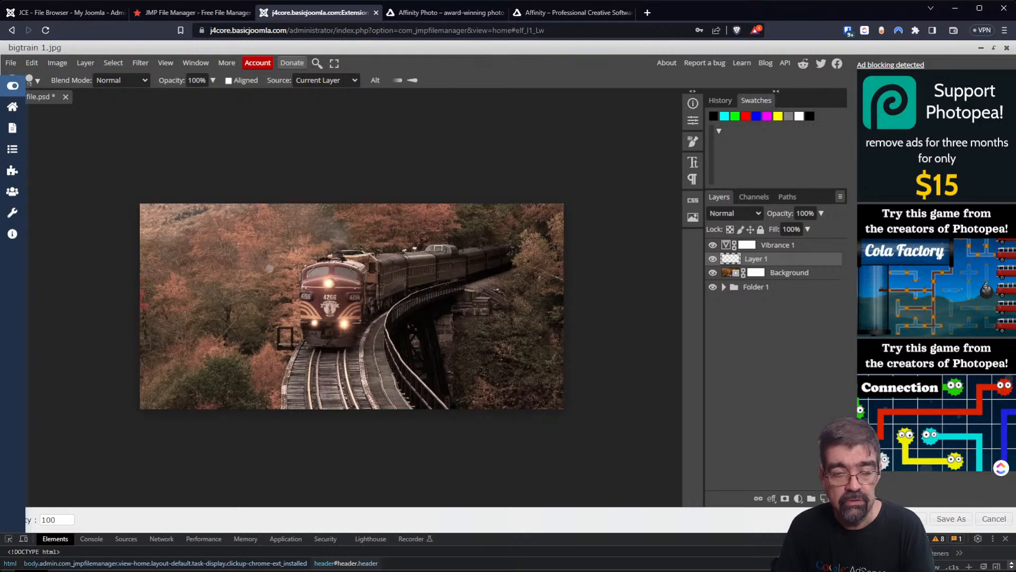
pyautogui.click(692, 162)
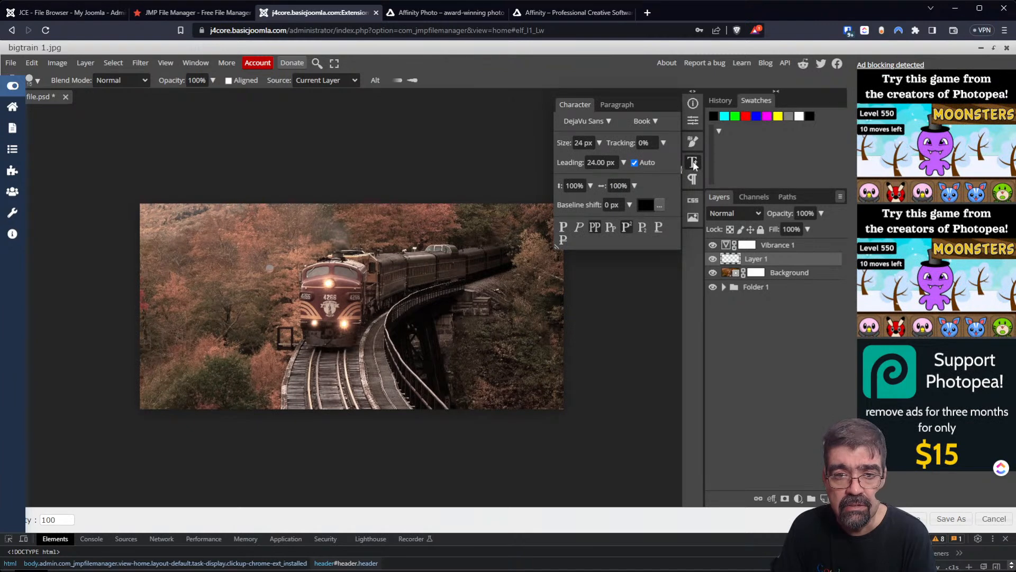
pyautogui.moveTo(257, 276)
pyautogui.mouseDown()
pyautogui.moveTo(303, 294)
pyautogui.moveTo(293, 276)
pyautogui.mouseUp()
pyautogui.hotkey('ctrl', 'z')
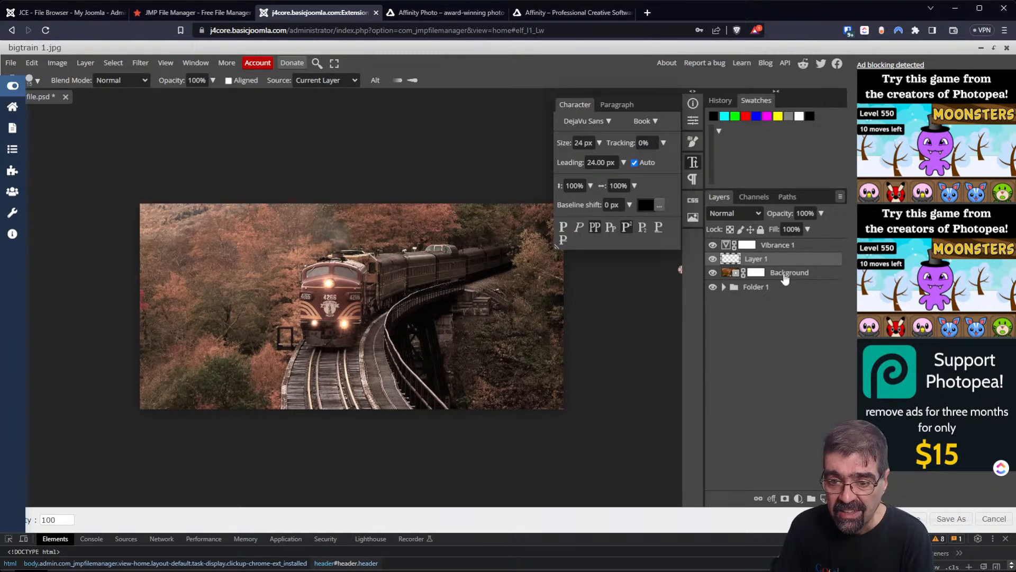
# Rasterize the Background layer and clone the locomotive front with its 4266 number down-right.
pyautogui.click(785, 277)
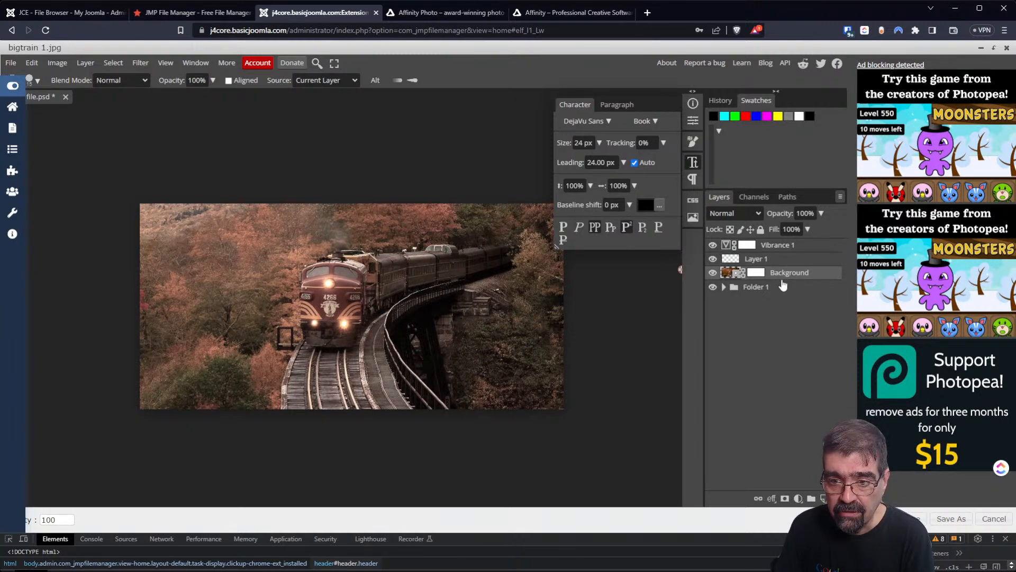
pyautogui.click(302, 246)
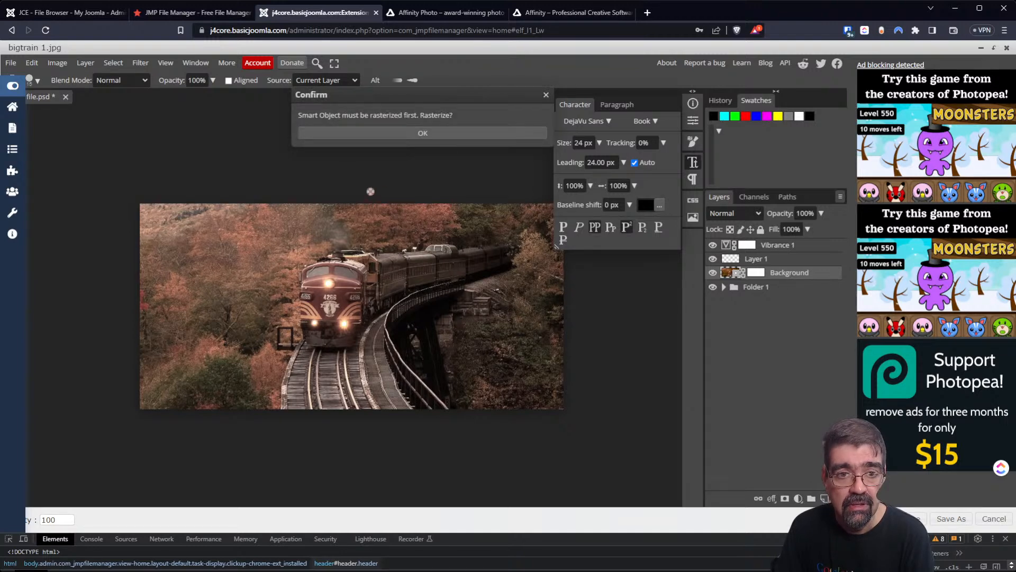
pyautogui.click(426, 133)
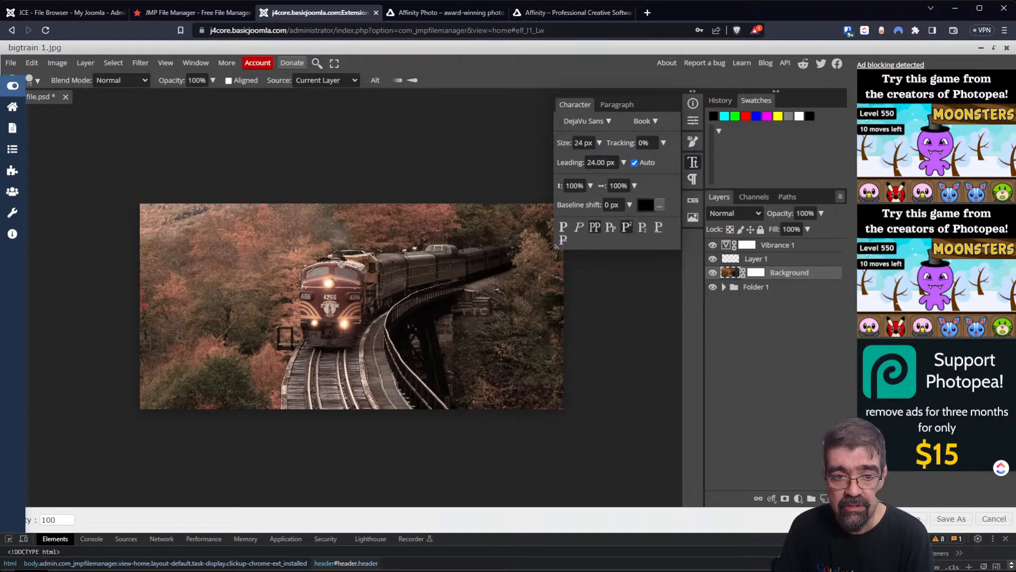
pyautogui.moveTo(292, 256)
pyautogui.mouseDown()
pyautogui.moveTo(320, 299)
pyautogui.moveTo(449, 340)
pyautogui.mouseUp()
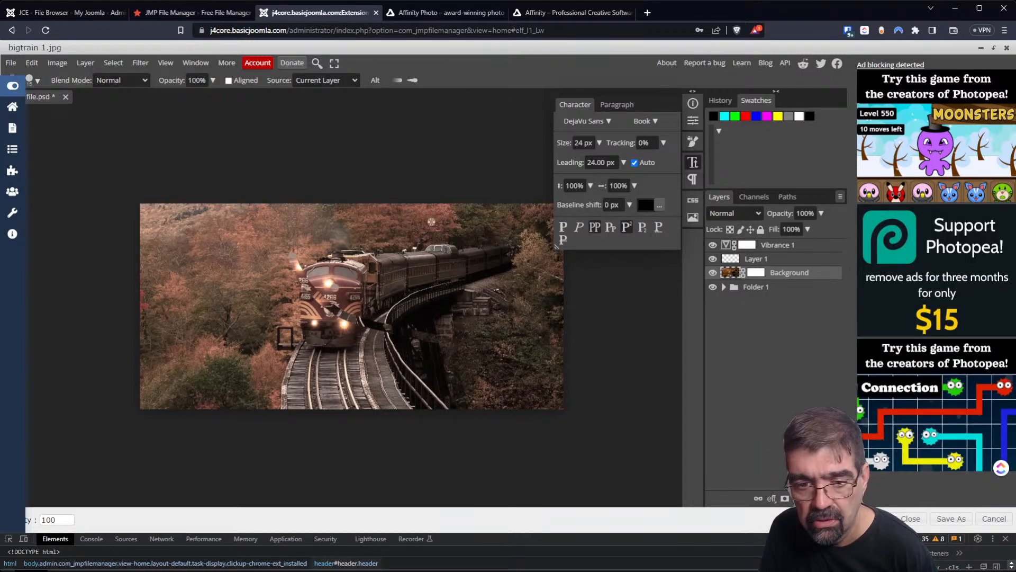
pyautogui.scroll(-5, 436, 260)
pyautogui.scroll(10, 441, 264)
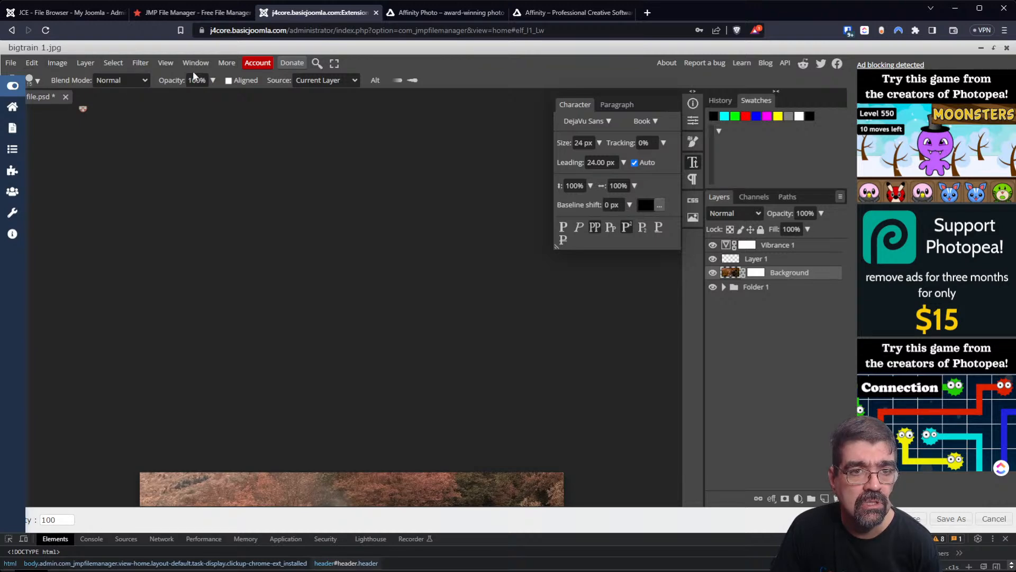
# Show the Paragraph panel via More > Window, then switch back to Character settings.
pyautogui.click(233, 67)
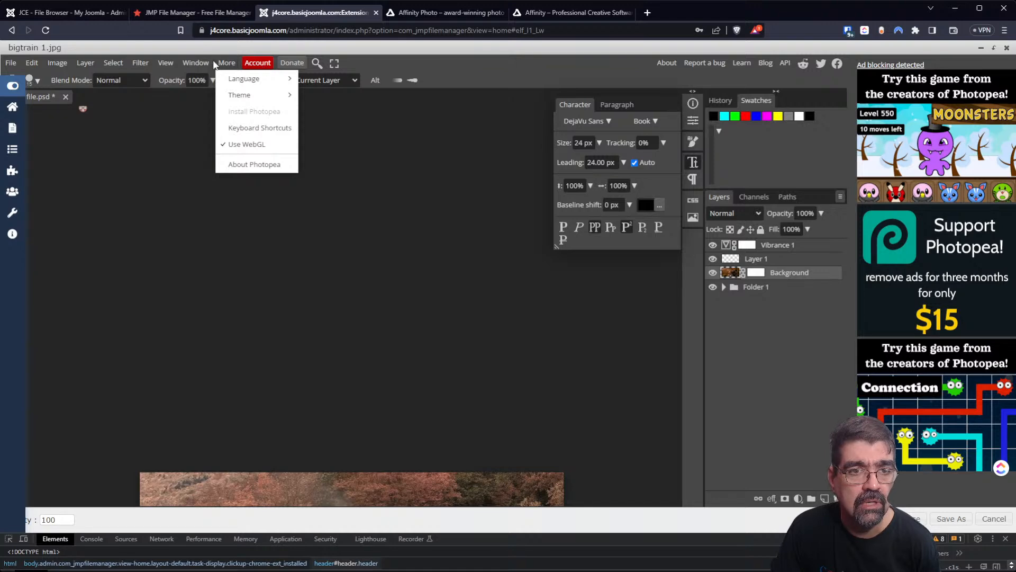
pyautogui.click(217, 65)
pyautogui.click(191, 65)
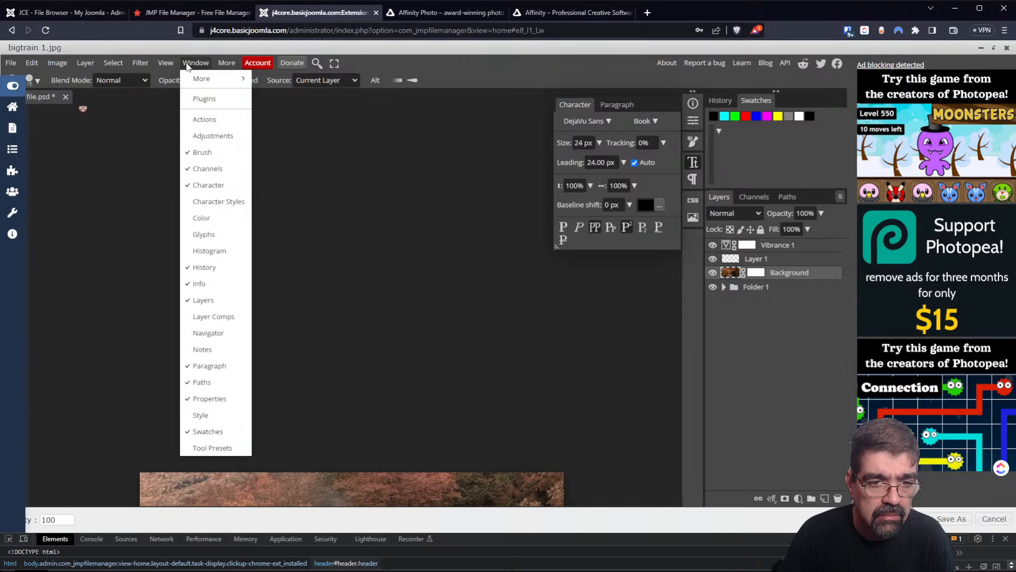
pyautogui.click(209, 366)
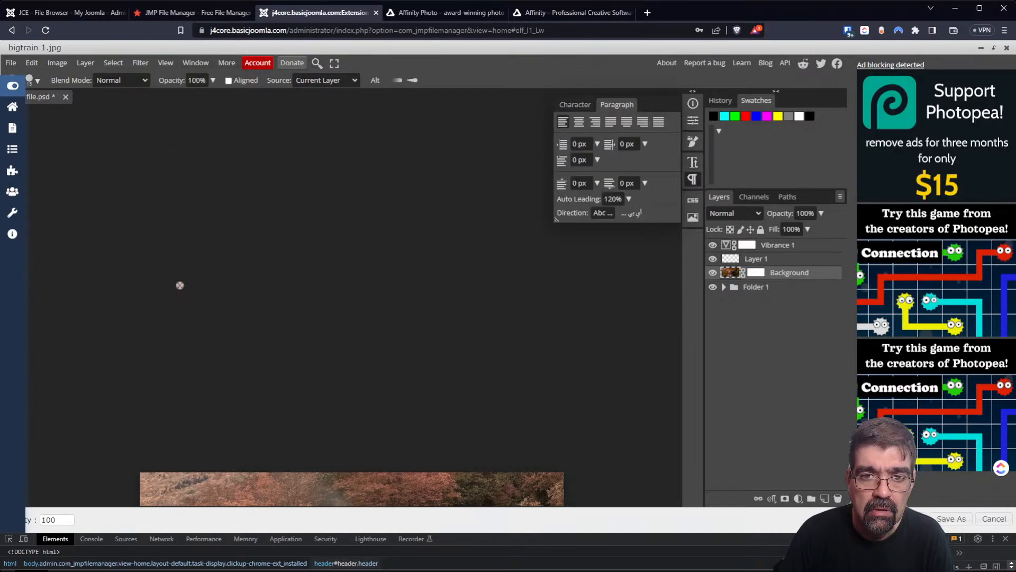
pyautogui.click(580, 107)
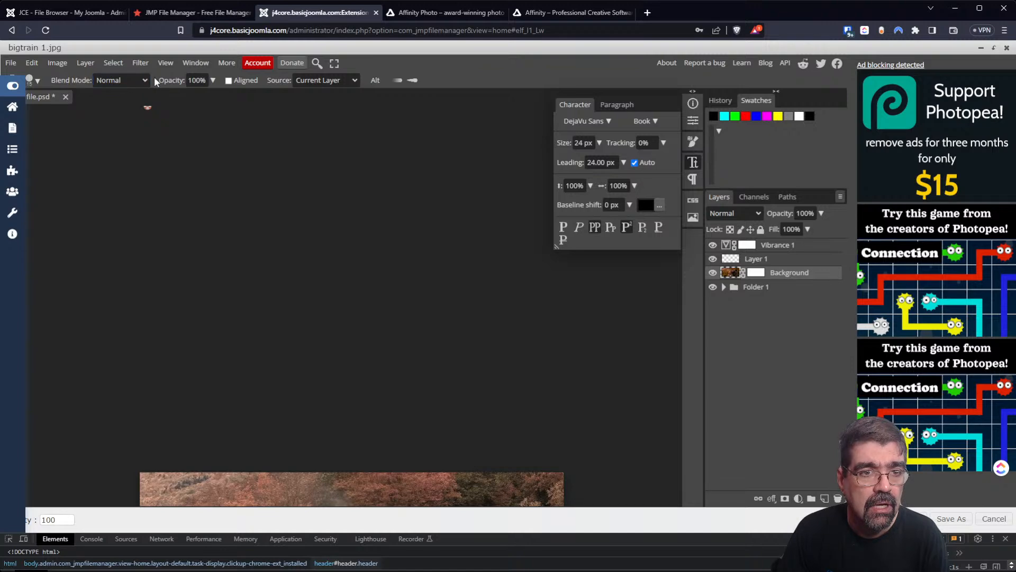
# Check brush presets, switch to Paragraph, and clone-paint over the train's nose and headlights.
pyautogui.click(36, 82)
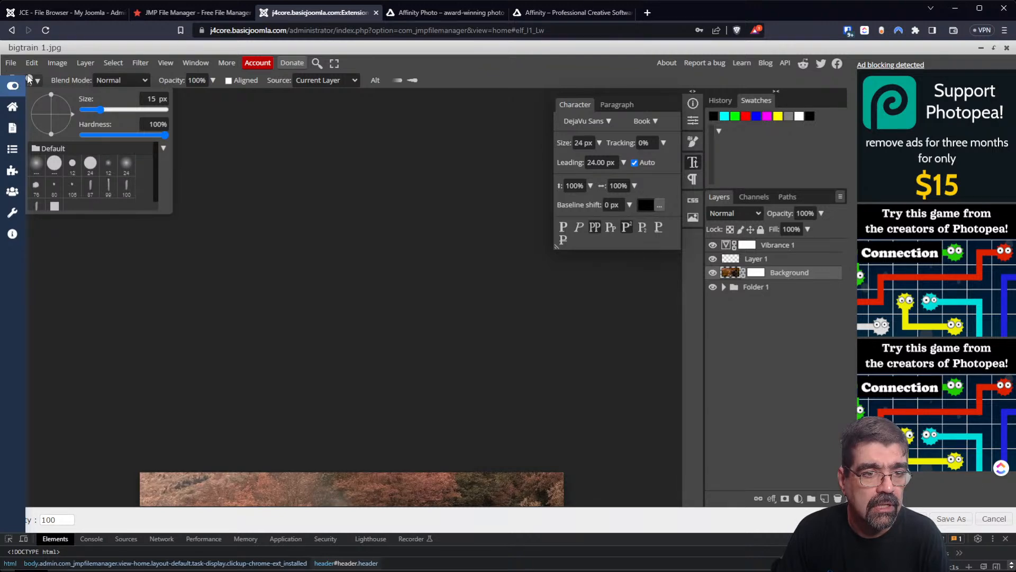
pyautogui.click(262, 190)
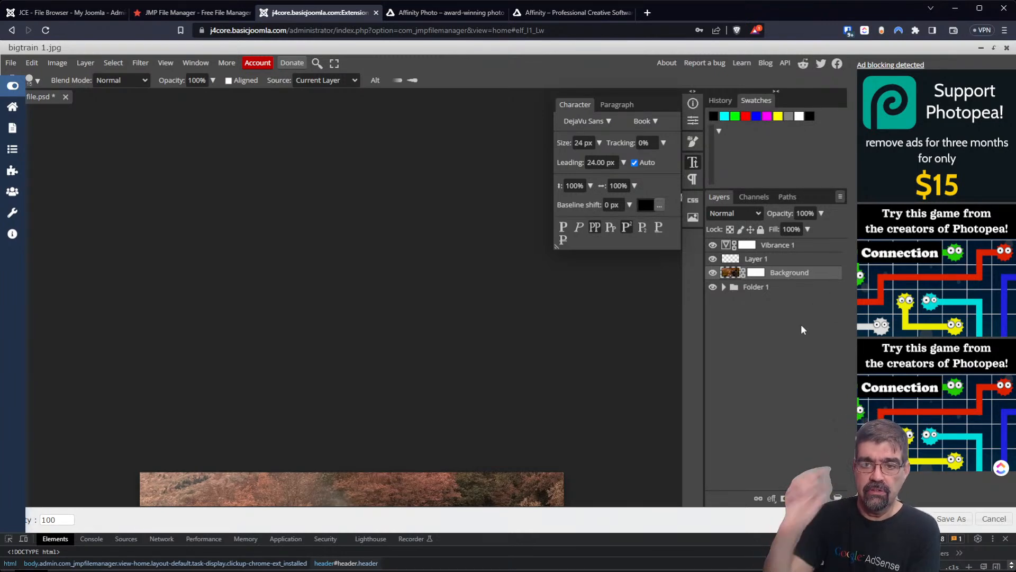
pyautogui.click(692, 178)
pyautogui.scroll(-3, 401, 307)
pyautogui.moveTo(306, 331)
pyautogui.mouseDown()
pyautogui.moveTo(387, 360)
pyautogui.moveTo(315, 355)
pyautogui.moveTo(294, 366)
pyautogui.moveTo(450, 366)
pyautogui.moveTo(346, 385)
pyautogui.mouseUp()
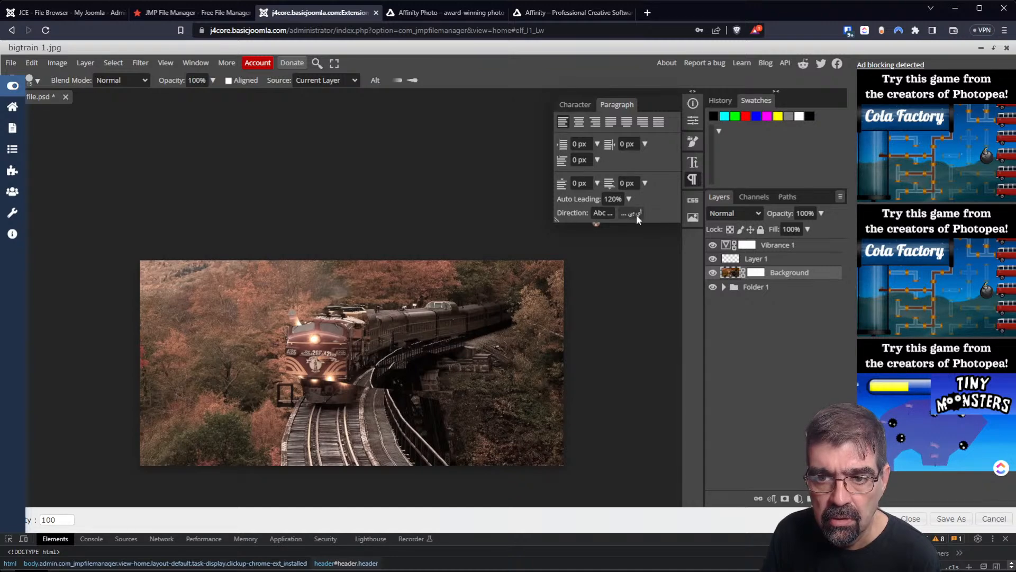
# Open the stock Gallery from the CSS panel and place the sunflower photo as a new layer.
pyautogui.click(692, 167)
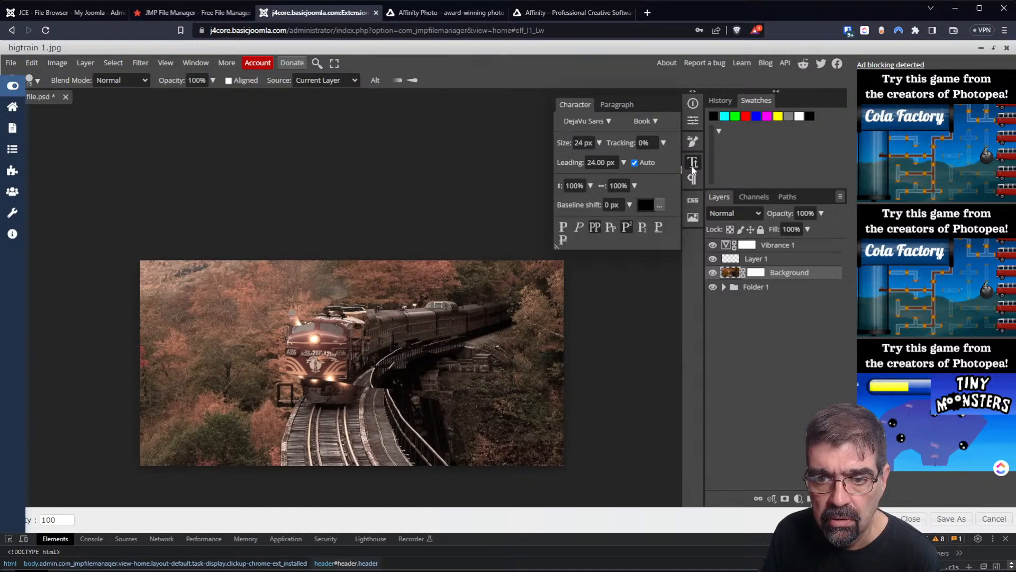
pyautogui.click(693, 183)
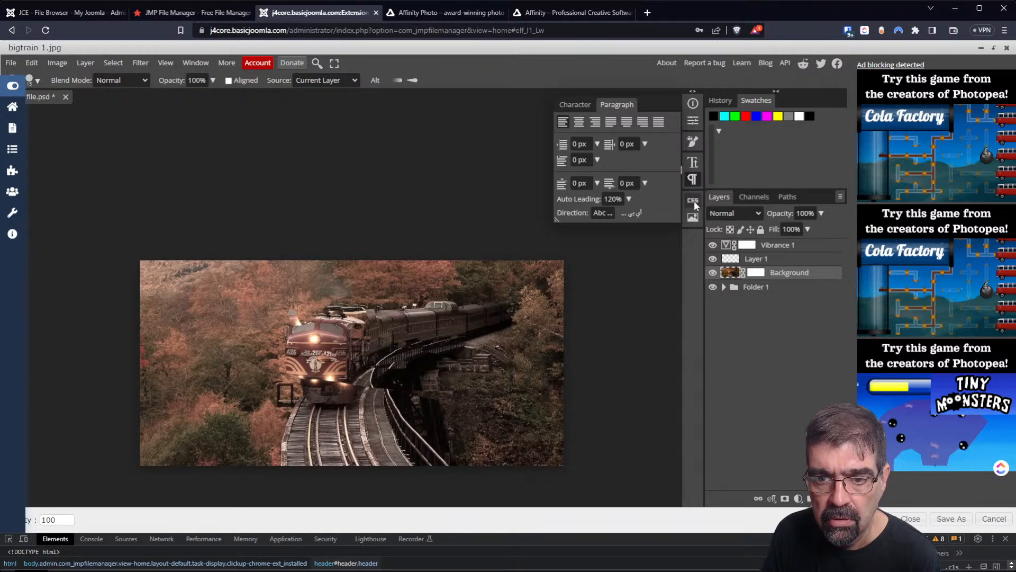
pyautogui.click(694, 201)
pyautogui.click(565, 107)
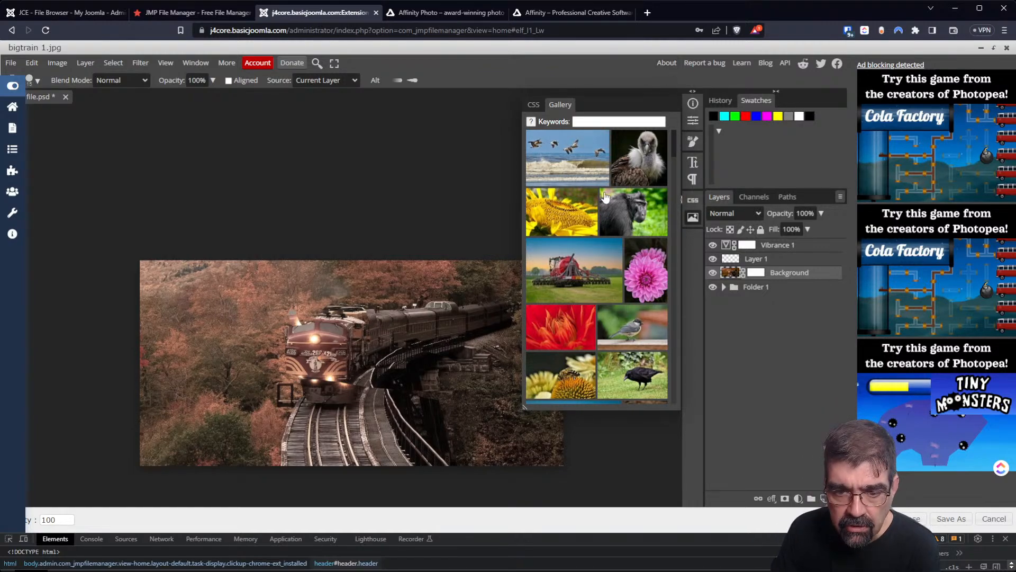
pyautogui.scroll(-3, 604, 176)
pyautogui.scroll(3, 598, 212)
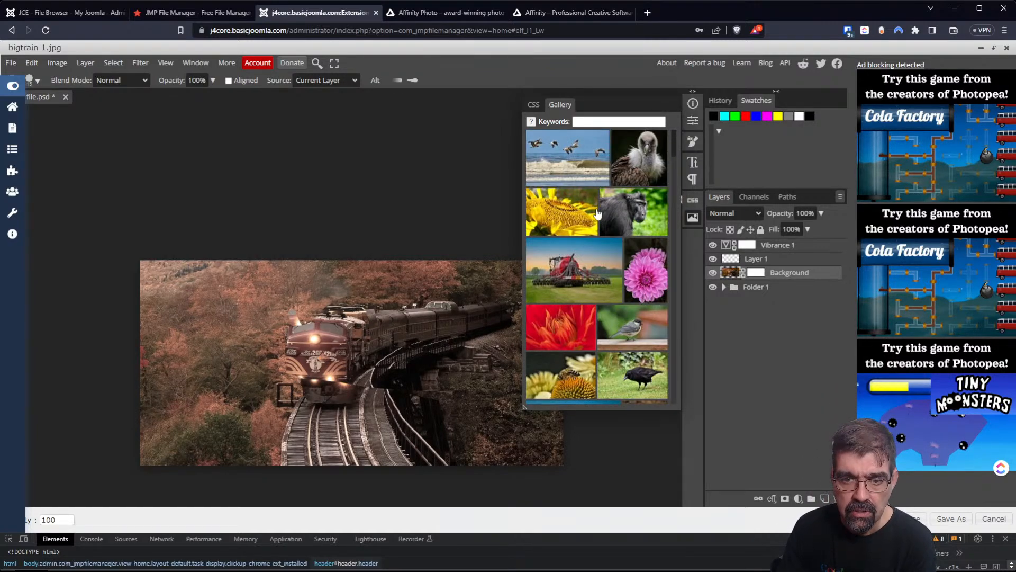
pyautogui.click(584, 207)
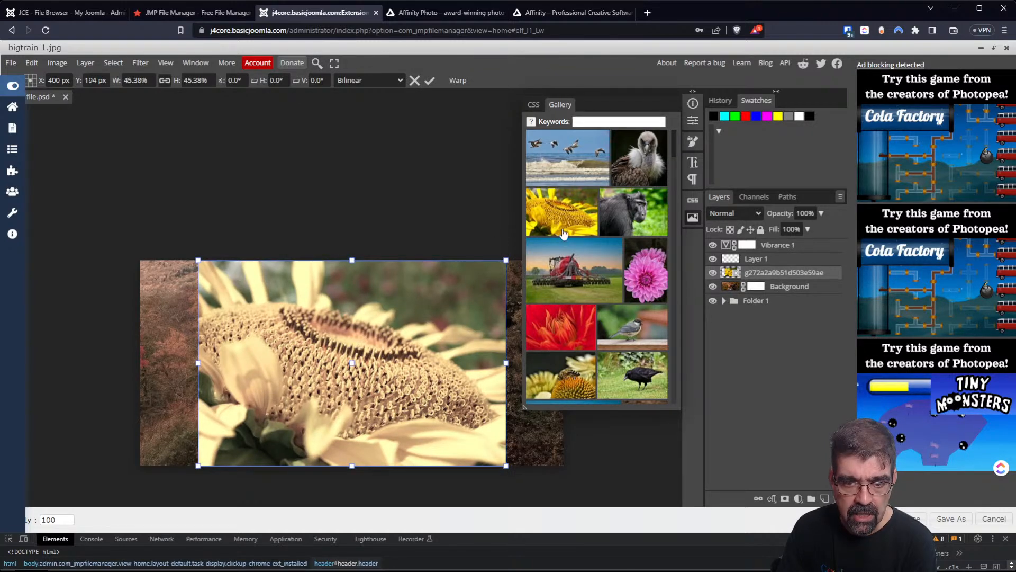
pyautogui.scroll(-5, 554, 236)
pyautogui.scroll(3, 582, 212)
# Search the gallery for 'train' and browse the results.
pyautogui.click(610, 121)
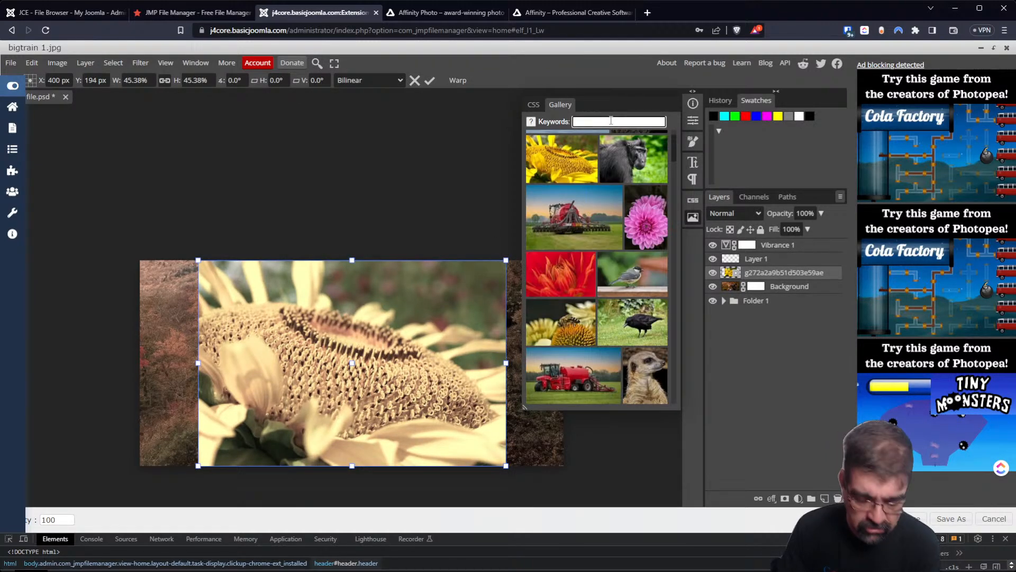
pyautogui.write('trai')
pyautogui.write('n')
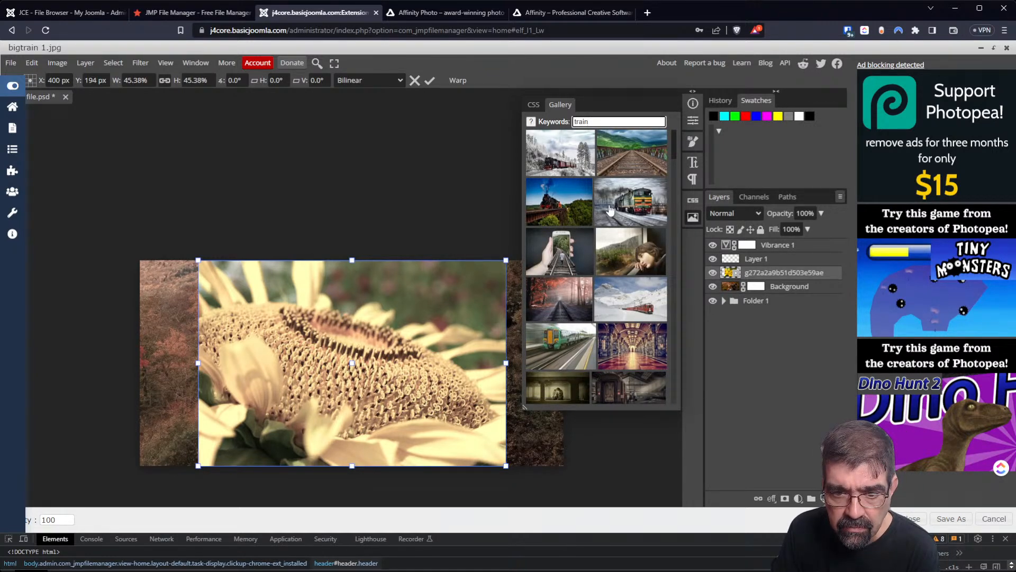
pyautogui.scroll(-5, 610, 211)
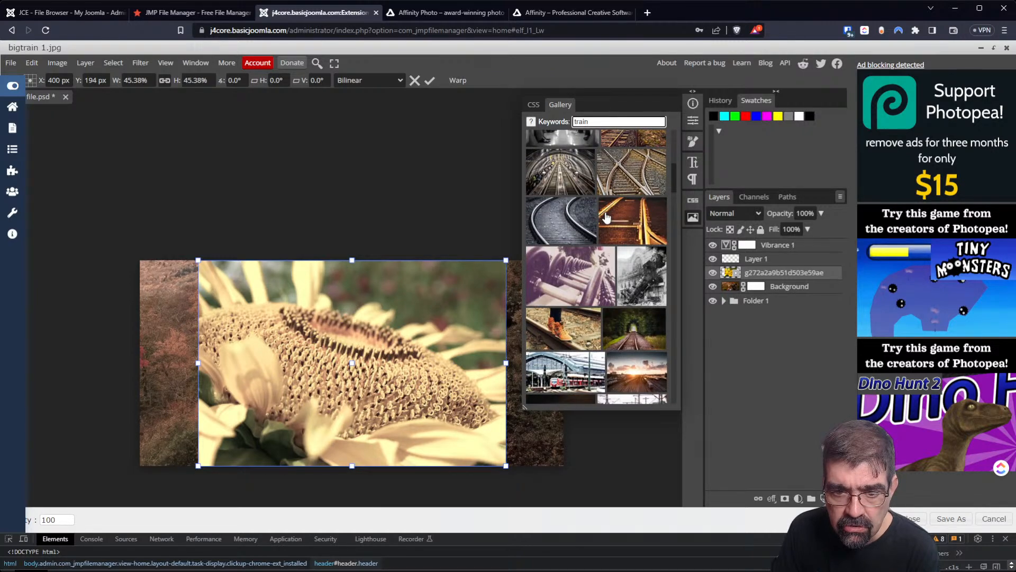
pyautogui.scroll(-3, 606, 217)
pyautogui.scroll(8, 605, 218)
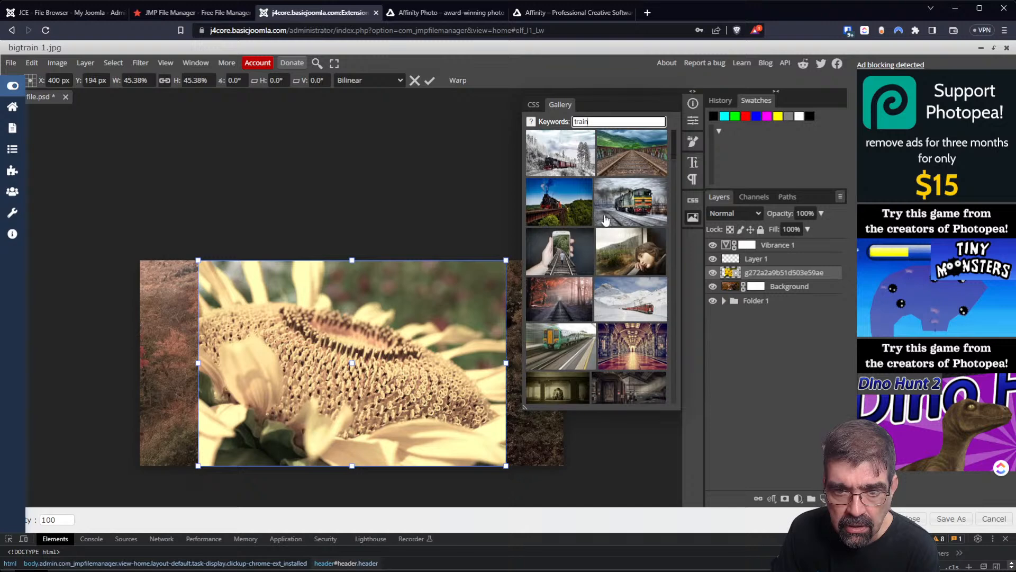
# Place the phone-on-tracks photo, enlarge it over the train, and close the editor.
pyautogui.click(569, 249)
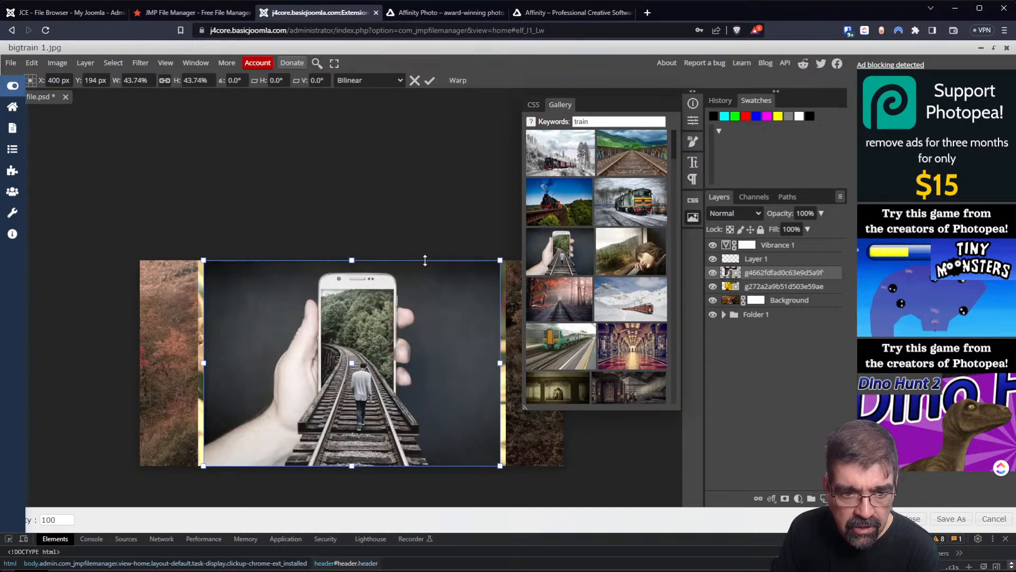
pyautogui.moveTo(203, 363); pyautogui.dragTo(149, 366)
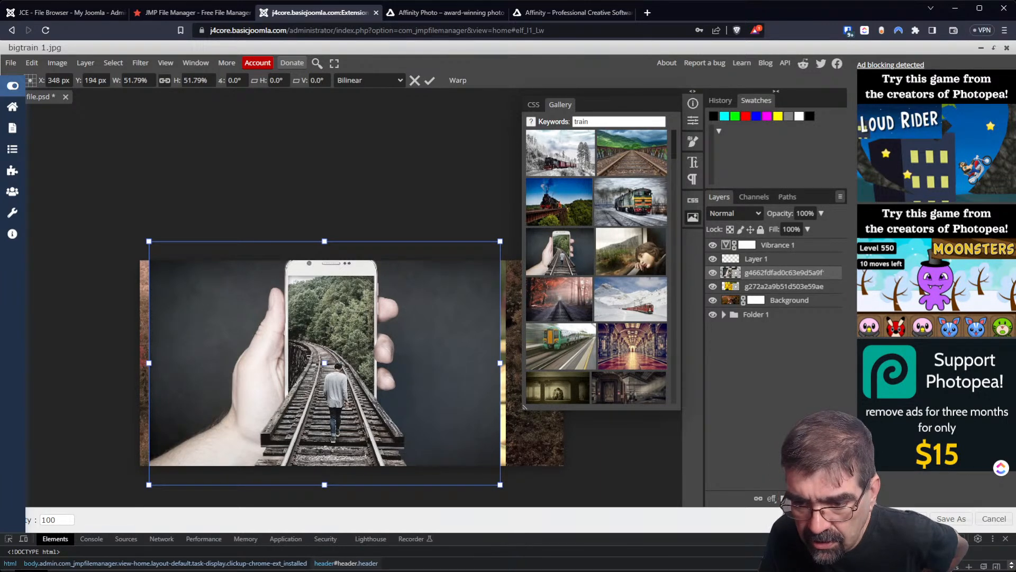
pyautogui.click(951, 519)
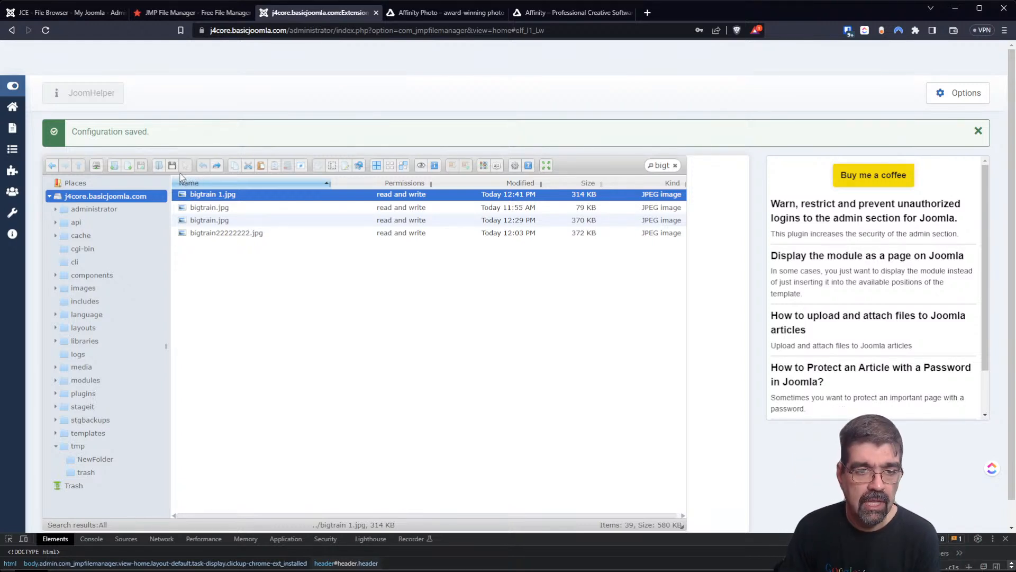
# Reopen bigtrain 1.jpg in the Photopea editor from its right-click menu.
pyautogui.rightClick(214, 195)
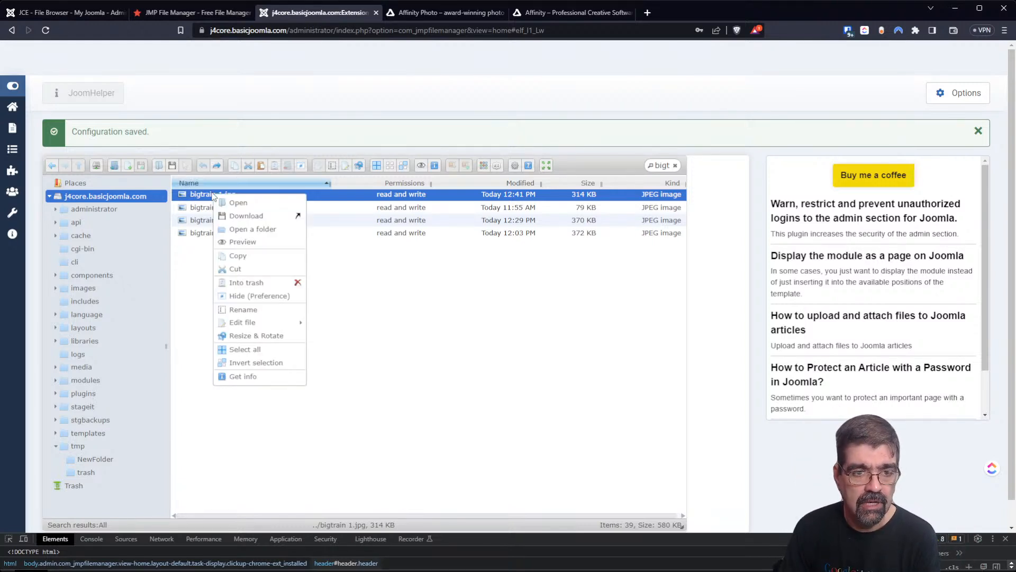
pyautogui.moveTo(253, 326)
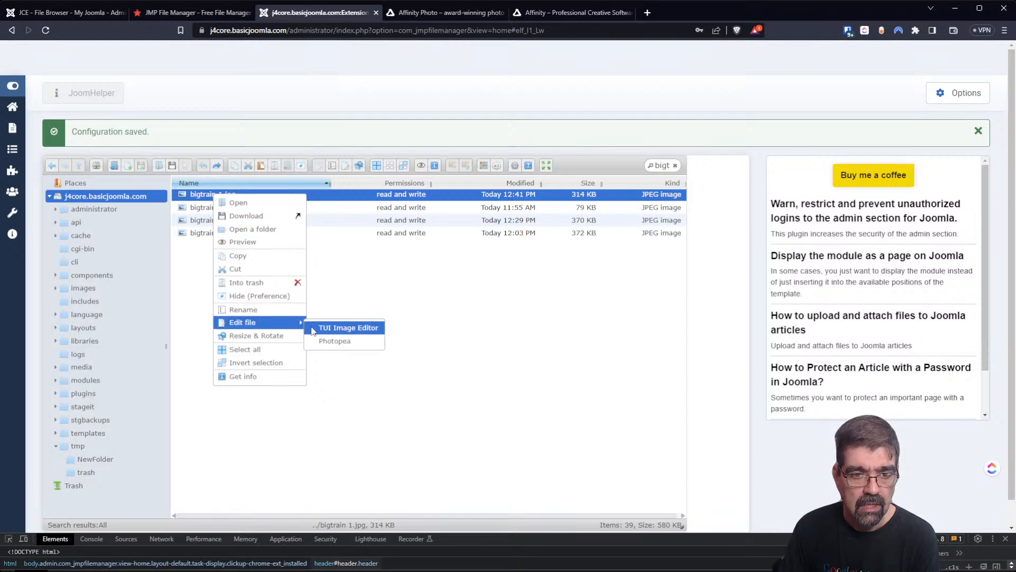
pyautogui.click(323, 341)
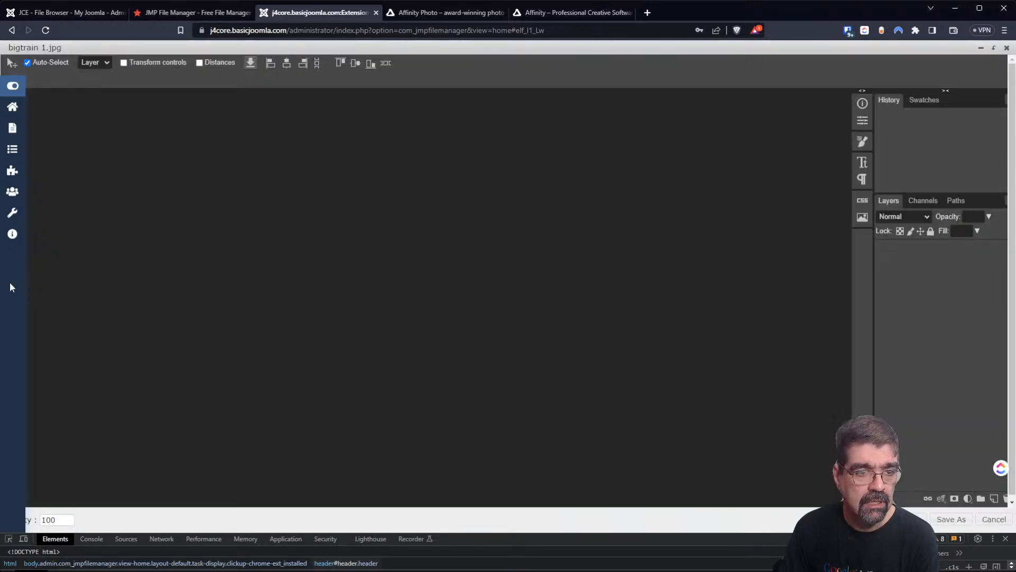
# Reopen DevTools and inspect the Joomla sidebar element covering the editor.
pyautogui.press('F12')
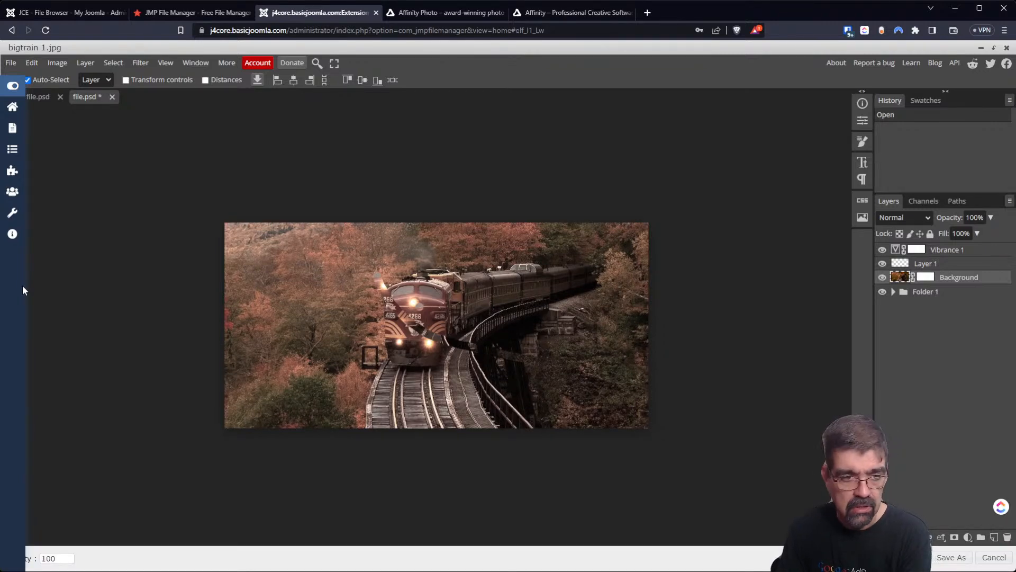
pyautogui.press('F12')
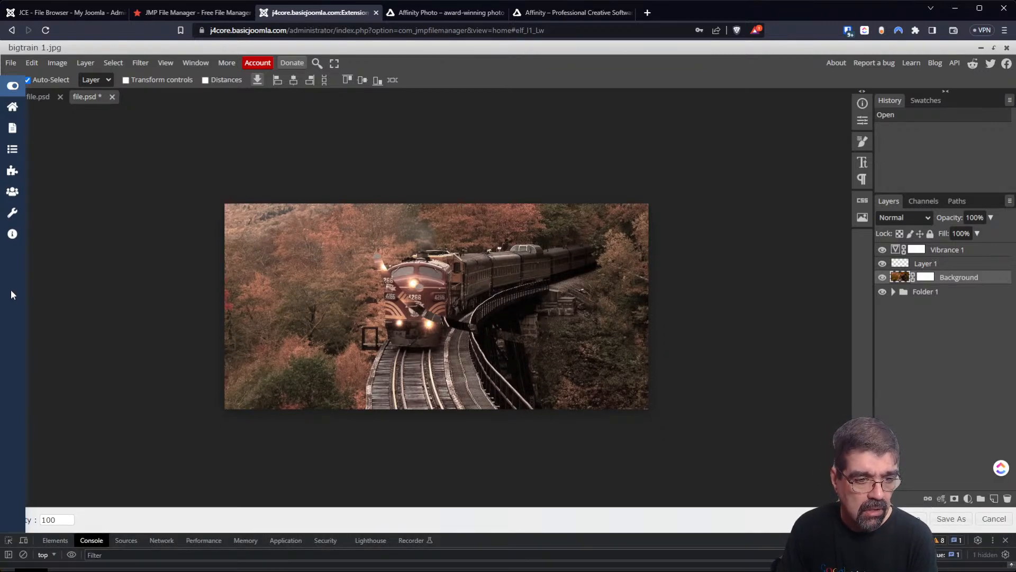
pyautogui.click(7, 539)
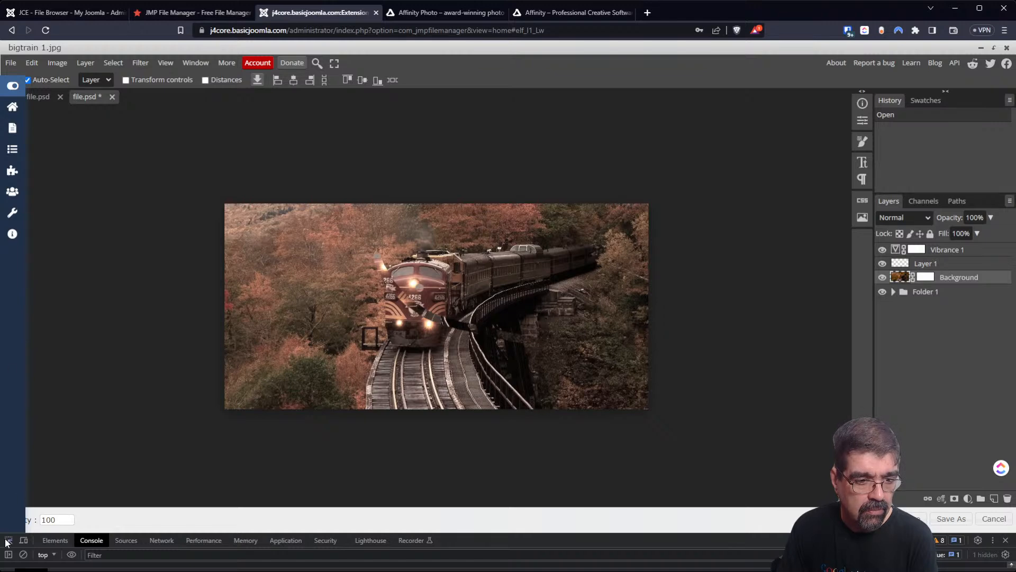
pyautogui.click(14, 484)
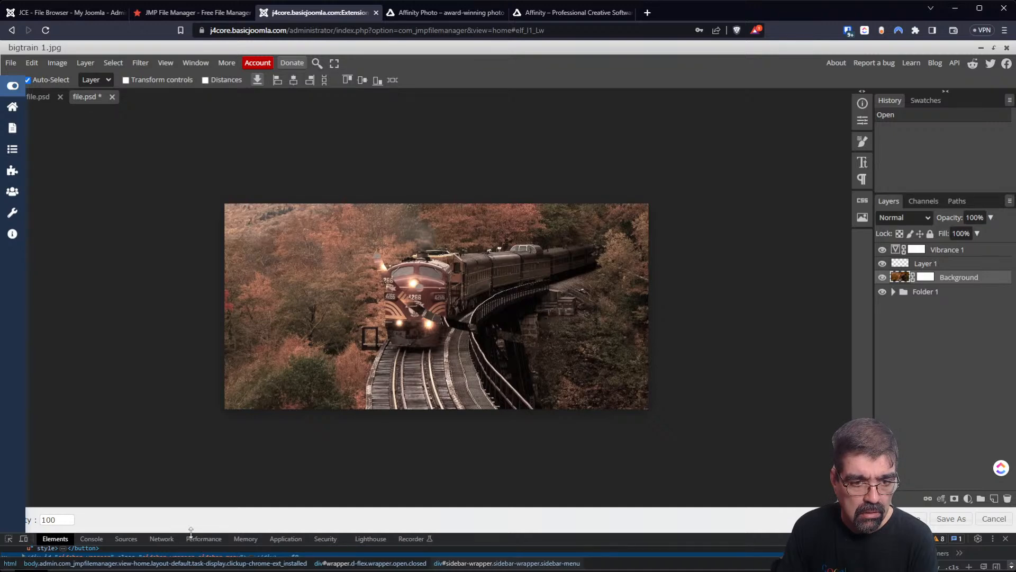
pyautogui.moveTo(190, 531); pyautogui.dragTo(179, 395)
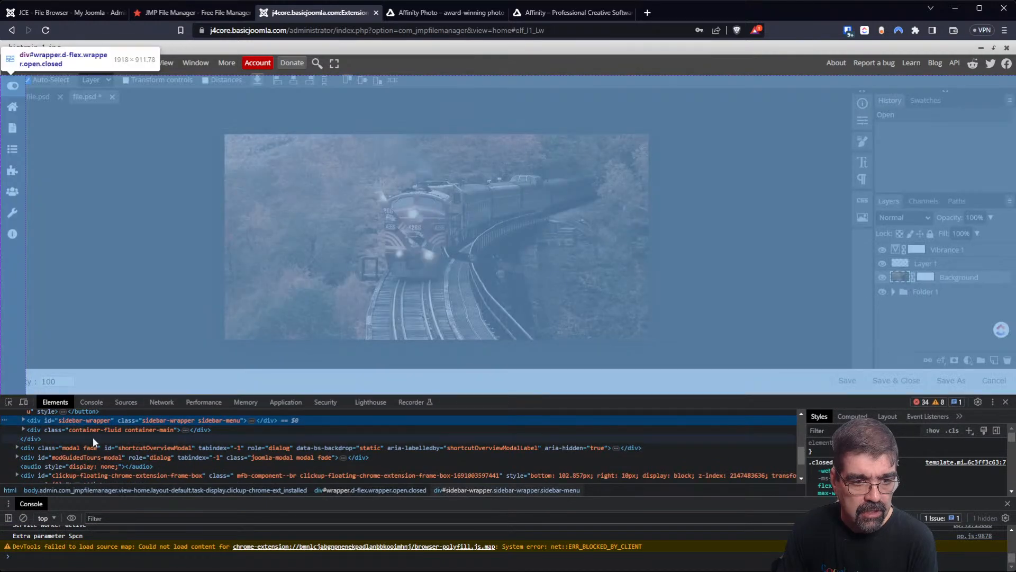
# Add visibility: hidden to the sidebar's rule in the Styles pane.
pyautogui.scroll(2, 94, 436)
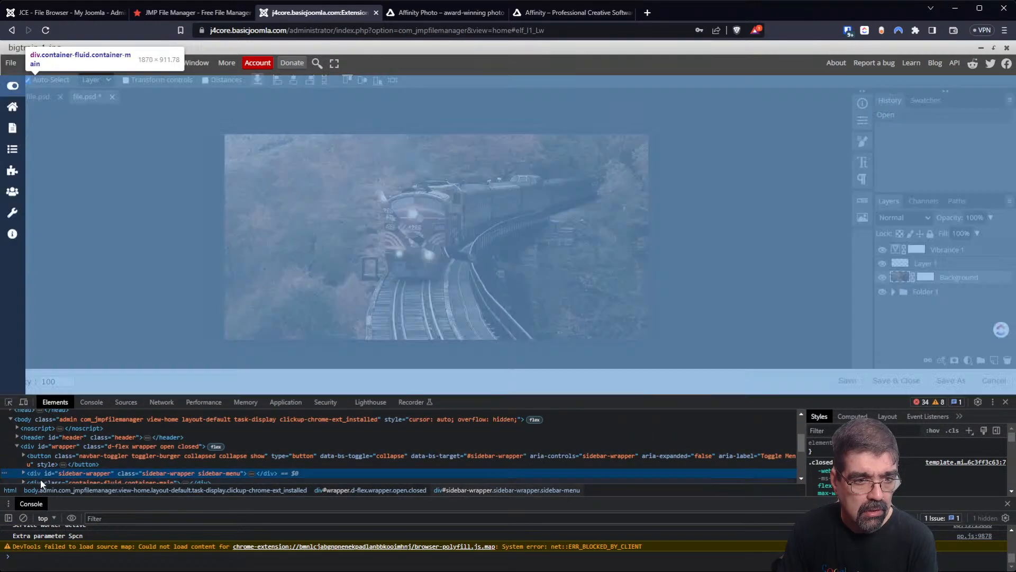
pyautogui.scroll(-2, 43, 477)
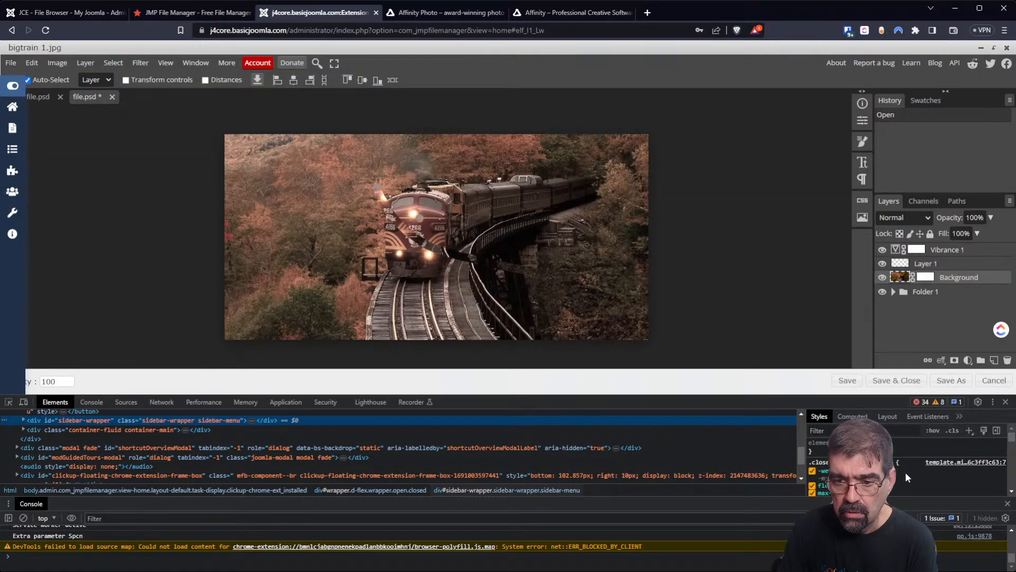
pyautogui.scroll(-2, 904, 475)
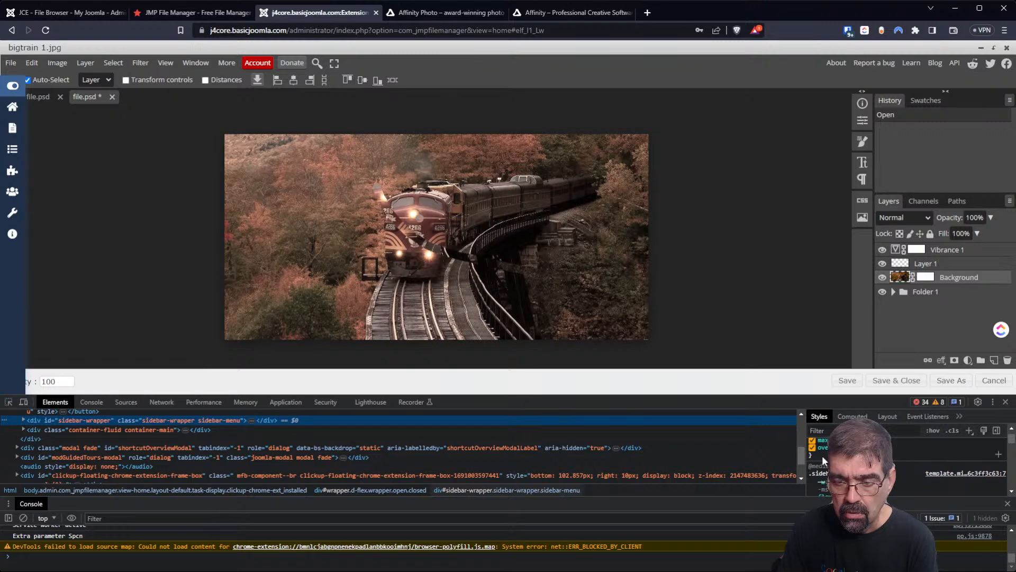
pyautogui.click(822, 456)
pyautogui.write('visi')
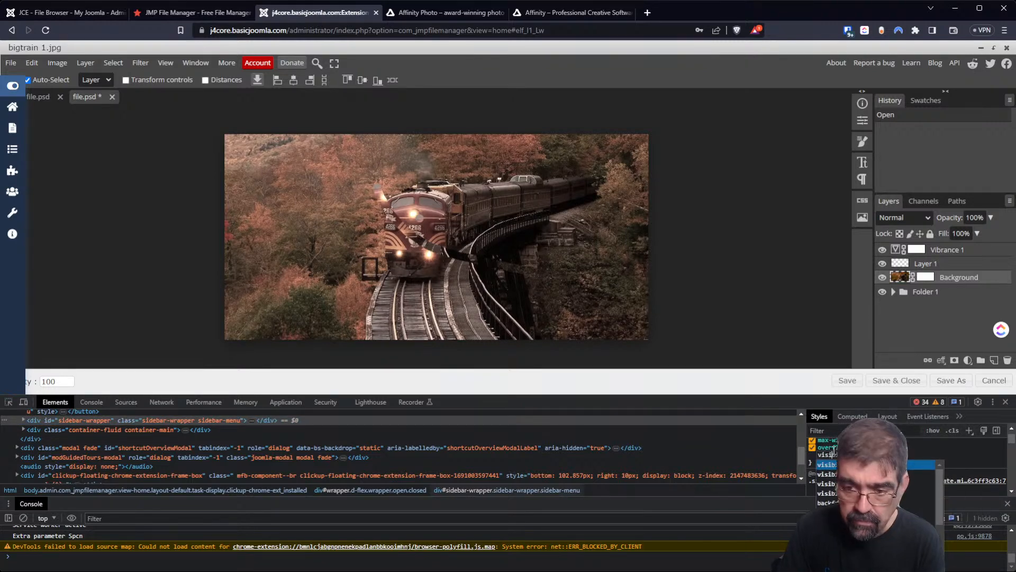
pyautogui.press('Down')
pyautogui.press('Down')
# Hide the sidebar and add a text layer reading 'thisis mee typing text' on the photo.
pyautogui.press('Return')
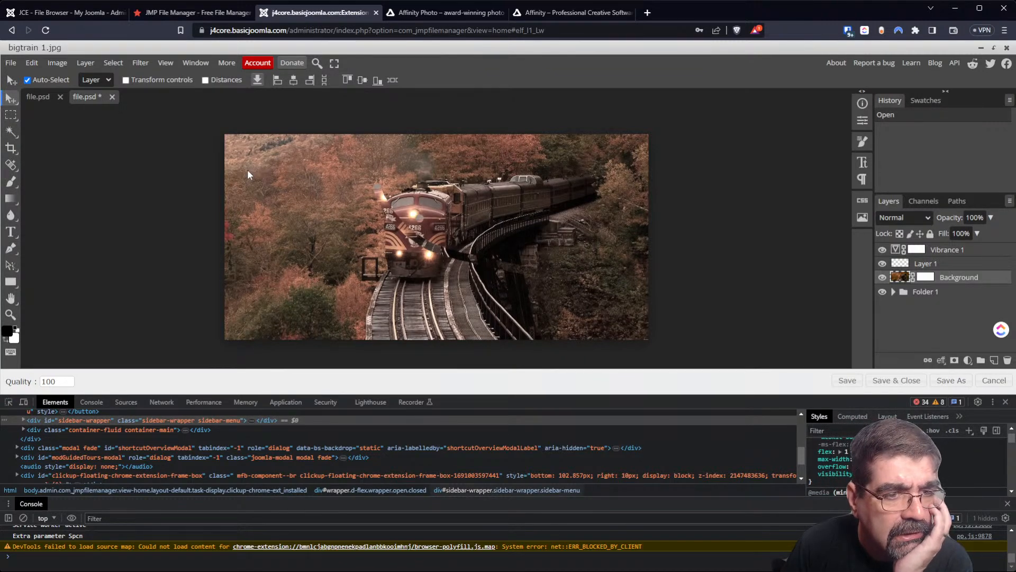
pyautogui.click(10, 232)
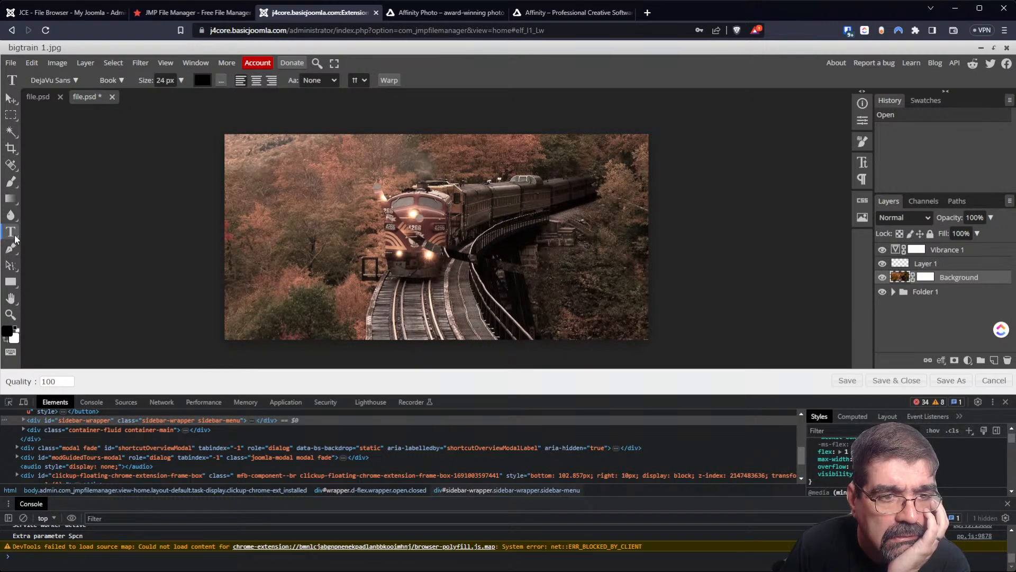
pyautogui.click(312, 209)
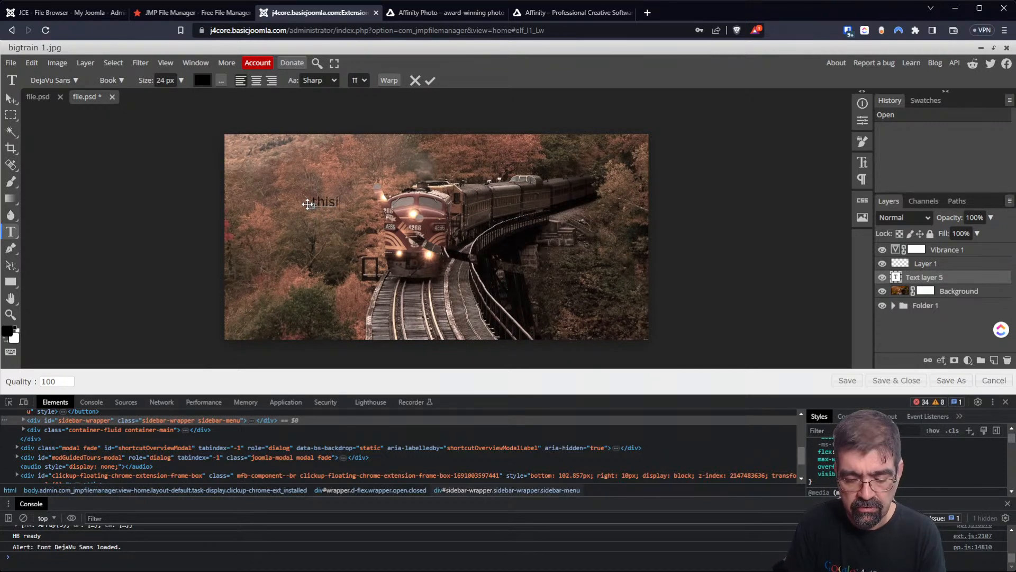
pyautogui.write('mee t')
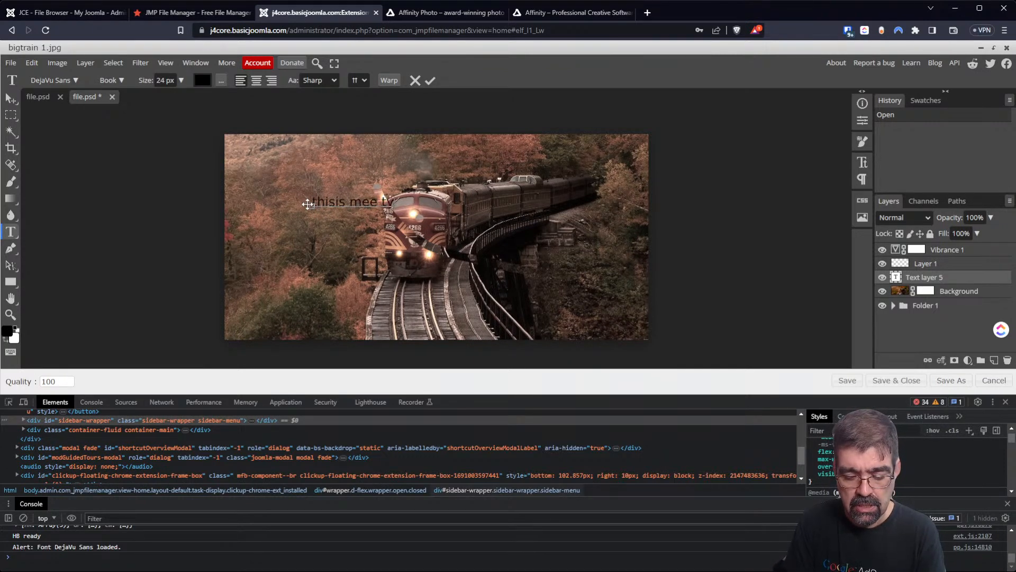
pyautogui.write('yping text')
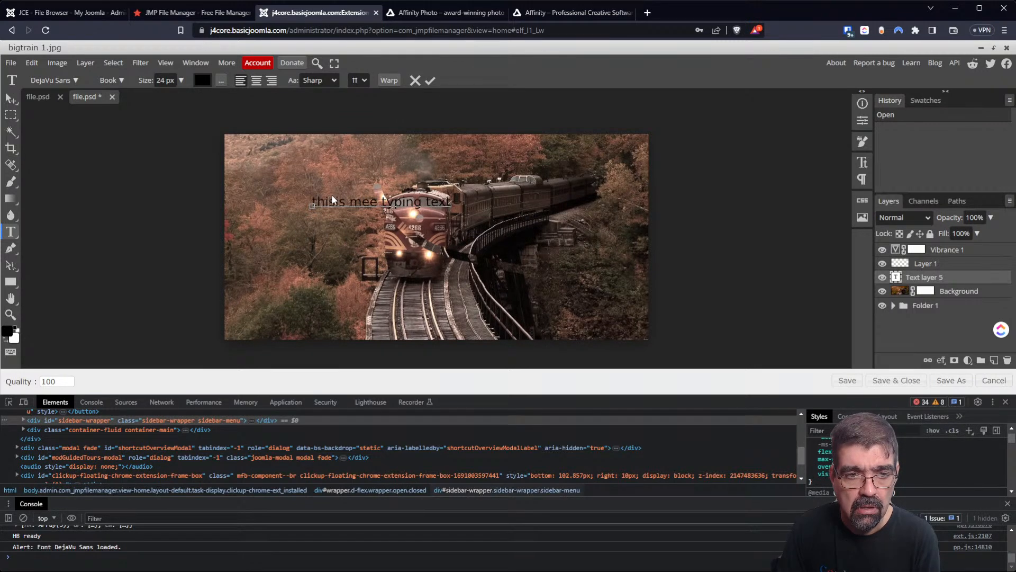
# Select the whole text line and show its character settings.
pyautogui.doubleClick(322, 202)
pyautogui.click(327, 201)
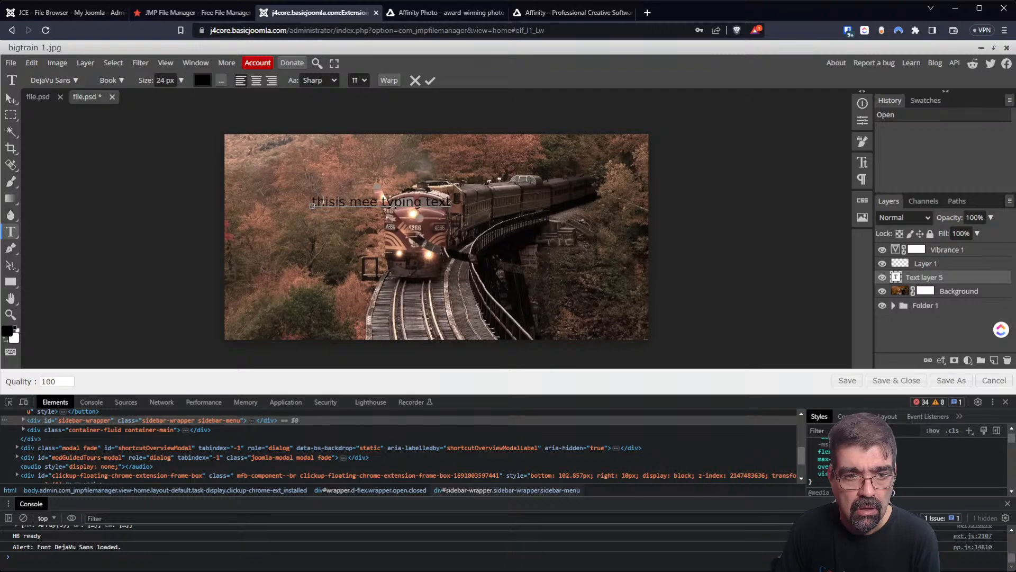
pyautogui.moveTo(313, 201); pyautogui.dragTo(484, 204)
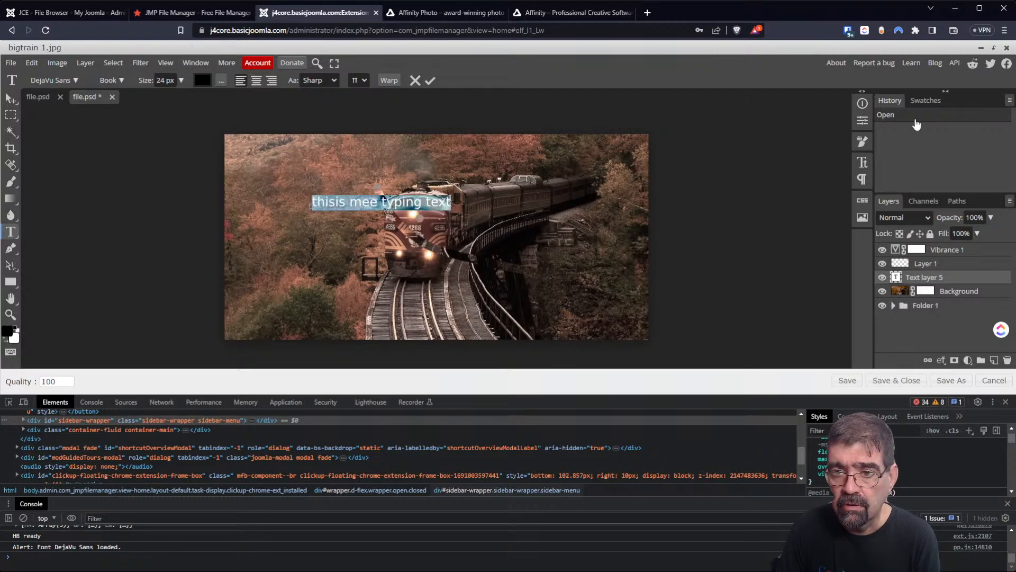
pyautogui.click(865, 162)
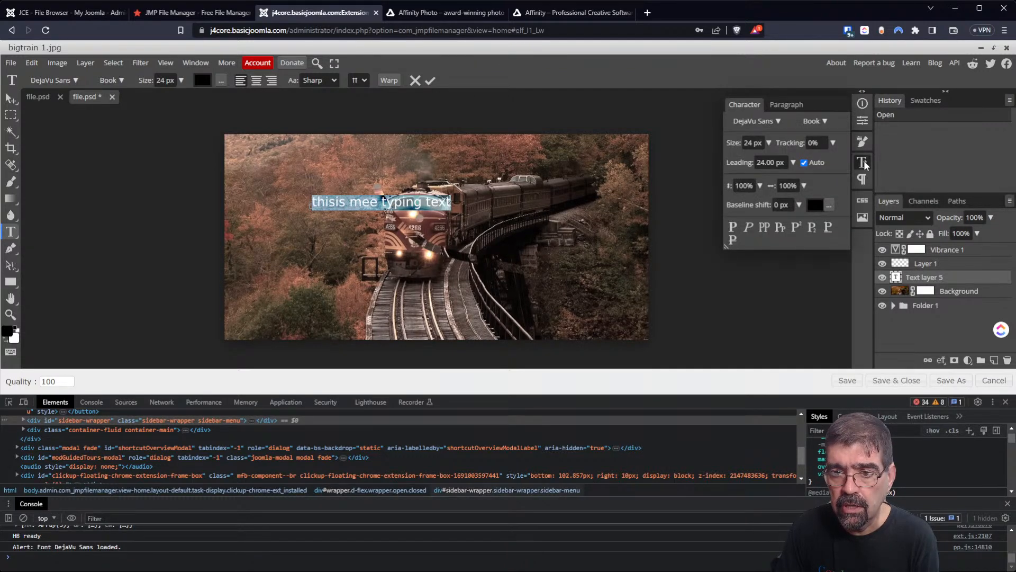
# Enlarge the text from 24 px to 55 px and maximize the browser window.
pyautogui.click(768, 144)
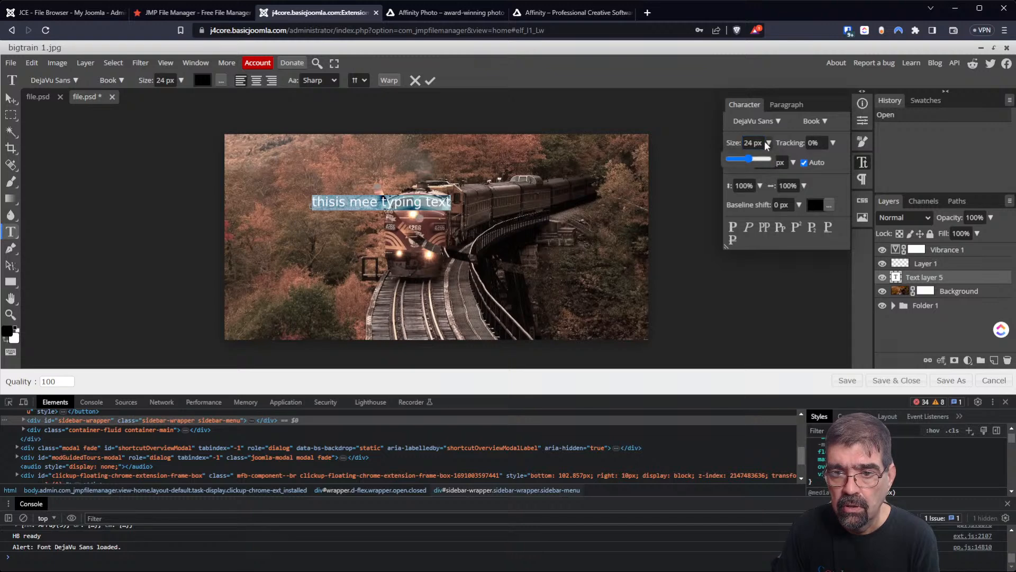
pyautogui.moveTo(749, 159); pyautogui.dragTo(757, 161)
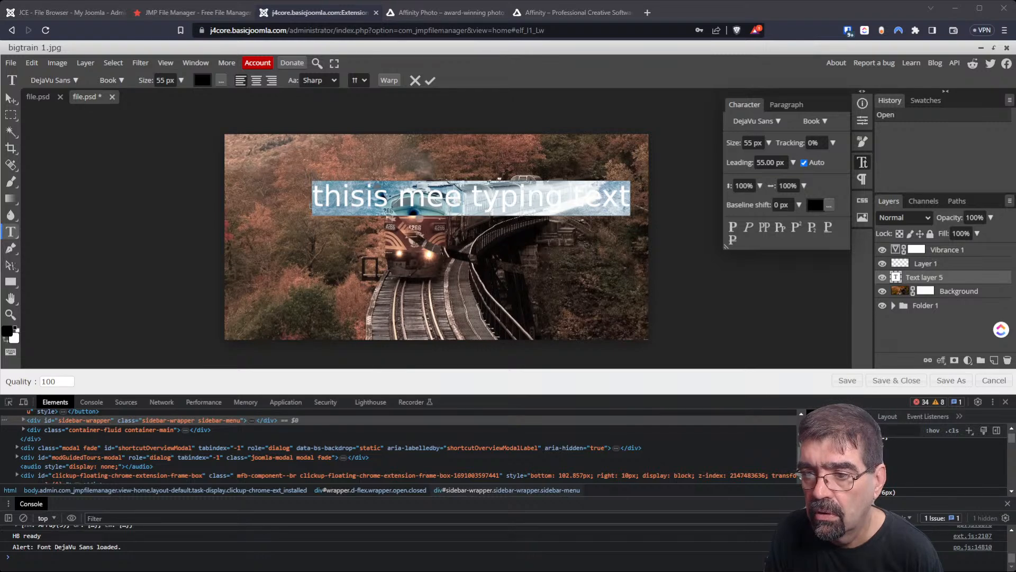
pyautogui.moveTo(1014, 274); pyautogui.dragTo(940, 267)
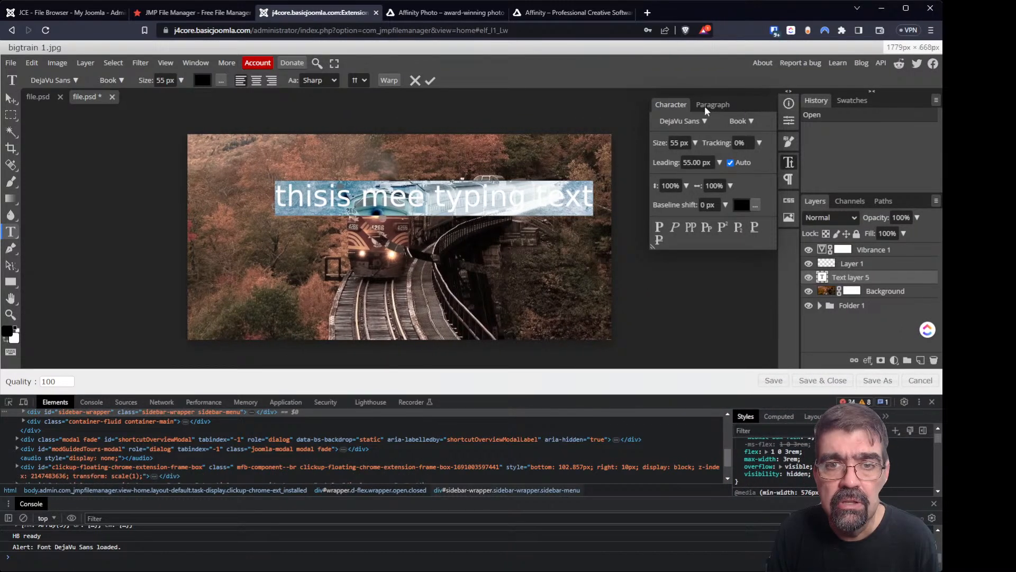
pyautogui.doubleClick(726, 5)
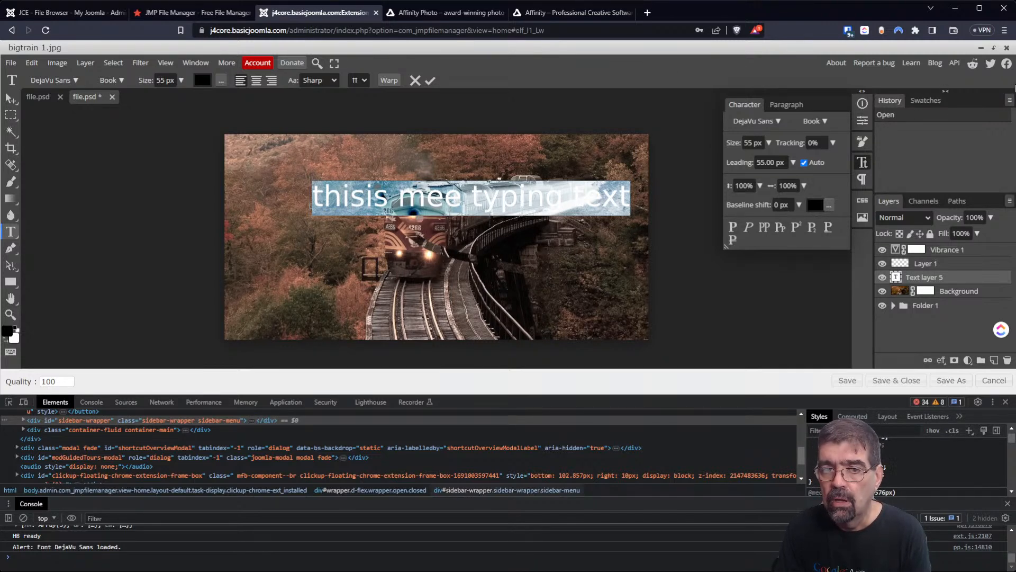
# Bring the browser window back on screen and enlarge the developer tools area.
pyautogui.moveTo(1014, 80)
pyautogui.mouseDown()
pyautogui.moveTo(1006, 87)
pyautogui.moveTo(1015, 88)
pyautogui.mouseUp()
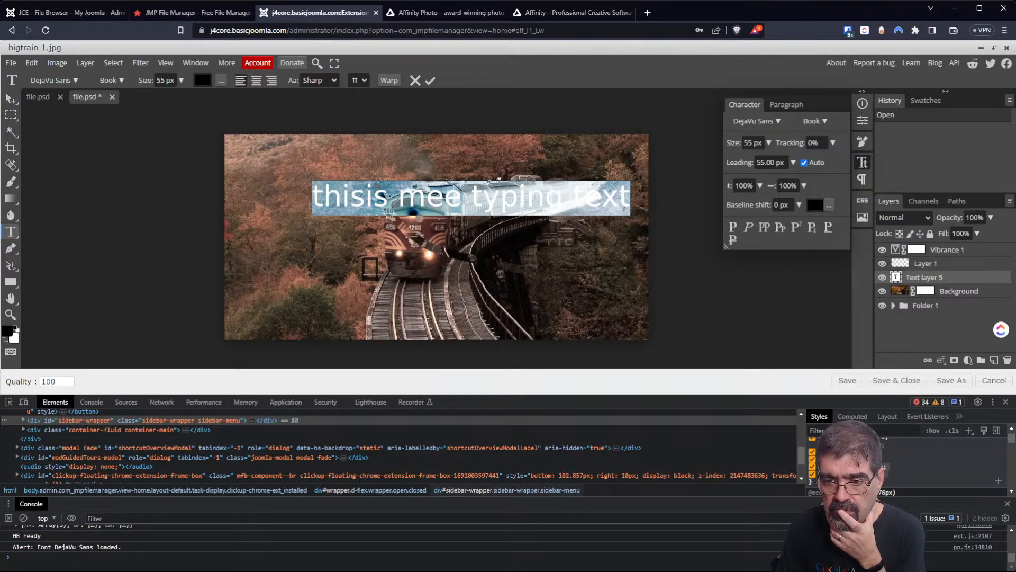
pyautogui.moveTo(785, 500); pyautogui.dragTo(786, 517)
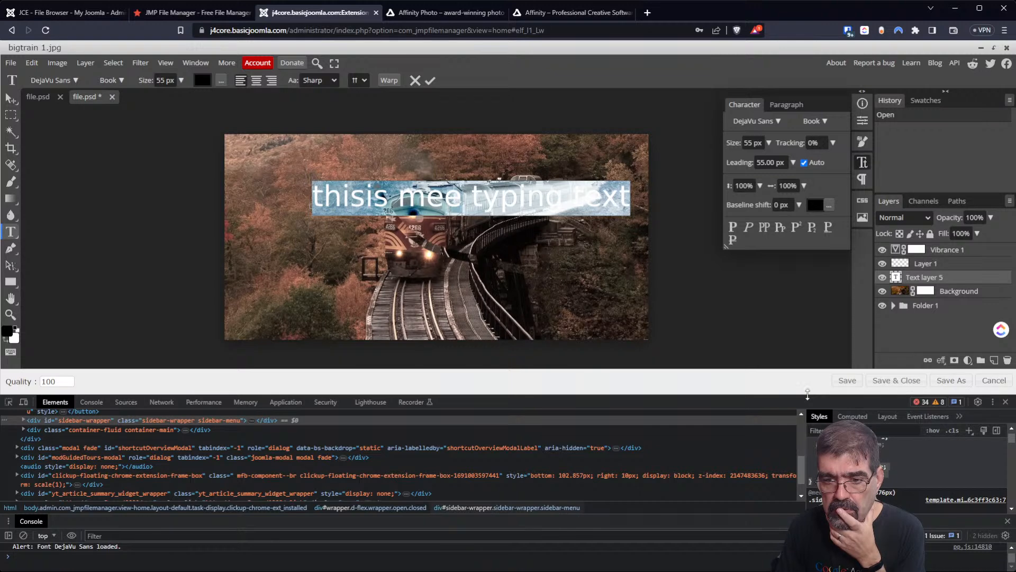
pyautogui.moveTo(808, 394); pyautogui.dragTo(807, 370)
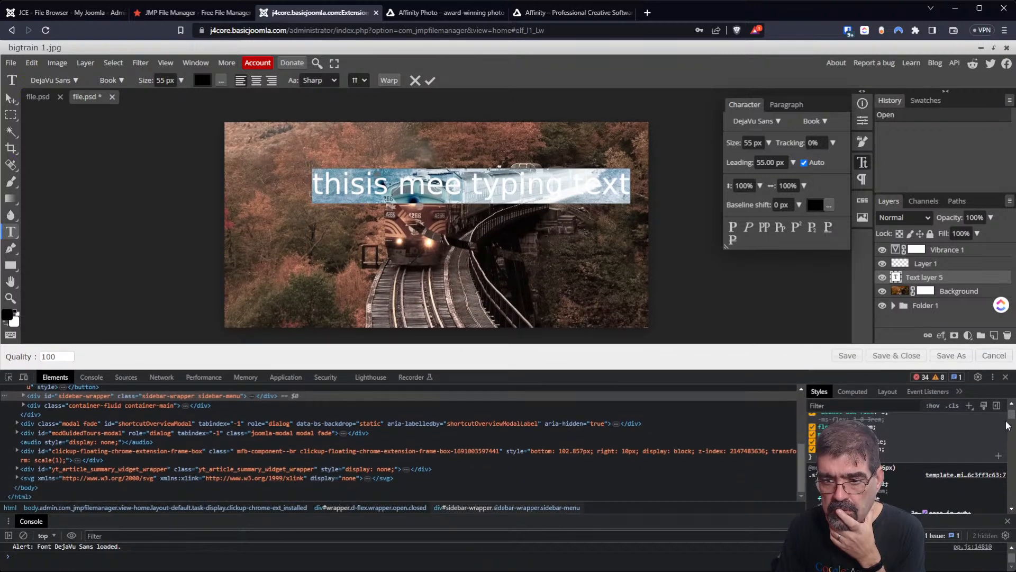
pyautogui.moveTo(1012, 414); pyautogui.dragTo(1011, 411)
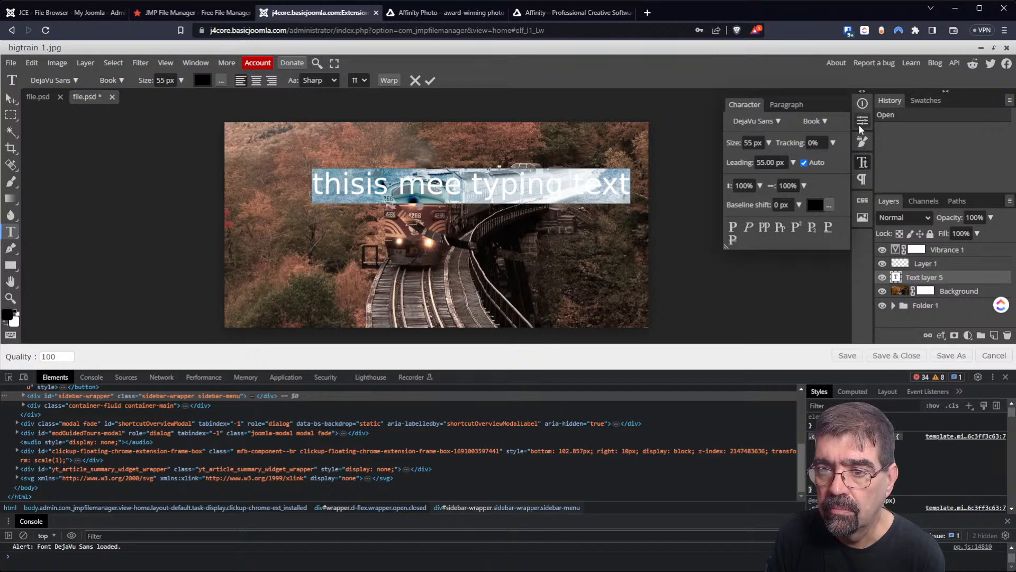
# Paste the .closed .sidebar-wrapper rule into the text's CSS and switch off visibility: hidden.
pyautogui.click(862, 200)
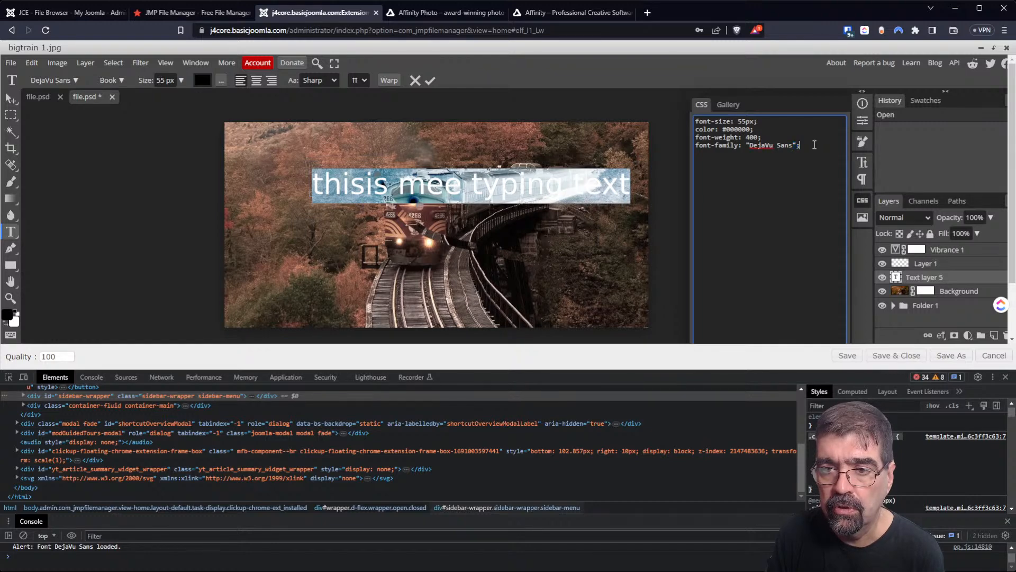
pyautogui.press('Return')
pyautogui.press('Return')
pyautogui.write('.closed .sidebar-wrapper {     -webkit-box-flex: 1;     -ms-flex: 1 0 3rem;     flex: 1 0 3rem;     max-width: 3rem;     overflow: visible;     visibility: hidden; }')
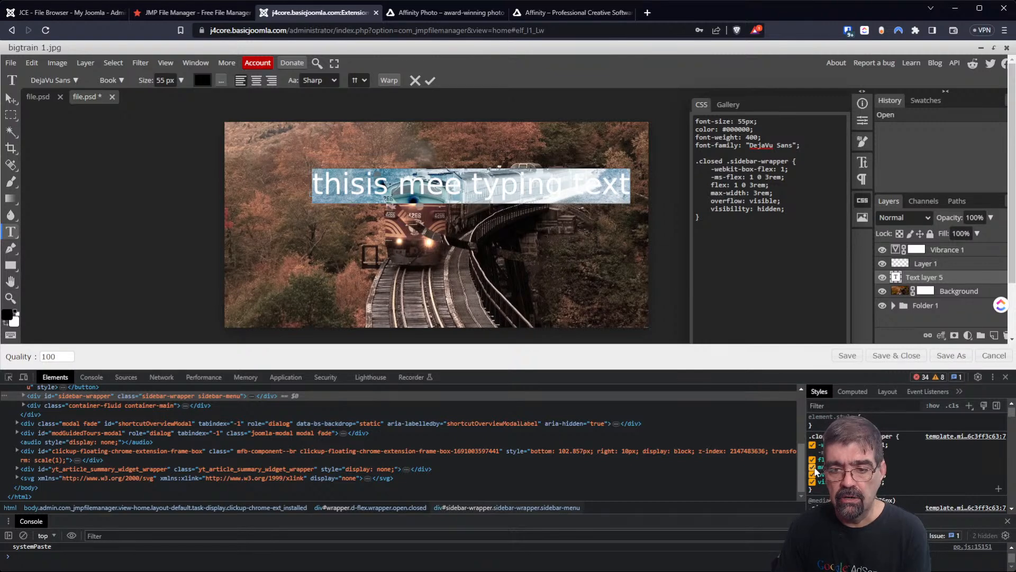
pyautogui.click(812, 483)
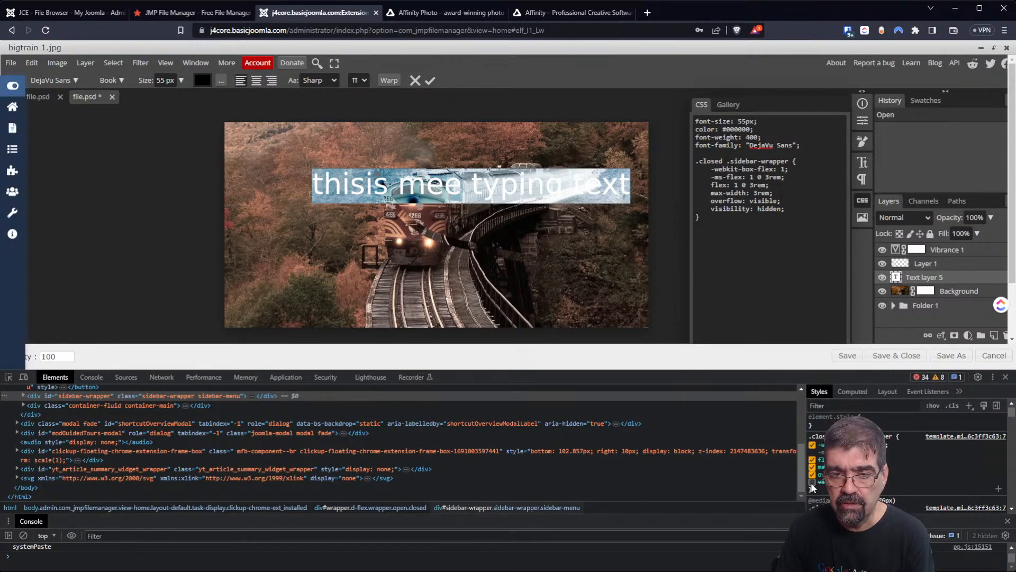
pyautogui.click(735, 257)
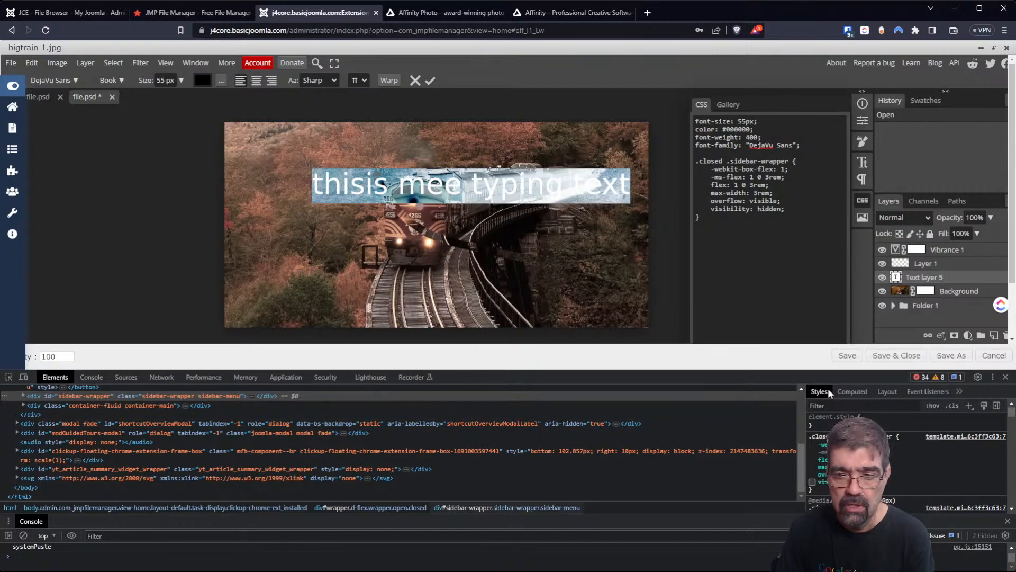
# Close DevTools, maximize the browser, and save the edited image back as bigtrain 1.jpg.
pyautogui.click(1006, 377)
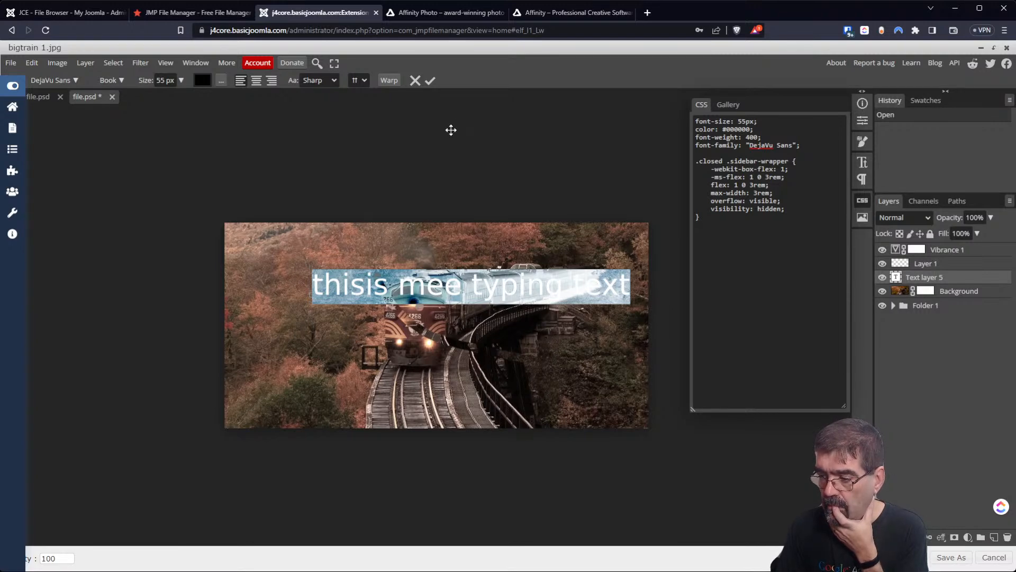
pyautogui.click(981, 9)
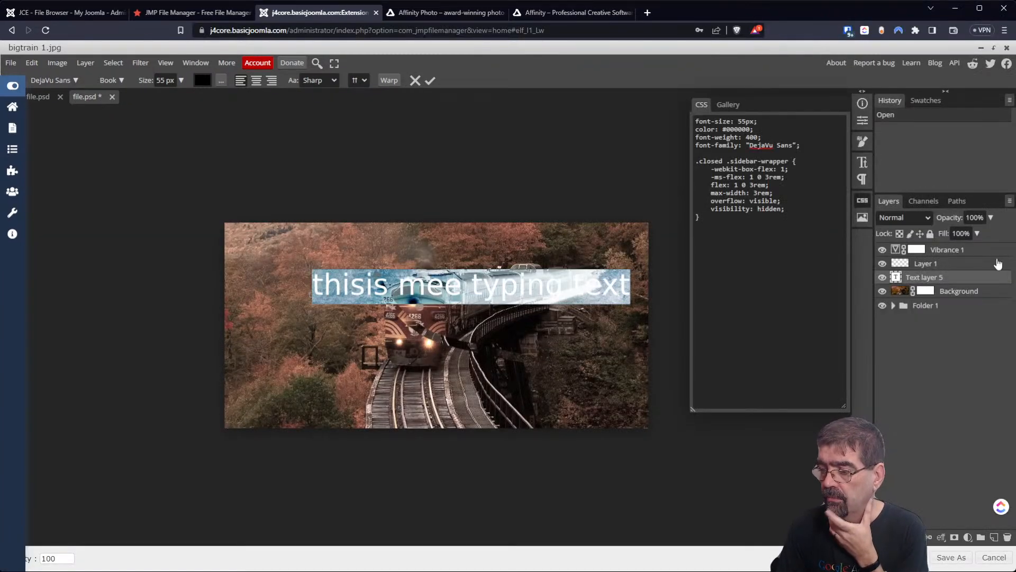
pyautogui.click(817, 225)
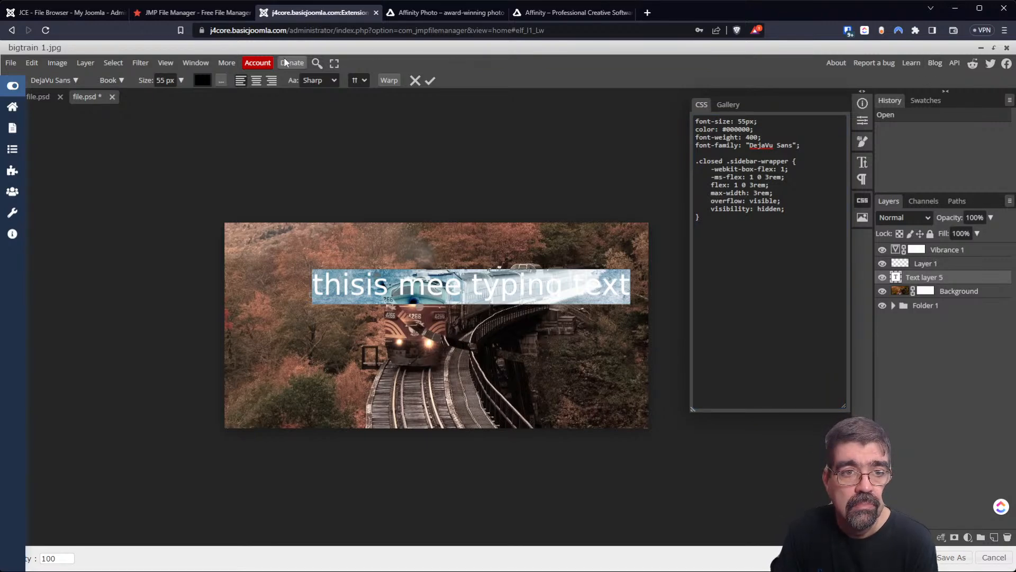
pyautogui.click(829, 336)
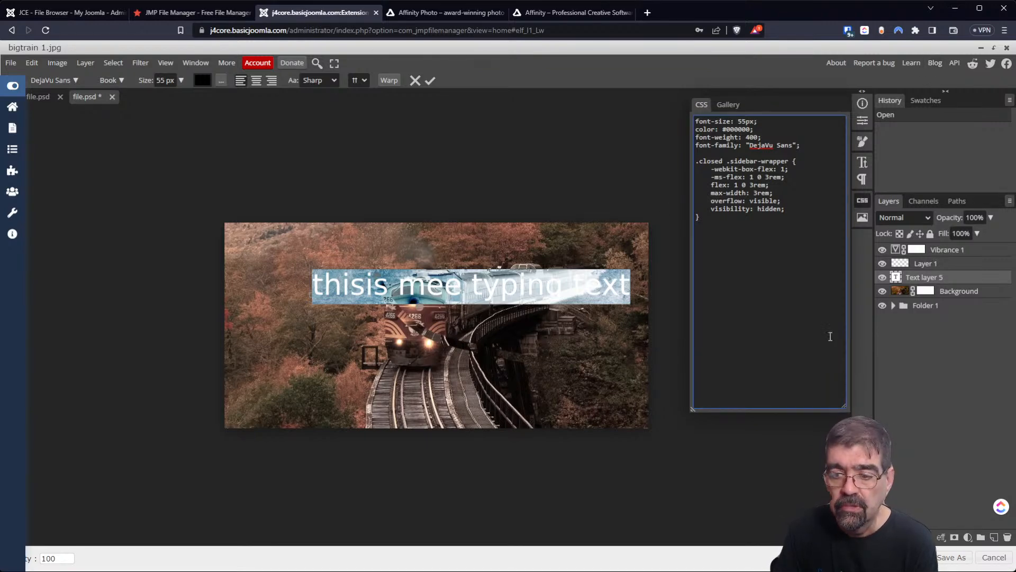
pyautogui.click(910, 556)
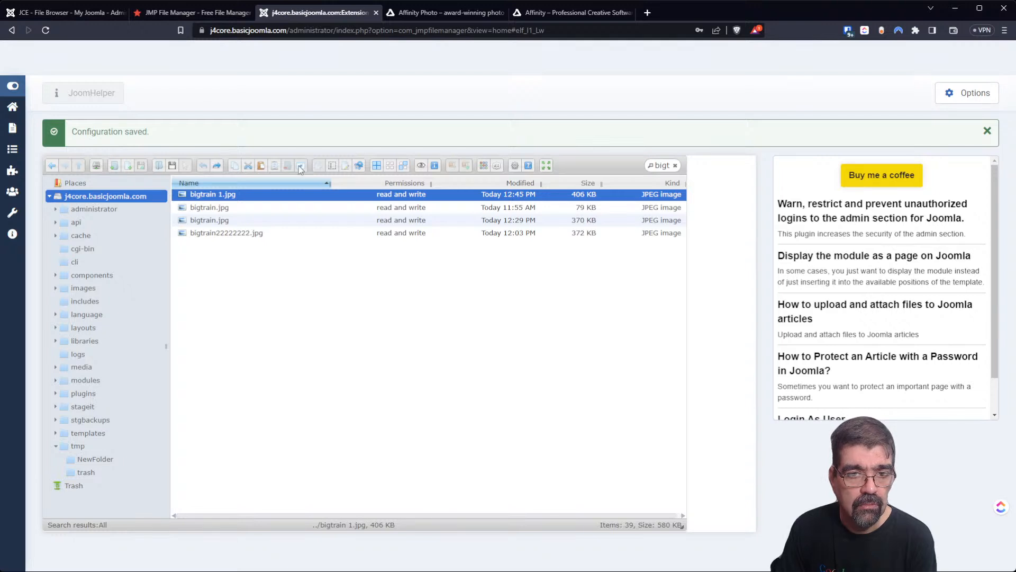
# Bring up bigtrain.jpg's actions, then show the tmp folder's contents.
pyautogui.rightClick(212, 225)
pyautogui.moveTo(250, 359)
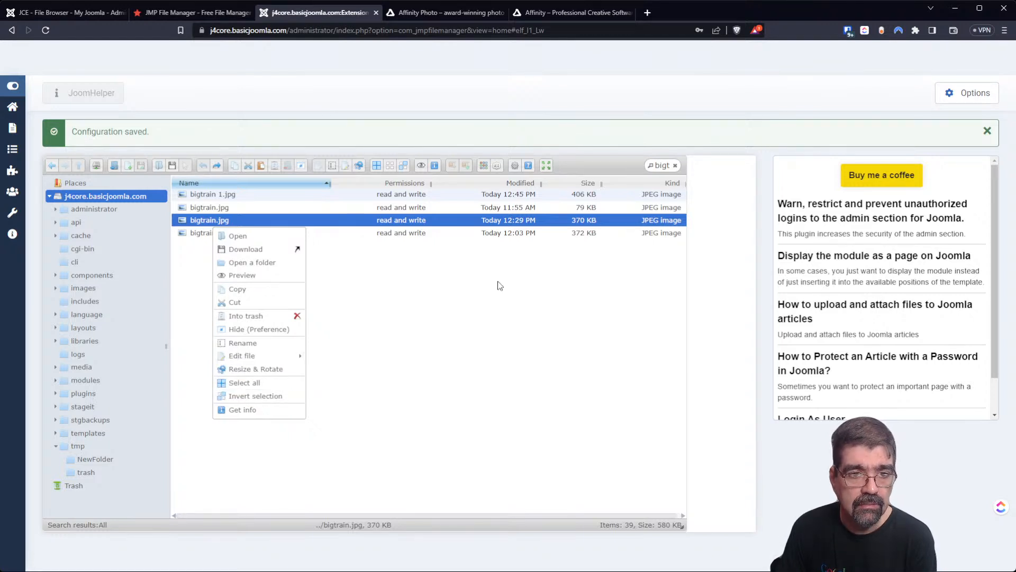
pyautogui.click(54, 165)
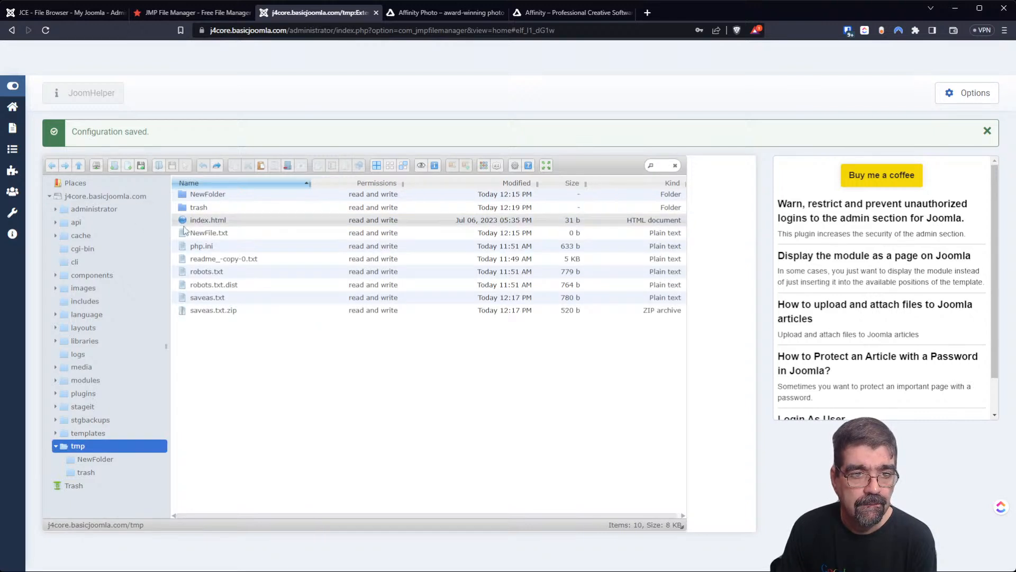
# Hide index.html from the file list, then undo the hiding.
pyautogui.rightClick(195, 222)
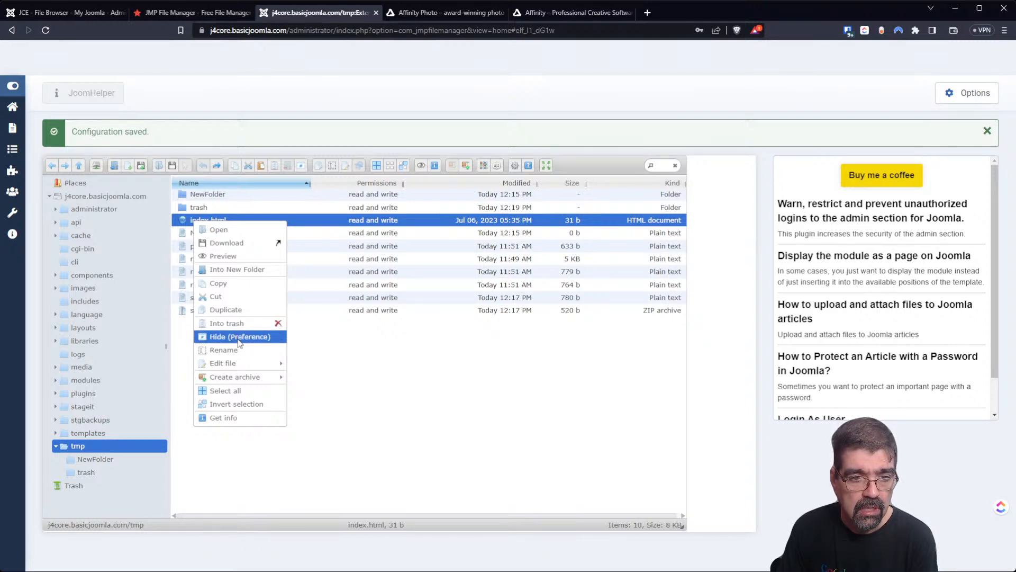
pyautogui.click(239, 337)
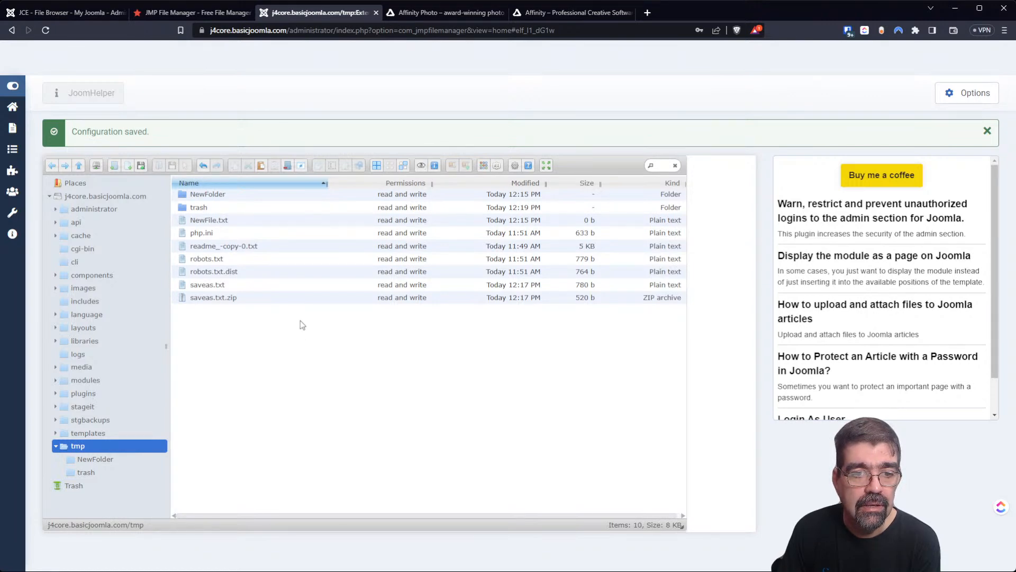
pyautogui.click(203, 166)
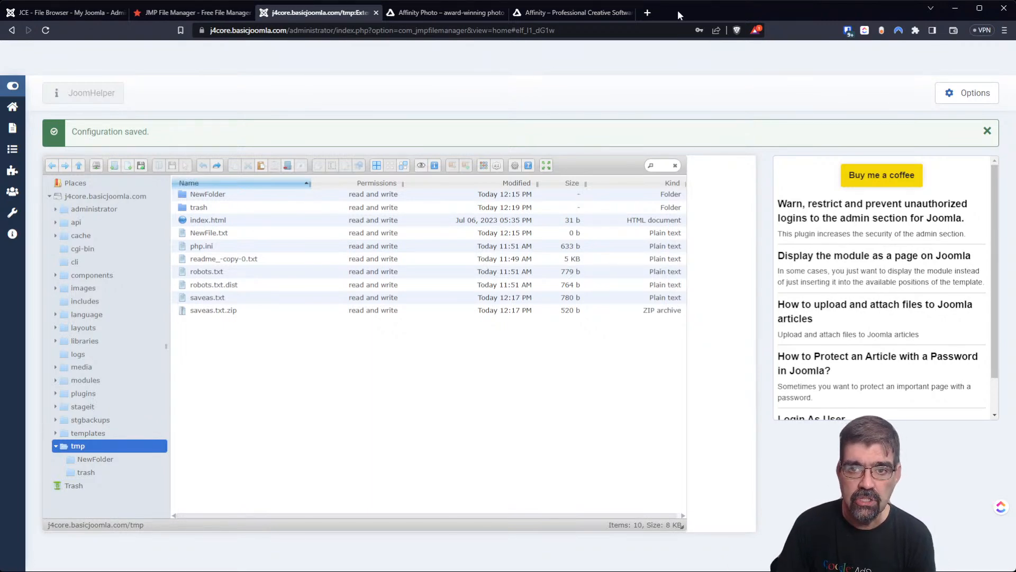
# Load r2h.nl in a new tab and go to its Joomla Extensions page.
pyautogui.click(647, 13)
pyautogui.write('r2h.')
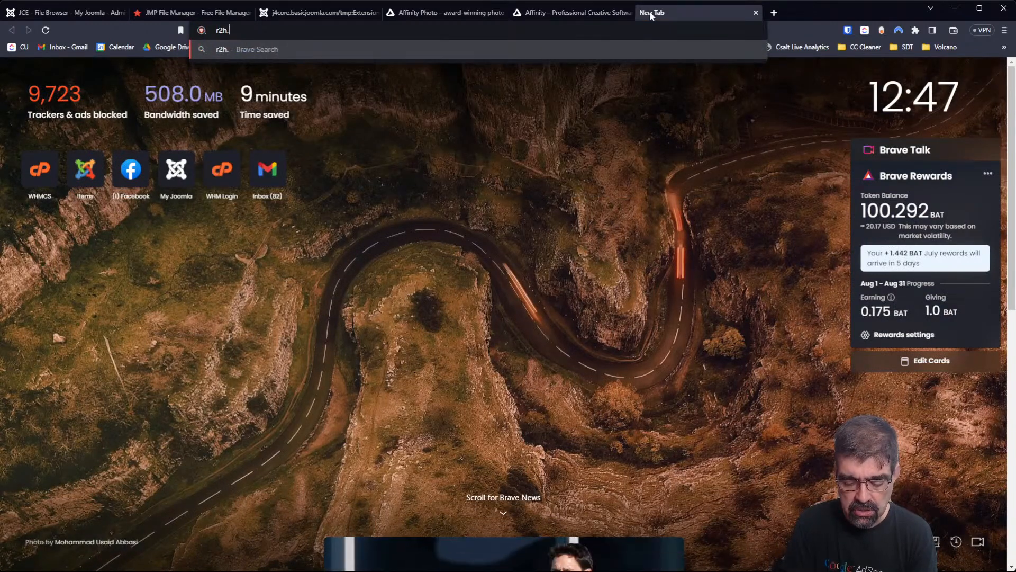
pyautogui.write('nl')
pyautogui.press('Return')
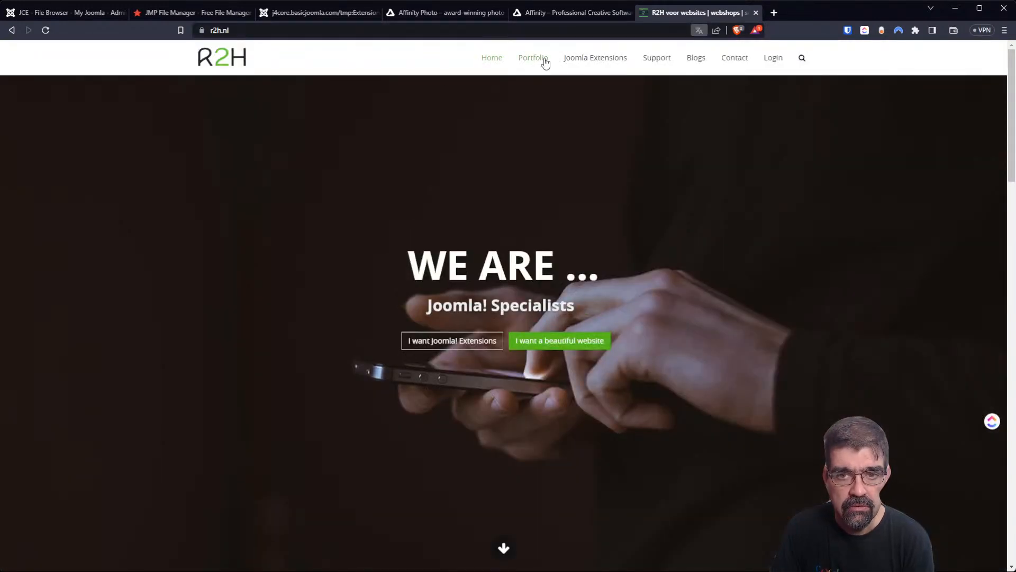
pyautogui.click(567, 60)
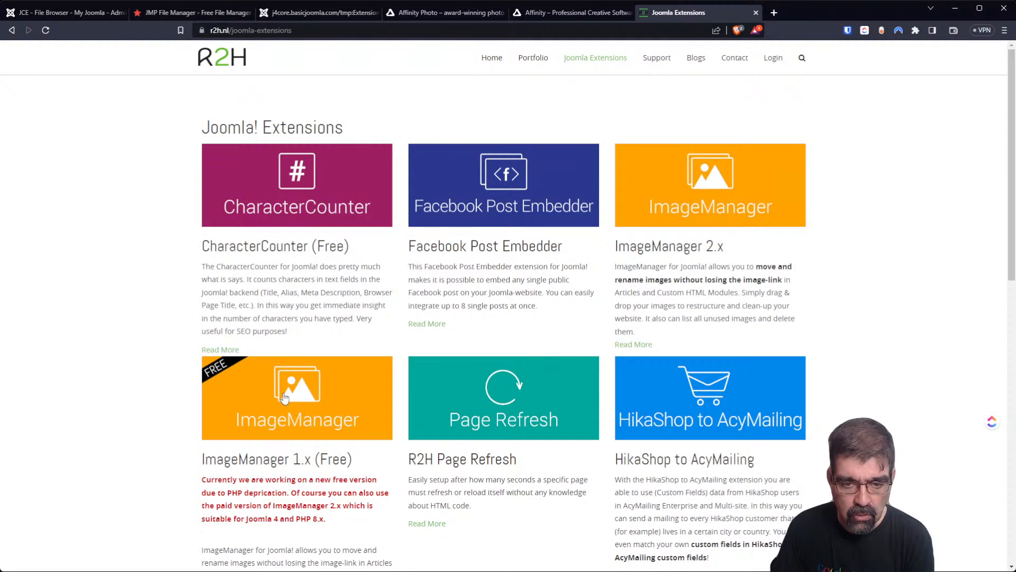
# View the ImageManager 2.x product page, then return to the Affinity tab.
pyautogui.click(333, 30)
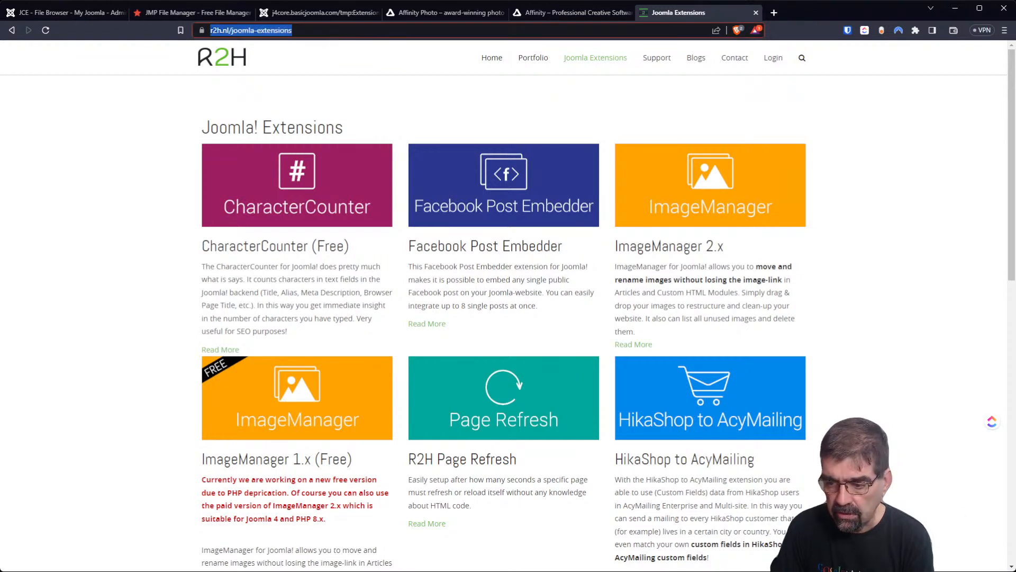
pyautogui.hotkey('alt', 'Tab')
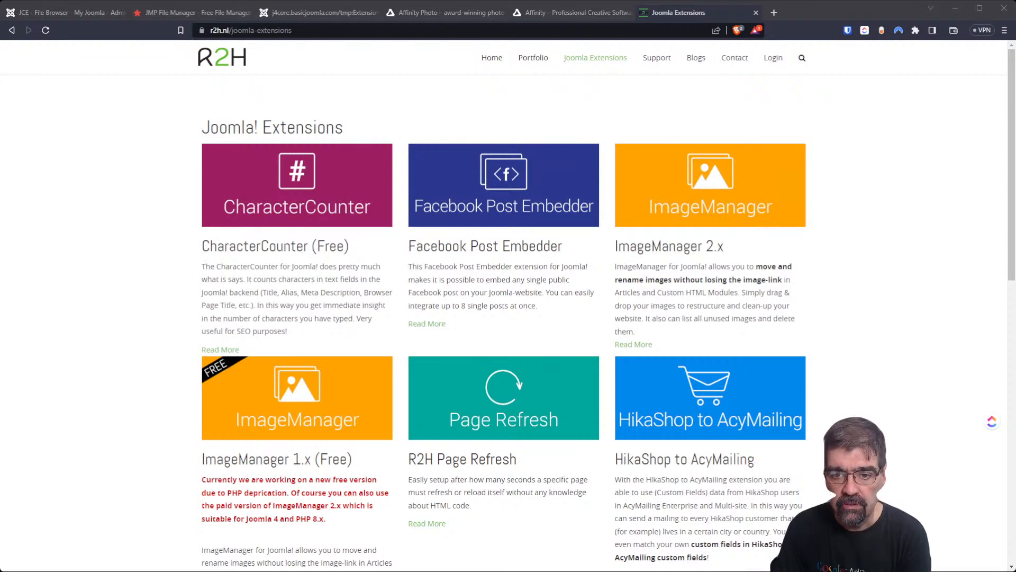
pyautogui.click(705, 197)
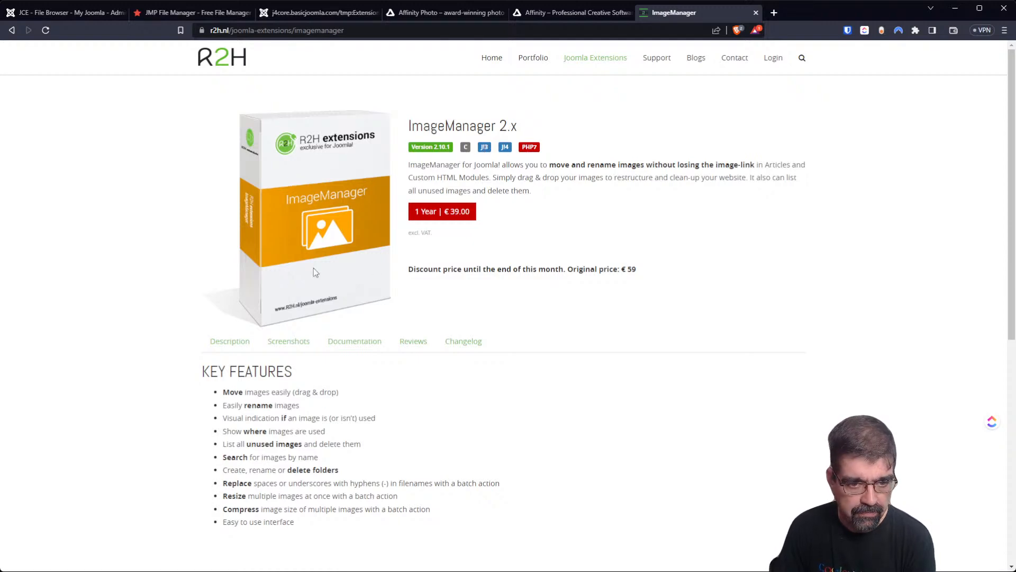
pyautogui.scroll(-5, 313, 268)
pyautogui.scroll(5, 314, 268)
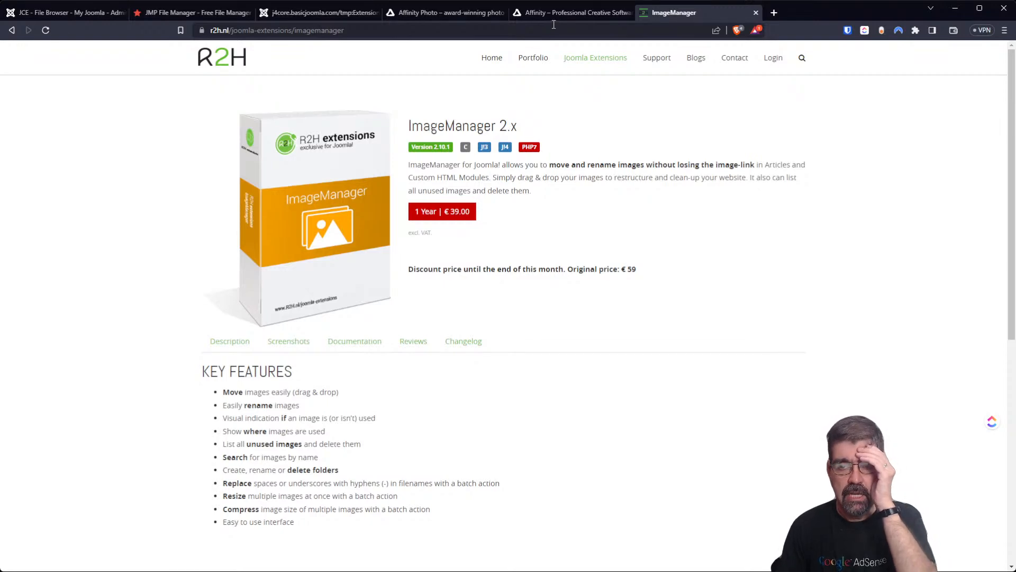
pyautogui.click(546, 18)
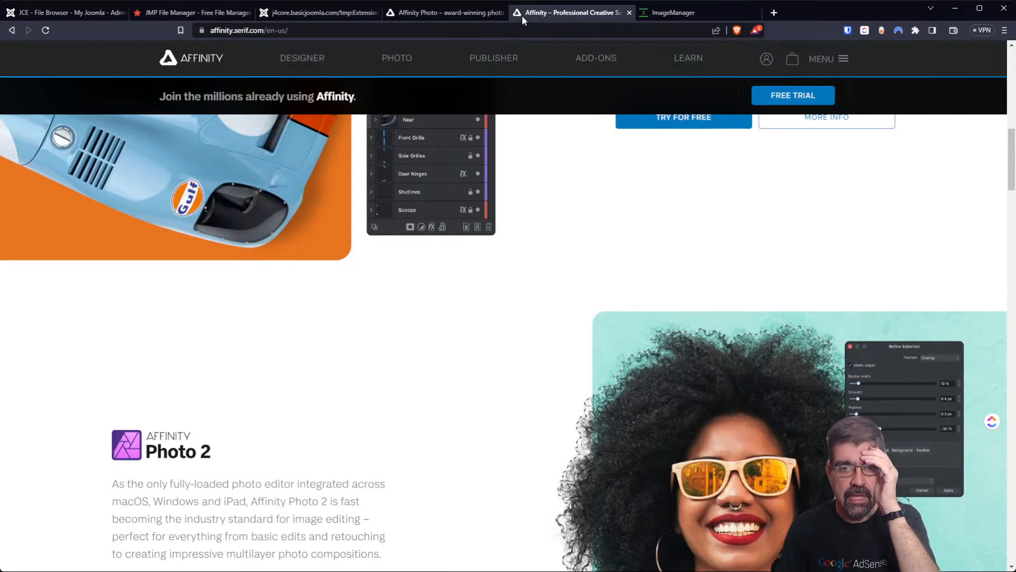
# Cycle through the JCE and JMP File Manager tabs back to the admin page and bring up NewFolder's actions.
pyautogui.click(63, 14)
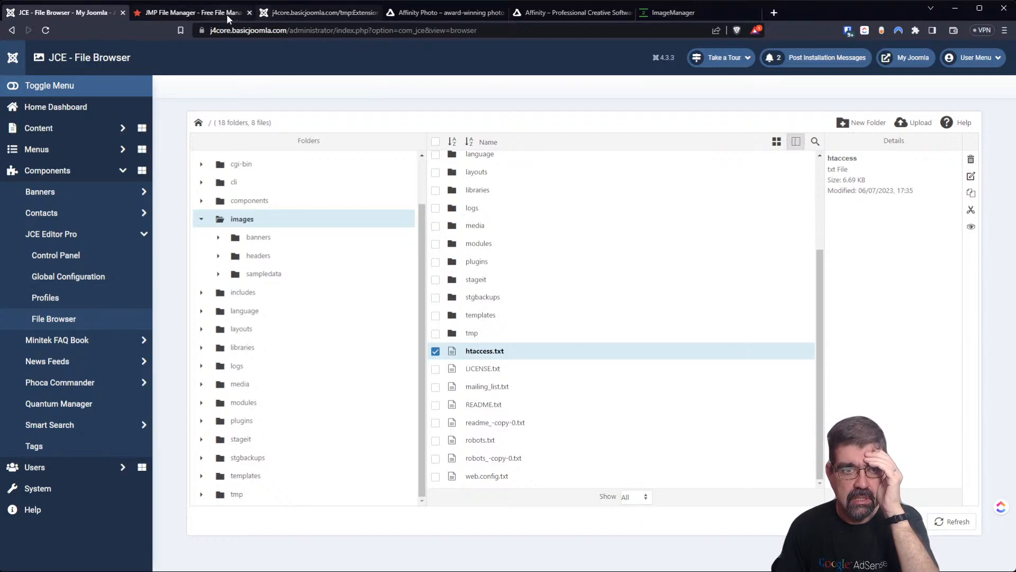
pyautogui.click(206, 14)
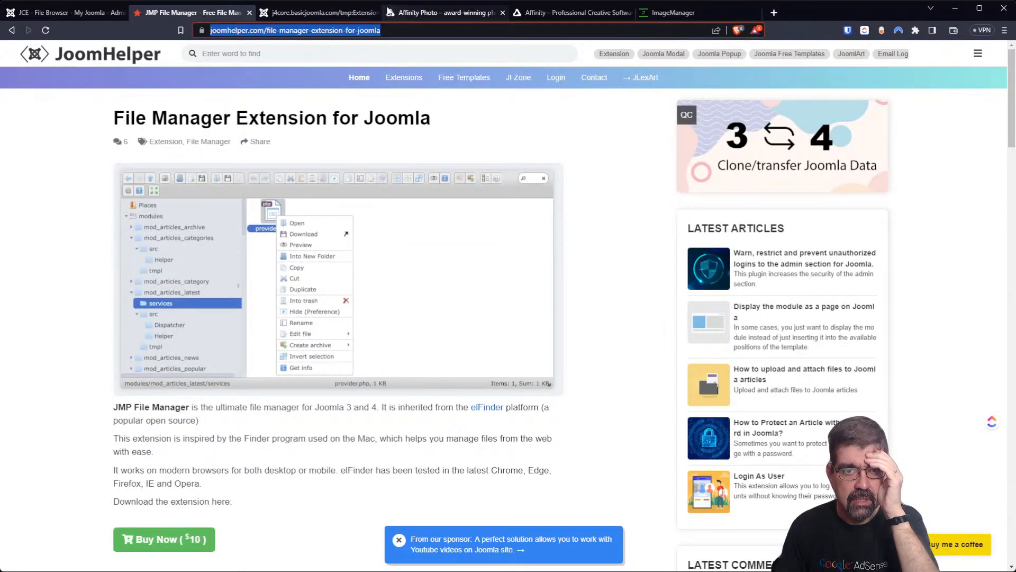
pyautogui.click(344, 14)
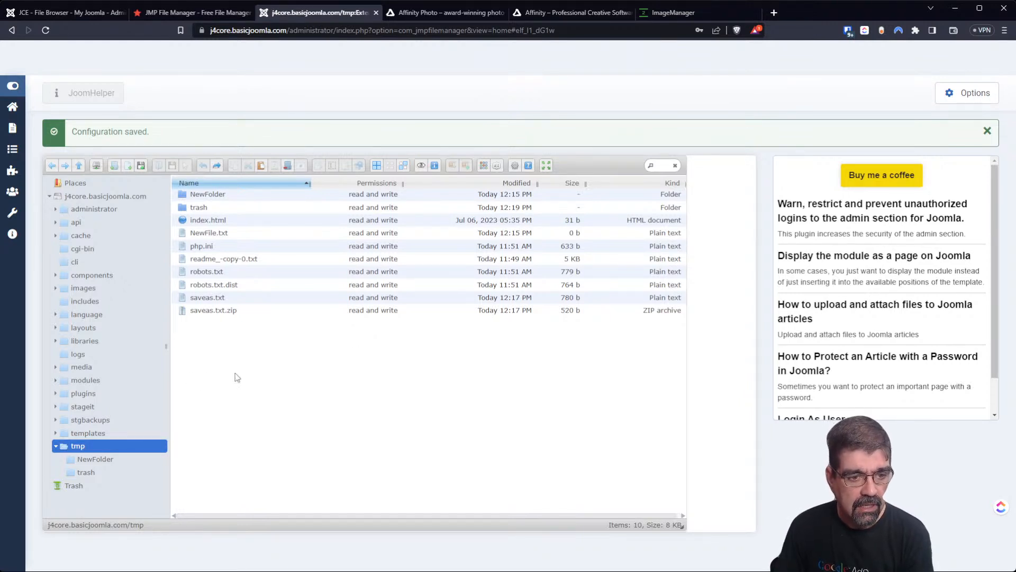
pyautogui.rightClick(197, 196)
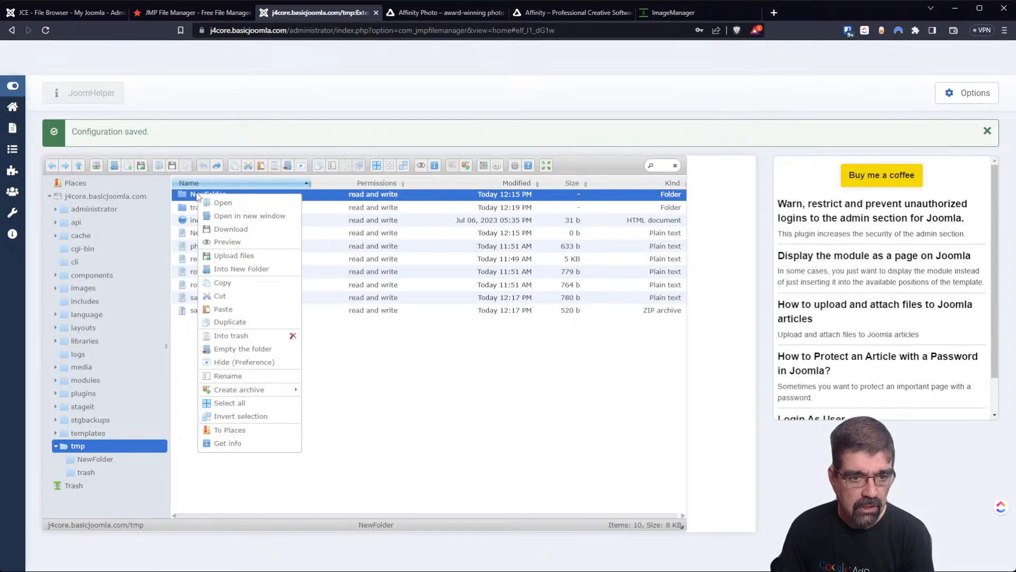
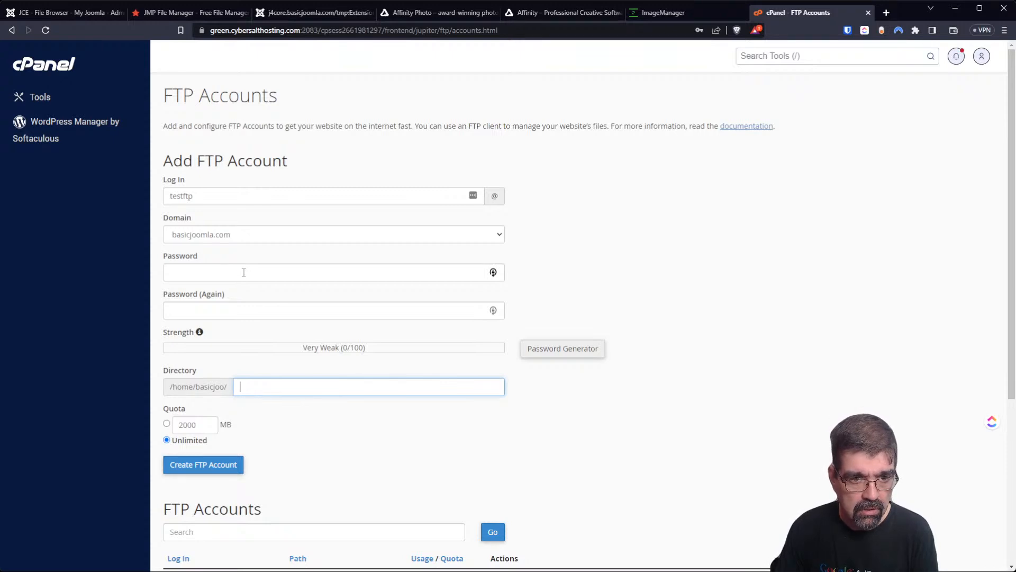
# Paste the strong password into both password fields and create the FTP account.
pyautogui.click(243, 272)
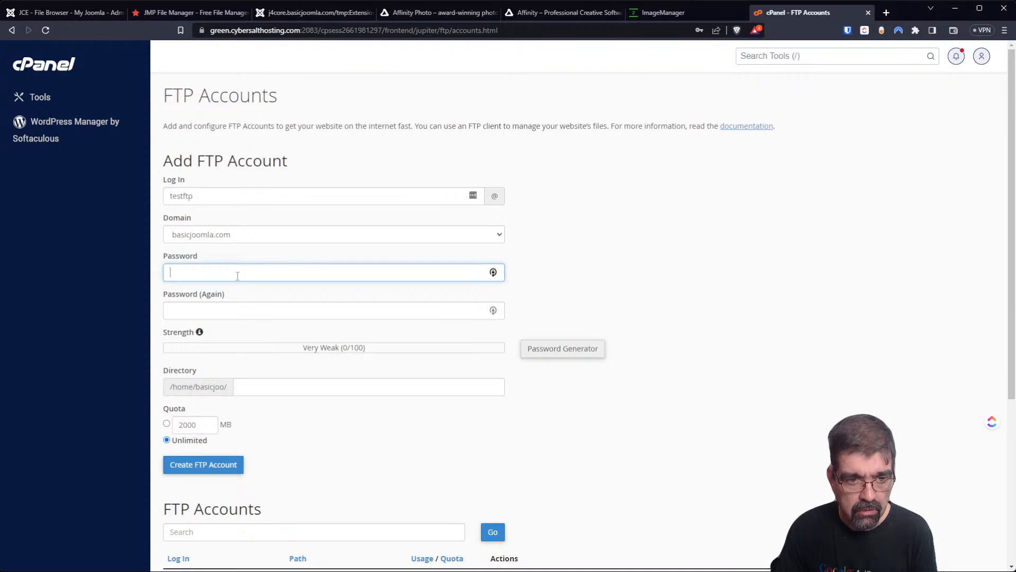
pyautogui.hotkey('ctrl', 'v')
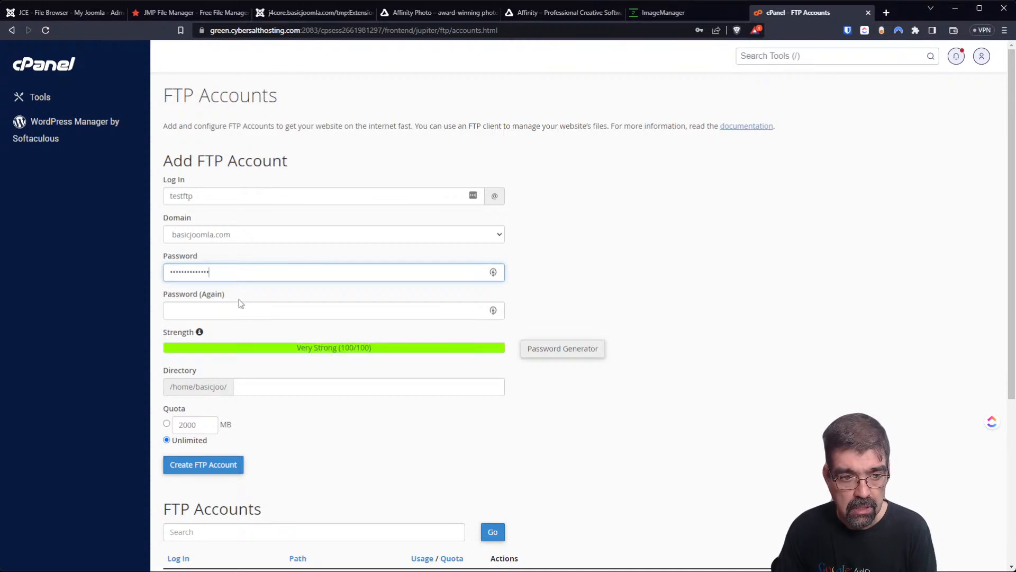
pyautogui.click(240, 308)
pyautogui.hotkey('ctrl', 'v')
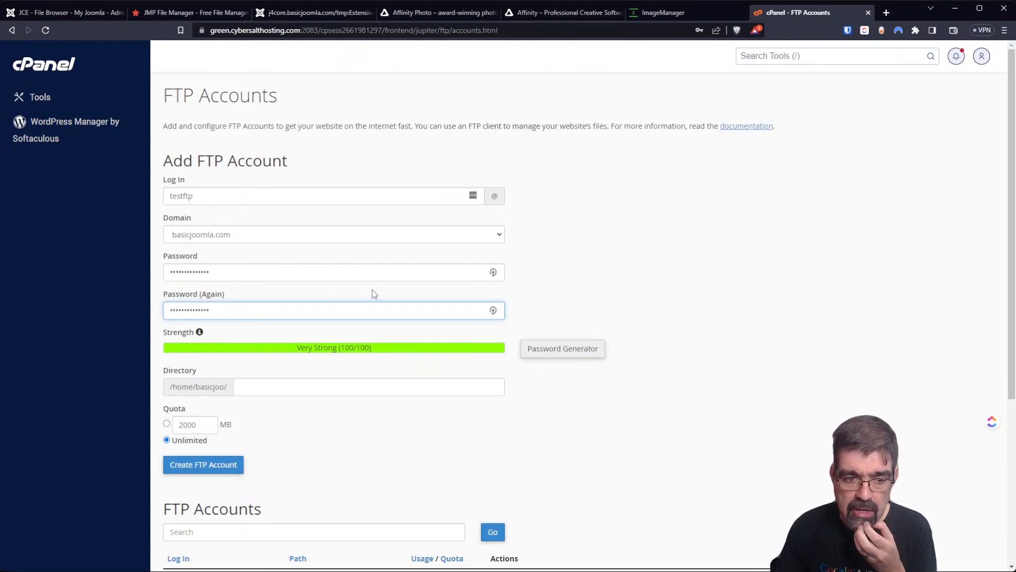
pyautogui.click(223, 471)
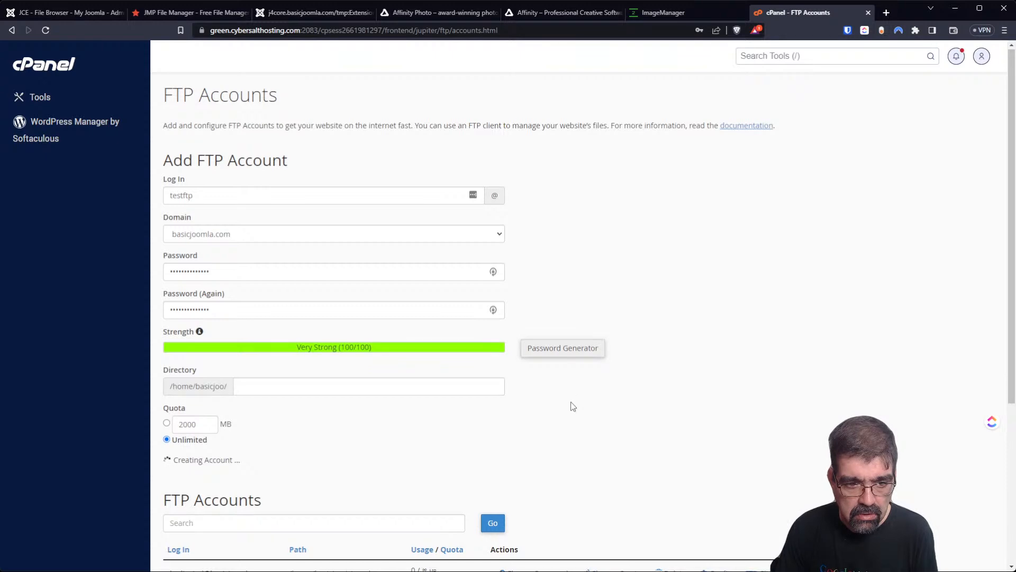
pyautogui.scroll(-6, 571, 408)
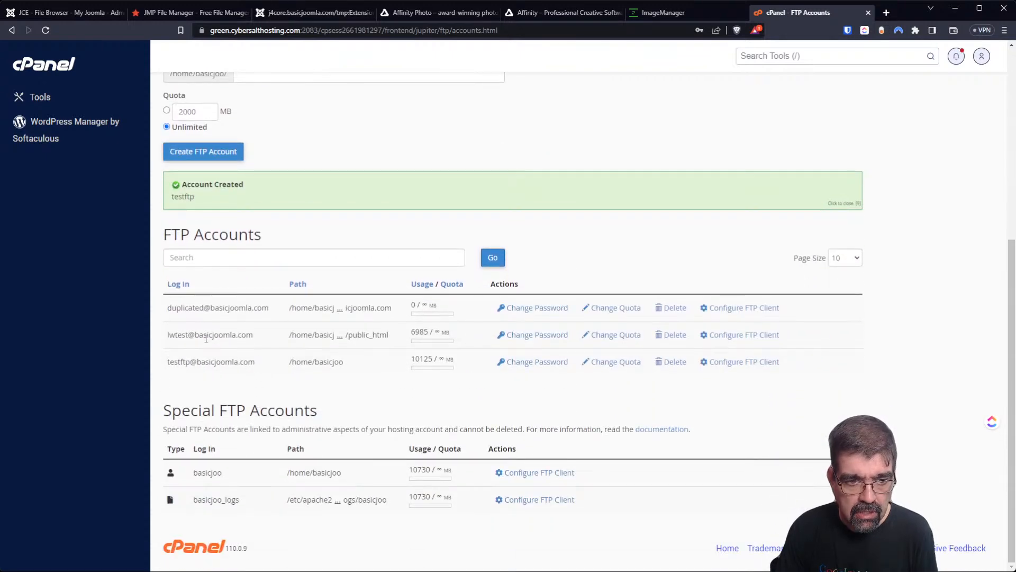
# Show the new FTP account's client configuration settings in cPanel.
pyautogui.click(736, 364)
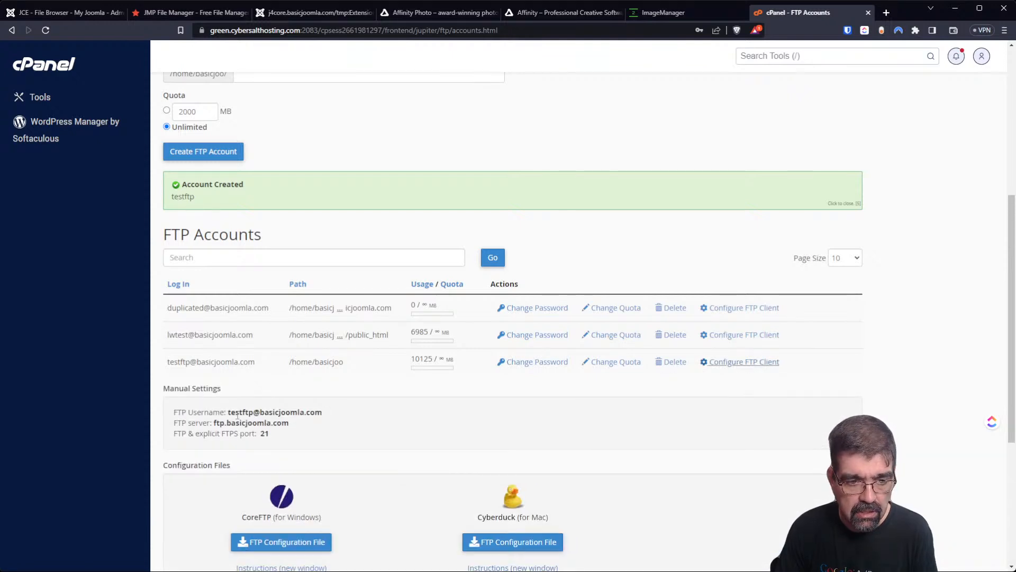
pyautogui.click(95, 10)
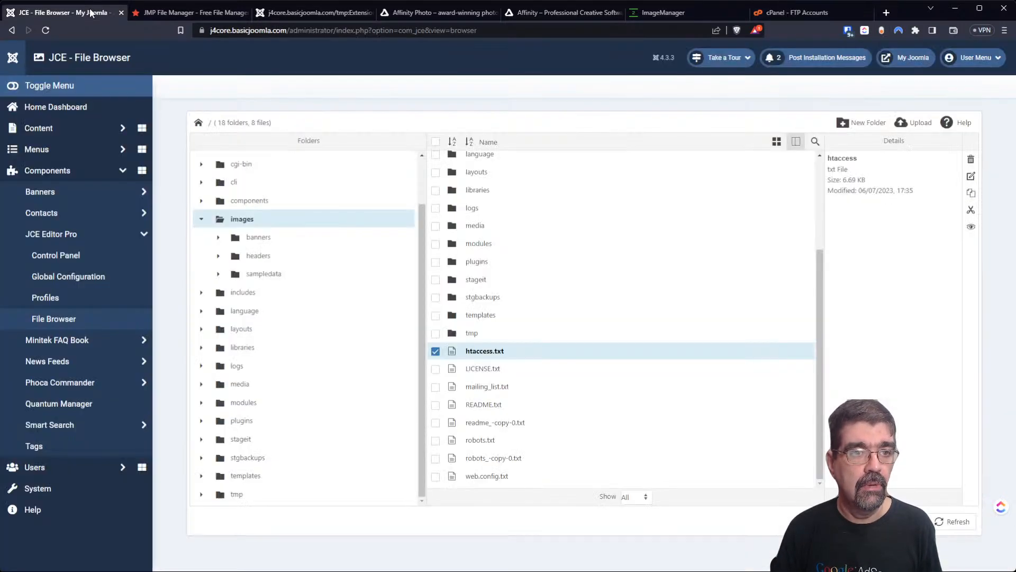
pyautogui.scroll(2, 338, 206)
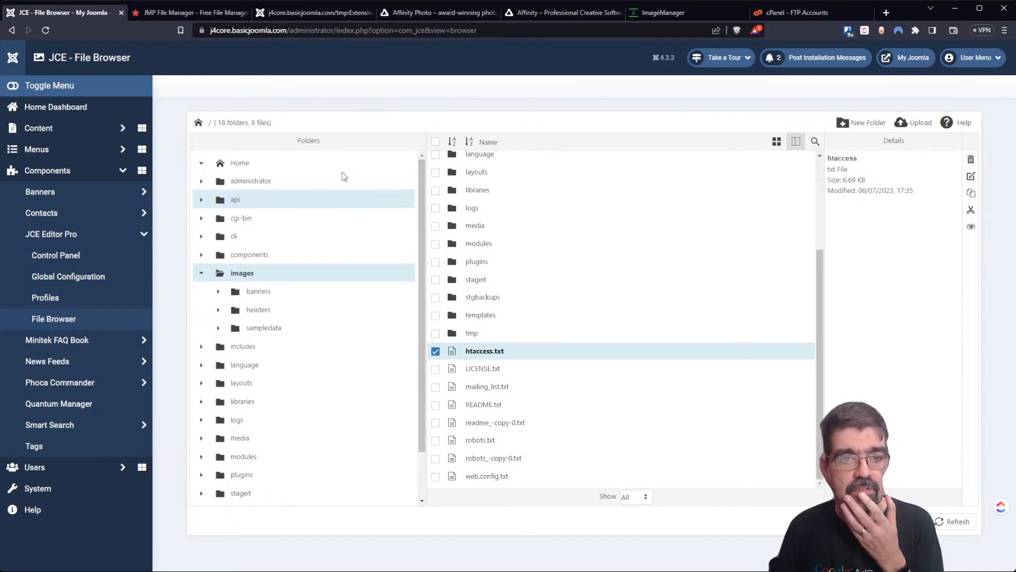
# Dismiss NewFolder's menu in JMP File Manager and open the Mount network volume form.
pyautogui.click(188, 12)
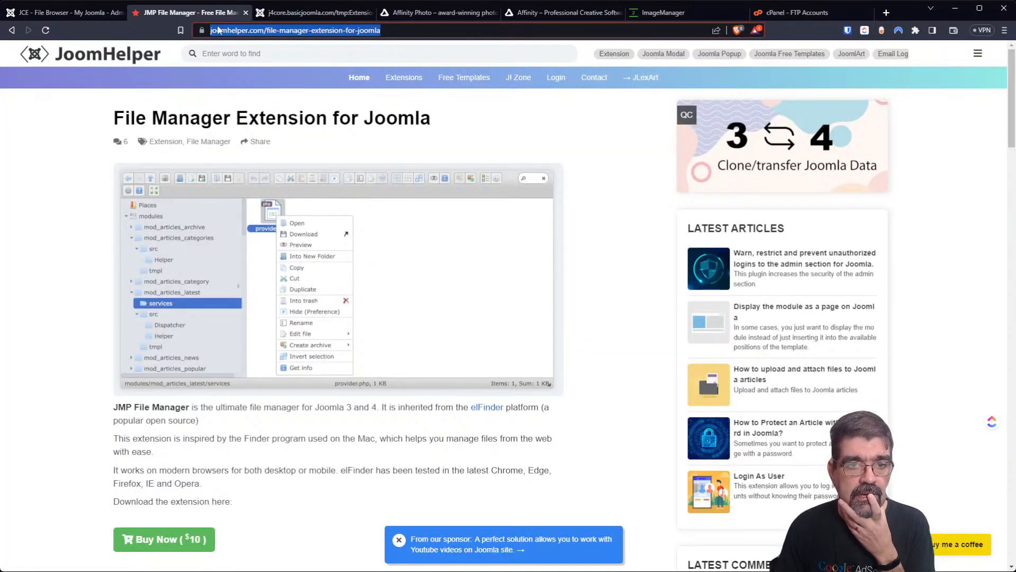
pyautogui.click(299, 13)
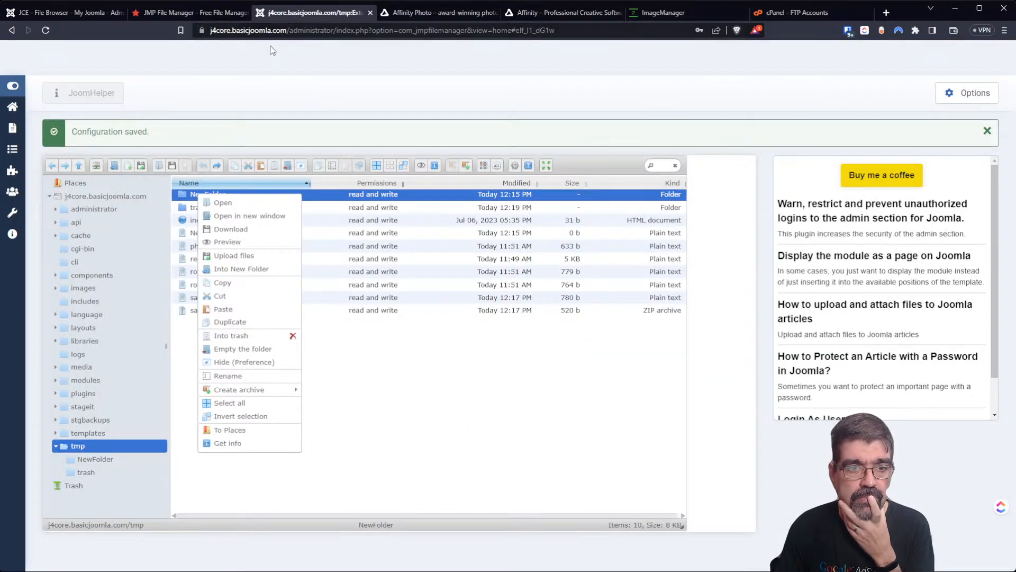
pyautogui.click(246, 98)
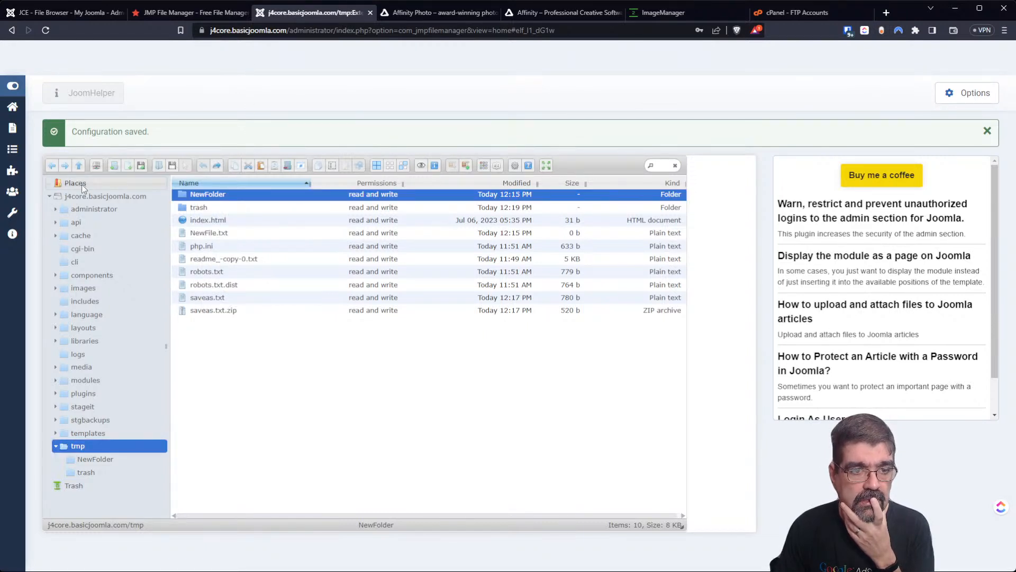
pyautogui.click(97, 165)
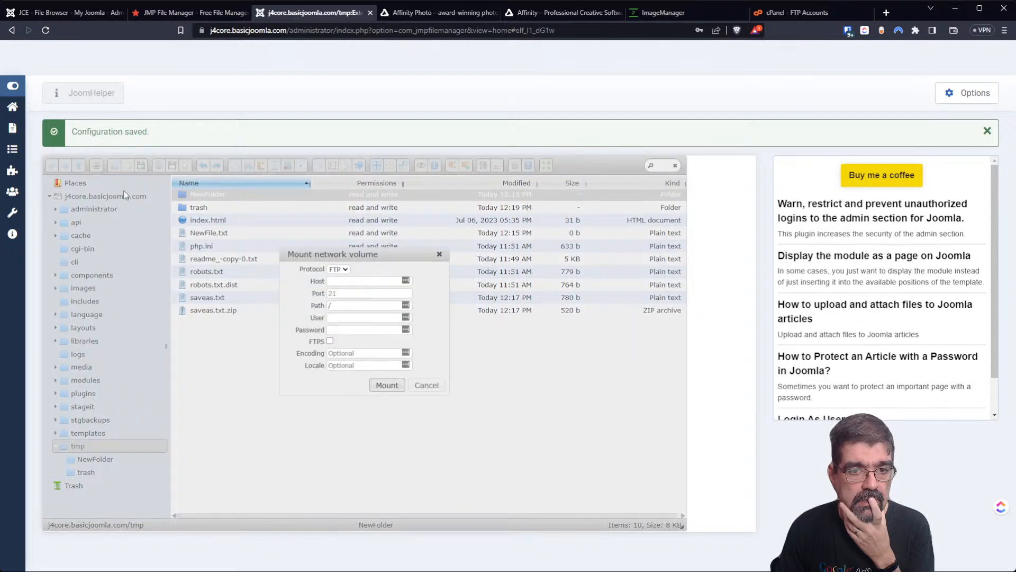
# Mount ftp.basicjoomla.com with the new account's login and pasted password, which fails to log in.
pyautogui.click(342, 282)
pyautogui.write('ft')
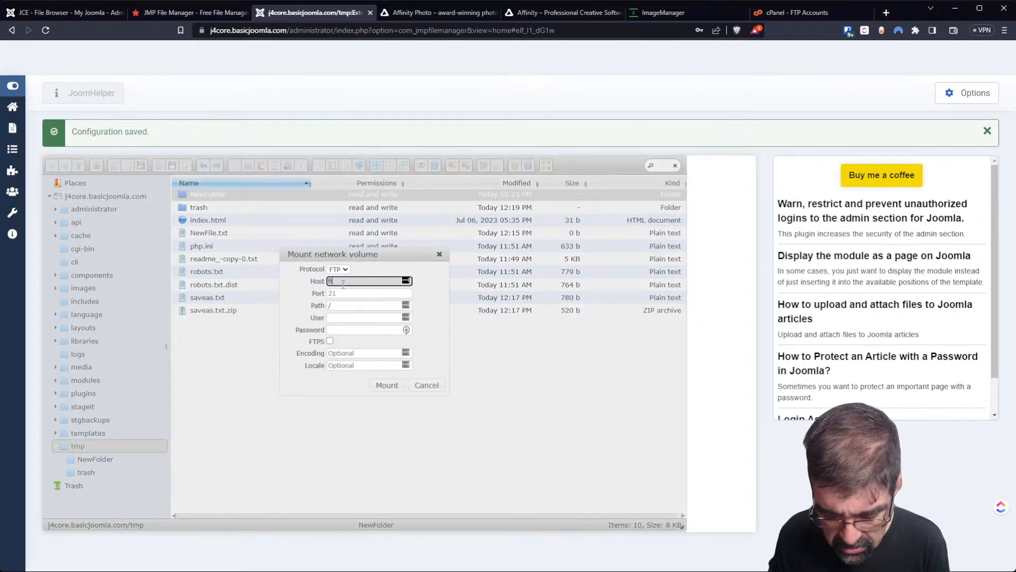
pyautogui.write('p.basic')
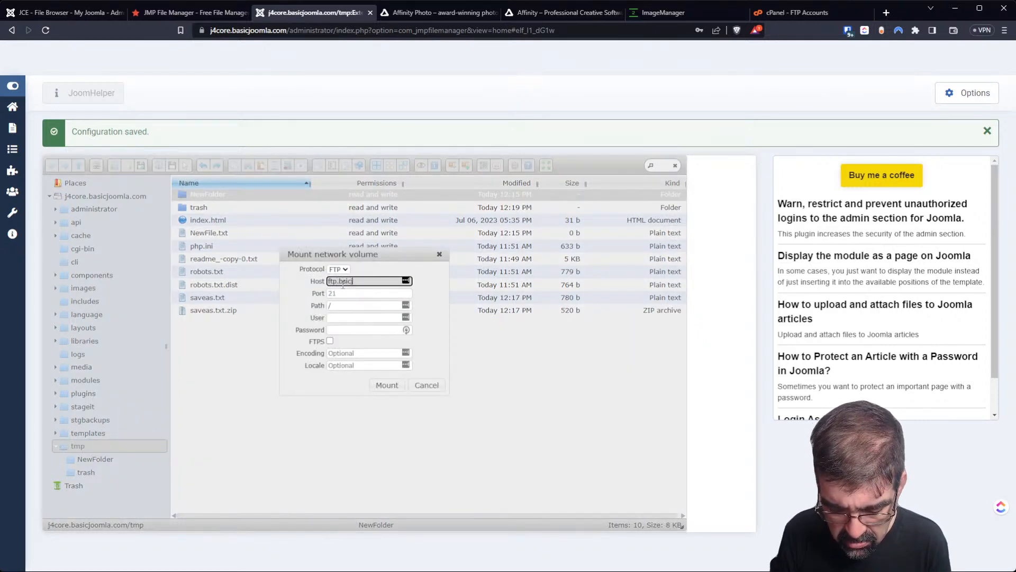
pyautogui.write('joomla.com')
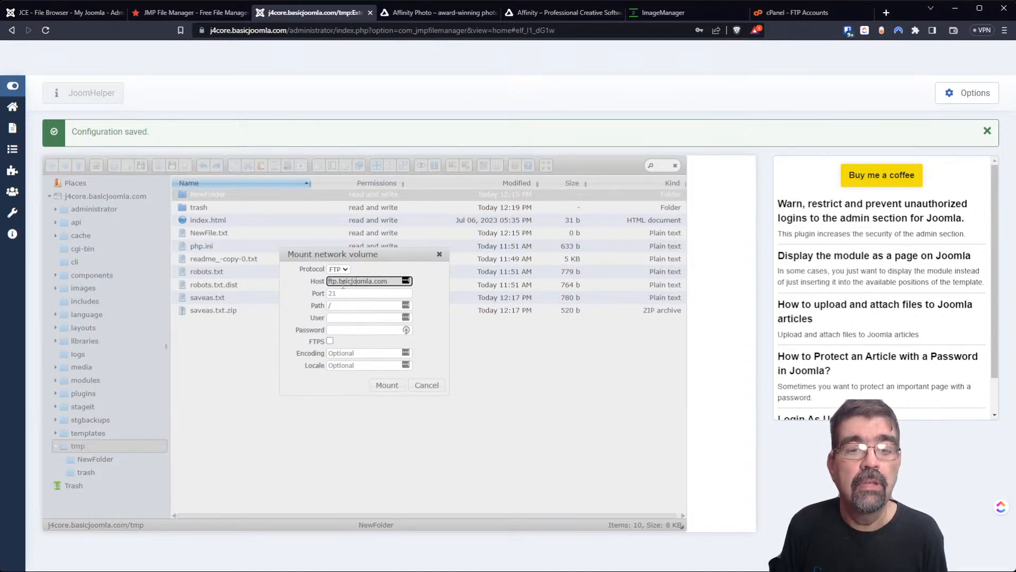
pyautogui.click(342, 282)
pyautogui.write('a')
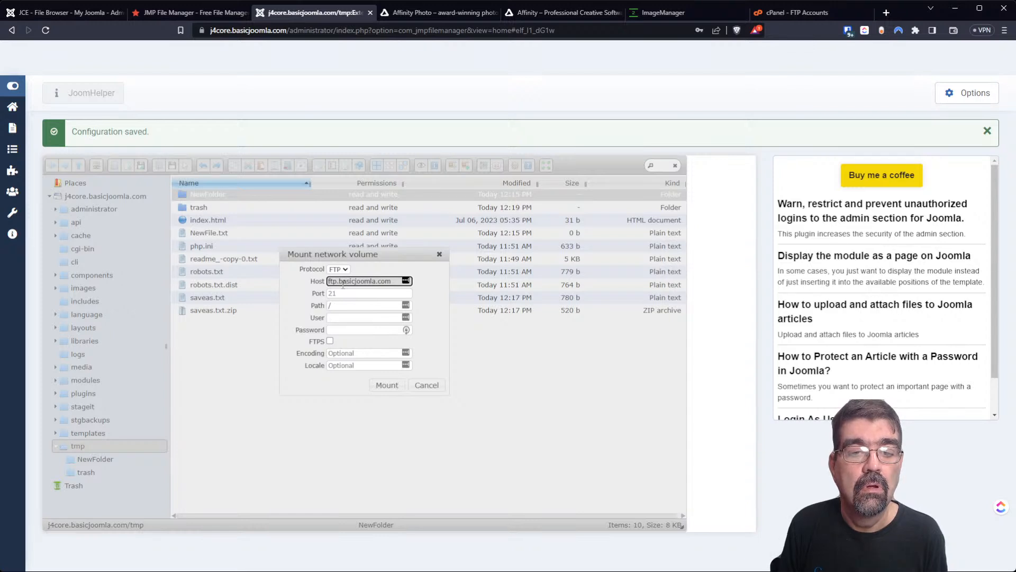
pyautogui.press('Tab')
pyautogui.press('Tab')
pyautogui.press('Tab')
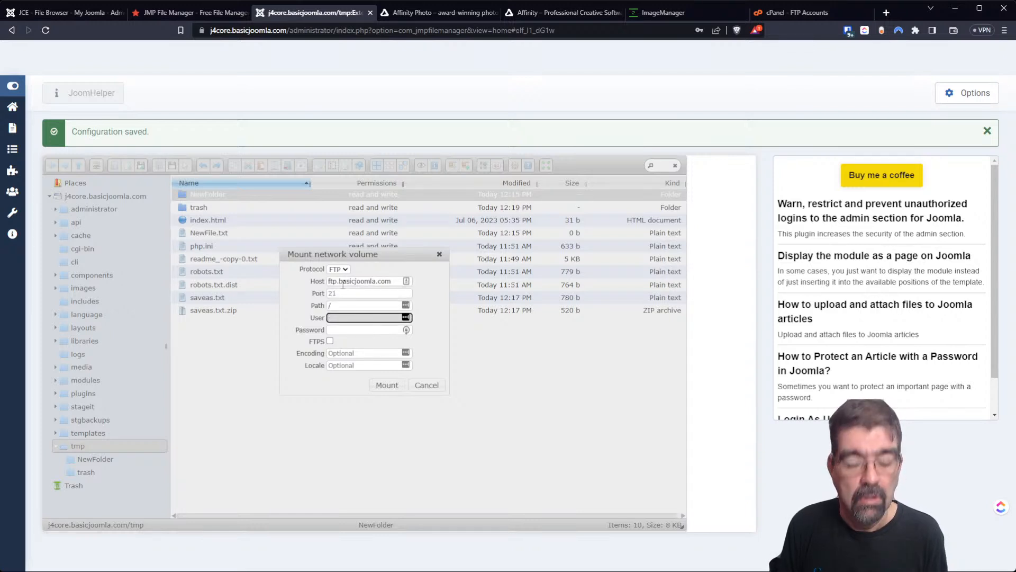
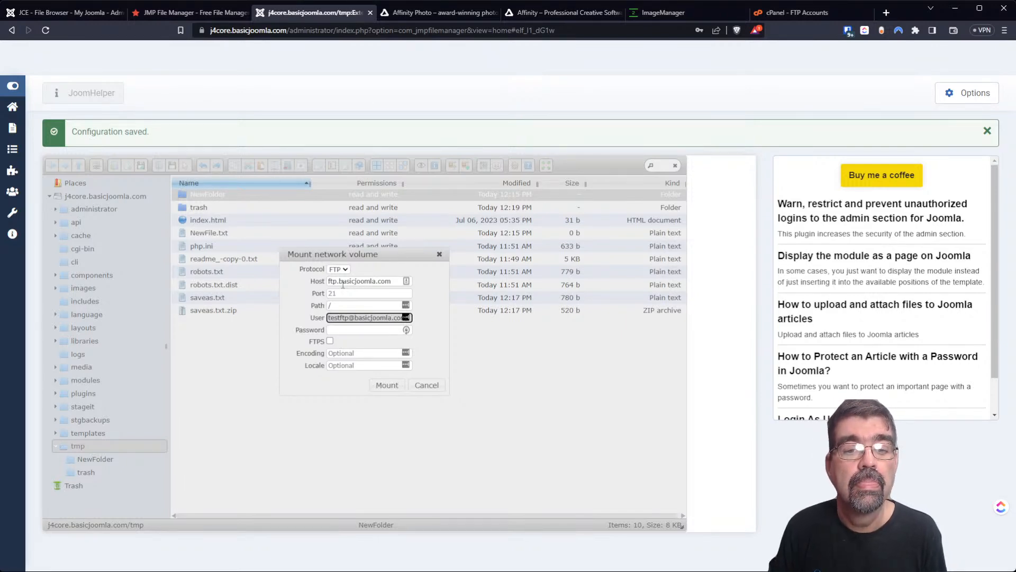
pyautogui.click(339, 330)
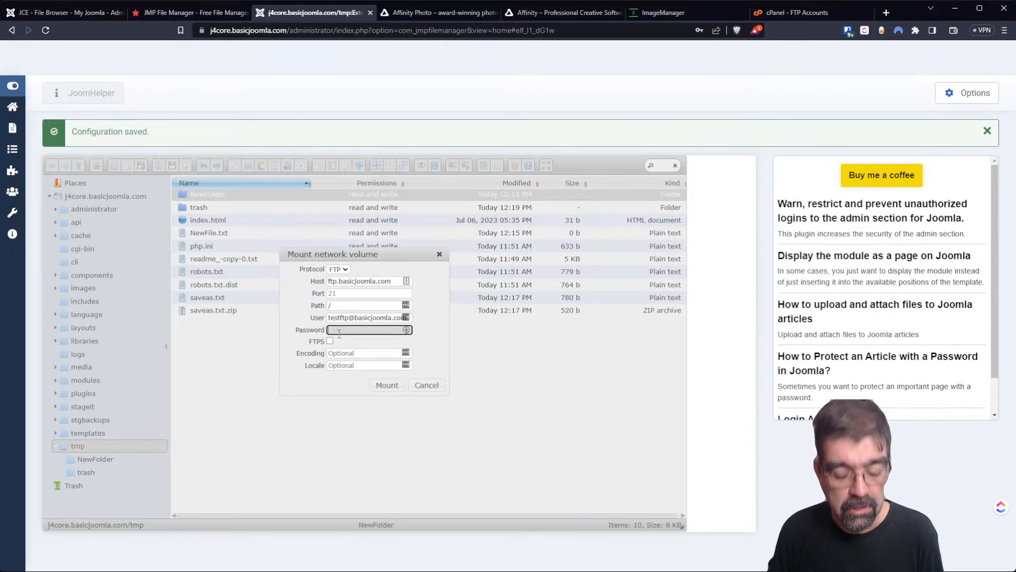
pyautogui.hotkey('ctrl', 'v')
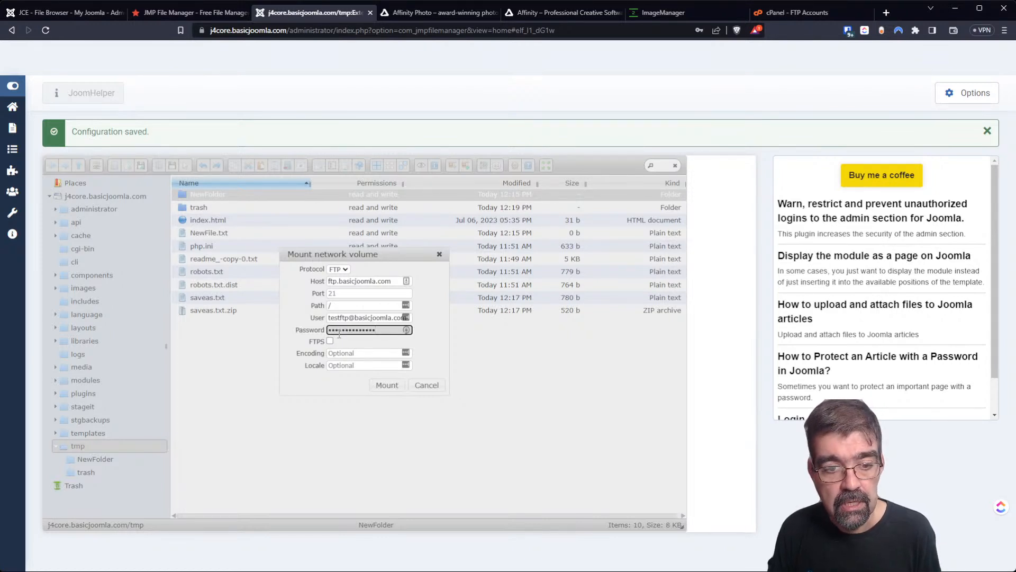
pyautogui.click(343, 353)
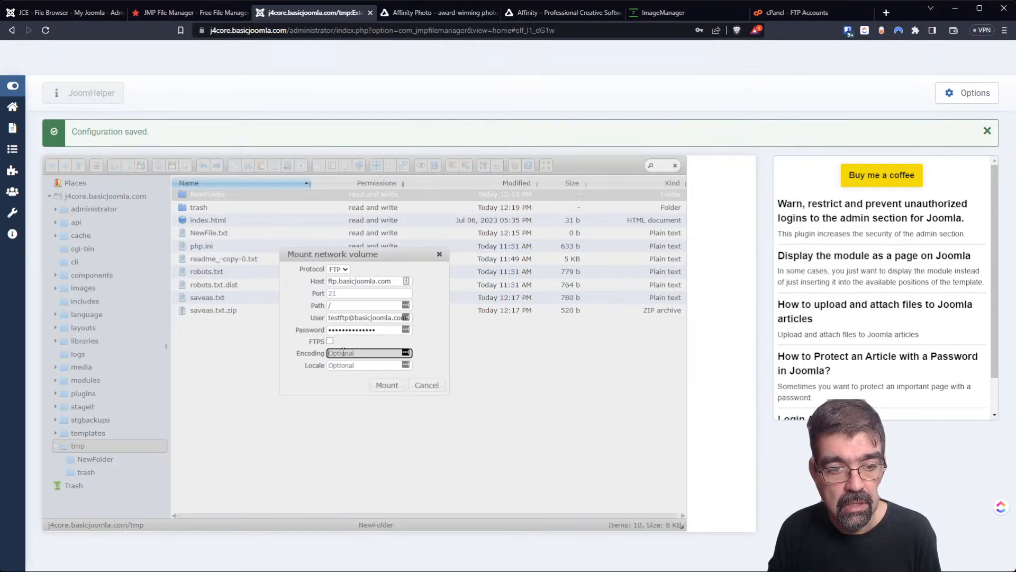
pyautogui.click(396, 388)
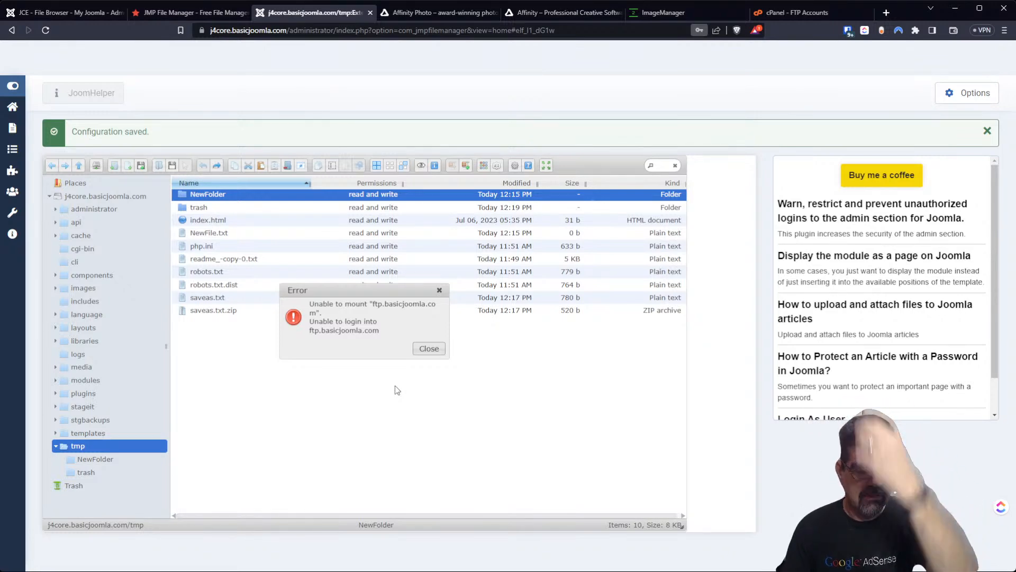
# Reopen the mount form, confirm port 21 and enable FTPS, cross-checking the FTP settings in cPanel.
pyautogui.click(429, 349)
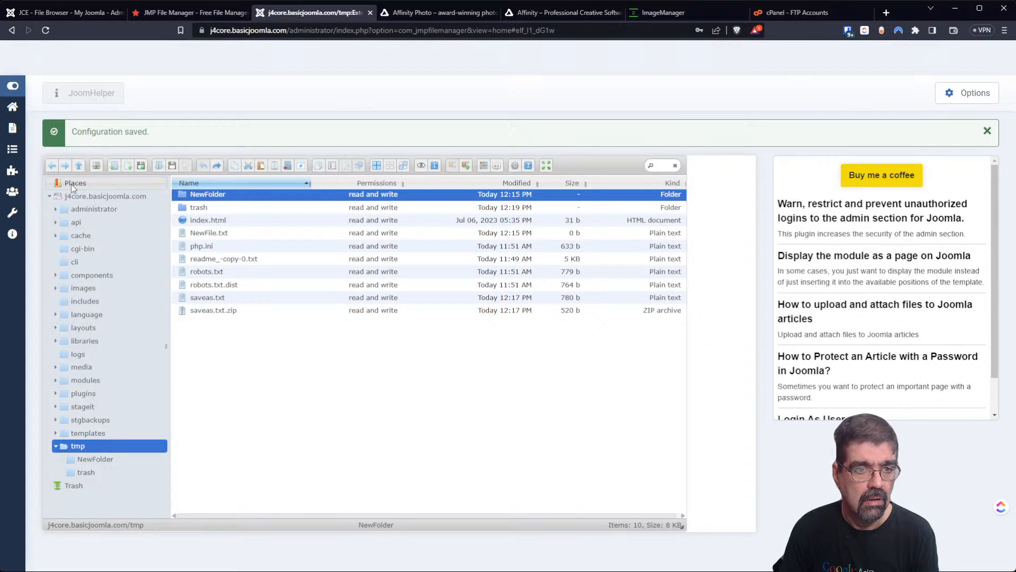
pyautogui.click(97, 168)
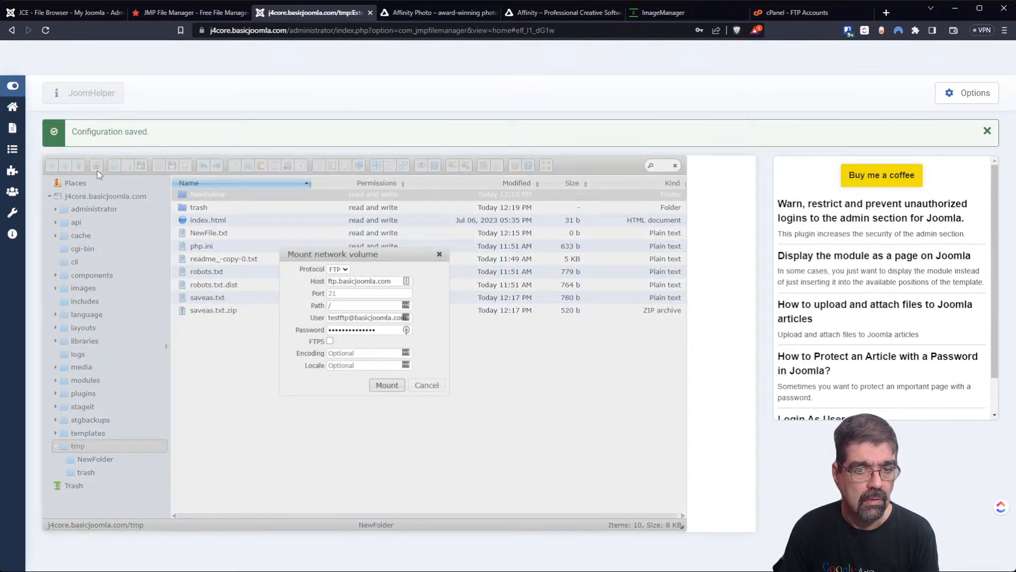
pyautogui.click(356, 293)
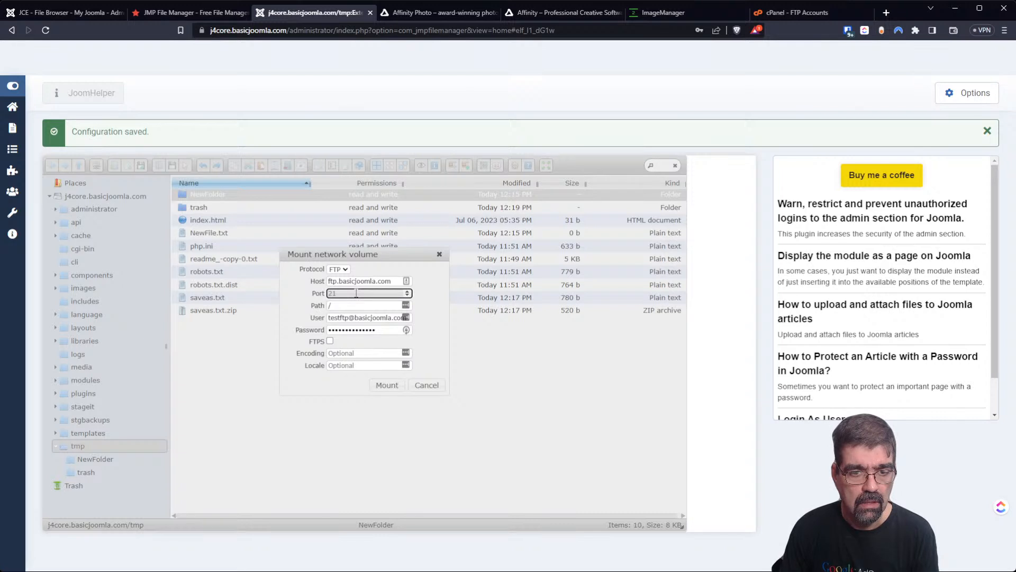
pyautogui.click(396, 329)
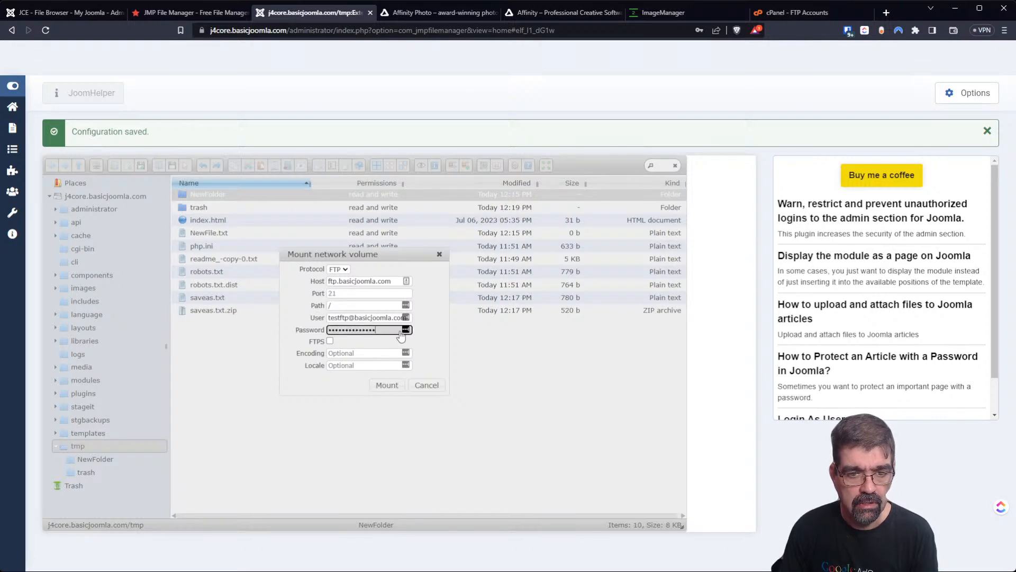
pyautogui.click(330, 341)
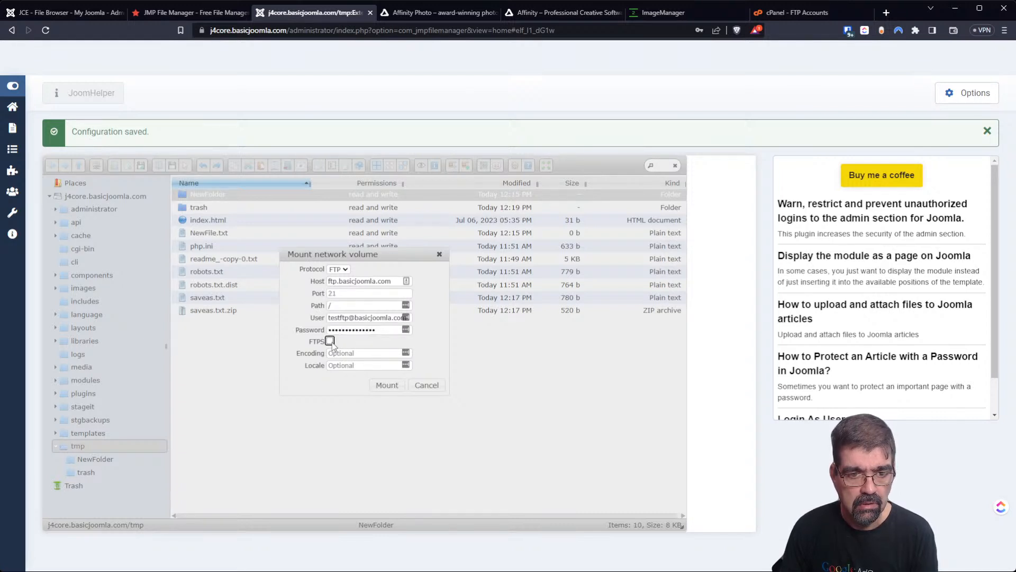
pyautogui.click(329, 341)
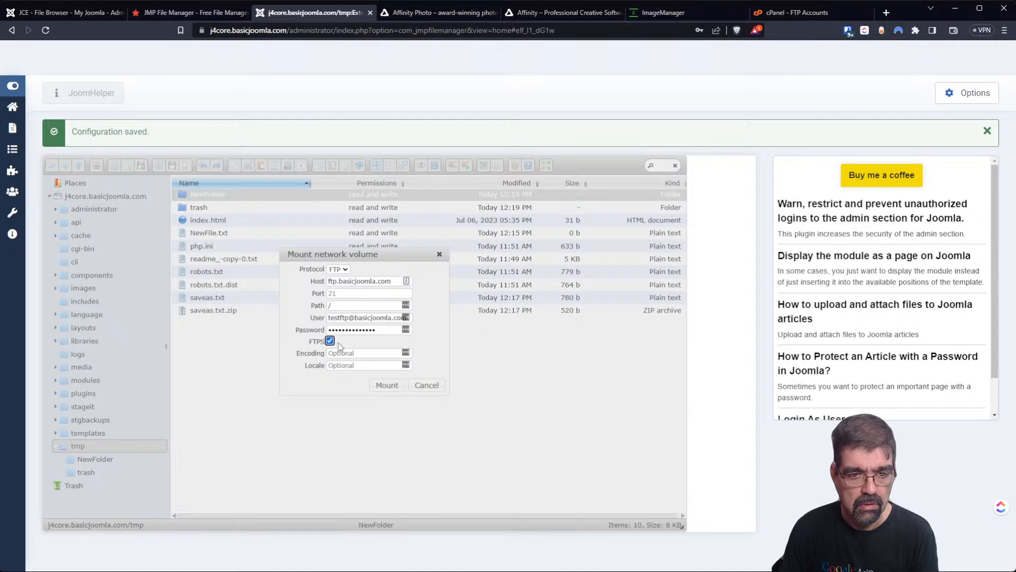
pyautogui.click(381, 390)
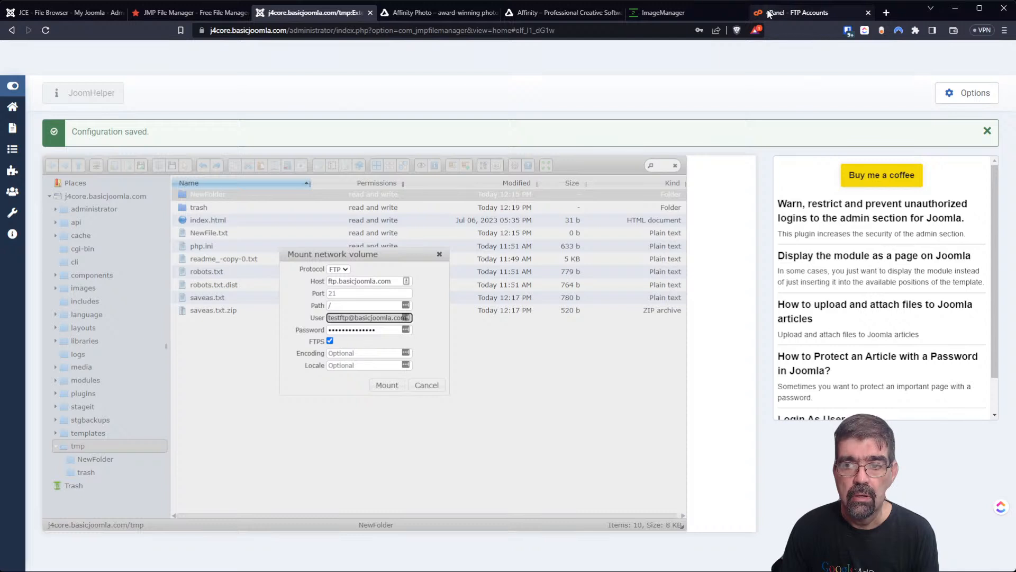
pyautogui.click(793, 12)
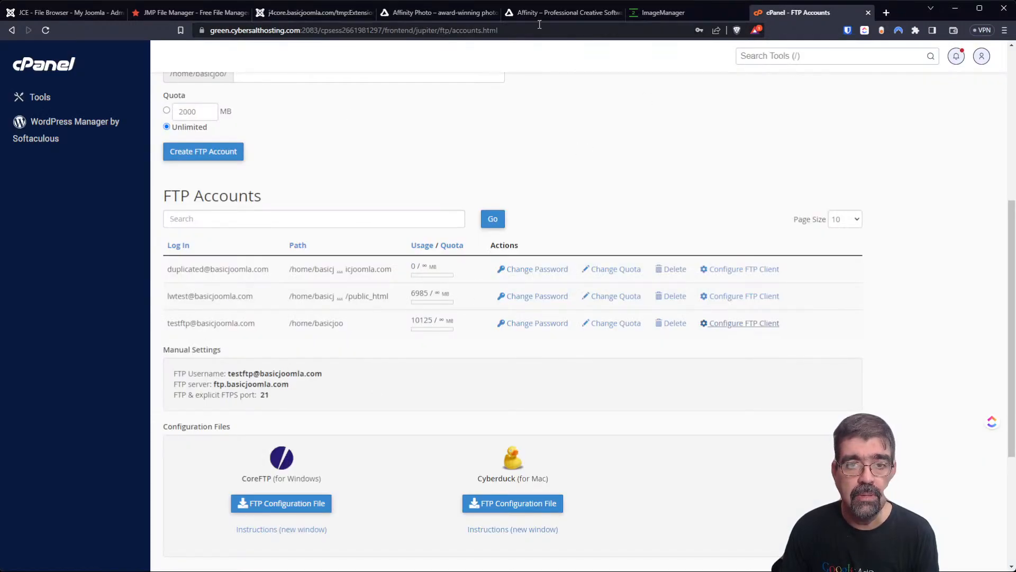
pyautogui.click(299, 12)
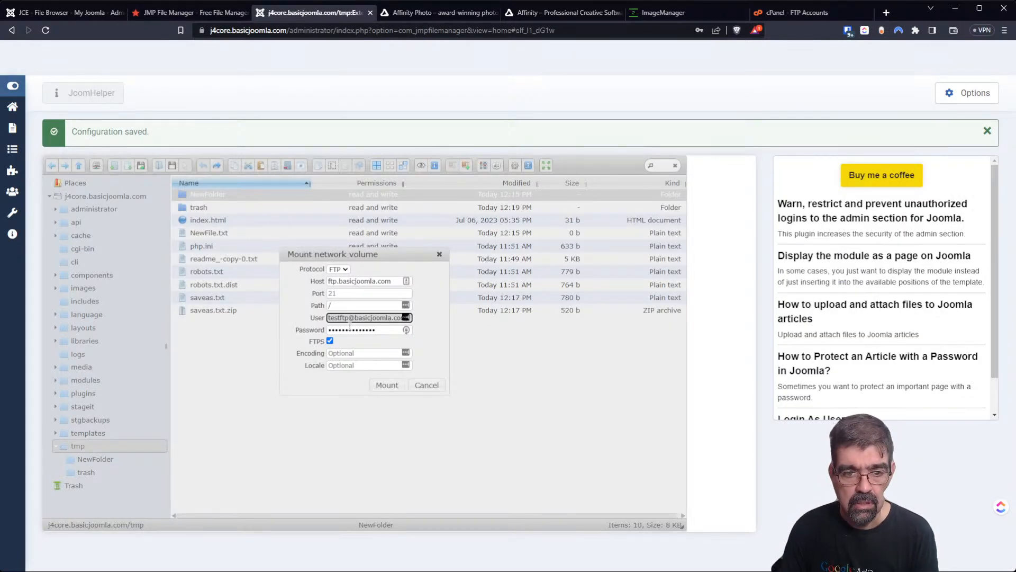
# Mount the FTPS volume and scroll through its 46-item root listing.
pyautogui.click(387, 385)
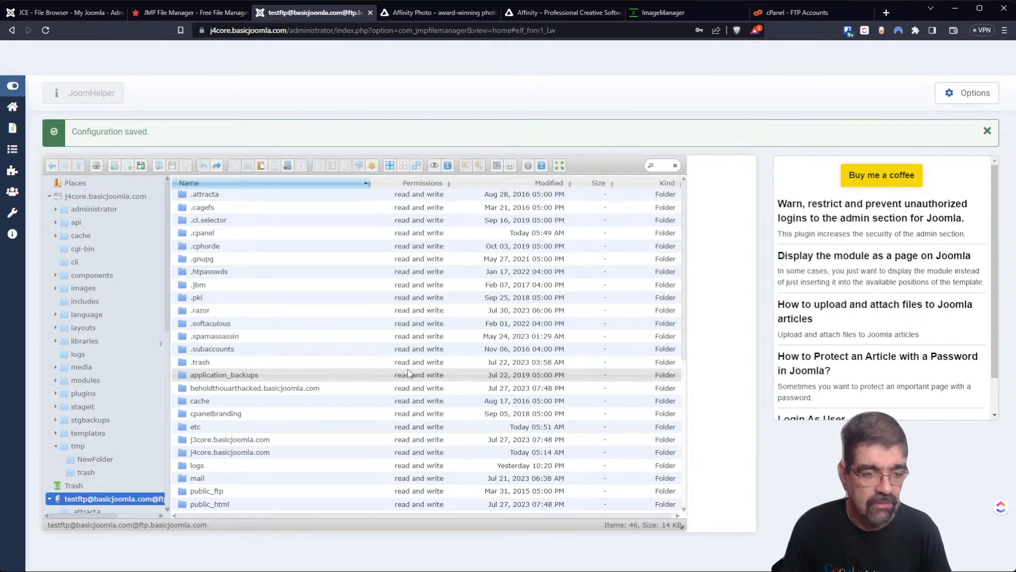
pyautogui.scroll(-3, 148, 276)
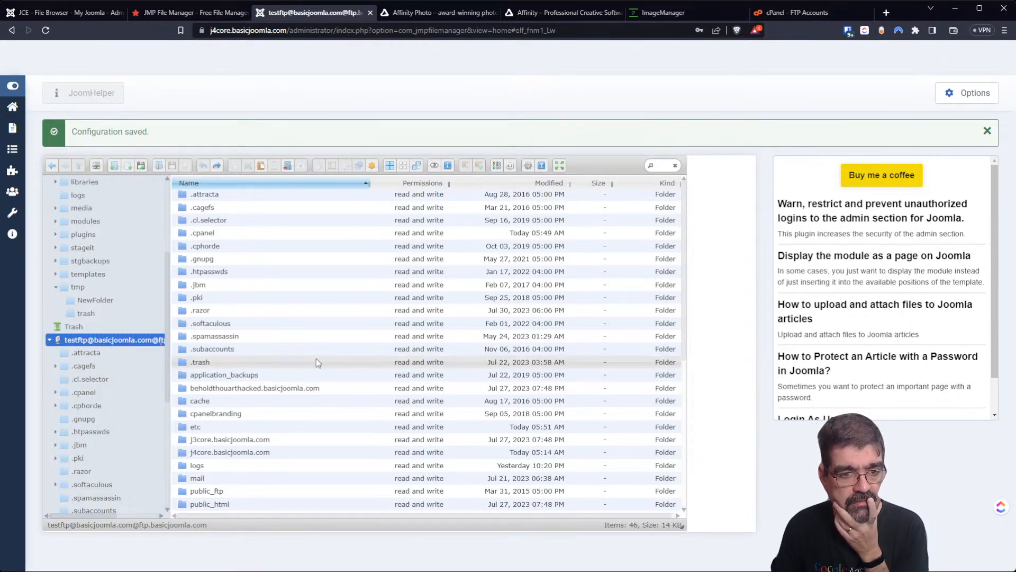
pyautogui.scroll(-2, 316, 359)
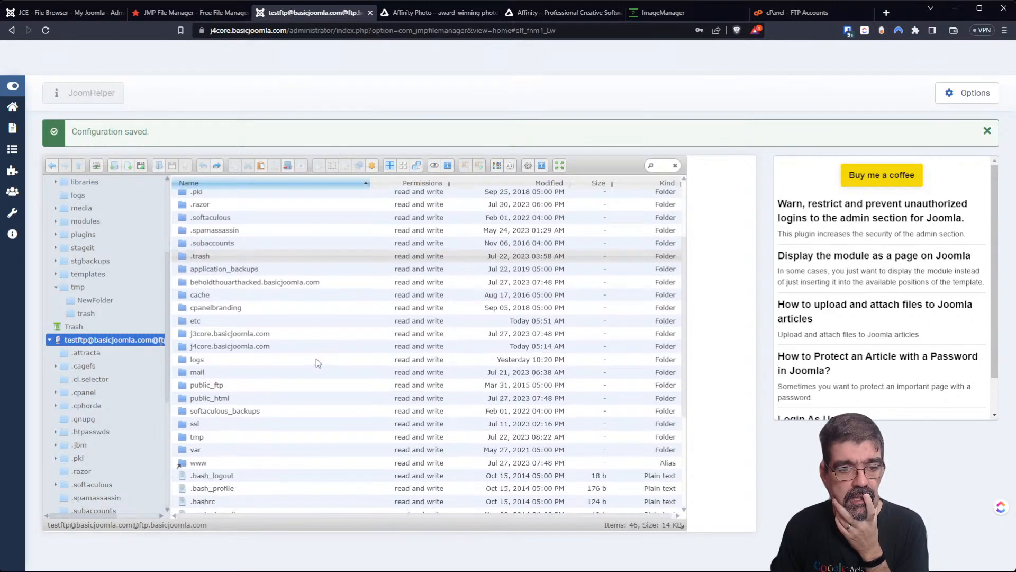
pyautogui.scroll(-2, 316, 358)
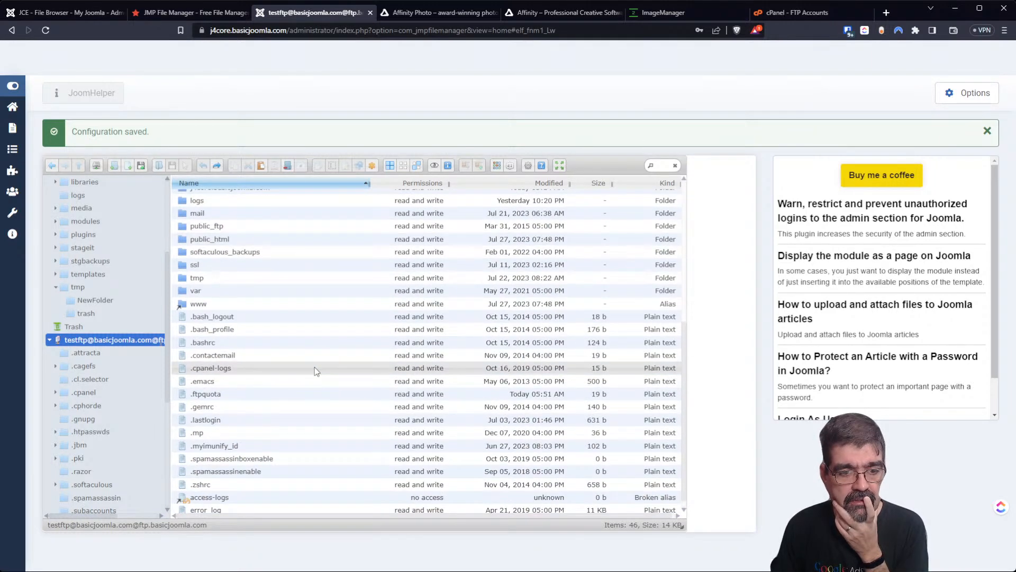
pyautogui.scroll(-1, 315, 367)
pyautogui.scroll(3, 314, 367)
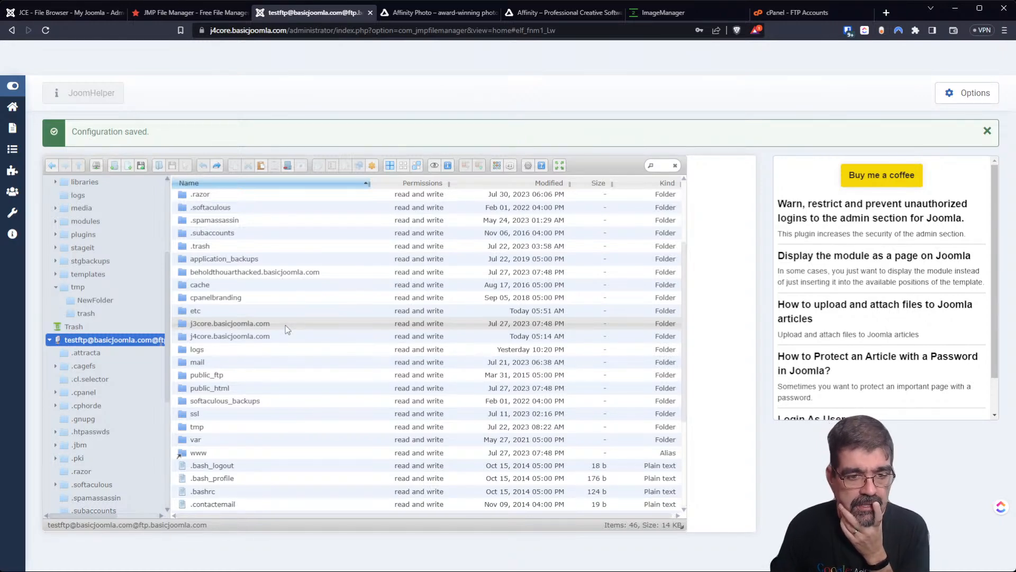
# Look inside softaculous_backups, return to the root, and open public_html.
pyautogui.doubleClick(185, 406)
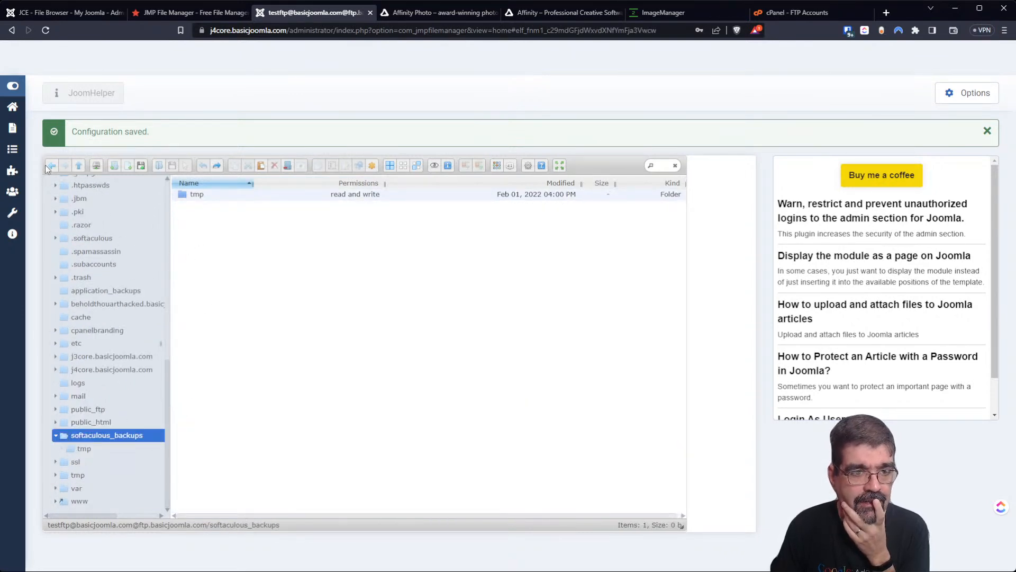
pyautogui.click(78, 167)
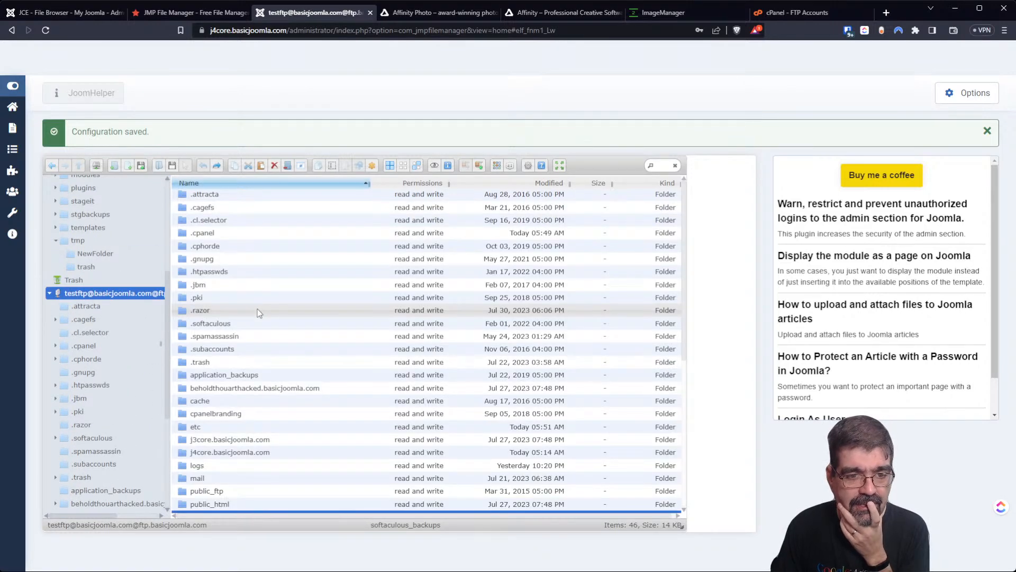
pyautogui.scroll(-5, 258, 323)
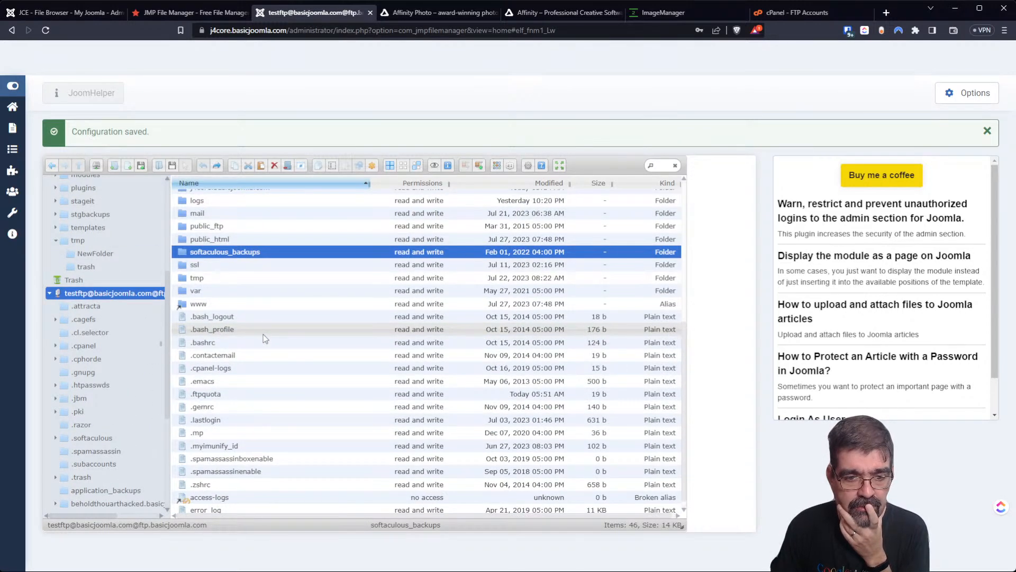
pyautogui.scroll(3, 262, 336)
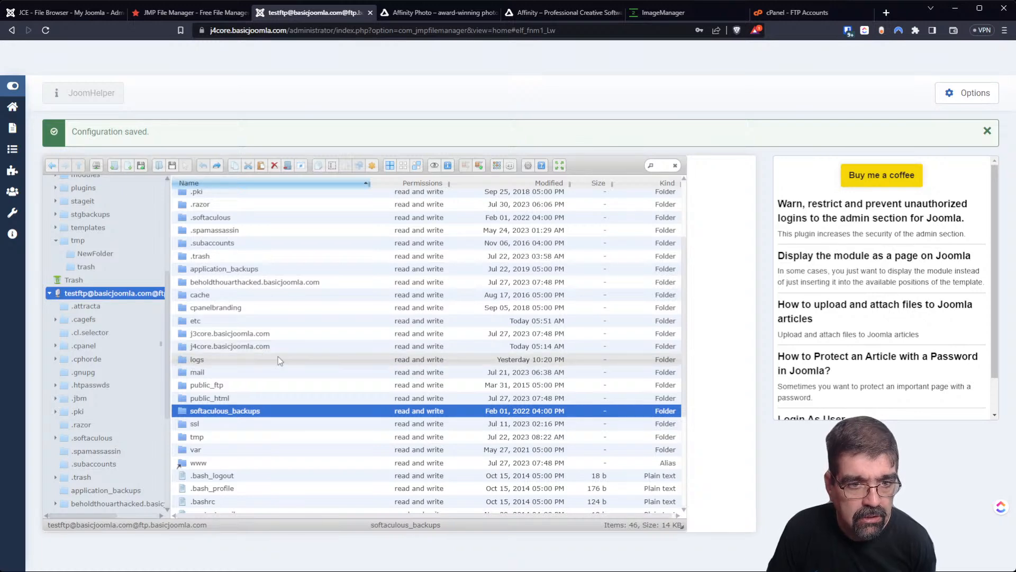
pyautogui.scroll(2, 285, 353)
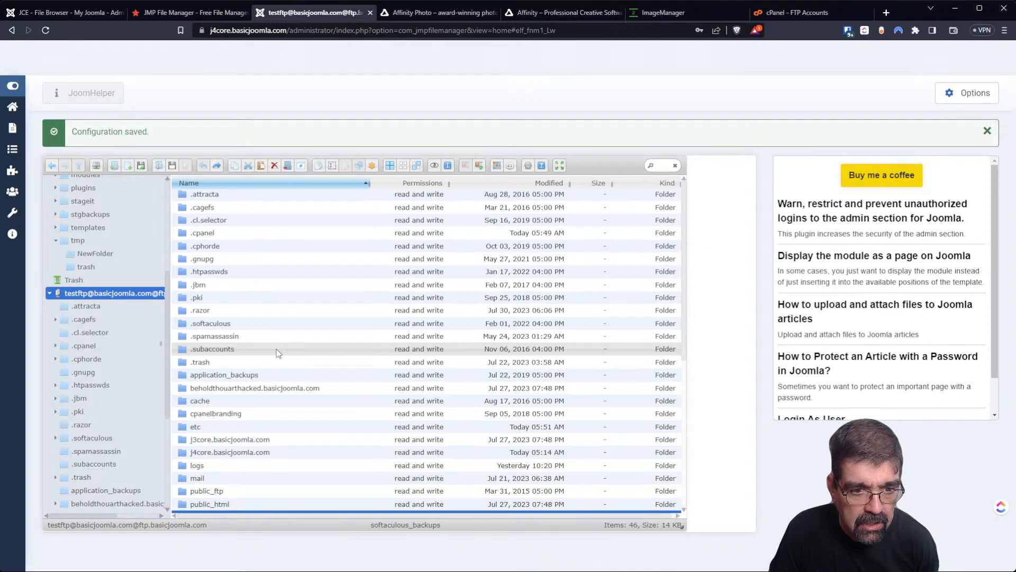
pyautogui.scroll(-1, 275, 351)
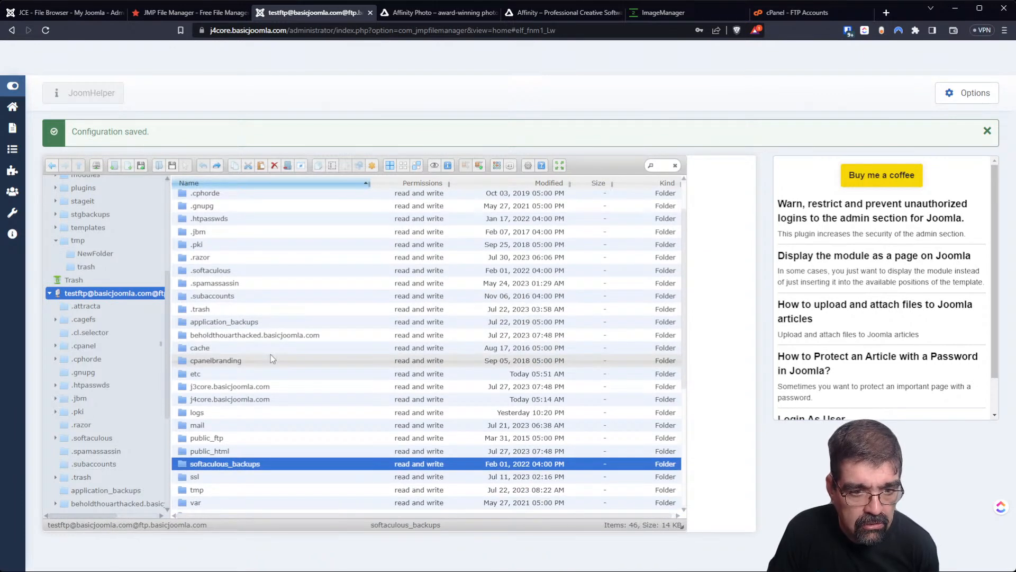
pyautogui.scroll(-1, 268, 361)
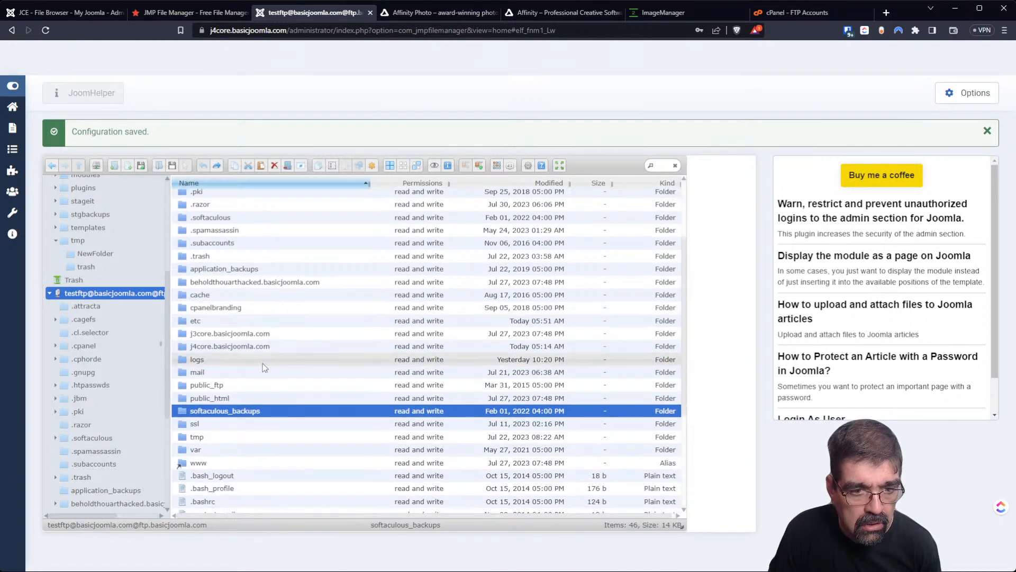
pyautogui.doubleClick(201, 398)
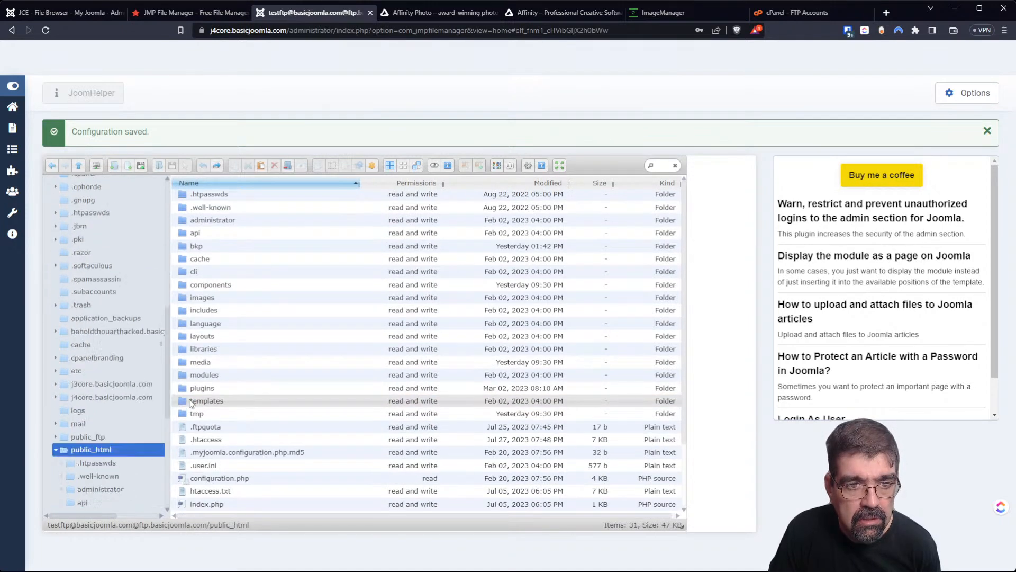
# Copy the 343.46 MB .jpa site backup from the public_html/bkp folder.
pyautogui.doubleClick(184, 249)
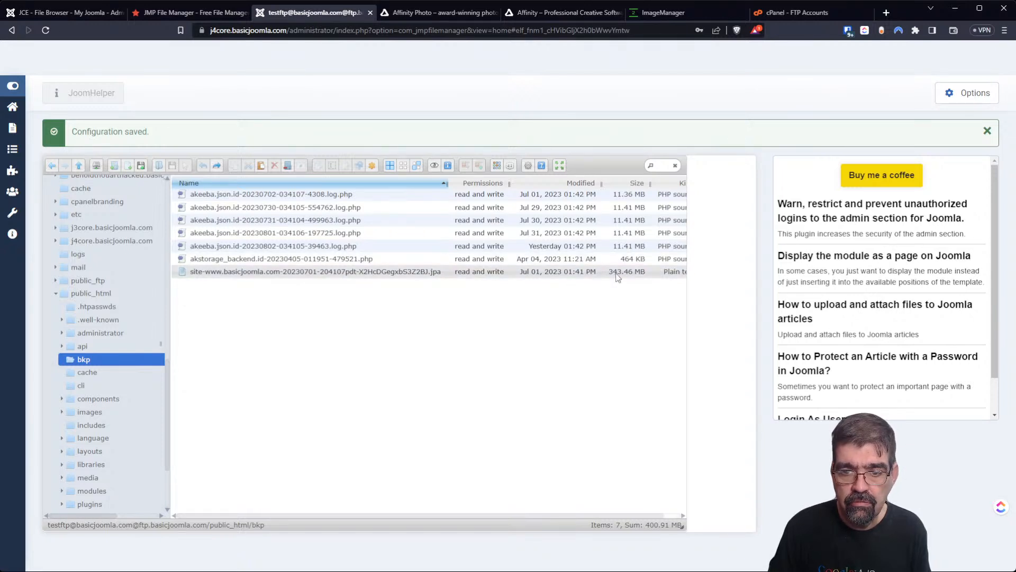
pyautogui.rightClick(197, 277)
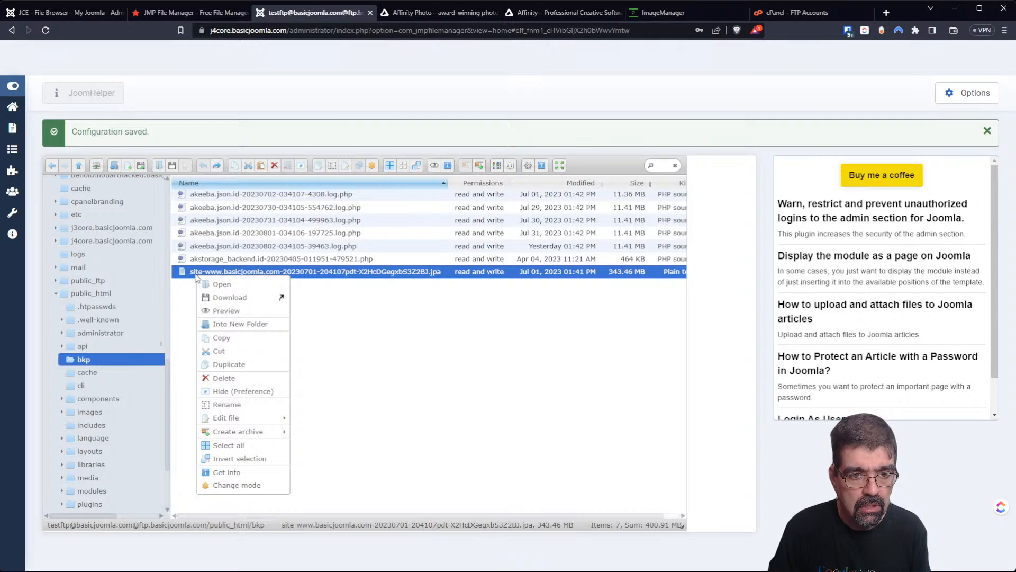
pyautogui.click(250, 339)
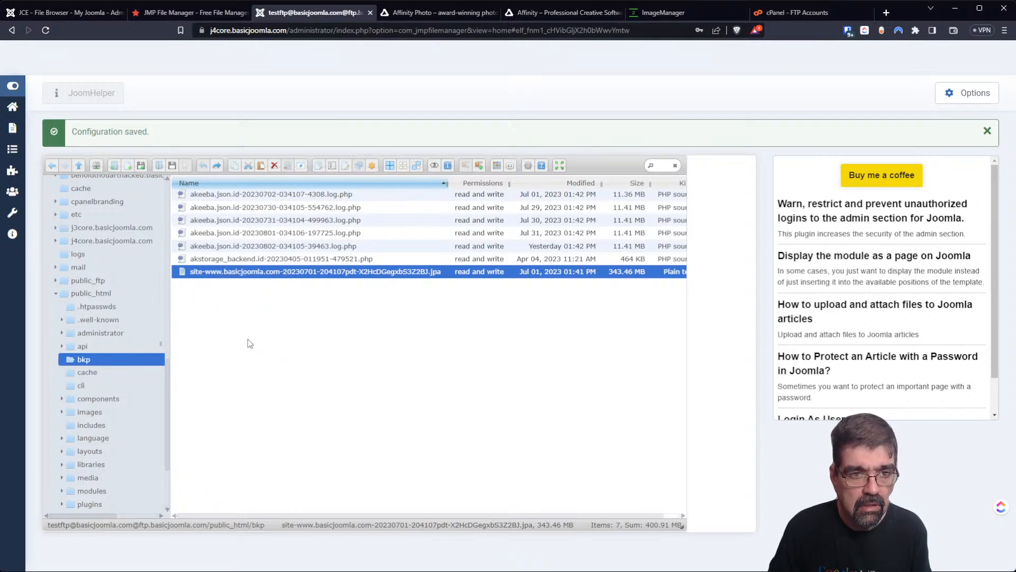
pyautogui.moveTo(168, 372); pyautogui.dragTo(159, 178)
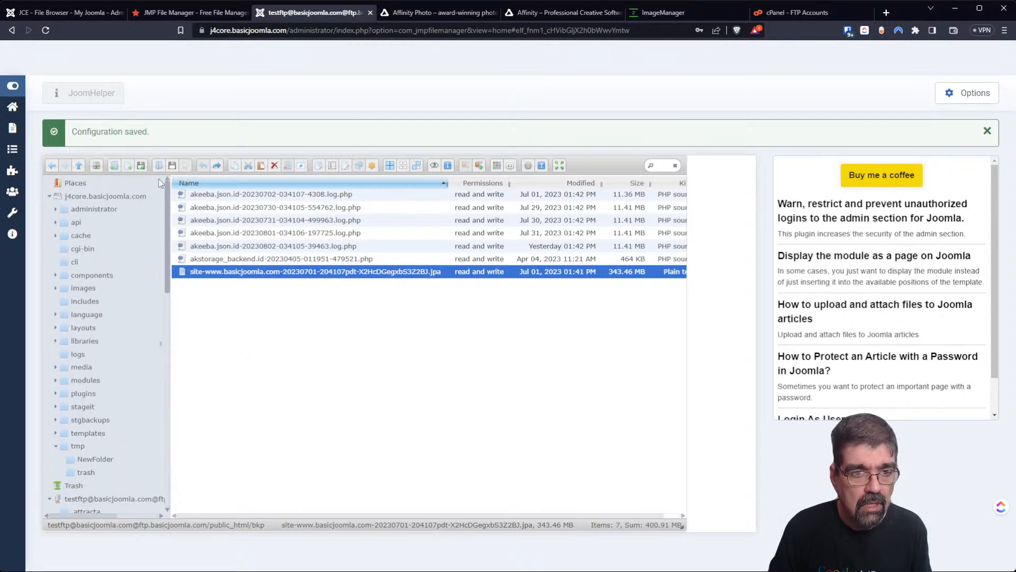
# Paste the .jpa backup into the j4core.basicjoomla.com root folder.
pyautogui.click(112, 201)
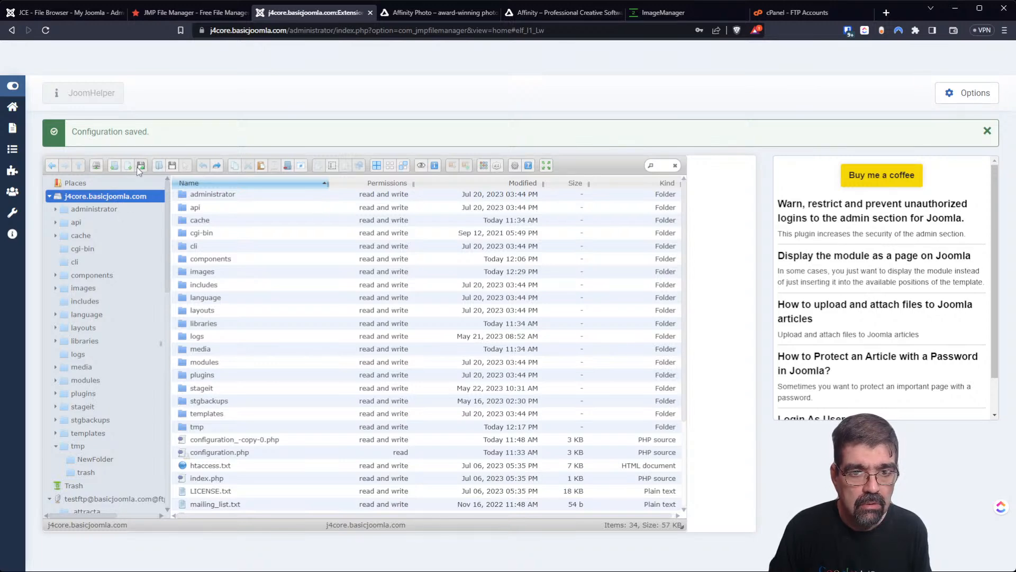
pyautogui.click(260, 167)
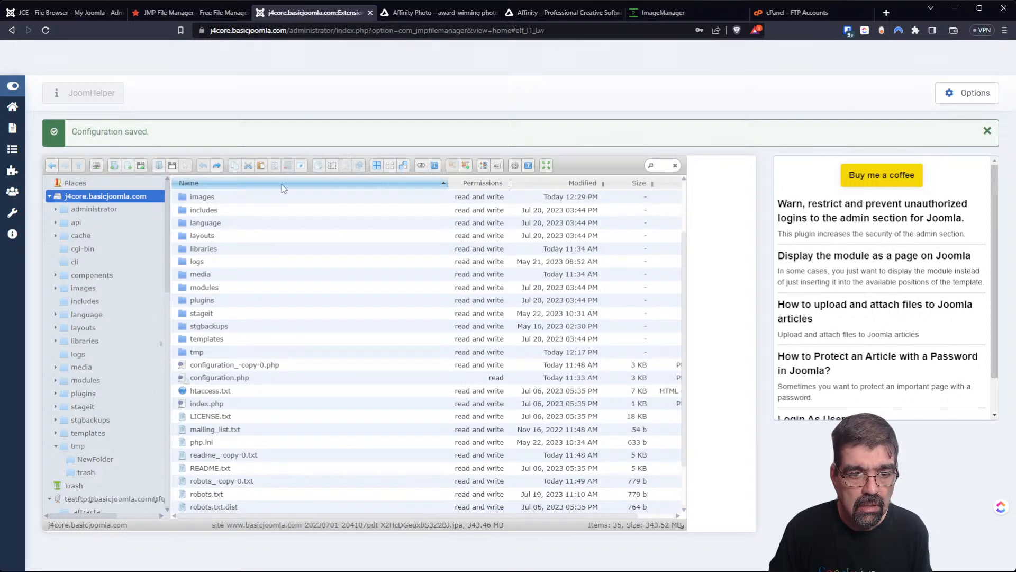
pyautogui.scroll(-2, 687, 317)
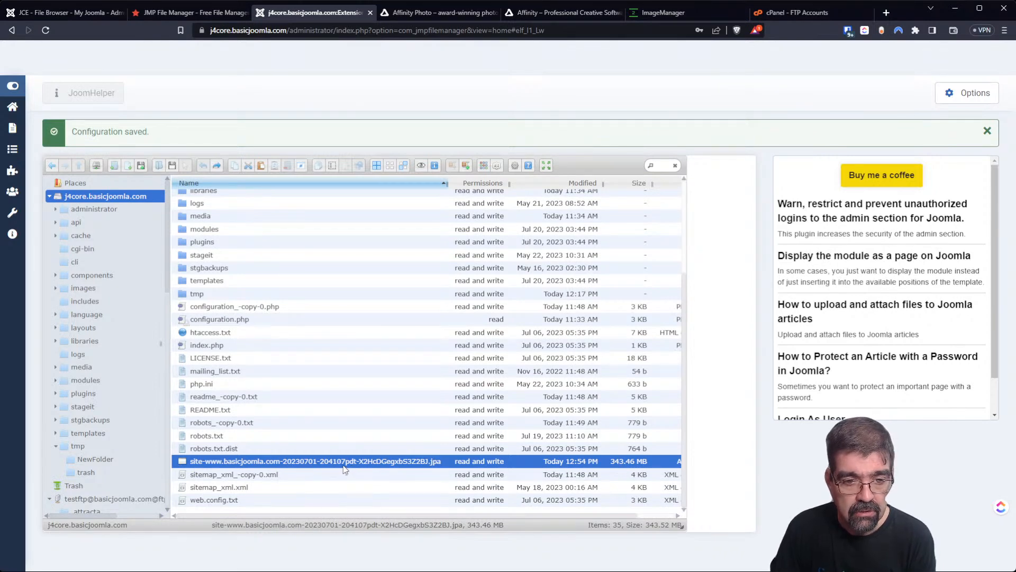
# Permanently remove the pasted .jpa backup from the j4core.basicjoomla.com root.
pyautogui.rightClick(347, 465)
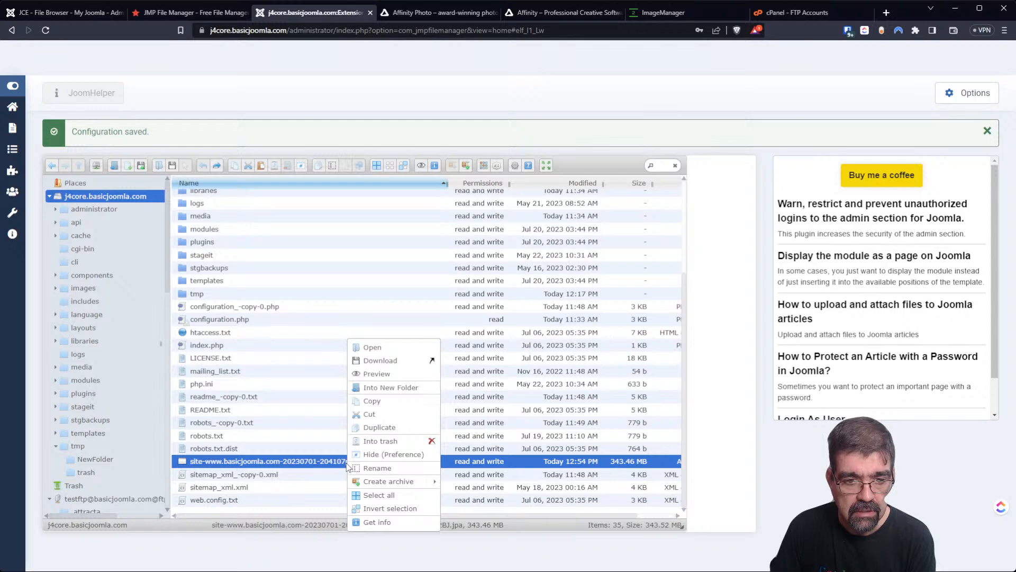
pyautogui.click(386, 443)
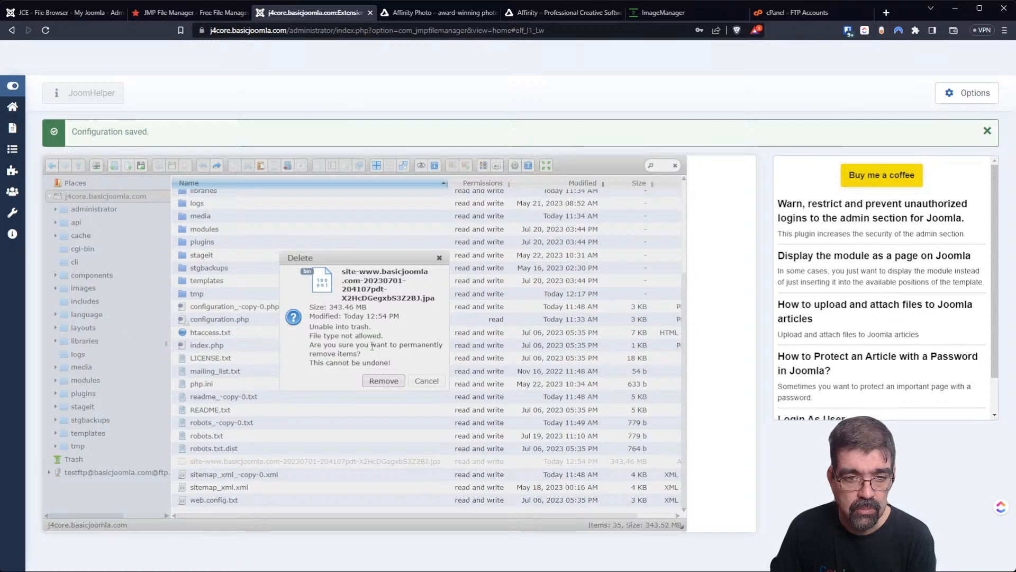
pyautogui.click(381, 382)
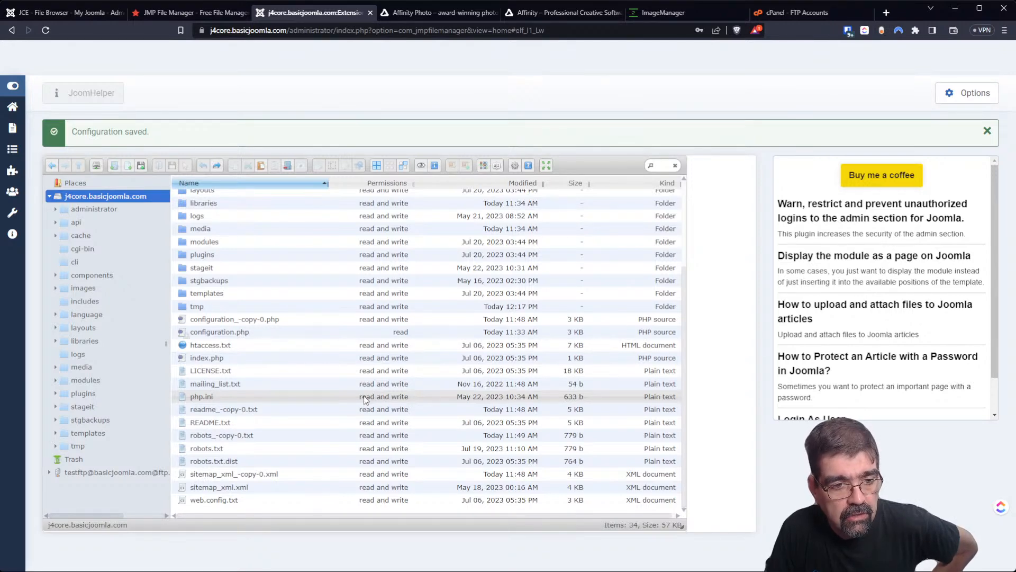
# Empty the Trash by permanently deleting saveas.txt and saveas~.txt.
pyautogui.click(84, 460)
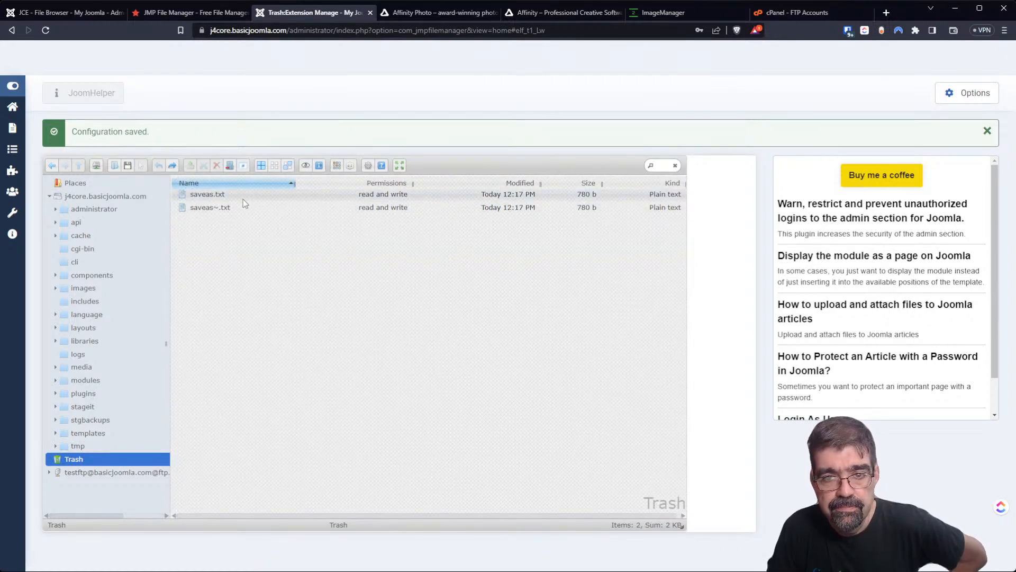
pyautogui.click(190, 200)
pyautogui.keyDown('shift'); pyautogui.click(192, 210); pyautogui.keyUp('shift')
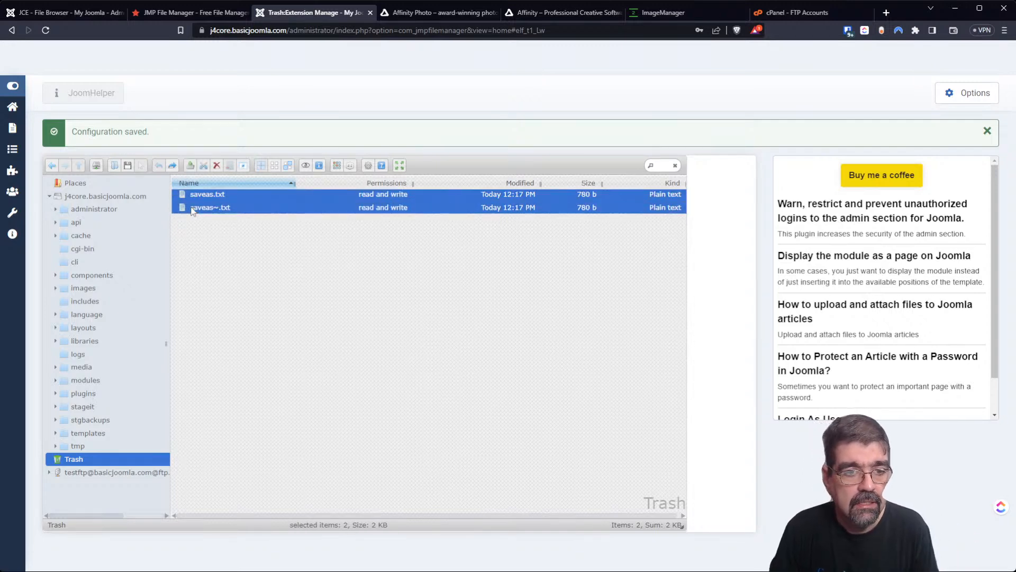
pyautogui.click(216, 166)
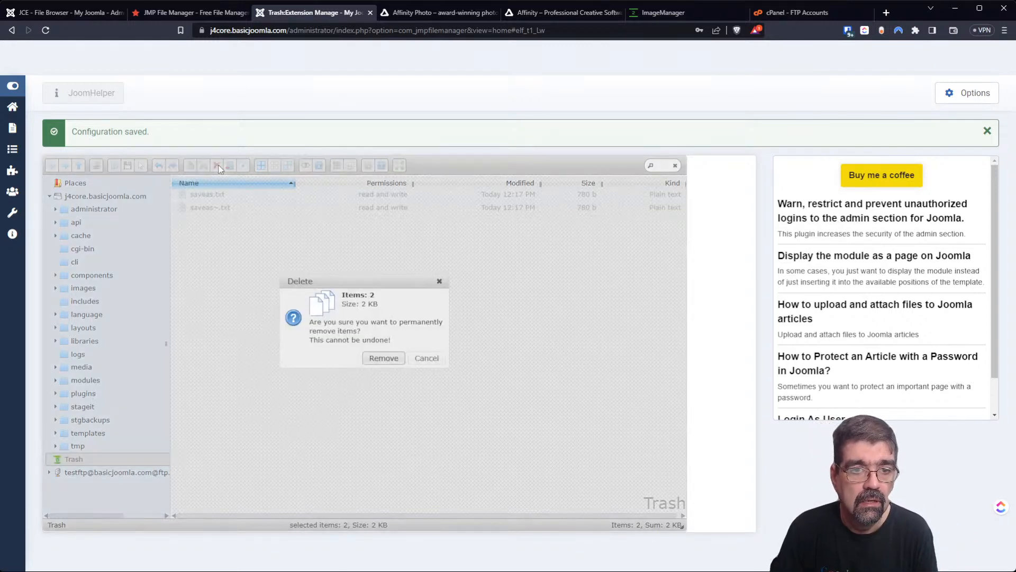
pyautogui.click(371, 359)
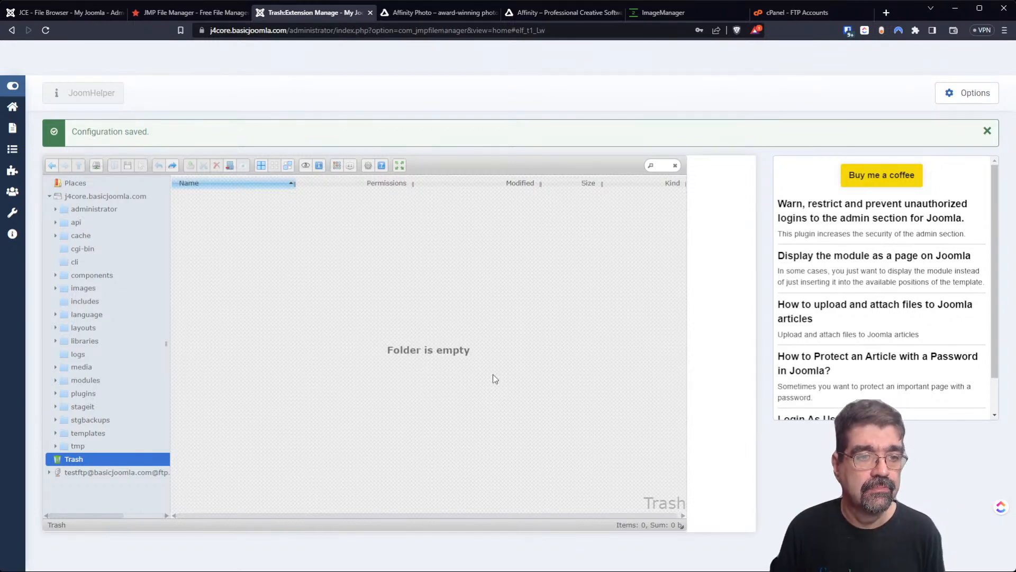
pyautogui.click(101, 161)
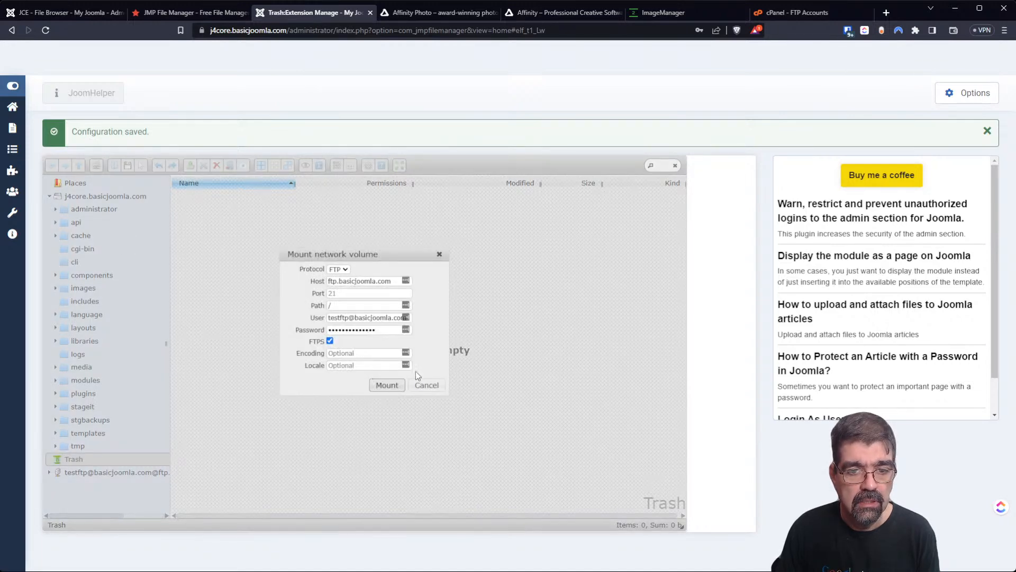
# Unmount the test FTP volume from the tree, then return to cPanel's FTP Accounts.
pyautogui.click(426, 385)
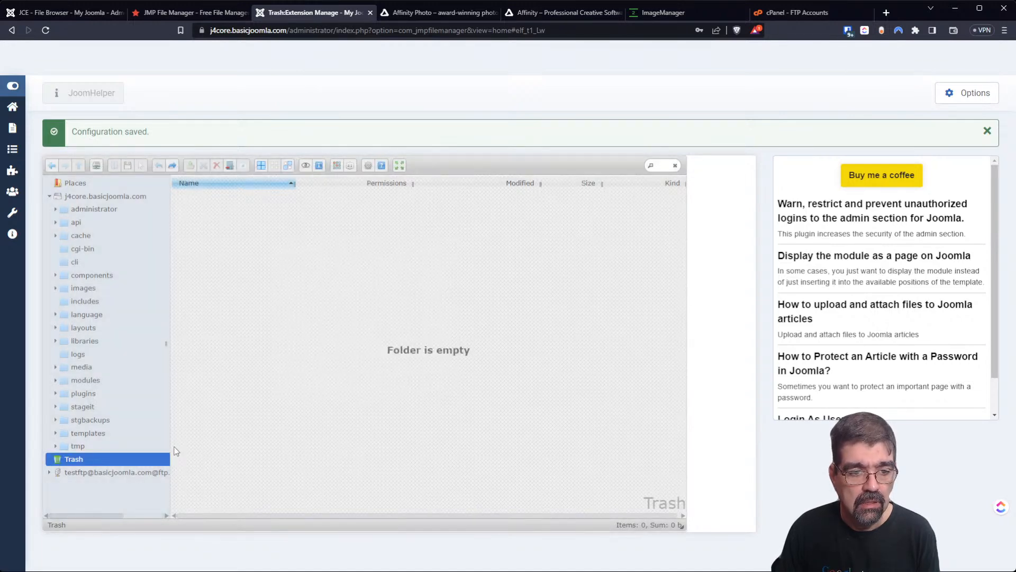
pyautogui.click(119, 471)
pyautogui.rightClick(122, 473)
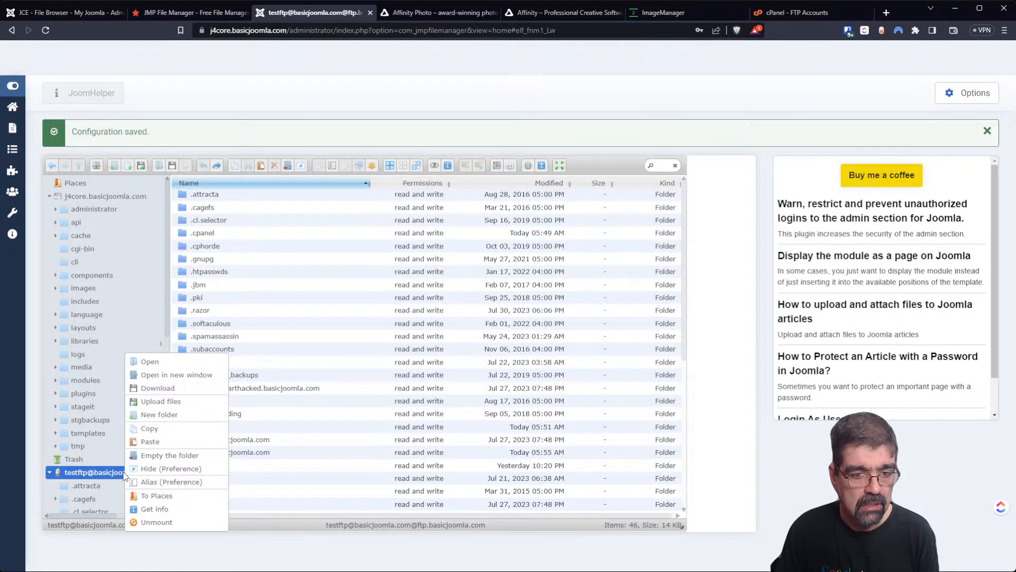
pyautogui.click(159, 522)
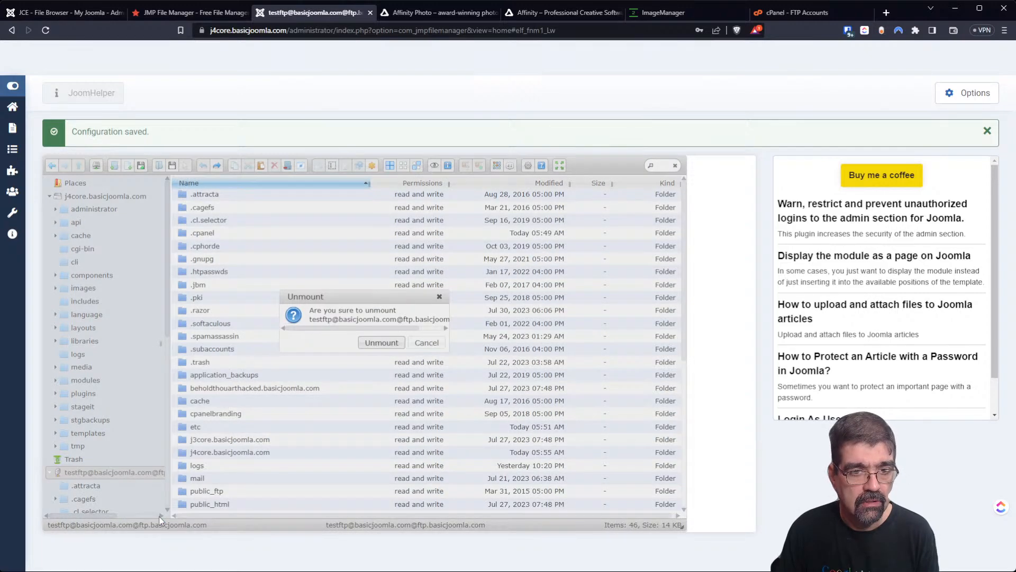
pyautogui.click(375, 343)
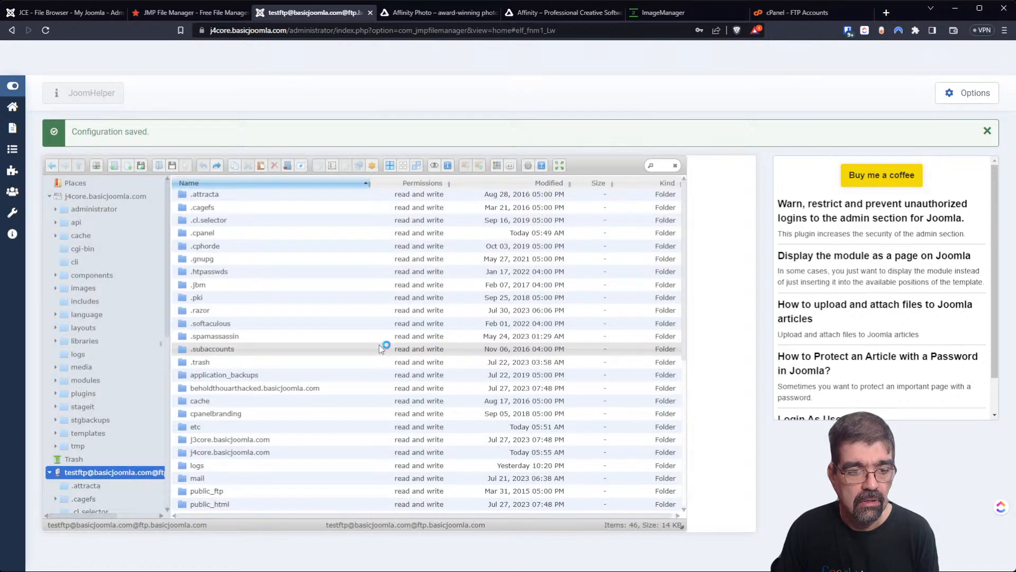
pyautogui.click(97, 165)
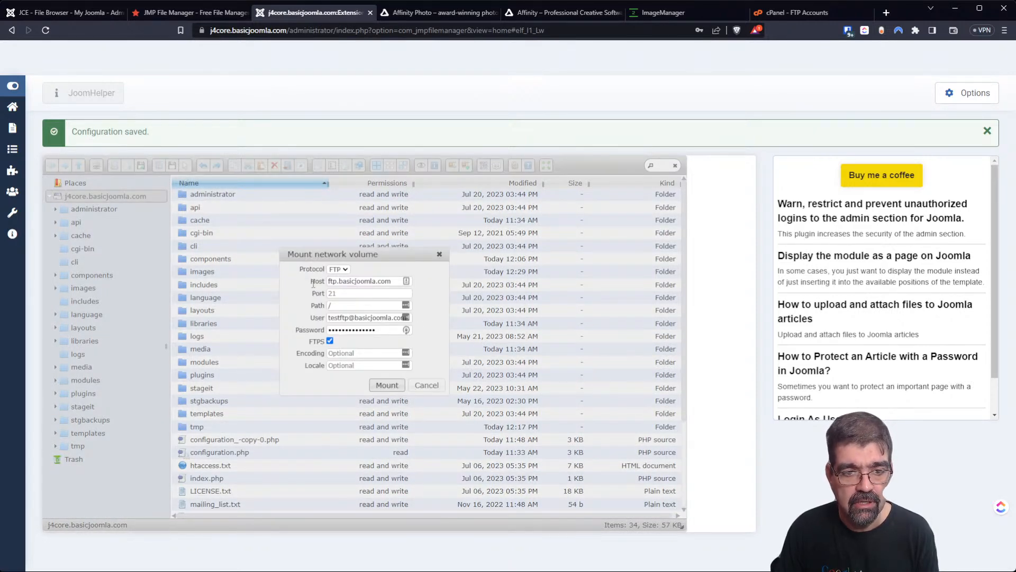
pyautogui.click(436, 388)
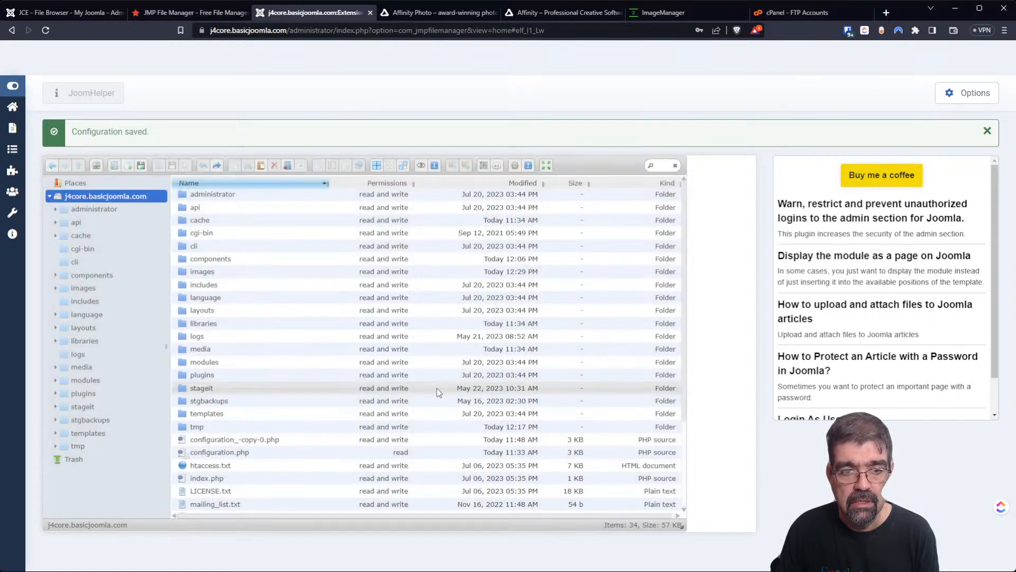
pyautogui.click(762, 16)
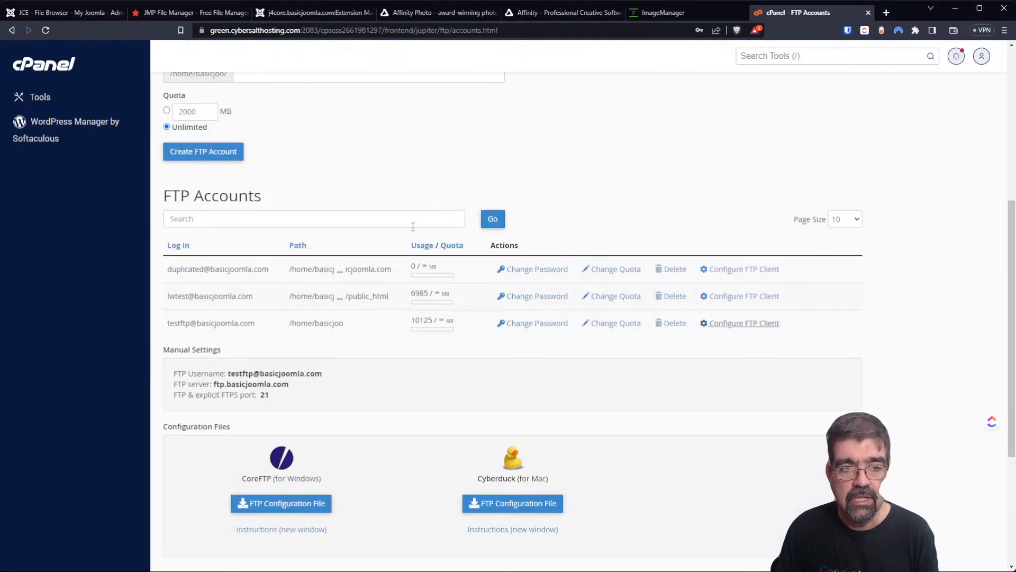
# Delete the test FTP account in cPanel, leaving its home directory in place.
pyautogui.click(670, 323)
pyautogui.scroll(-1, 471, 384)
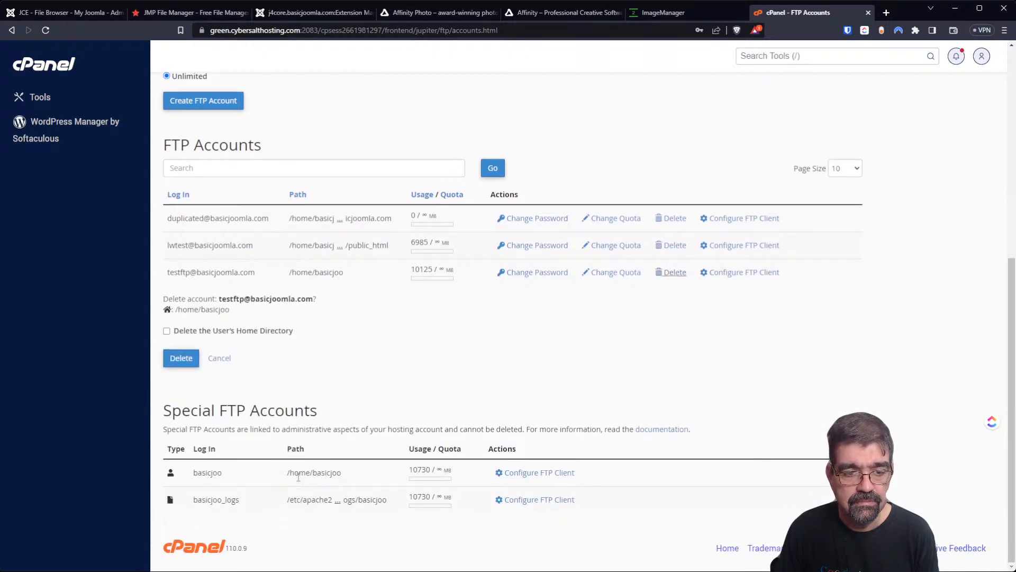
pyautogui.click(183, 369)
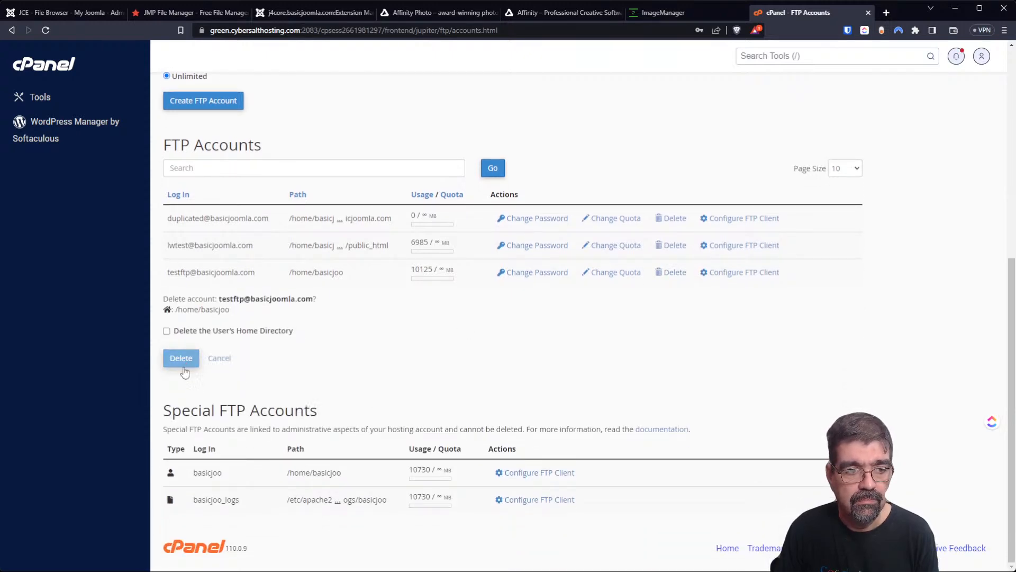